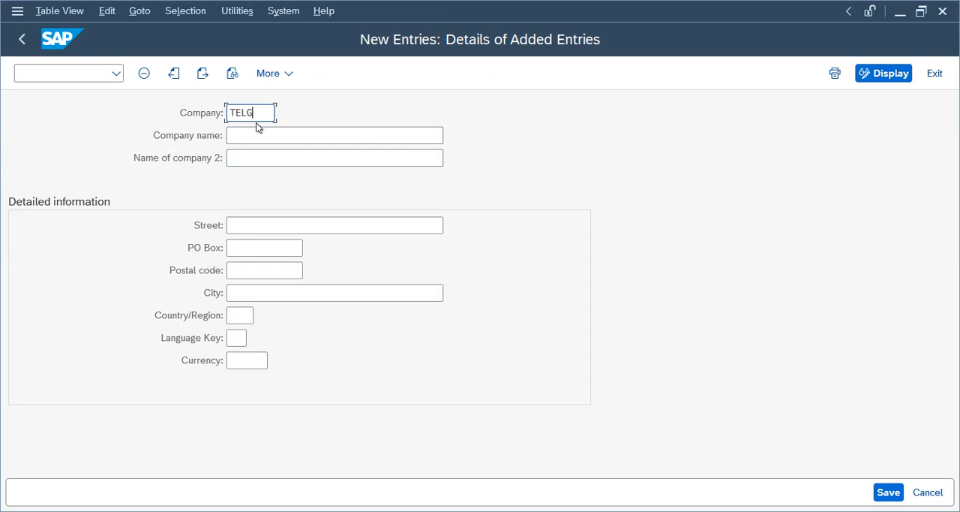
- Complete the company ID as TELGRP, name the company telus Group and set its country/region to US
{"action": "type", "text": "P"}
{"action": "key", "text": "Tab"}
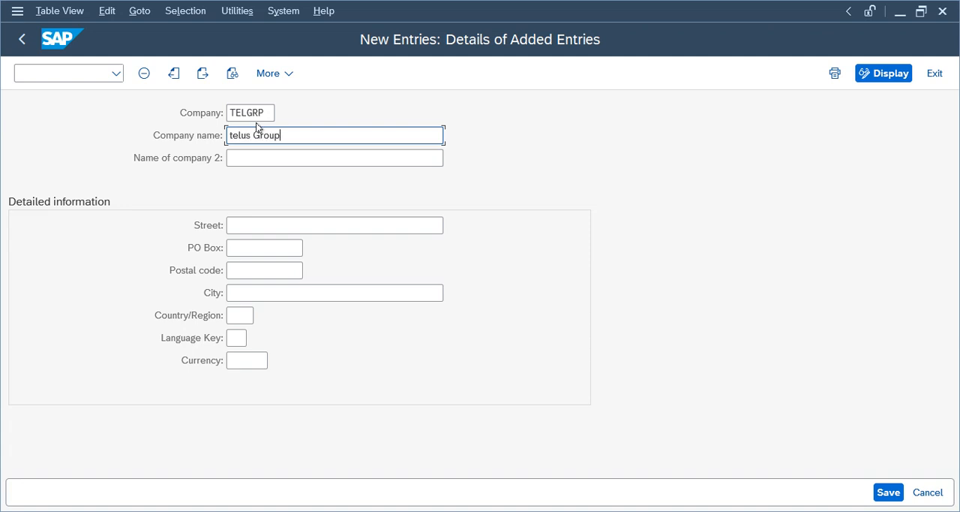
{"action": "left_click", "coordinate": [242, 317]}
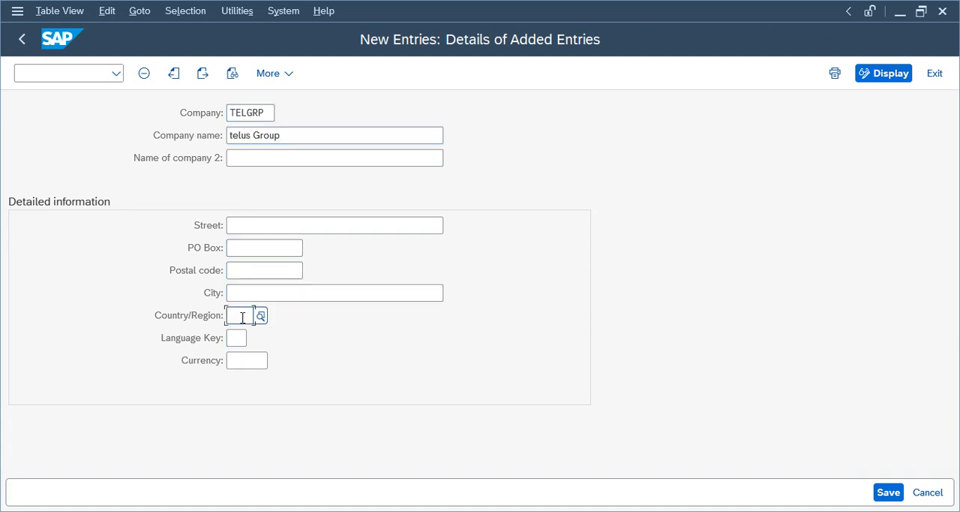
{"action": "type", "text": "us"}
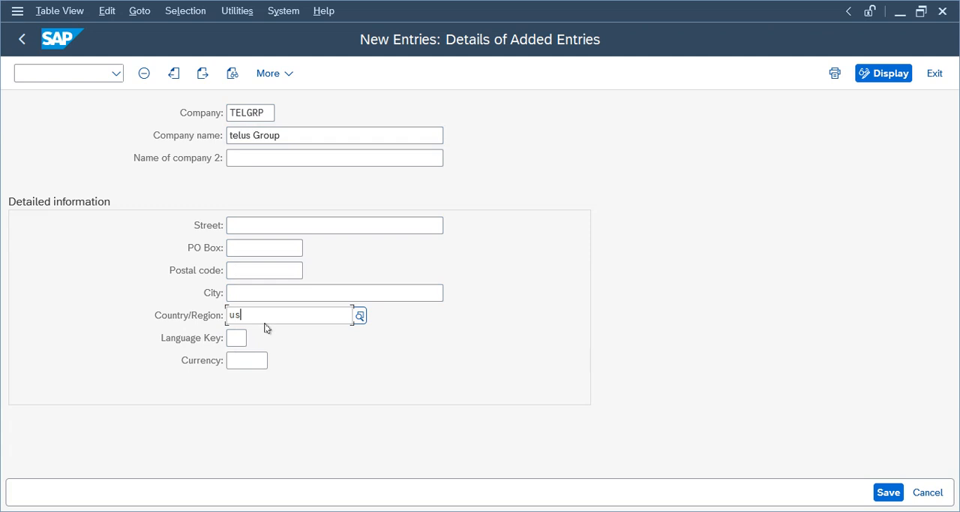
{"action": "type", "text": "d"}
{"action": "key", "text": "BackSpace"}
{"action": "key", "text": "Tab"}
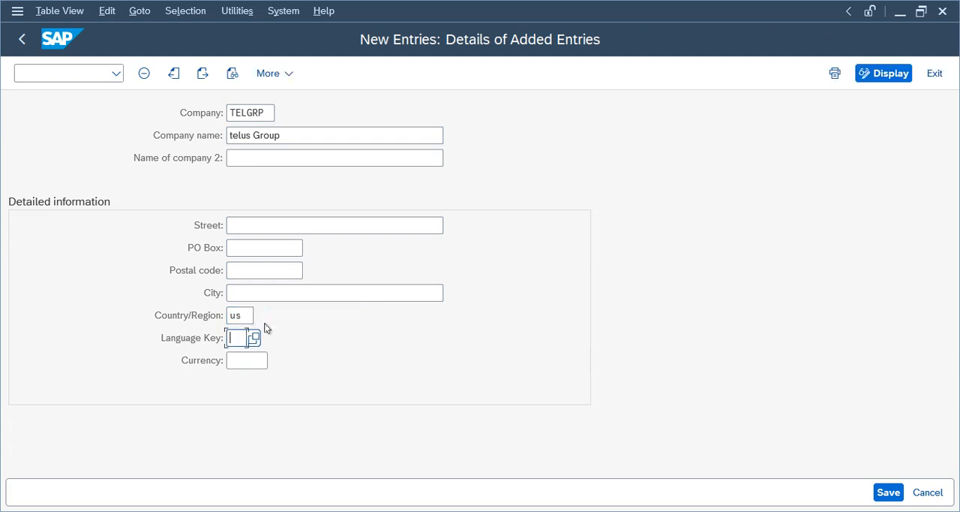
- Set the company's language key to EN and its currency to USD
{"action": "type", "text": "en"}
{"action": "key", "text": "Tab"}
{"action": "type", "text": "in"}
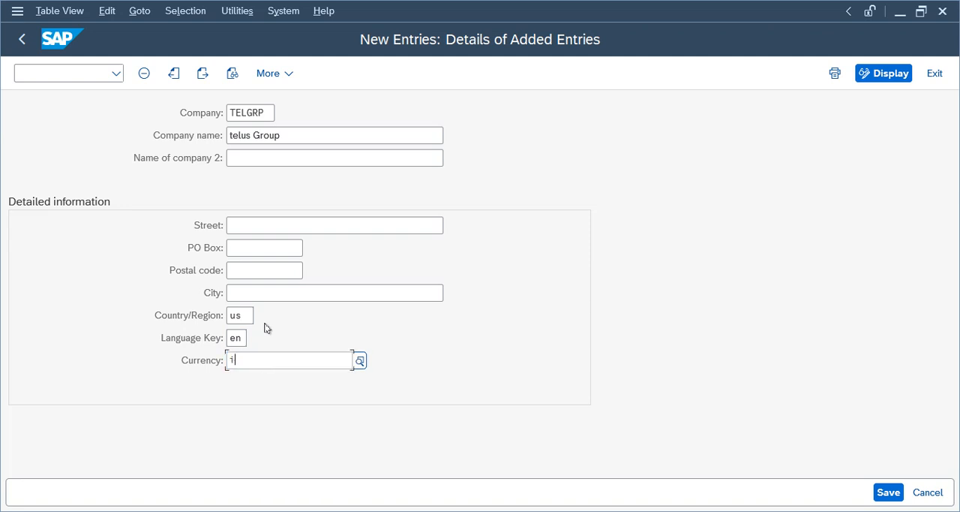
{"action": "key", "text": "BackSpace"}
{"action": "type", "text": "usd"}
{"action": "key", "text": "Return"}
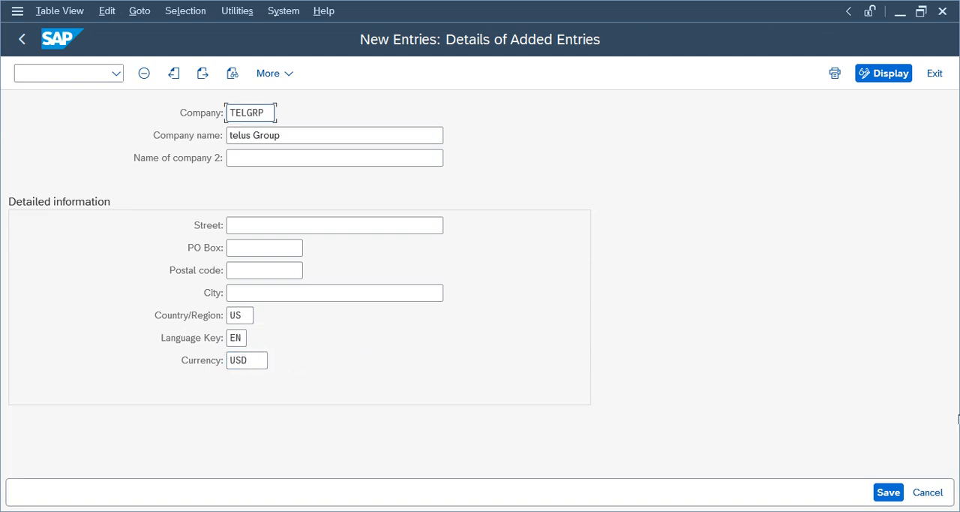
- Save the company under a new customizing request described as Telus Group, and return to the IMG structure
{"action": "left_click", "coordinate": [888, 493]}
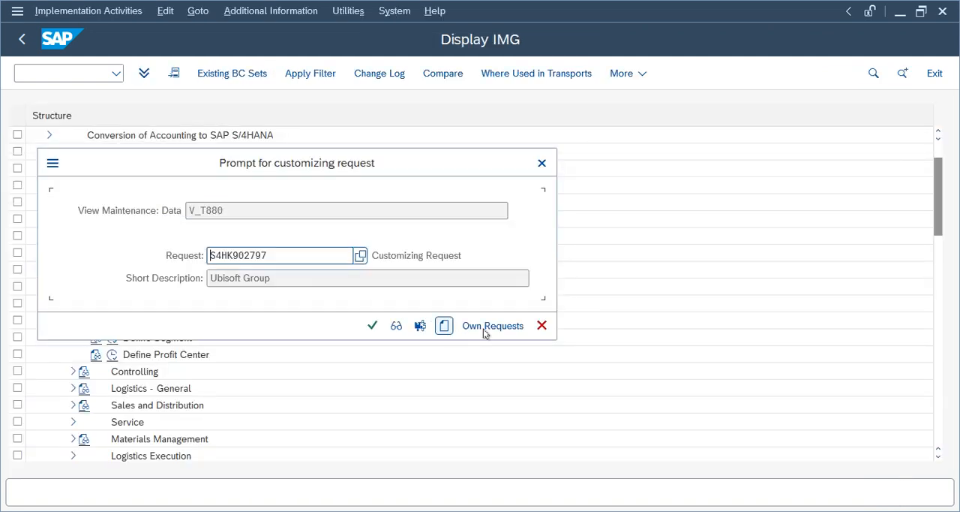
{"action": "left_click", "coordinate": [445, 326]}
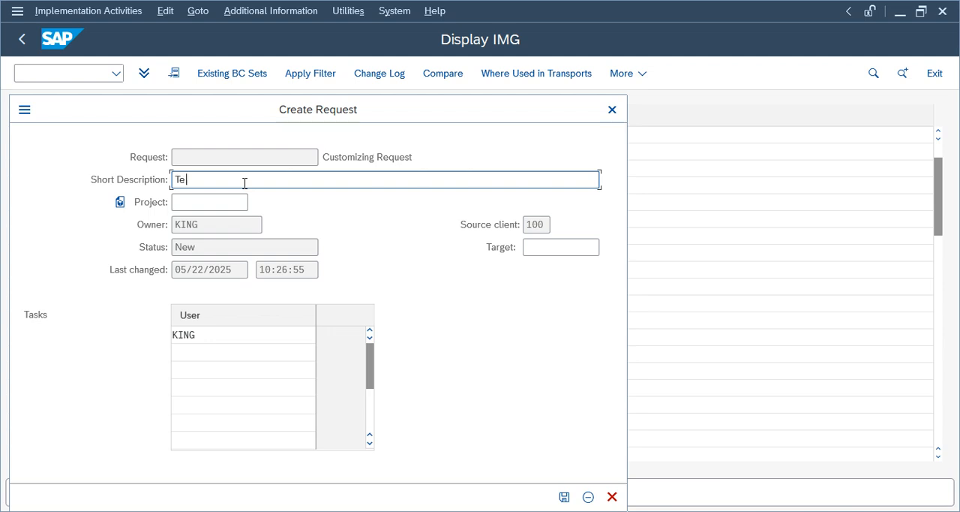
{"action": "type", "text": "Telus Group"}
{"action": "left_click", "coordinate": [564, 497]}
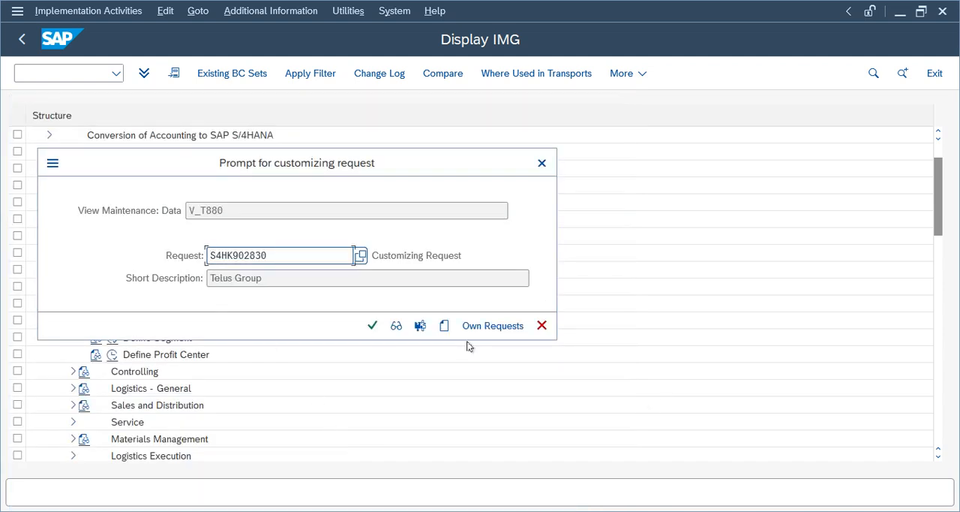
{"action": "left_click", "coordinate": [372, 324]}
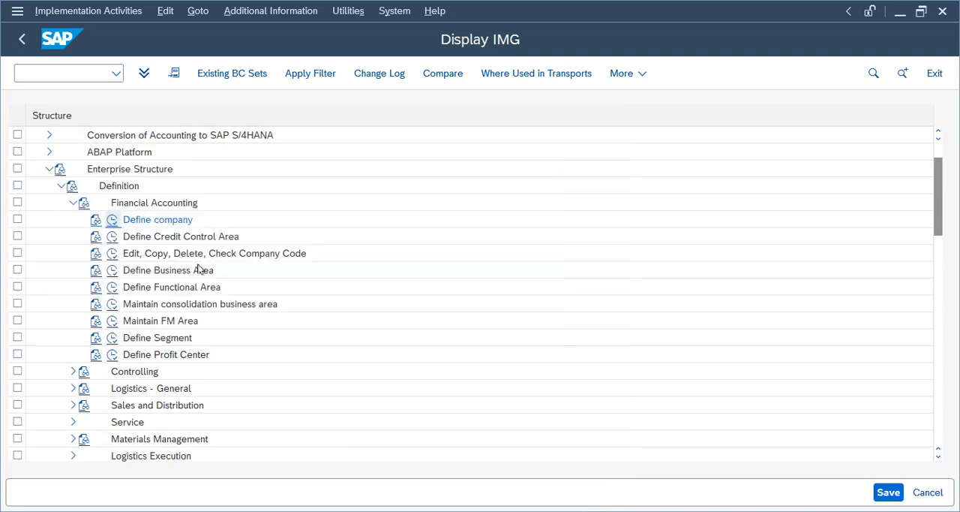
{"action": "left_click", "coordinate": [20, 39]}
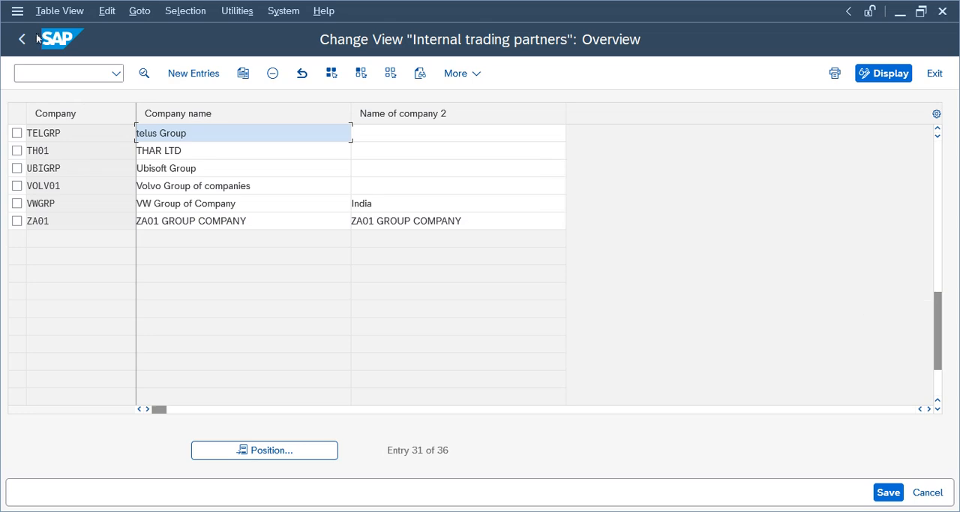
{"action": "left_click", "coordinate": [22, 37]}
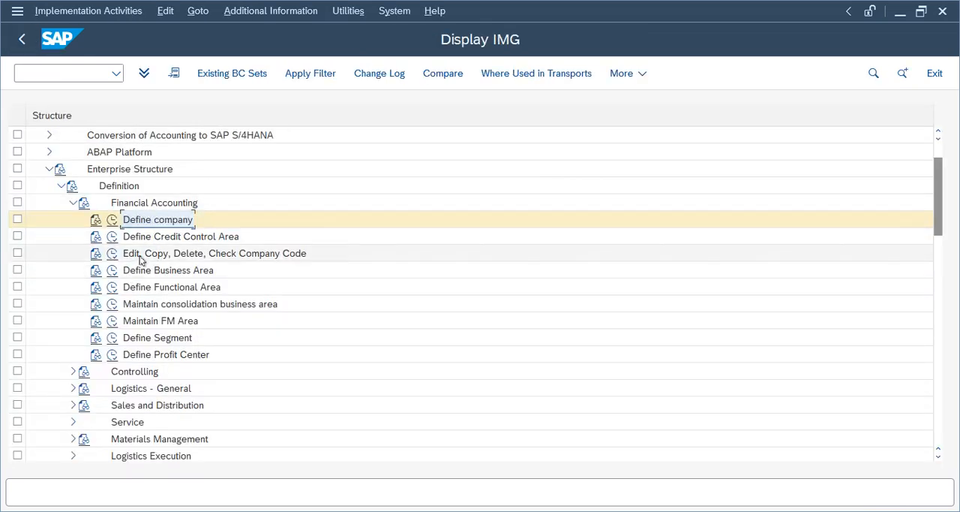
- Create a new entry under Edit Company Code Data with company code TELU and company name Telus Group
{"action": "left_click", "coordinate": [112, 252]}
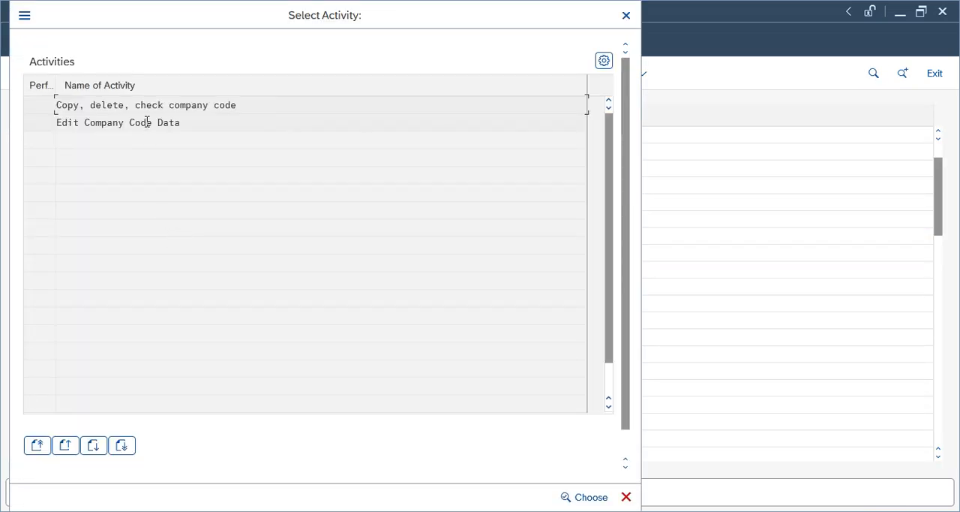
{"action": "double_click", "coordinate": [147, 122]}
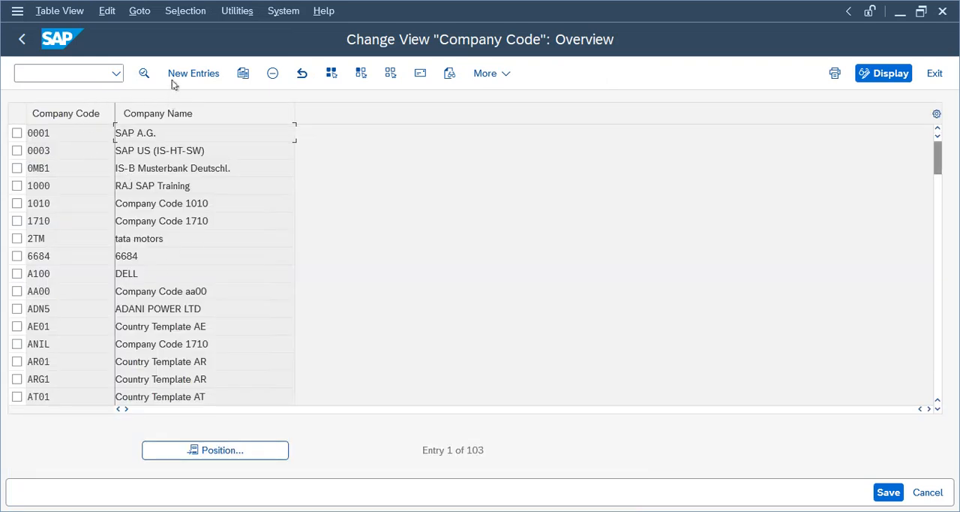
{"action": "left_click", "coordinate": [174, 78]}
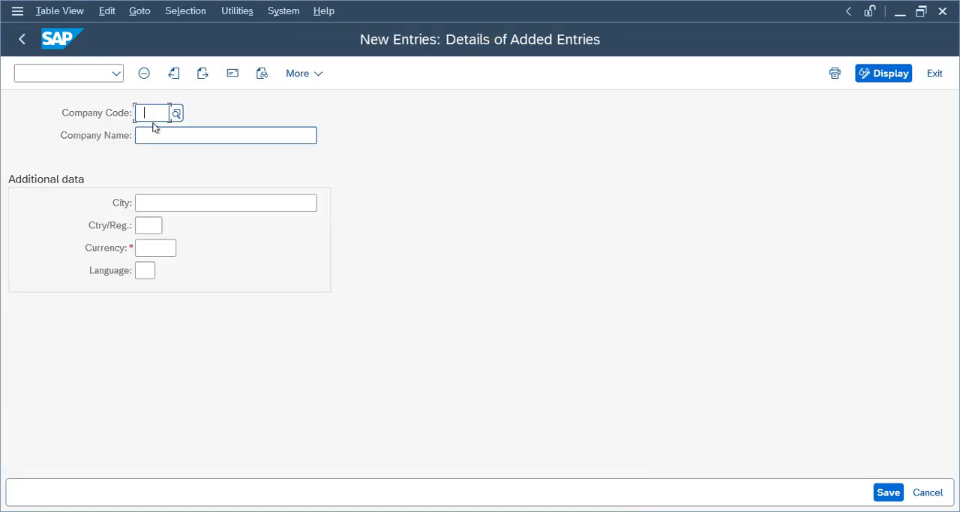
{"action": "type", "text": "T"}
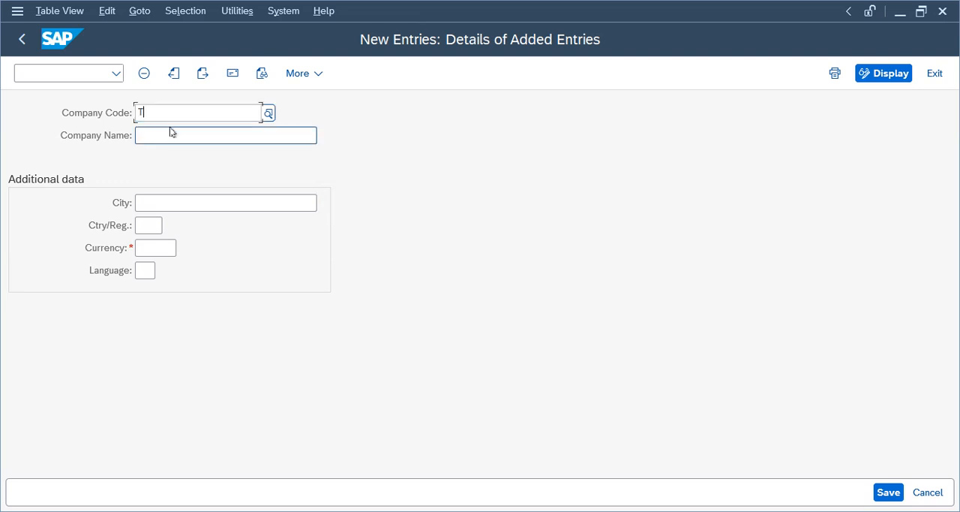
{"action": "type", "text": "elu"}
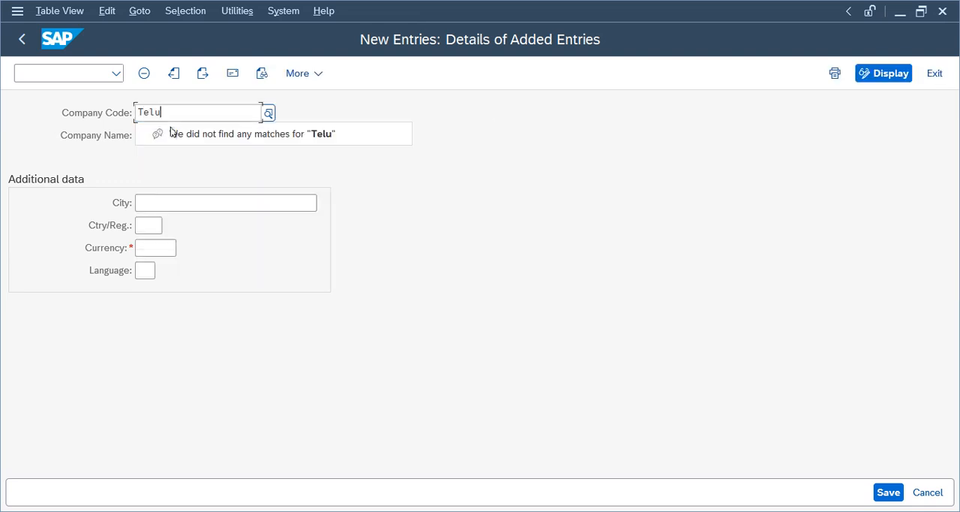
{"action": "left_click", "coordinate": [158, 136]}
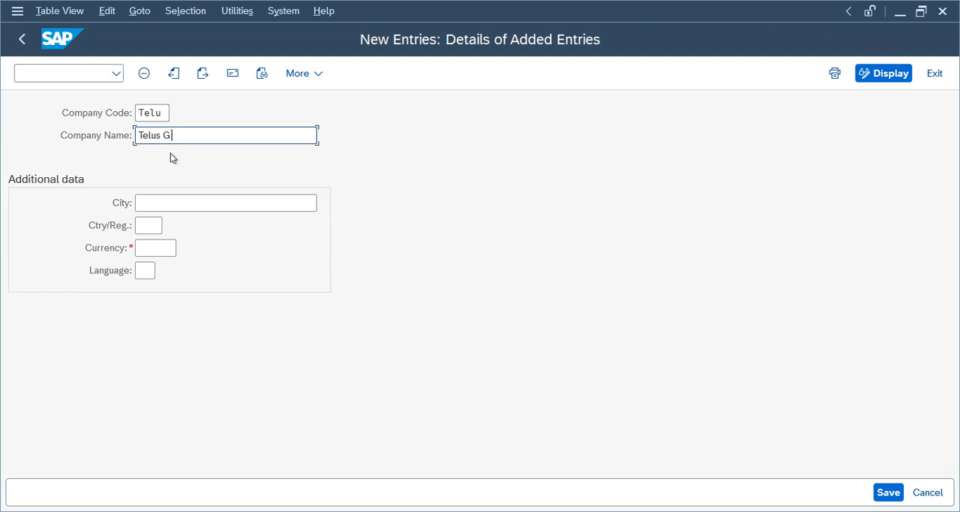
- Set the company code's currency to INR, language to EN and country/region to IN
{"action": "left_click", "coordinate": [148, 250]}
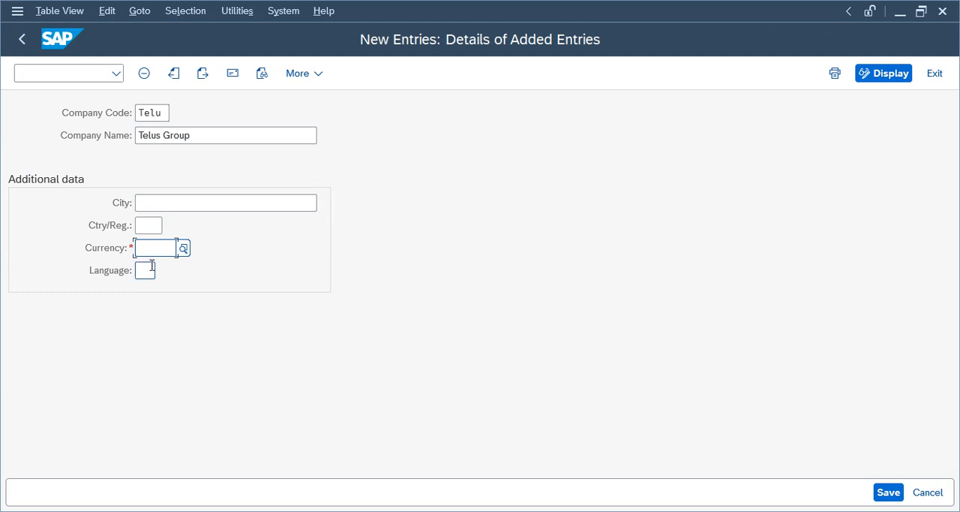
{"action": "type", "text": "inr"}
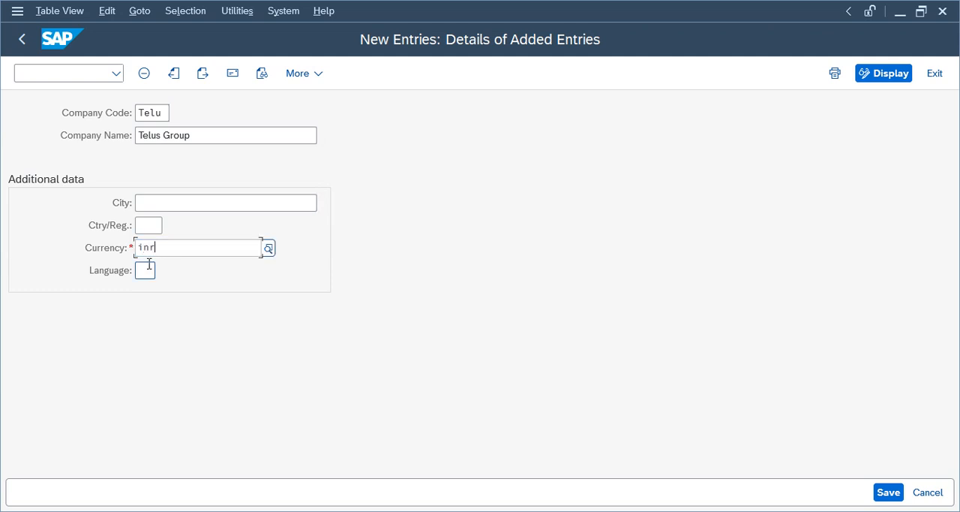
{"action": "left_click", "coordinate": [151, 306]}
{"action": "left_click", "coordinate": [141, 271]}
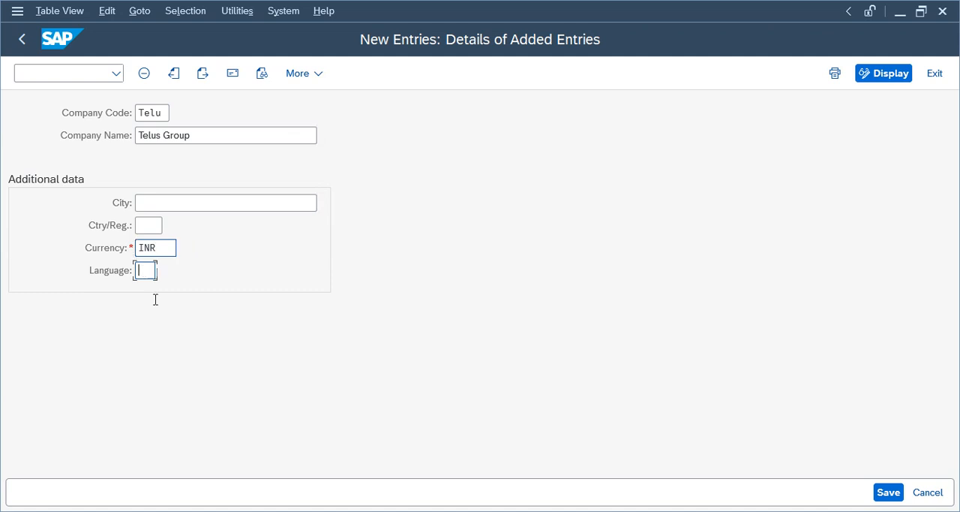
{"action": "type", "text": "en"}
{"action": "key", "text": "Return"}
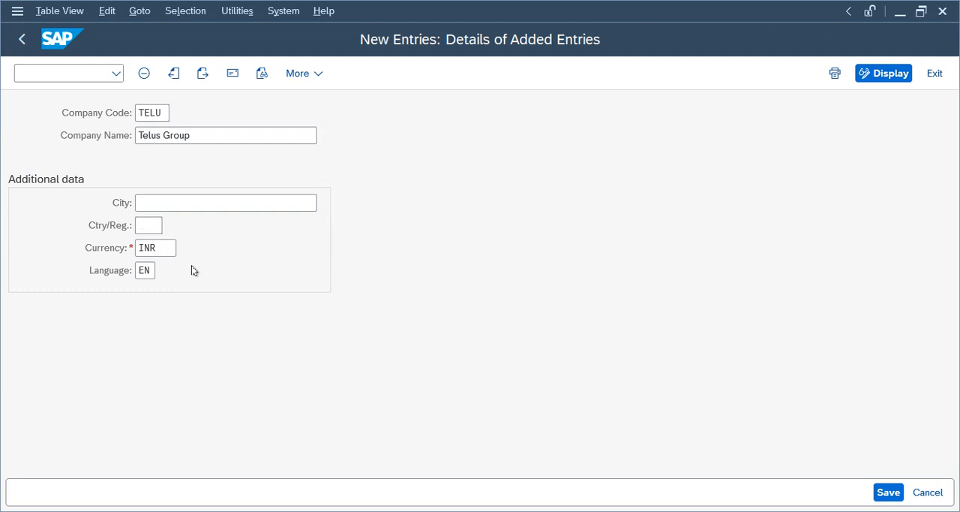
{"action": "type", "text": "in"}
{"action": "key", "text": "Return"}
- Save the company code and fill in its address with title Company, name Telus India Pvt ltd and country IN
{"action": "left_click", "coordinate": [888, 492]}
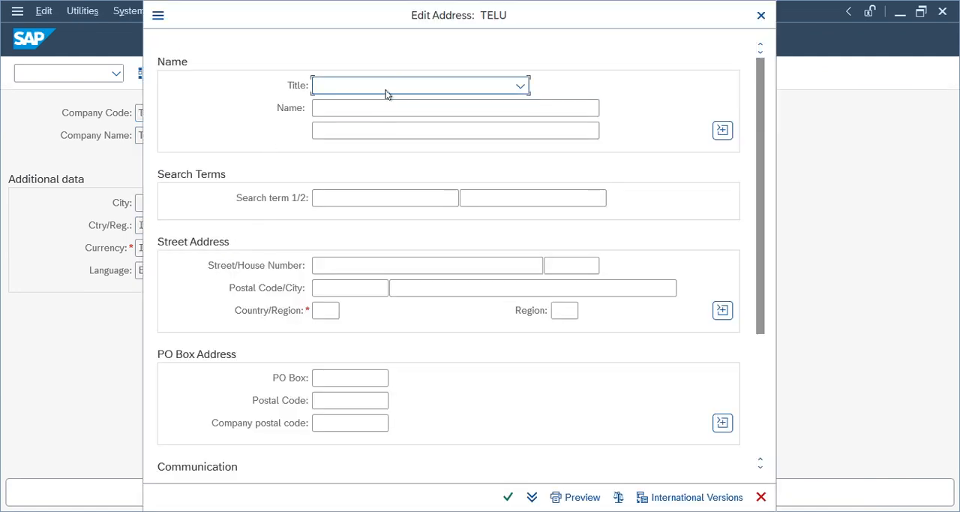
{"action": "left_click", "coordinate": [379, 88]}
{"action": "left_click", "coordinate": [367, 111]}
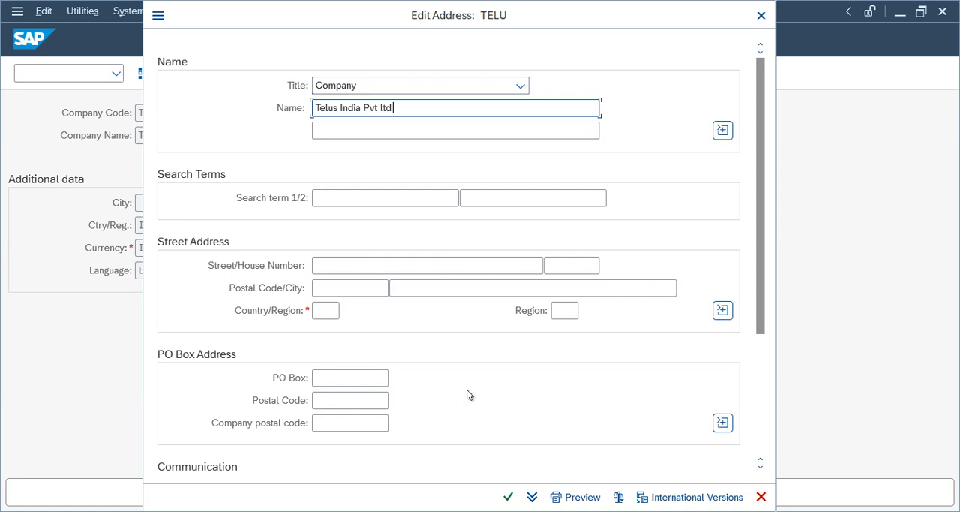
{"action": "left_click", "coordinate": [326, 310]}
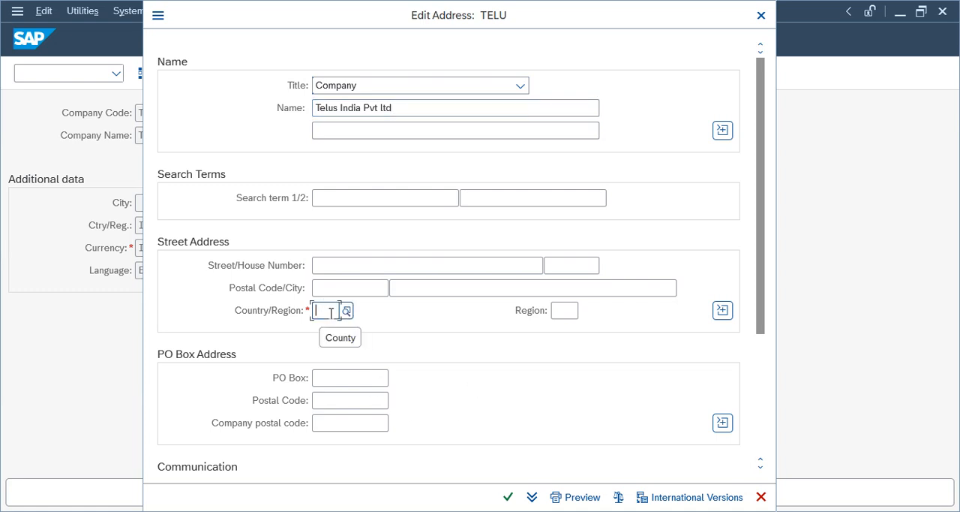
{"action": "type", "text": "in"}
{"action": "key", "text": "Tab"}
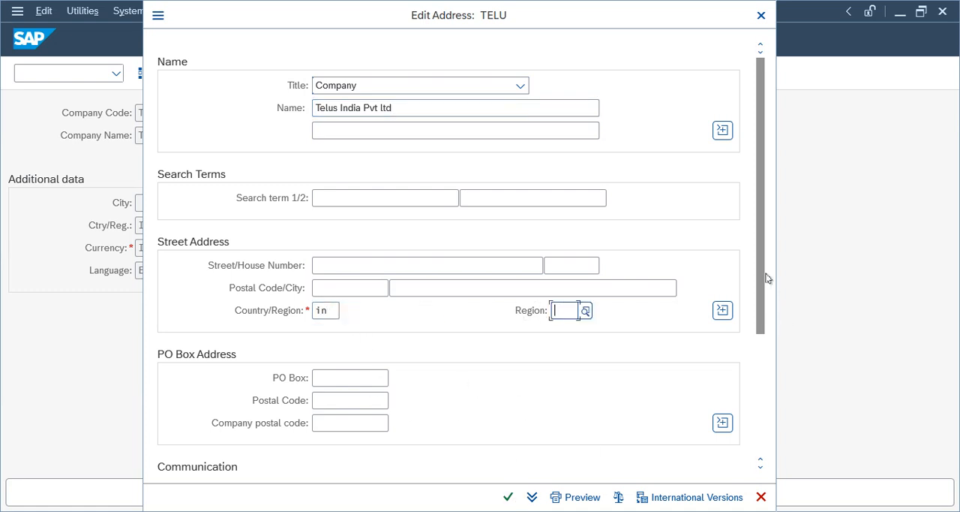
{"action": "scroll", "coordinate": [761, 328], "scroll_direction": "down", "scroll_amount": 3}
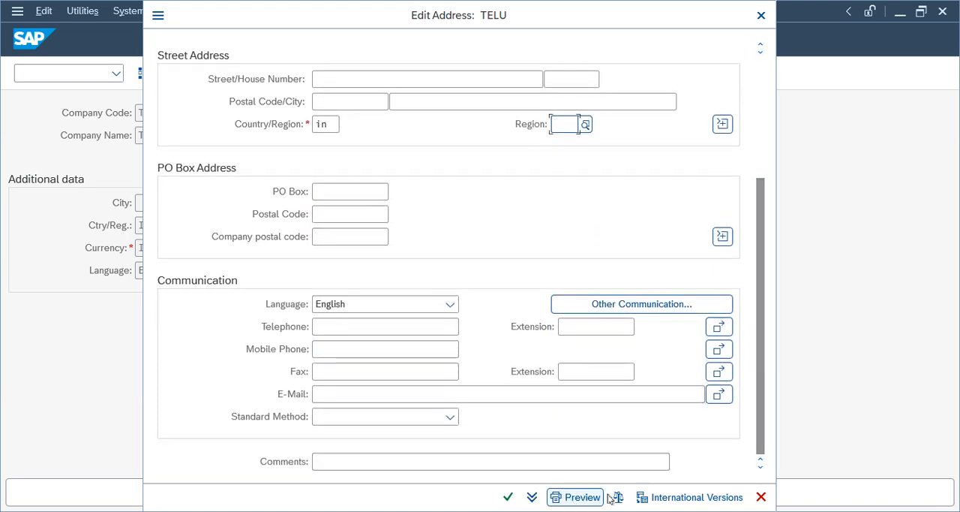
{"action": "key", "text": "Return"}
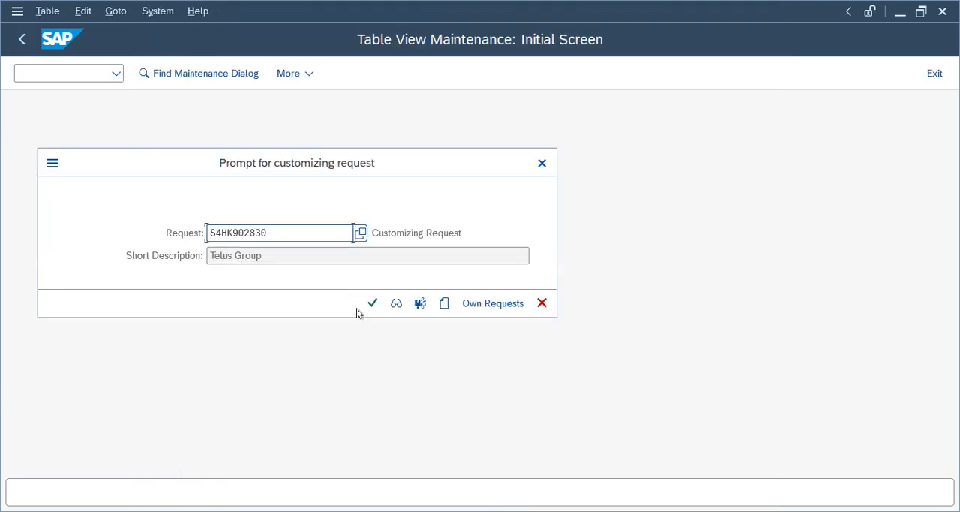
- Assign the company code to the Telus Group customizing request and return to the IMG structure
{"action": "left_click", "coordinate": [370, 303]}
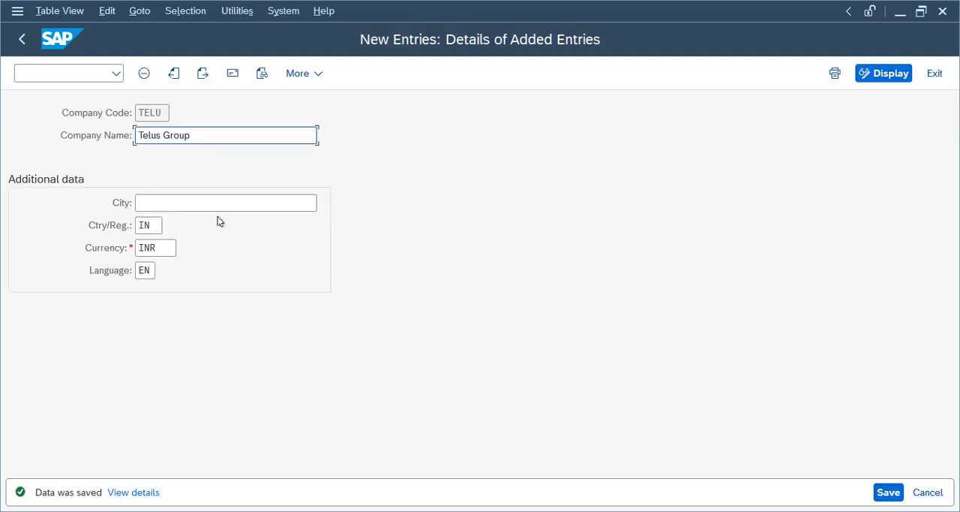
{"action": "left_click", "coordinate": [21, 39]}
{"action": "left_click", "coordinate": [19, 41]}
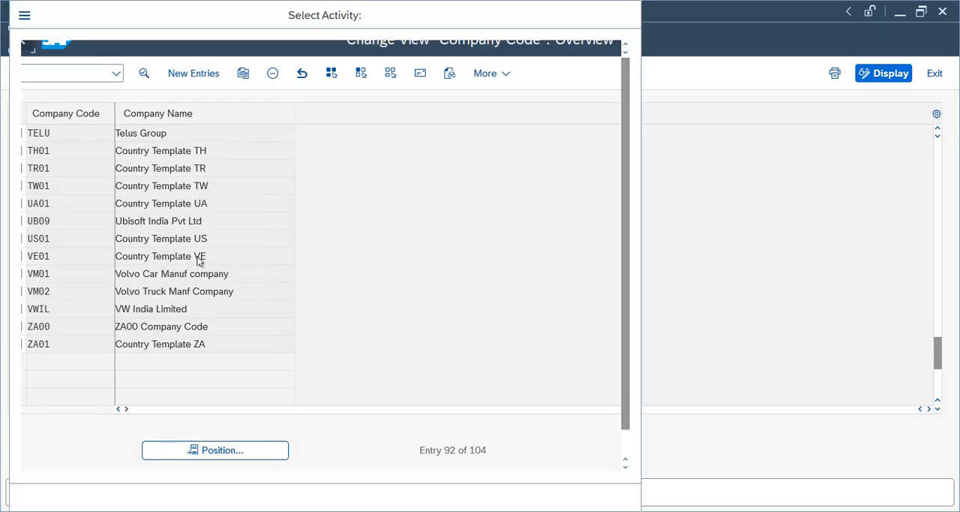
{"action": "key", "text": "Escape"}
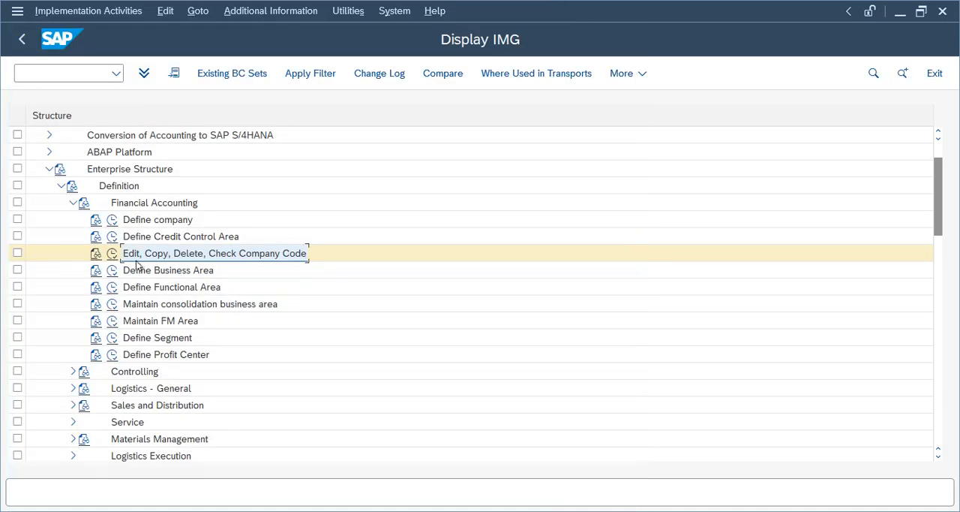
- Add a new business area TEMU with the description Telu Mumbai under Define Business Area
{"action": "left_click", "coordinate": [148, 270]}
{"action": "left_click", "coordinate": [112, 272]}
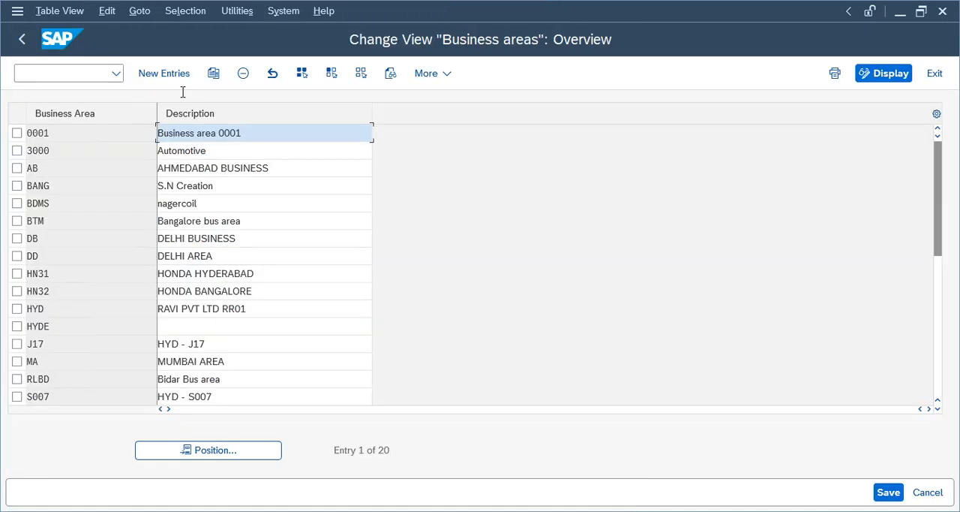
{"action": "left_click", "coordinate": [168, 73]}
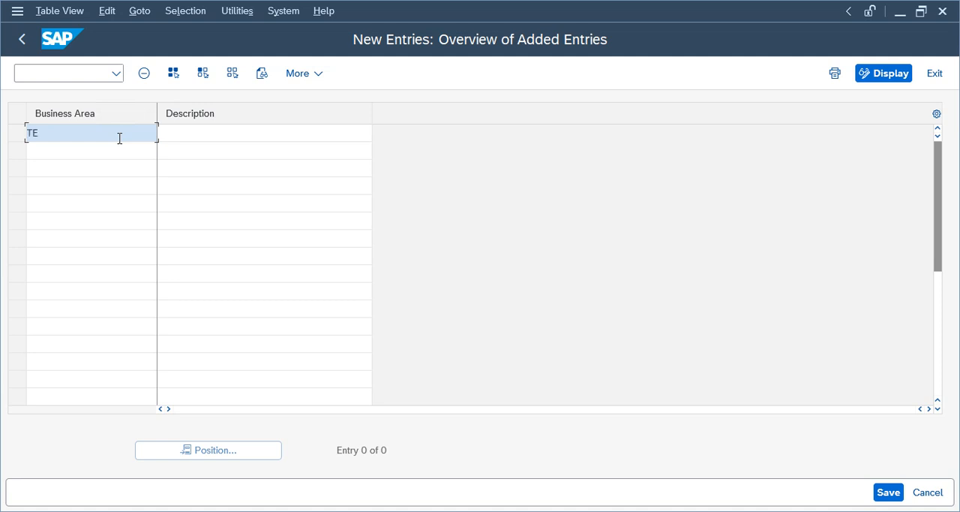
{"action": "type", "text": "TEMU"}
{"action": "key", "text": "Tab"}
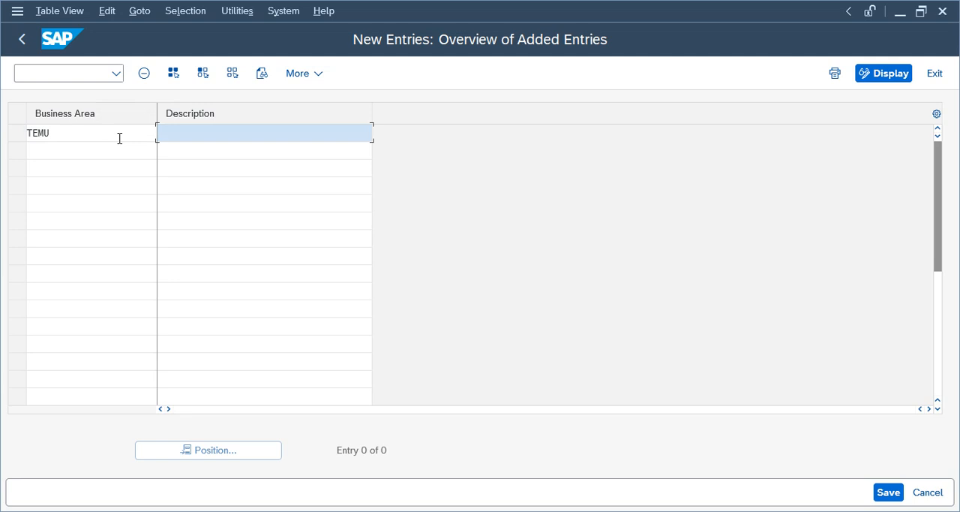
{"action": "type", "text": "Telu Mumbai"}
{"action": "key", "text": "Tab"}
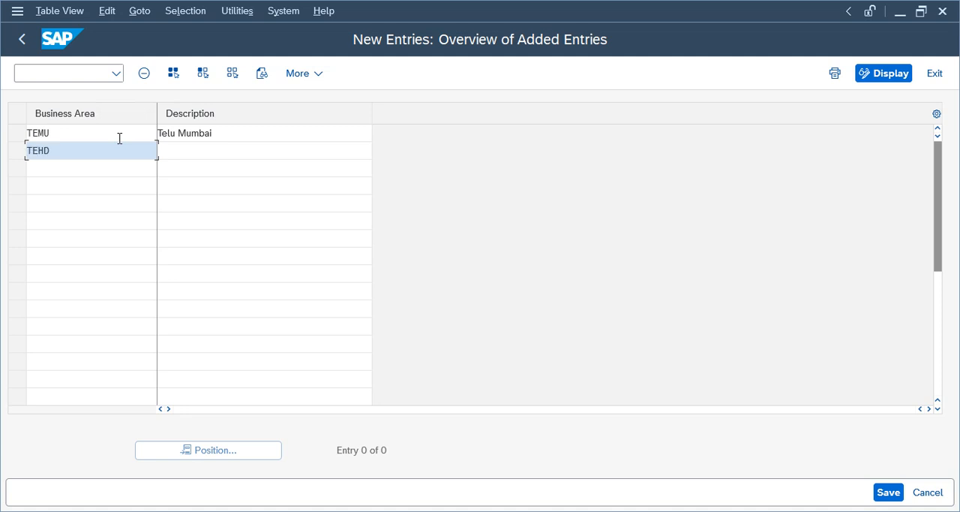
- Complete business area TEHD with the description Telu Hyderabad, save the entries to the Telus Group customizing request and return to the IMG structure
{"action": "left_click", "coordinate": [245, 151]}
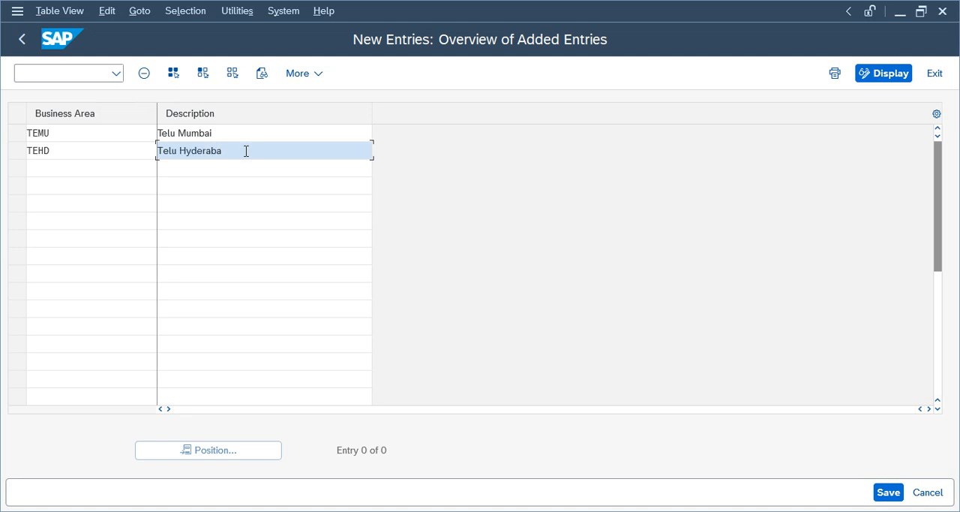
{"action": "left_click", "coordinate": [888, 492]}
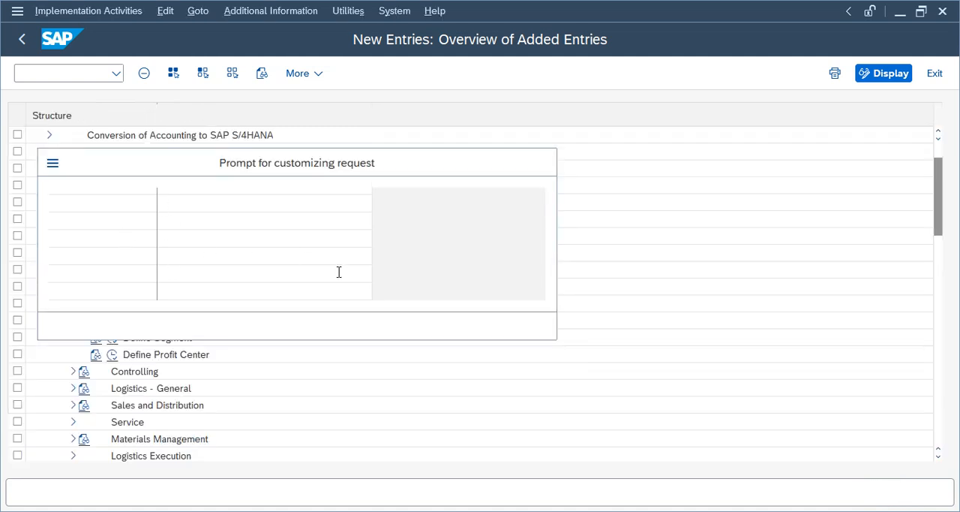
{"action": "left_click", "coordinate": [373, 325]}
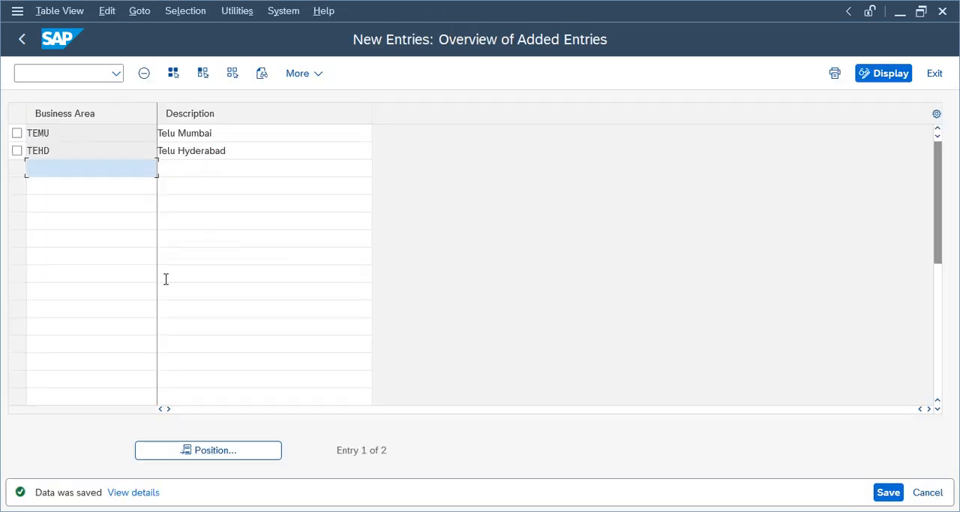
{"action": "left_click", "coordinate": [22, 39]}
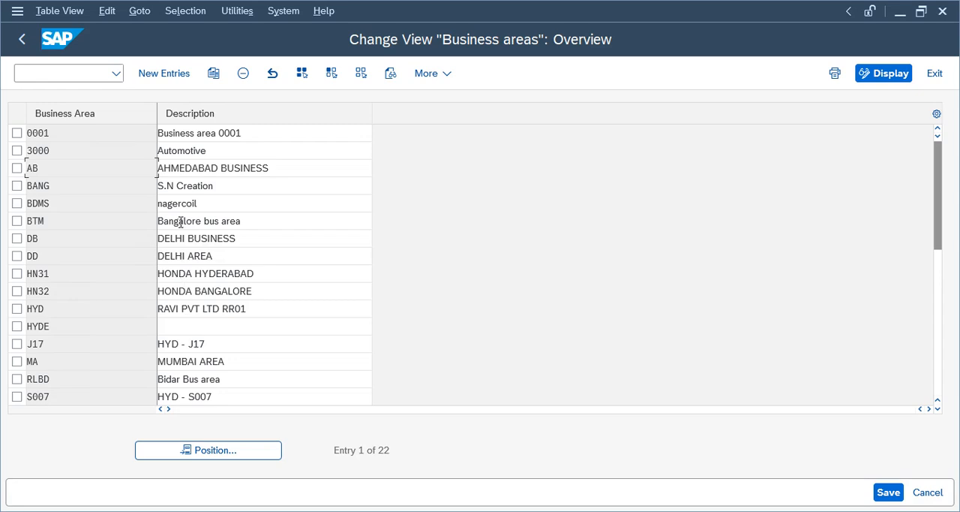
{"action": "left_click", "coordinate": [9, 45]}
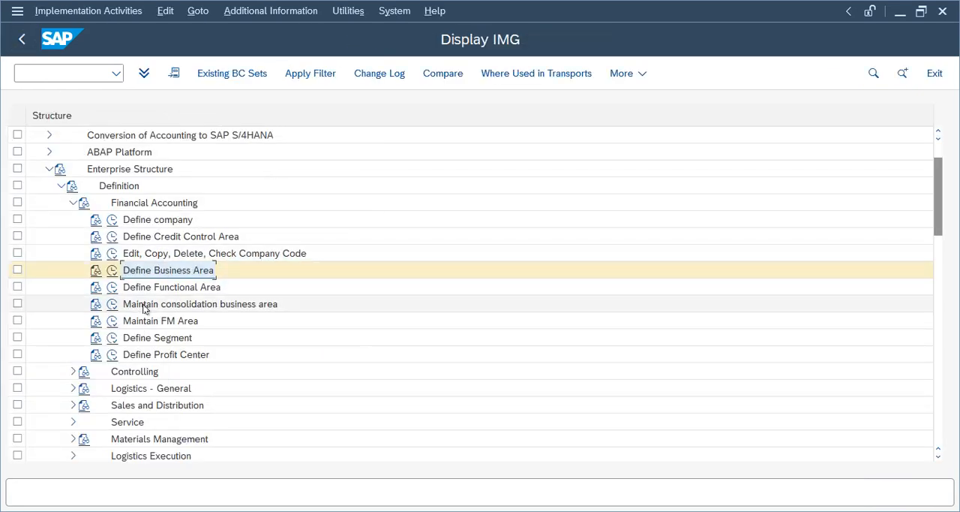
- Add a new consolidation business area TCBA with the description Telus CBA under Maintain consolidation business area
{"action": "double_click", "coordinate": [170, 306]}
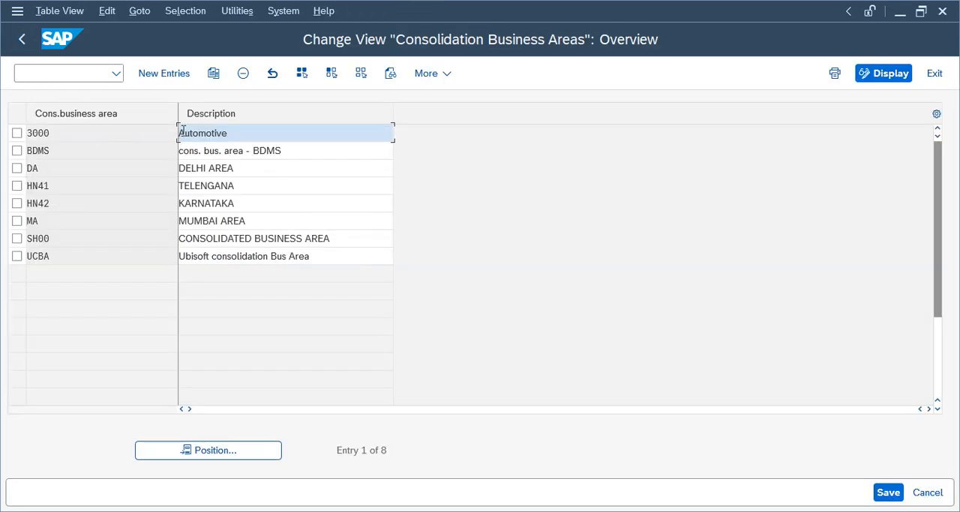
{"action": "left_click", "coordinate": [162, 73]}
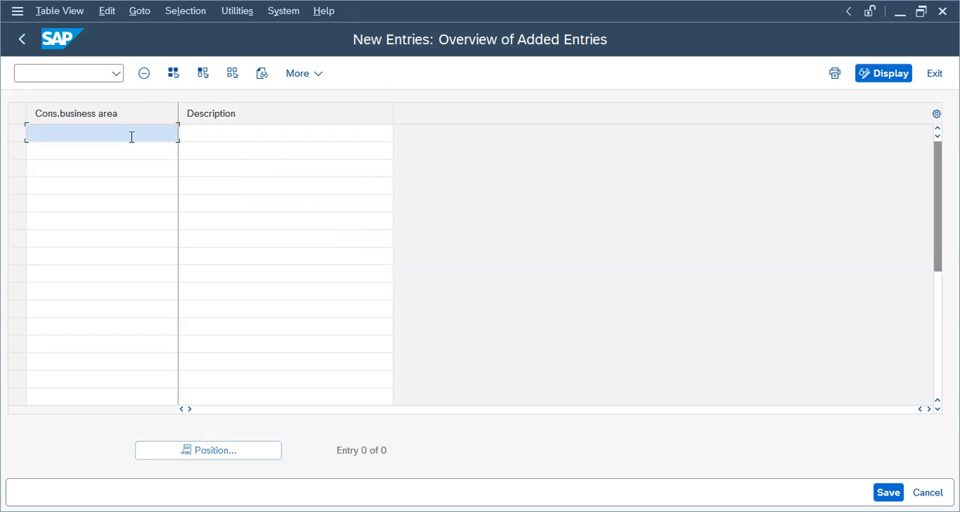
{"action": "left_click", "coordinate": [285, 132]}
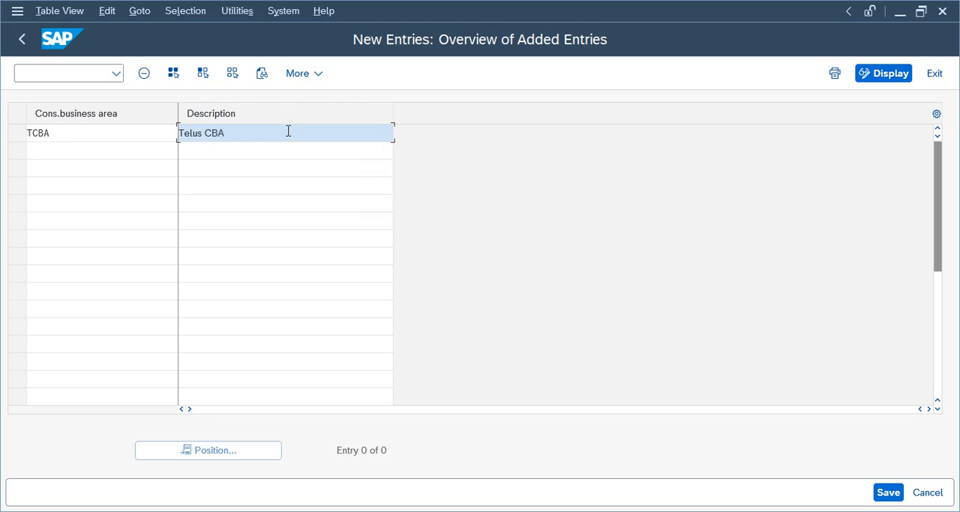
{"action": "key", "text": "Return"}
- Save the consolidation business area to the Telus Group customizing request and return to the IMG structure
{"action": "key", "text": "ctrl+s"}
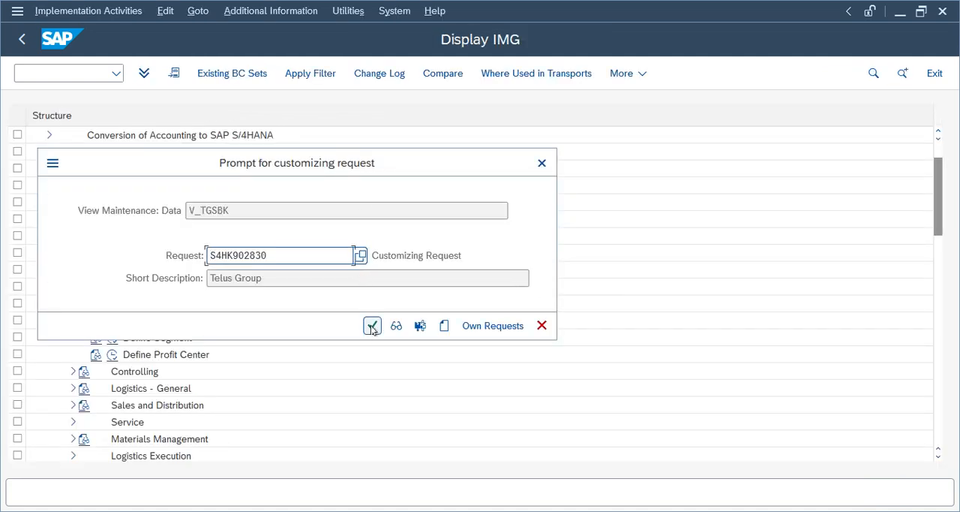
{"action": "left_click", "coordinate": [372, 326]}
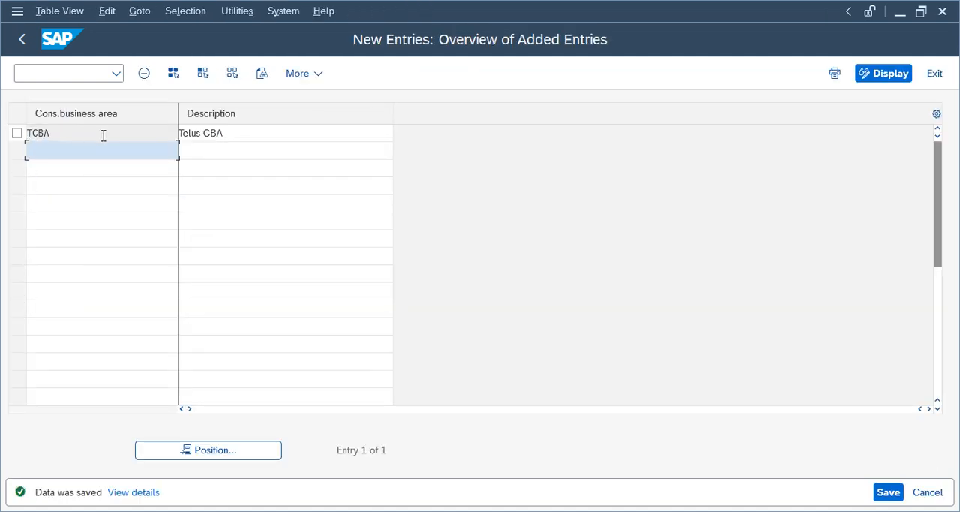
{"action": "left_click_drag", "start_coordinate": [103, 136], "coordinate": [27, 135]}
{"action": "left_click_drag", "start_coordinate": [263, 137], "coordinate": [71, 132]}
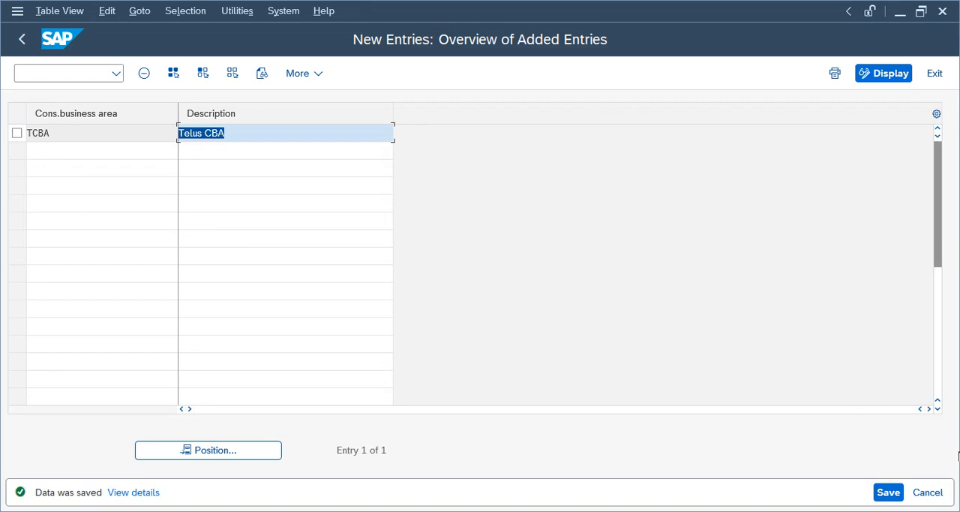
{"action": "left_click", "coordinate": [888, 493]}
{"action": "left_click", "coordinate": [26, 49]}
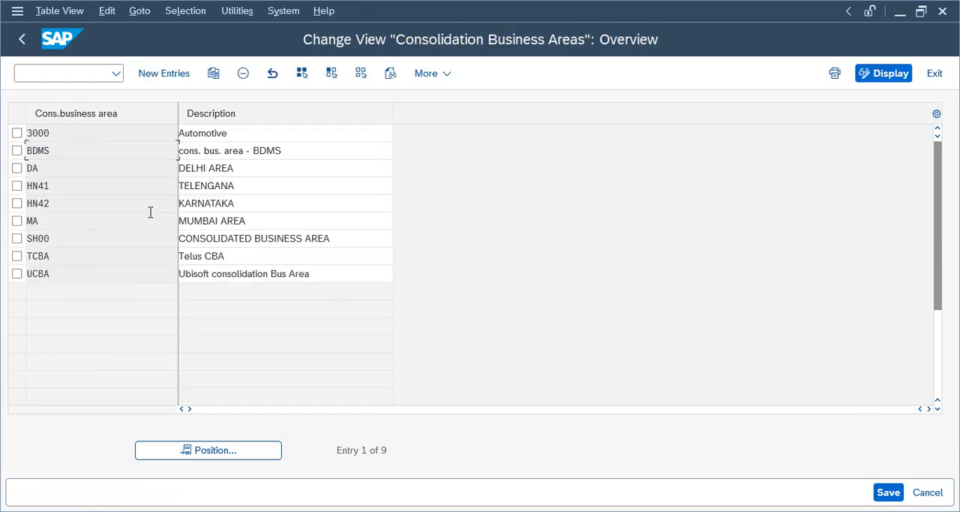
{"action": "left_click", "coordinate": [24, 39]}
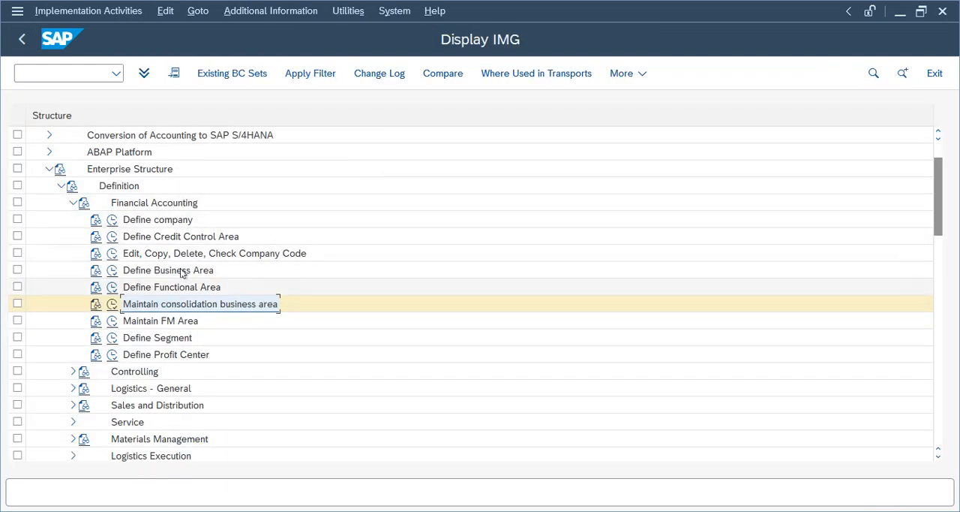
{"action": "left_click", "coordinate": [170, 220]}
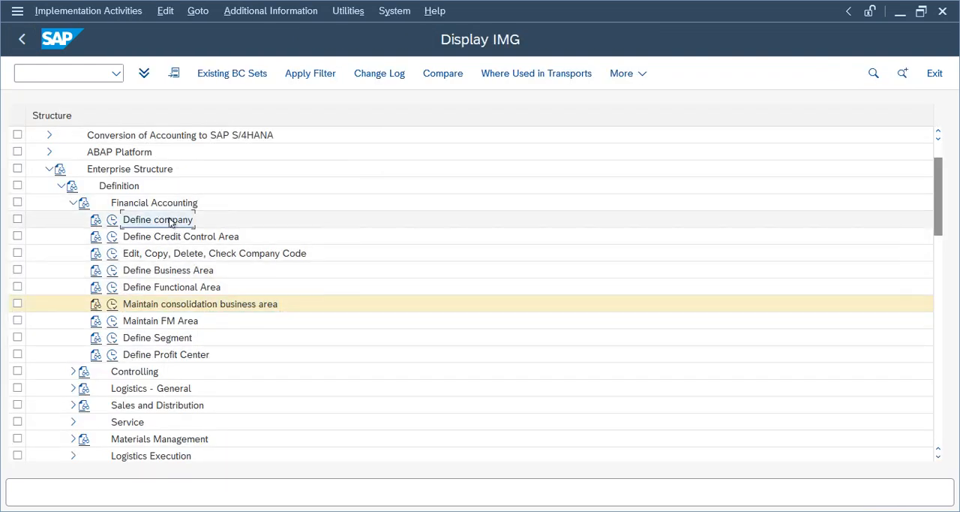
{"action": "left_click", "coordinate": [198, 254]}
{"action": "left_click", "coordinate": [169, 275]}
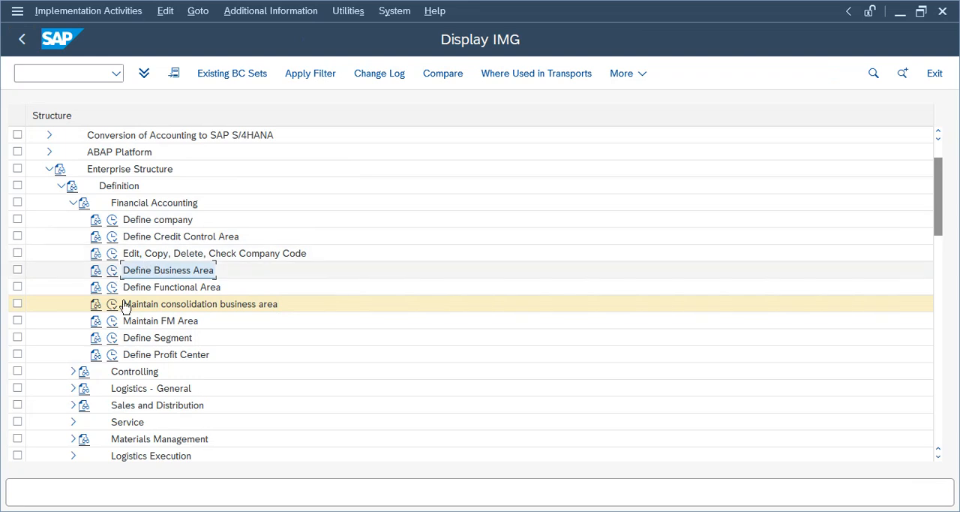
{"action": "left_click", "coordinate": [197, 305]}
{"action": "left_click", "coordinate": [166, 224]}
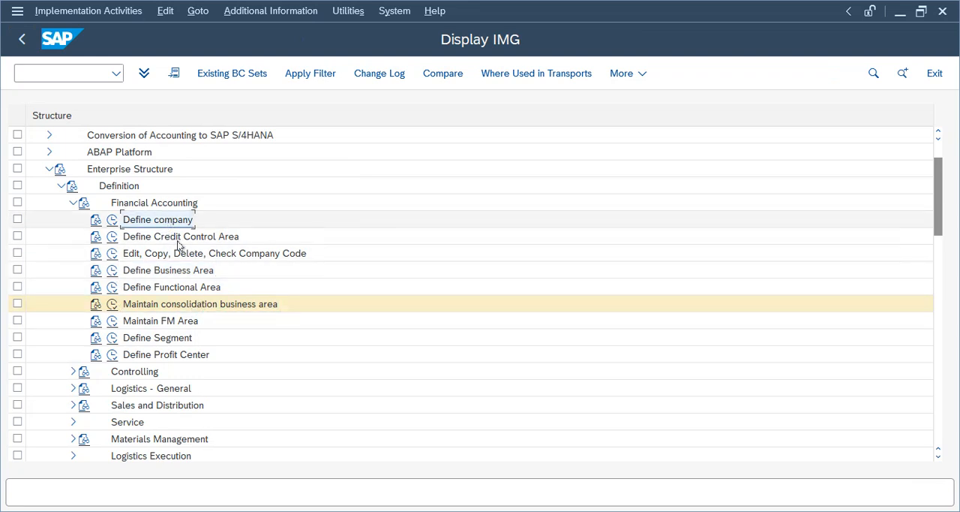
{"action": "left_click", "coordinate": [174, 253]}
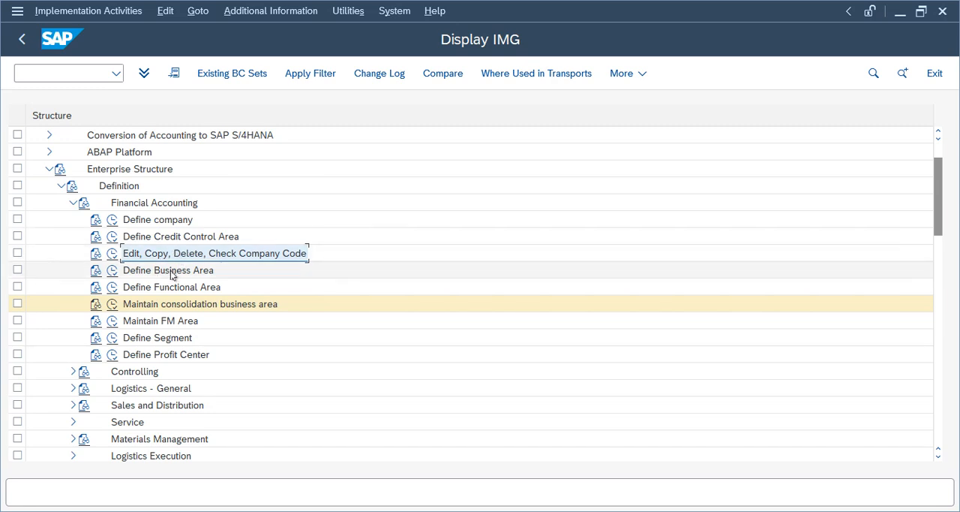
{"action": "left_click", "coordinate": [178, 305]}
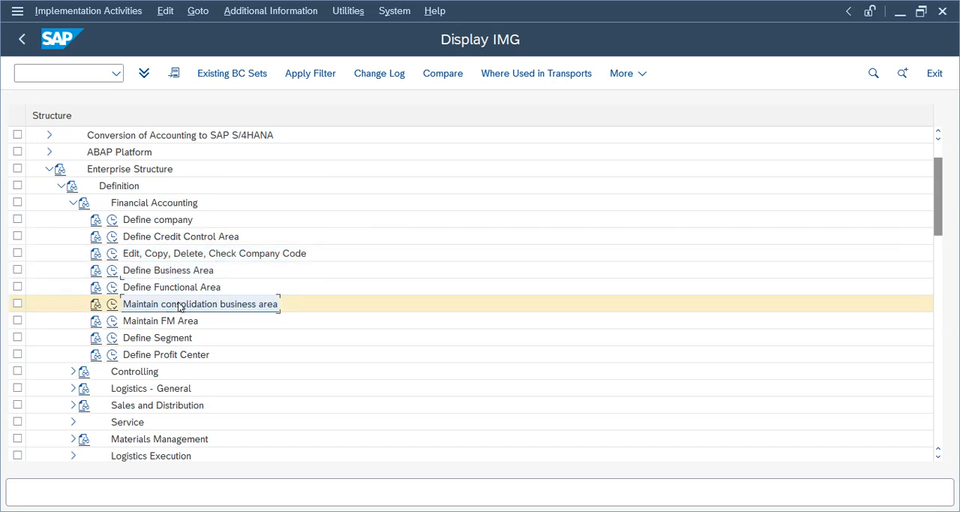
{"action": "left_click", "coordinate": [114, 187]}
{"action": "left_click", "coordinate": [115, 172]}
{"action": "left_click", "coordinate": [116, 188]}
- Collapse the Definition node and expand Assignment down to its Financial Accounting activities
{"action": "left_click", "coordinate": [72, 204]}
{"action": "left_click", "coordinate": [61, 188]}
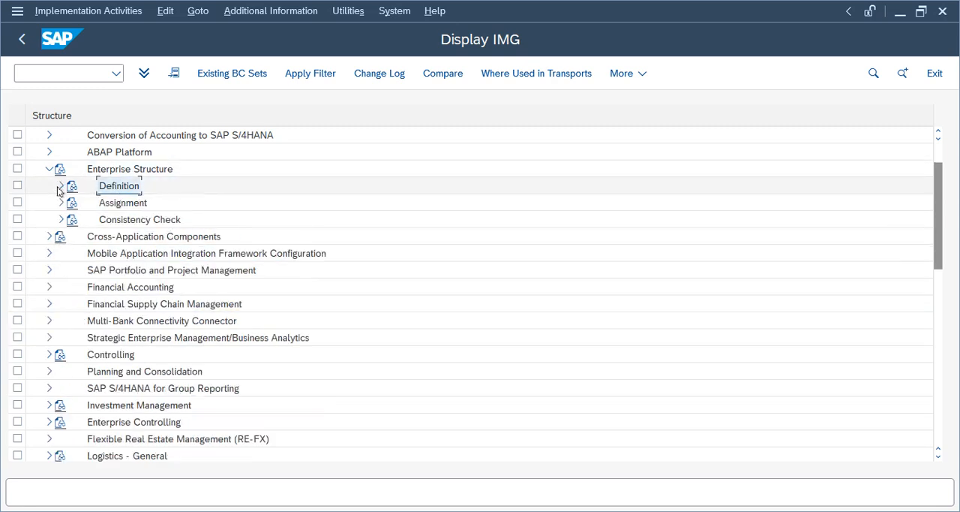
{"action": "left_click", "coordinate": [109, 205]}
{"action": "left_click", "coordinate": [61, 202]}
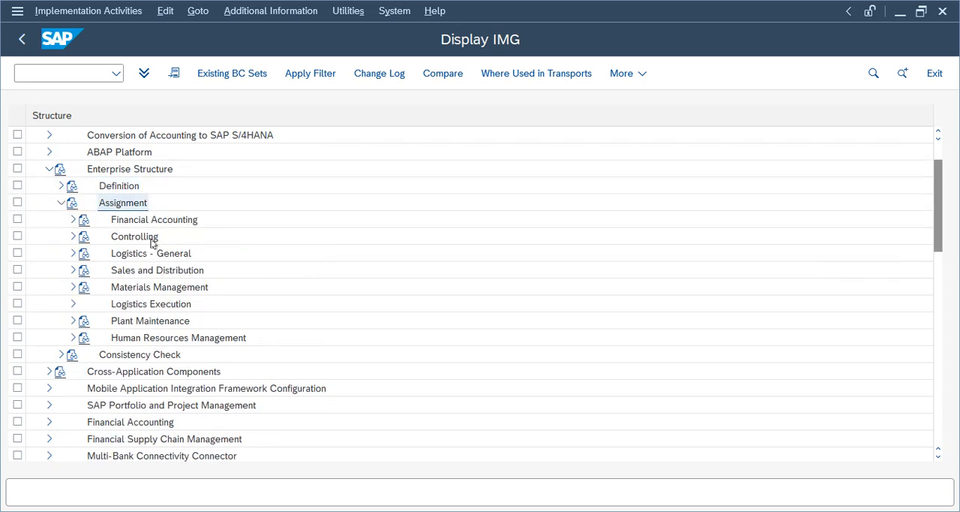
{"action": "left_click", "coordinate": [90, 220]}
{"action": "left_click", "coordinate": [73, 219]}
- Open Assign company code to company and position the list at company code TELU
{"action": "left_click", "coordinate": [152, 238]}
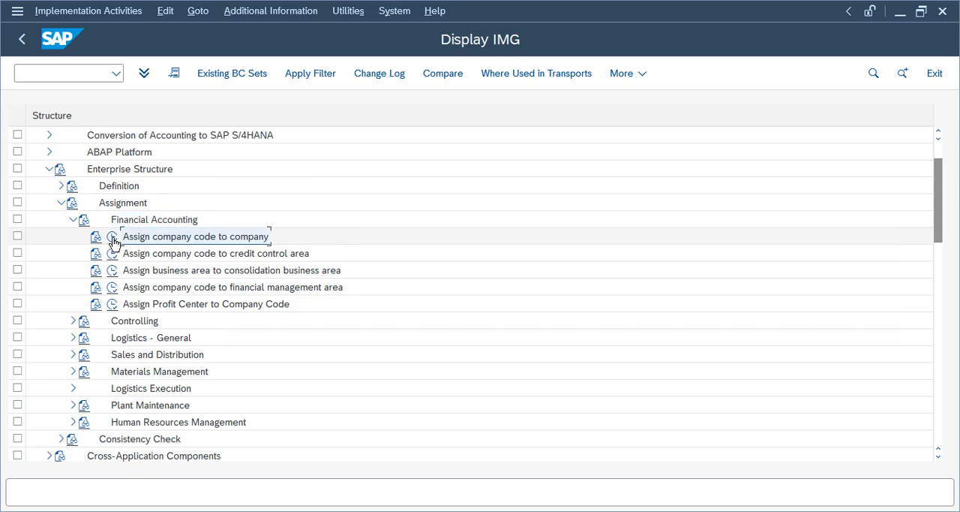
{"action": "left_click", "coordinate": [112, 237]}
{"action": "left_click", "coordinate": [213, 455]}
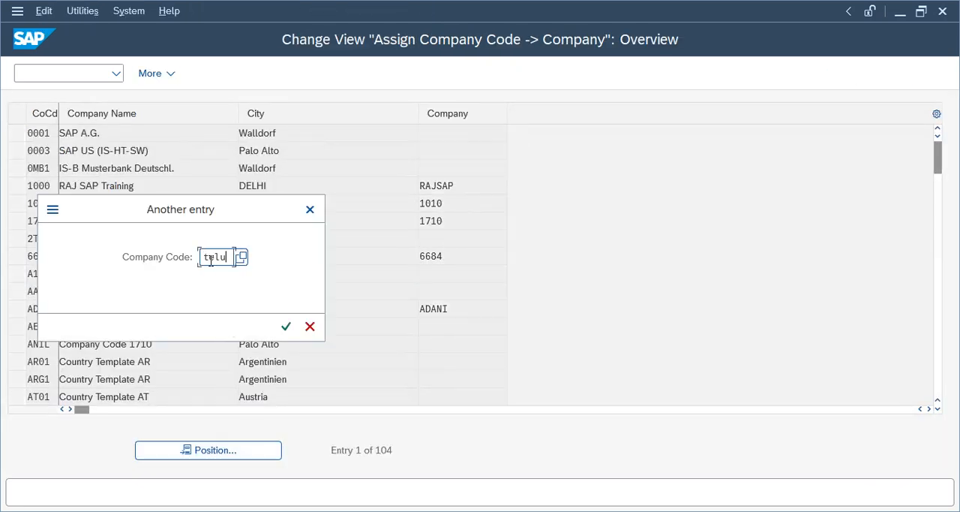
{"action": "key", "text": "Return"}
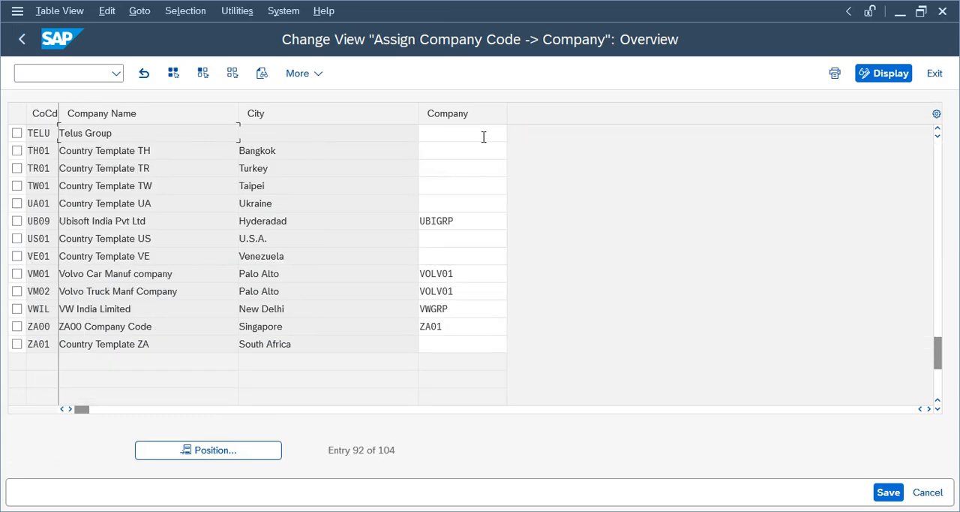
- Assign company TELGRP to company code TELU by choosing it from the list of possible companies
{"action": "left_click", "coordinate": [478, 135]}
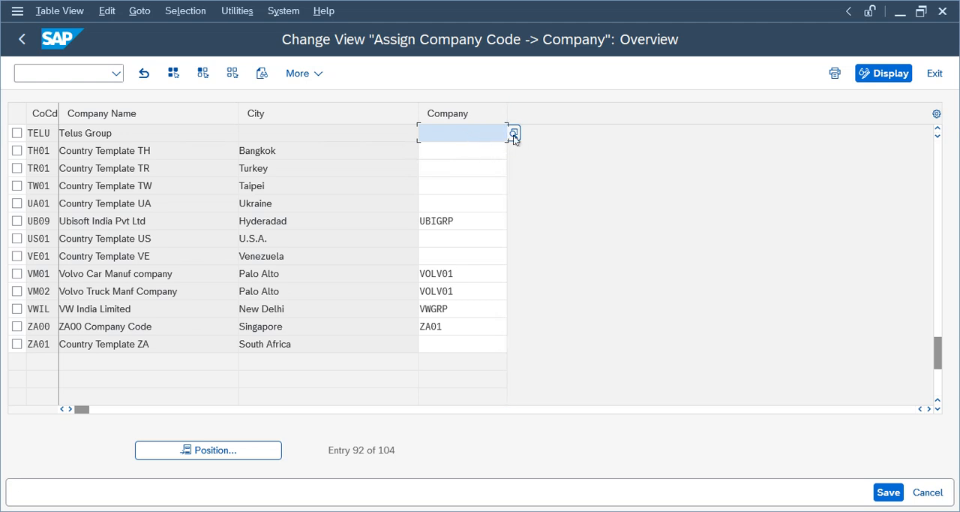
{"action": "left_click", "coordinate": [333, 207]}
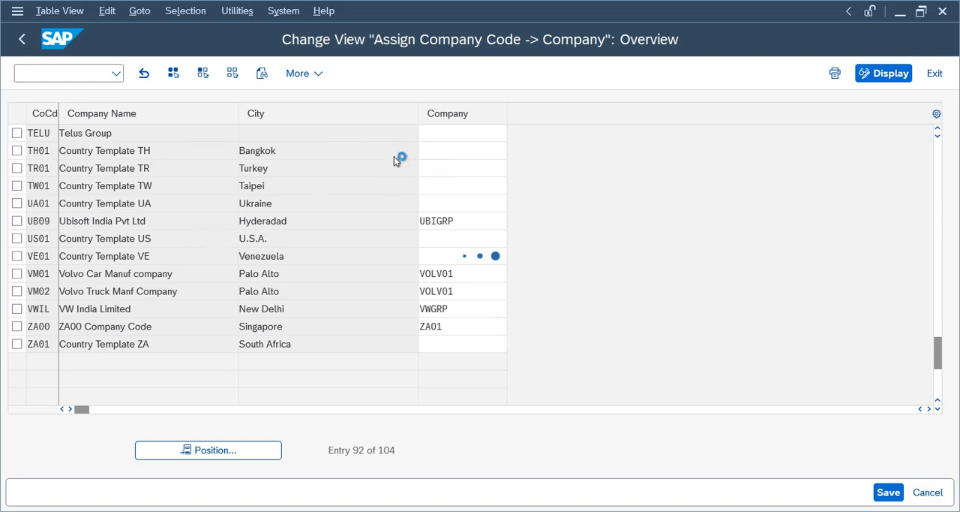
{"action": "left_click", "coordinate": [449, 134]}
{"action": "key", "text": "F4"}
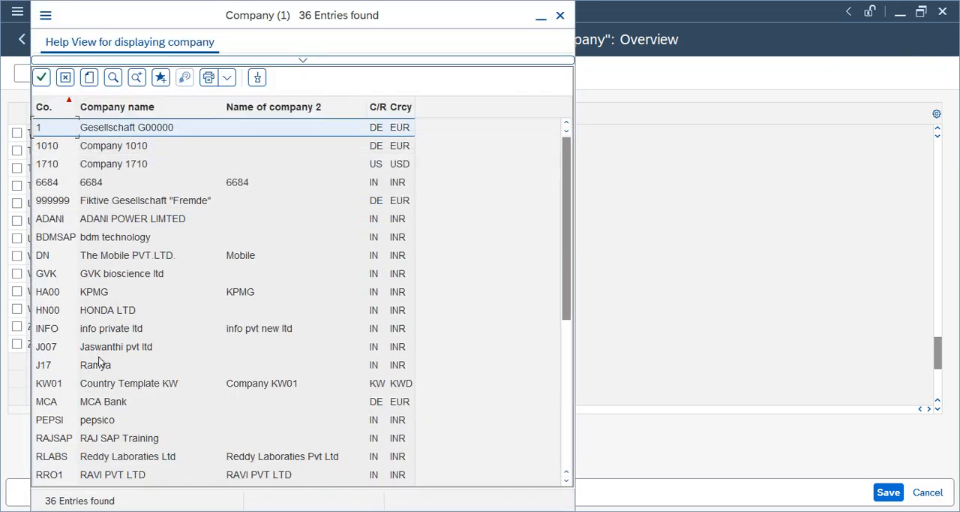
{"action": "left_click_drag", "start_coordinate": [567, 194], "coordinate": [568, 345]}
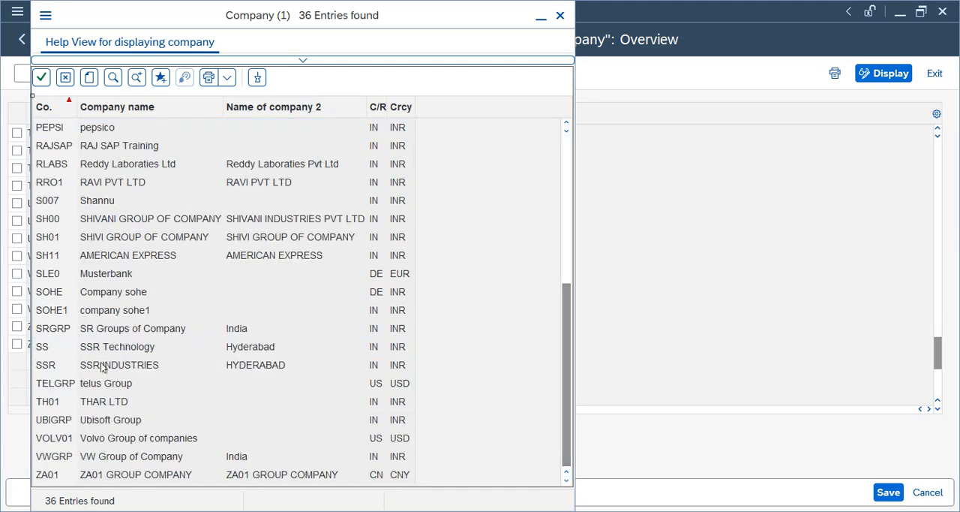
{"action": "double_click", "coordinate": [115, 383]}
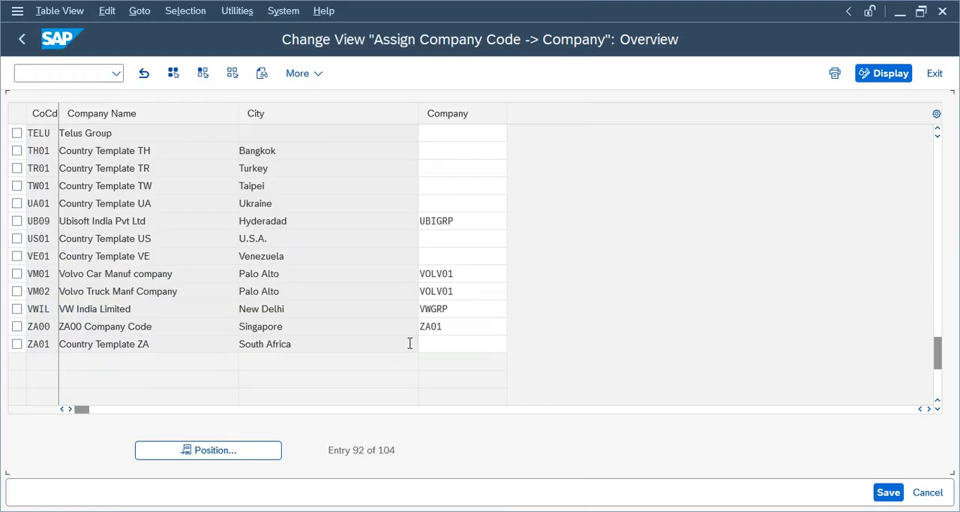
- Save the company assignment, accept the currency warning, record it in the Telus Group customizing request and return to the IMG structure
{"action": "left_click", "coordinate": [888, 492]}
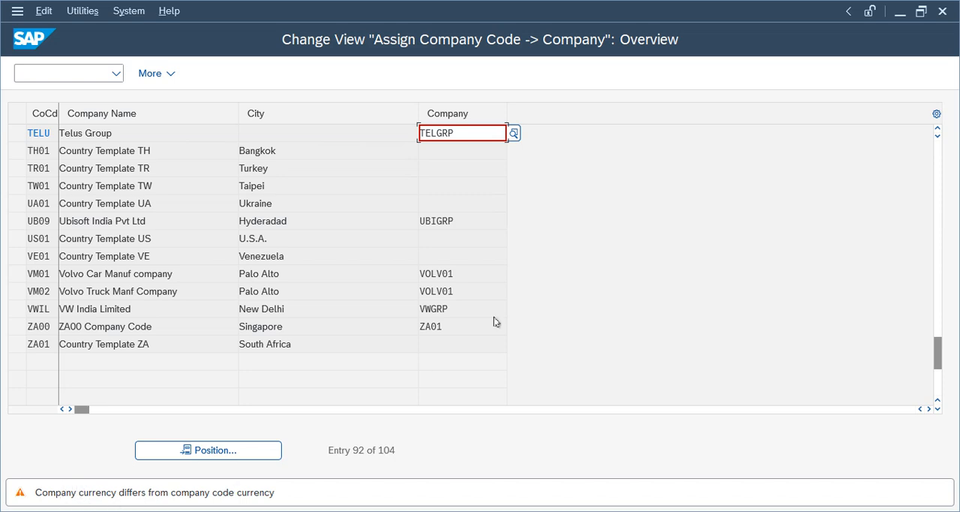
{"action": "key", "text": "Return"}
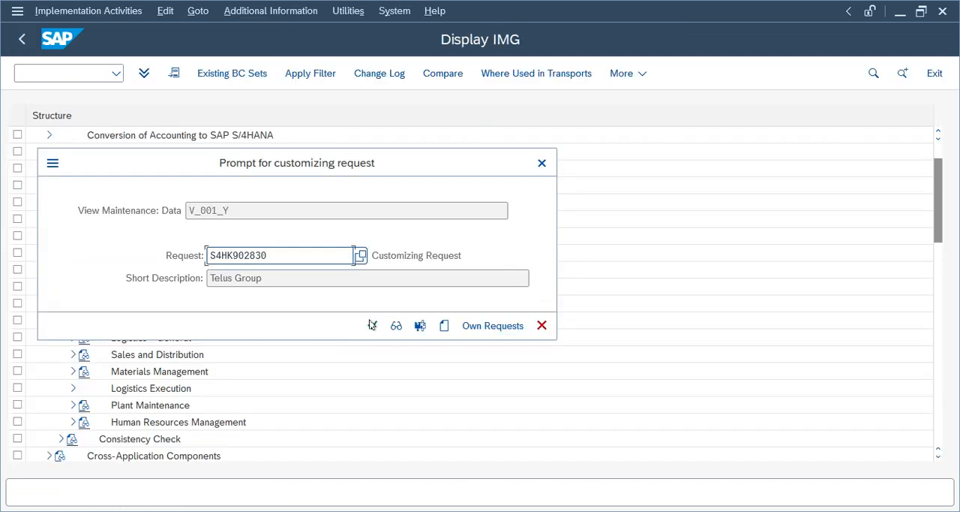
{"action": "left_click", "coordinate": [372, 325]}
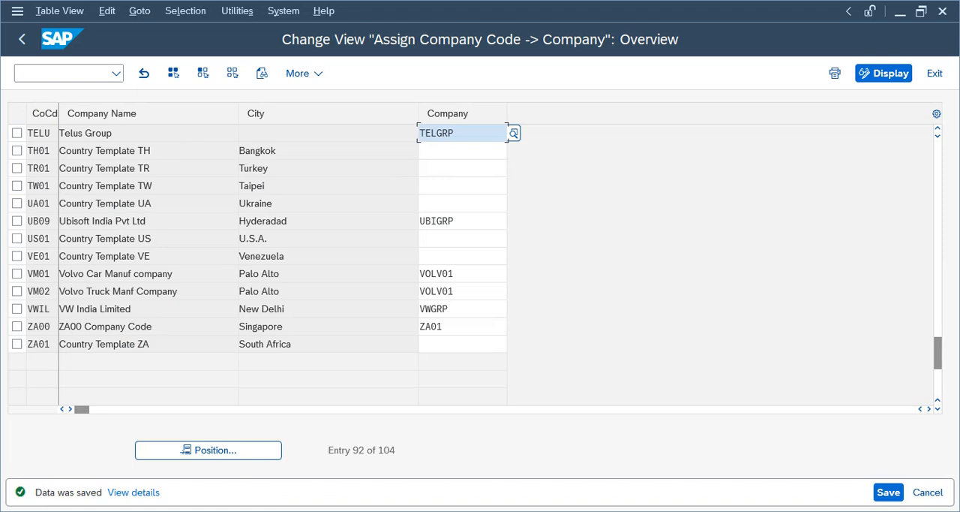
{"action": "left_click", "coordinate": [21, 39]}
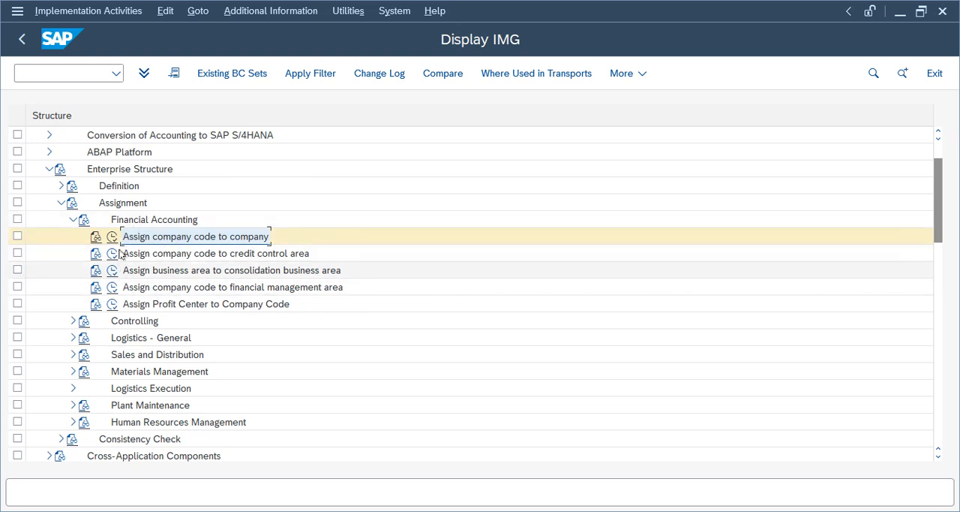
- Open Assign business area to consolidation business area and position the list at business area TEHD
{"action": "left_click", "coordinate": [111, 271]}
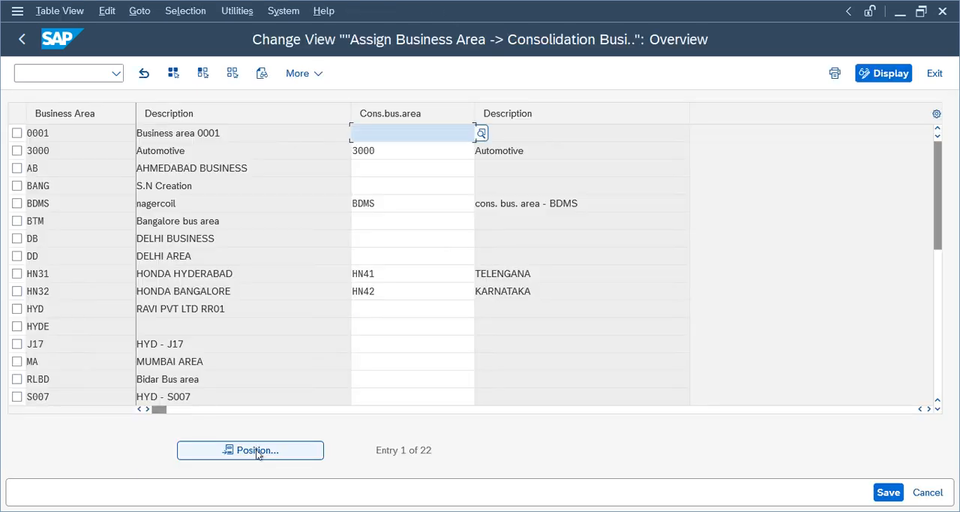
{"action": "left_click", "coordinate": [253, 449]}
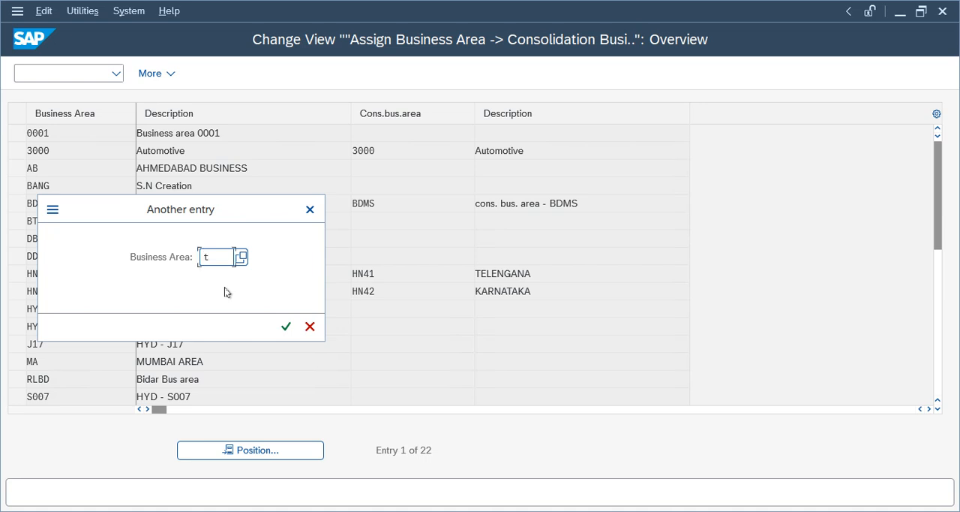
{"action": "type", "text": "te"}
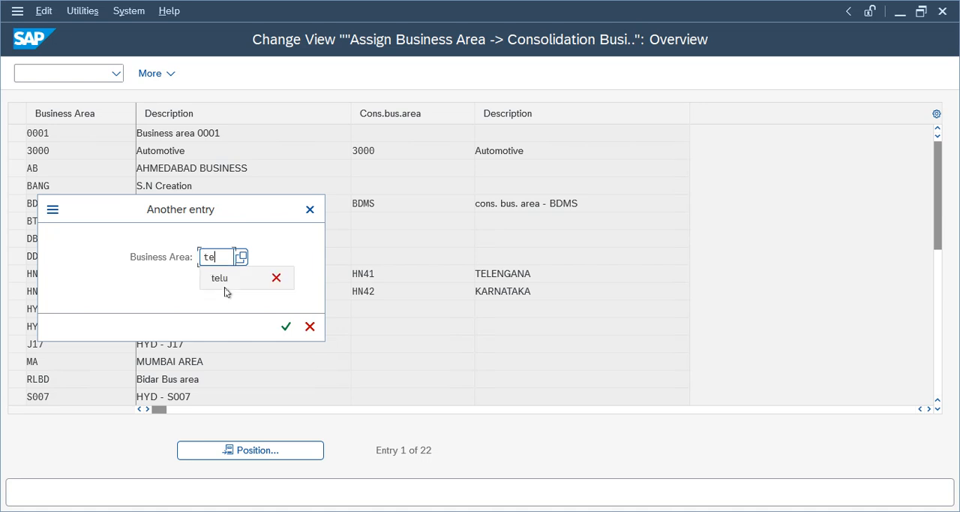
{"action": "type", "text": "hd"}
{"action": "key", "text": "Return"}
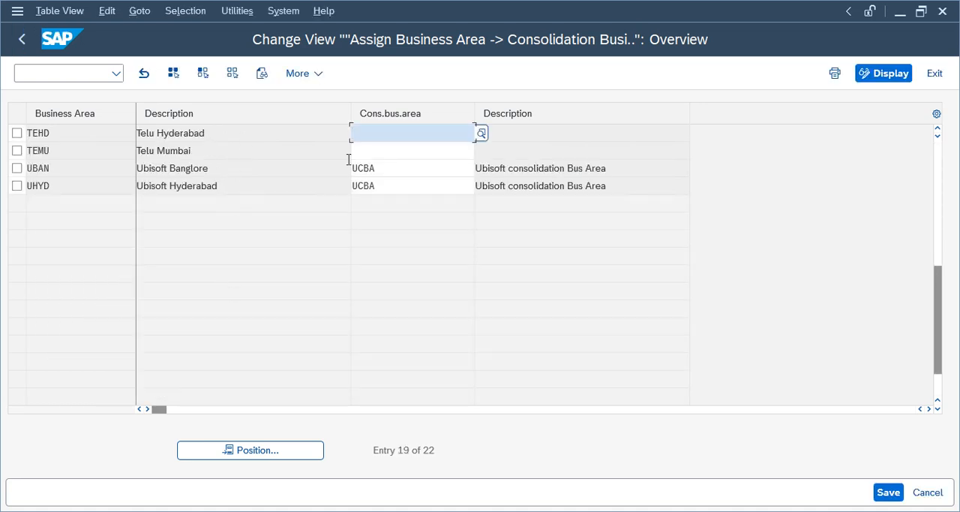
- Assign consolidation business area TCBA to business areas TEHD (Telu Hyderabad) and TEMU (Telu Mumbai)
{"action": "left_click", "coordinate": [390, 150]}
{"action": "left_click", "coordinate": [413, 135]}
{"action": "type", "text": "tcba"}
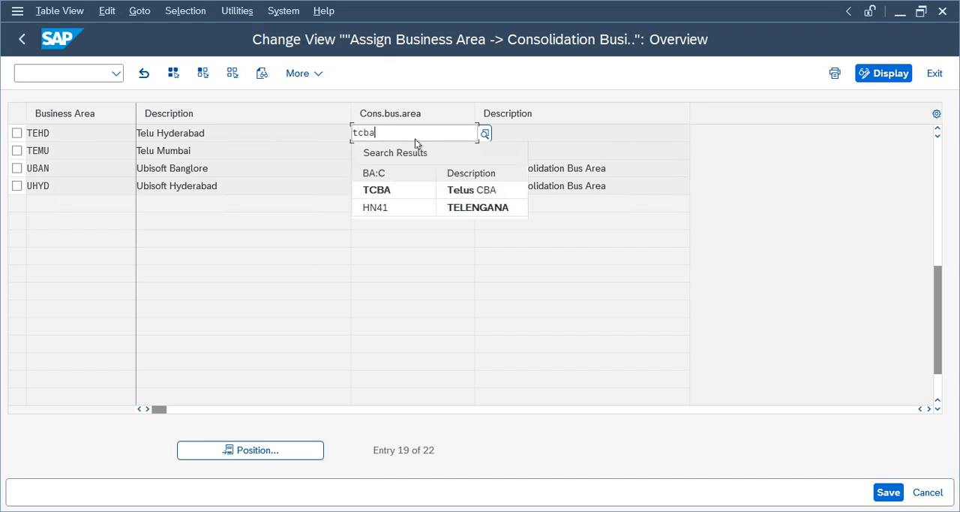
{"action": "left_click", "coordinate": [408, 191]}
{"action": "left_click", "coordinate": [392, 152]}
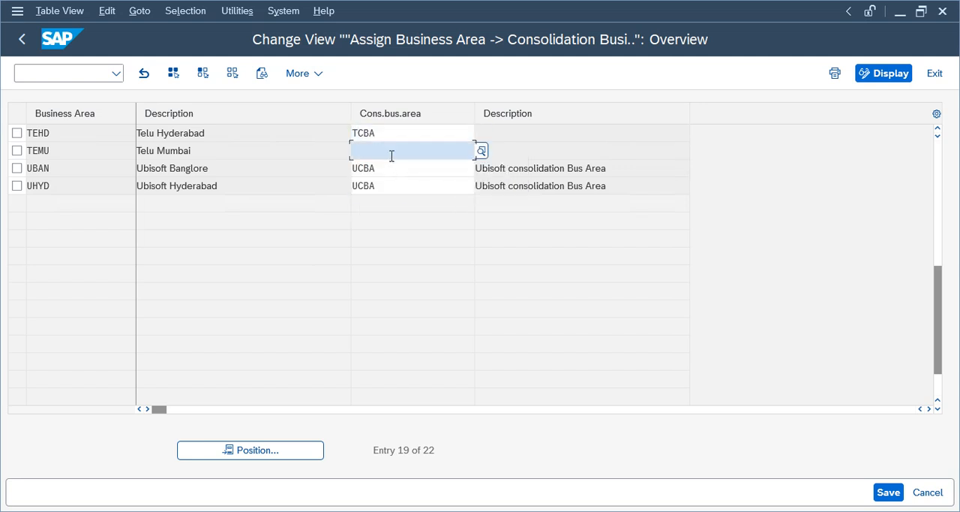
{"action": "type", "text": "tcba"}
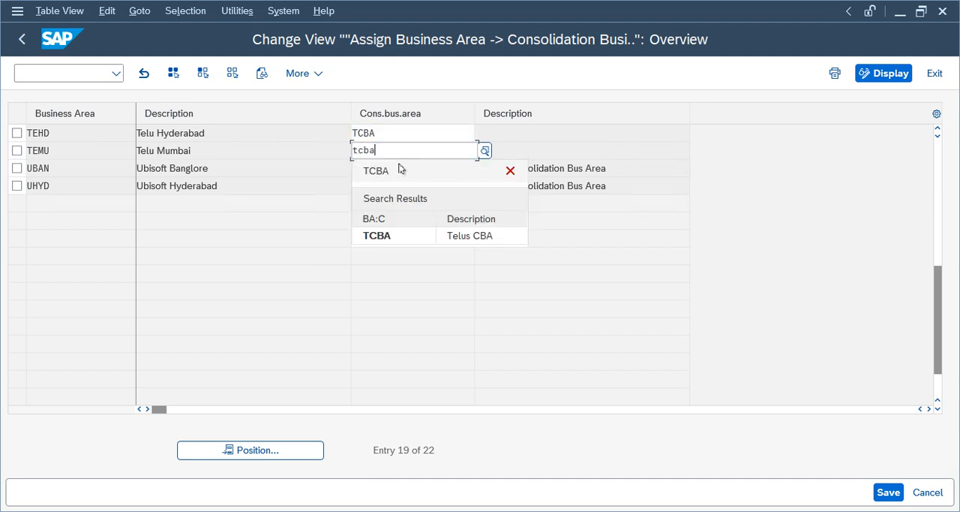
{"action": "key", "text": "Return"}
- Save the business area assignments, record them in the Telus Group customizing request and return to the IMG structure
{"action": "key", "text": "ctrl+s"}
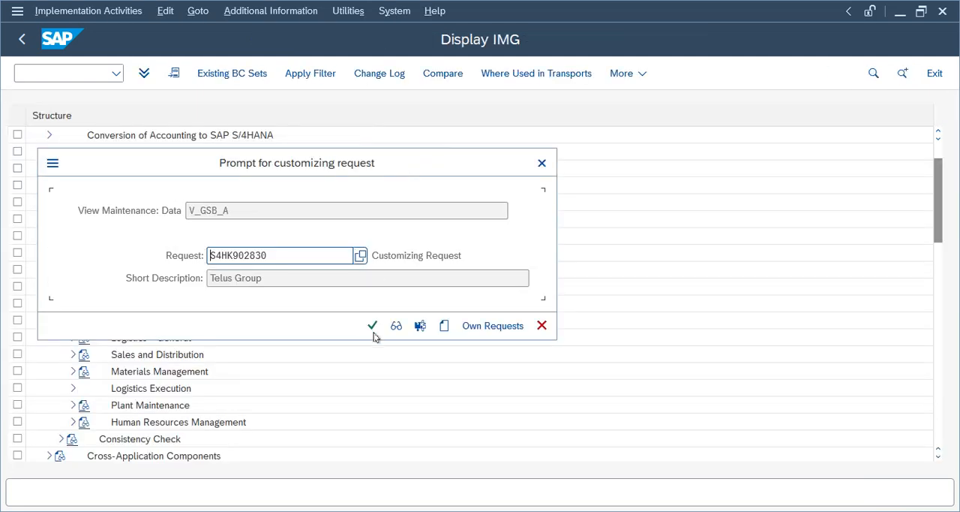
{"action": "left_click", "coordinate": [373, 326]}
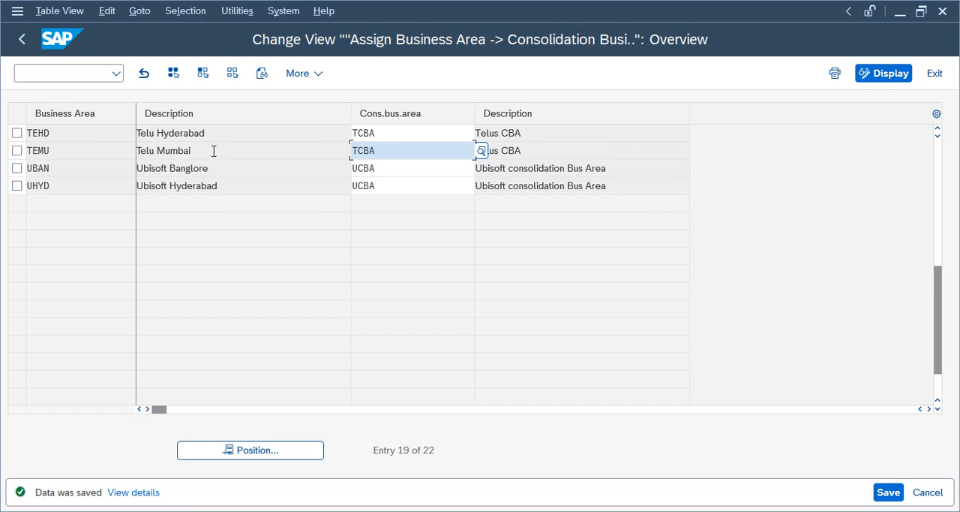
{"action": "left_click", "coordinate": [408, 139]}
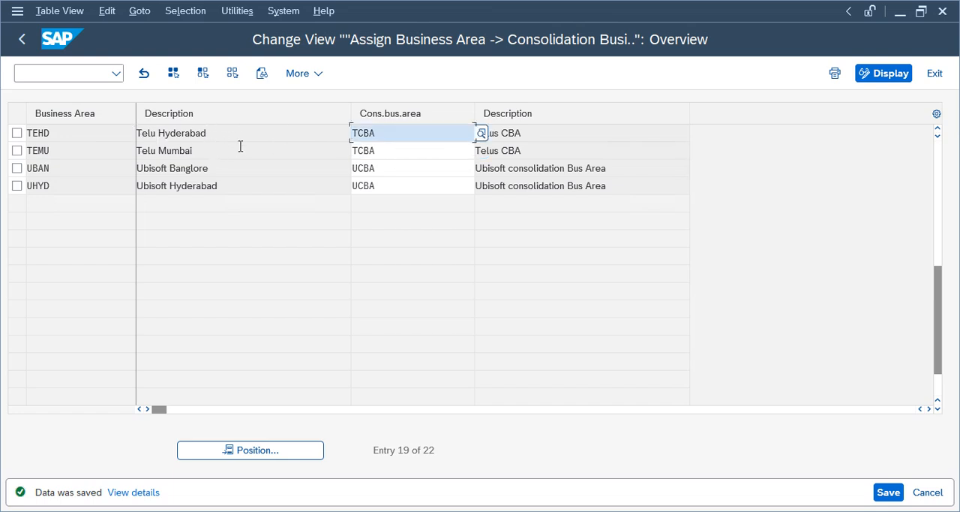
{"action": "left_click", "coordinate": [391, 153]}
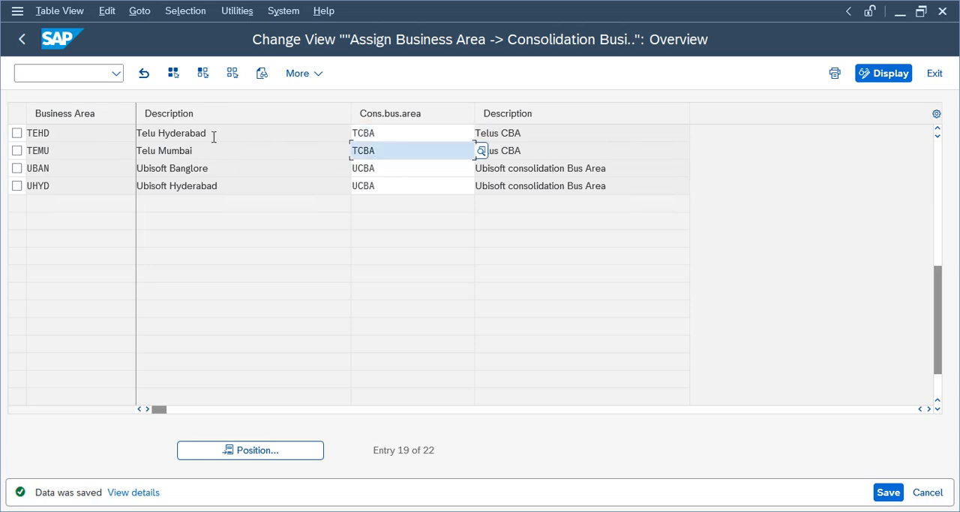
{"action": "left_click", "coordinate": [889, 493]}
{"action": "left_click", "coordinate": [21, 41]}
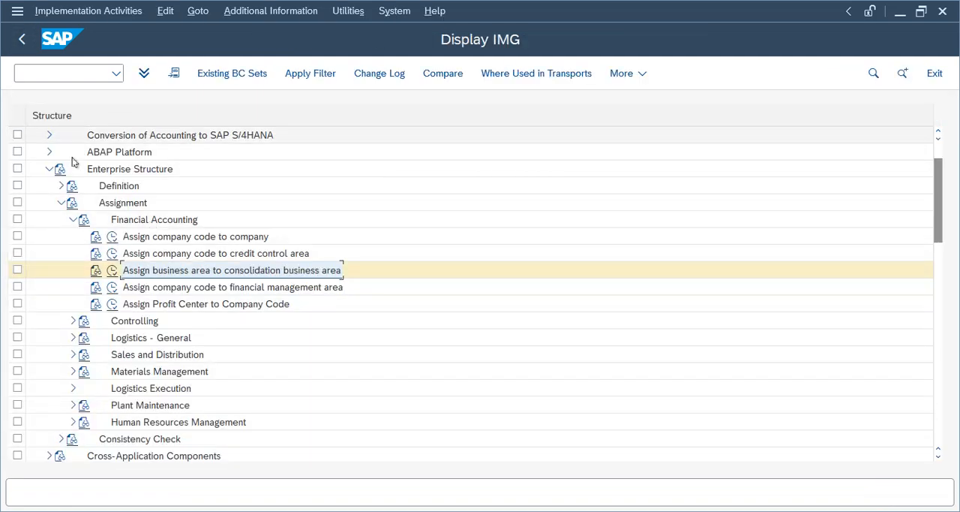
- Collapse the Financial Accounting, Assignment and Enterprise Structure nodes in the IMG
{"action": "left_click", "coordinate": [72, 219]}
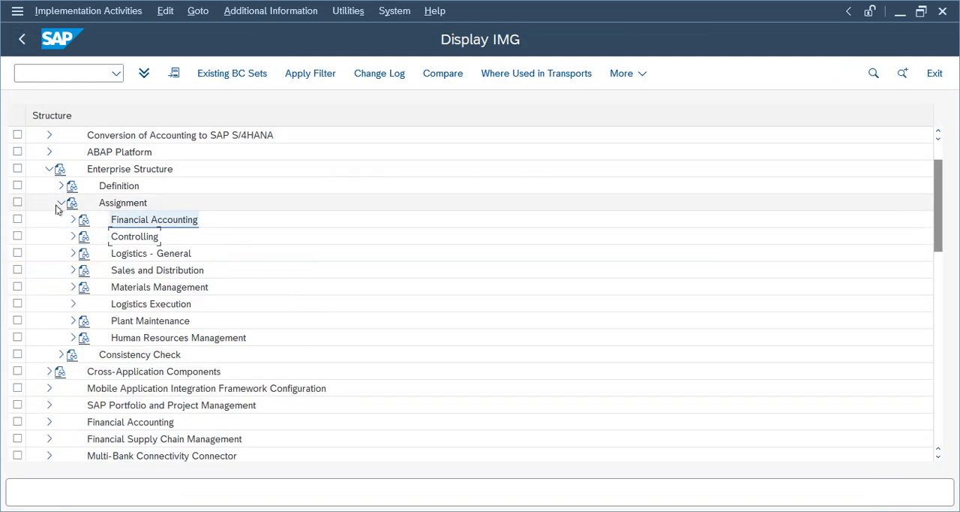
{"action": "left_click", "coordinate": [60, 203]}
{"action": "left_click", "coordinate": [48, 170]}
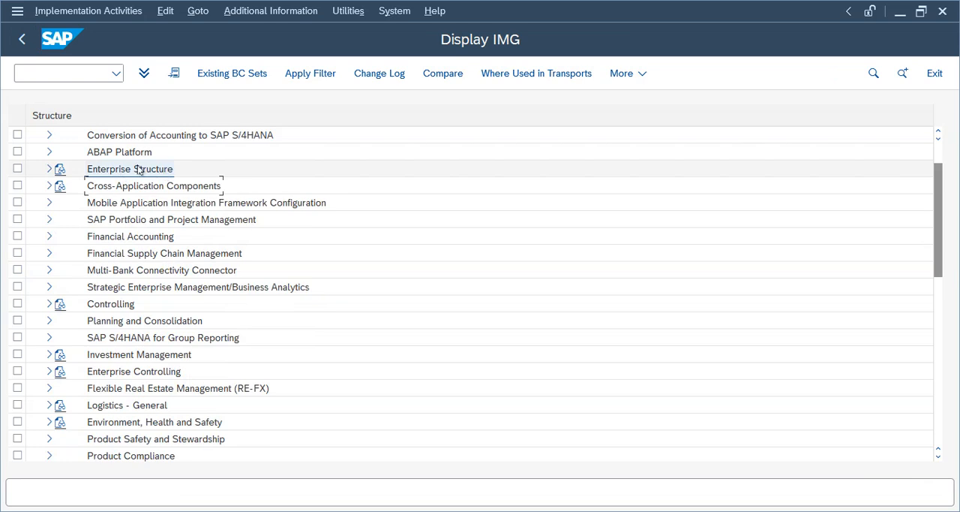
- Expand the main Financial Accounting node through Financial Accounting Global Settings and Ledgers down to the Fields activities
{"action": "left_click", "coordinate": [109, 237]}
{"action": "left_click", "coordinate": [50, 237]}
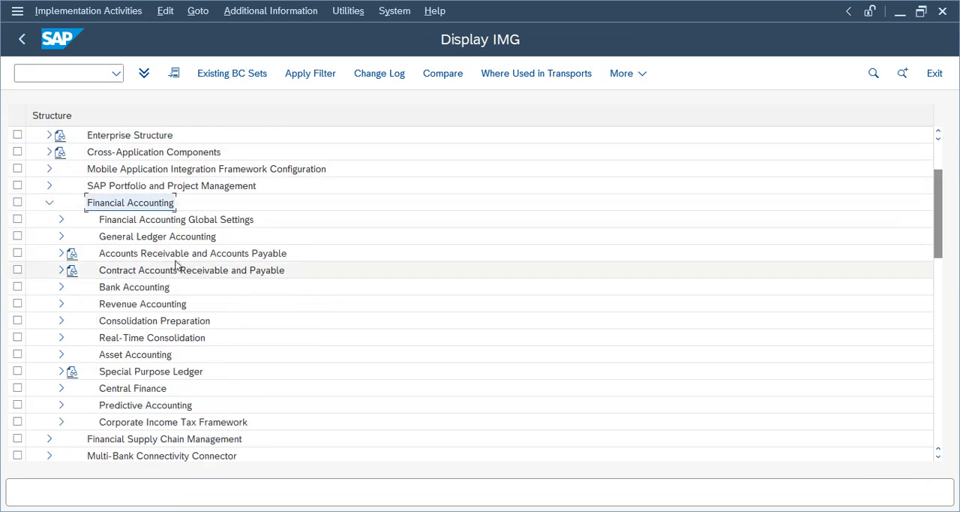
{"action": "left_click", "coordinate": [62, 220]}
{"action": "left_click", "coordinate": [199, 219]}
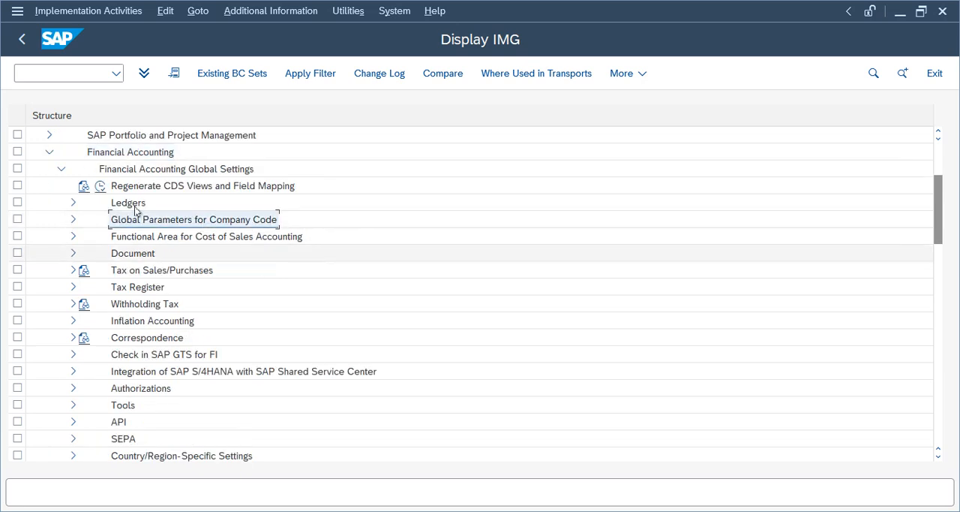
{"action": "left_click", "coordinate": [197, 171]}
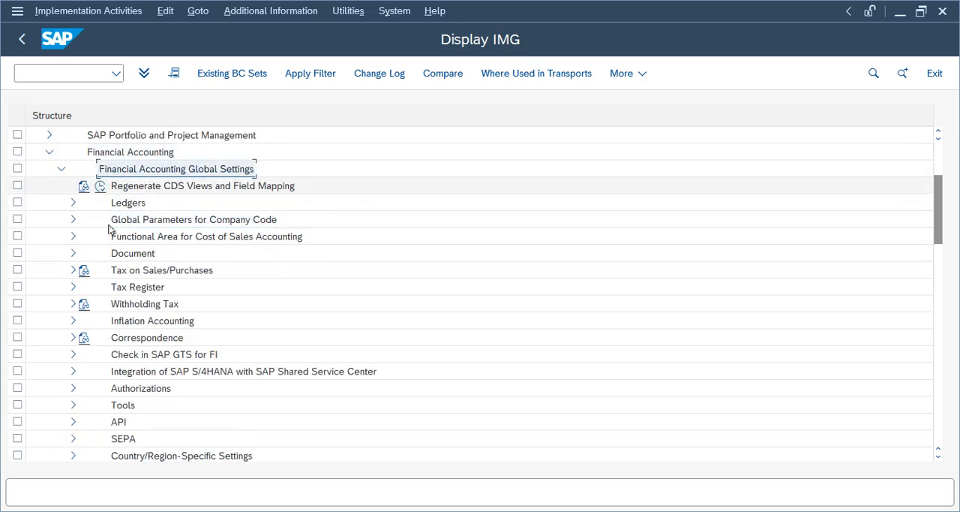
{"action": "left_click", "coordinate": [73, 202]}
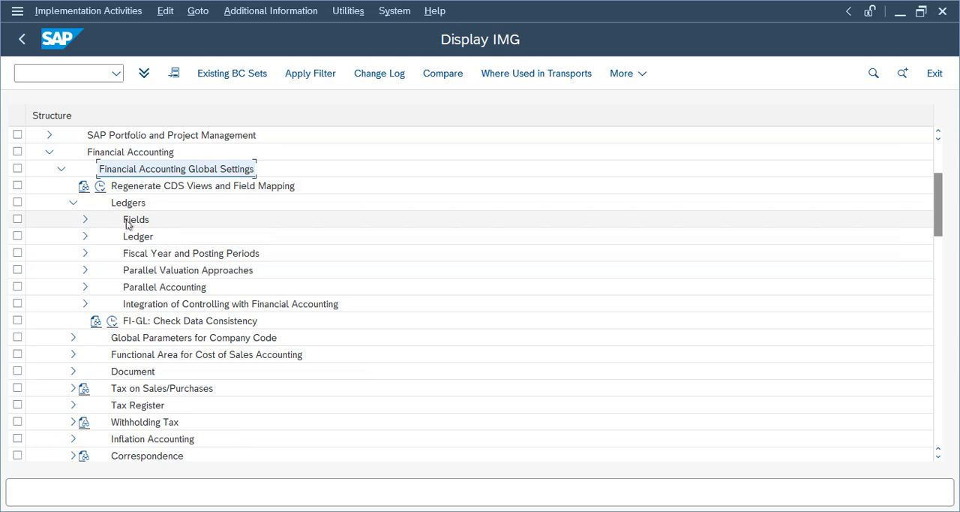
{"action": "left_click", "coordinate": [132, 222]}
{"action": "left_click", "coordinate": [82, 221]}
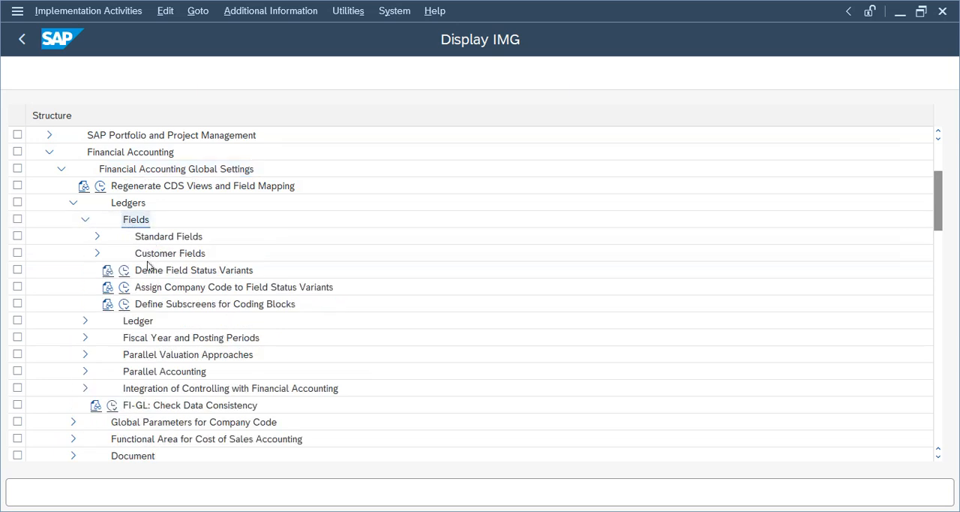
- Open Define Field Status Variants and copy variant 0001 as TFSV with the name "Field status for Telus FS"
{"action": "left_click", "coordinate": [138, 277]}
{"action": "left_click", "coordinate": [124, 270]}
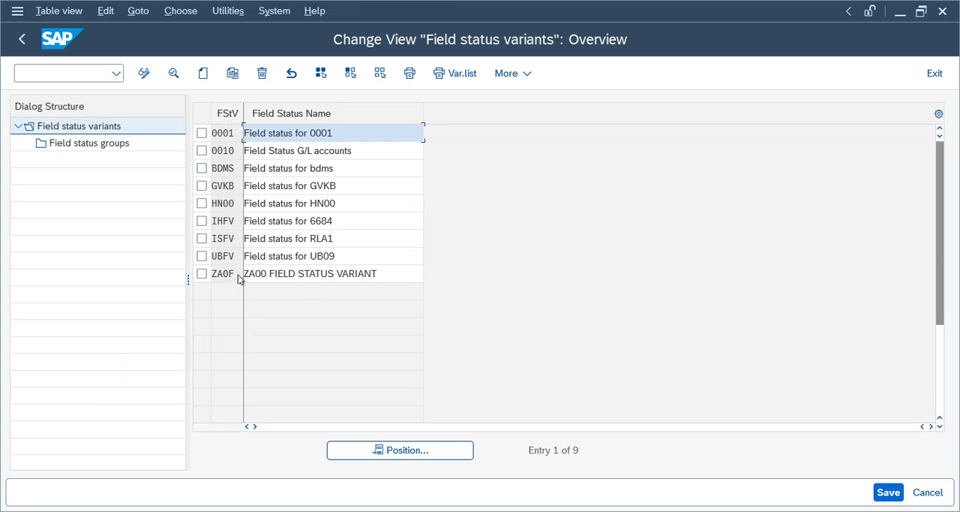
{"action": "left_click", "coordinate": [202, 133]}
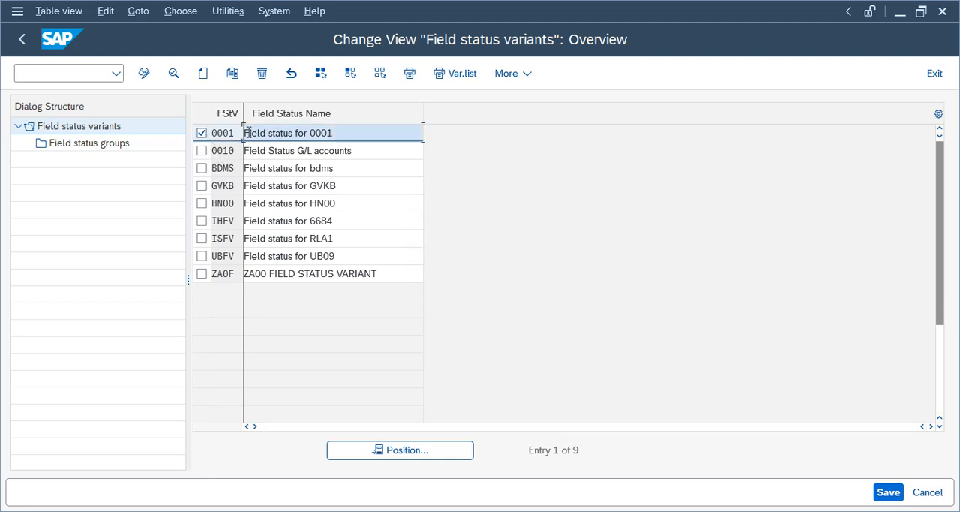
{"action": "left_click", "coordinate": [232, 73]}
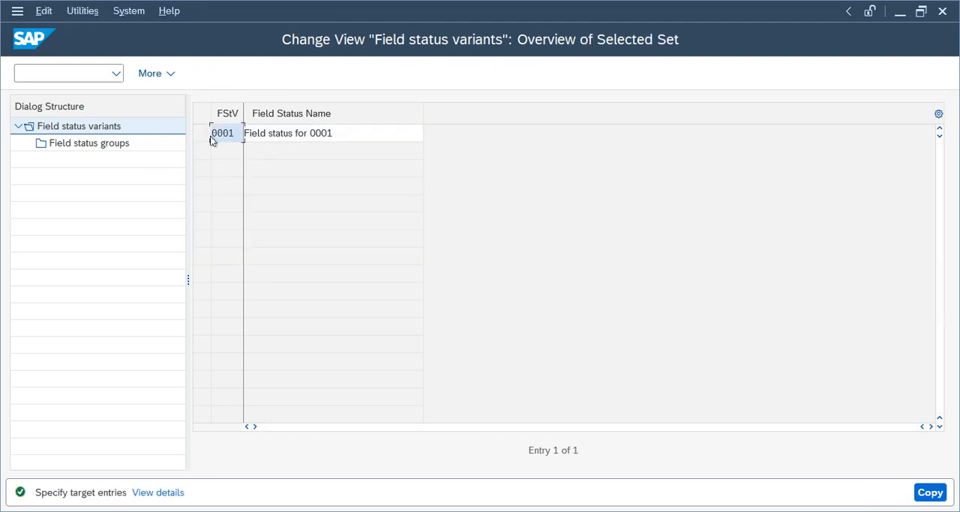
{"action": "key", "text": "Delete"}
{"action": "type", "text": "TFSV"}
{"action": "left_click", "coordinate": [343, 133]}
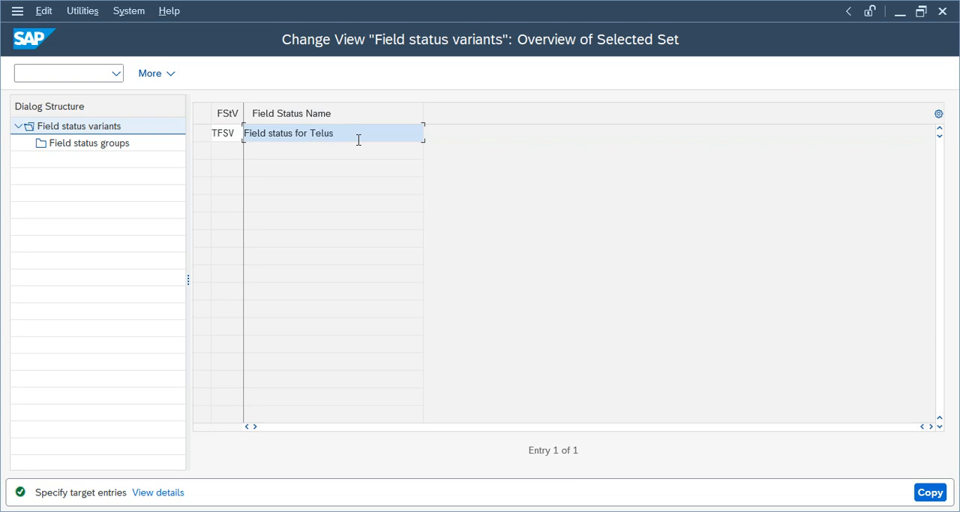
{"action": "type", "text": "FS"}
- Complete the variant copy with all dependent entries and save it to the Telus Group customizing request
{"action": "key", "text": "Return"}
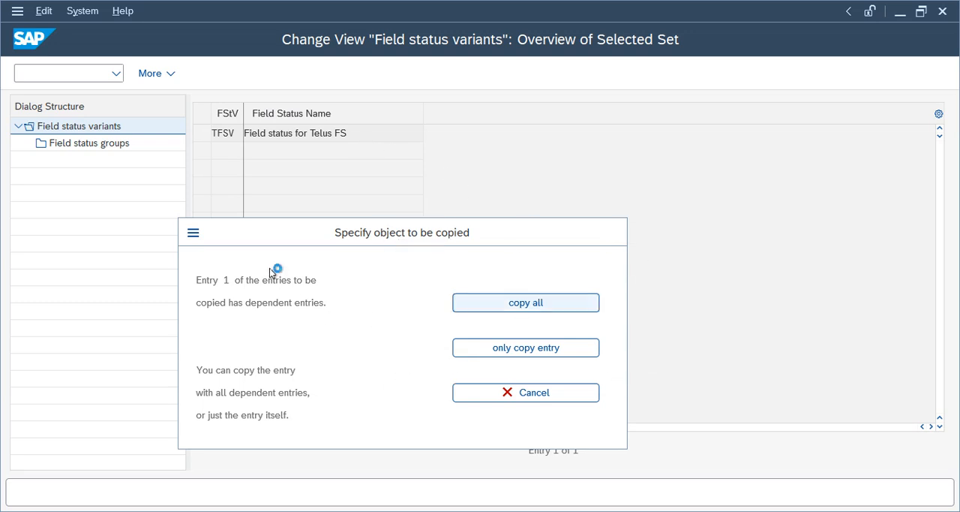
{"action": "left_click", "coordinate": [497, 496]}
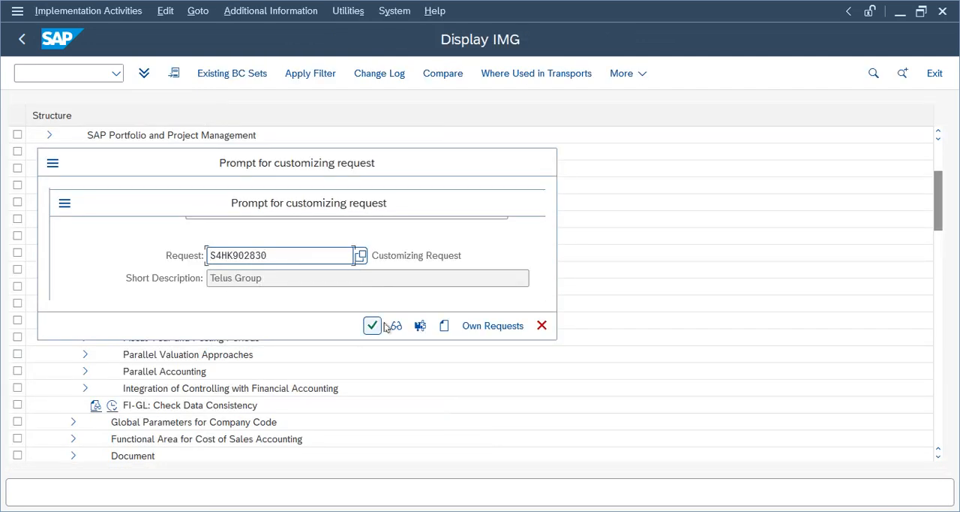
{"action": "left_click", "coordinate": [373, 326]}
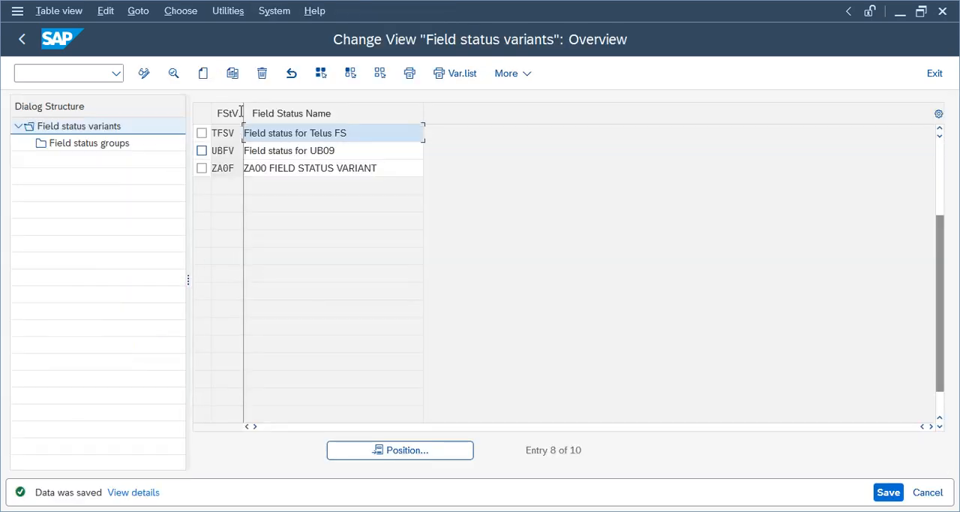
- Examine the General Data field settings of field status group G001 in variant TFSV, and return to the IMG structure
{"action": "left_click", "coordinate": [202, 133]}
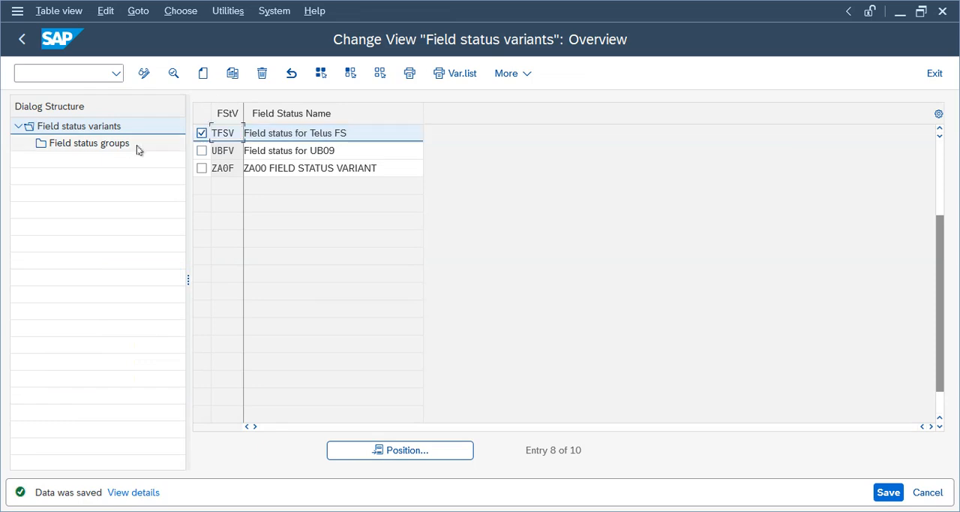
{"action": "double_click", "coordinate": [129, 144]}
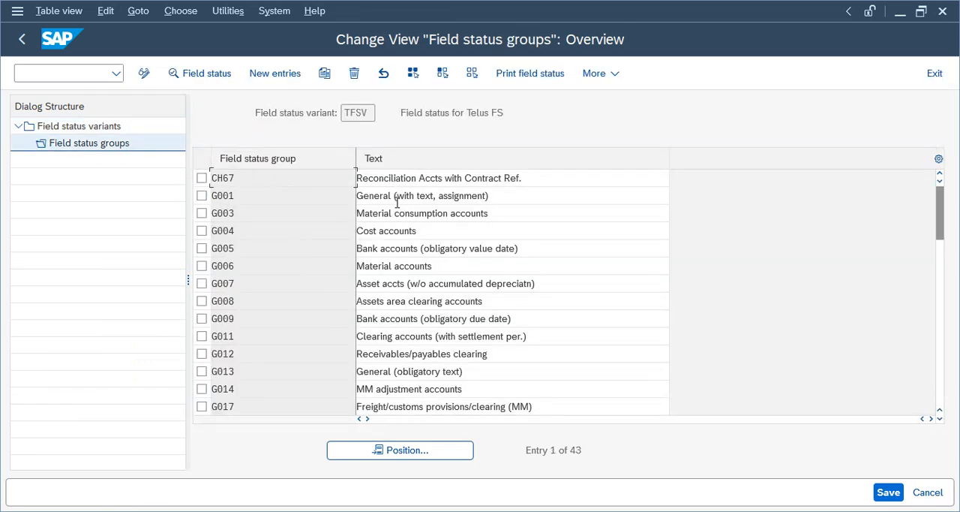
{"action": "double_click", "coordinate": [396, 197]}
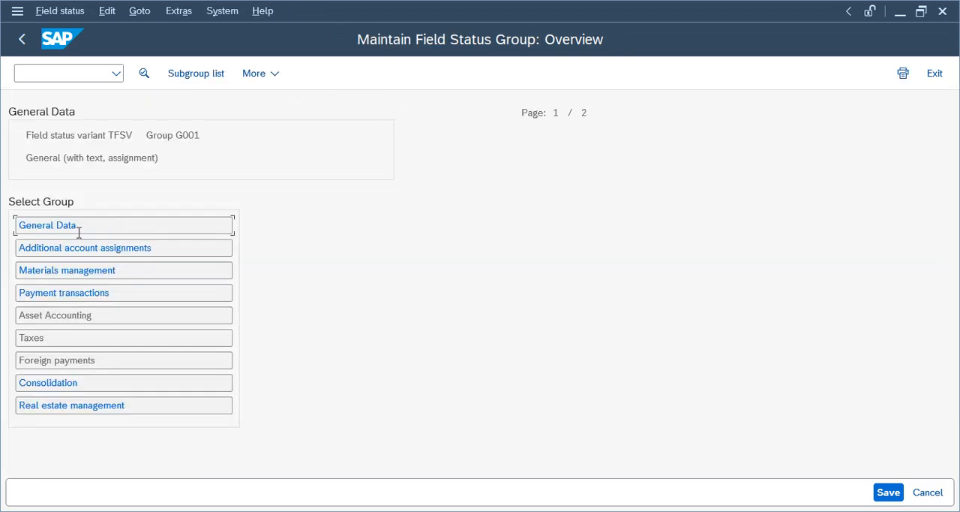
{"action": "left_click", "coordinate": [72, 226]}
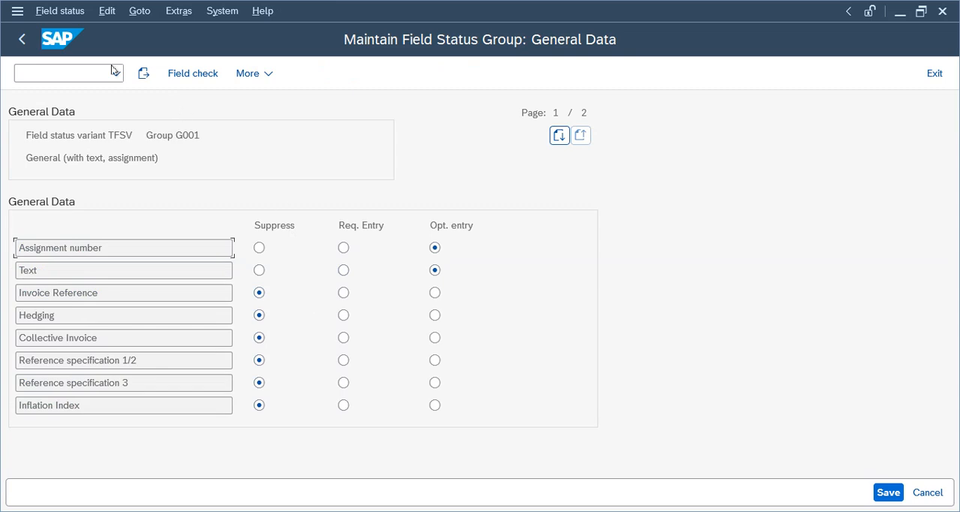
{"action": "left_click", "coordinate": [22, 39]}
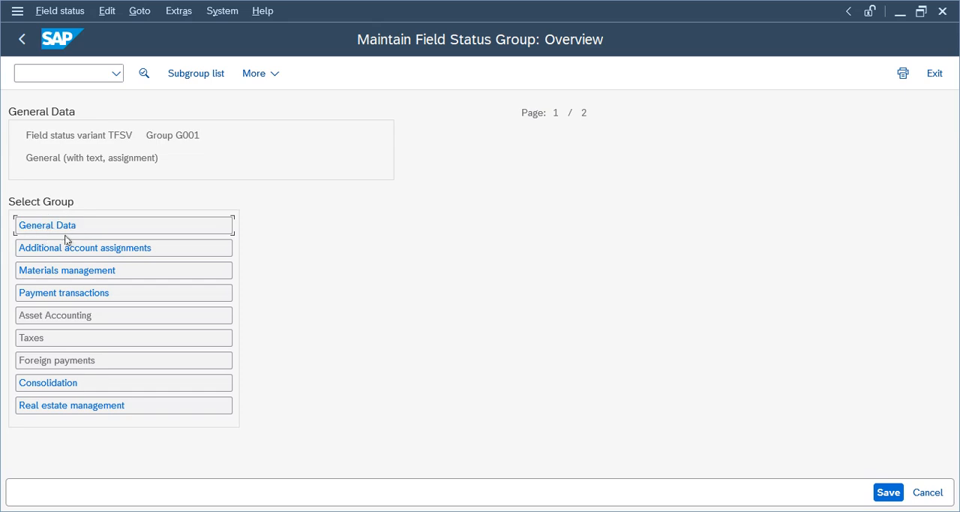
{"action": "left_click_drag", "start_coordinate": [200, 135], "coordinate": [130, 132]}
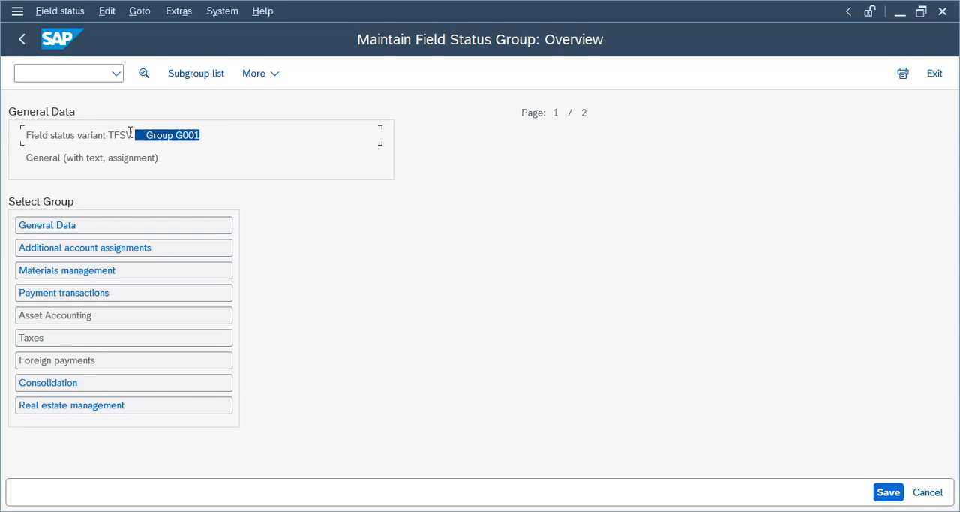
{"action": "left_click", "coordinate": [23, 42]}
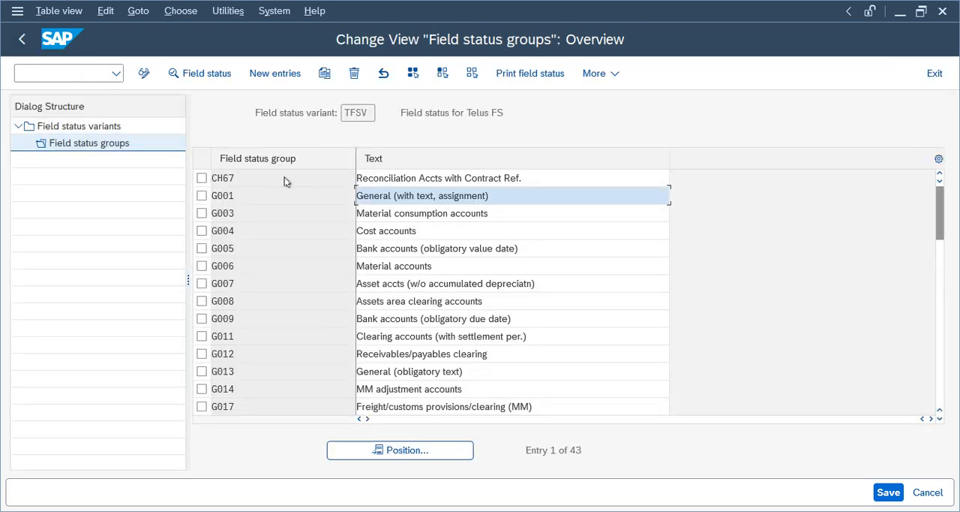
{"action": "left_click", "coordinate": [22, 39]}
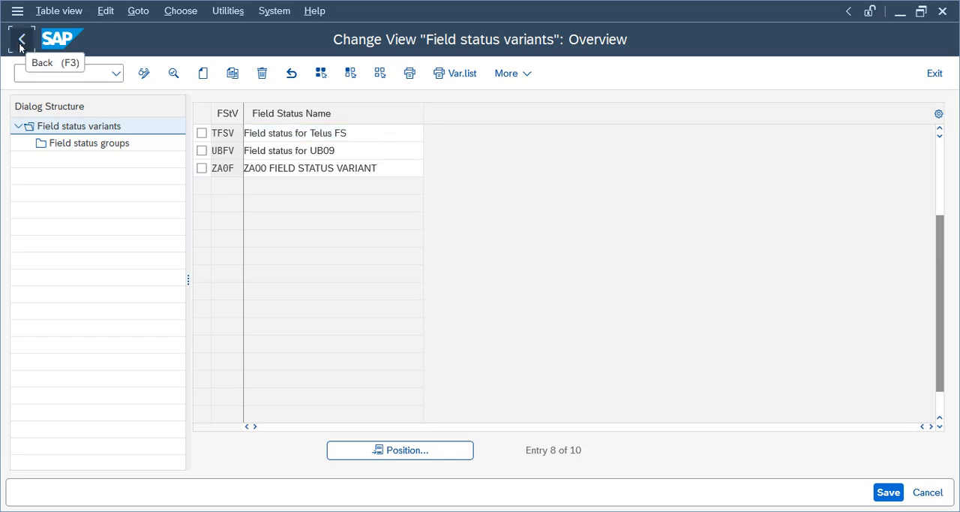
{"action": "left_click", "coordinate": [23, 39]}
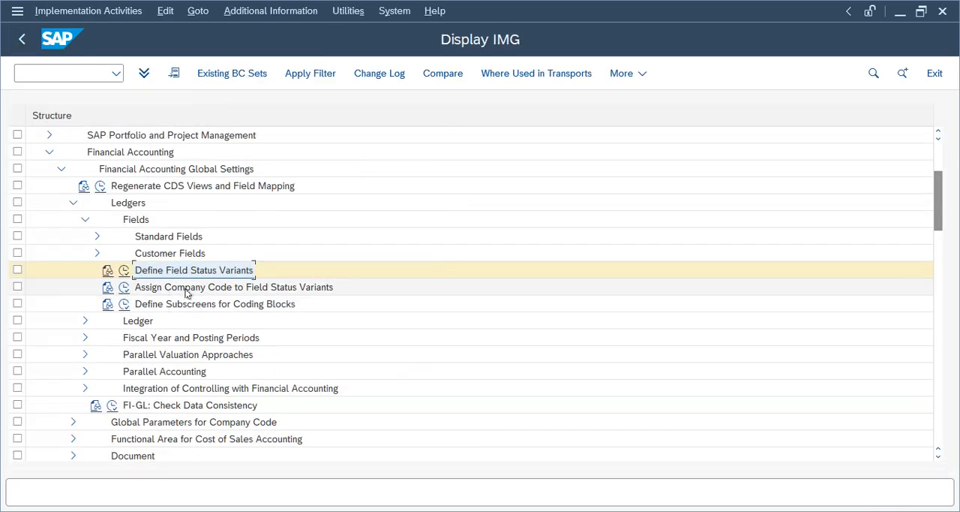
- Assign field status variant TFSV to company code TELU, save it to the Telus Group customizing request, and return to the IMG structure
{"action": "double_click", "coordinate": [186, 288]}
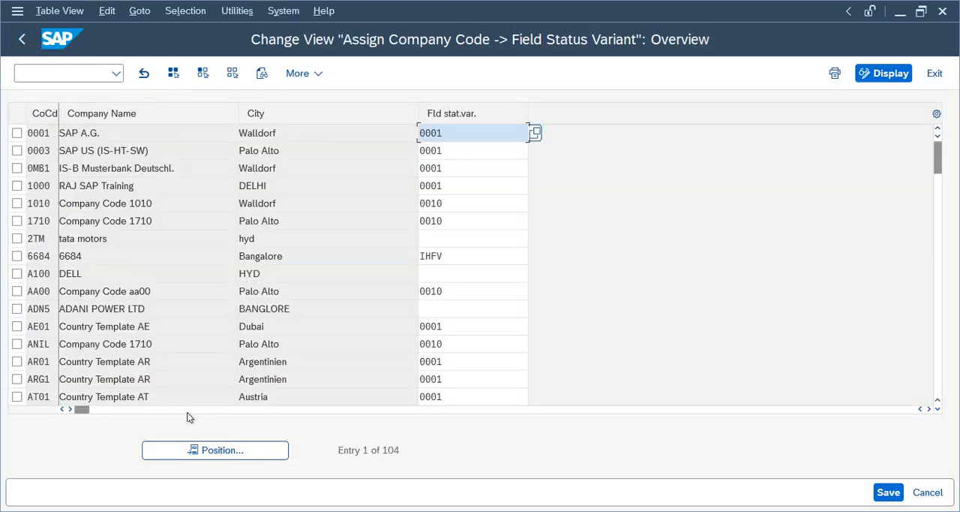
{"action": "left_click", "coordinate": [207, 449]}
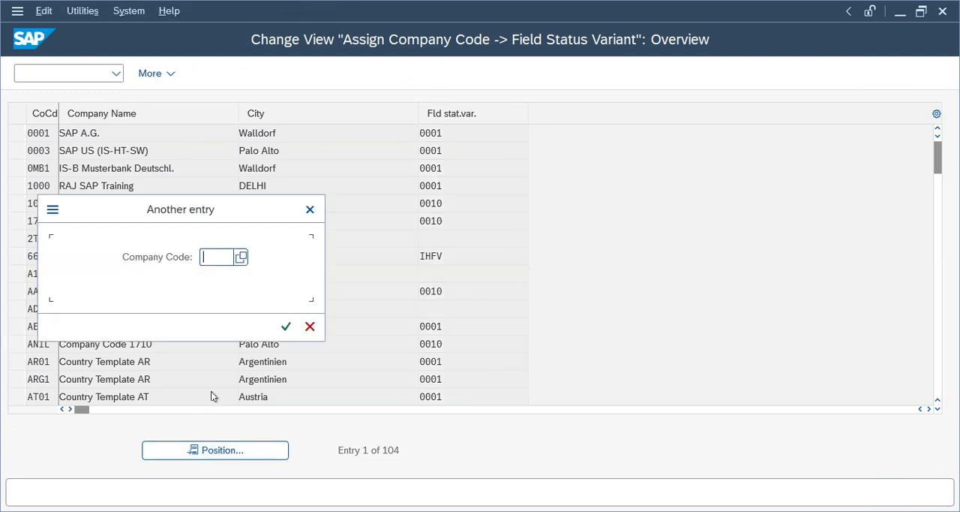
{"action": "type", "text": "telu"}
{"action": "key", "text": "Return"}
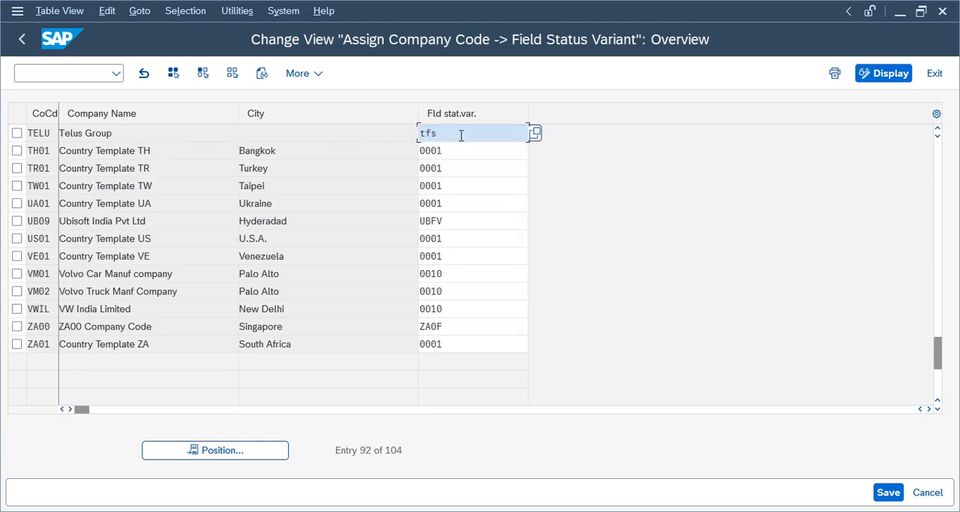
{"action": "key", "text": "ctrl+s"}
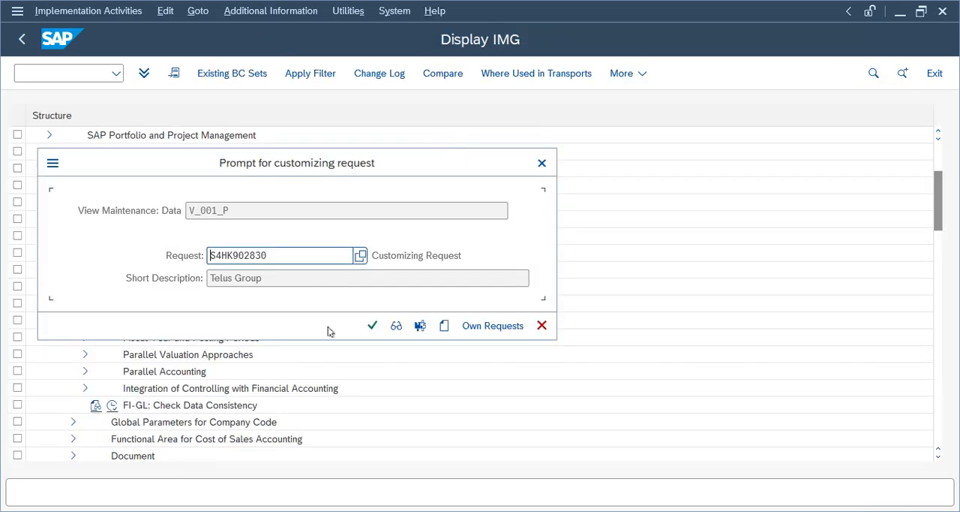
{"action": "left_click", "coordinate": [373, 326]}
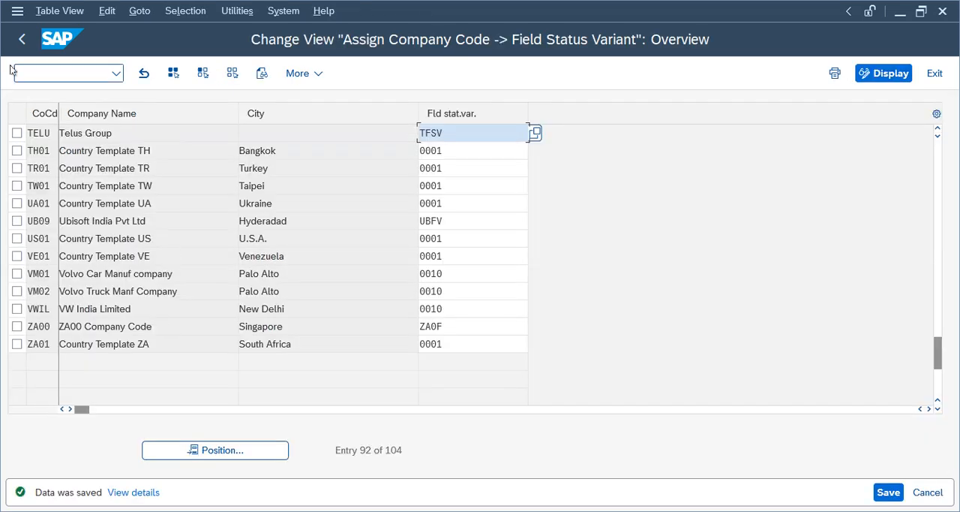
{"action": "key", "text": "F3"}
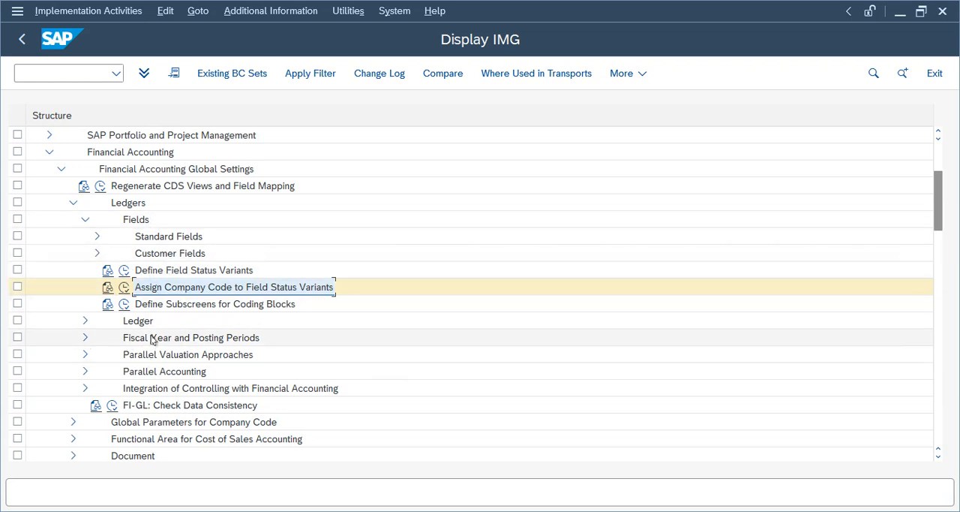
- Open Maintain Fiscal Year Variant under Fiscal Year and Posting Periods and locate variant V3
{"action": "left_click", "coordinate": [88, 339]}
{"action": "left_click", "coordinate": [85, 339]}
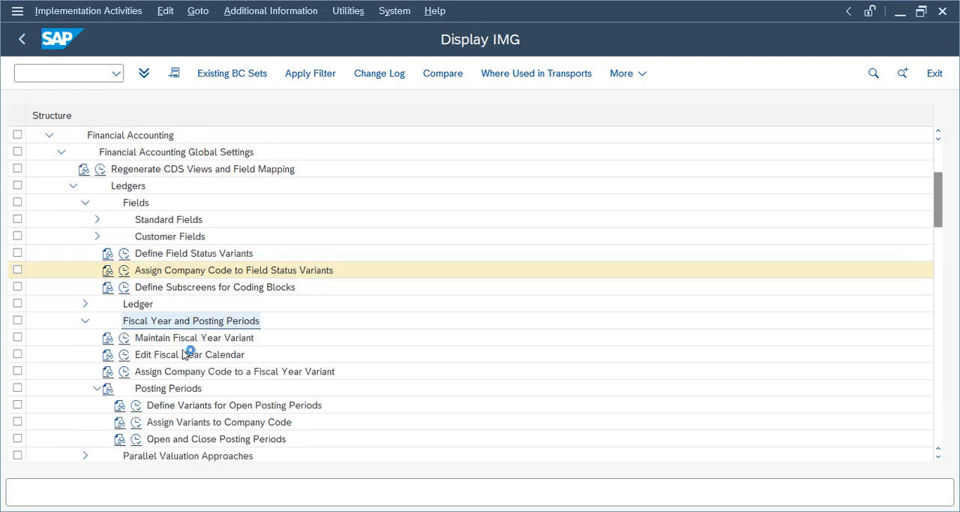
{"action": "left_click", "coordinate": [124, 338]}
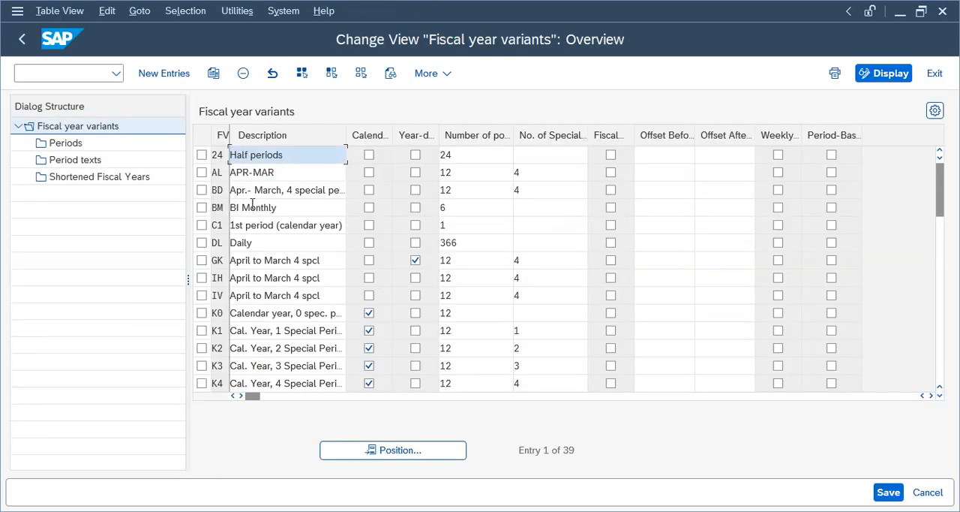
{"action": "left_click", "coordinate": [396, 449]}
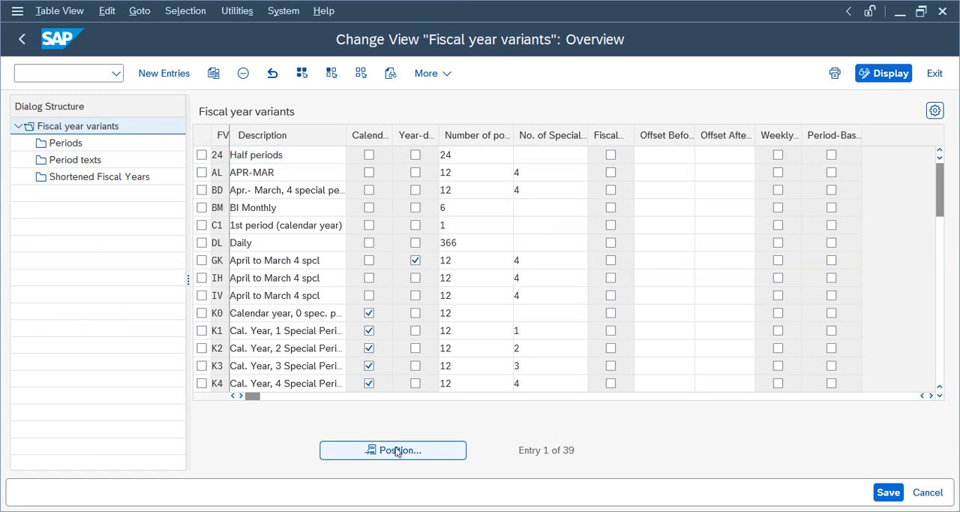
{"action": "type", "text": "V3"}
{"action": "key", "text": "Return"}
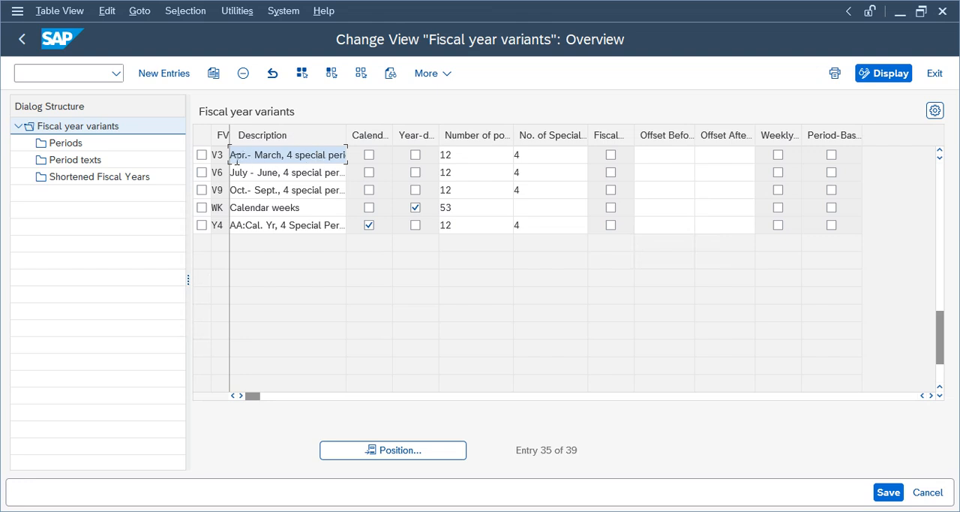
- Copy fiscal year variant V3 as TF with all dependent entries and save it to the Telus Group customizing request
{"action": "left_click", "coordinate": [201, 155]}
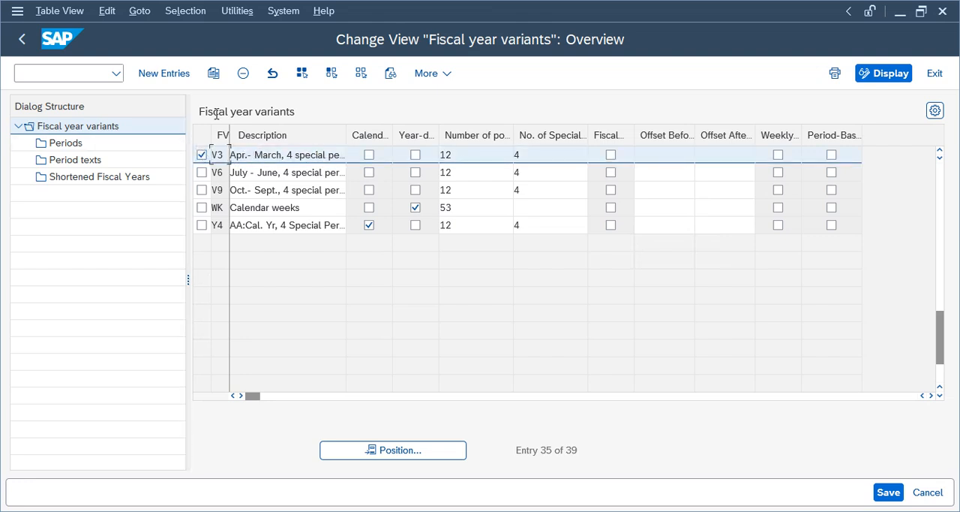
{"action": "left_click", "coordinate": [213, 73]}
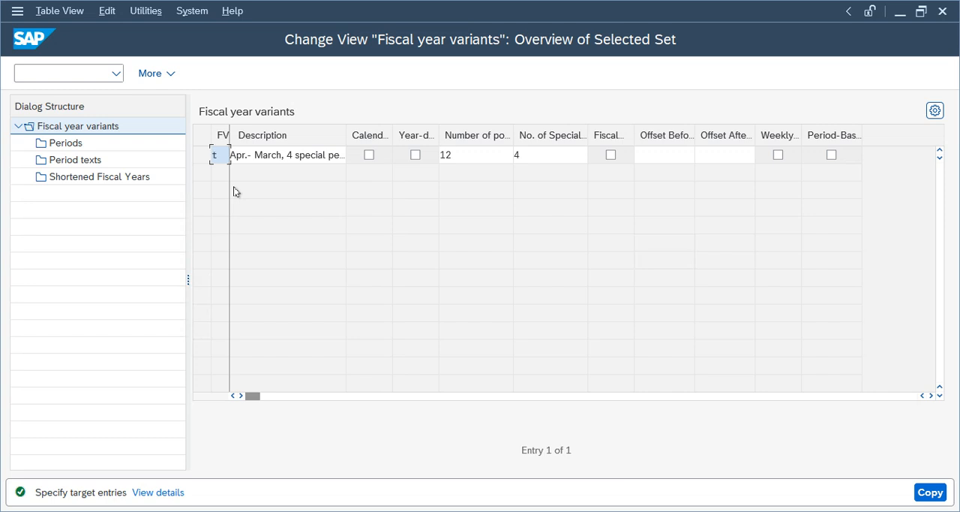
{"action": "key", "text": "Return"}
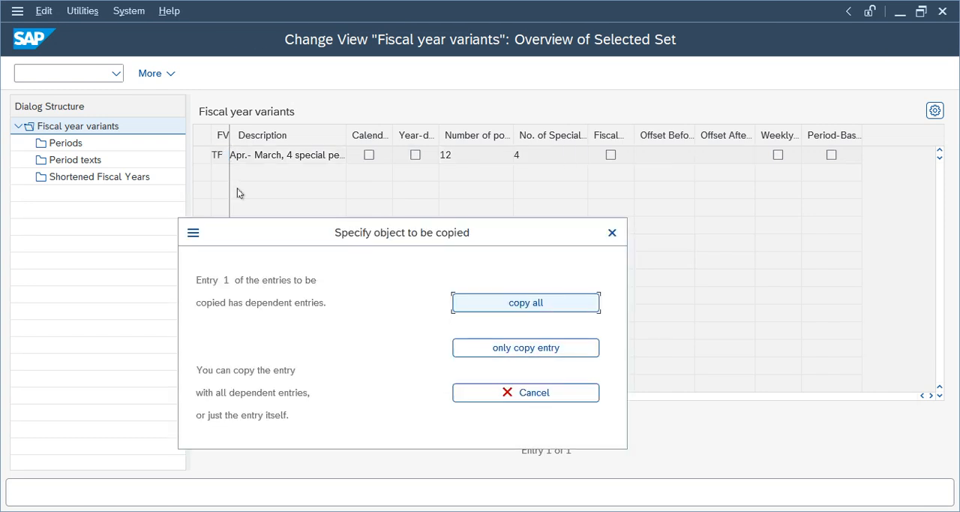
{"action": "left_click", "coordinate": [525, 303]}
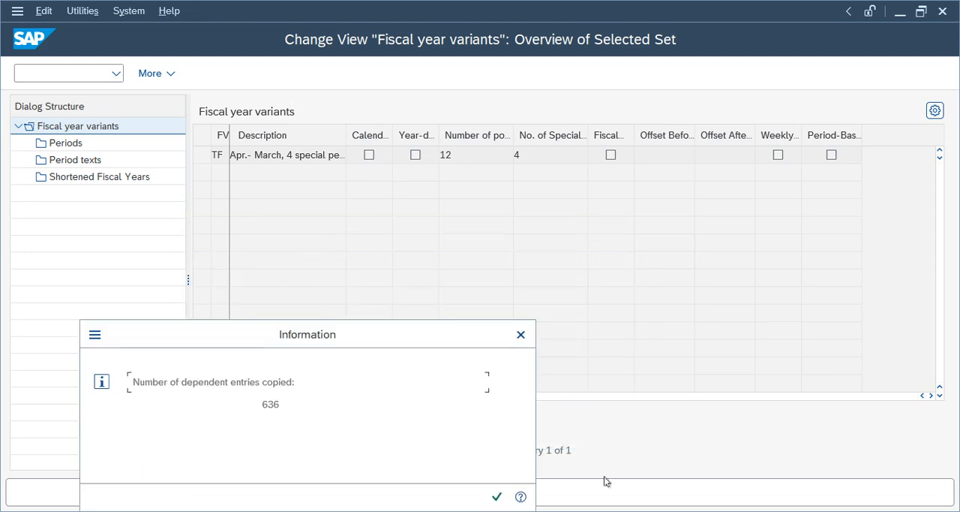
{"action": "left_click", "coordinate": [498, 495]}
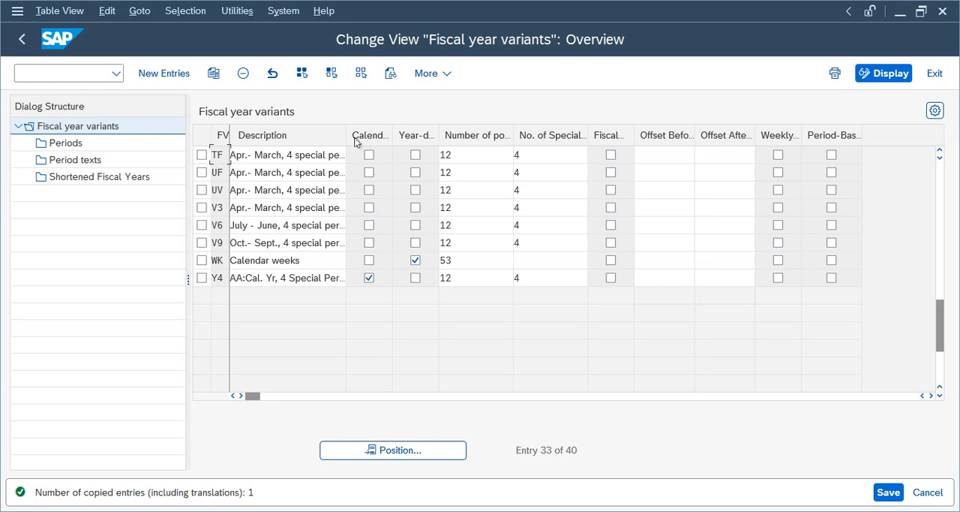
{"action": "left_click", "coordinate": [888, 492]}
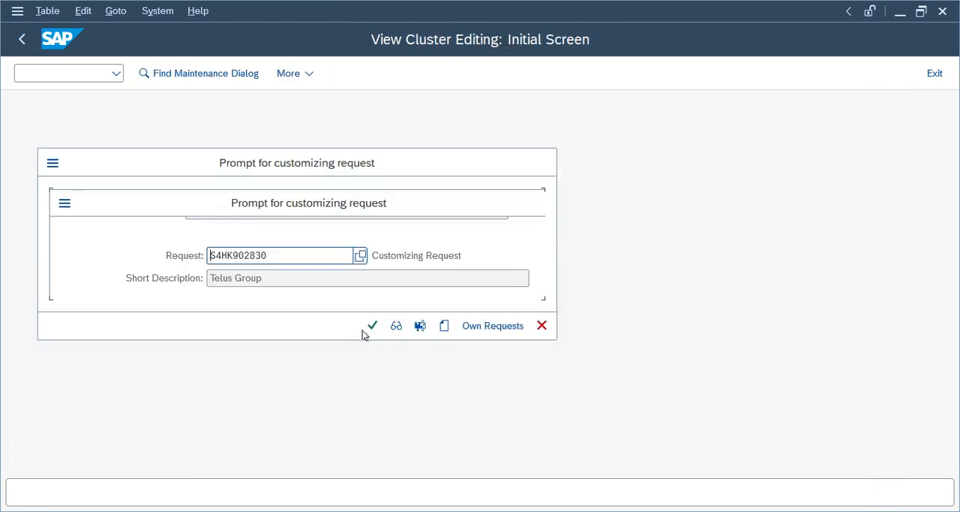
{"action": "left_click", "coordinate": [366, 330]}
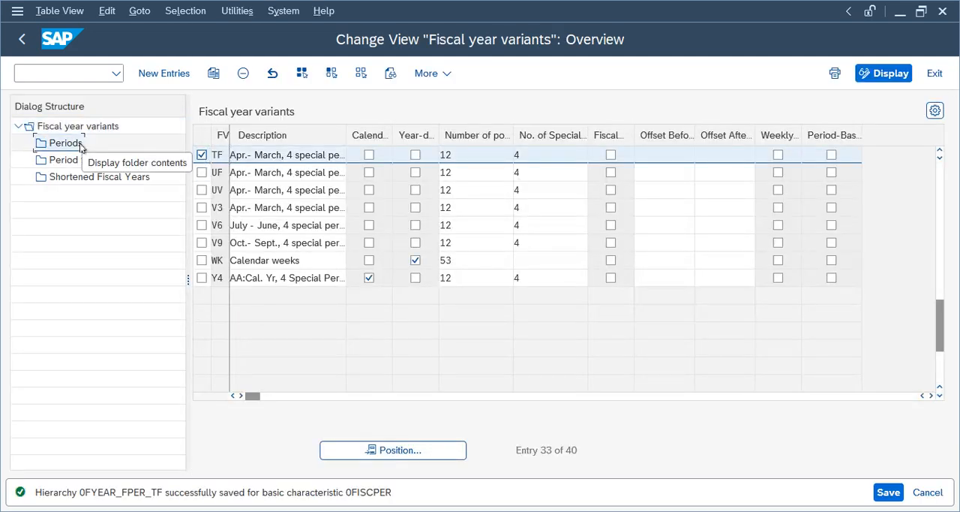
- Examine the Periods of fiscal year variant TF, checking which posting period each month from April to December maps to
{"action": "left_click", "coordinate": [80, 144]}
{"action": "left_click_drag", "start_coordinate": [586, 471], "coordinate": [515, 471]}
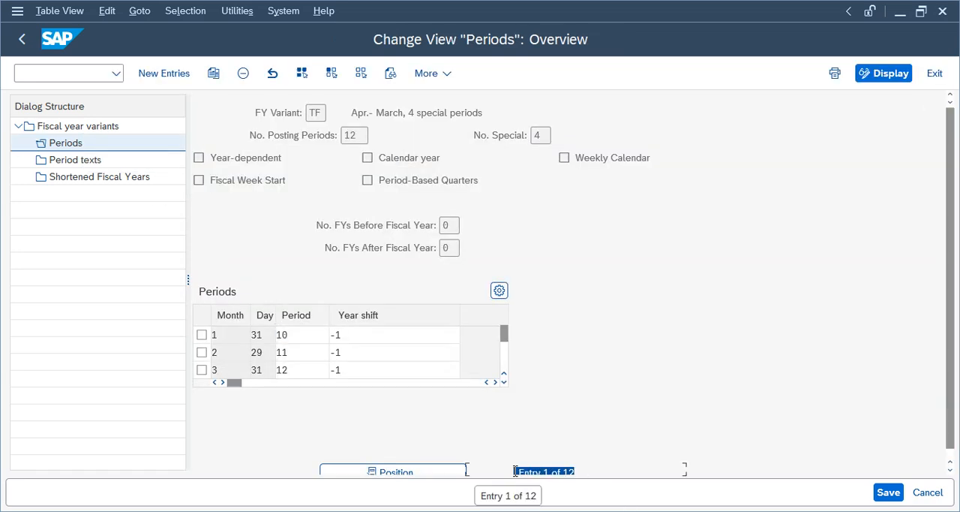
{"action": "left_click", "coordinate": [504, 382]}
{"action": "left_click", "coordinate": [260, 360]}
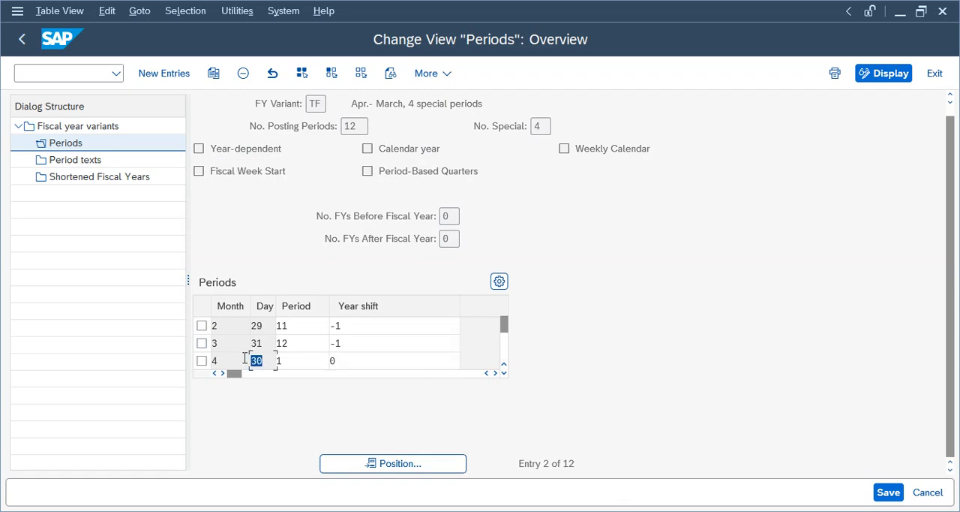
{"action": "left_click", "coordinate": [278, 360]}
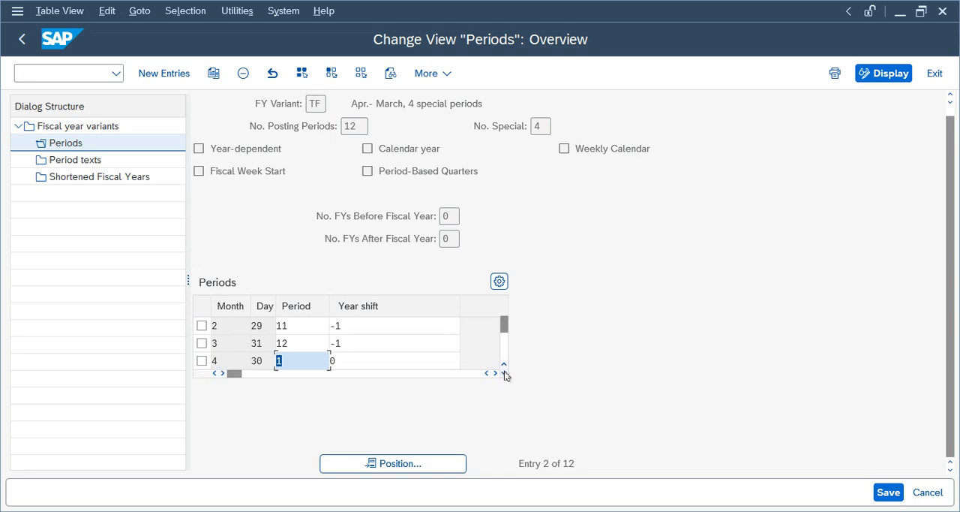
{"action": "scroll", "coordinate": [383, 368], "scroll_direction": "up", "scroll_amount": 1}
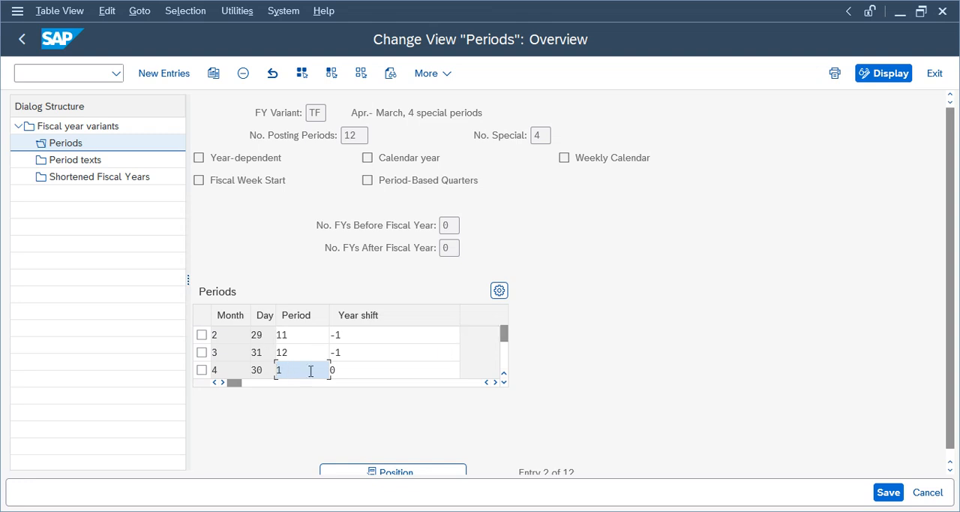
{"action": "left_click", "coordinate": [503, 382]}
{"action": "left_click", "coordinate": [503, 382]}
{"action": "left_click", "coordinate": [503, 382]}
{"action": "left_click", "coordinate": [503, 382]}
{"action": "left_click", "coordinate": [504, 382]}
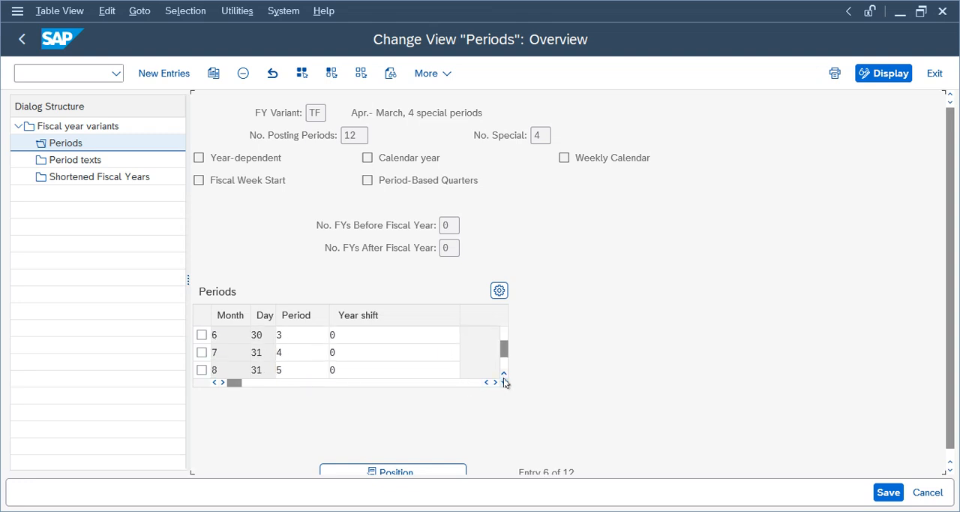
{"action": "left_click", "coordinate": [503, 382]}
{"action": "left_click", "coordinate": [504, 382]}
{"action": "left_click", "coordinate": [503, 382]}
{"action": "left_click", "coordinate": [504, 382]}
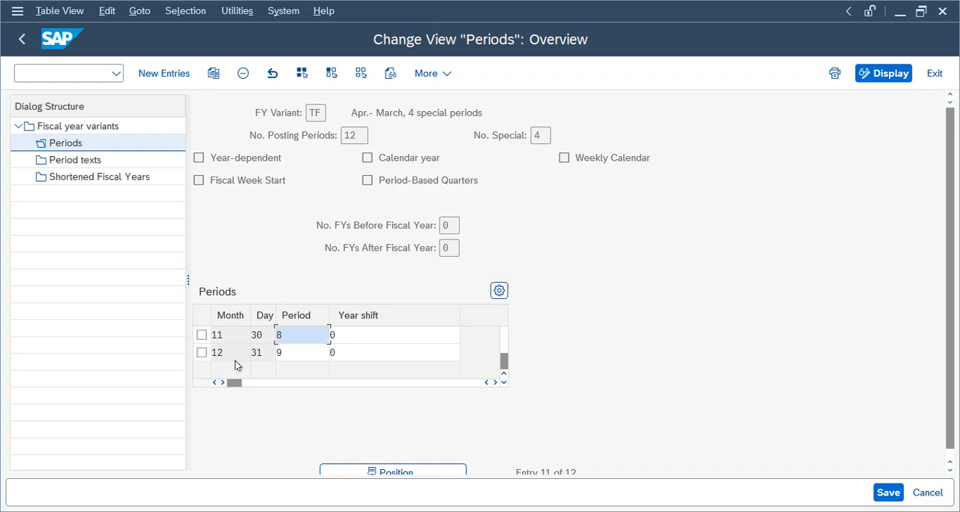
{"action": "left_click_drag", "start_coordinate": [233, 354], "coordinate": [162, 353]}
{"action": "left_click_drag", "start_coordinate": [293, 351], "coordinate": [272, 353]}
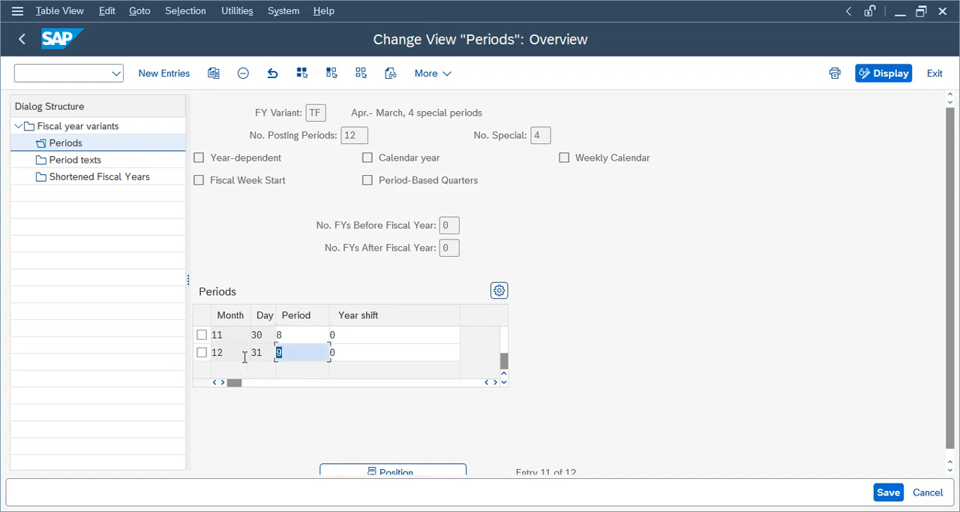
- Examine the posting periods and year shift of January, February and March in variant TF
{"action": "left_click", "coordinate": [504, 375]}
{"action": "left_click", "coordinate": [504, 375]}
{"action": "left_click", "coordinate": [504, 375]}
{"action": "left_click_drag", "start_coordinate": [505, 360], "coordinate": [502, 316]}
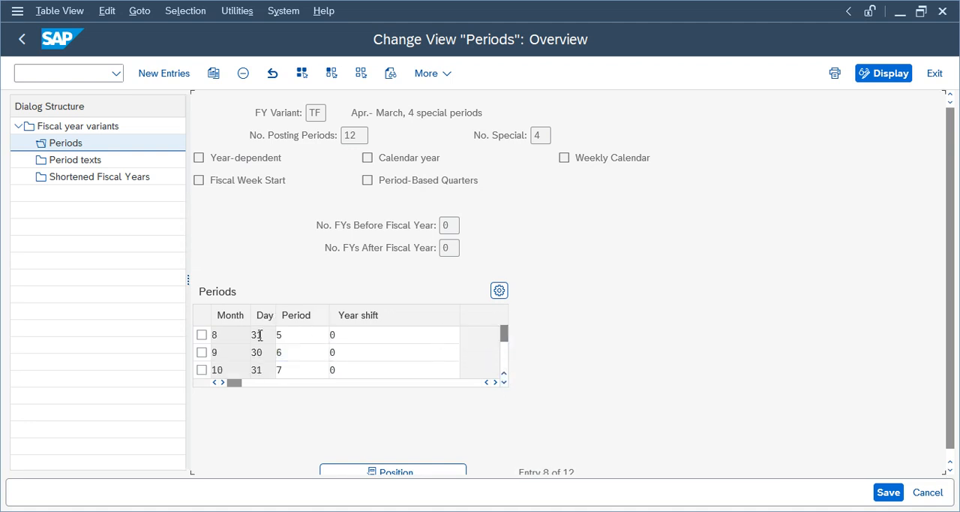
{"action": "left_click", "coordinate": [300, 334]}
{"action": "left_click", "coordinate": [298, 352]}
{"action": "left_click", "coordinate": [298, 371]}
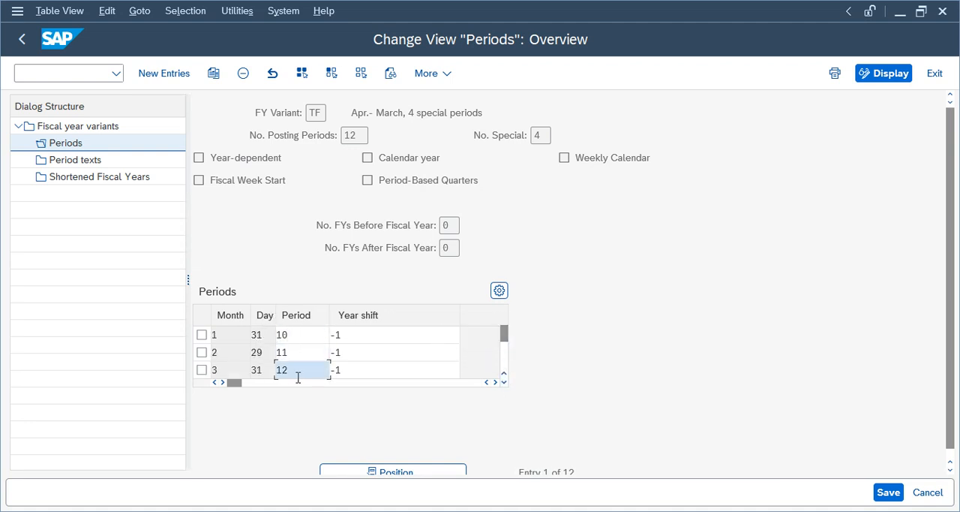
{"action": "left_click", "coordinate": [264, 341]}
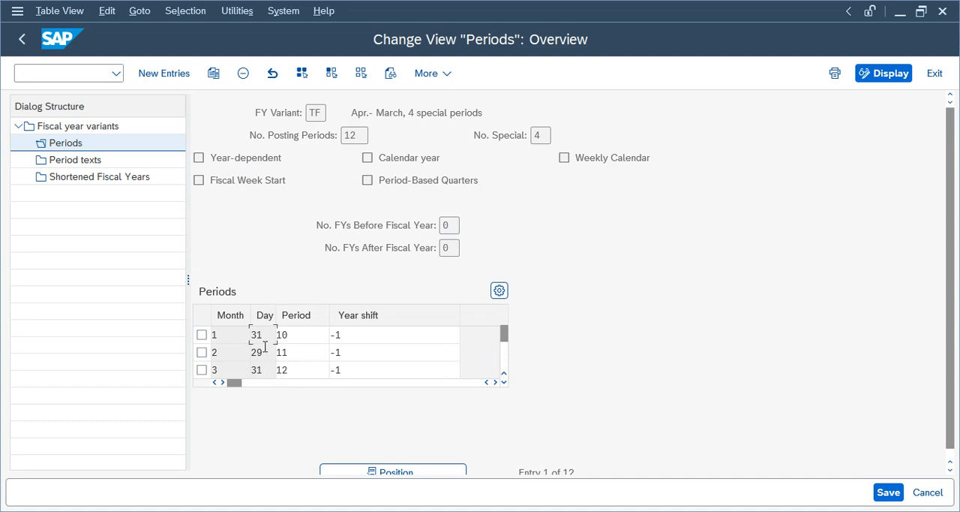
{"action": "left_click", "coordinate": [343, 336]}
{"action": "left_click", "coordinate": [348, 354]}
{"action": "left_click", "coordinate": [349, 370]}
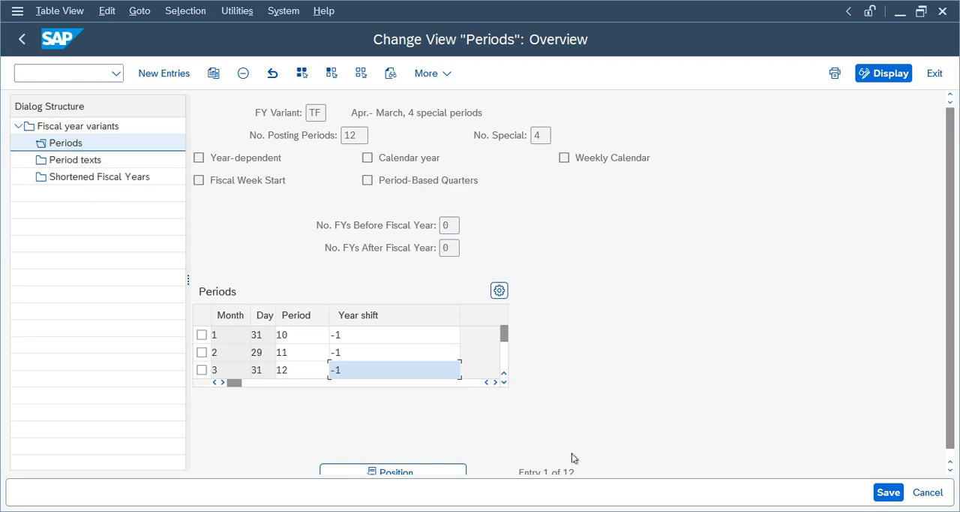
{"action": "left_click_drag", "start_coordinate": [572, 469], "coordinate": [472, 470]}
- Examine the Period texts of fiscal year variant TF and look up the HI language key in the language list
{"action": "left_click", "coordinate": [81, 165]}
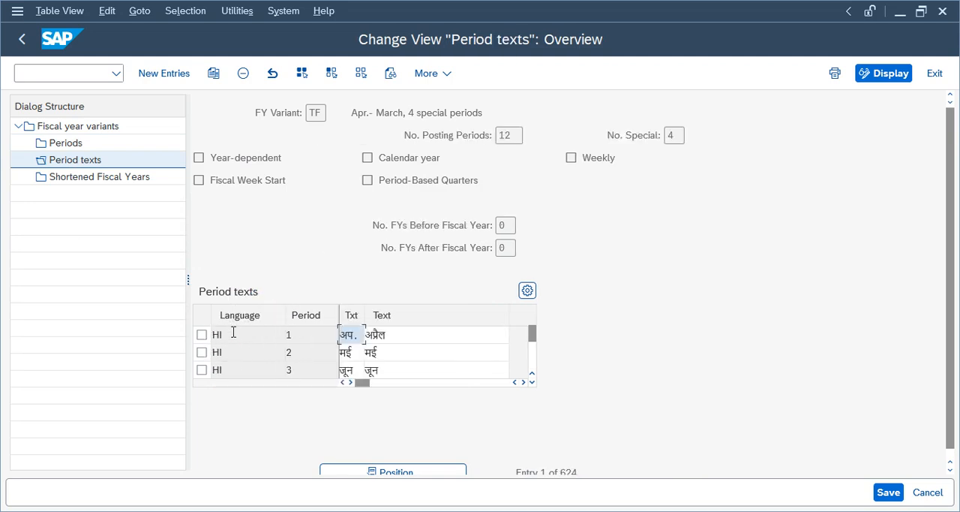
{"action": "left_click_drag", "start_coordinate": [951, 255], "coordinate": [948, 300]}
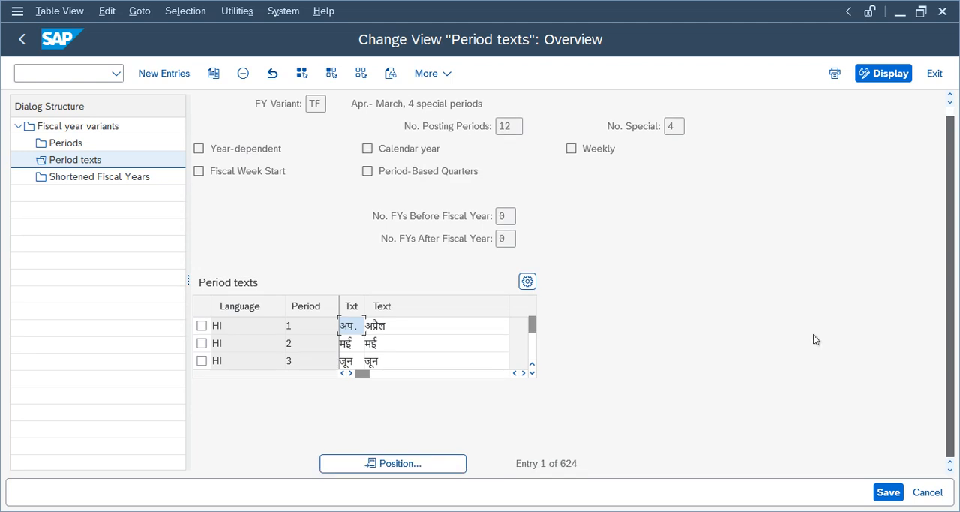
{"action": "left_click_drag", "start_coordinate": [593, 465], "coordinate": [523, 467]}
{"action": "double_click", "coordinate": [523, 466]}
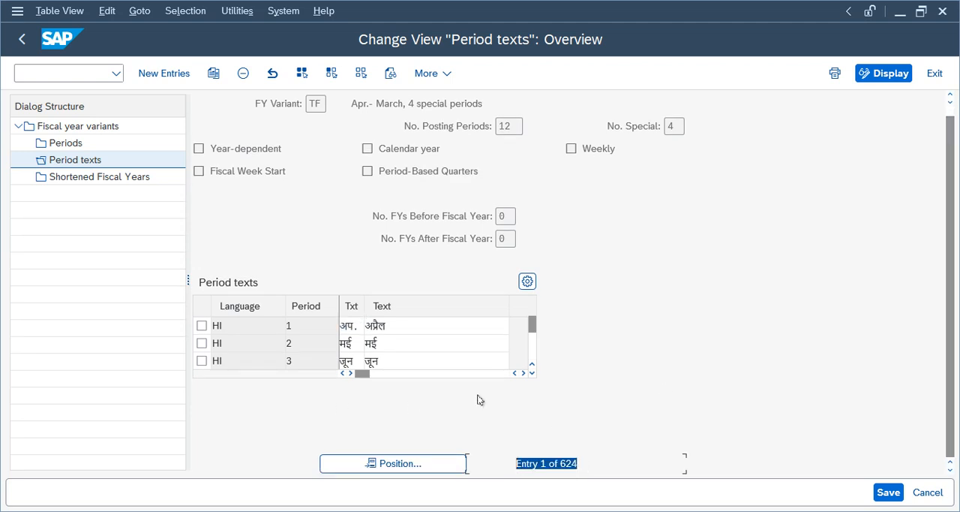
{"action": "left_click", "coordinate": [236, 325]}
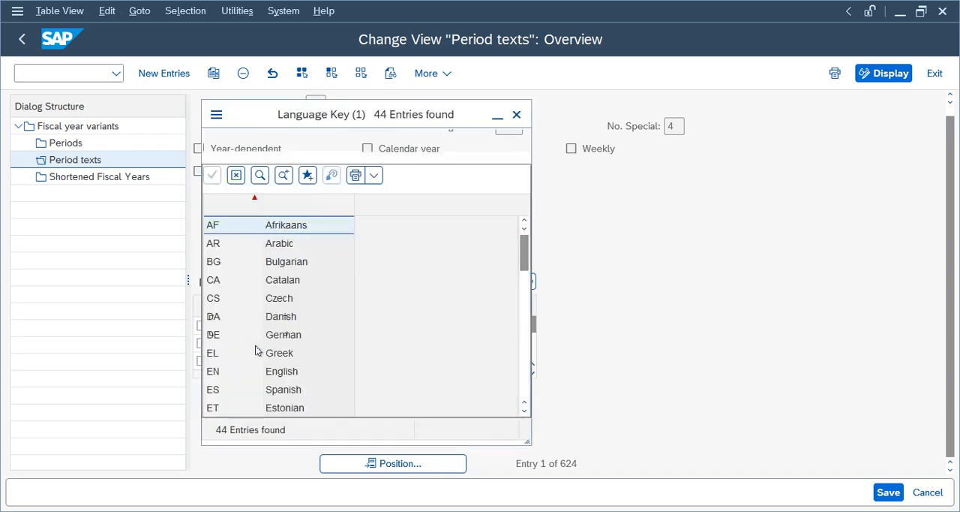
{"action": "left_click", "coordinate": [280, 301]}
{"action": "left_click_drag", "start_coordinate": [519, 256], "coordinate": [521, 275]}
{"action": "left_click", "coordinate": [286, 410]}
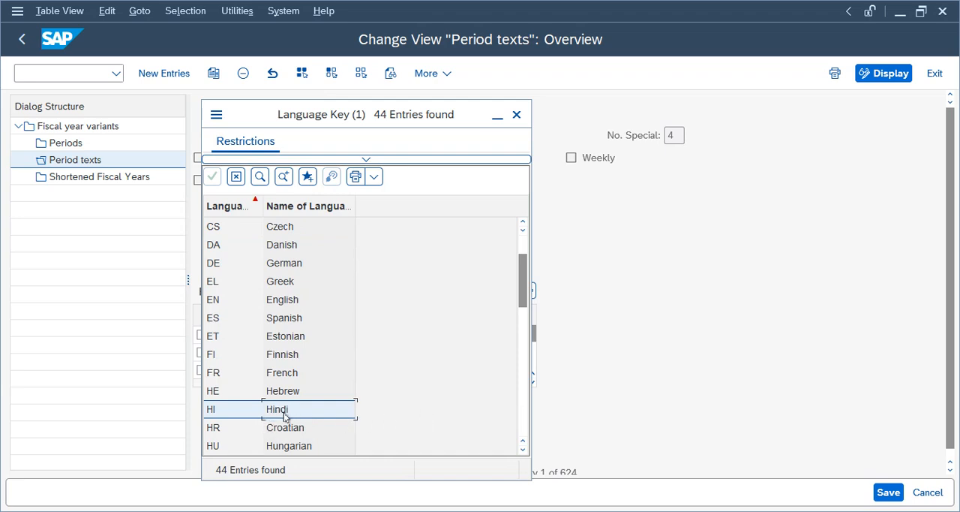
{"action": "left_click", "coordinate": [516, 114]}
{"action": "left_click", "coordinate": [392, 355]}
{"action": "scroll", "coordinate": [392, 356], "scroll_direction": "down", "scroll_amount": 2}
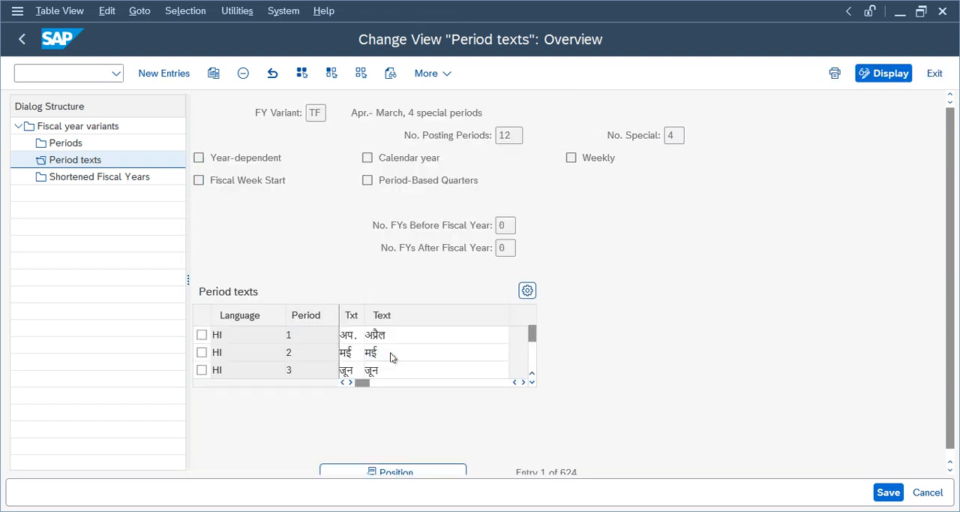
{"action": "scroll", "coordinate": [394, 358], "scroll_direction": "down", "scroll_amount": 6}
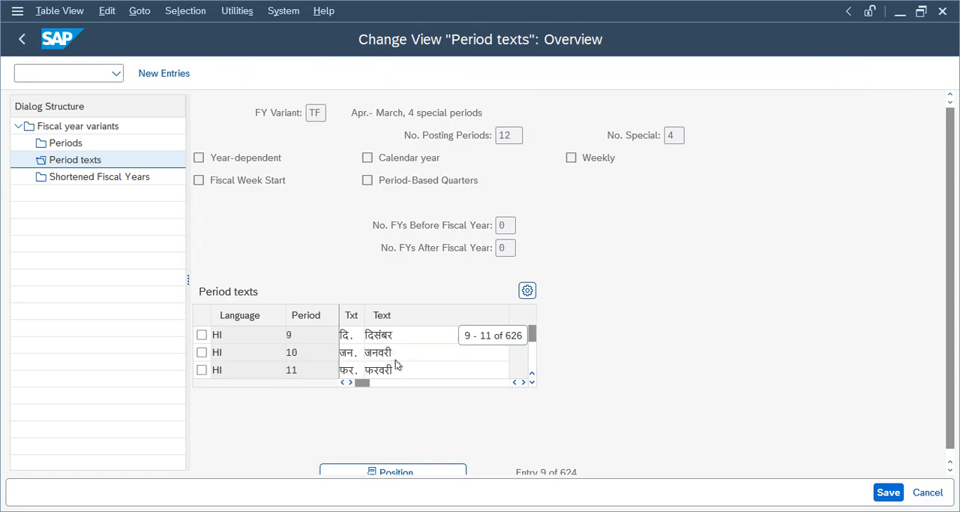
- Look through more of the Period texts of fiscal year variant TF, save the view and return to the IMG structure
{"action": "scroll", "coordinate": [403, 367], "scroll_direction": "down", "scroll_amount": 4}
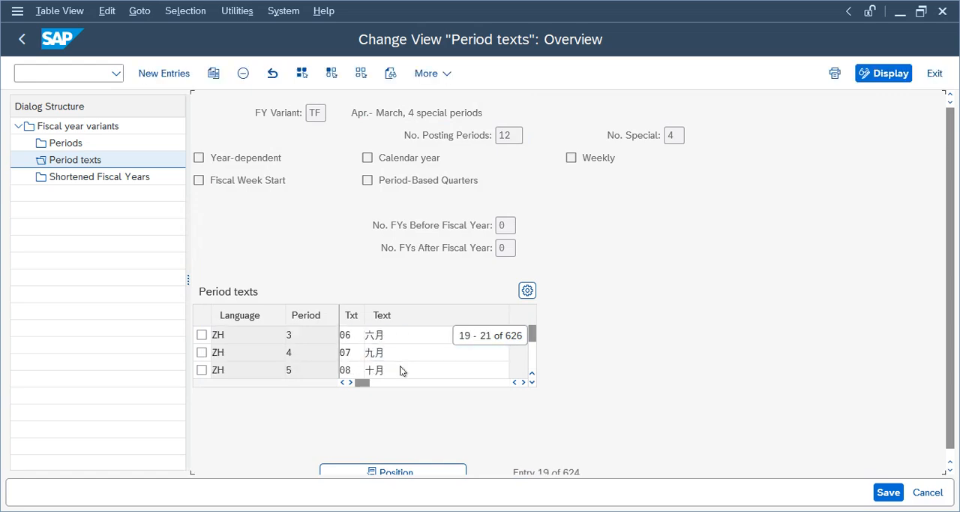
{"action": "left_click", "coordinate": [600, 471]}
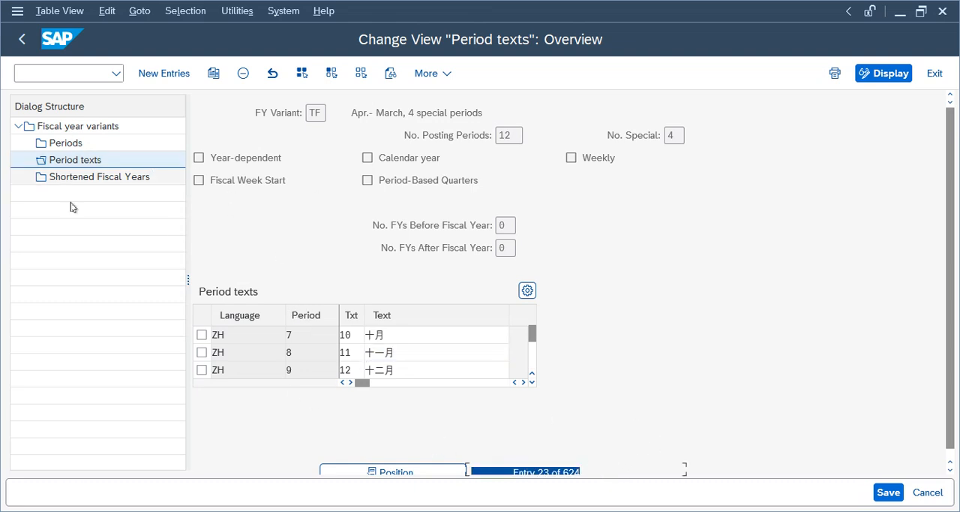
{"action": "left_click", "coordinate": [75, 177]}
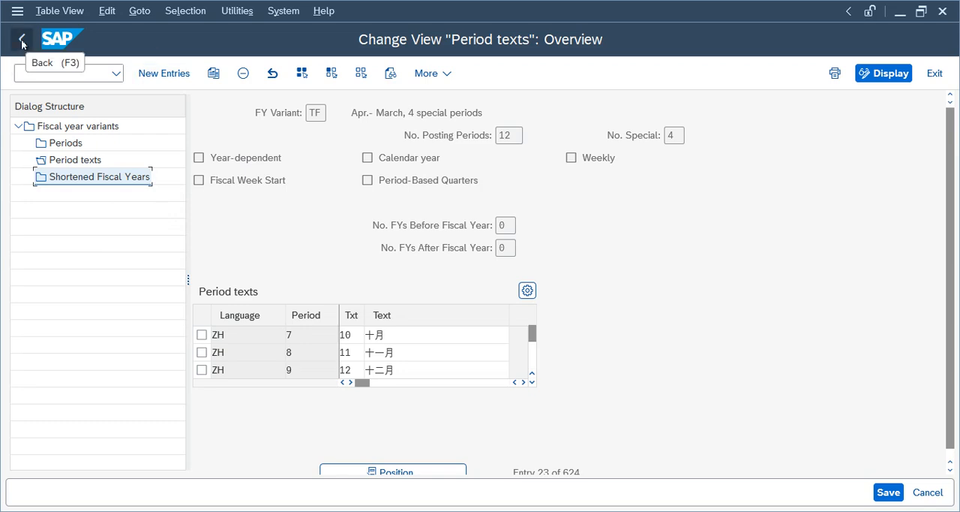
{"action": "left_click", "coordinate": [895, 490]}
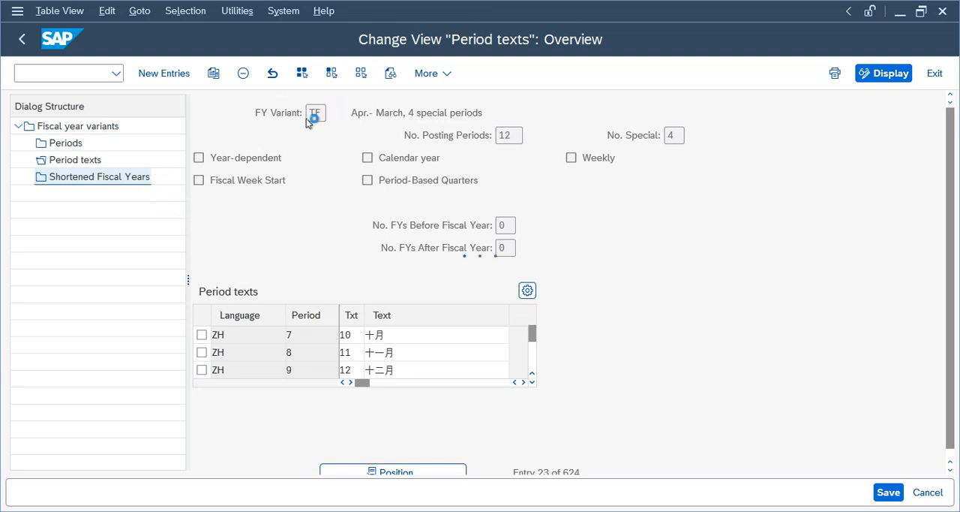
{"action": "left_click", "coordinate": [23, 43]}
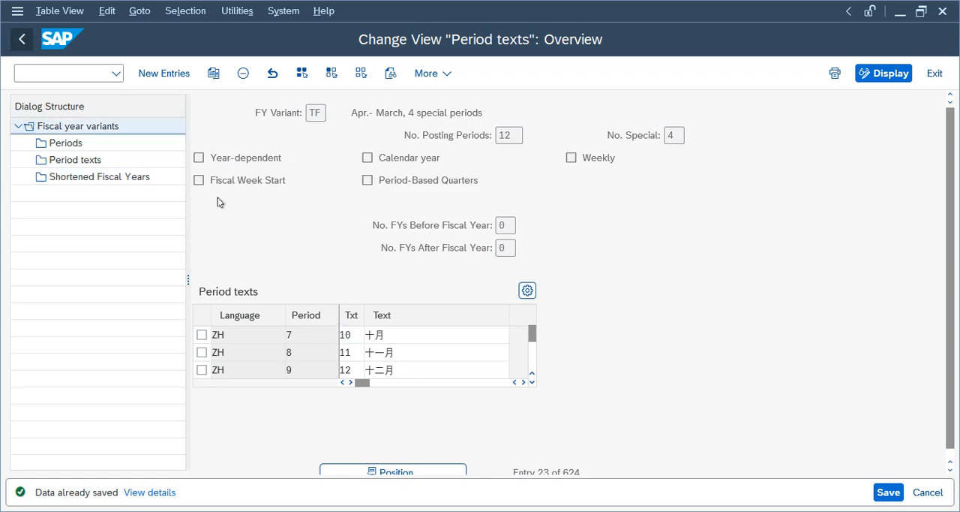
{"action": "left_click", "coordinate": [23, 40]}
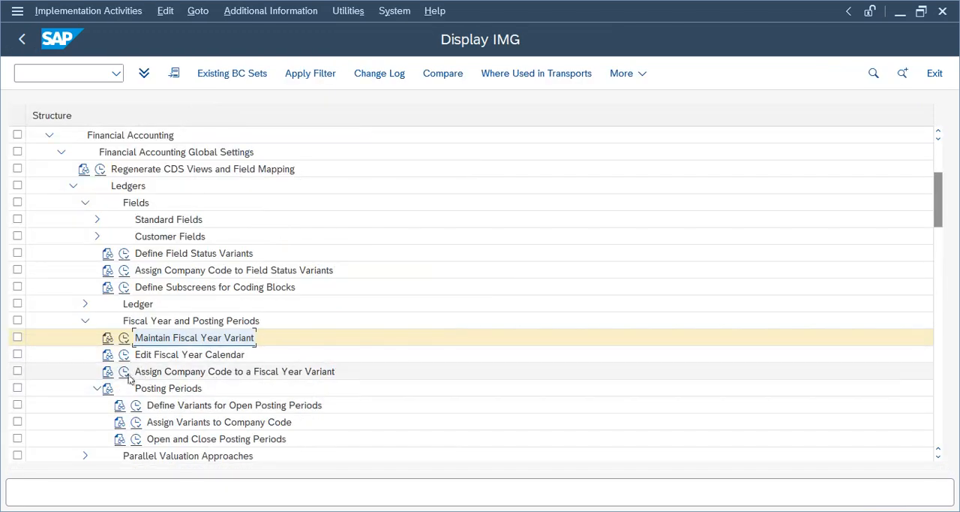
- Assign fiscal year variant TF to company code TELU and save it to the Telus Group customizing request
{"action": "left_click", "coordinate": [124, 371]}
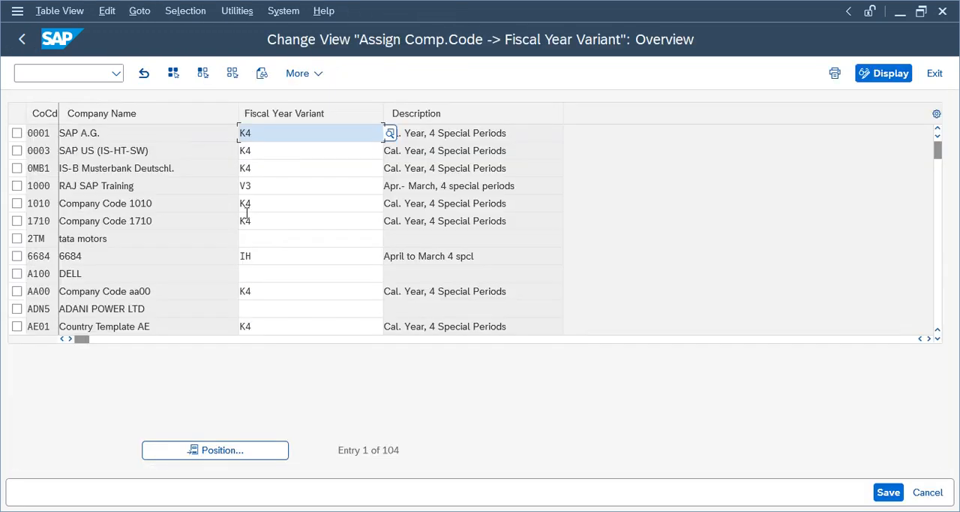
{"action": "left_click", "coordinate": [251, 452]}
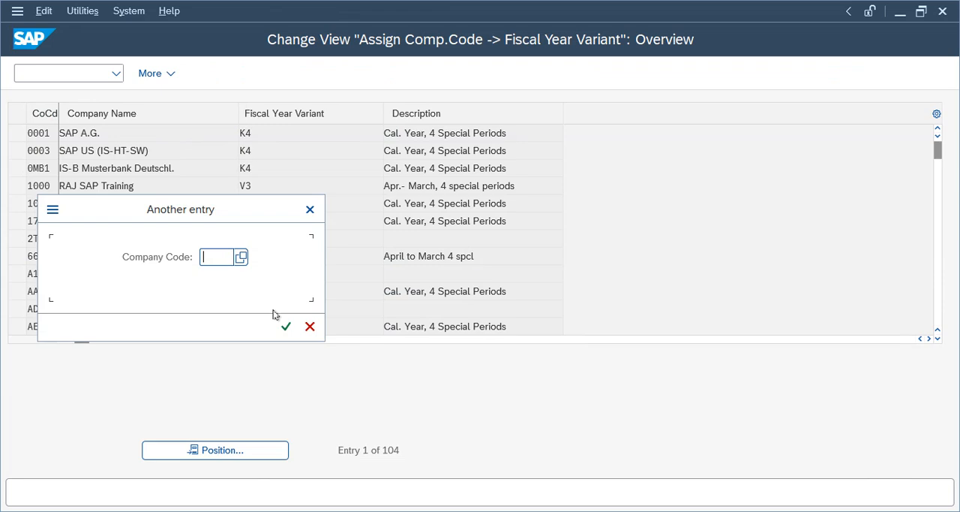
{"action": "type", "text": "telu"}
{"action": "key", "text": "Return"}
{"action": "type", "text": "tf"}
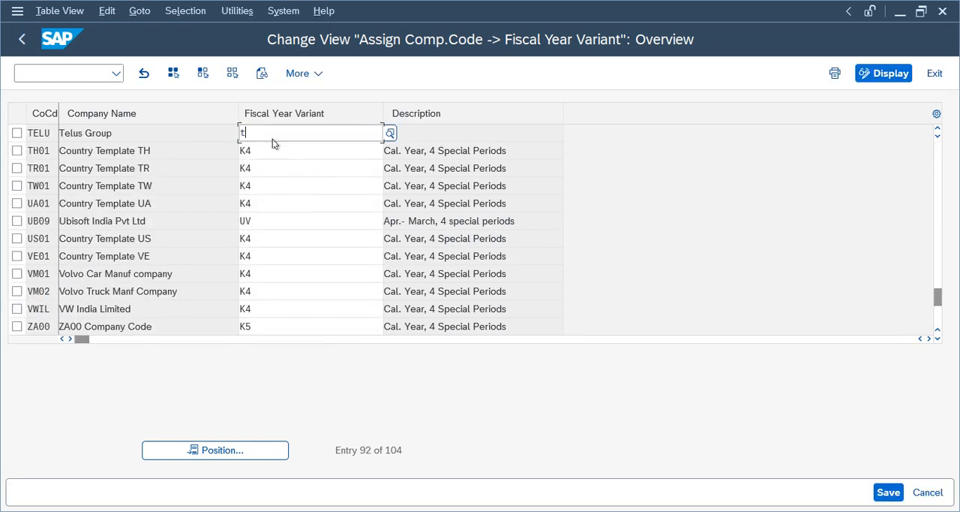
{"action": "key", "text": "Return"}
{"action": "left_click", "coordinate": [888, 492]}
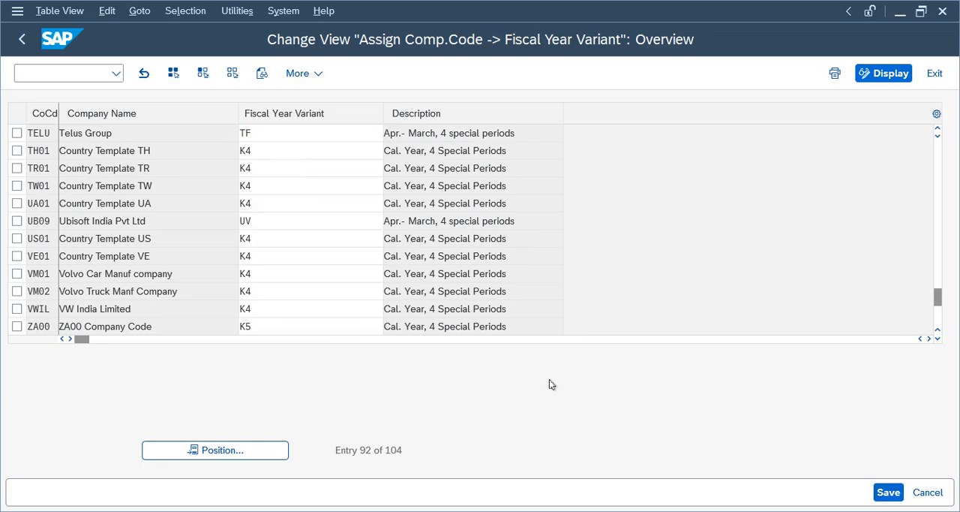
{"action": "left_click", "coordinate": [373, 303]}
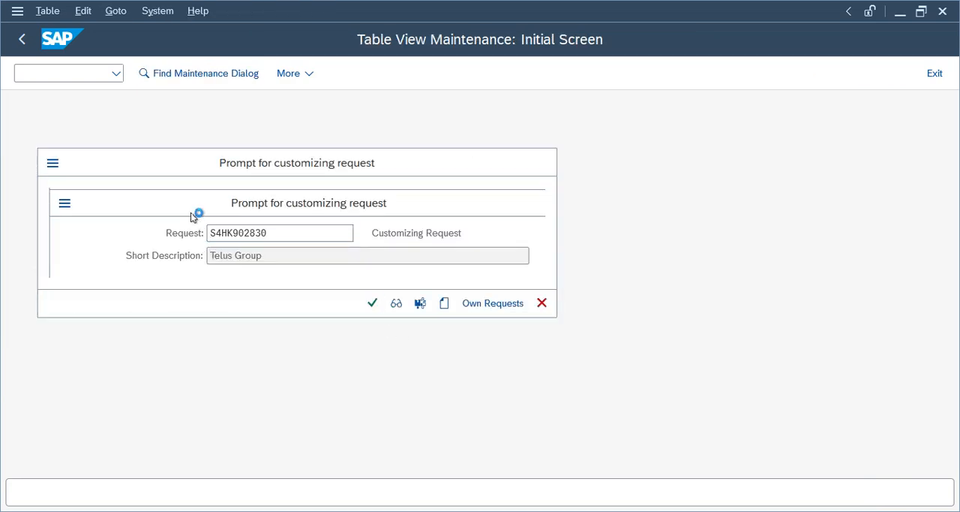
{"action": "left_click", "coordinate": [22, 39]}
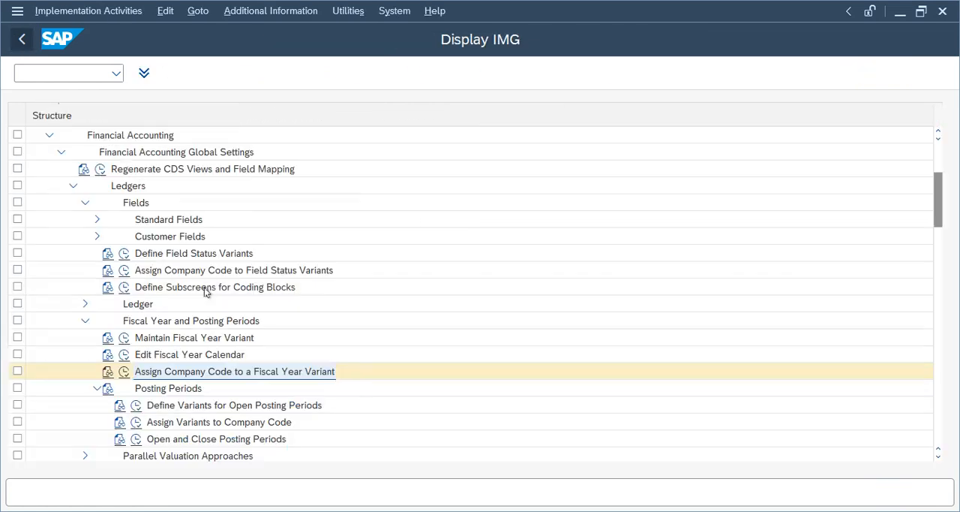
- Define the open posting period variant TPPV named Telus PPV and save it to the Telus Group customizing request
{"action": "left_click", "coordinate": [136, 405]}
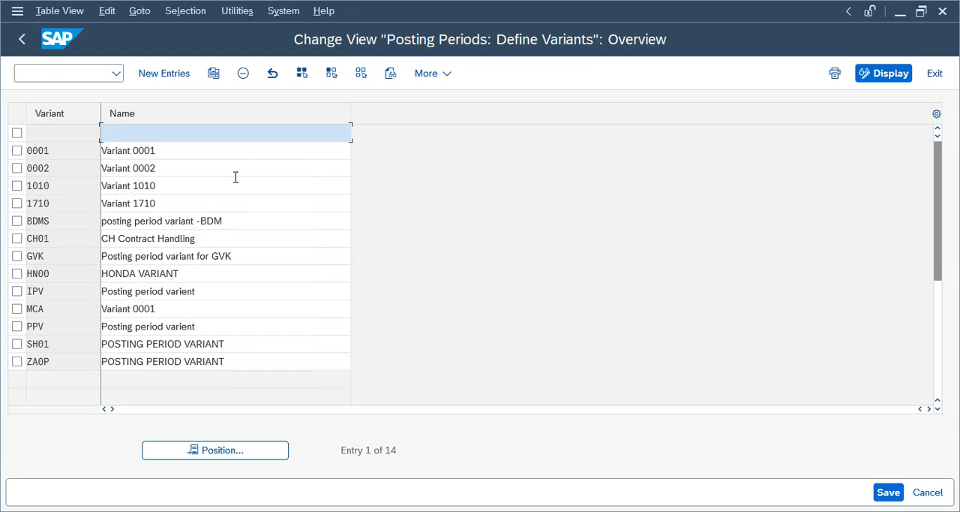
{"action": "left_click", "coordinate": [163, 74]}
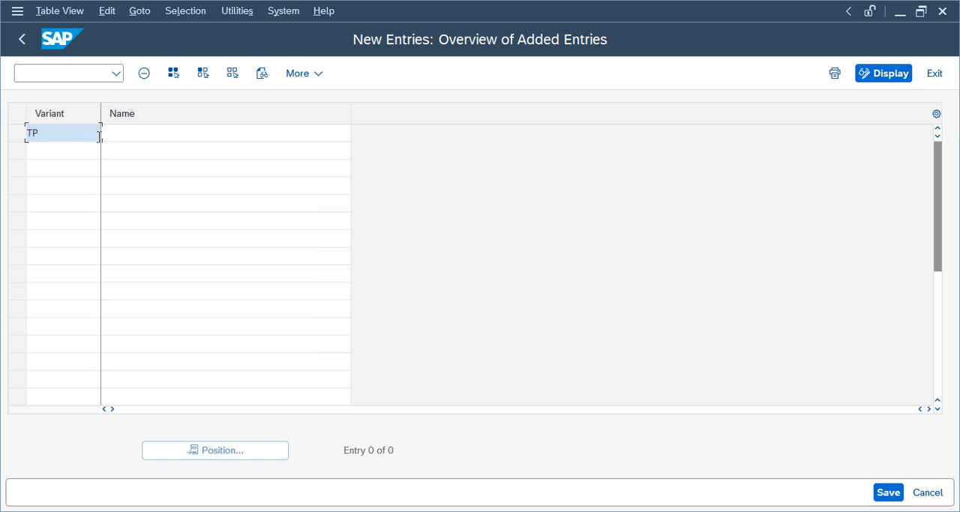
{"action": "type", "text": "TPPV"}
{"action": "key", "text": "Tab"}
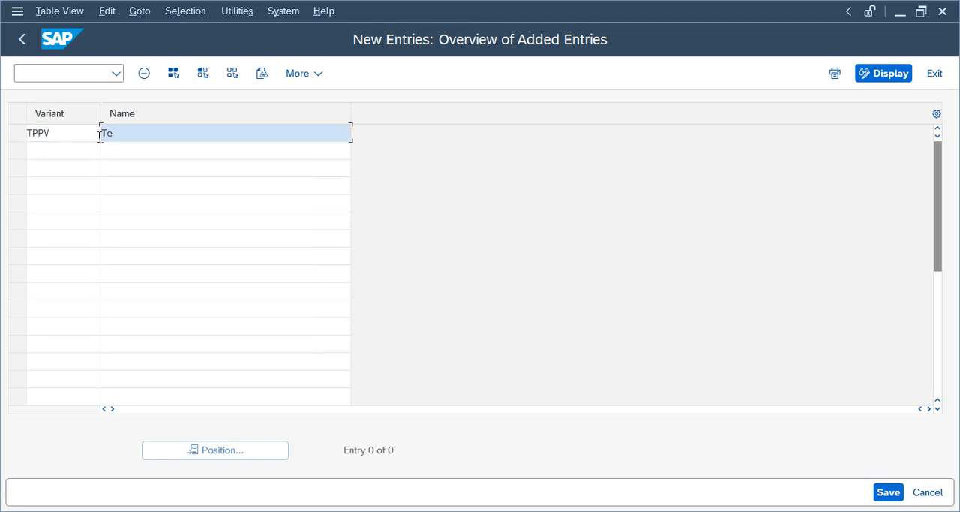
{"action": "type", "text": "Telus PPV"}
{"action": "key", "text": "ctrl+s"}
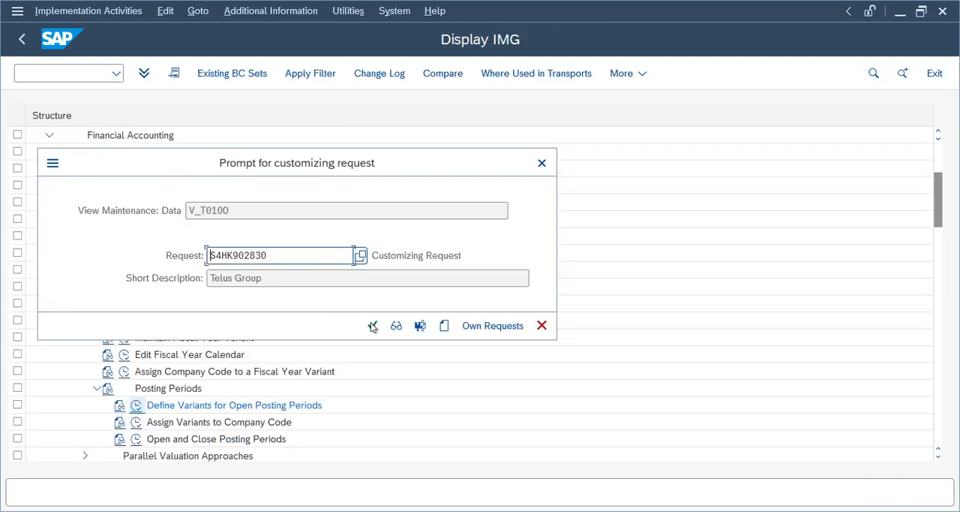
{"action": "left_click", "coordinate": [373, 326]}
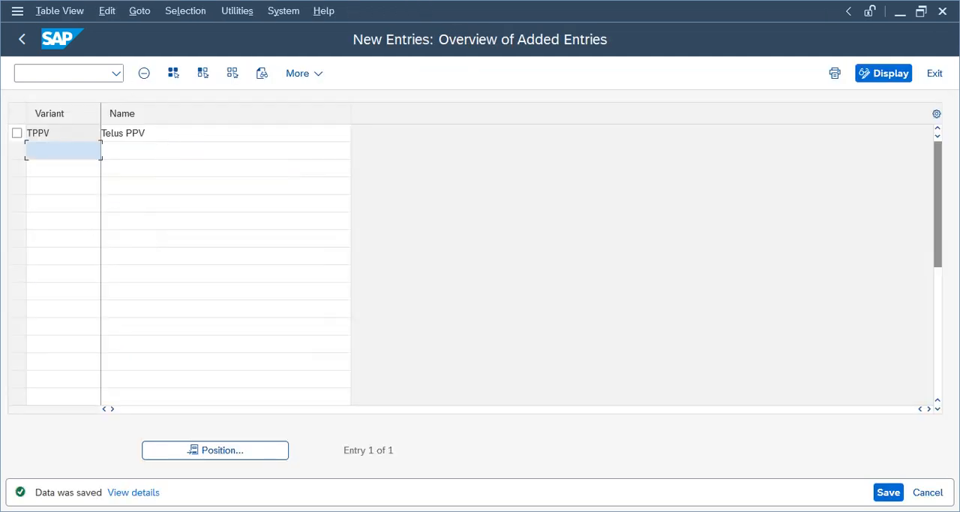
{"action": "left_click", "coordinate": [22, 39]}
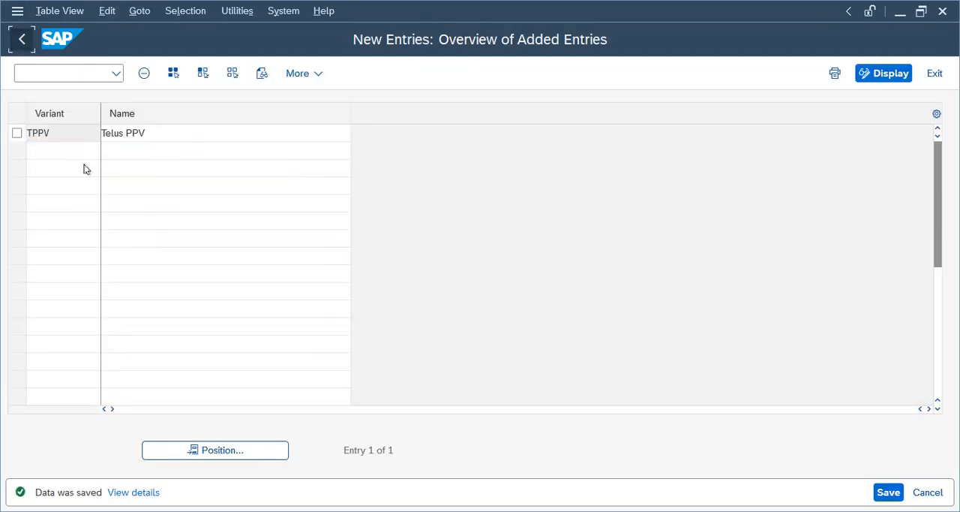
{"action": "left_click", "coordinate": [22, 39]}
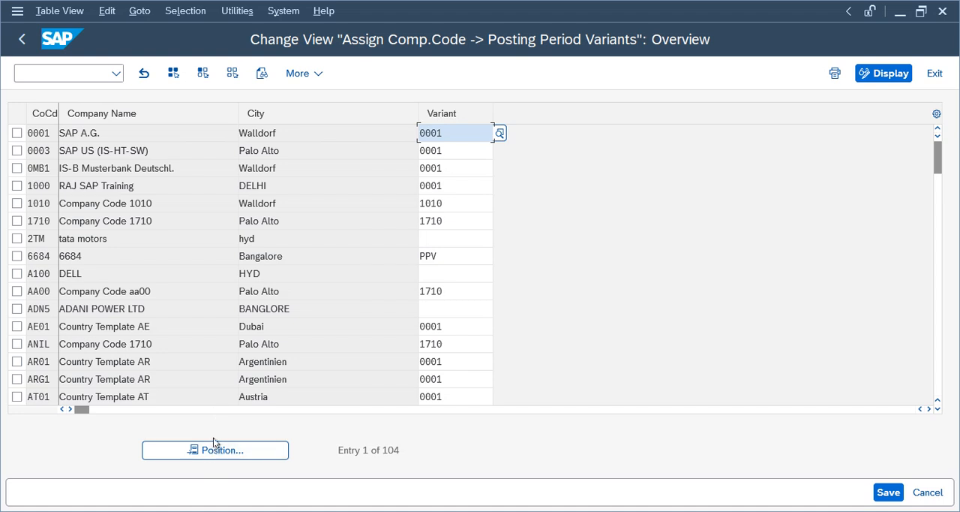
- Assign posting period variant TPPV to company code TELU and save it to the Telus Group customizing request
{"action": "left_click", "coordinate": [213, 444]}
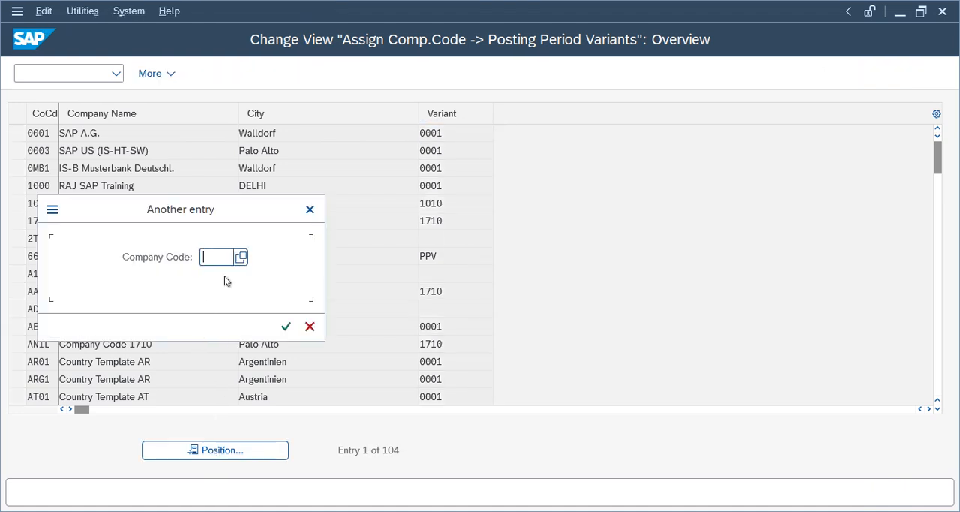
{"action": "type", "text": "telu"}
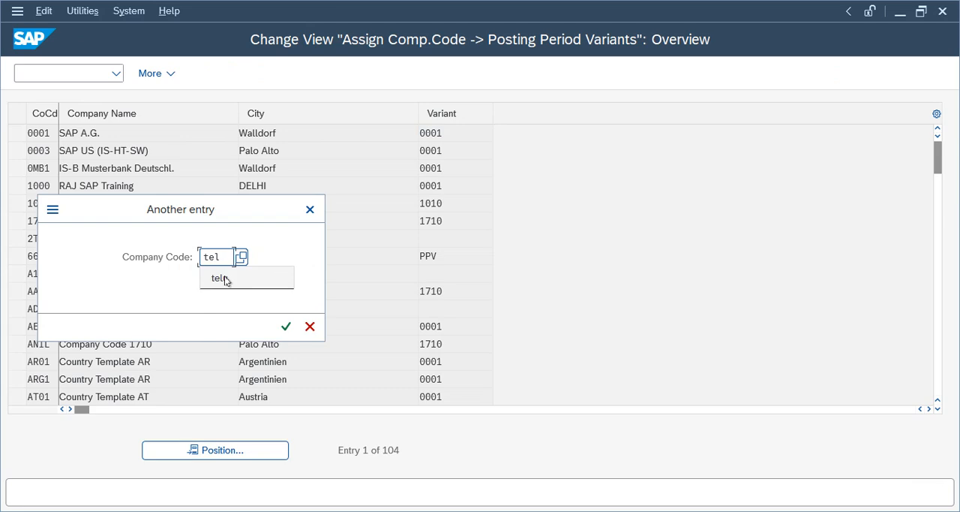
{"action": "key", "text": "Return"}
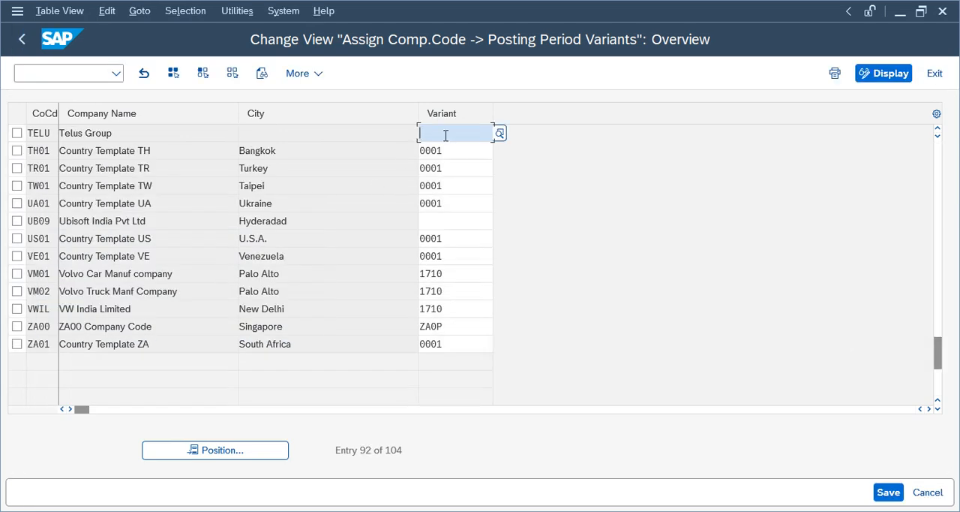
{"action": "left_click", "coordinate": [446, 135]}
{"action": "type", "text": "tppv"}
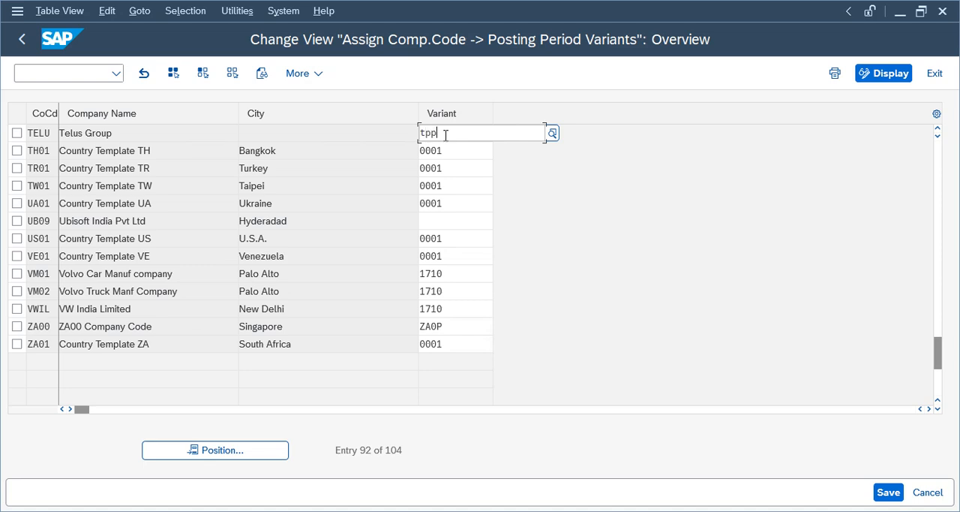
{"action": "key", "text": "Return"}
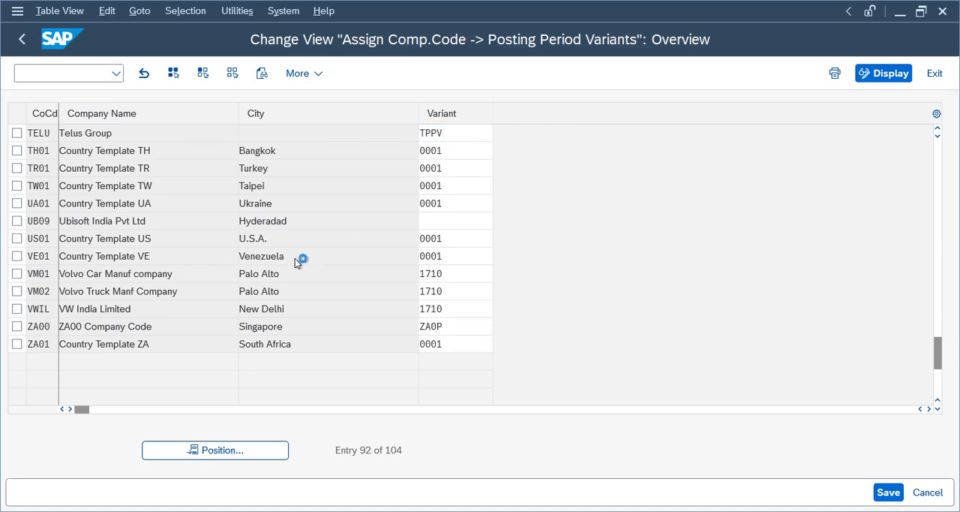
{"action": "key", "text": "ctrl+s"}
{"action": "left_click", "coordinate": [371, 305]}
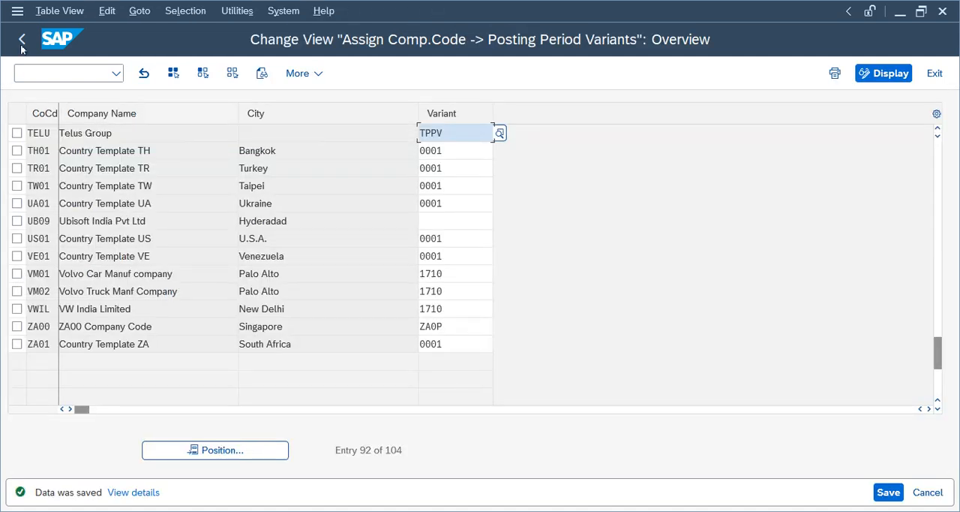
{"action": "left_click", "coordinate": [21, 39]}
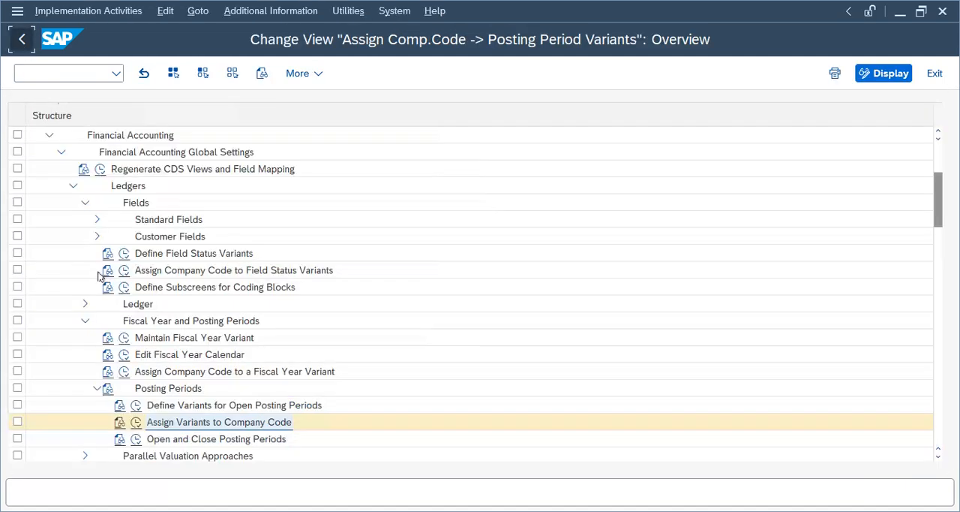
- Check the time intervals specified for posting period variant TPPV under Open and Close Posting Periods, then return to the IMG structure
{"action": "left_click", "coordinate": [137, 439]}
{"action": "type", "text": "tppv"}
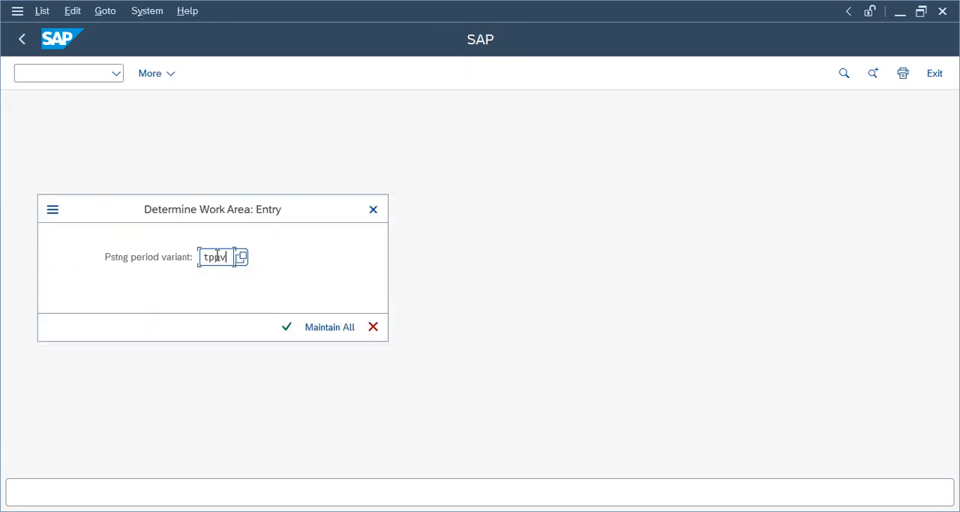
{"action": "key", "text": "Return"}
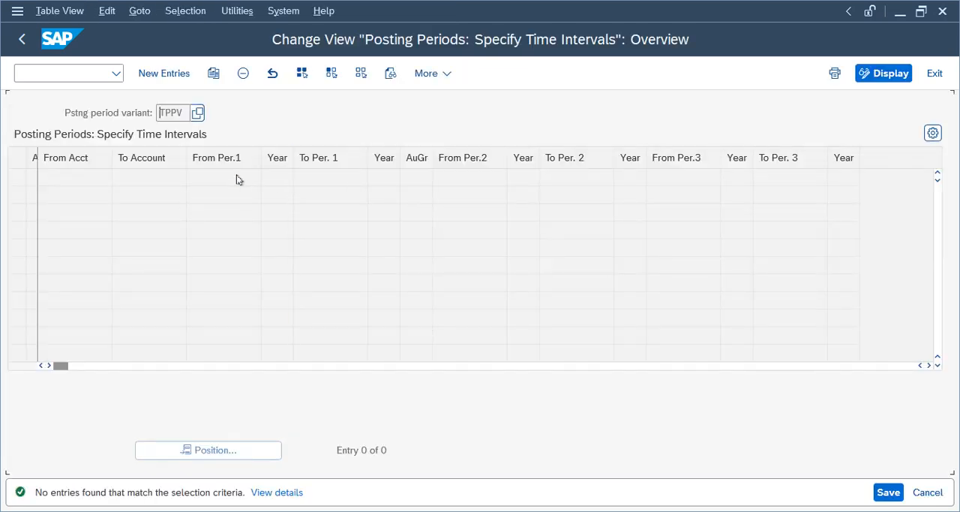
{"action": "left_click", "coordinate": [21, 39]}
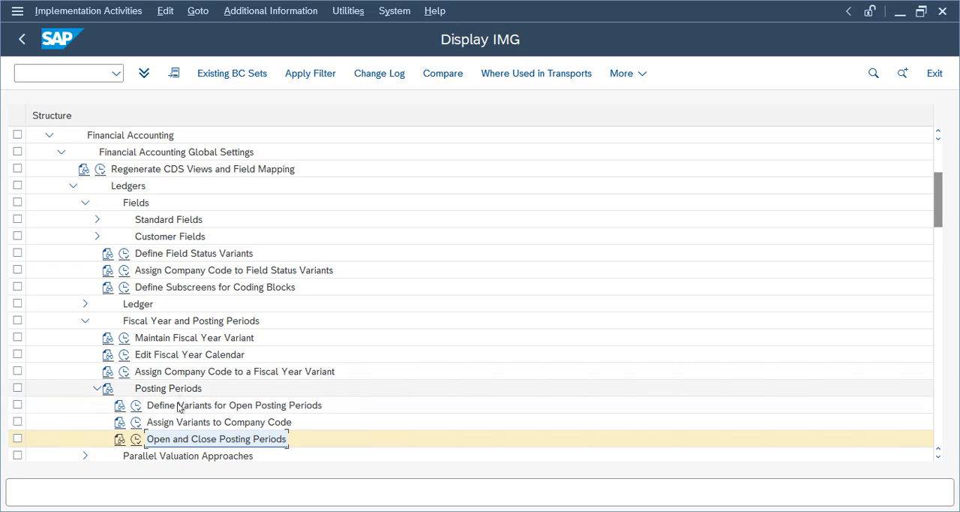
- Collapse the Fiscal Year and Posting Periods, Ledgers and Financial Accounting Global Settings nodes in the IMG structure
{"action": "left_click", "coordinate": [152, 405]}
{"action": "left_click_drag", "start_coordinate": [939, 214], "coordinate": [938, 225]}
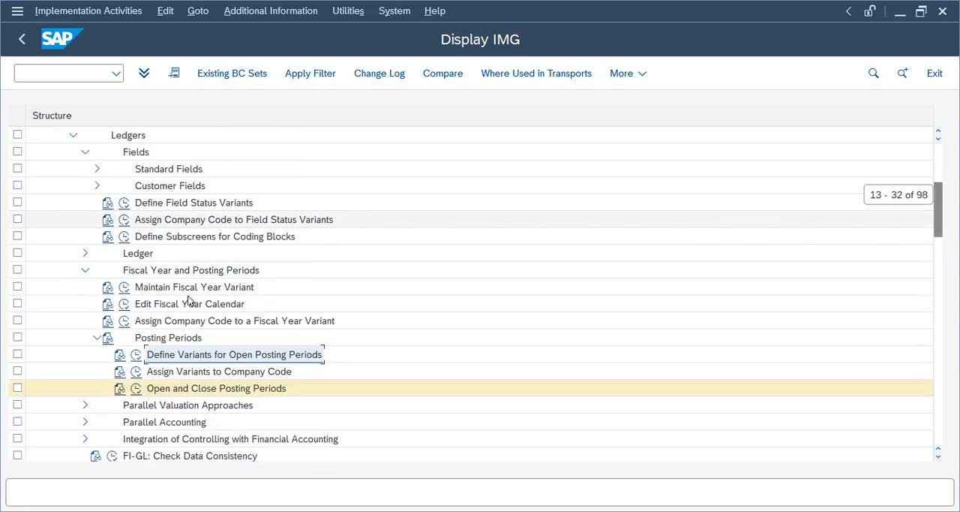
{"action": "left_click", "coordinate": [83, 270]}
{"action": "scroll", "coordinate": [865, 212], "scroll_direction": "up", "scroll_amount": 3}
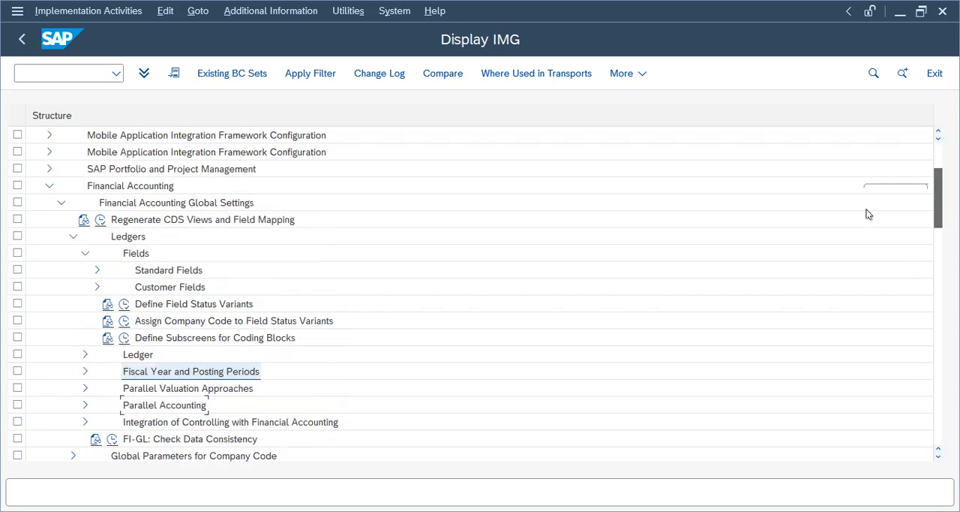
{"action": "left_click", "coordinate": [73, 253]}
{"action": "left_click", "coordinate": [61, 219]}
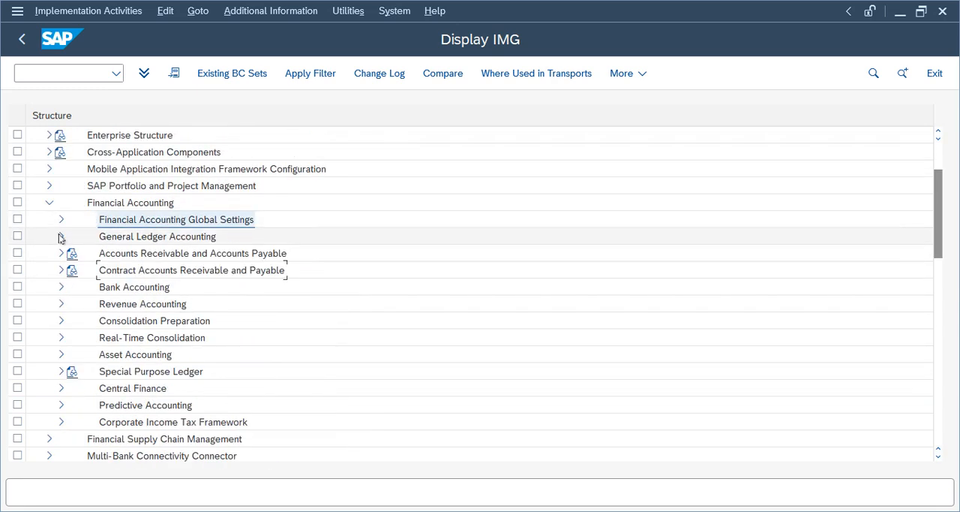
- Expand General Ledger Accounting in the IMG structure through Master Data and G/L Accounts to Preparations
{"action": "left_click", "coordinate": [61, 237]}
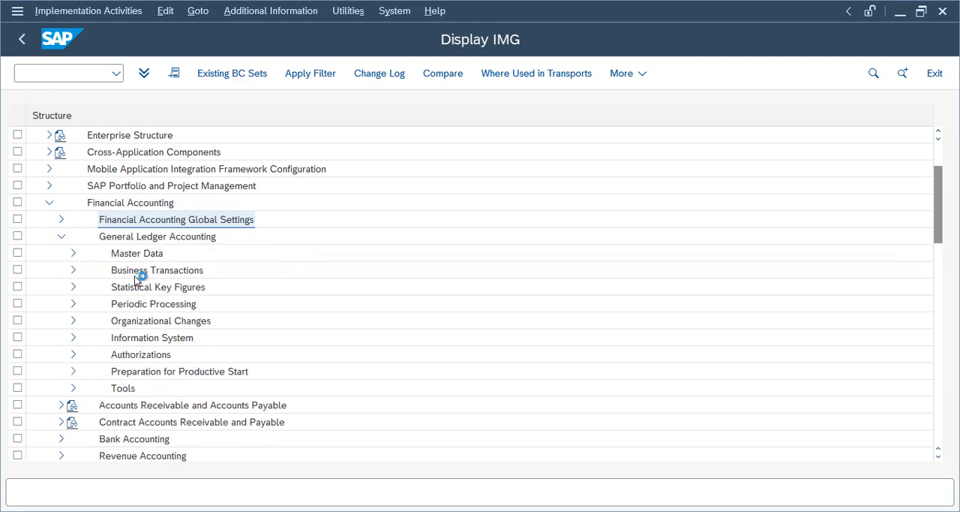
{"action": "left_click", "coordinate": [73, 253]}
{"action": "left_click", "coordinate": [85, 270]}
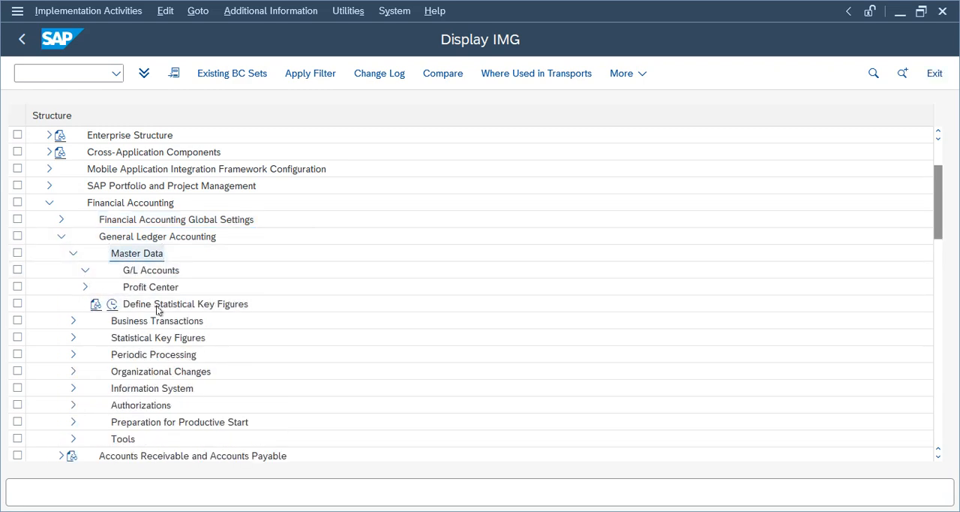
{"action": "left_click", "coordinate": [97, 303]}
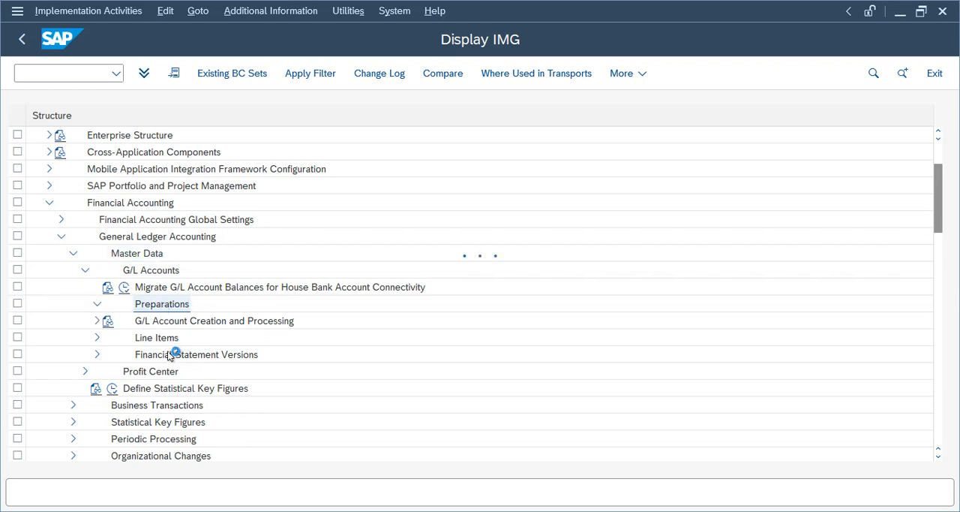
- Start a new entry in Edit Chart of Accounts List with chart of accounts TCOA and description COA for Telu
{"action": "left_click", "coordinate": [178, 271]}
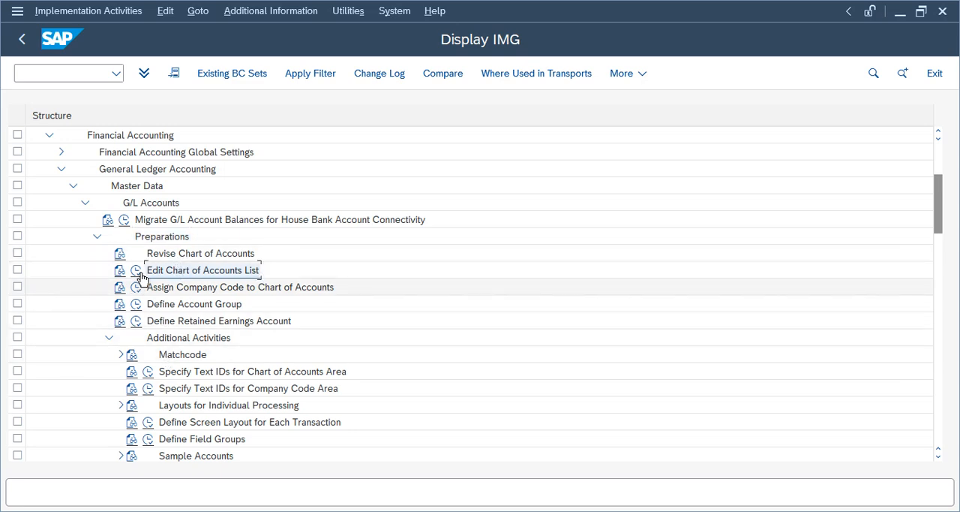
{"action": "left_click", "coordinate": [138, 273]}
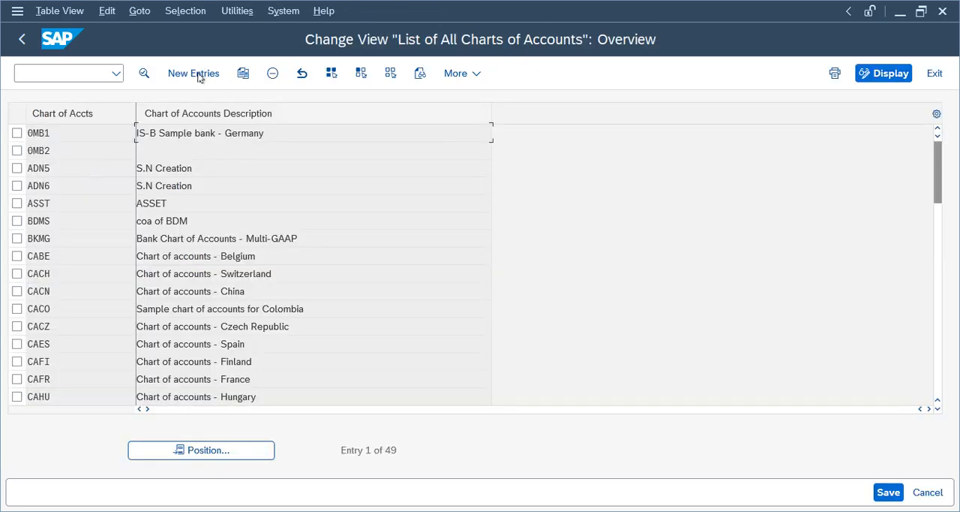
{"action": "left_click", "coordinate": [197, 74]}
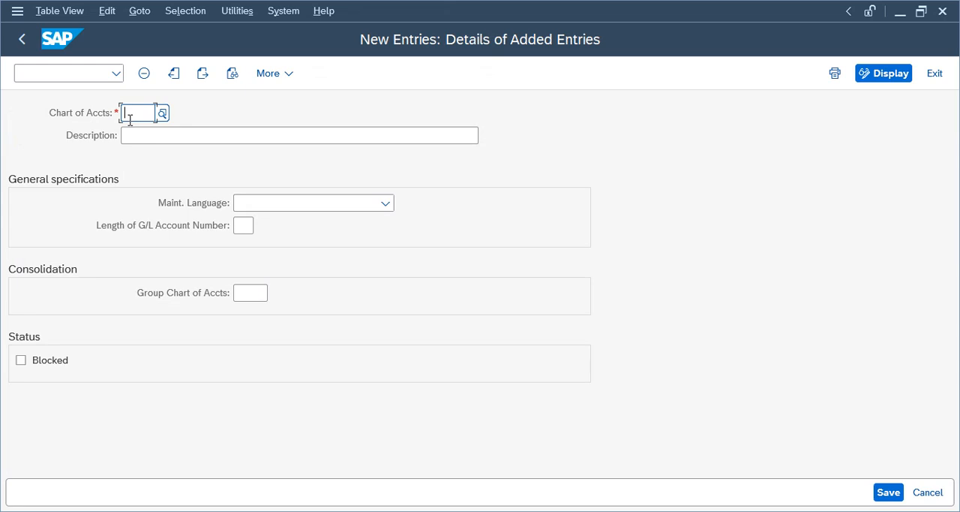
{"action": "type", "text": "Tcoa"}
{"action": "key", "text": "Return"}
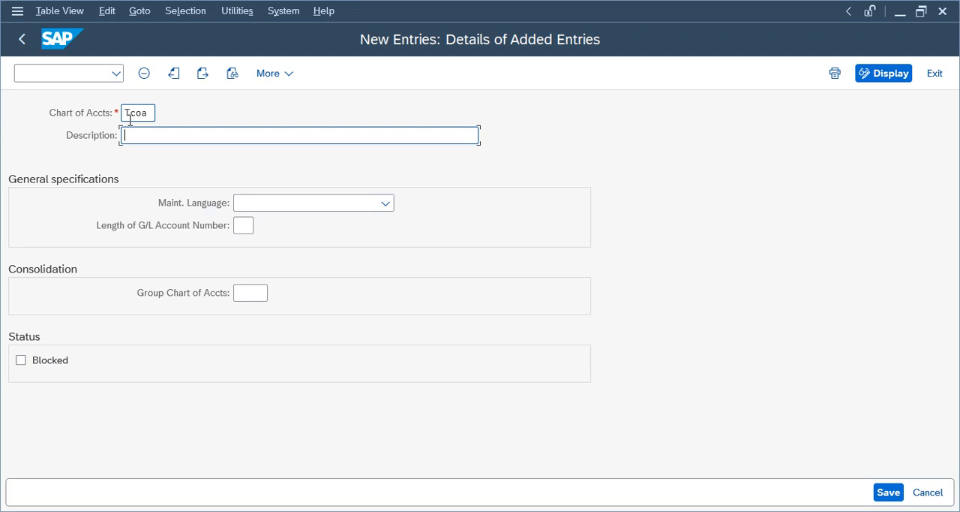
{"action": "type", "text": "COA for Telu"}
- Set TCOA's maintenance language to English and its G/L account number length to 10
{"action": "left_click", "coordinate": [337, 204]}
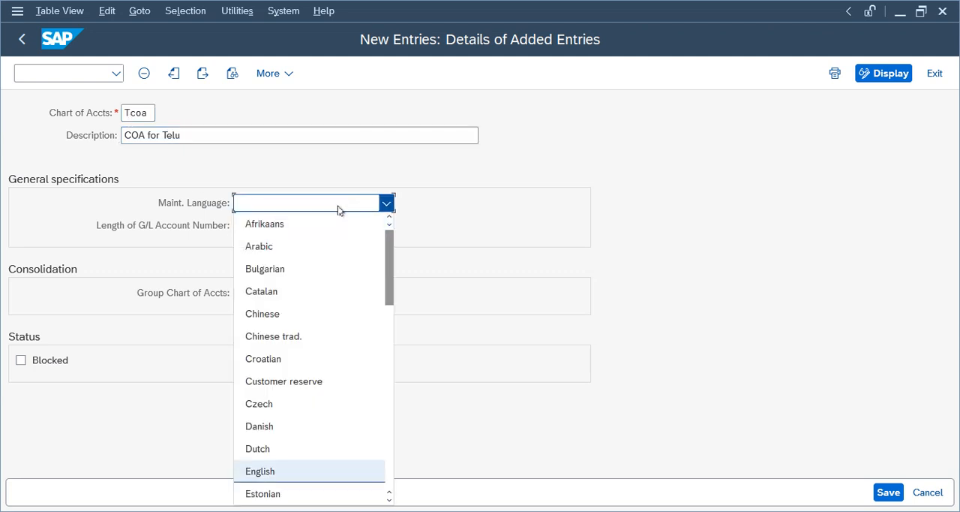
{"action": "left_click", "coordinate": [310, 471]}
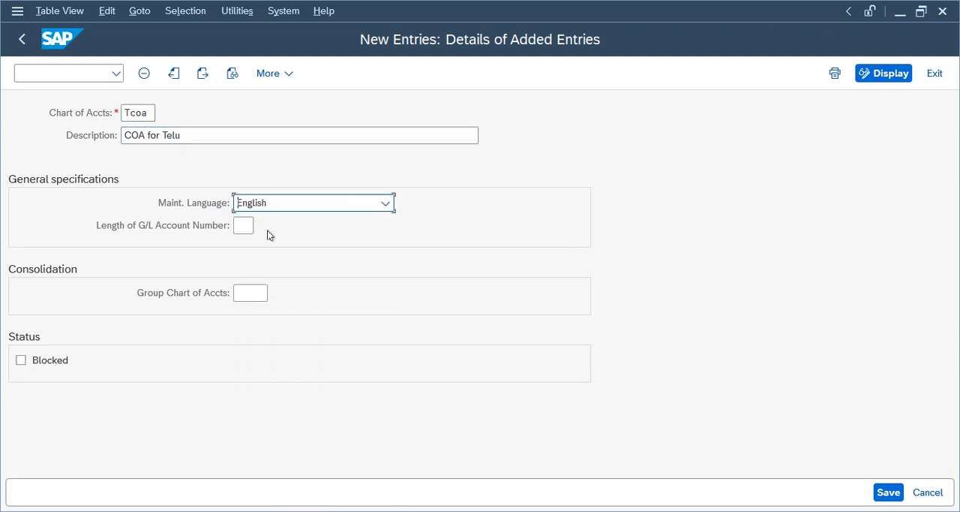
{"action": "type", "text": "10"}
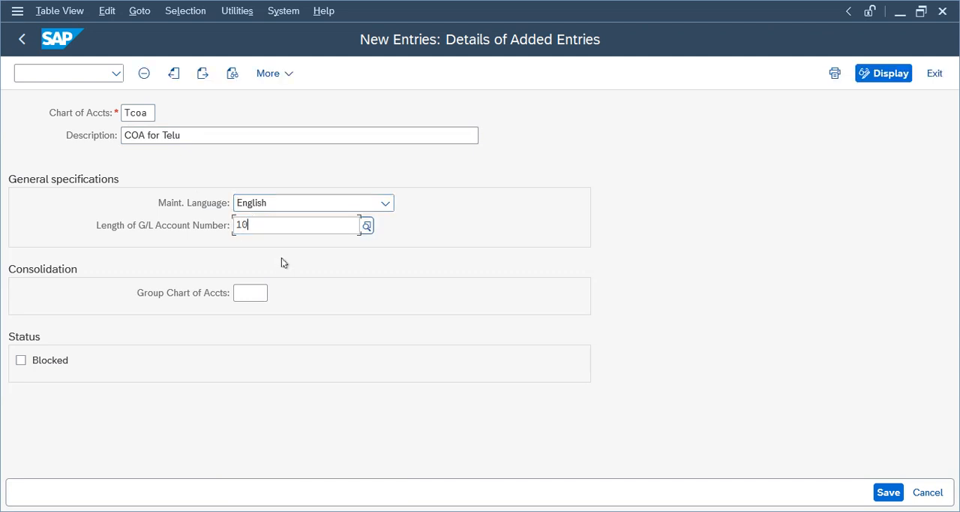
{"action": "key", "text": "Return"}
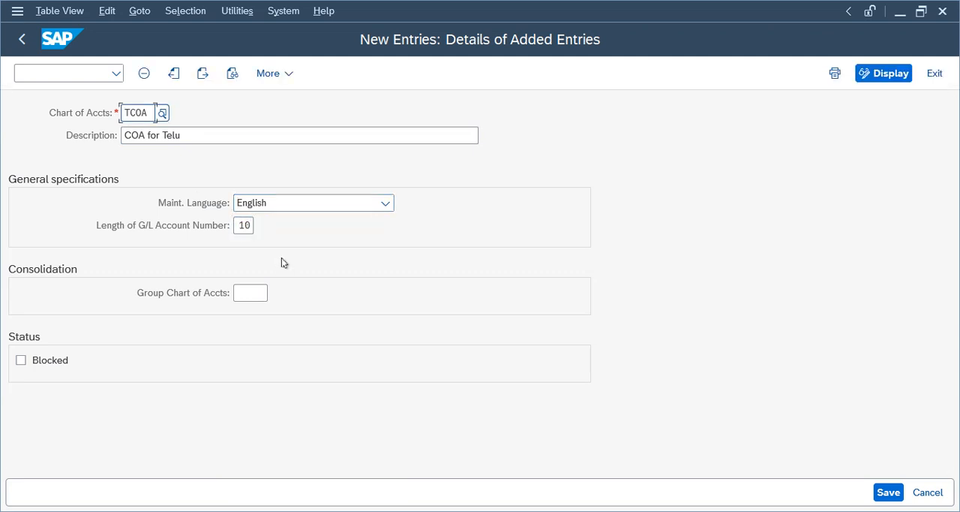
- Save chart of accounts TCOA to the Telus Group customizing request and return to the IMG structure
{"action": "left_click", "coordinate": [888, 492]}
{"action": "left_click", "coordinate": [375, 325]}
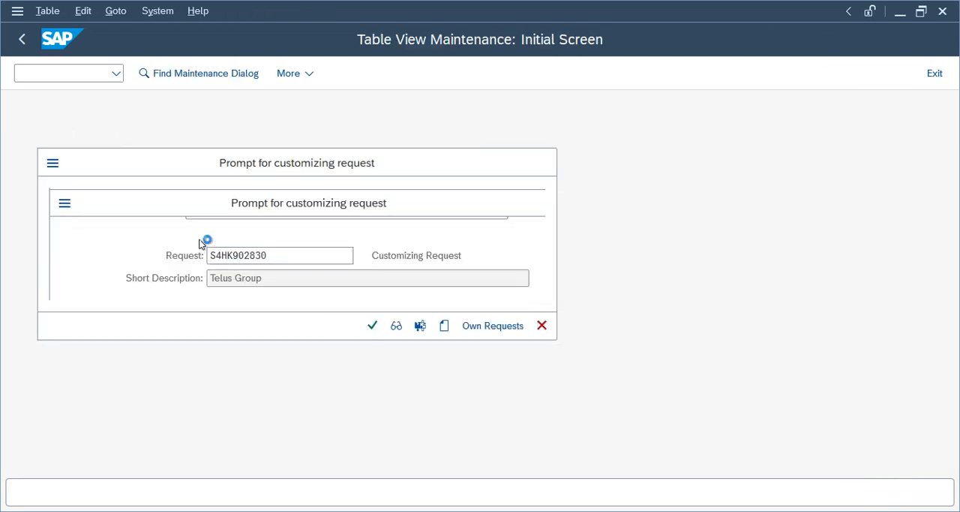
{"action": "left_click", "coordinate": [243, 224]}
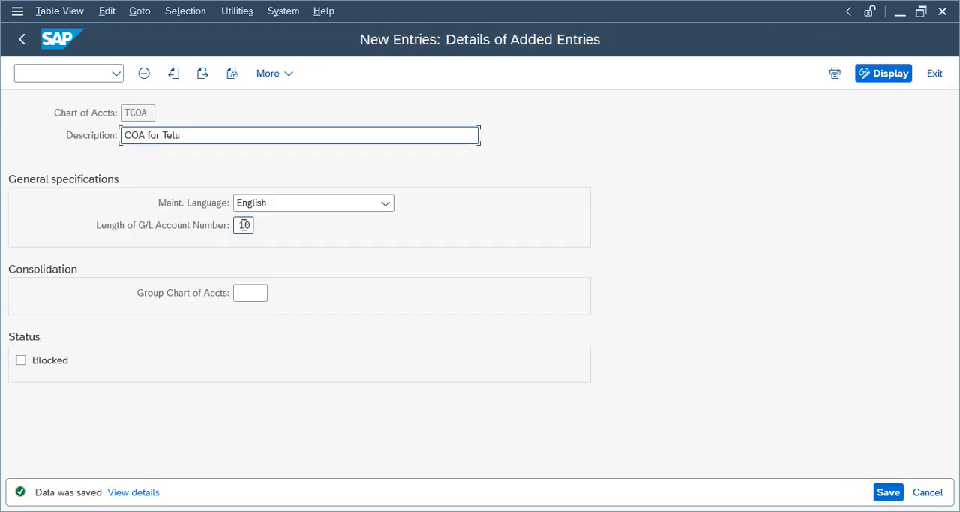
{"action": "left_click", "coordinate": [22, 39]}
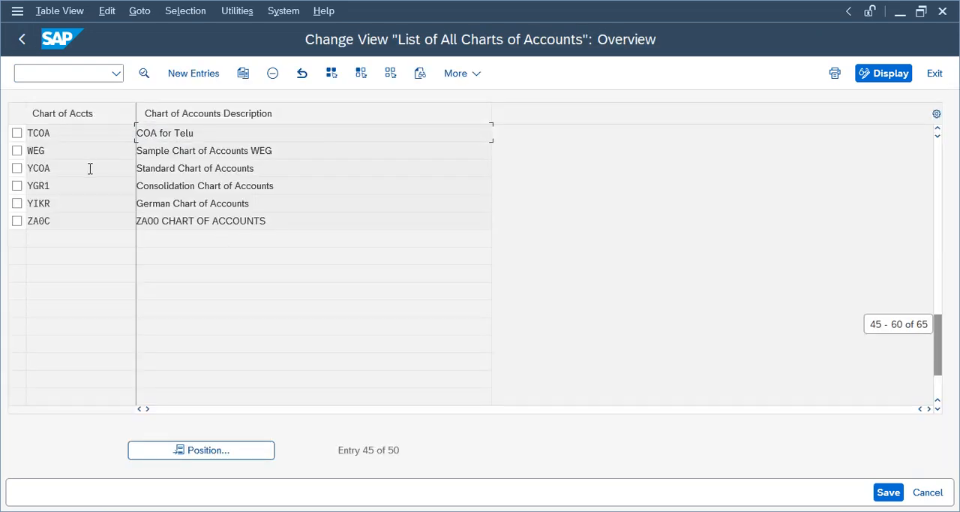
{"action": "left_click", "coordinate": [22, 39]}
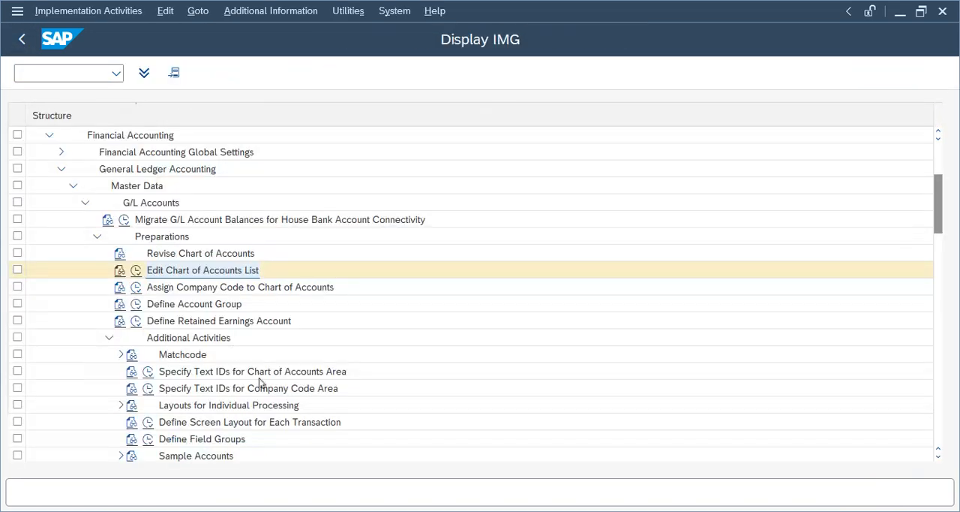
- Assign chart of accounts TCOA to company code TELU and save it to the Telus Group customizing request
{"action": "left_click", "coordinate": [136, 286]}
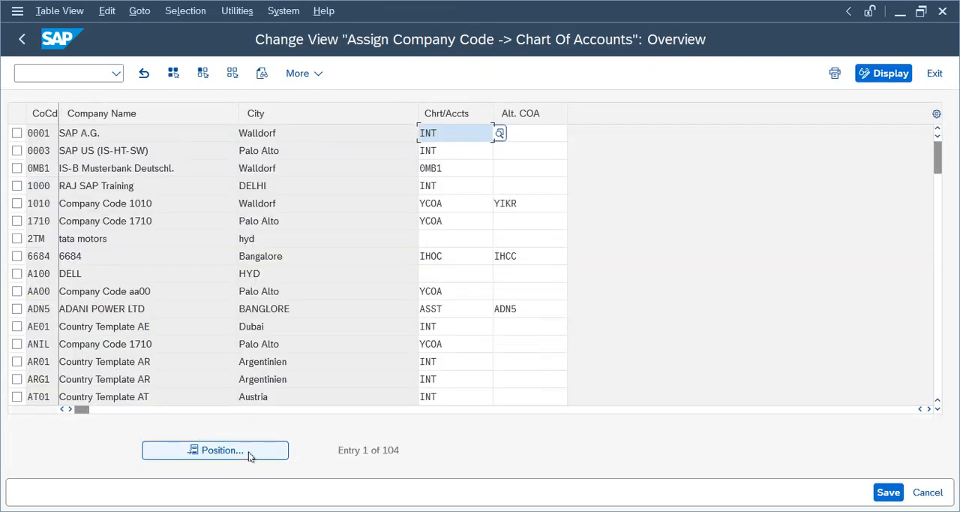
{"action": "left_click", "coordinate": [249, 452]}
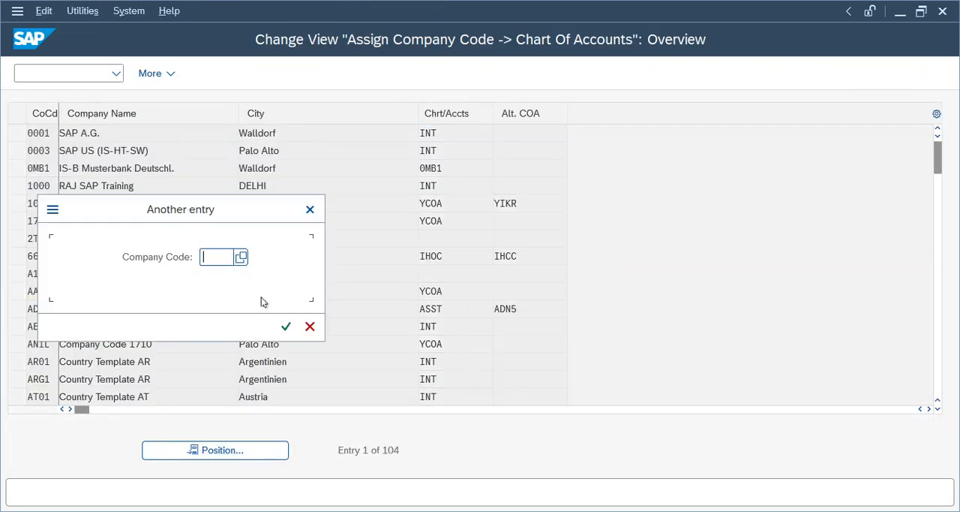
{"action": "type", "text": "t"}
{"action": "left_click", "coordinate": [261, 301]}
{"action": "key", "text": "Return"}
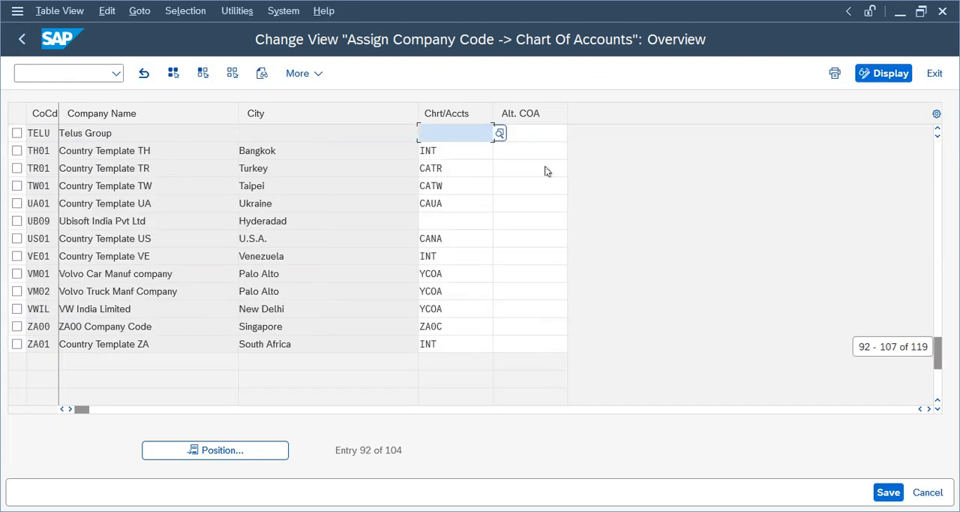
{"action": "left_click", "coordinate": [440, 132]}
{"action": "type", "text": "tcoa"}
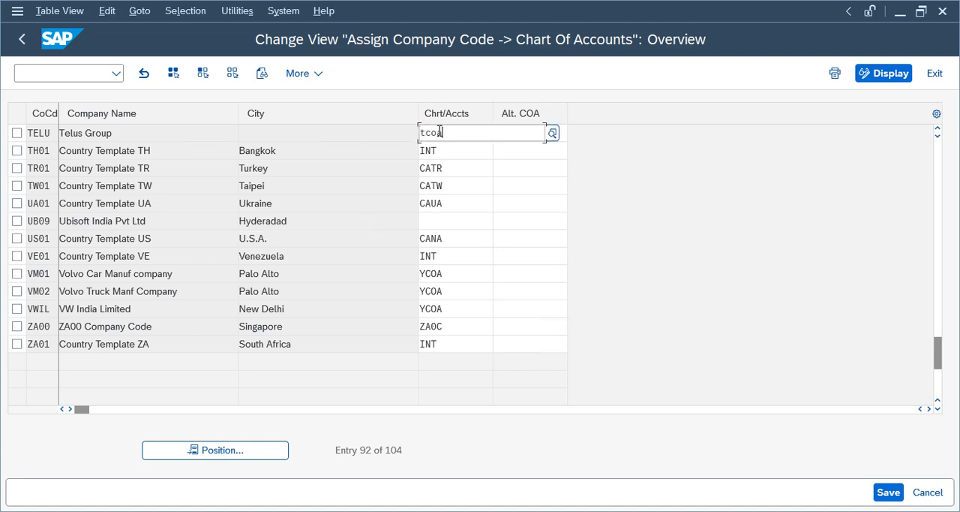
{"action": "key", "text": "ctrl+s"}
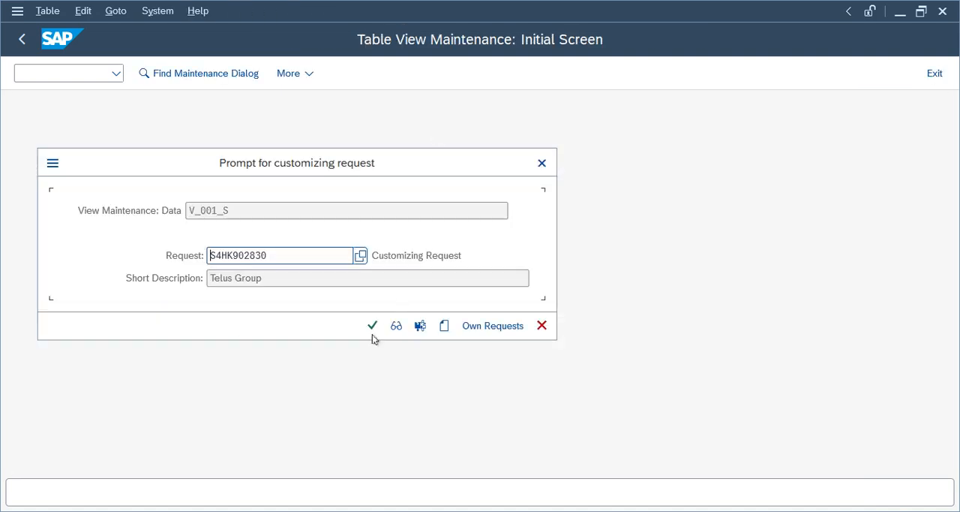
{"action": "left_click", "coordinate": [372, 325]}
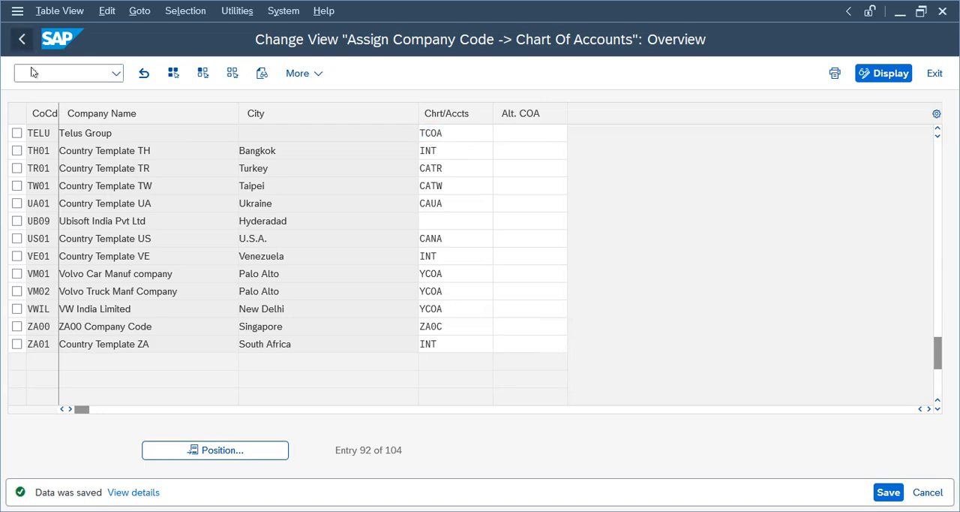
{"action": "key", "text": "F3"}
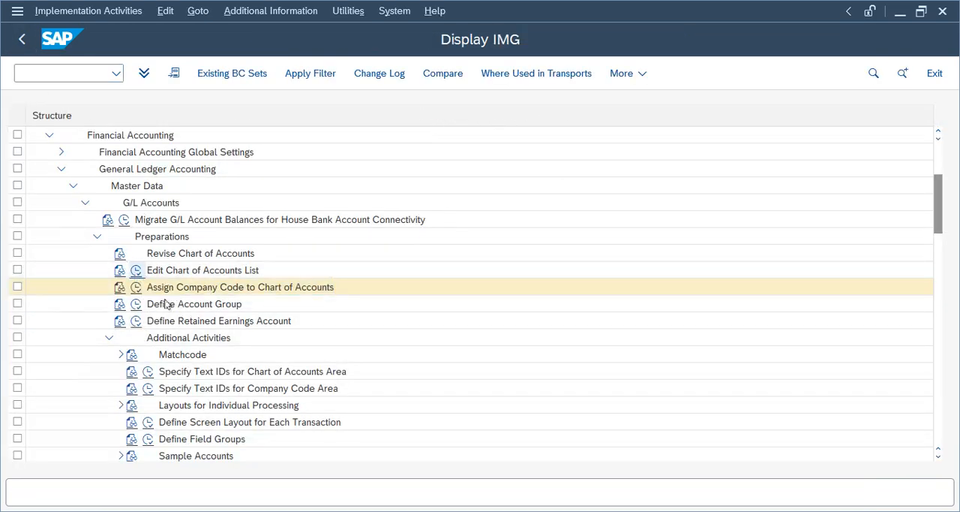
- Review the details of chart of accounts TCOA, including its group chart of accounts field, then return to the IMG structure
{"action": "double_click", "coordinate": [182, 271]}
{"action": "left_click", "coordinate": [216, 450]}
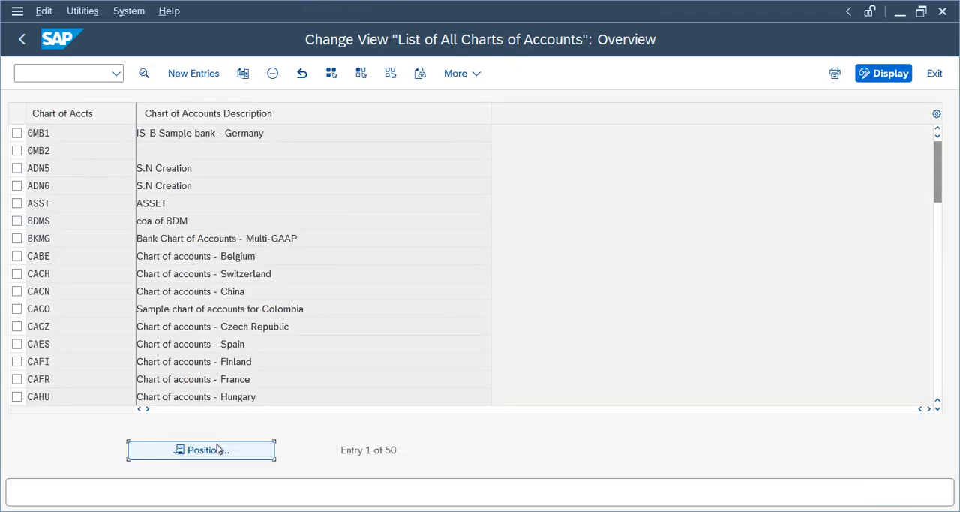
{"action": "type", "text": "te"}
{"action": "key", "text": "BackSpace"}
{"action": "type", "text": "c"}
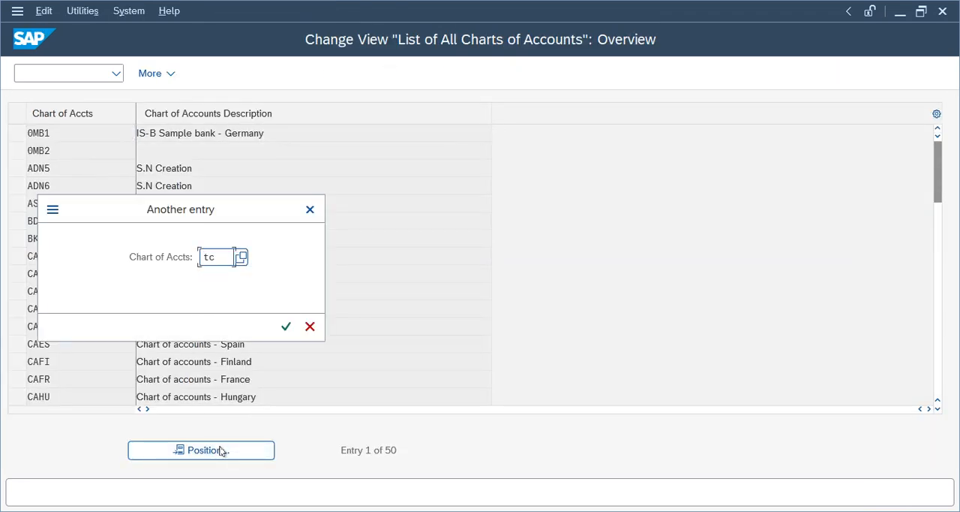
{"action": "type", "text": "oa"}
{"action": "key", "text": "Return"}
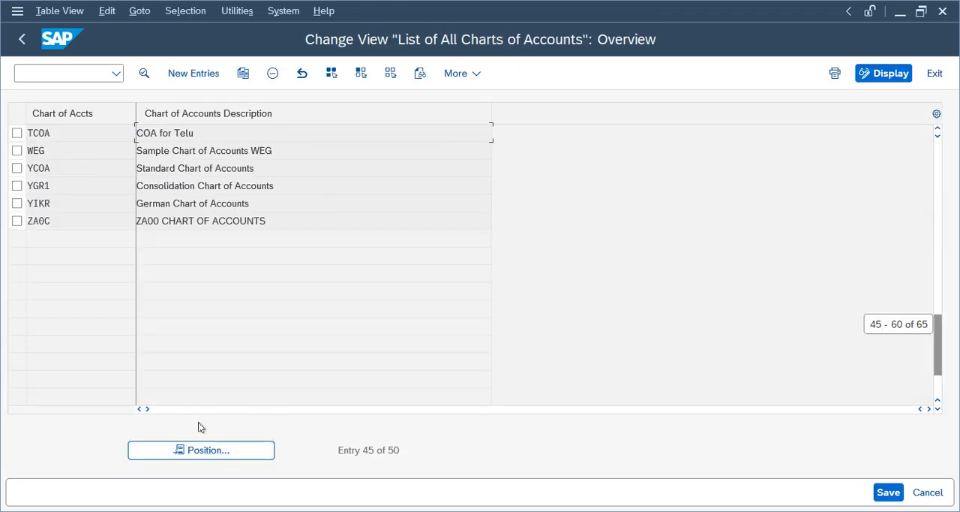
{"action": "double_click", "coordinate": [186, 133]}
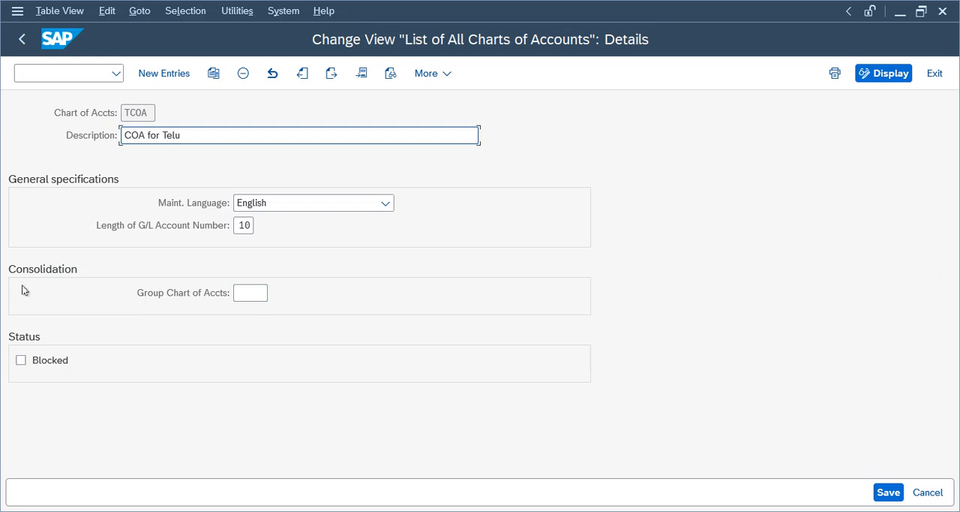
{"action": "left_click", "coordinate": [246, 294]}
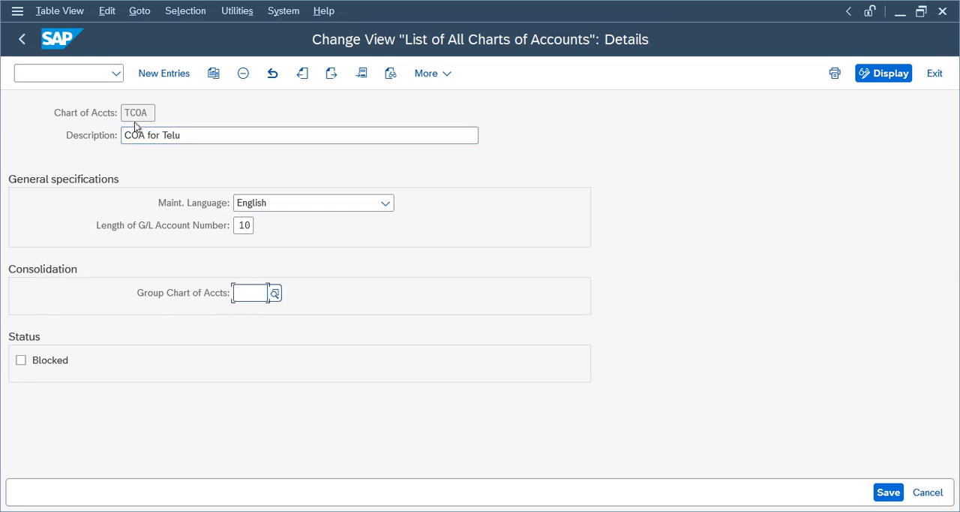
{"action": "left_click_drag", "start_coordinate": [150, 112], "coordinate": [112, 112]}
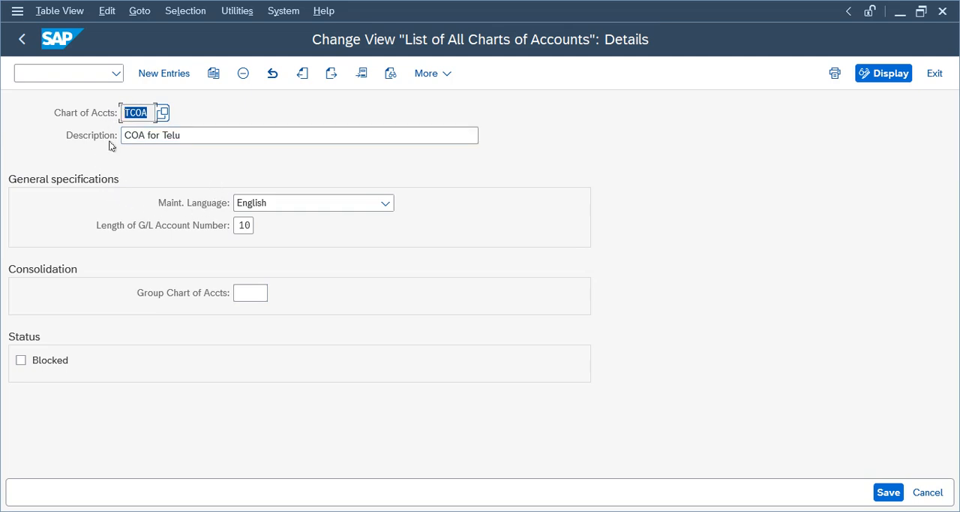
{"action": "left_click", "coordinate": [22, 40]}
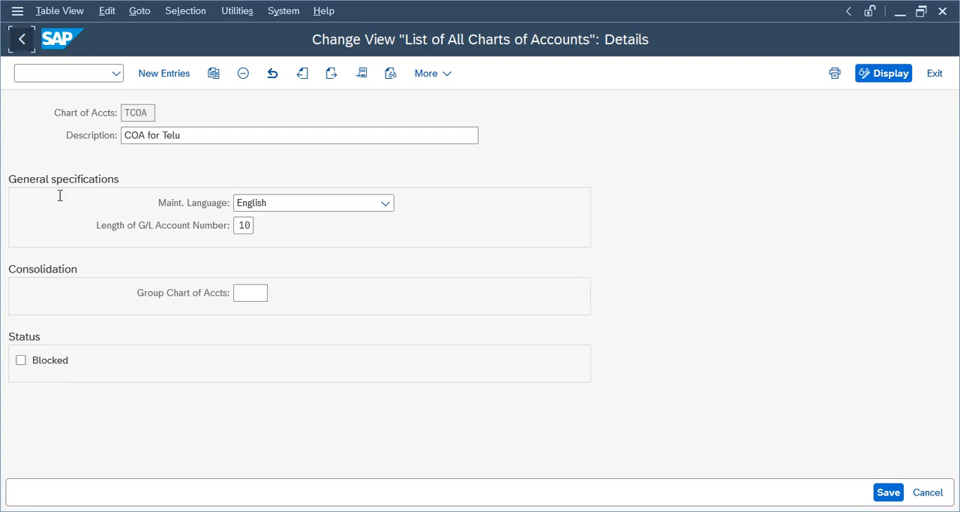
{"action": "left_click", "coordinate": [21, 45]}
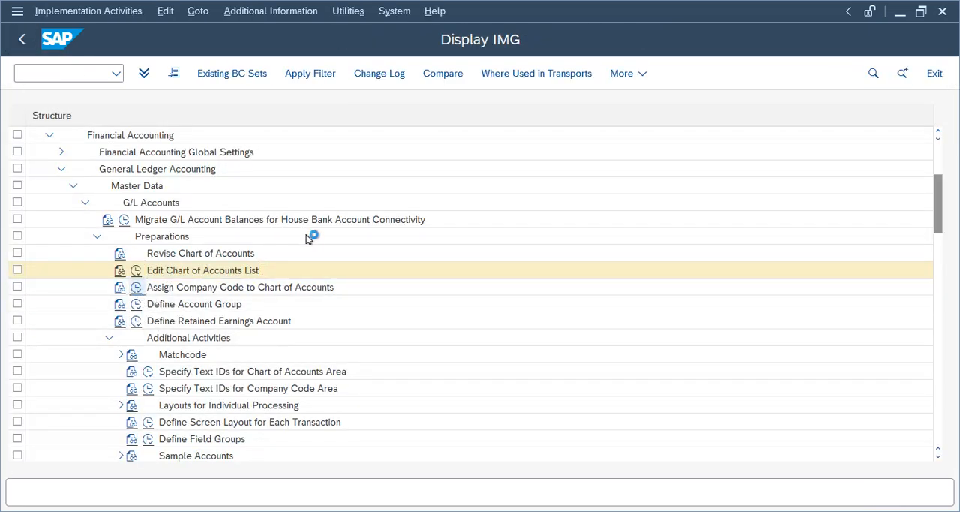
- Check the operating and alternative chart of accounts assignment of company code TELU, then return to the IMG structure
{"action": "left_click", "coordinate": [206, 480]}
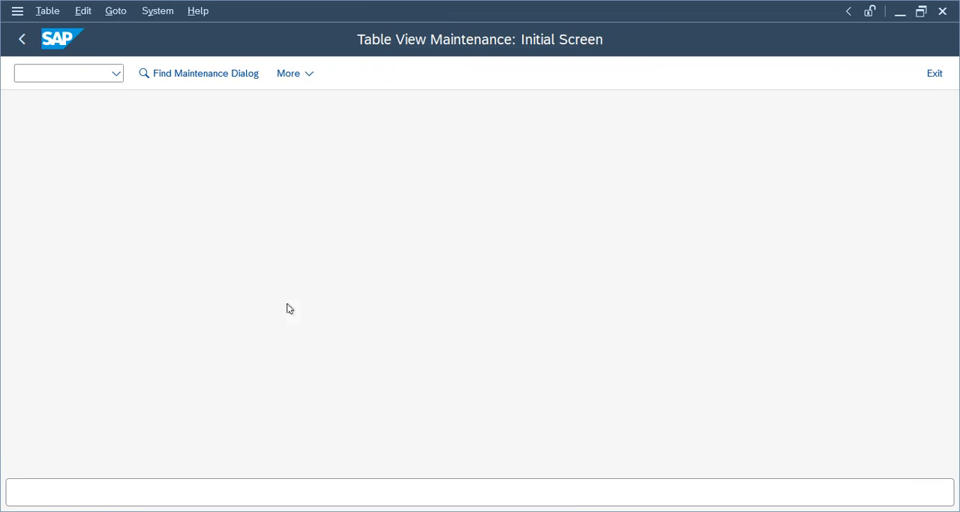
{"action": "left_click", "coordinate": [251, 451]}
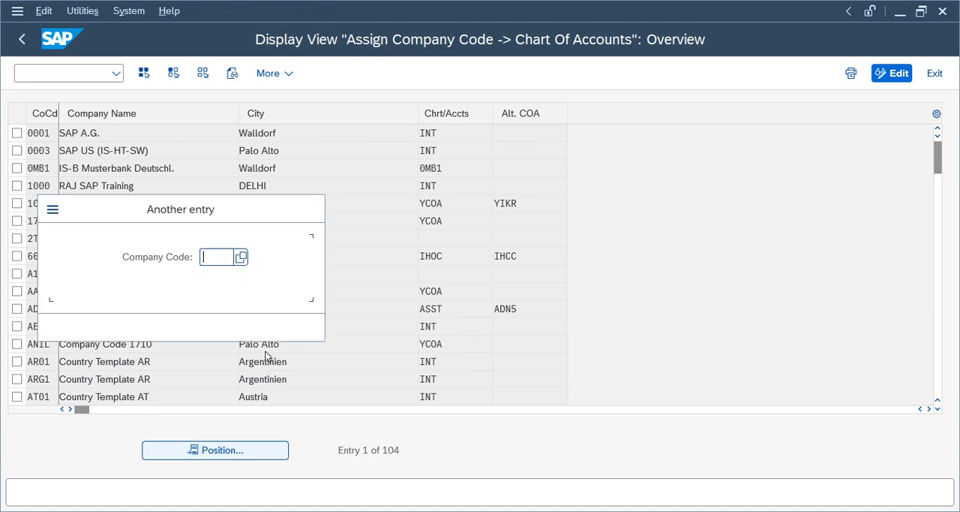
{"action": "type", "text": "telu"}
{"action": "key", "text": "Return"}
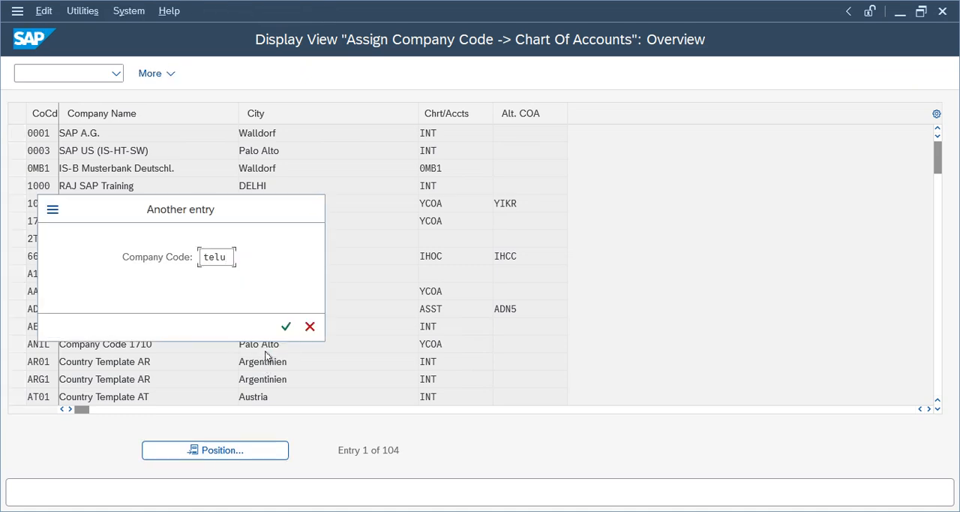
{"action": "key", "text": "Tab"}
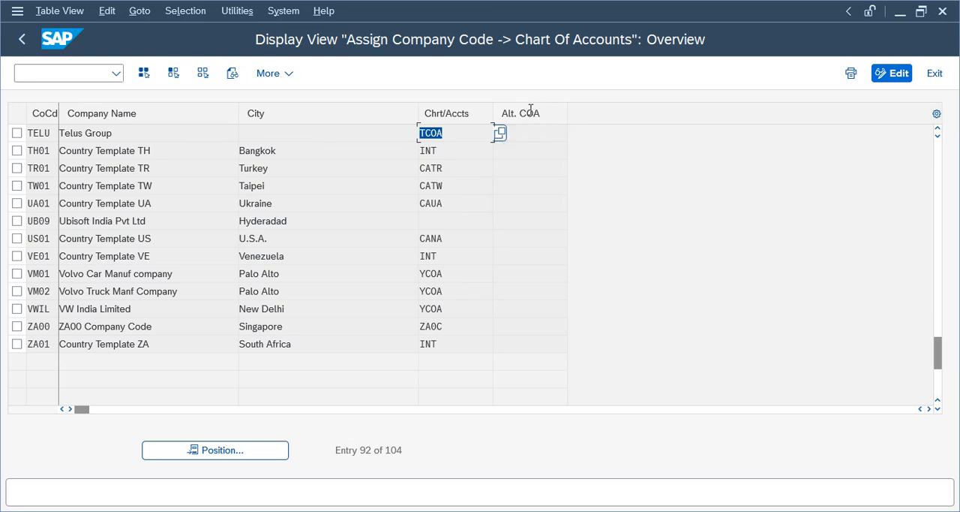
{"action": "key", "text": "Tab"}
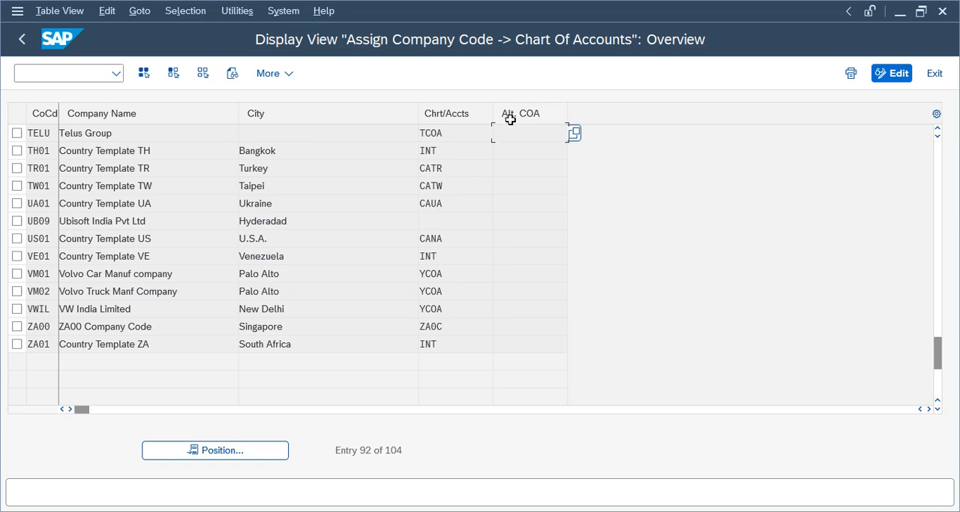
{"action": "left_click", "coordinate": [20, 41]}
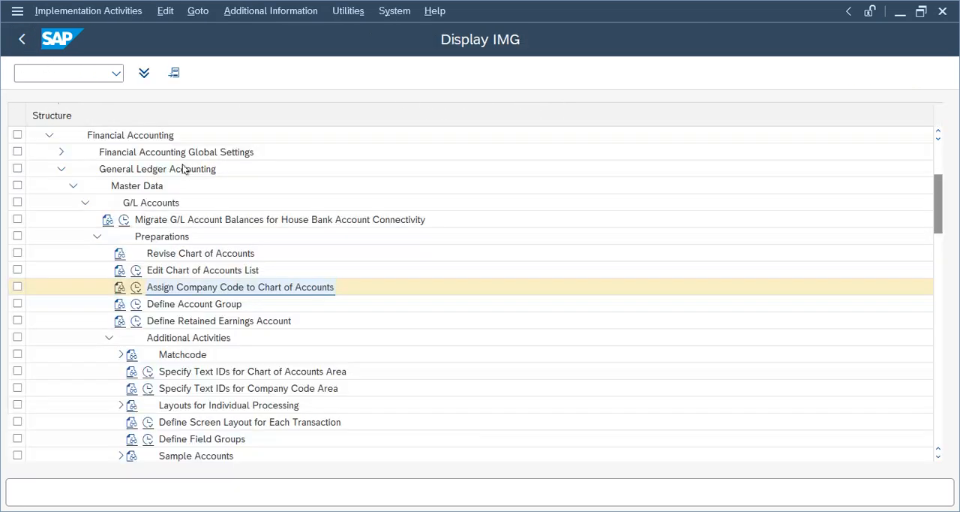
- Create new G/L account group entries and enter chart of accounts TCOA in the first four rows
{"action": "left_click", "coordinate": [136, 304]}
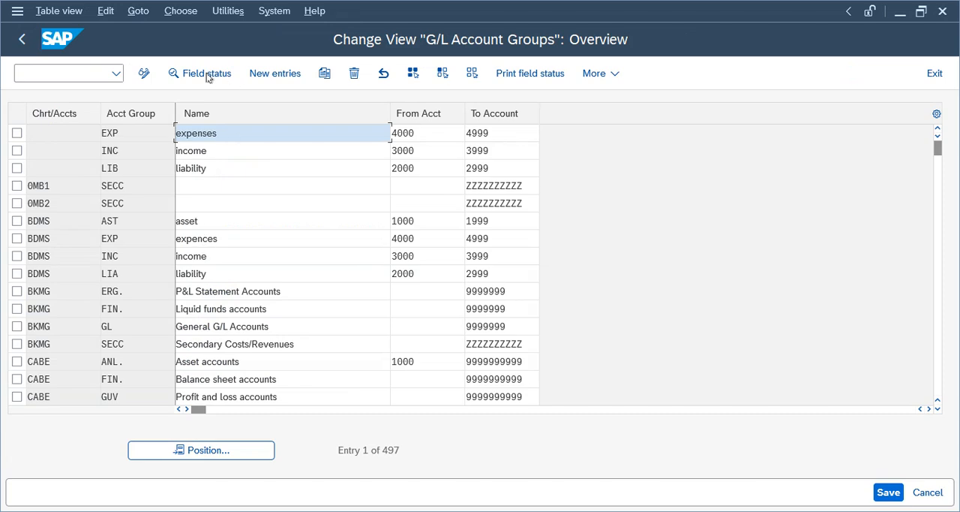
{"action": "left_click", "coordinate": [274, 73]}
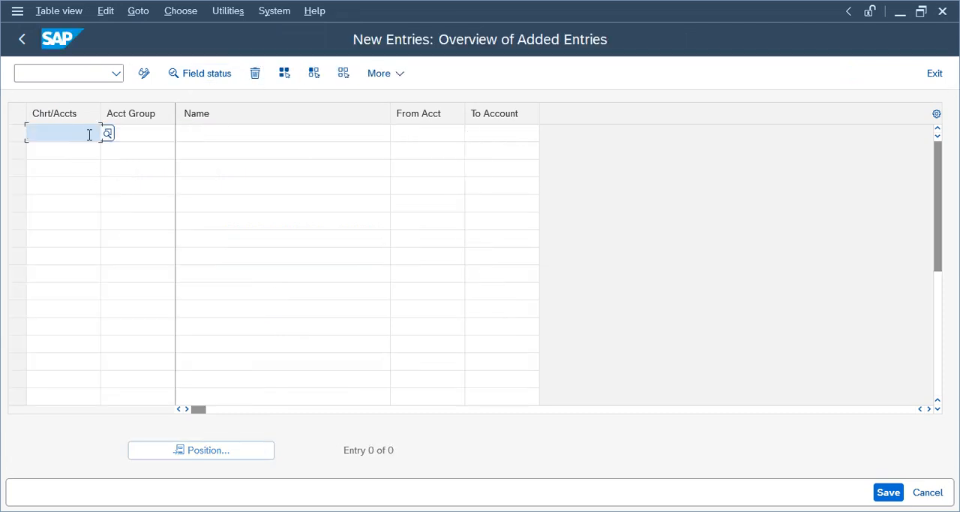
{"action": "type", "text": "tcoa"}
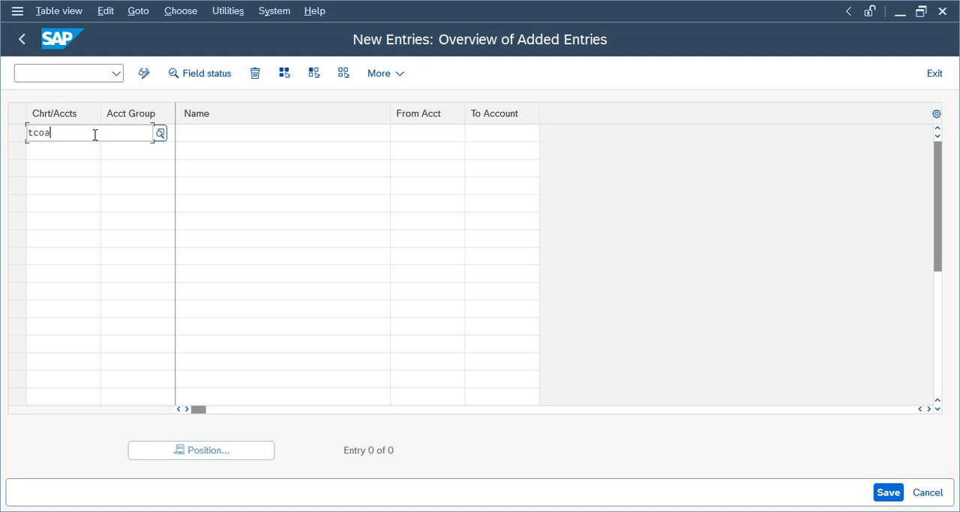
{"action": "left_click", "coordinate": [47, 195]}
{"action": "left_click", "coordinate": [36, 150]}
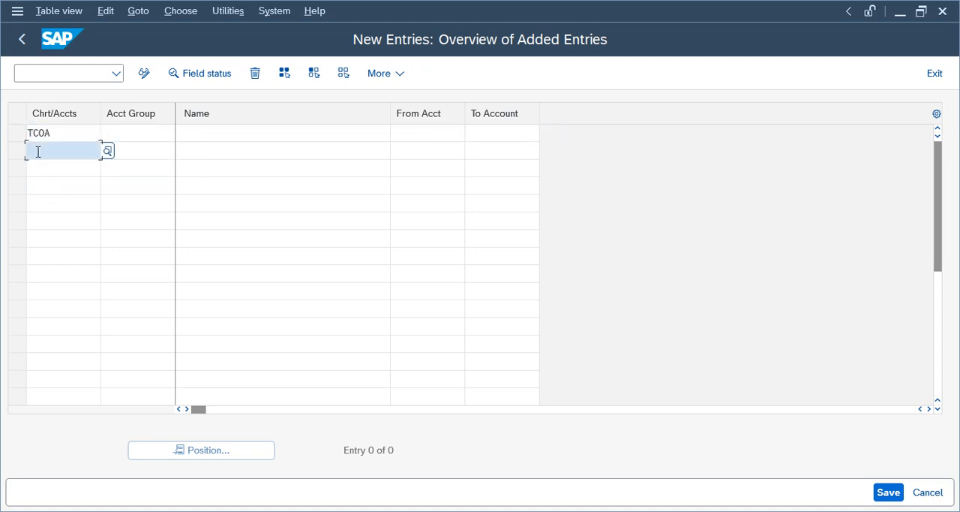
{"action": "type", "text": "tc"}
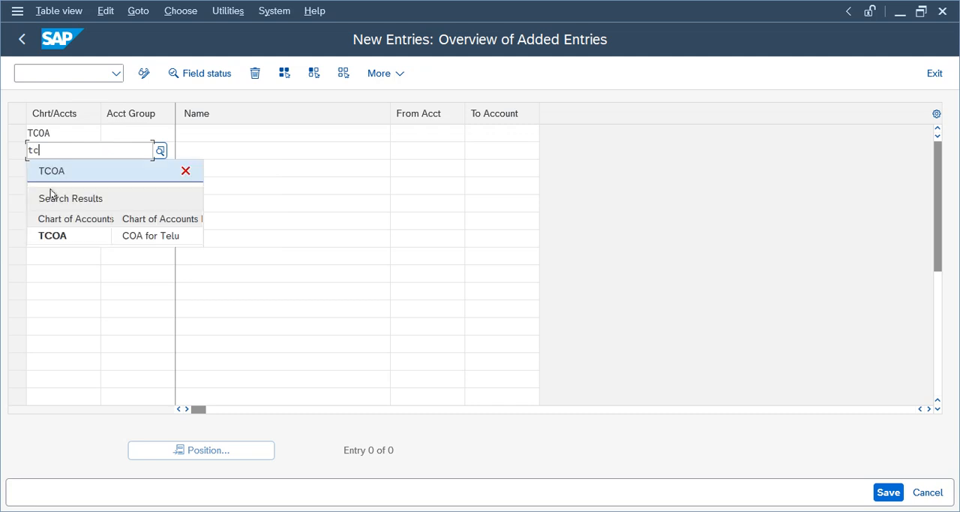
{"action": "left_click", "coordinate": [49, 238]}
{"action": "left_click", "coordinate": [44, 174]}
{"action": "type", "text": "tc"}
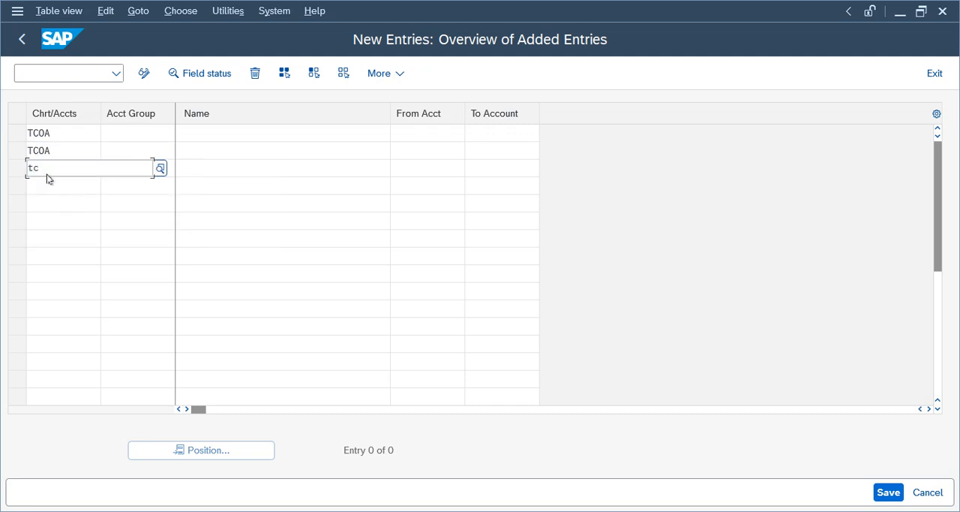
{"action": "left_click", "coordinate": [54, 255]}
{"action": "left_click", "coordinate": [46, 187]}
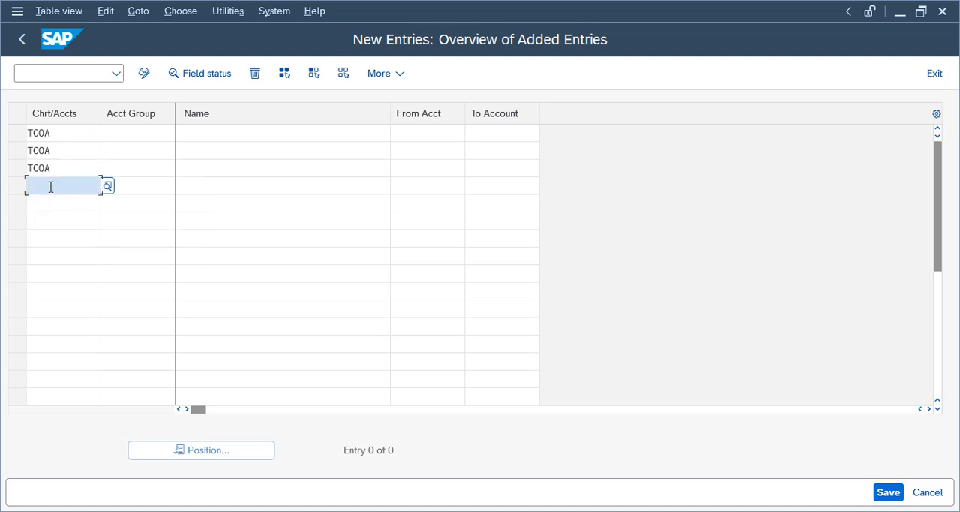
{"action": "type", "text": "tco"}
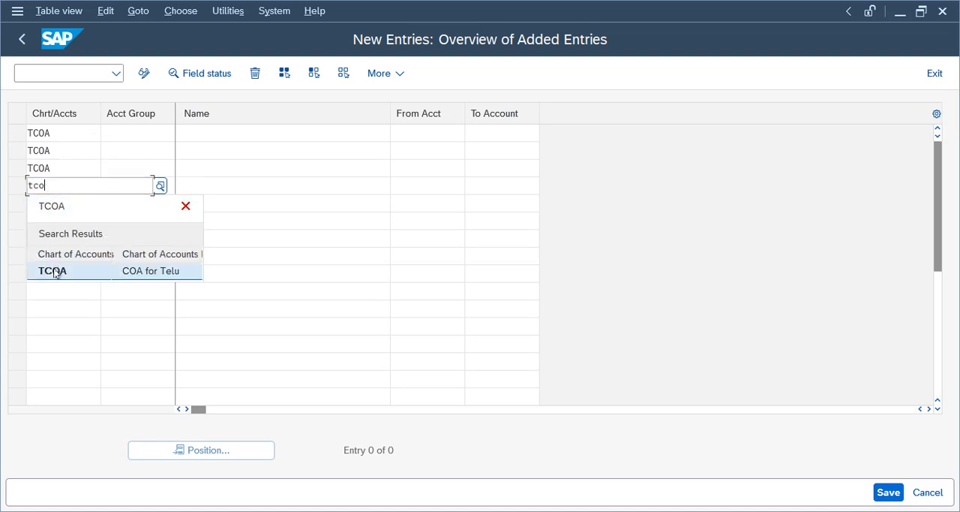
{"action": "left_click", "coordinate": [54, 271]}
- Enter account groups ASSE, LIAB, EXP and INC for the four TCOA rows
{"action": "left_click", "coordinate": [129, 137]}
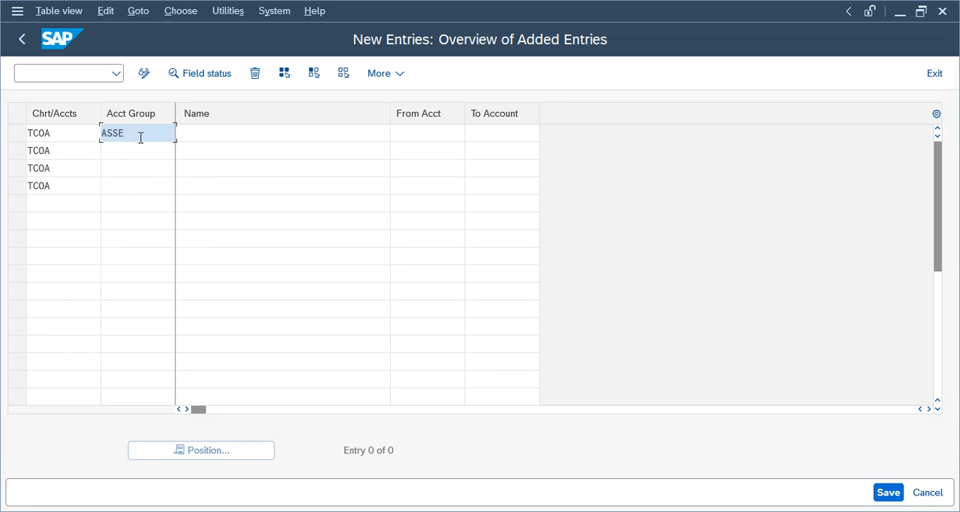
{"action": "left_click", "coordinate": [161, 151]}
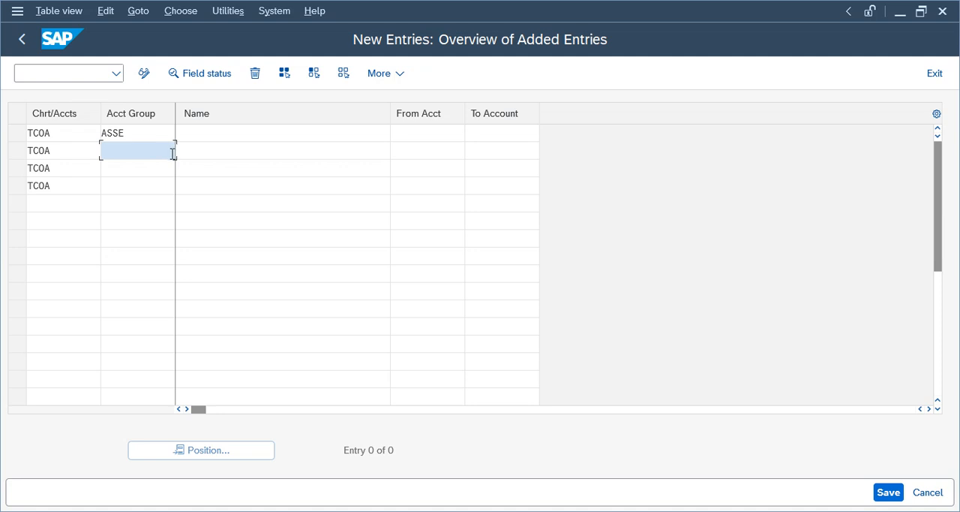
{"action": "type", "text": "LIAB"}
{"action": "left_click", "coordinate": [149, 172]}
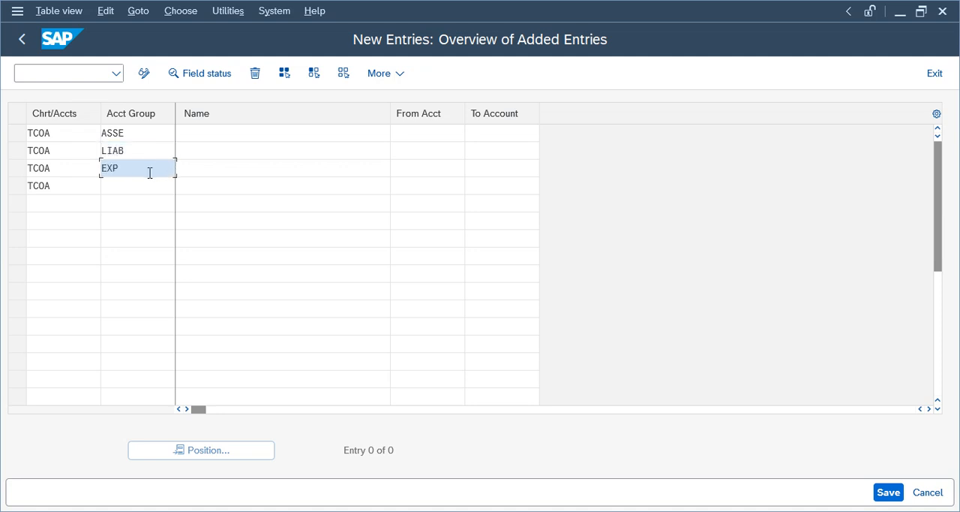
{"action": "left_click", "coordinate": [135, 191]}
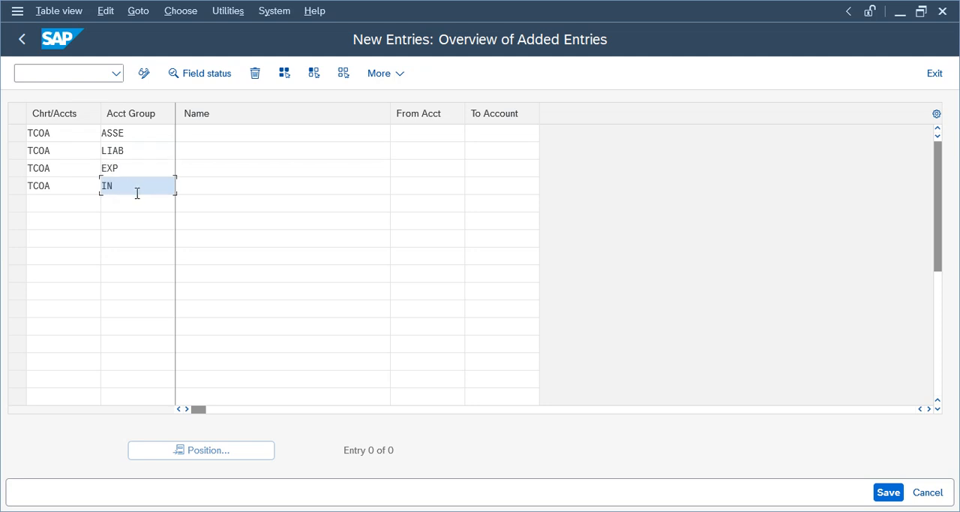
- Name the ASSE group "Assets 1000 - 1999" and enter "Liab" as the LIAB group's name
{"action": "left_click", "coordinate": [242, 133]}
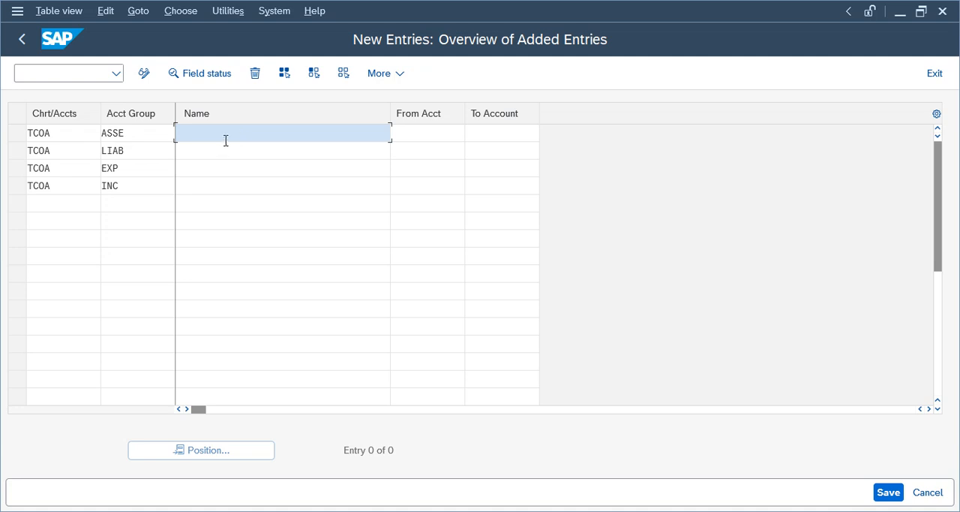
{"action": "type", "text": "Assets"}
{"action": "left_click", "coordinate": [214, 150]}
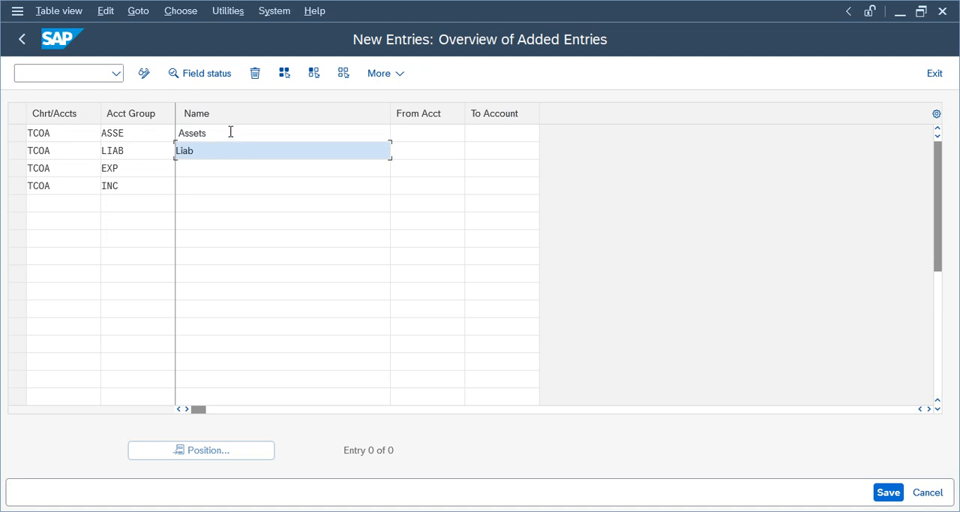
{"action": "left_click", "coordinate": [230, 133]}
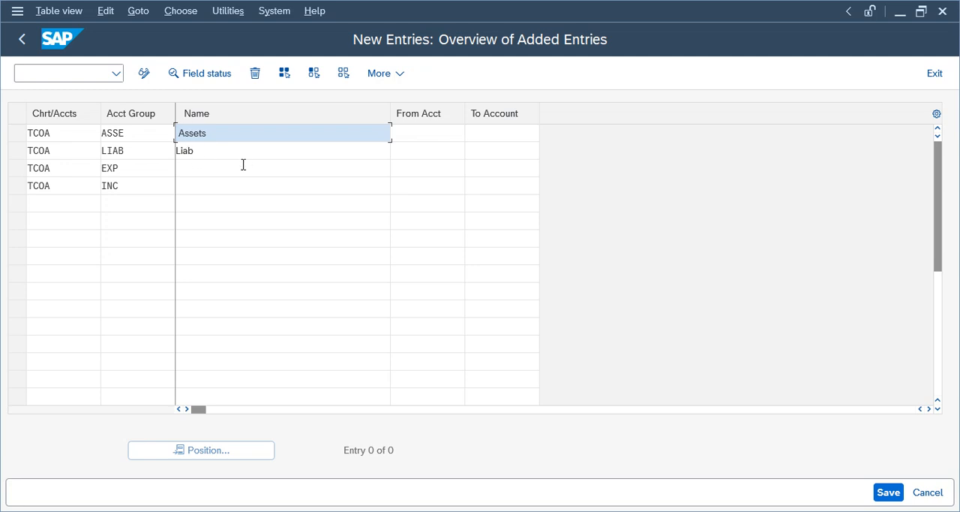
{"action": "left_click", "coordinate": [199, 152]}
{"action": "left_click", "coordinate": [189, 131]}
- Set the account number ranges to 1000–1999 for ASSE and 2000–2999 for LIAB
{"action": "left_click", "coordinate": [447, 133]}
{"action": "type", "text": "1000"}
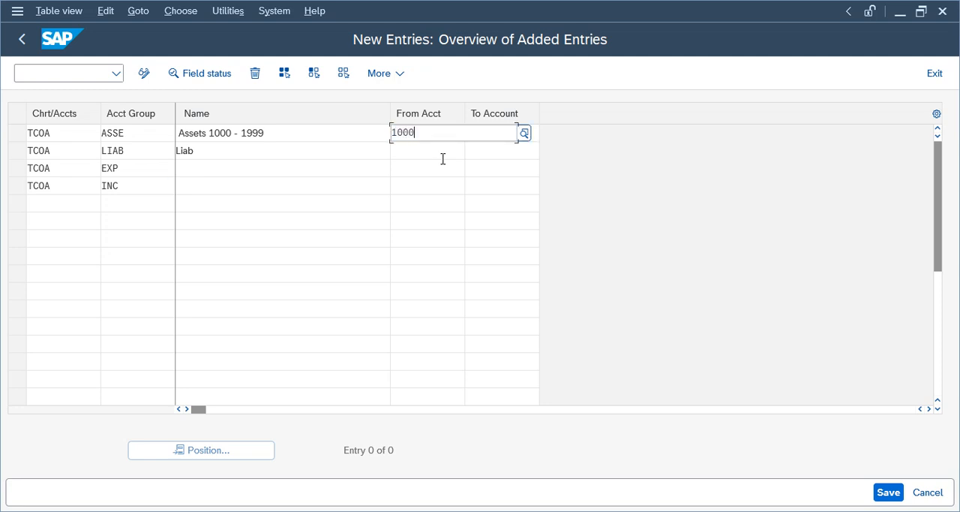
{"action": "key", "text": "Tab"}
{"action": "type", "text": "1999"}
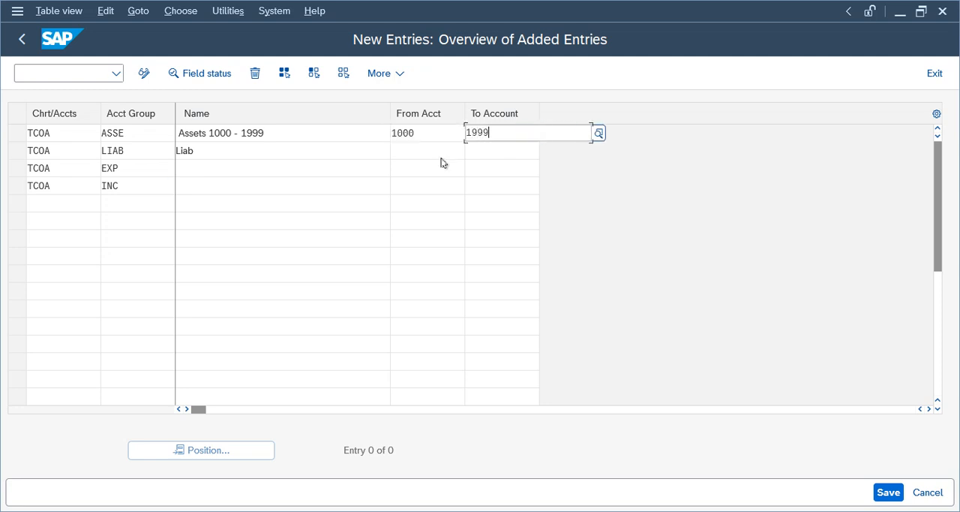
{"action": "left_click", "coordinate": [449, 160]}
{"action": "type", "text": "2000"}
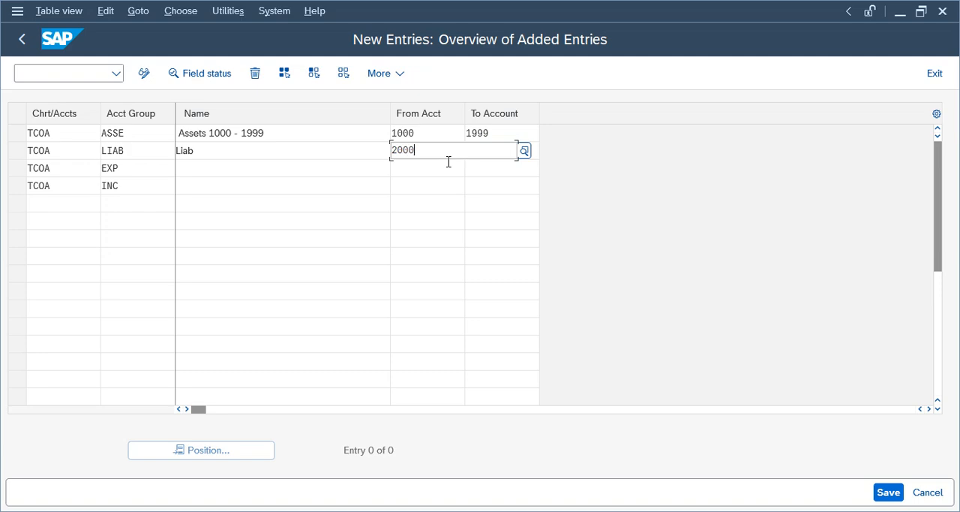
{"action": "key", "text": "Tab"}
{"action": "type", "text": "2999"}
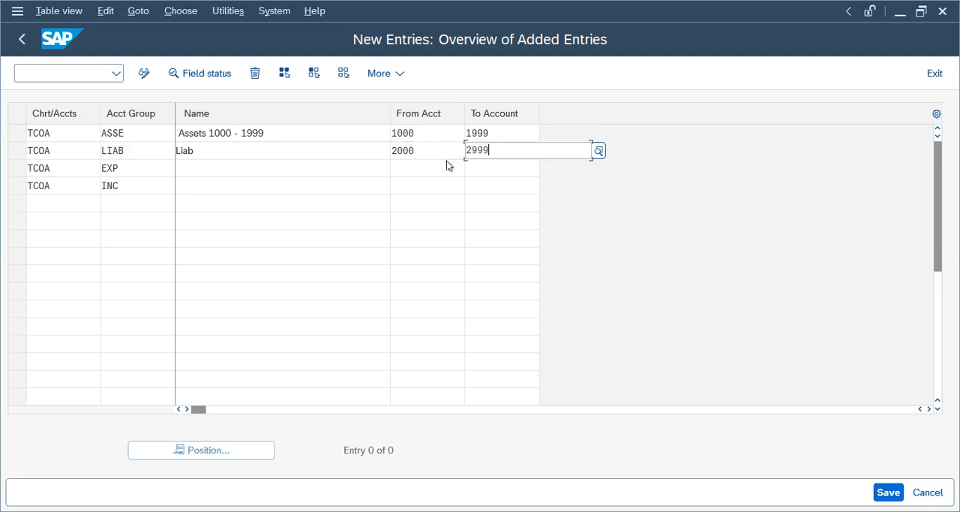
- Set the account number ranges to 3000–3999 for EXP and 4000–4999 for INC
{"action": "left_click", "coordinate": [428, 170]}
{"action": "type", "text": "3000"}
{"action": "key", "text": "Tab"}
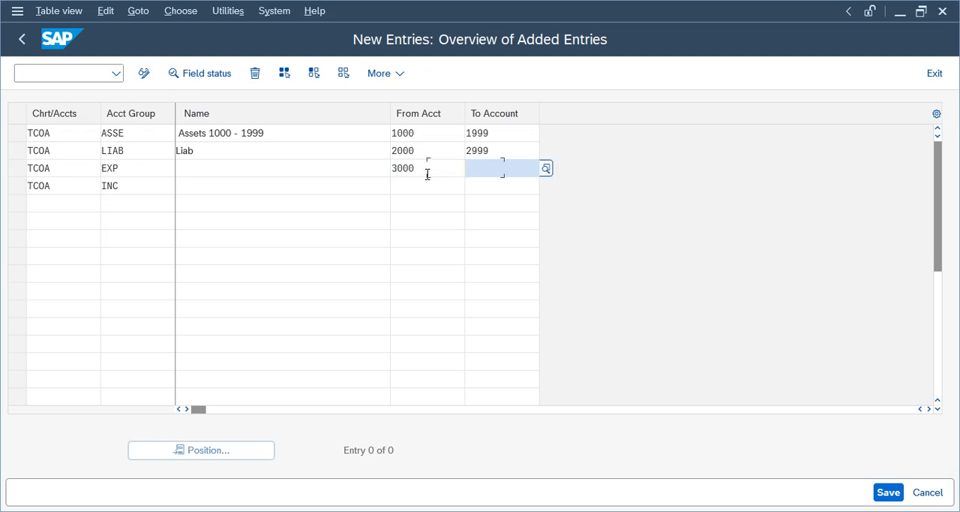
{"action": "type", "text": "3999"}
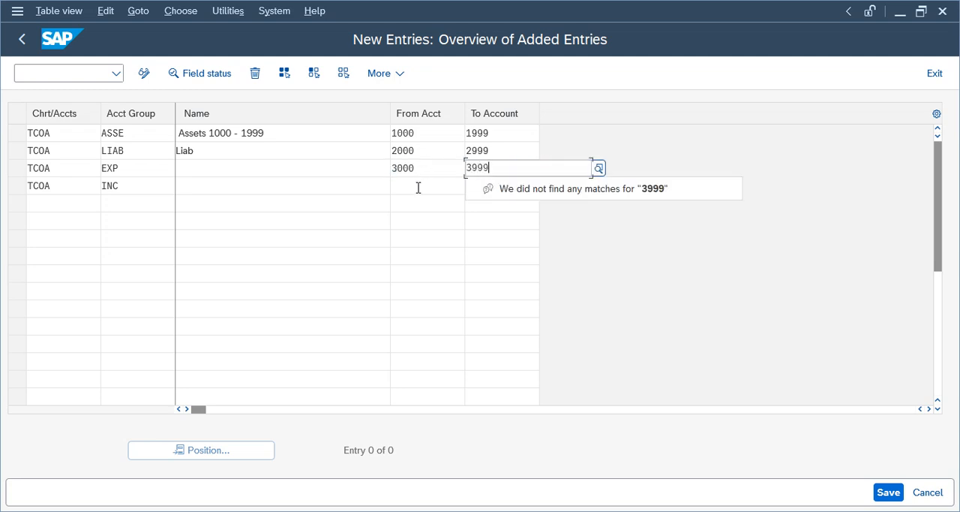
{"action": "left_click", "coordinate": [418, 188]}
{"action": "type", "text": "400"}
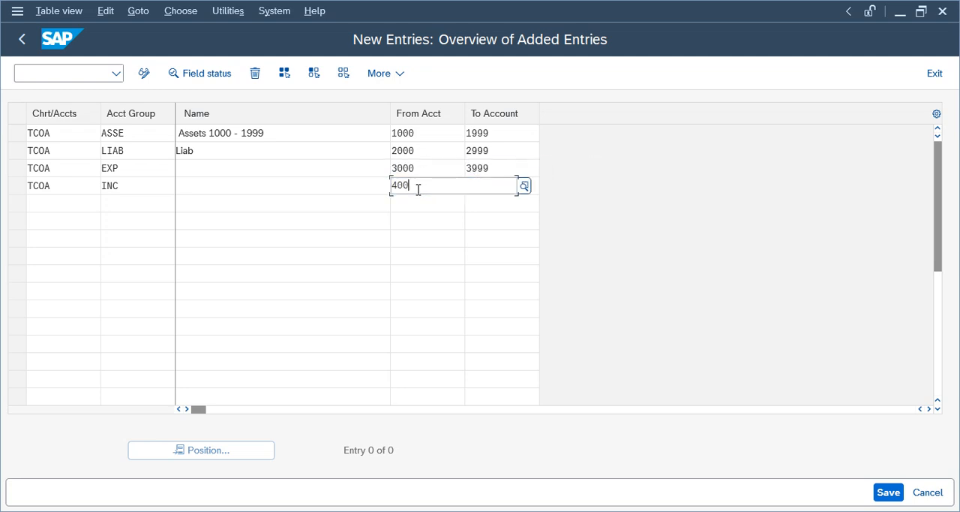
{"action": "key", "text": "Tab"}
{"action": "left_click", "coordinate": [421, 184]}
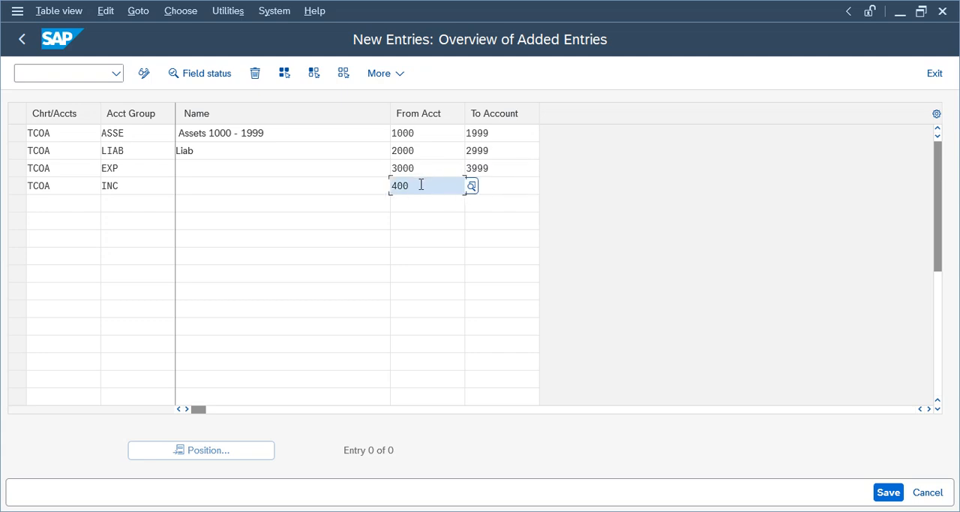
{"action": "type", "text": "0"}
{"action": "key", "text": "Tab"}
{"action": "type", "text": "4999"}
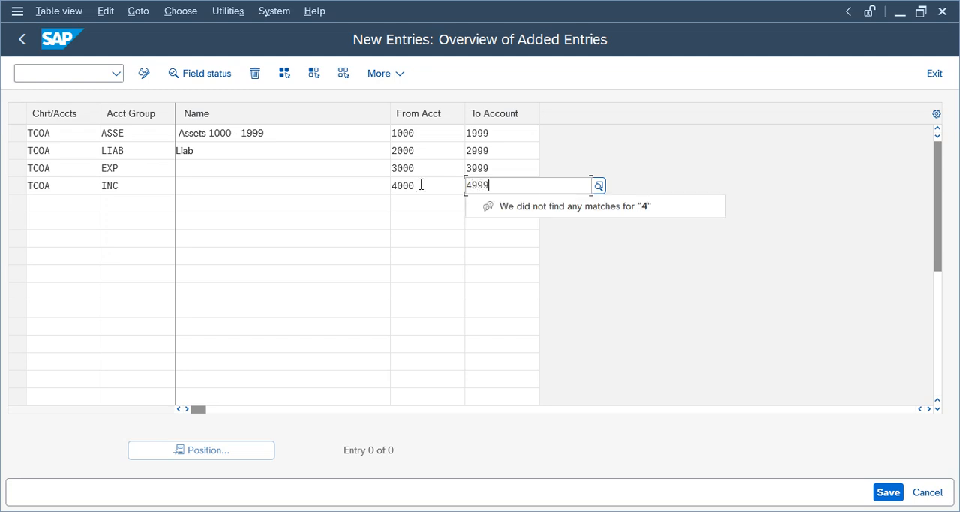
- Rename the LIAB group as "Liabiulities 2000 -2999" and enter "Exp 3000" as the EXP group's name
{"action": "left_click", "coordinate": [238, 153]}
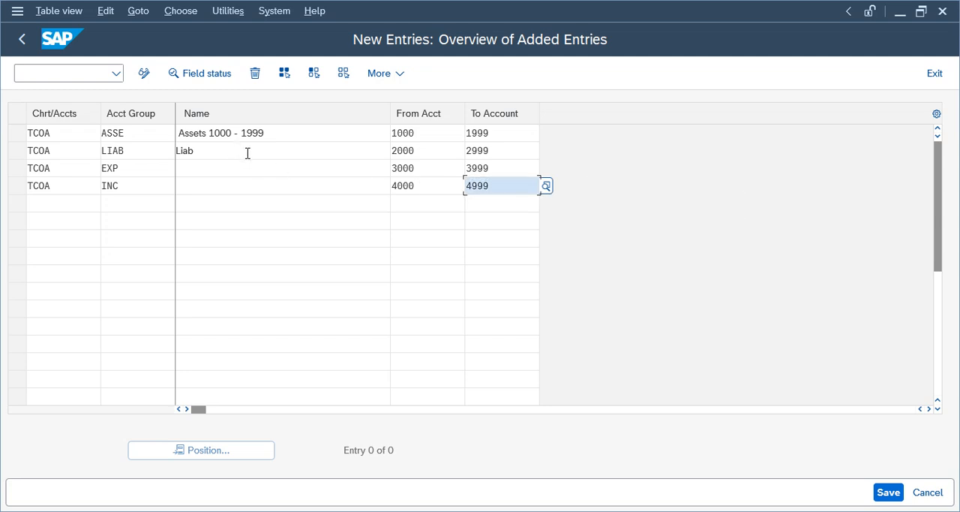
{"action": "left_click", "coordinate": [258, 157]}
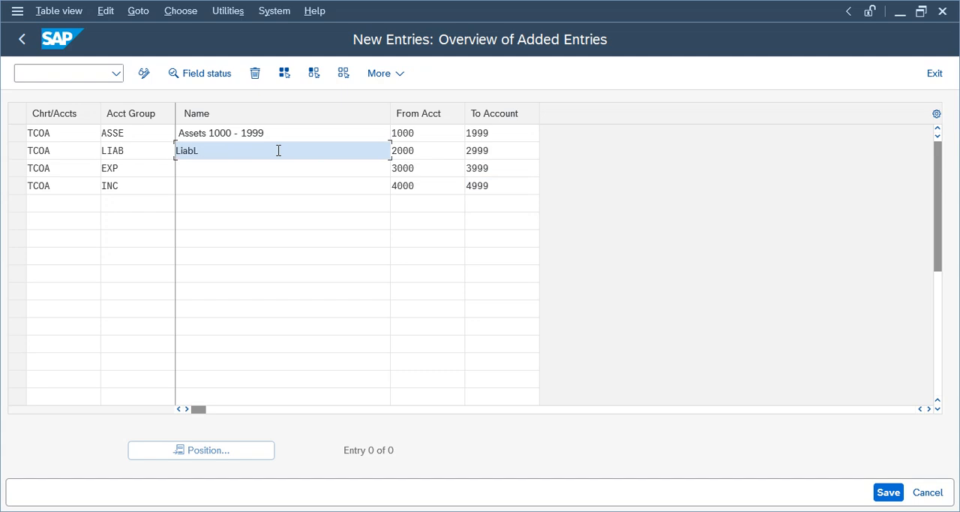
{"action": "key", "text": "BackSpace"}
{"action": "key", "text": "BackSpace"}
{"action": "type", "text": "biu"}
{"action": "left_click", "coordinate": [287, 171]}
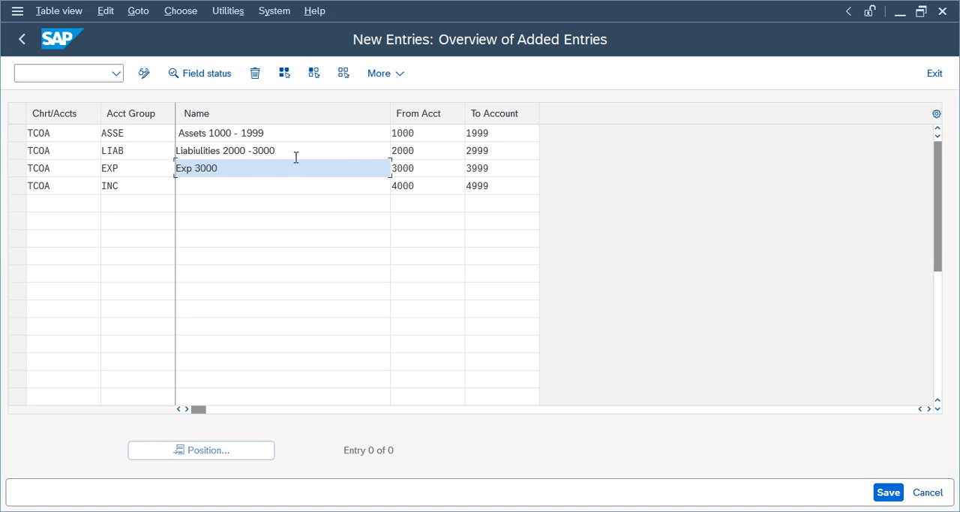
{"action": "left_click", "coordinate": [296, 152]}
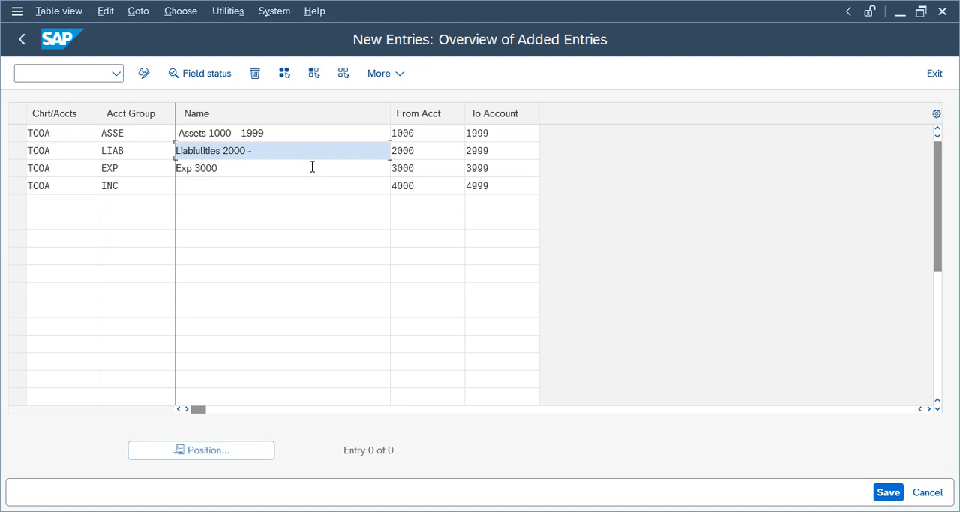
- Complete the EXP group's name as "Exp 3000- 3999" and name the INC group "Inc 4000 - 4999"
{"action": "left_click", "coordinate": [314, 169]}
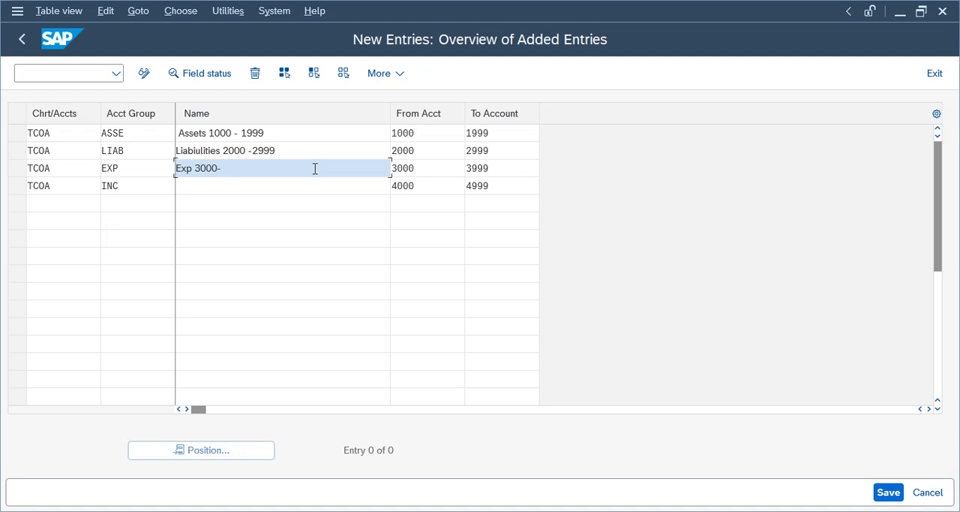
{"action": "type", "text": "- 3999"}
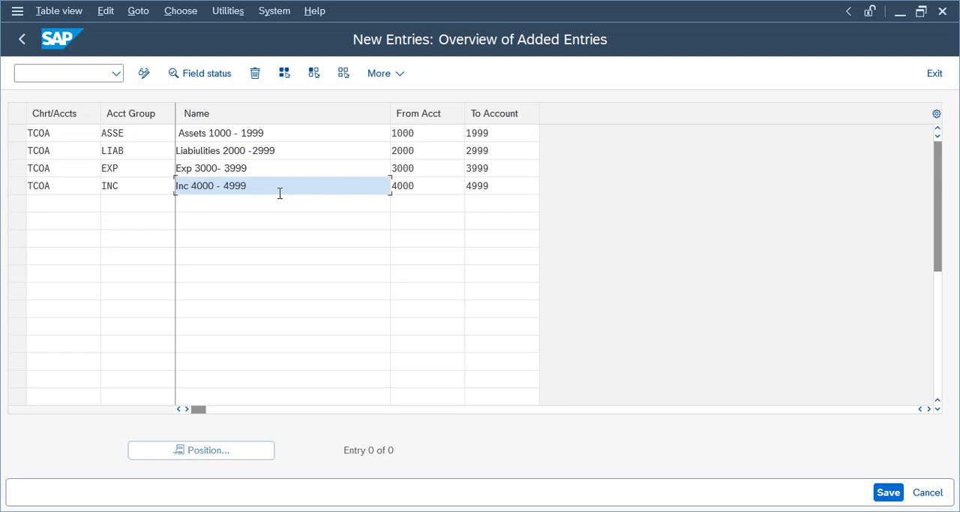
- Save the four TCOA account groups to the Telus Group customizing request
{"action": "left_click_drag", "start_coordinate": [175, 187], "coordinate": [255, 163]}
{"action": "left_click", "coordinate": [276, 138]}
{"action": "left_click", "coordinate": [375, 187]}
{"action": "left_click", "coordinate": [888, 492]}
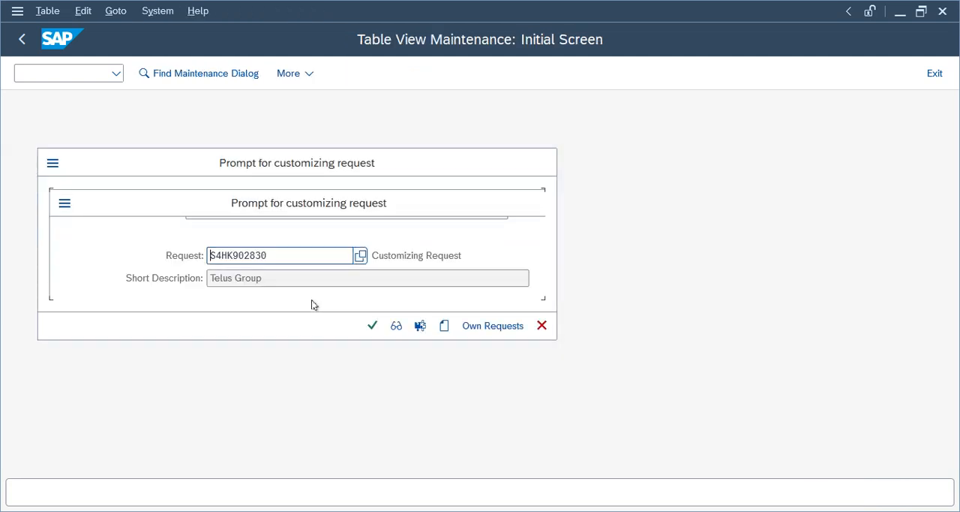
{"action": "left_click", "coordinate": [373, 327]}
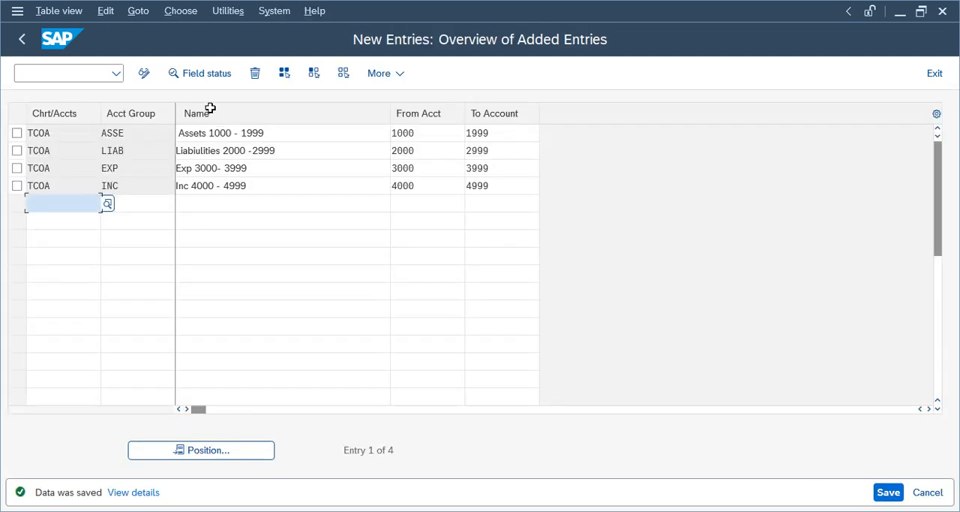
- Remove the leading space from the ASSE group's name and correct the LIAB name to "Liabilities 2000 -2999"
{"action": "left_click", "coordinate": [182, 133]}
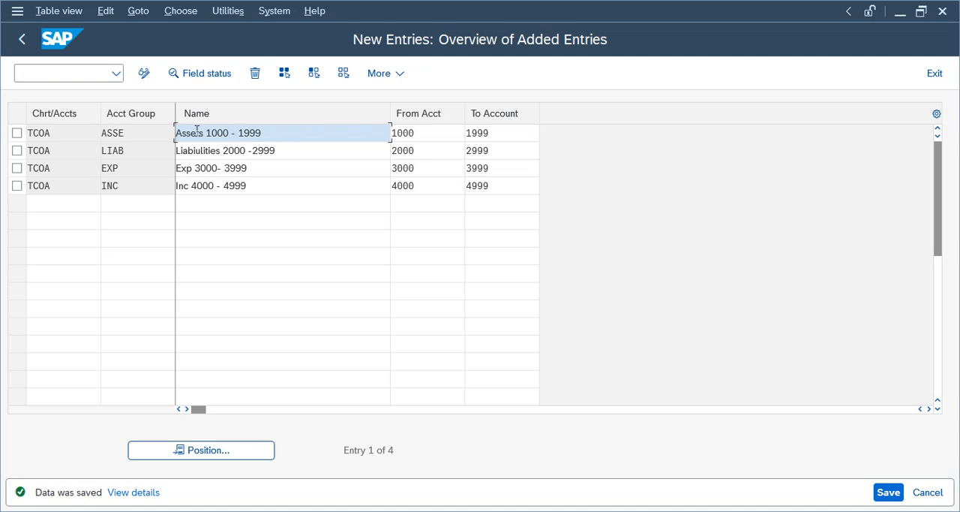
{"action": "left_click", "coordinate": [198, 170]}
{"action": "left_click", "coordinate": [198, 184]}
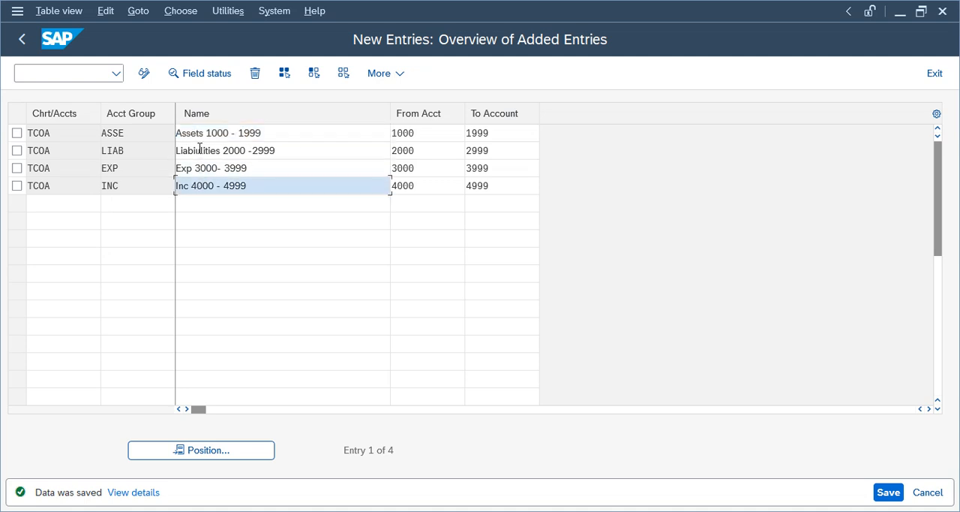
{"action": "left_click", "coordinate": [200, 151]}
{"action": "key", "text": "BackSpace"}
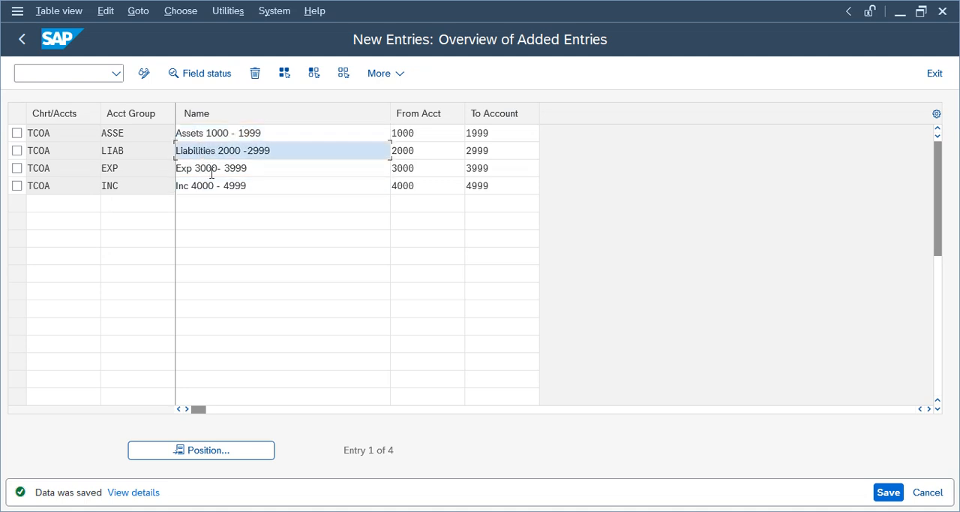
- Save the corrected TCOA account group names and open the Define Retained Earnings Account activity in the IMG
{"action": "left_click", "coordinate": [890, 491]}
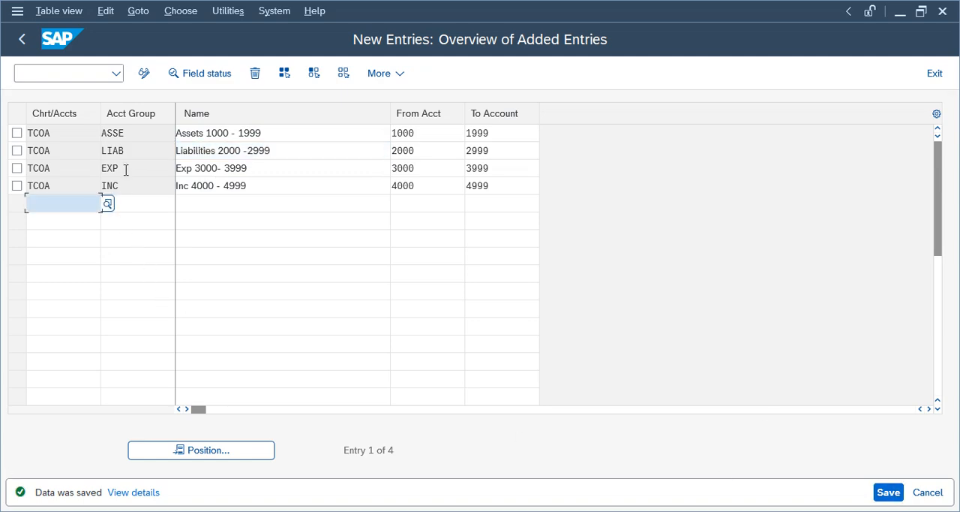
{"action": "left_click", "coordinate": [21, 37]}
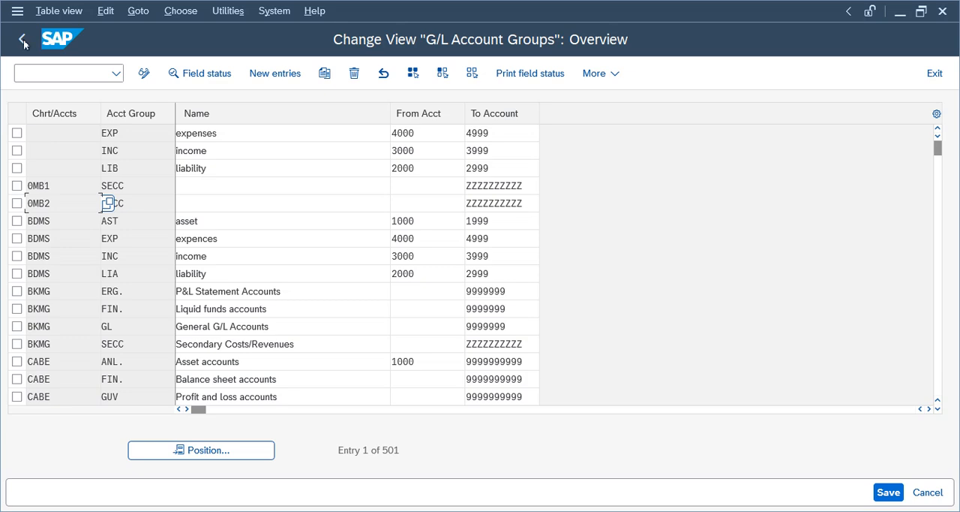
{"action": "left_click", "coordinate": [21, 39]}
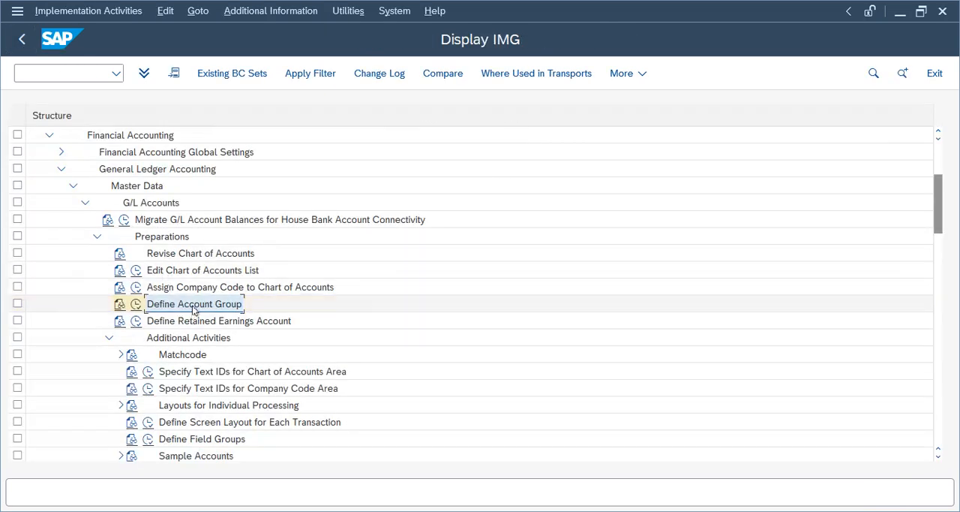
{"action": "double_click", "coordinate": [189, 321]}
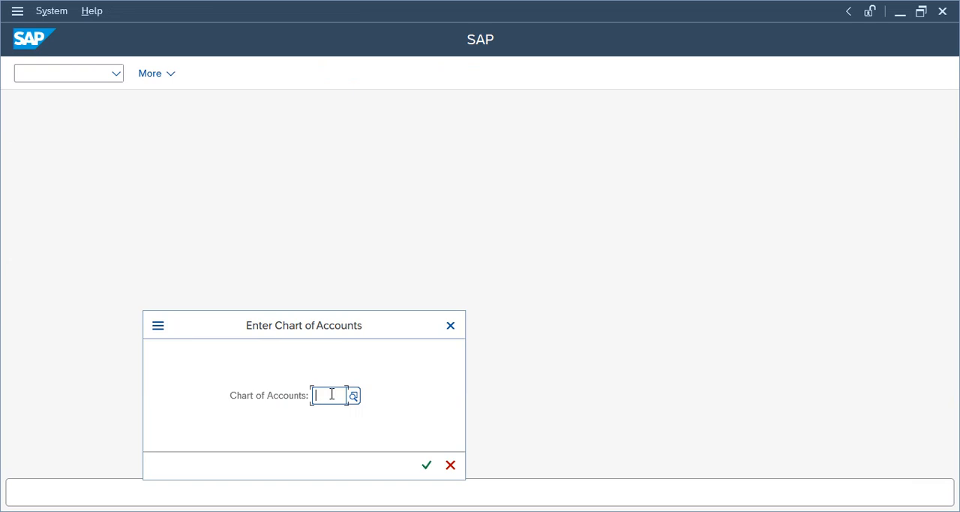
{"action": "type", "text": "TELU"}
{"action": "key", "text": "Return"}
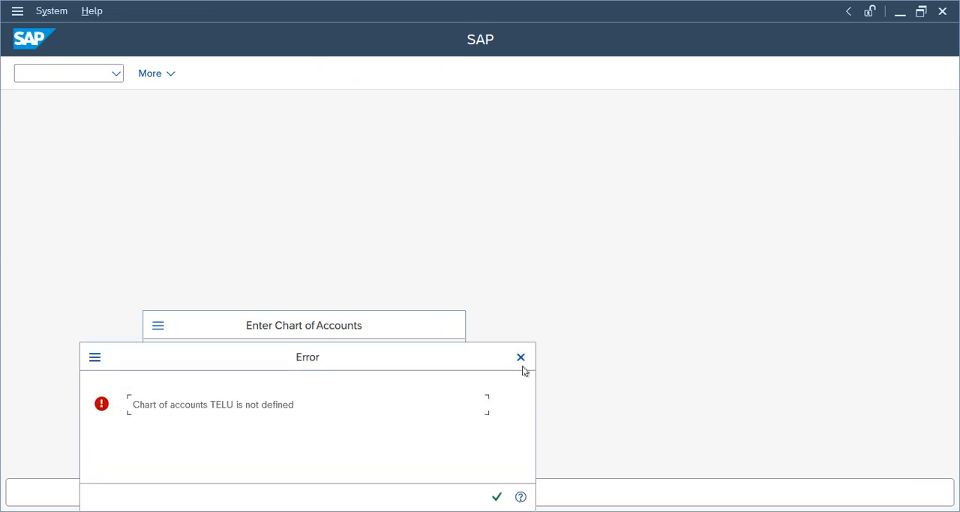
{"action": "left_click", "coordinate": [520, 358]}
{"action": "key", "text": "Delete"}
{"action": "key", "text": "Delete"}
{"action": "key", "text": "Delete"}
{"action": "key", "text": "Delete"}
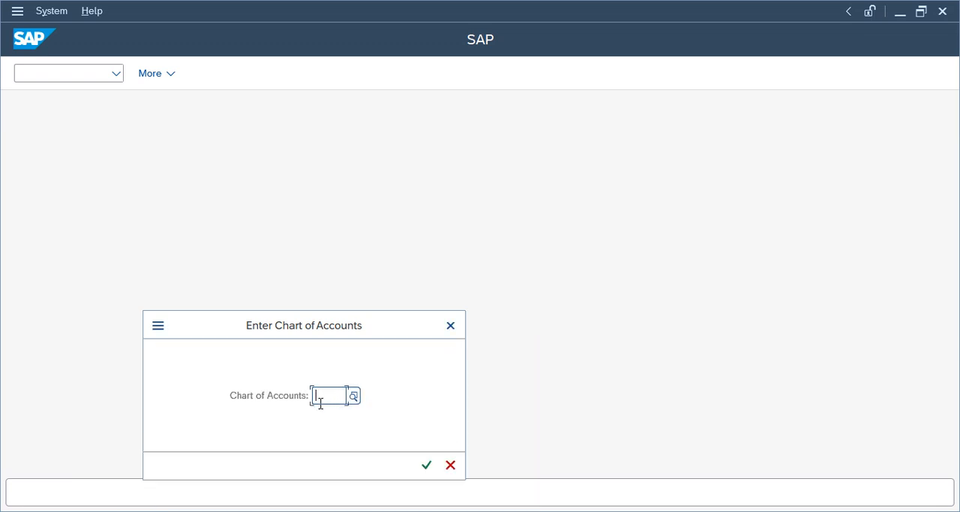
- Enter TCOA as the chart of accounts to maintain its retained earnings account assignment
{"action": "type", "text": "tcoa"}
{"action": "key", "text": "Return"}
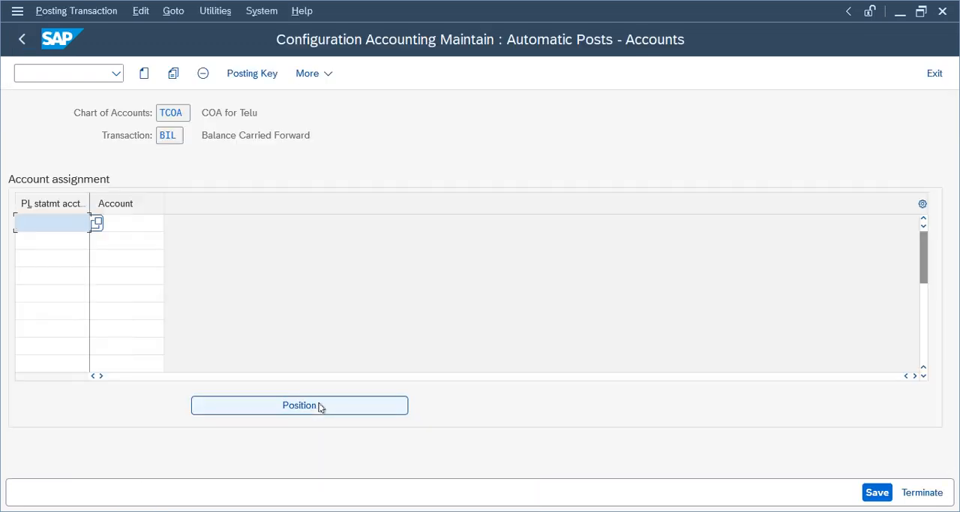
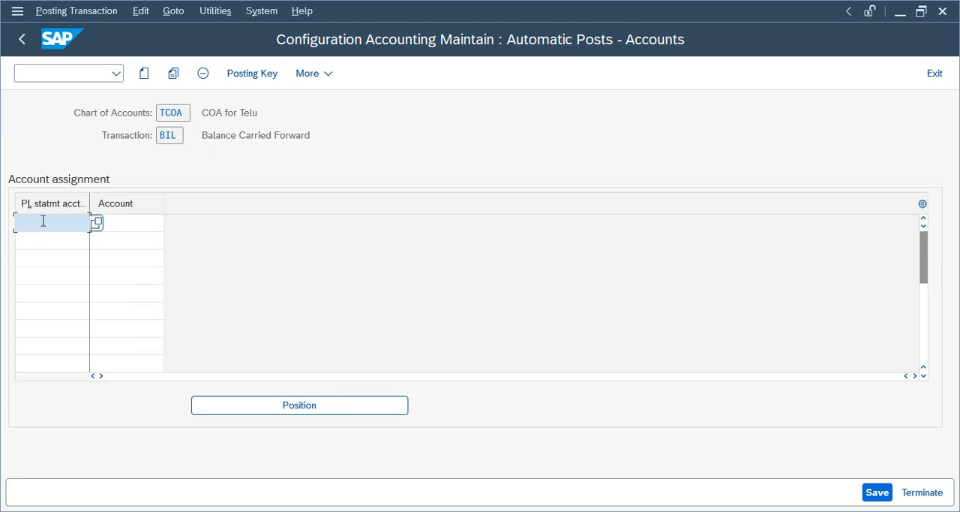
- Assign retained earnings account 2000 to P&L statement account type X and save it to the customizing request
{"action": "type", "text": "x"}
{"action": "key", "text": "Tab"}
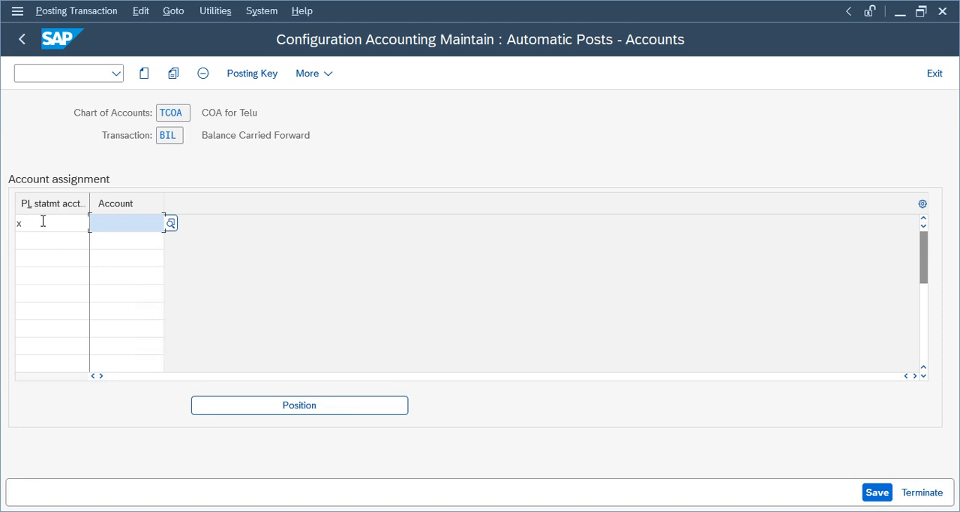
{"action": "type", "text": "2000"}
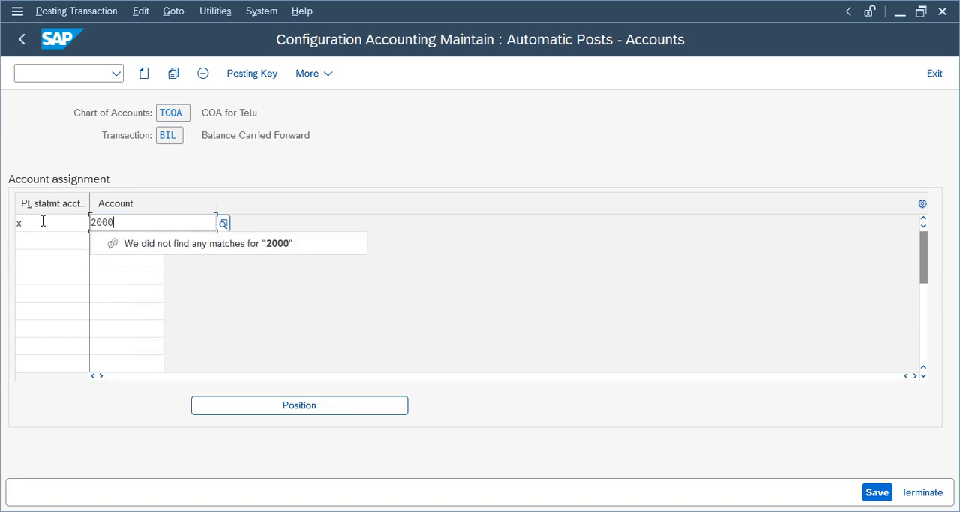
{"action": "key", "text": "Return"}
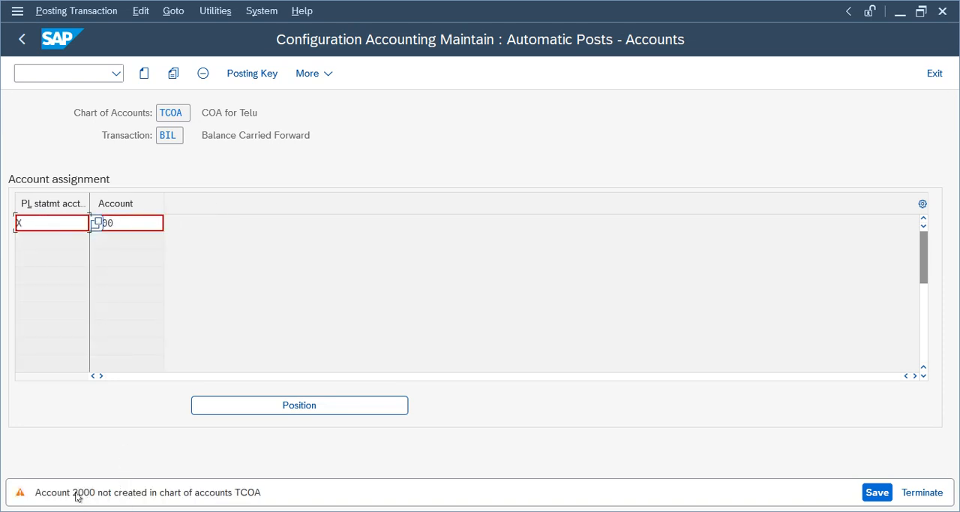
{"action": "key", "text": "Return"}
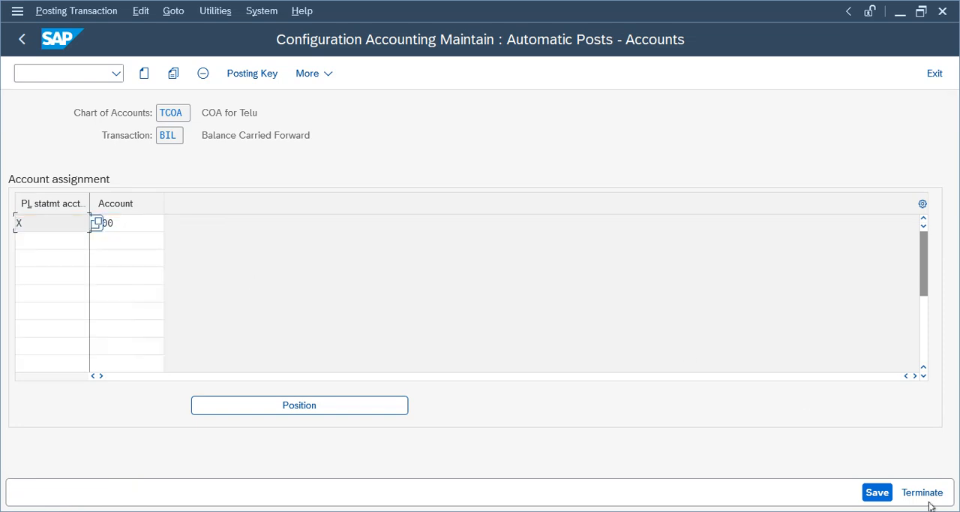
{"action": "left_click", "coordinate": [878, 492]}
{"action": "left_click", "coordinate": [372, 326]}
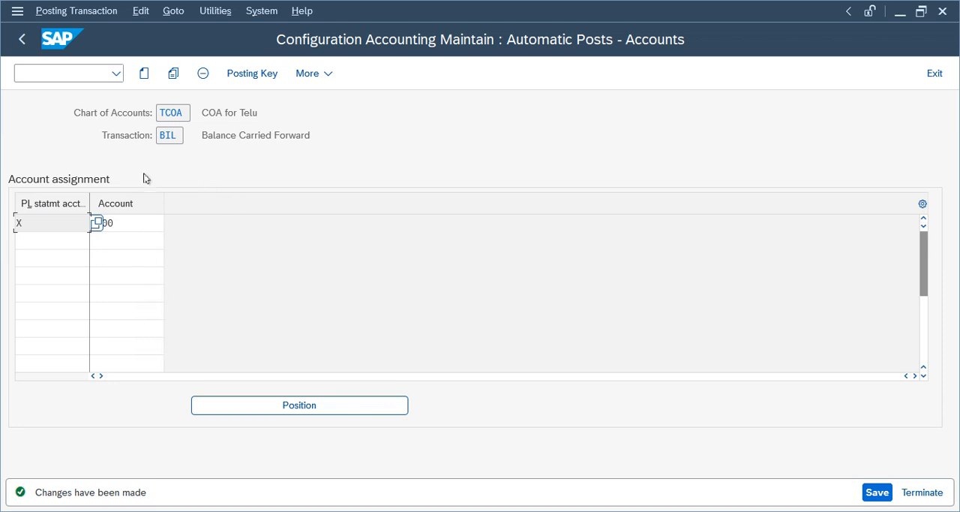
{"action": "left_click_drag", "start_coordinate": [201, 135], "coordinate": [326, 132]}
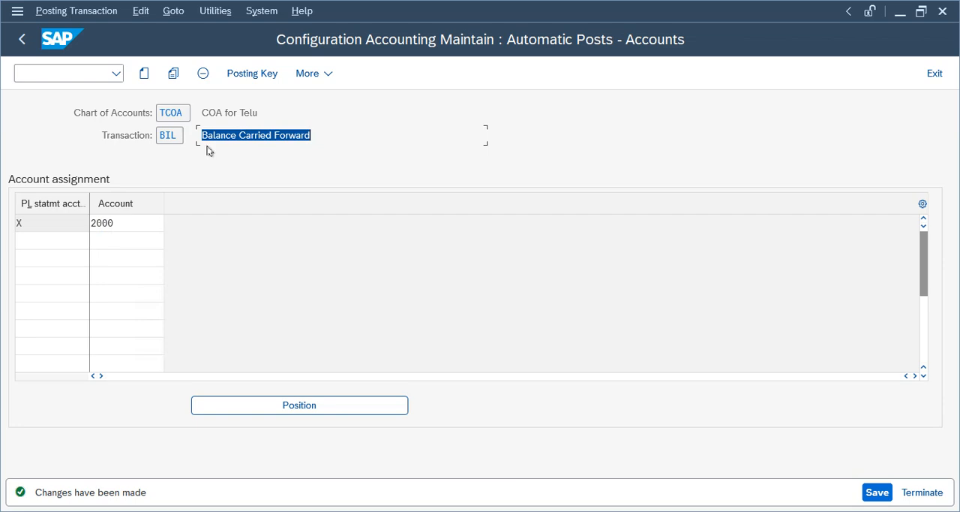
{"action": "left_click_drag", "start_coordinate": [202, 134], "coordinate": [321, 137]}
{"action": "left_click_drag", "start_coordinate": [207, 135], "coordinate": [416, 134]}
{"action": "left_click_drag", "start_coordinate": [312, 136], "coordinate": [127, 135]}
- Return to the IMG structure and collapse the General Ledger Accounting branch
{"action": "left_click", "coordinate": [20, 43]}
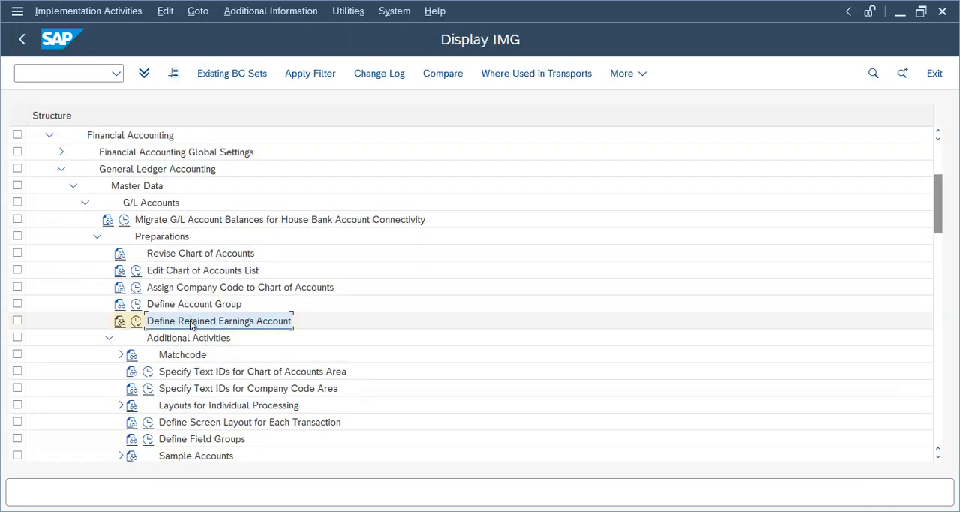
{"action": "left_click", "coordinate": [97, 236]}
{"action": "left_click", "coordinate": [85, 202]}
{"action": "left_click", "coordinate": [73, 185]}
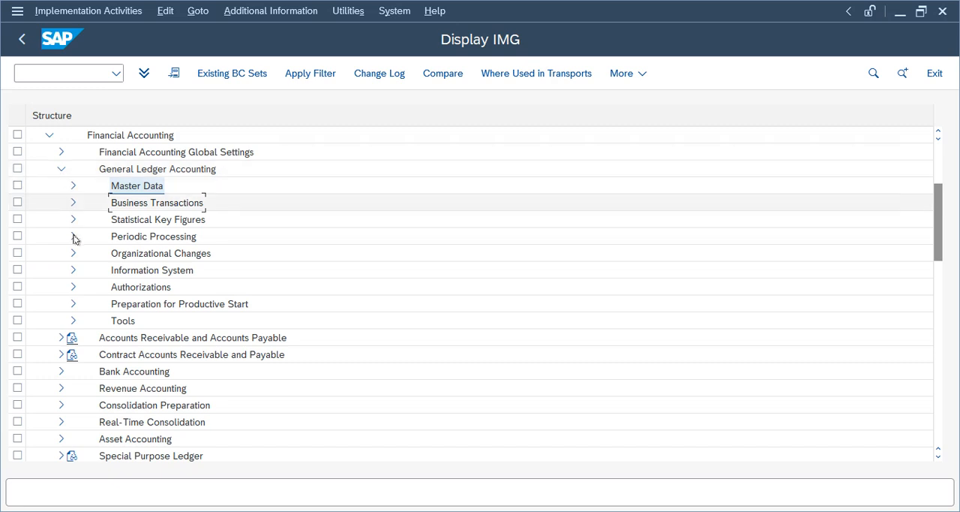
{"action": "left_click", "coordinate": [61, 168]}
- Open the Define Accounting Principles activity for Parallel Accounting within the Ledgers section of Financial Accounting Global Settings
{"action": "left_click", "coordinate": [61, 152]}
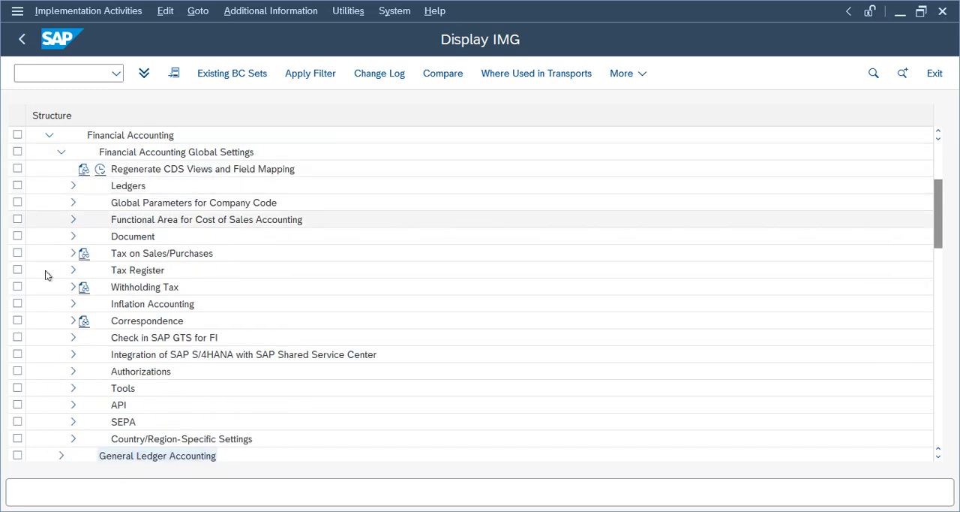
{"action": "left_click", "coordinate": [129, 237]}
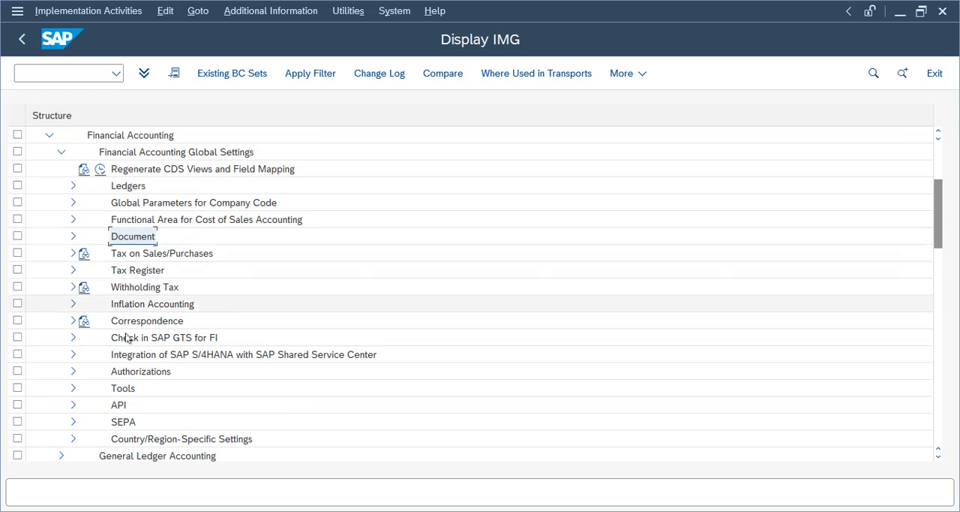
{"action": "left_click", "coordinate": [72, 187]}
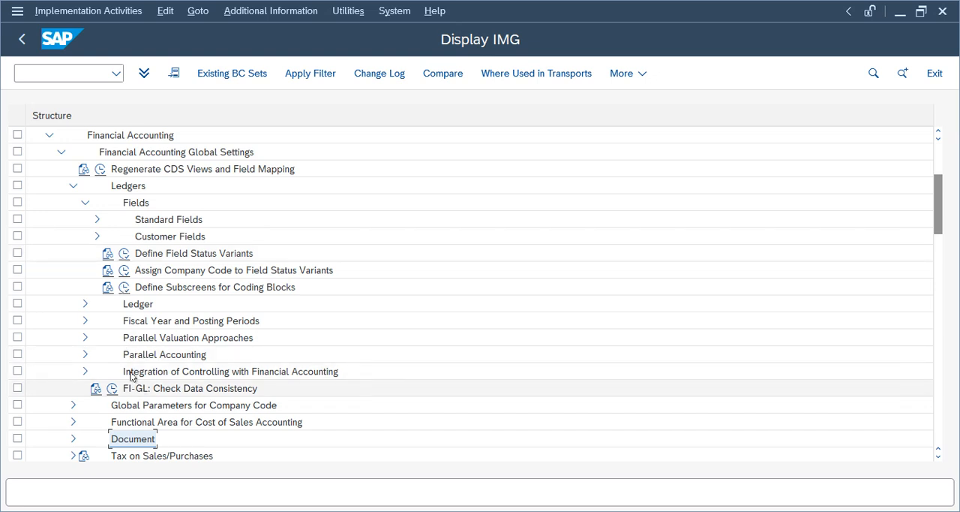
{"action": "left_click", "coordinate": [85, 354]}
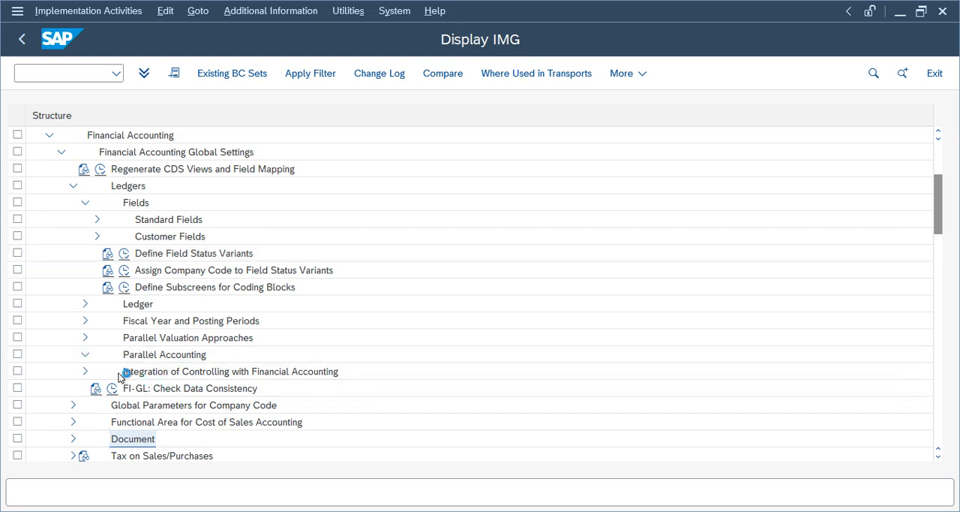
{"action": "left_click", "coordinate": [126, 374]}
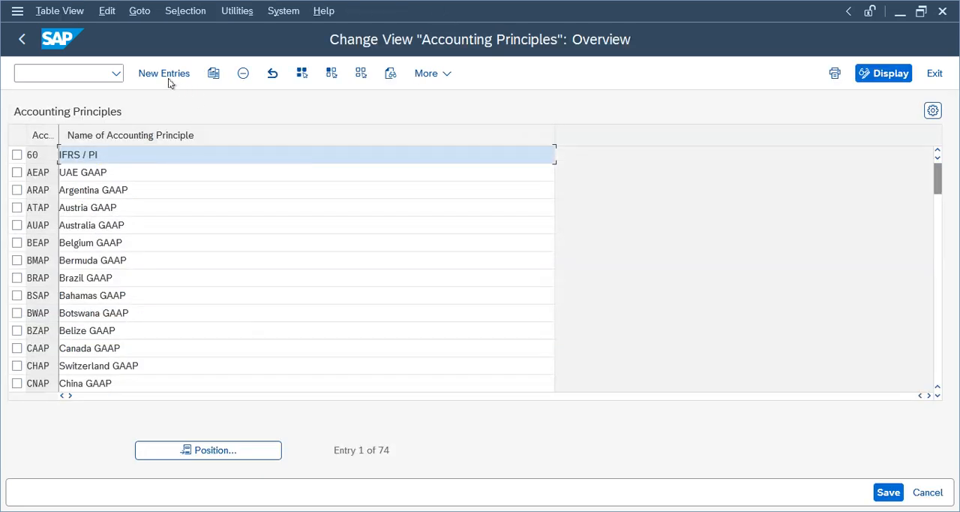
- Create a new accounting principle entry with code TIAS and name IAS
{"action": "left_click", "coordinate": [167, 75]}
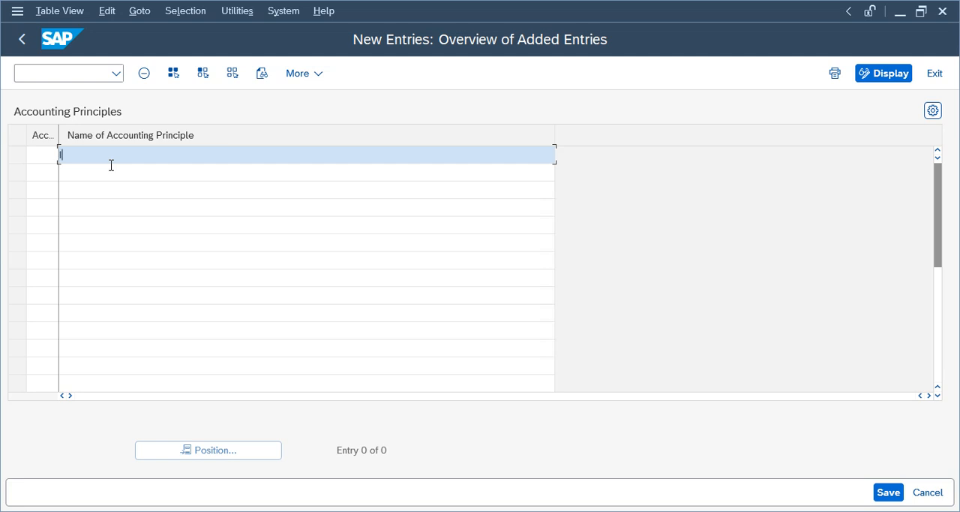
{"action": "type", "text": "IAS"}
{"action": "left_click", "coordinate": [116, 172]}
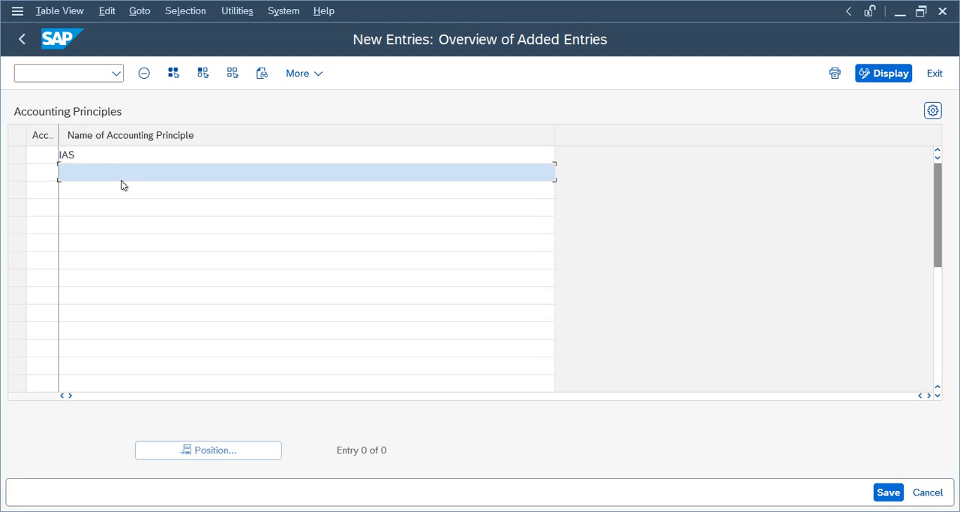
{"action": "left_click", "coordinate": [118, 159]}
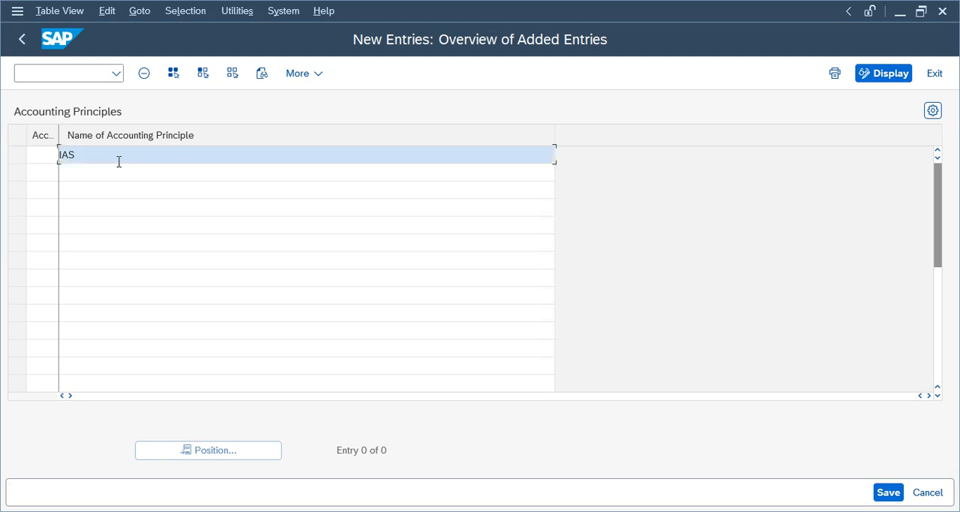
{"action": "left_click", "coordinate": [34, 156]}
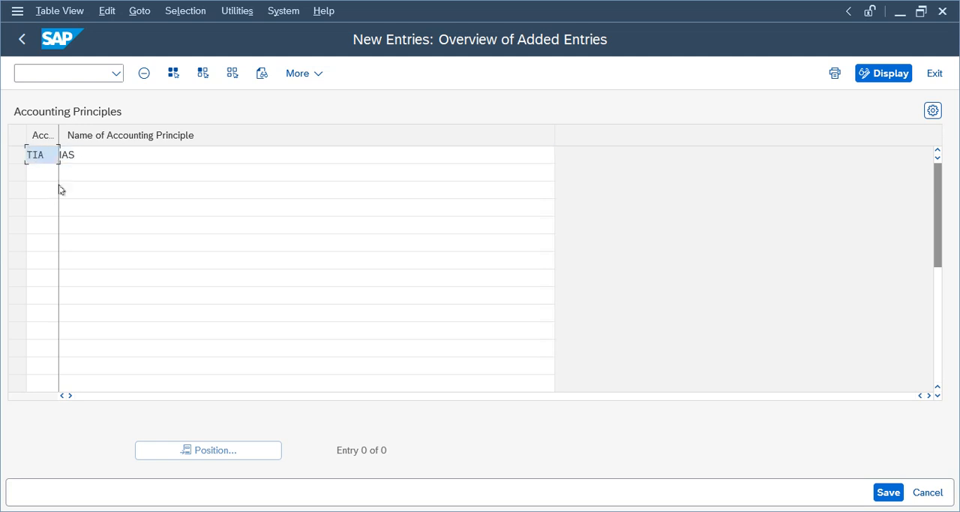
- Add a second accounting principle with code TUSG and name "Telus Group GAAP"
{"action": "left_click", "coordinate": [54, 174]}
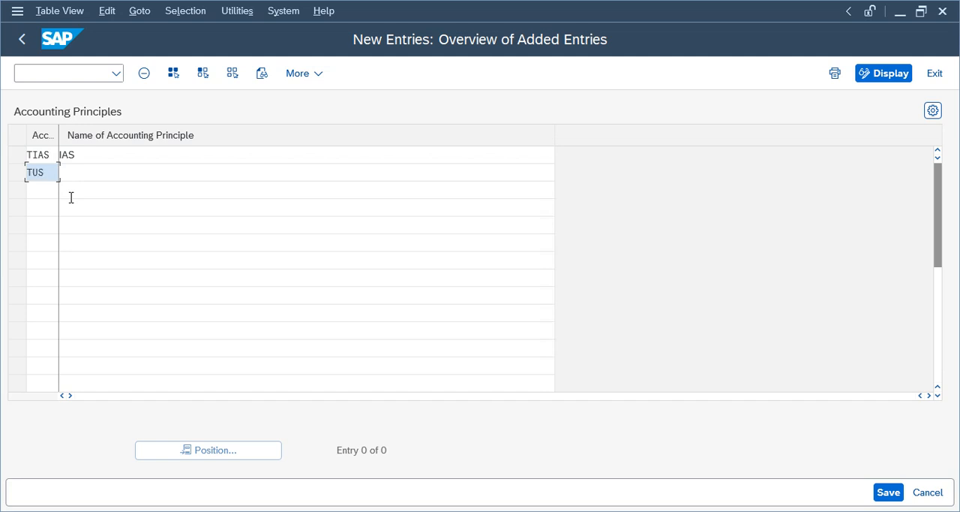
{"action": "left_click", "coordinate": [113, 176]}
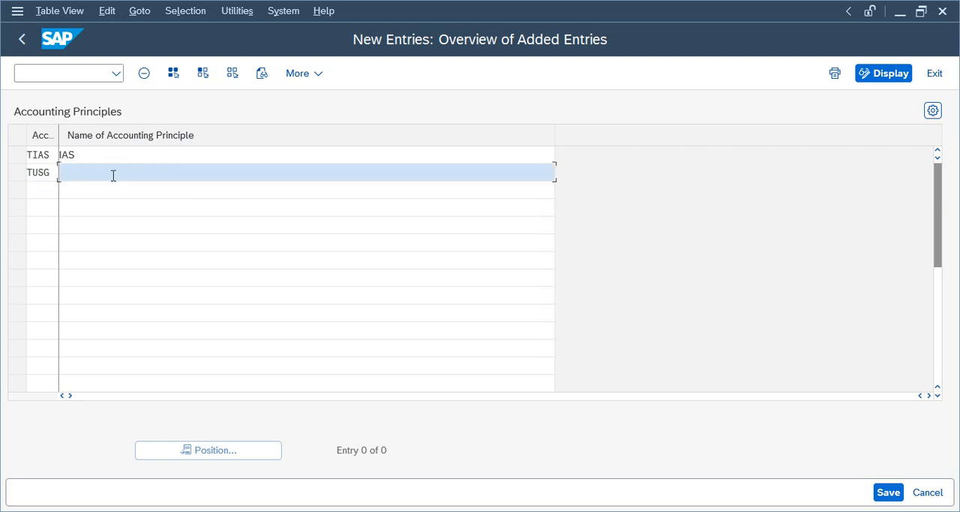
{"action": "type", "text": "Telus Group GAAP"}
- Change the TIAS principle's name to "Telus IAS" and save both accounting principles to the Telus Group customizing request
{"action": "left_click", "coordinate": [109, 156]}
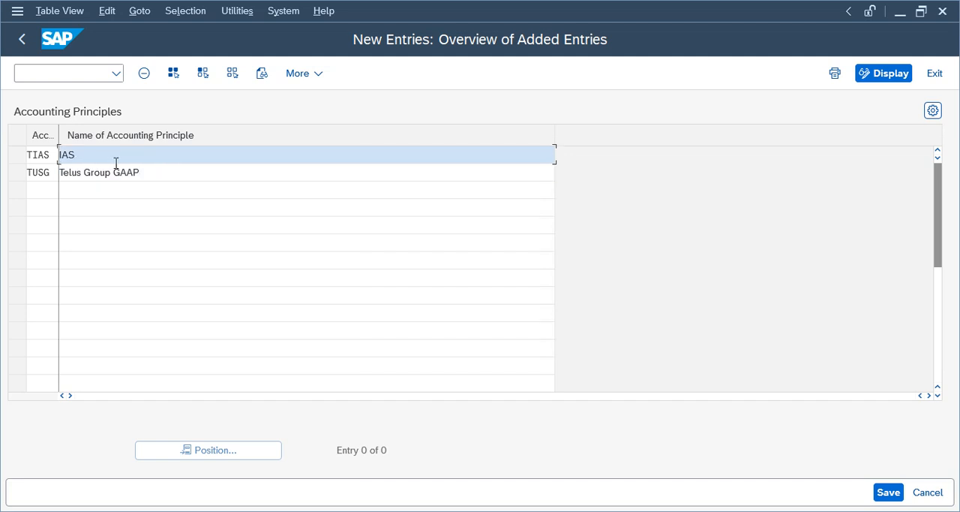
{"action": "key", "text": "BackSpace"}
{"action": "key", "text": "BackSpace"}
{"action": "type", "text": "Tek"}
{"action": "key", "text": "BackSpace"}
{"action": "key", "text": "BackSpace"}
{"action": "type", "text": "elus"}
{"action": "left_click", "coordinate": [888, 492]}
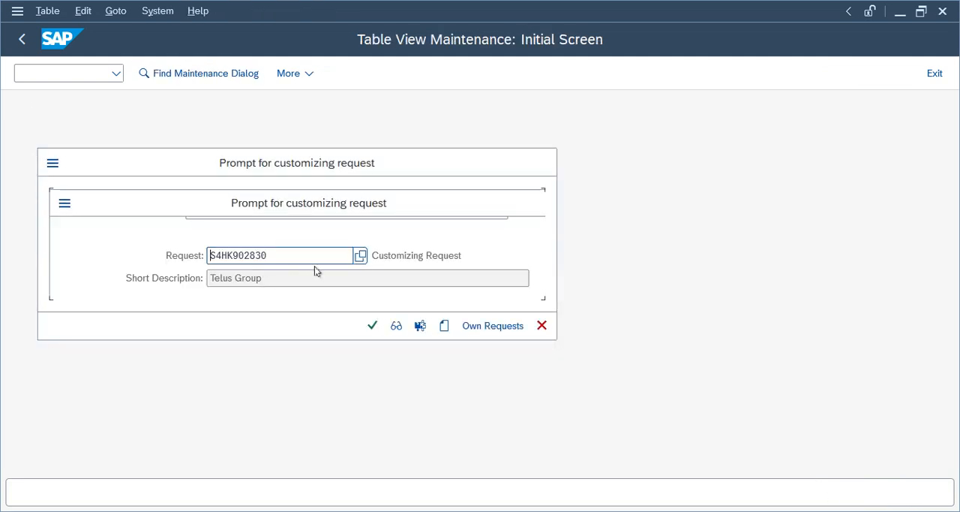
{"action": "left_click", "coordinate": [372, 325]}
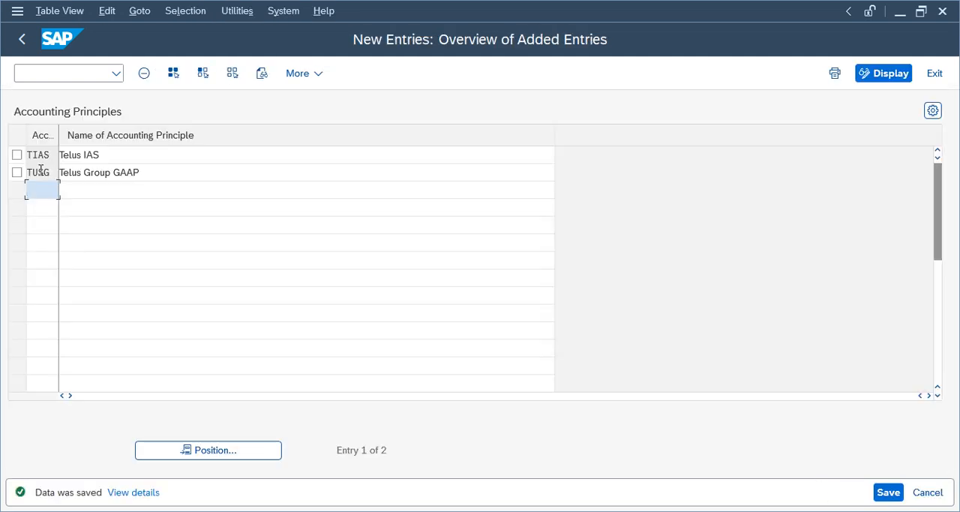
{"action": "left_click", "coordinate": [40, 155]}
{"action": "left_click", "coordinate": [40, 184]}
{"action": "left_click", "coordinate": [36, 155]}
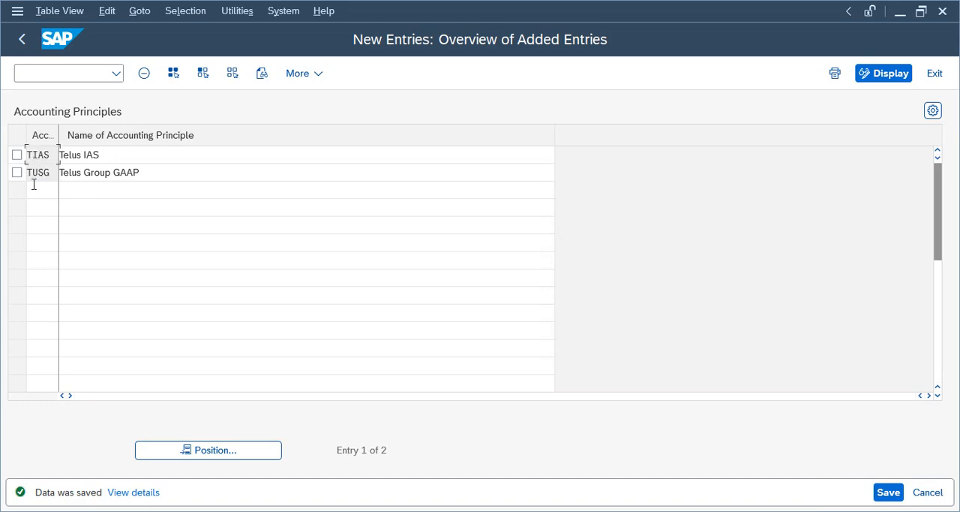
{"action": "left_click", "coordinate": [36, 175]}
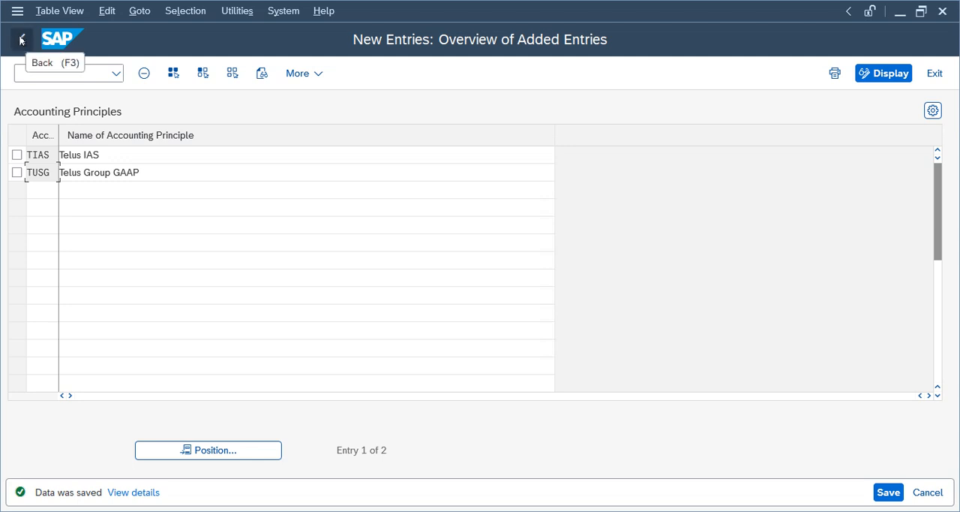
{"action": "left_click_drag", "start_coordinate": [32, 173], "coordinate": [54, 156]}
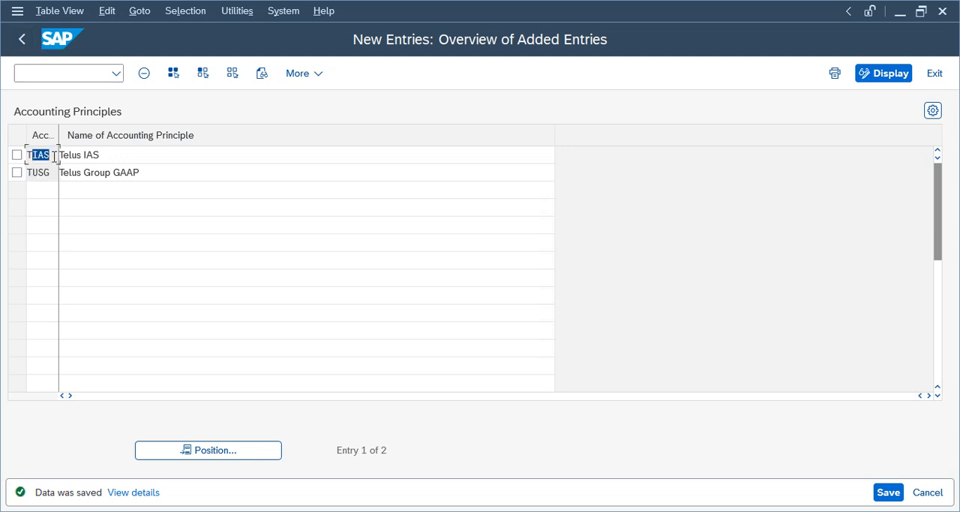
{"action": "left_click", "coordinate": [32, 154]}
- Return to the IMG and open the ledger settings from the Ledger node, acknowledging the company code warning and consistency check messages
{"action": "left_click", "coordinate": [22, 39]}
{"action": "left_click", "coordinate": [24, 39]}
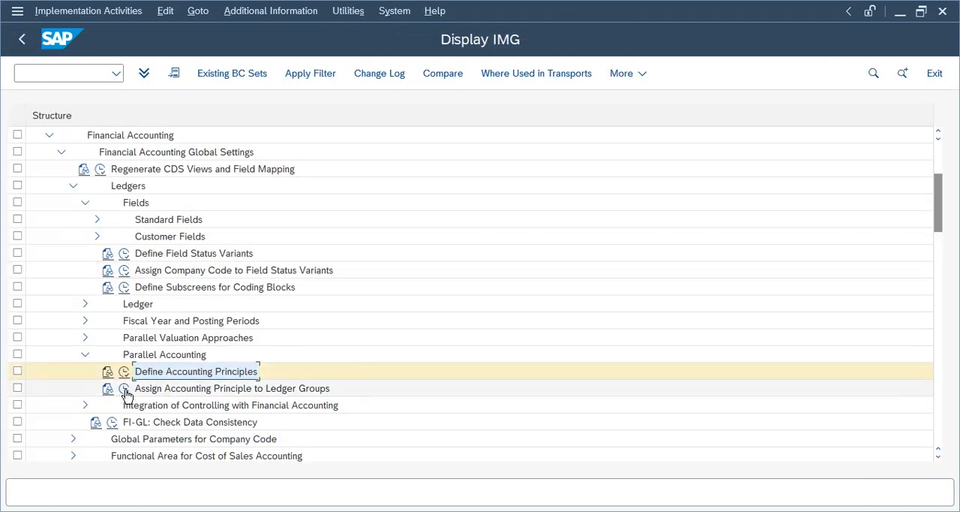
{"action": "left_click", "coordinate": [163, 391]}
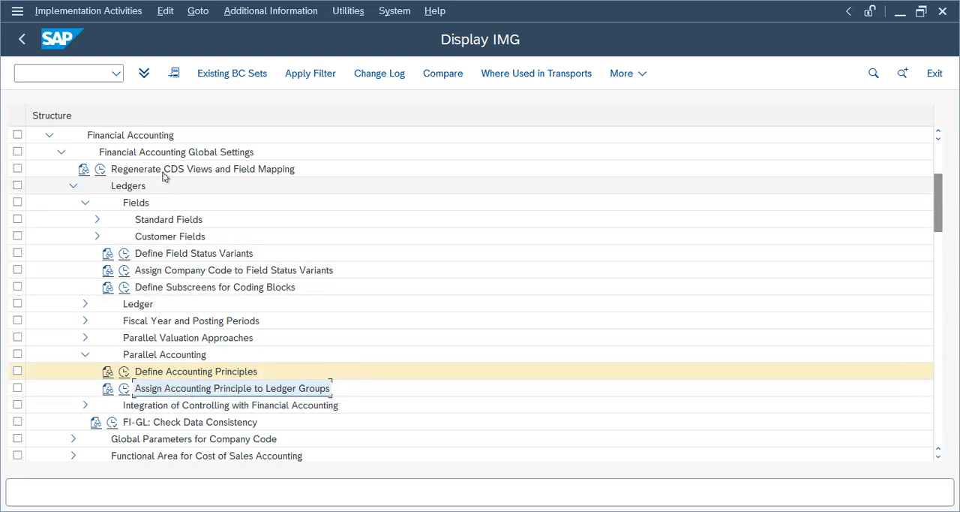
{"action": "left_click", "coordinate": [85, 303]}
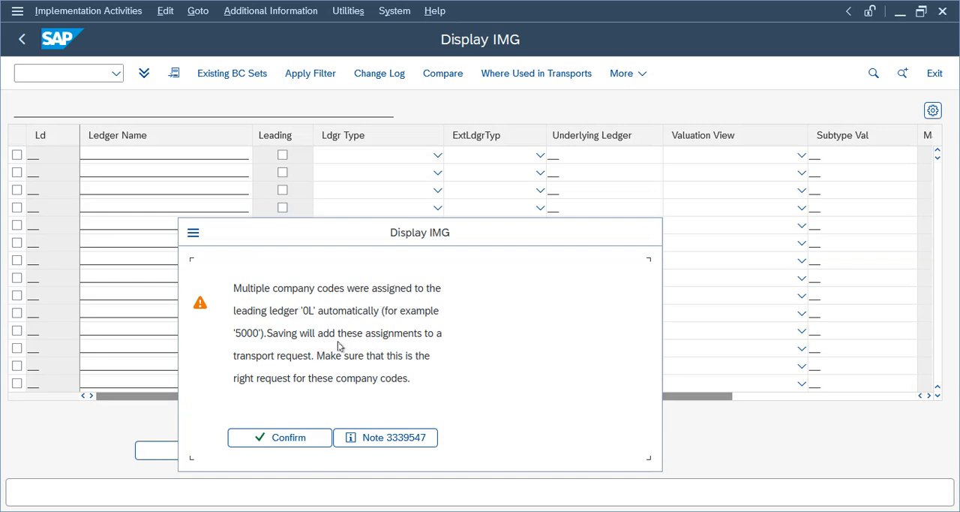
{"action": "left_click", "coordinate": [292, 445]}
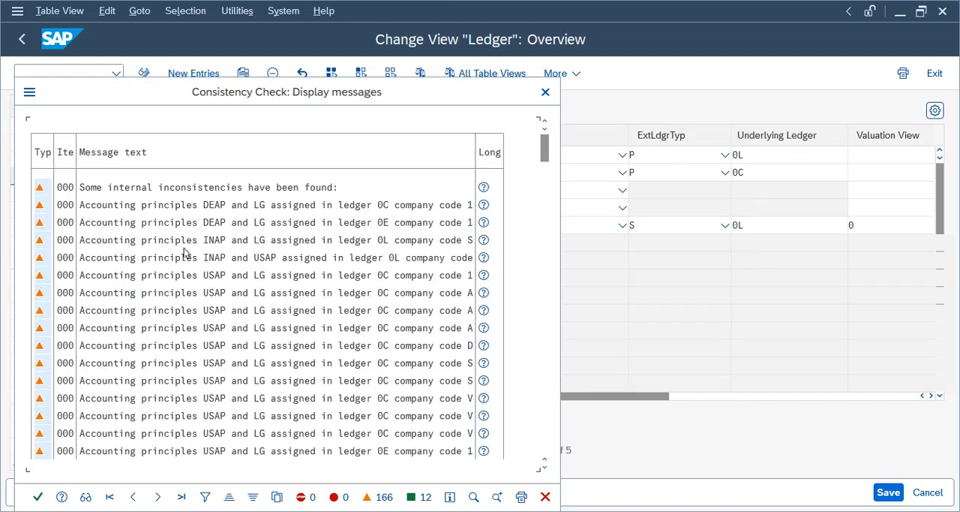
{"action": "left_click", "coordinate": [37, 497]}
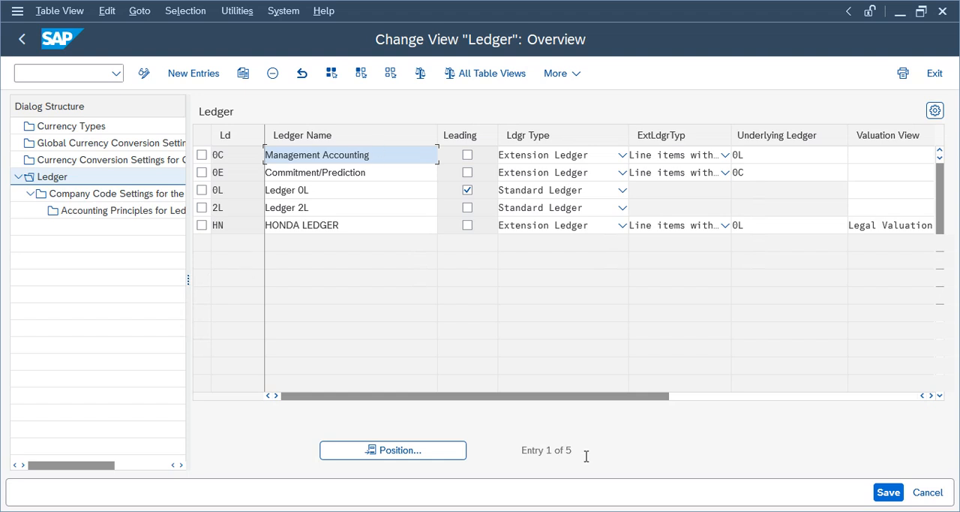
- Open the company code settings for ledger 0L and close the consistency check messages
{"action": "left_click", "coordinate": [201, 190]}
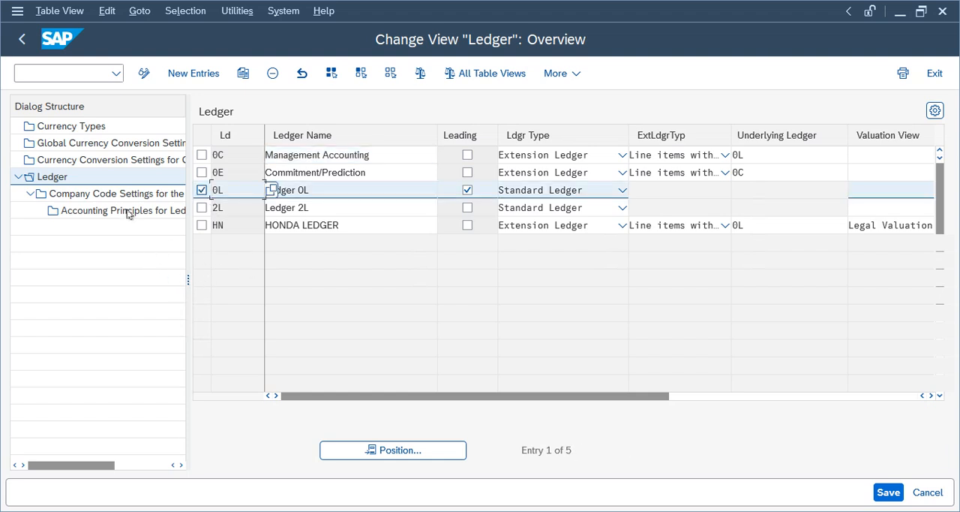
{"action": "left_click", "coordinate": [127, 195]}
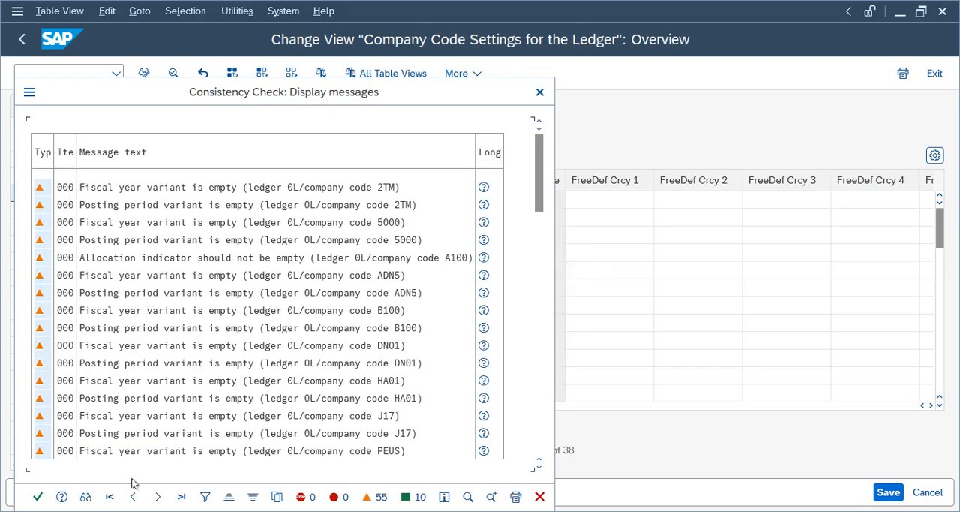
{"action": "left_click", "coordinate": [37, 496]}
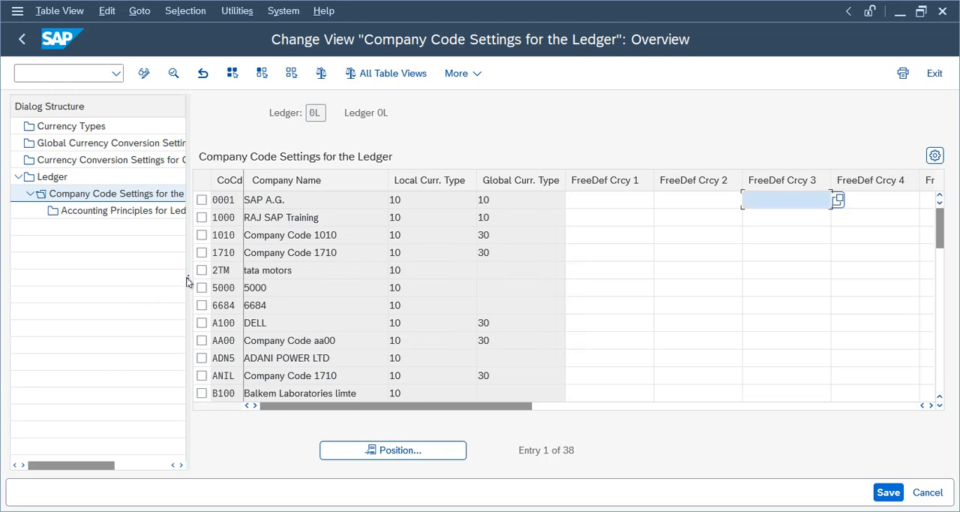
- Open a new GUI window, examine the entry for client 100 in the Clients overview, and return to the ledger 0L company code settings
{"action": "left_click", "coordinate": [16, 15]}
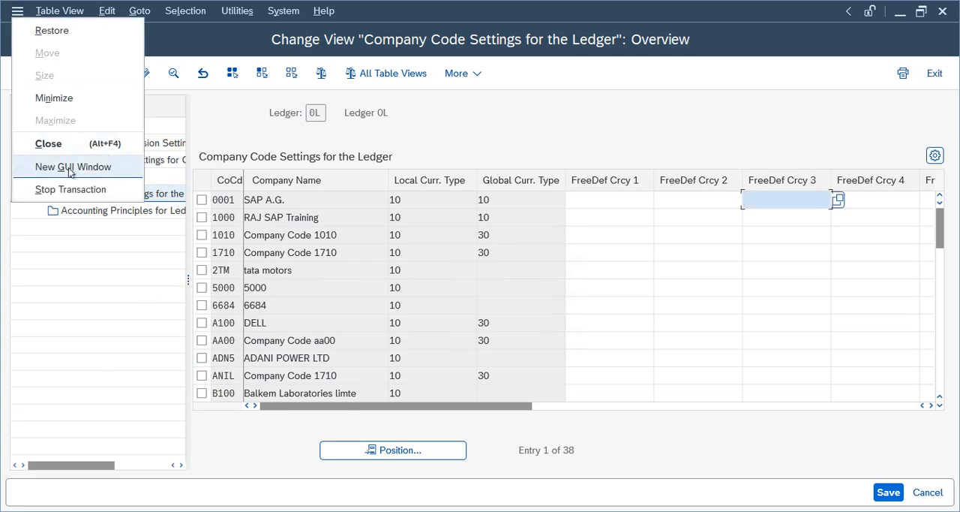
{"action": "left_click", "coordinate": [98, 167]}
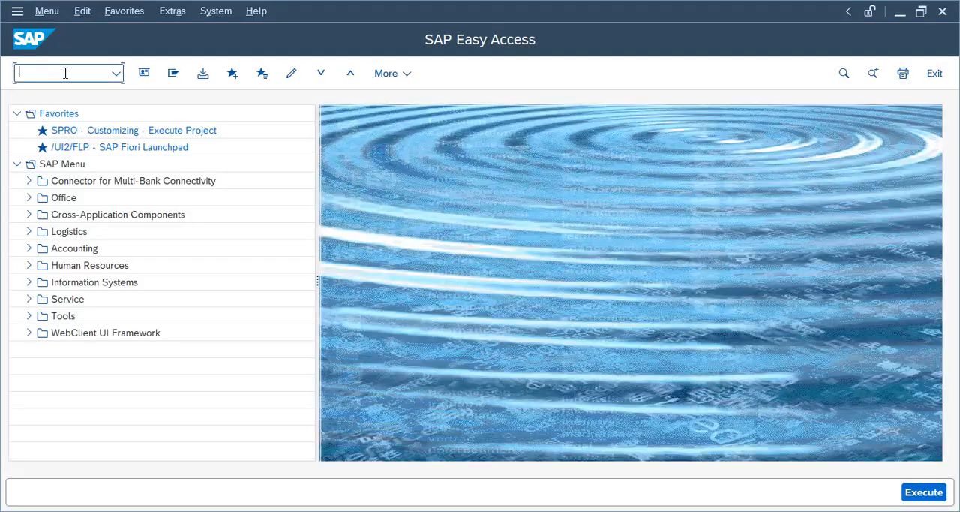
{"action": "key", "text": "Return"}
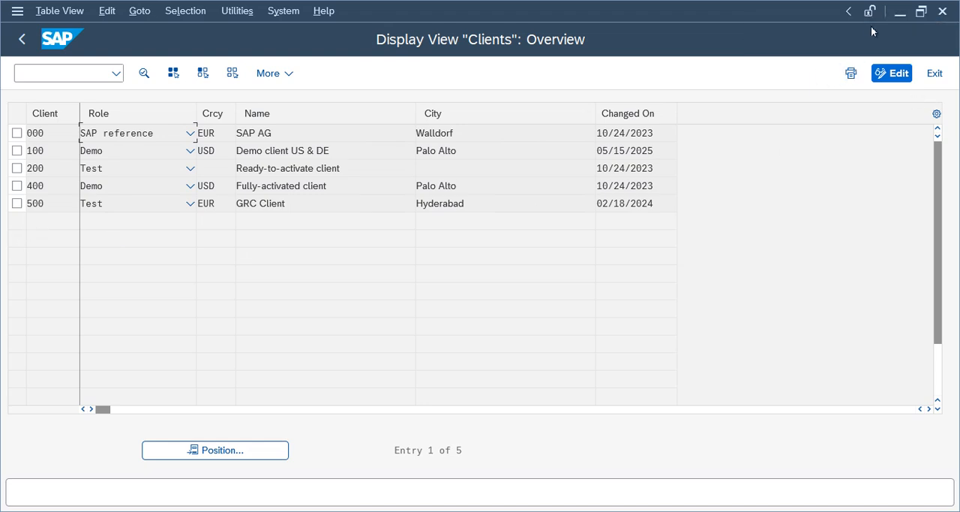
{"action": "left_click", "coordinate": [849, 10]}
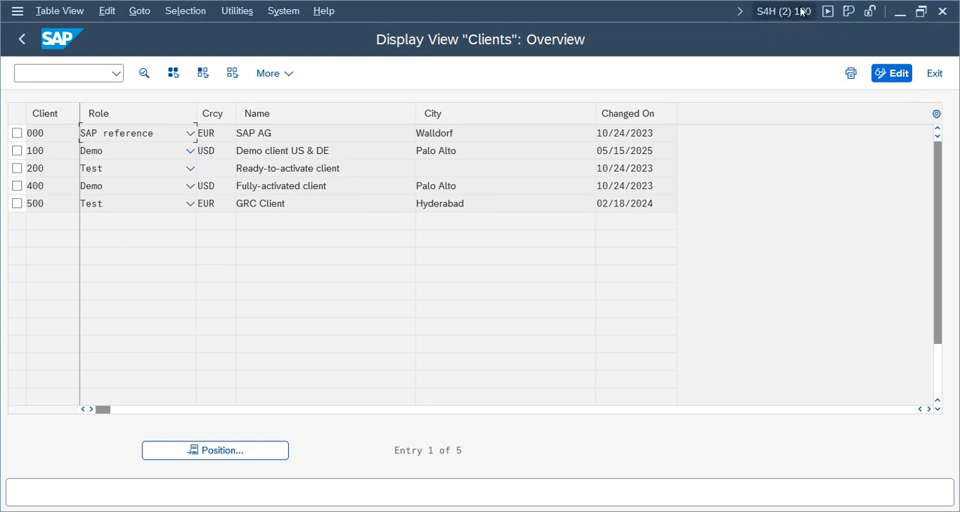
{"action": "left_click", "coordinate": [16, 150]}
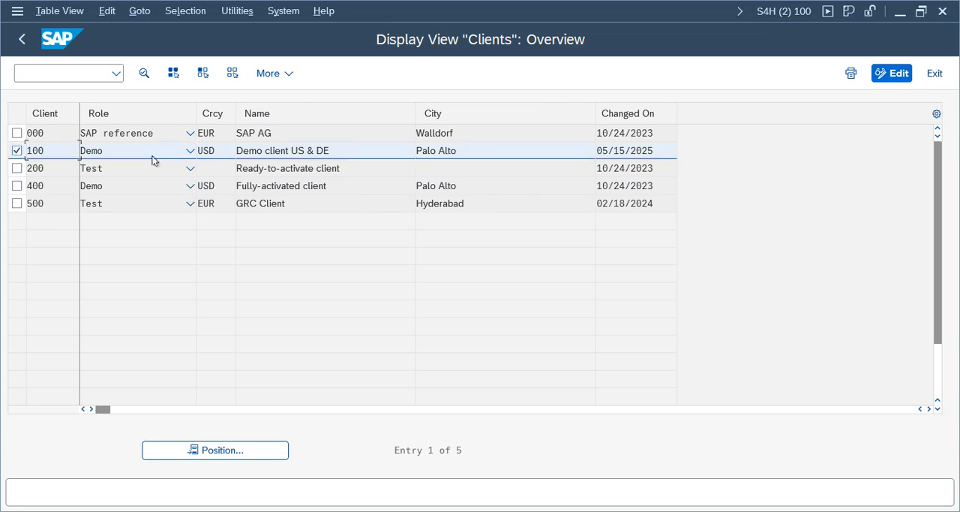
{"action": "left_click", "coordinate": [135, 152]}
{"action": "left_click", "coordinate": [218, 153]}
{"action": "left_click", "coordinate": [10, 39]}
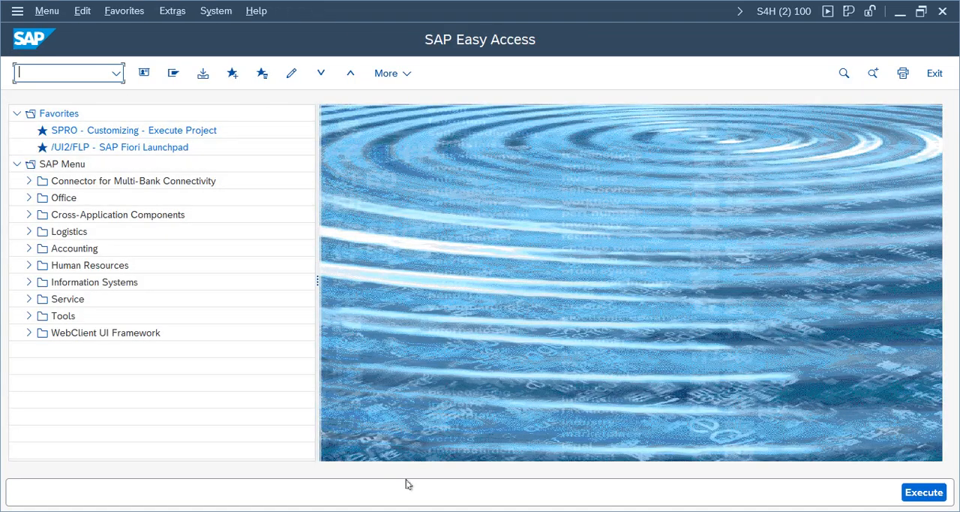
{"action": "left_click", "coordinate": [397, 459]}
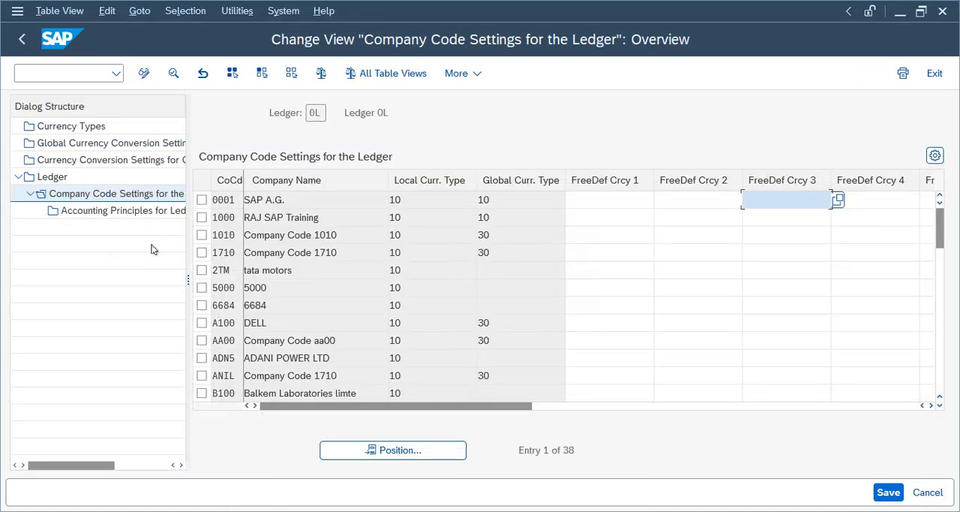
- Locate company code TELU in the company code settings for ledger 0L
{"action": "double_click", "coordinate": [316, 112]}
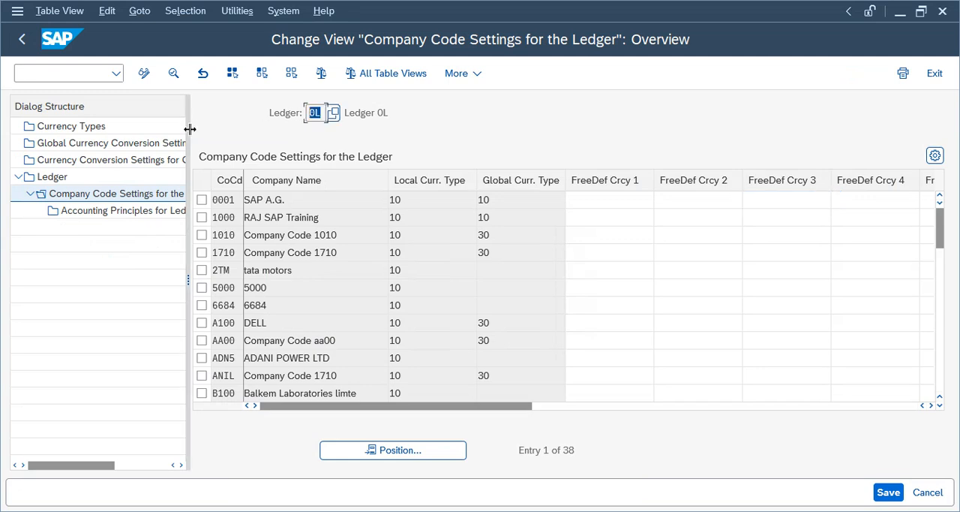
{"action": "left_click", "coordinate": [377, 450]}
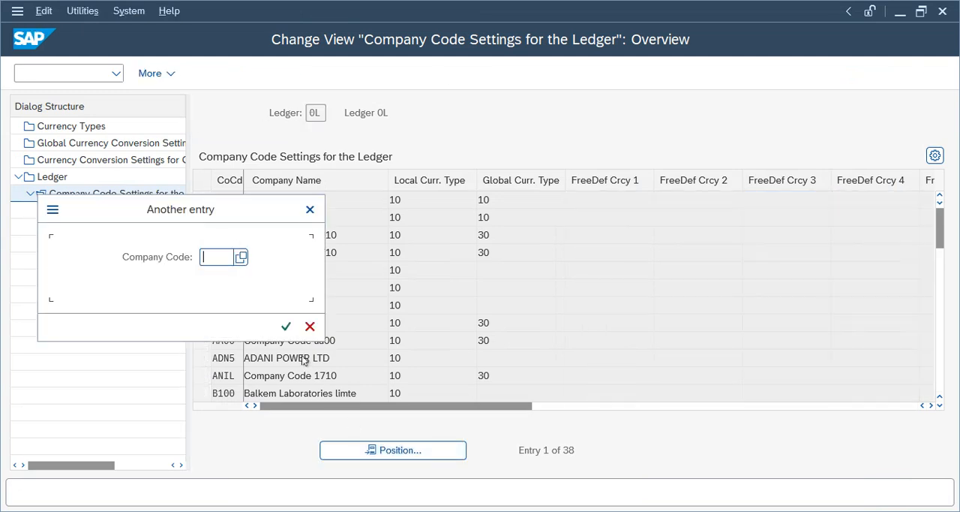
{"action": "type", "text": "telu"}
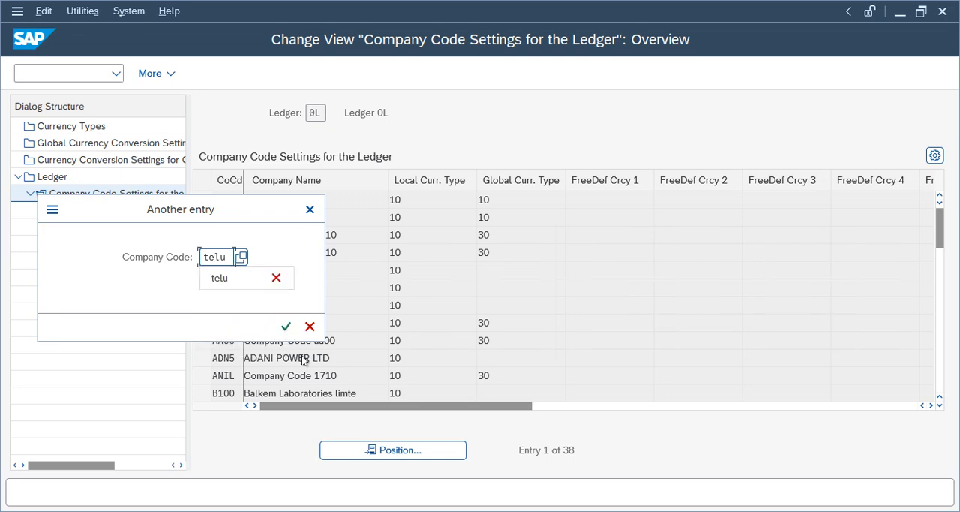
{"action": "key", "text": "Return"}
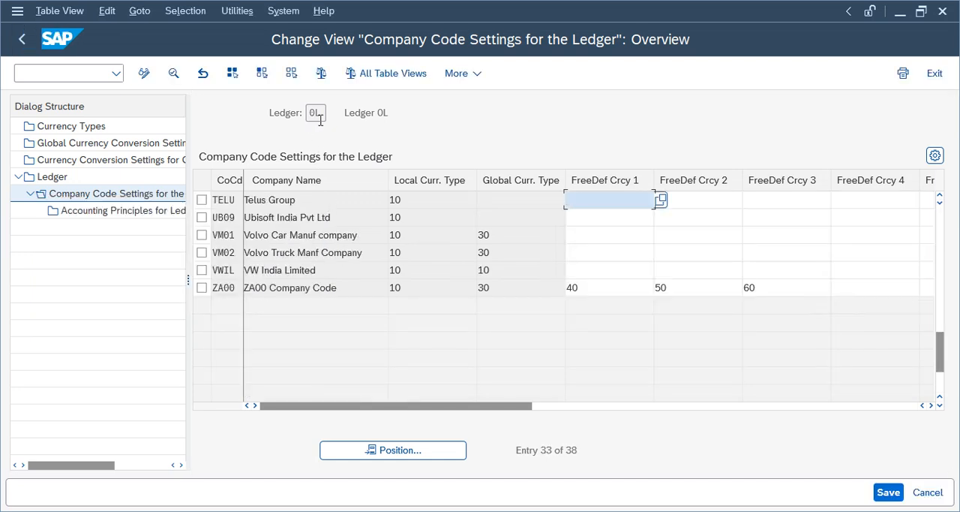
{"action": "left_click", "coordinate": [314, 112]}
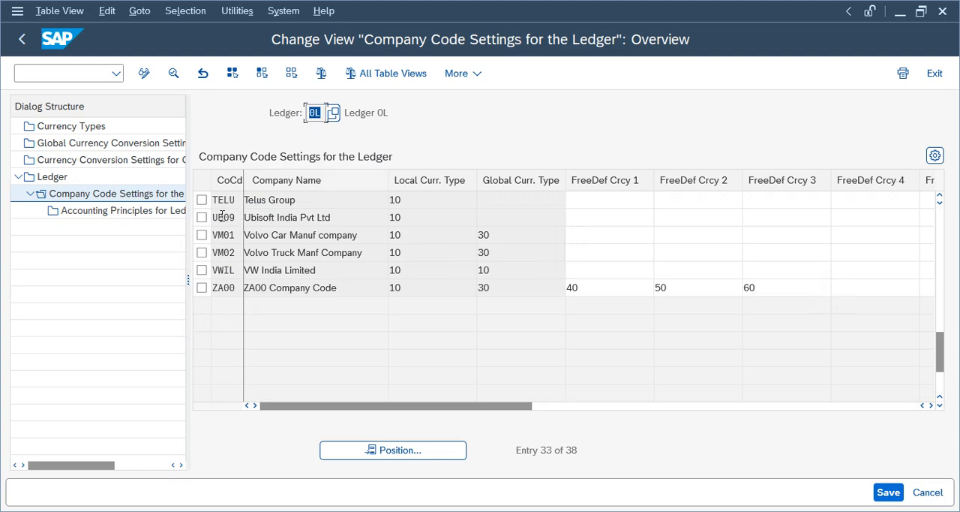
{"action": "left_click", "coordinate": [304, 199]}
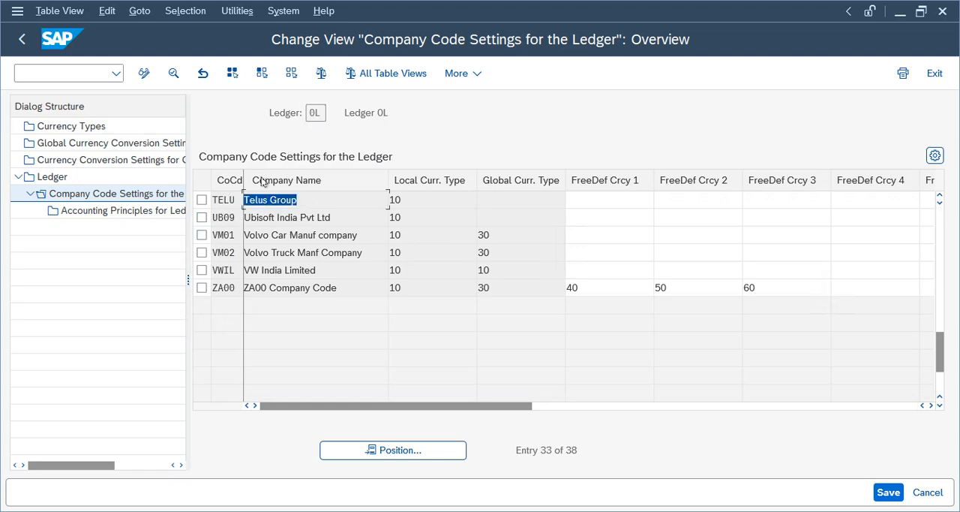
{"action": "left_click", "coordinate": [314, 113]}
- Select the TELU entry, open its detailed ledger settings, and acknowledge the consistency check messages
{"action": "left_click", "coordinate": [201, 199]}
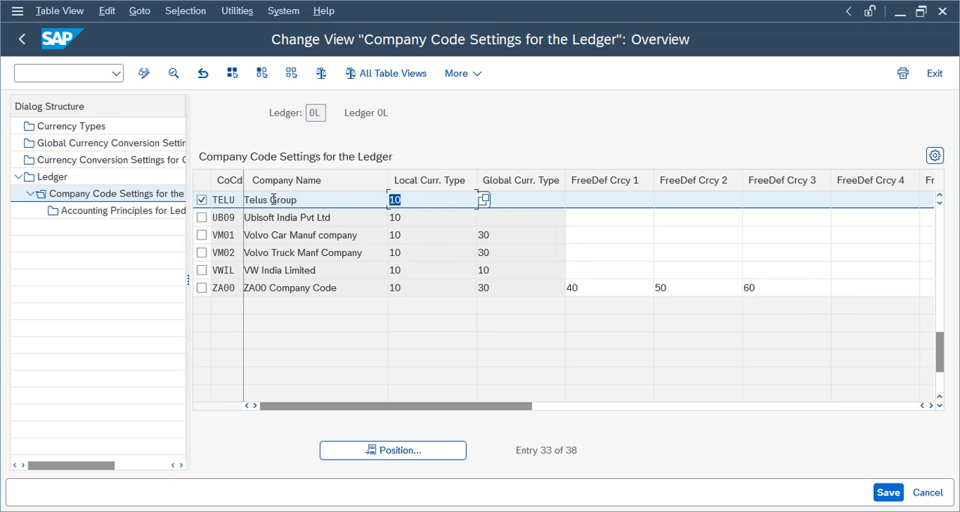
{"action": "double_click", "coordinate": [273, 198]}
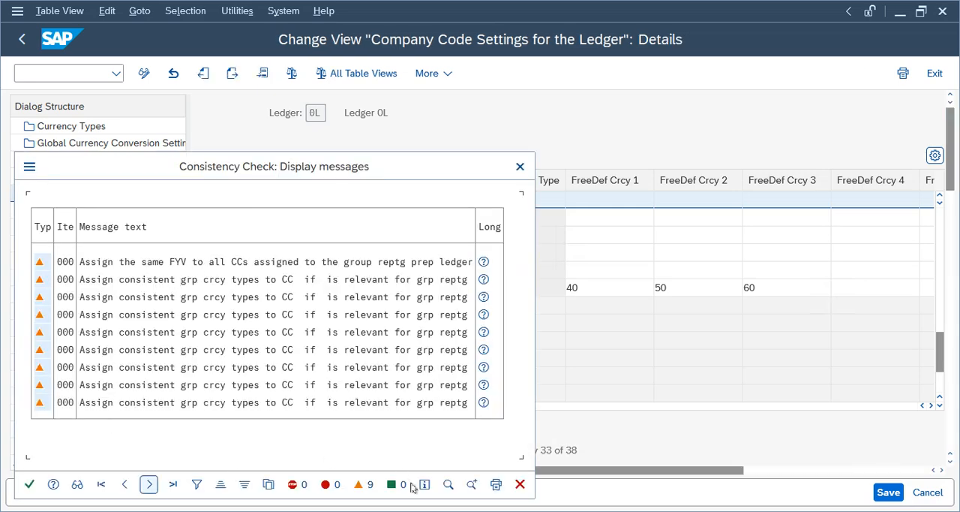
{"action": "left_click", "coordinate": [29, 484]}
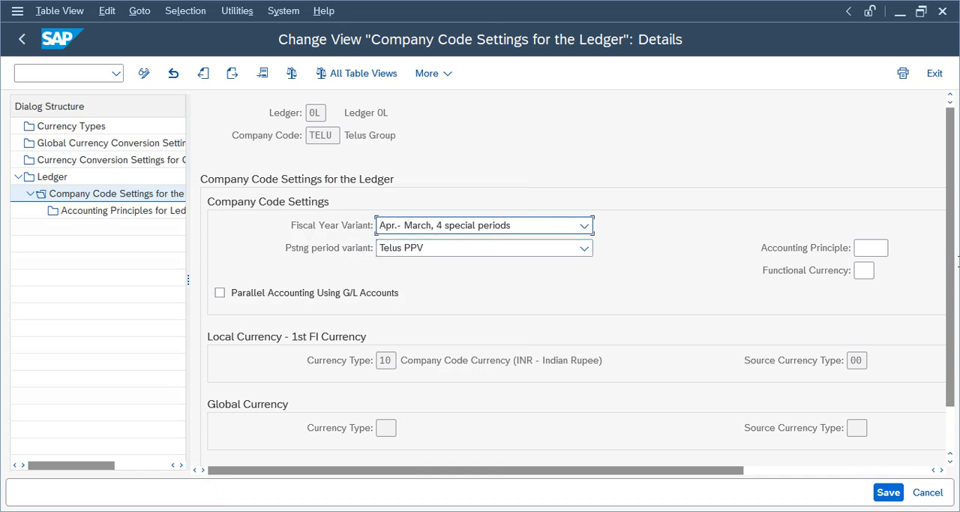
- Add accounting principle TUSG as a new entry for ledger 0L and company code TELU
{"action": "left_click", "coordinate": [133, 211]}
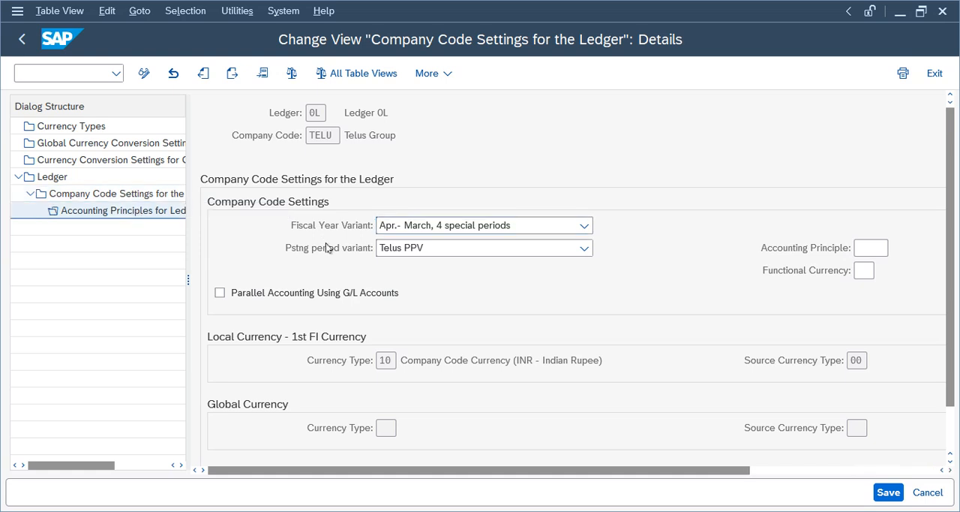
{"action": "left_click", "coordinate": [175, 74]}
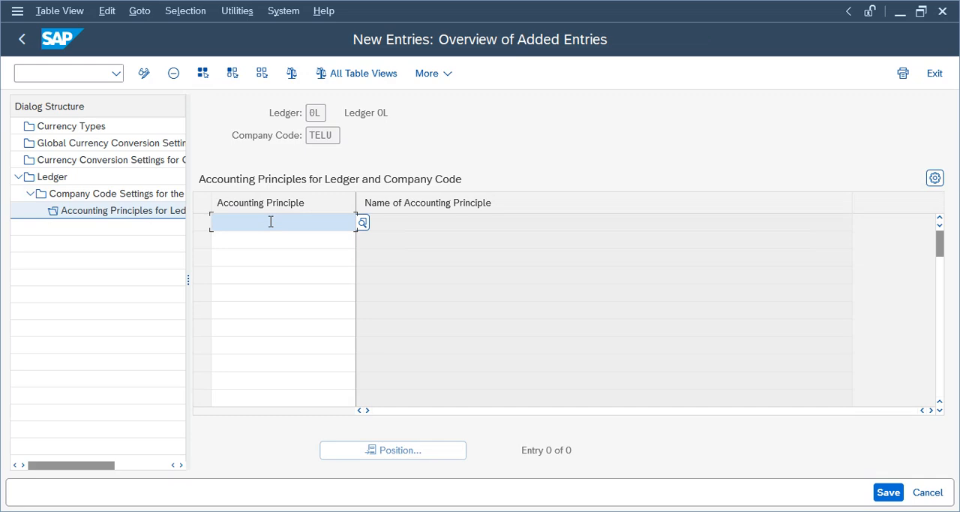
{"action": "type", "text": "TUSG"}
{"action": "key", "text": "Return"}
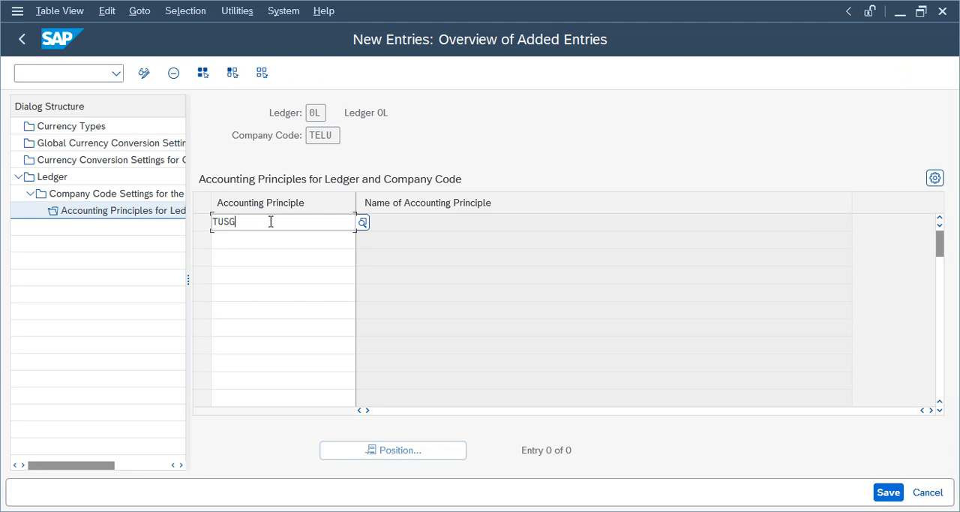
{"action": "left_click", "coordinate": [458, 223]}
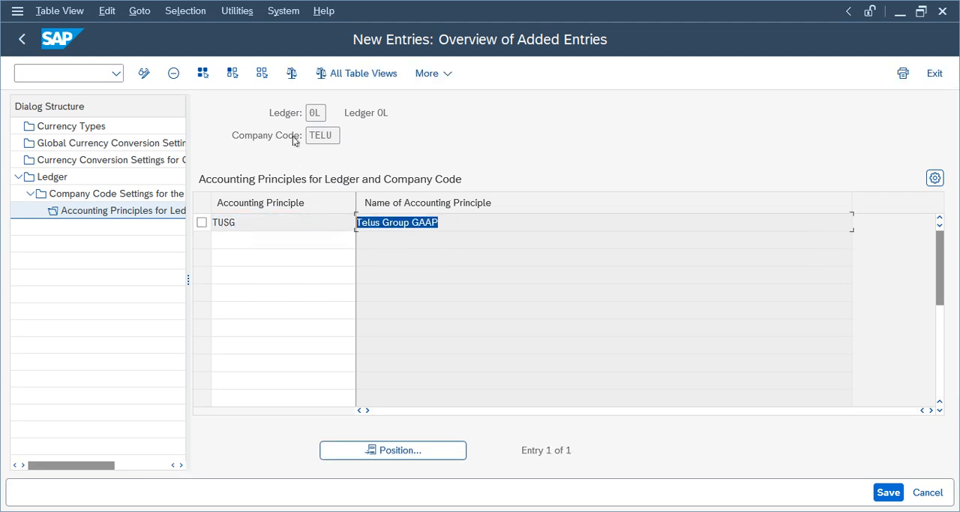
- Save the accounting principle assignment to the Telus Group customizing request, acknowledging the consistency check messages
{"action": "double_click", "coordinate": [327, 112]}
{"action": "double_click", "coordinate": [338, 135]}
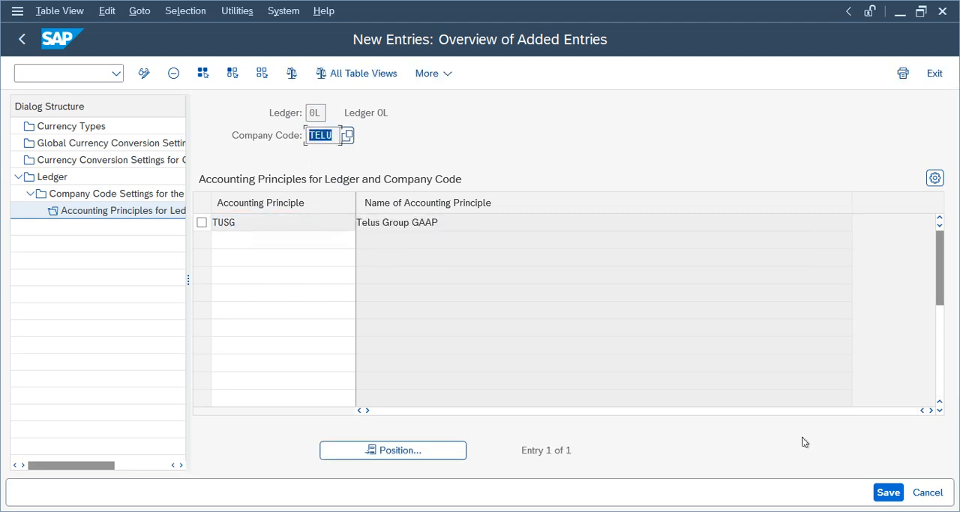
{"action": "left_click", "coordinate": [889, 492]}
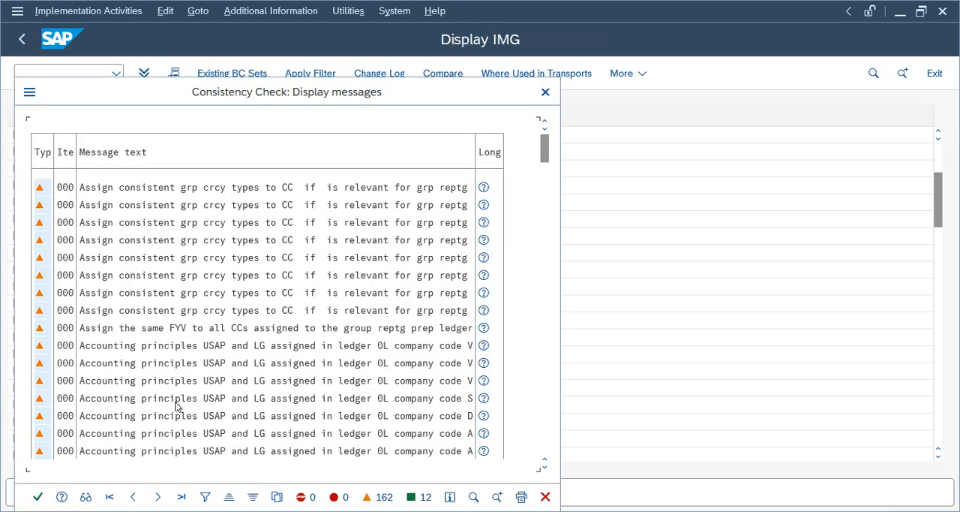
{"action": "left_click", "coordinate": [37, 496]}
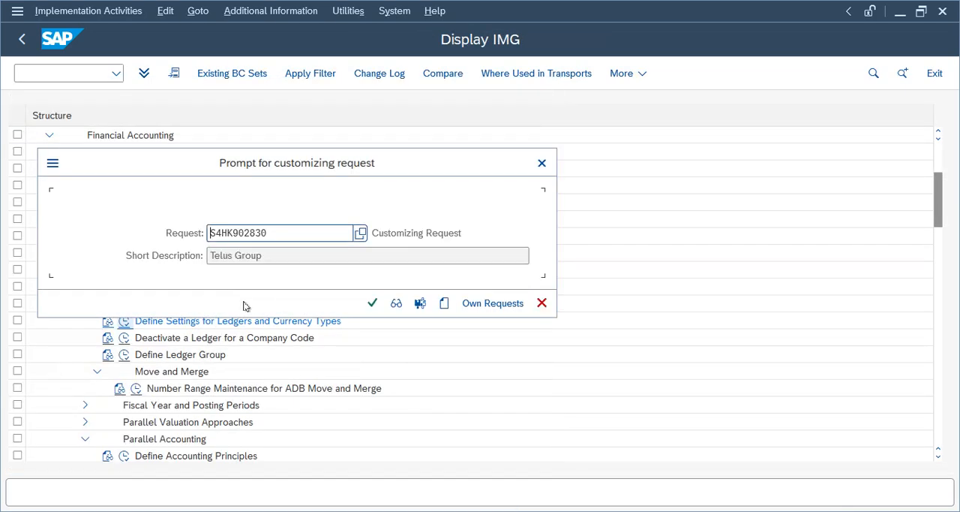
{"action": "left_click", "coordinate": [374, 305]}
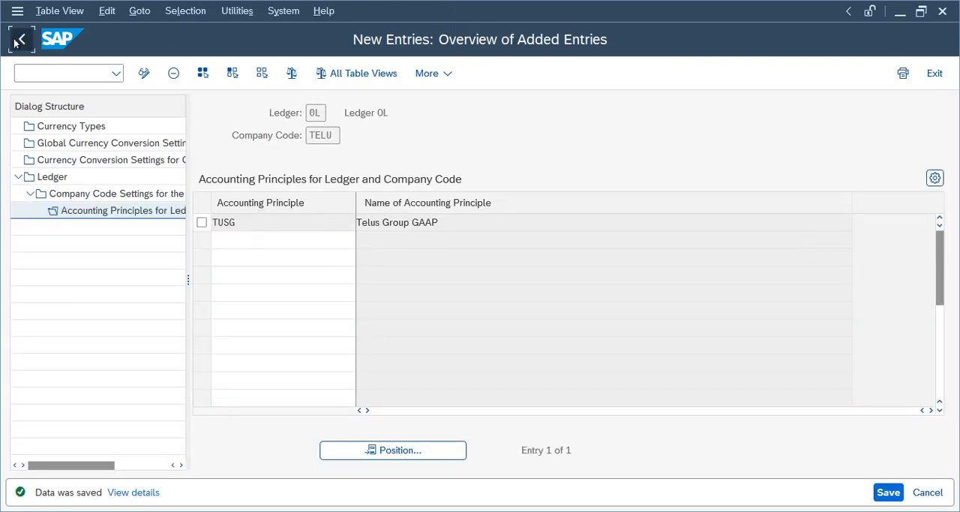
- Go back through the TELU company code settings to the ledger overview, closing each consistency check message list
{"action": "left_click", "coordinate": [21, 42]}
{"action": "left_click", "coordinate": [21, 42]}
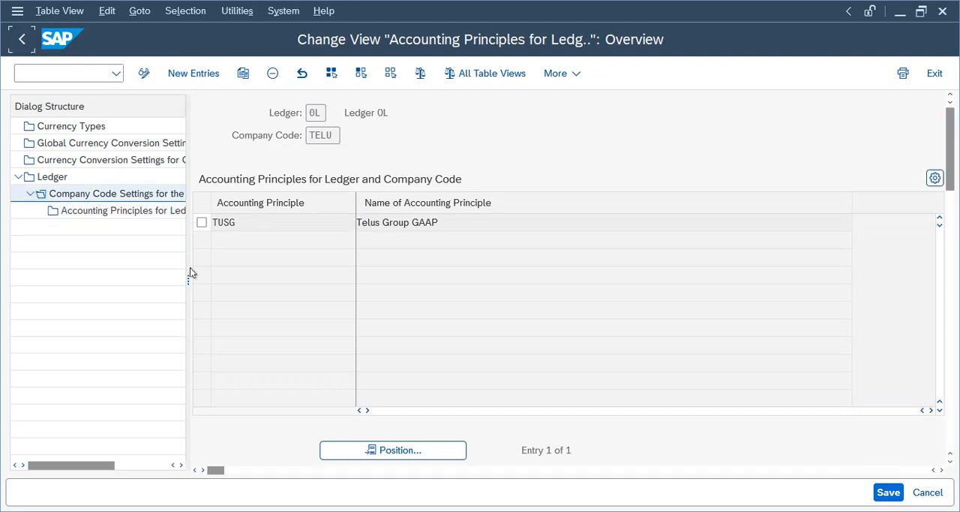
{"action": "left_click", "coordinate": [28, 484]}
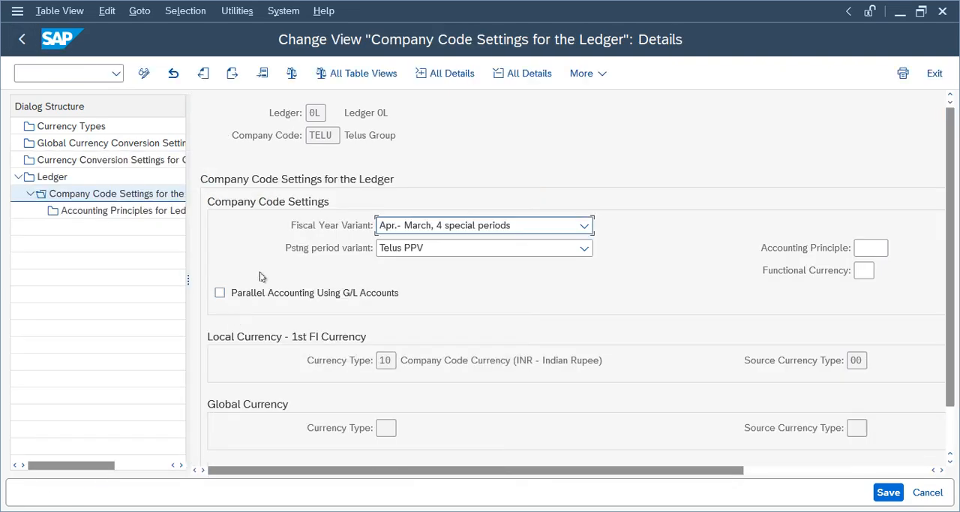
{"action": "left_click", "coordinate": [22, 42]}
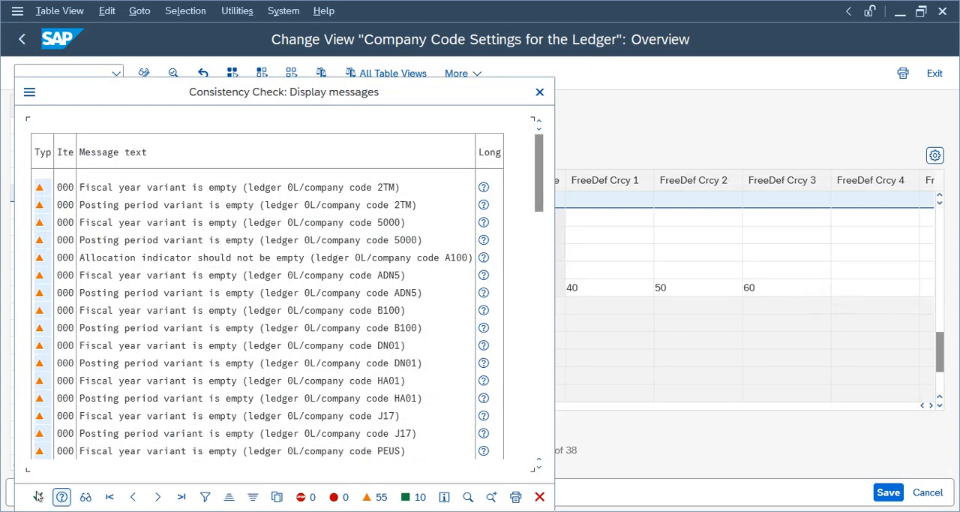
{"action": "left_click", "coordinate": [38, 496]}
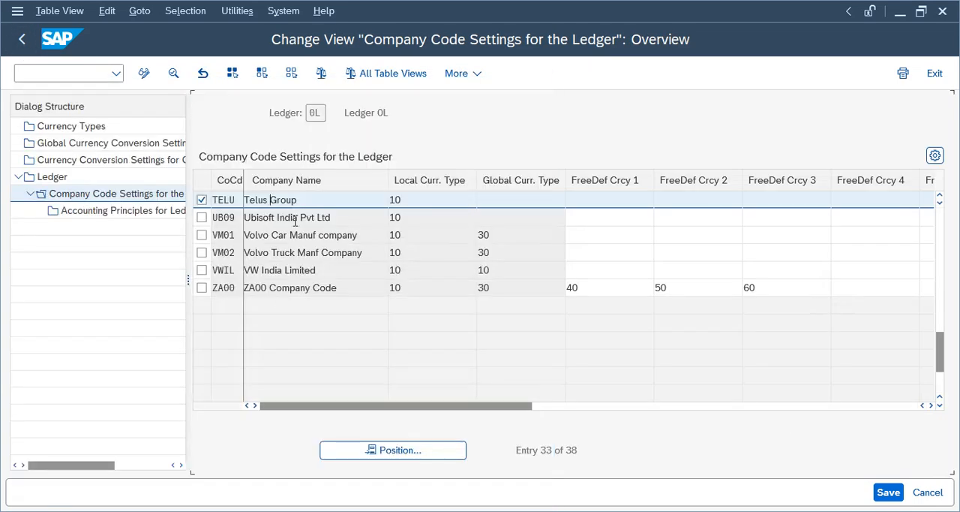
{"action": "left_click", "coordinate": [21, 41]}
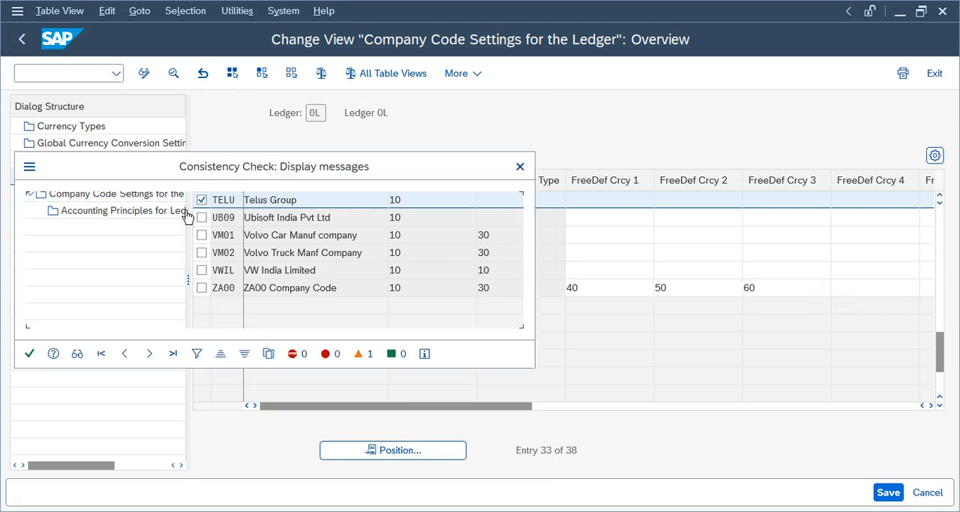
{"action": "left_click", "coordinate": [29, 354]}
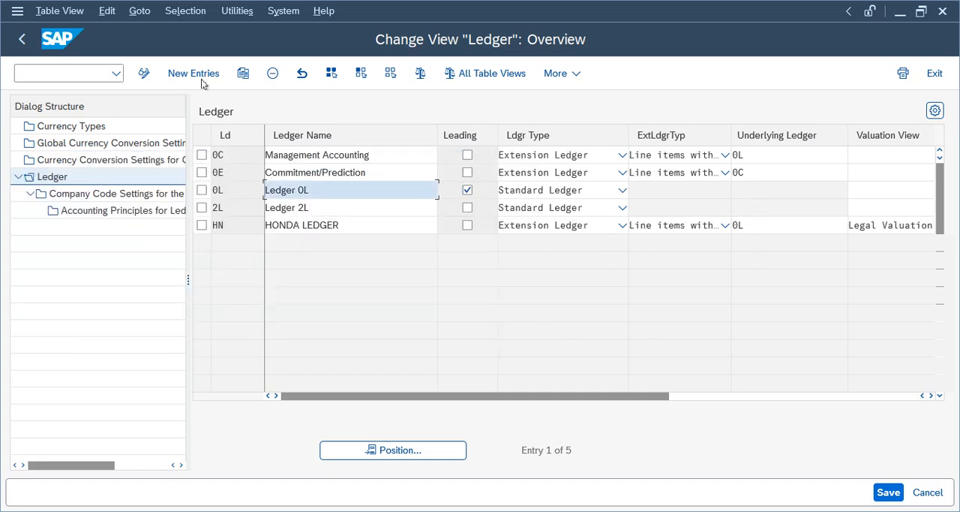
- Create a new ledger T1 named "Telus IAS" and open its company code settings
{"action": "left_click", "coordinate": [199, 77]}
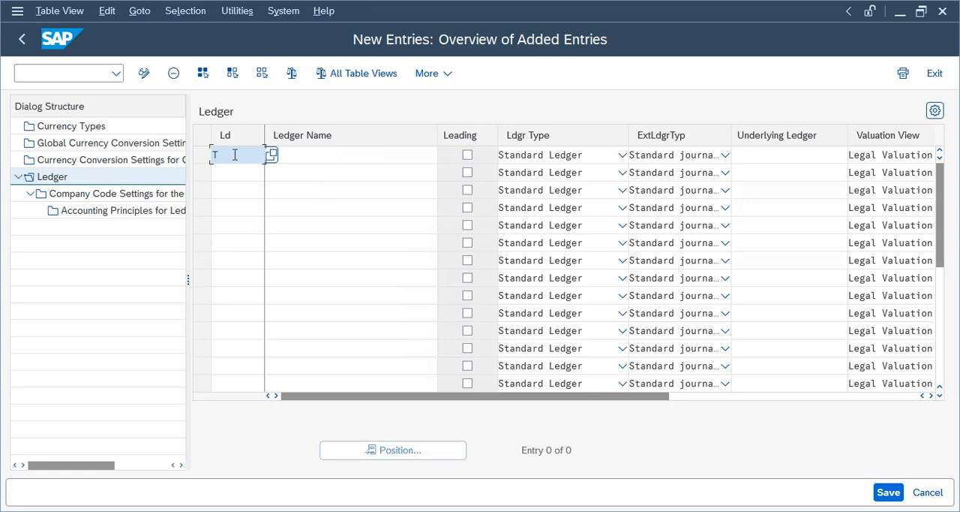
{"action": "left_click", "coordinate": [327, 158]}
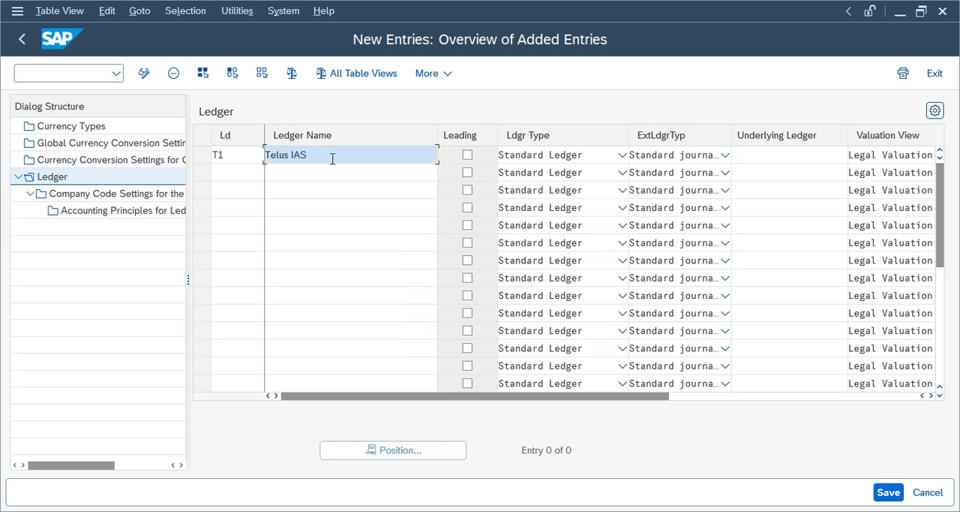
{"action": "key", "text": "Return"}
{"action": "left_click", "coordinate": [201, 155]}
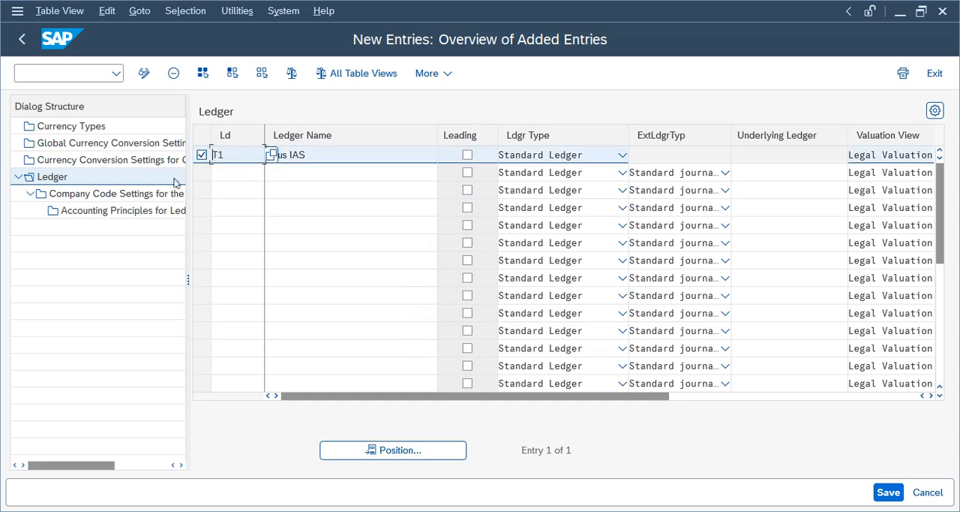
{"action": "double_click", "coordinate": [171, 194]}
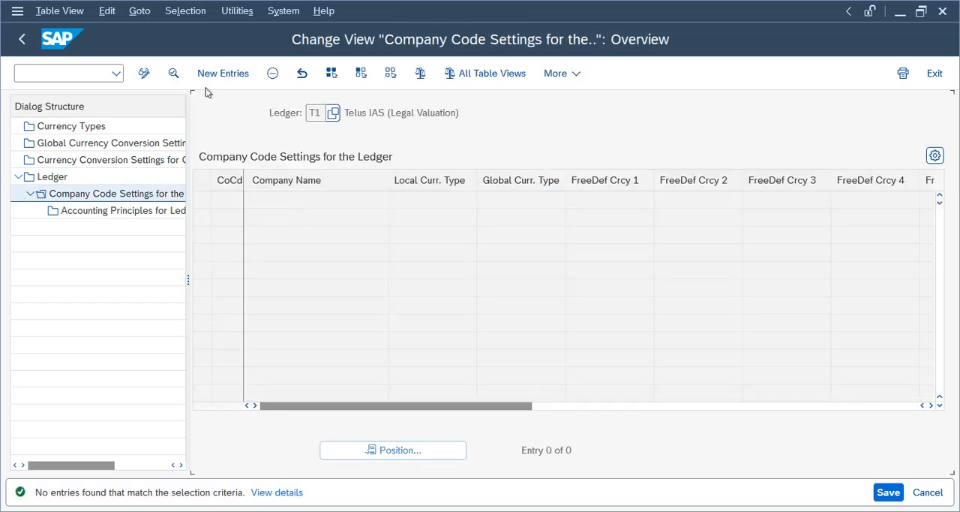
- Add a new company code settings entry for company code TELU in ledger T1
{"action": "left_click", "coordinate": [214, 73]}
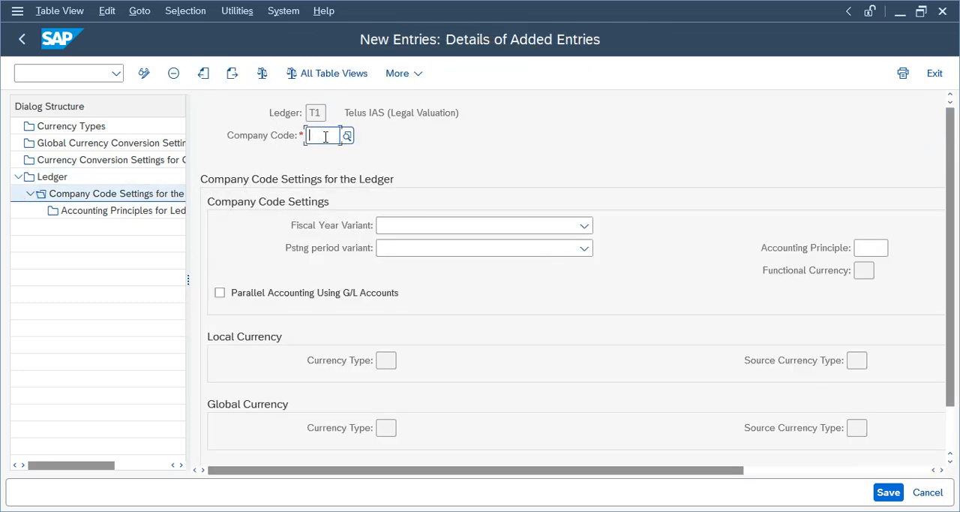
{"action": "type", "text": "te"}
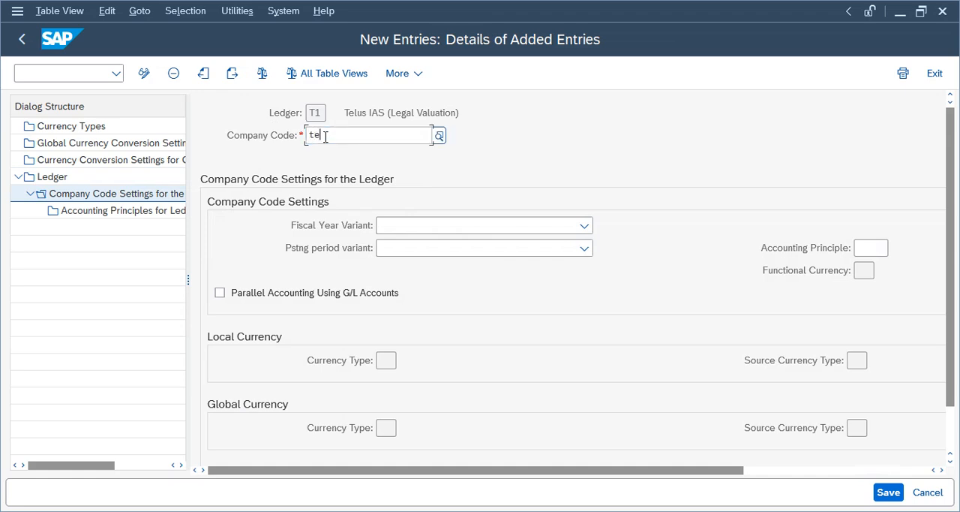
{"action": "type", "text": "lu"}
{"action": "key", "text": "Return"}
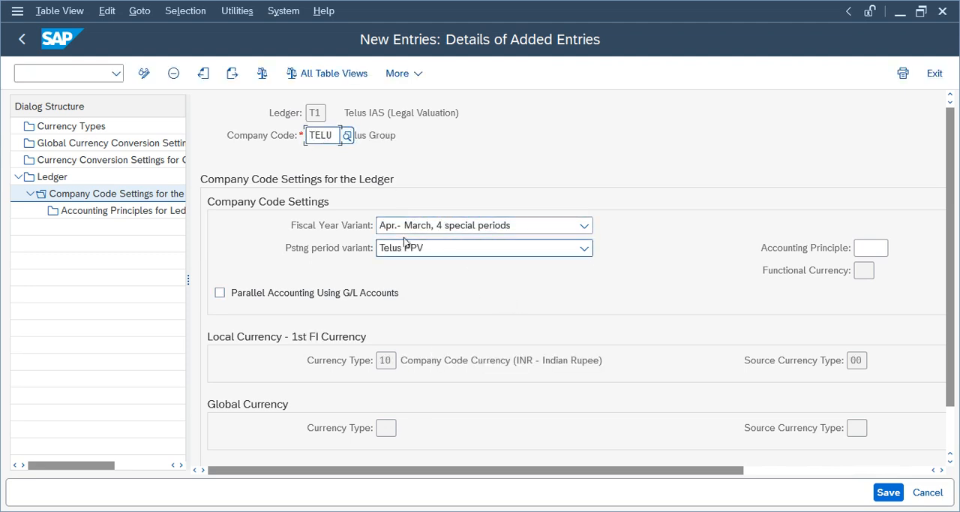
- Add accounting principle TIAS as a new entry for ledger T1 and company code TELU
{"action": "double_click", "coordinate": [90, 213]}
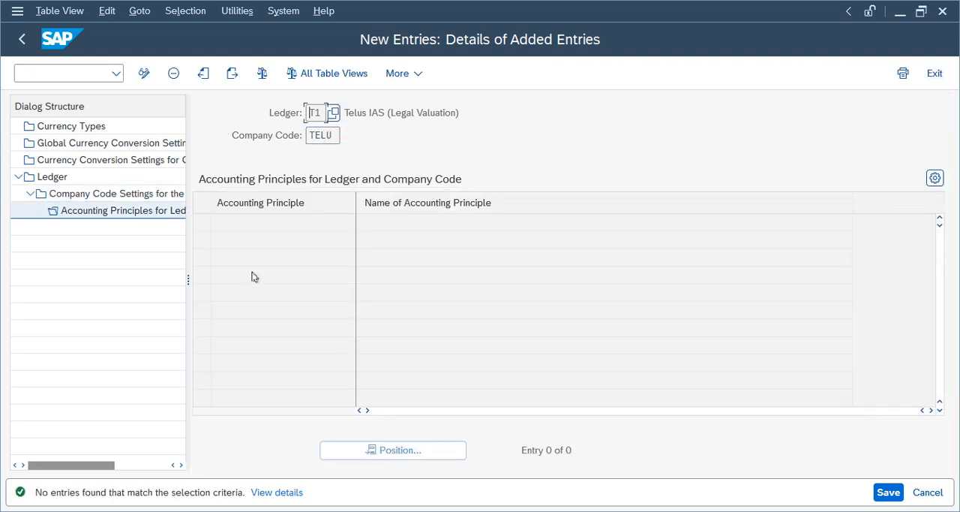
{"action": "left_click", "coordinate": [181, 74]}
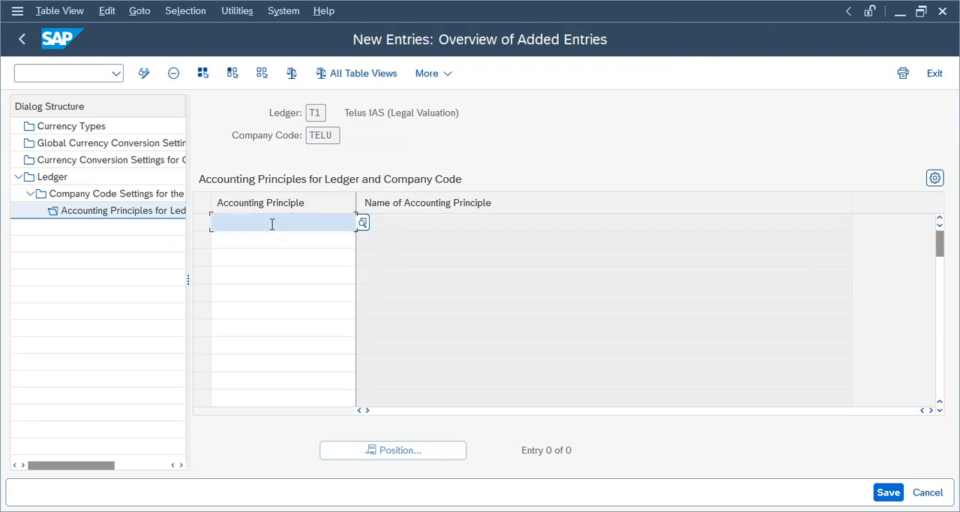
{"action": "type", "text": "TIAS"}
{"action": "key", "text": "Return"}
- Save the ledger T1 settings with the accounting principle assignment, acknowledging the consistency check and ledger group messages
{"action": "left_click", "coordinate": [893, 493]}
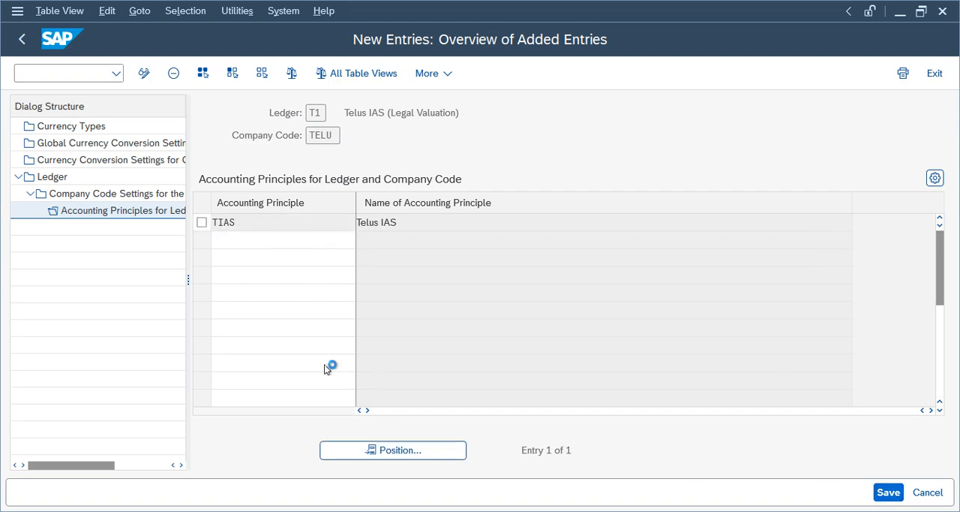
{"action": "left_click", "coordinate": [38, 500]}
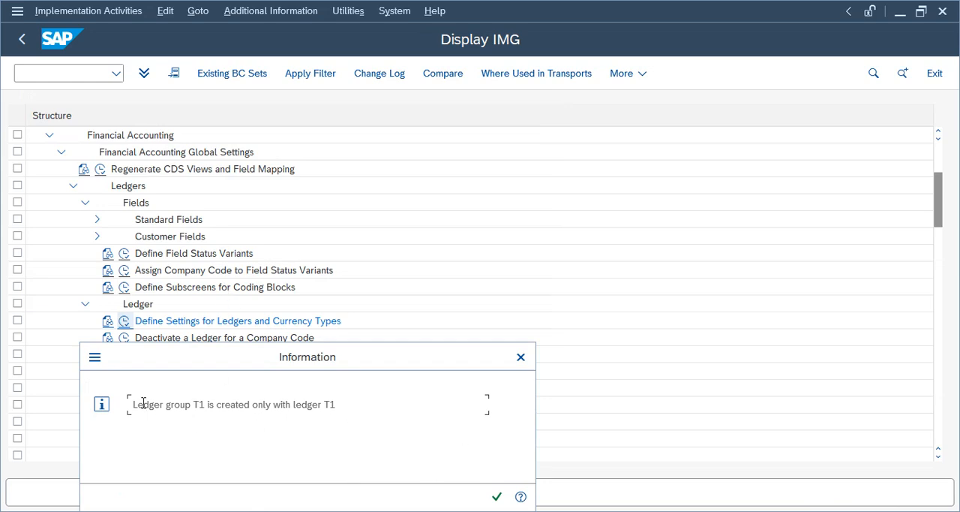
{"action": "left_click_drag", "start_coordinate": [361, 403], "coordinate": [129, 404]}
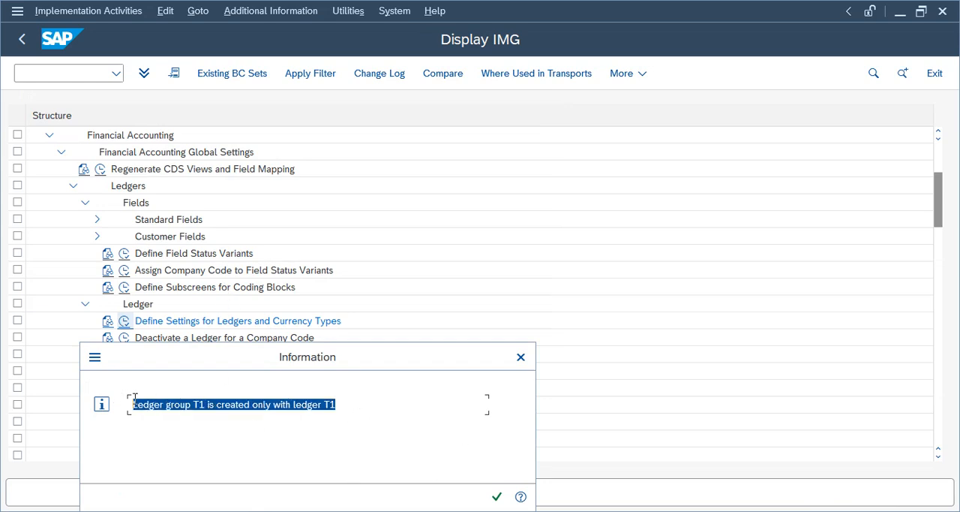
{"action": "left_click", "coordinate": [496, 496]}
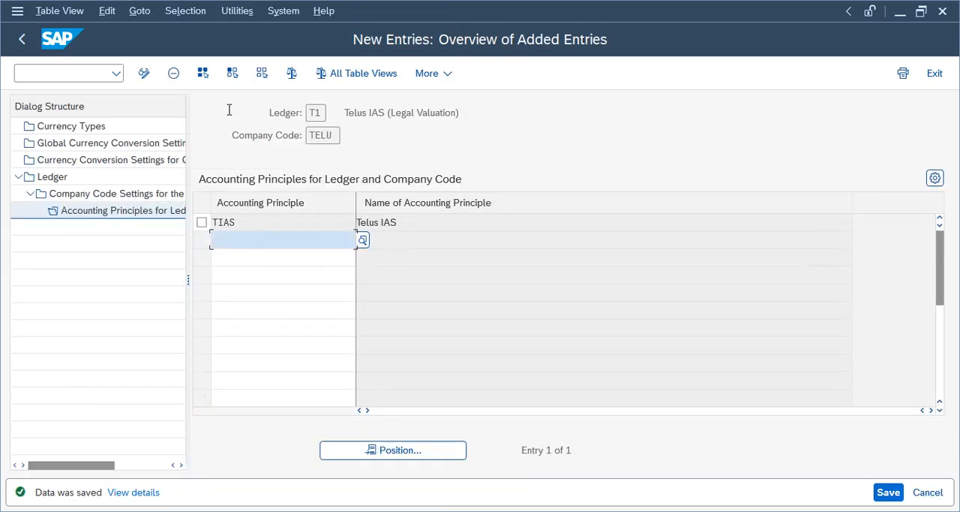
- Go back through the T1 company code settings and ledger overview to the implementation guide, closing the consistency check message list
{"action": "left_click", "coordinate": [22, 40]}
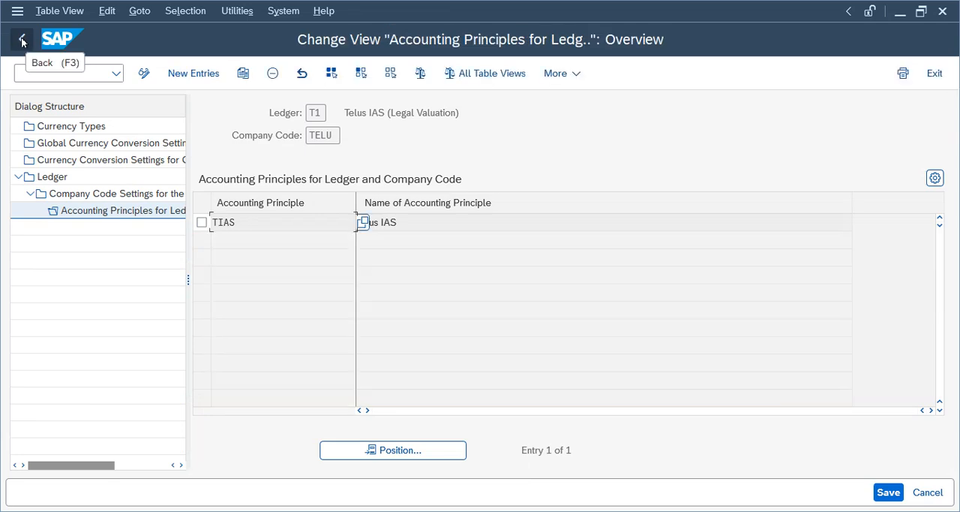
{"action": "left_click", "coordinate": [22, 39]}
{"action": "left_click", "coordinate": [22, 40]}
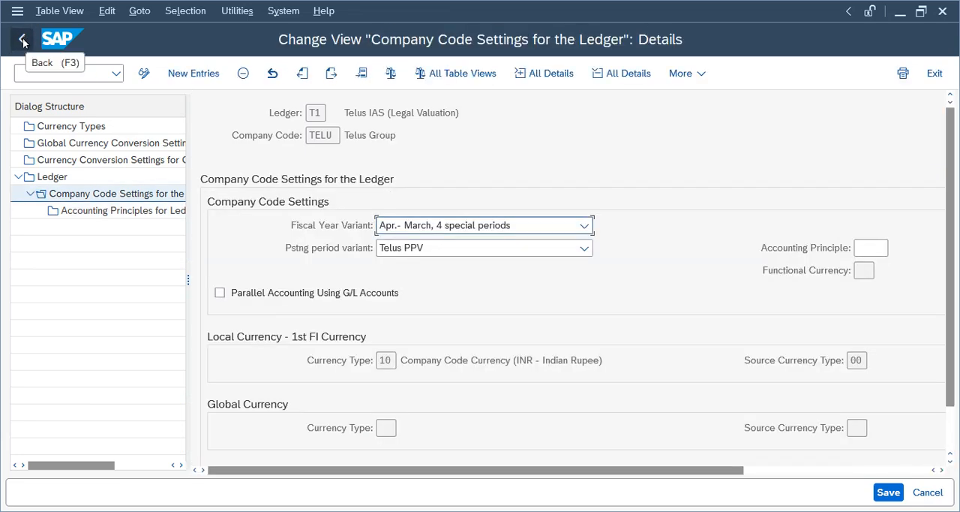
{"action": "left_click", "coordinate": [21, 40]}
{"action": "left_click", "coordinate": [21, 40]}
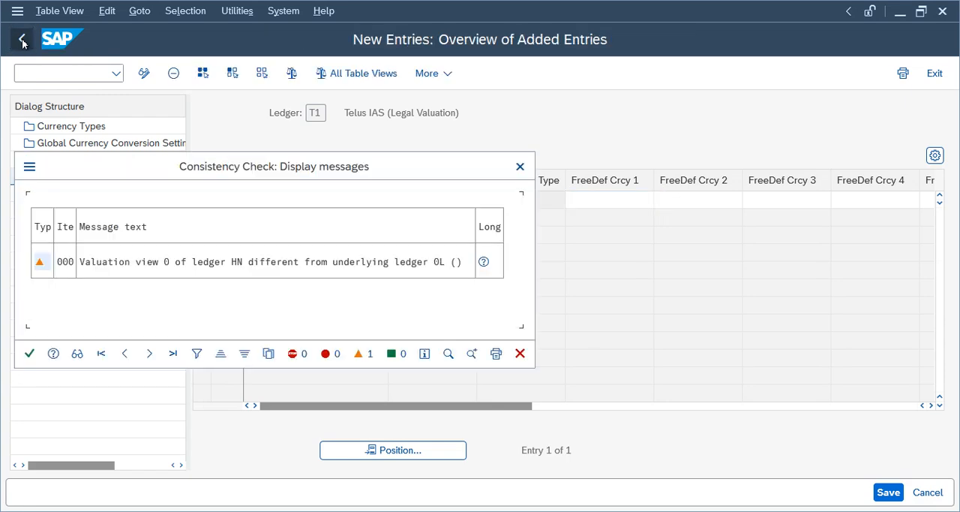
{"action": "left_click", "coordinate": [30, 352]}
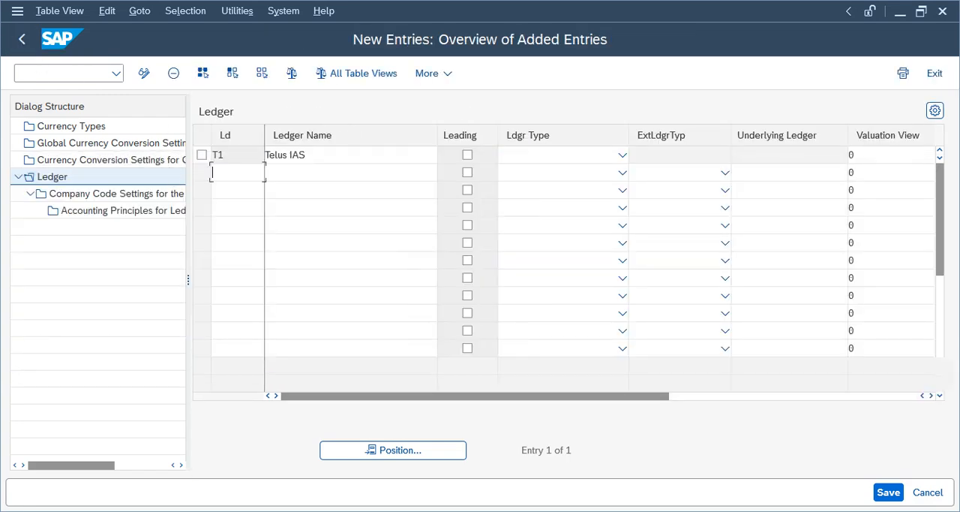
{"action": "left_click", "coordinate": [22, 40]}
{"action": "left_click", "coordinate": [22, 42]}
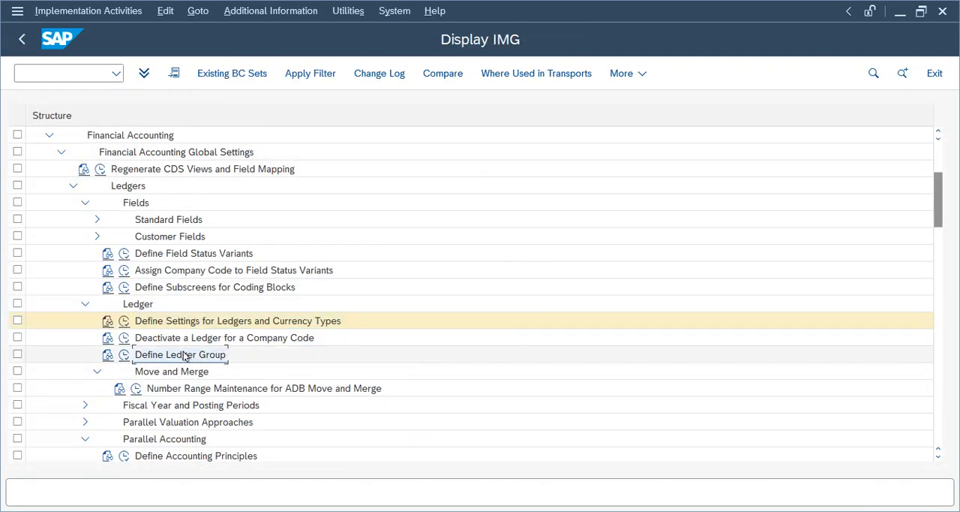
- Check the entry for T1 in the Define Ledger Group activity and return to the implementation guide
{"action": "left_click", "coordinate": [125, 354]}
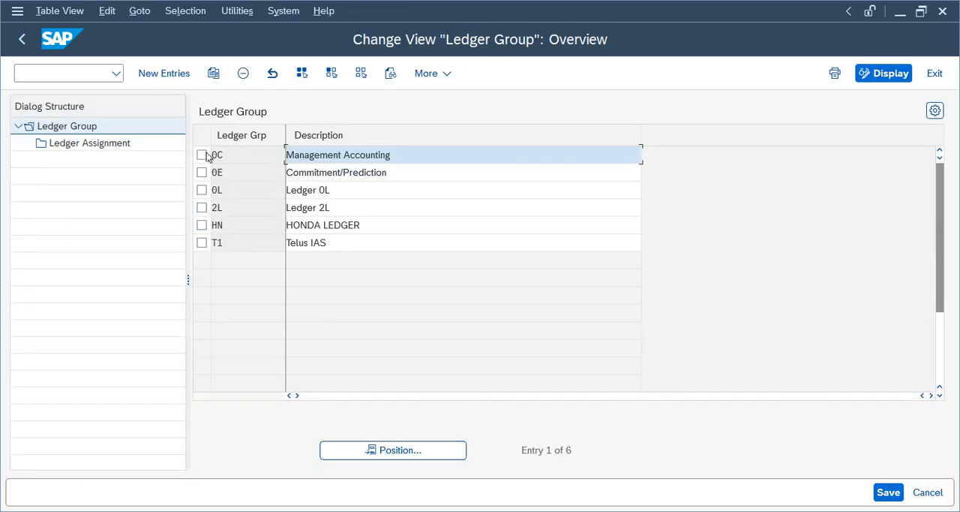
{"action": "left_click", "coordinate": [201, 244]}
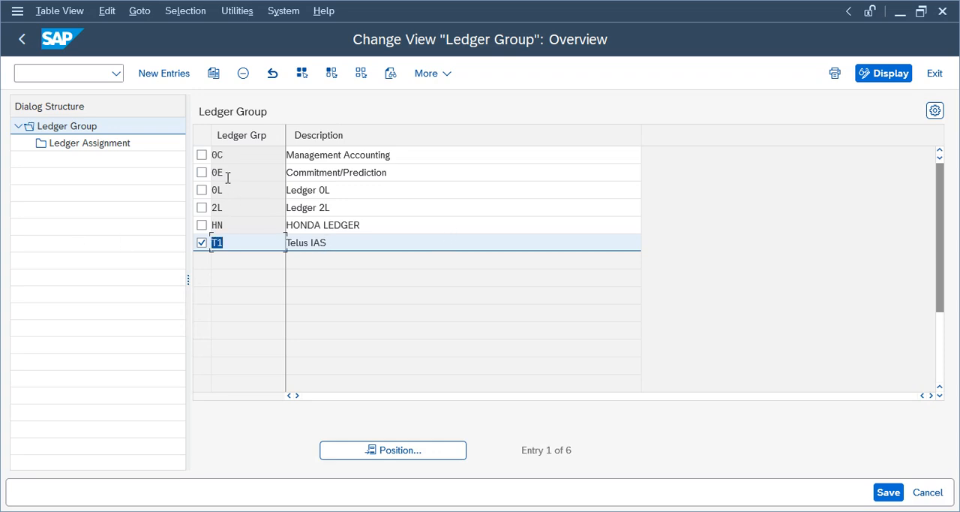
{"action": "left_click", "coordinate": [21, 39]}
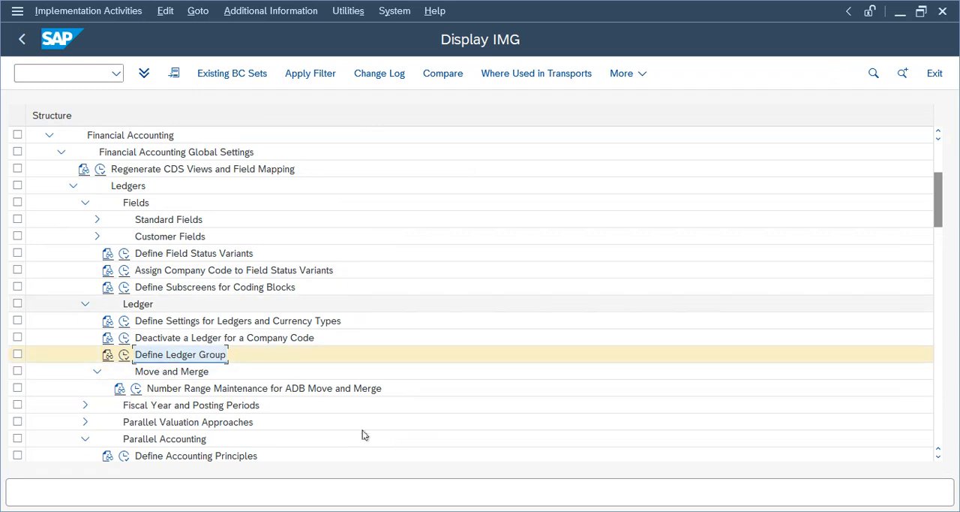
- Collapse Financial Accounting and open Maintain Controlling Area under Controlling > General Controlling > Organization, acknowledging the message list
{"action": "left_click", "coordinate": [73, 187]}
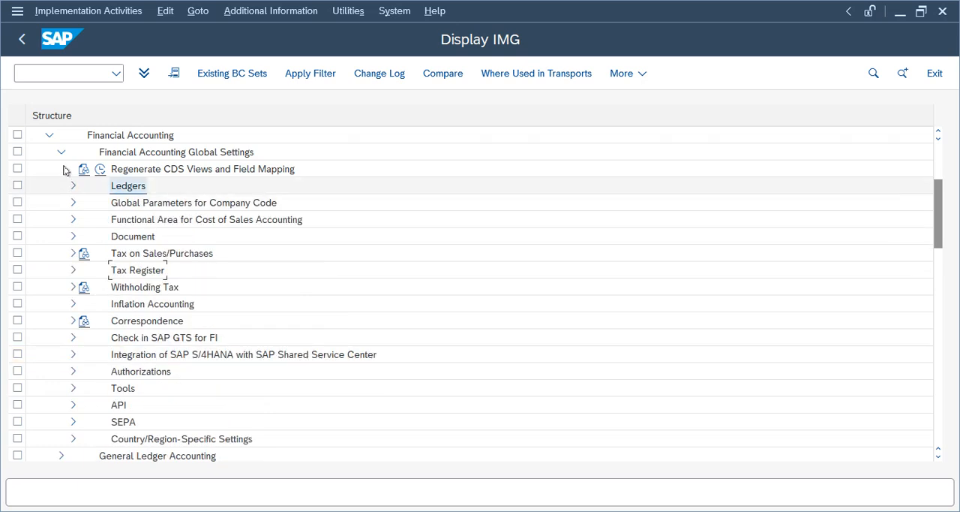
{"action": "left_click", "coordinate": [62, 152]}
{"action": "left_click_drag", "start_coordinate": [938, 235], "coordinate": [927, 177]}
{"action": "left_click", "coordinate": [49, 288]}
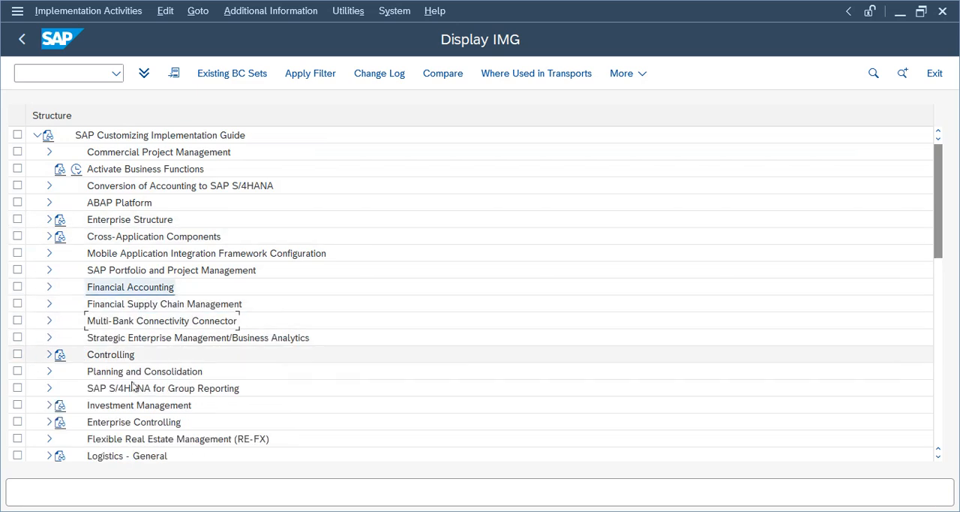
{"action": "left_click", "coordinate": [48, 355]}
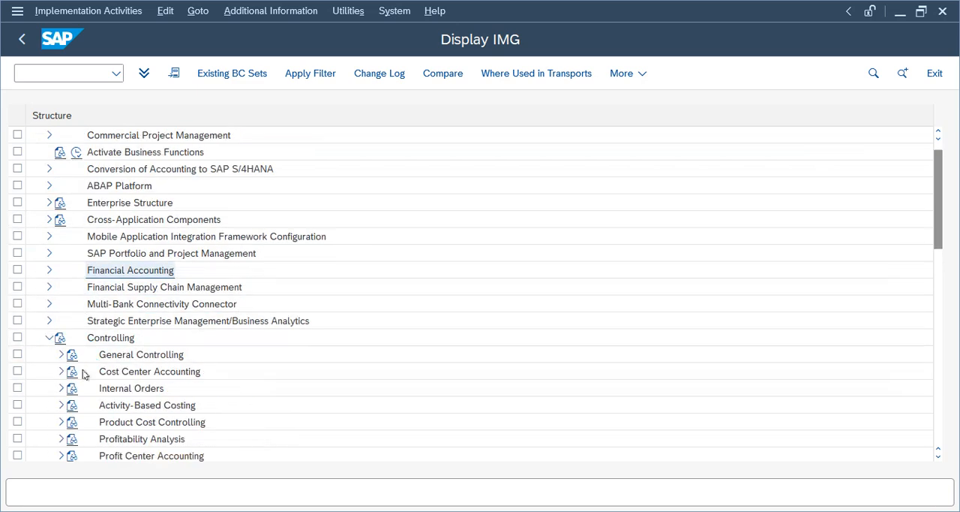
{"action": "left_click", "coordinate": [66, 357]}
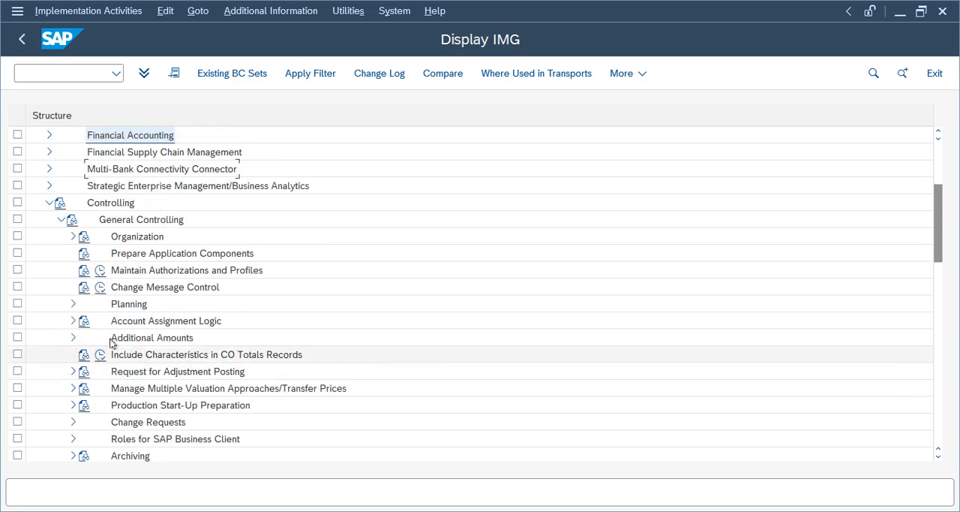
{"action": "left_click", "coordinate": [73, 236]}
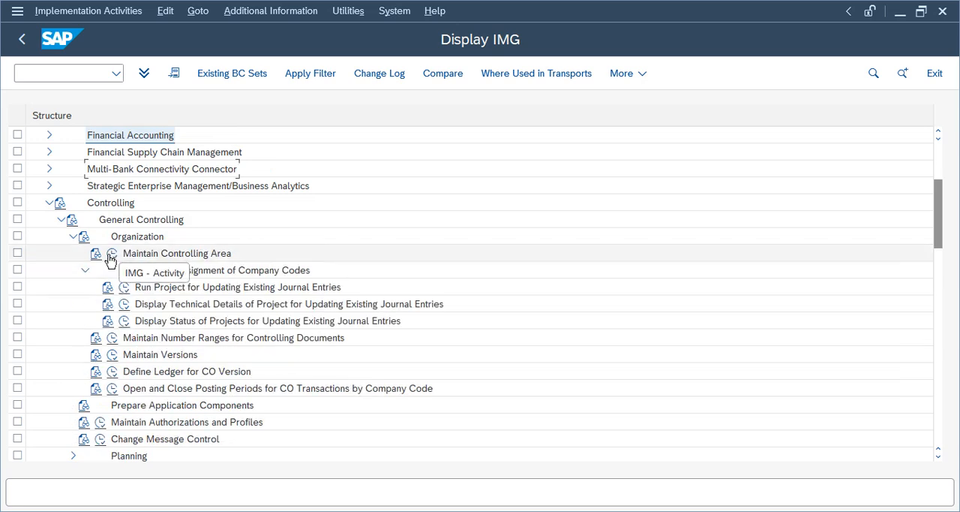
{"action": "left_click", "coordinate": [112, 253]}
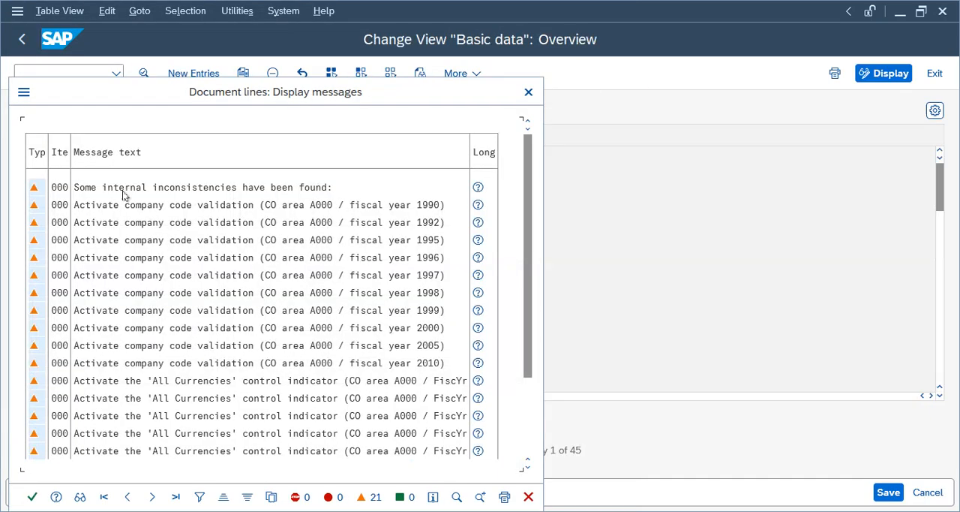
{"action": "key", "text": "Return"}
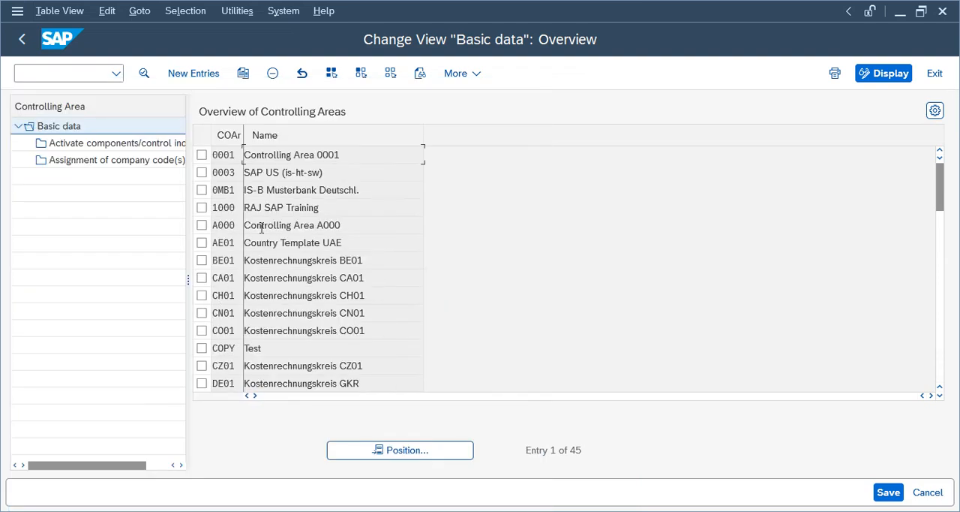
- Start a new controlling area entry with the code TECA and the name "Telus Controlling Area"
{"action": "left_click", "coordinate": [197, 74]}
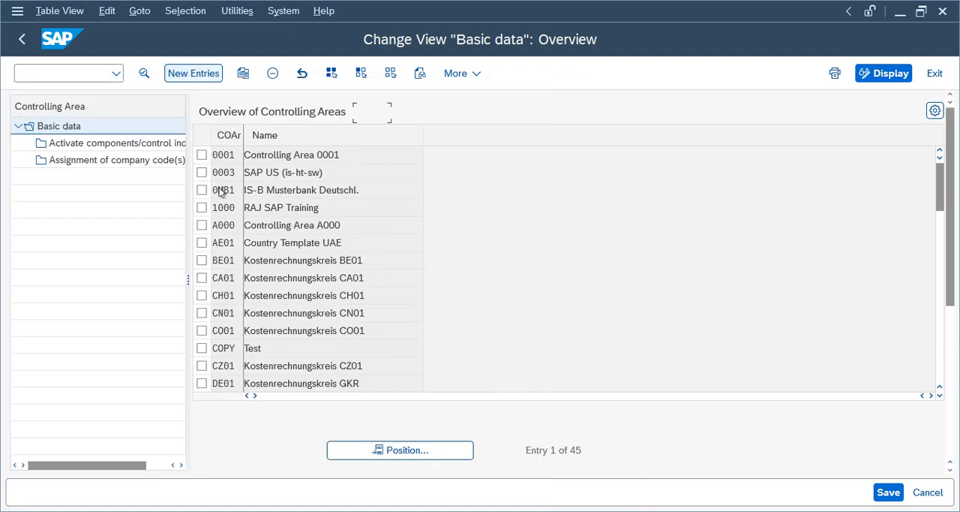
{"action": "left_click", "coordinate": [381, 118]}
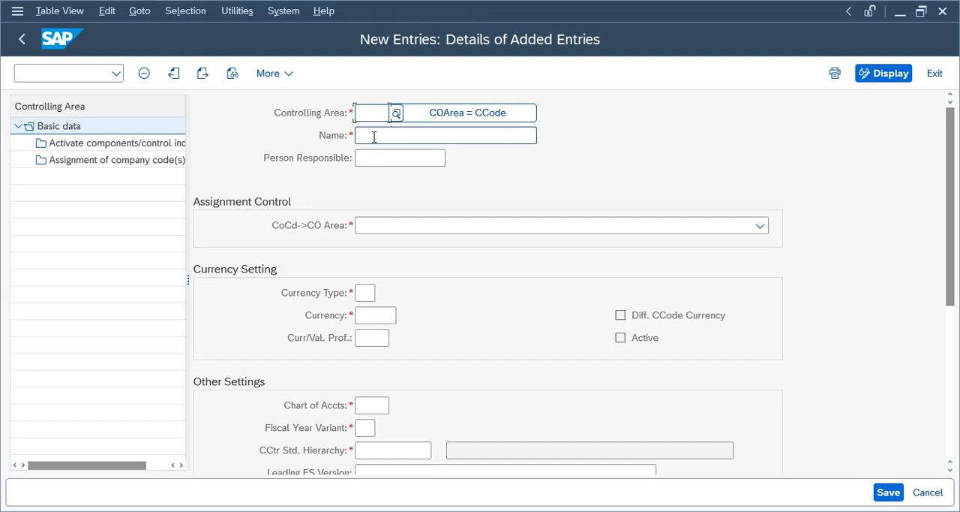
{"action": "type", "text": "TGRP"}
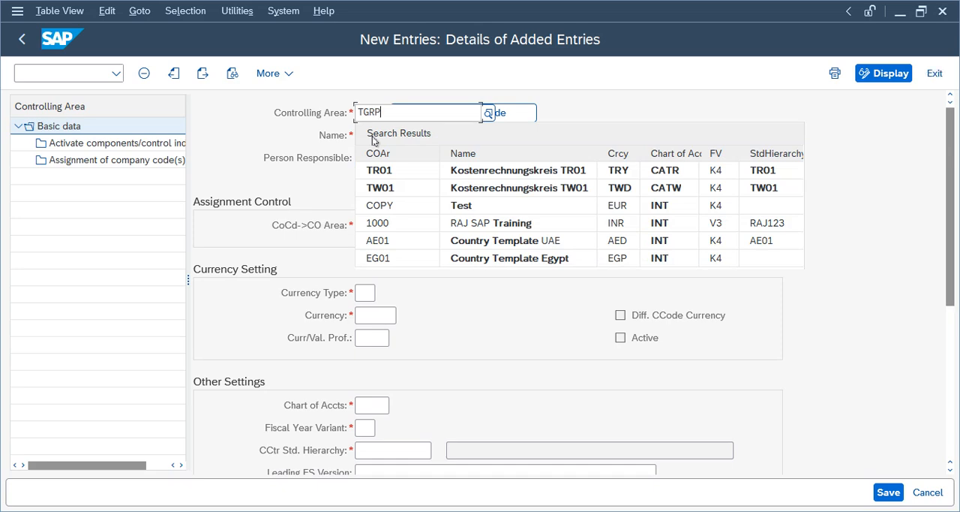
{"action": "left_click", "coordinate": [308, 137]}
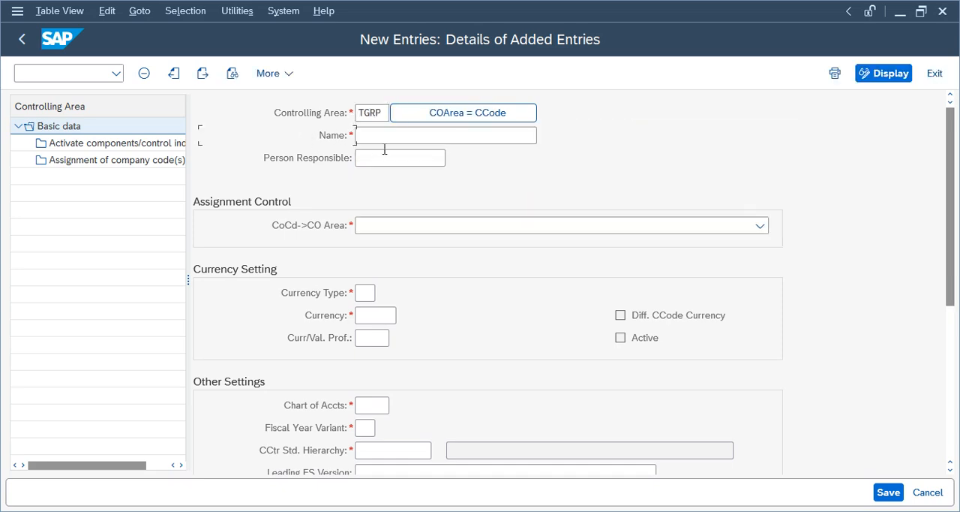
{"action": "left_click", "coordinate": [384, 112]}
{"action": "key", "text": "BackSpace"}
{"action": "key", "text": "BackSpace"}
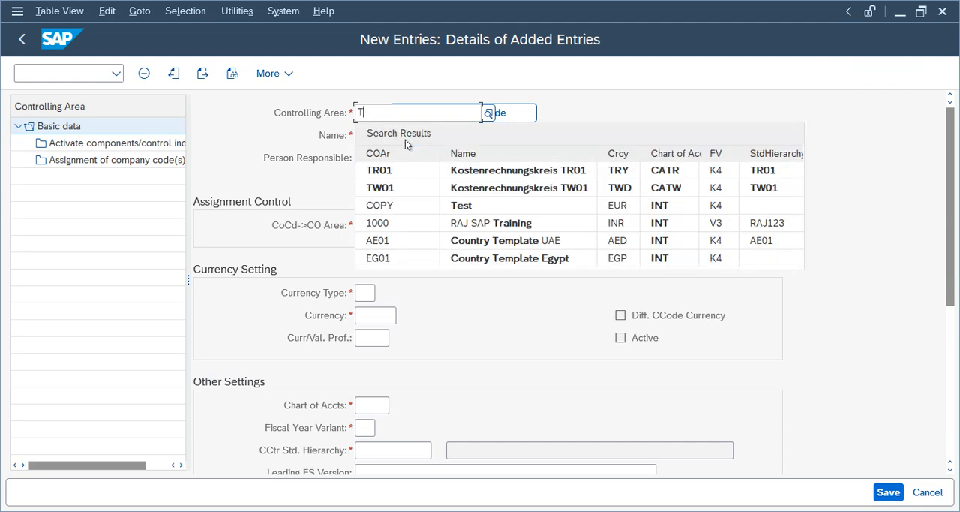
{"action": "type", "text": "ECA"}
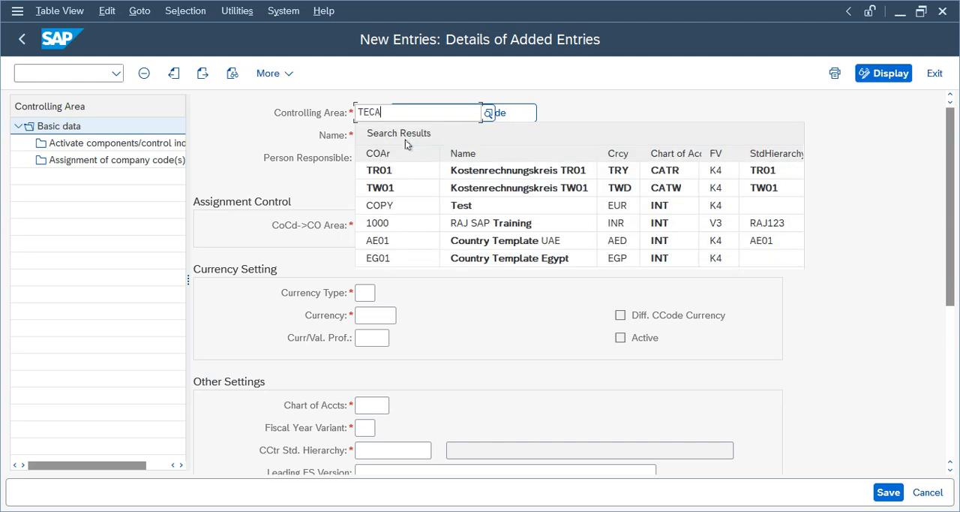
{"action": "left_click", "coordinate": [401, 134]}
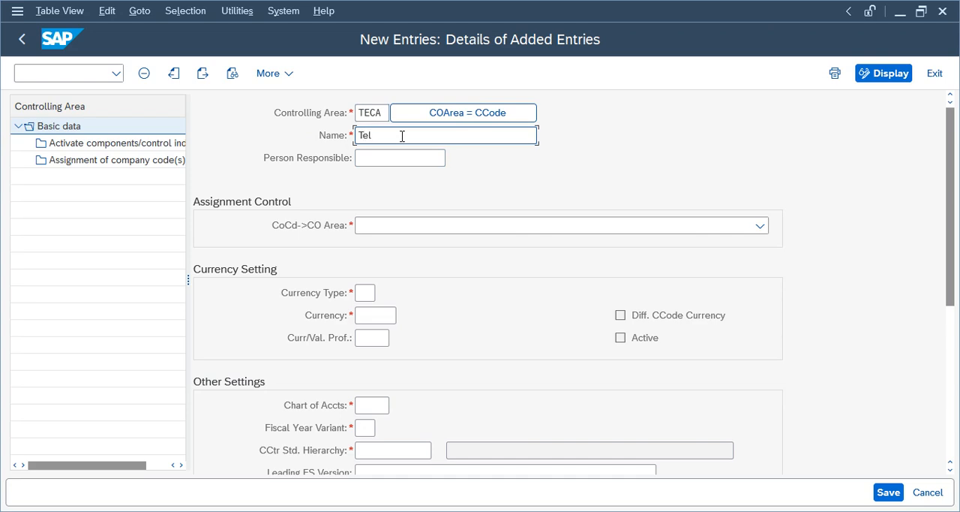
- Set TECA's assignment control to Cross-company-code cost accounting and its currency type to 30 (Group currency)
{"action": "left_click", "coordinate": [475, 232]}
{"action": "left_click", "coordinate": [418, 275]}
{"action": "left_click", "coordinate": [366, 293]}
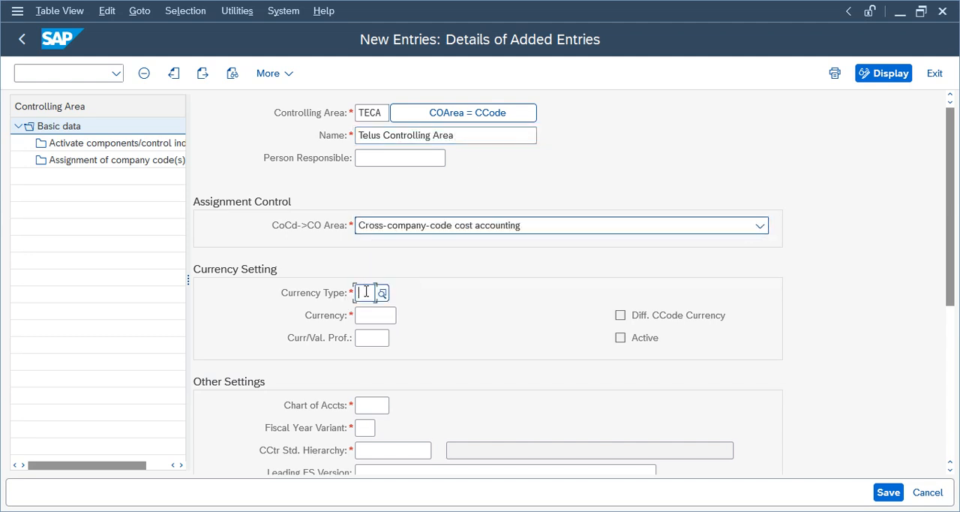
{"action": "left_click", "coordinate": [382, 293]}
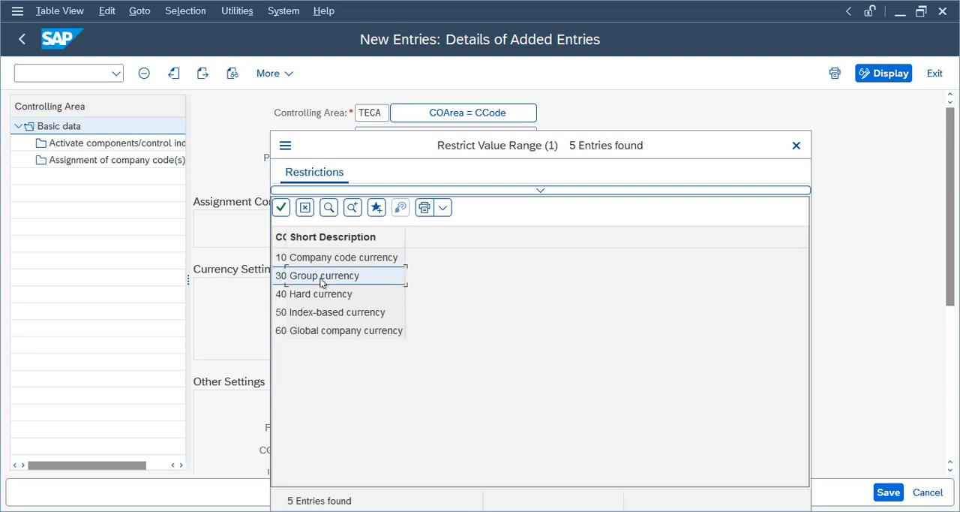
{"action": "double_click", "coordinate": [321, 282]}
{"action": "left_click_drag", "start_coordinate": [381, 317], "coordinate": [355, 315]}
{"action": "left_click", "coordinate": [362, 294]}
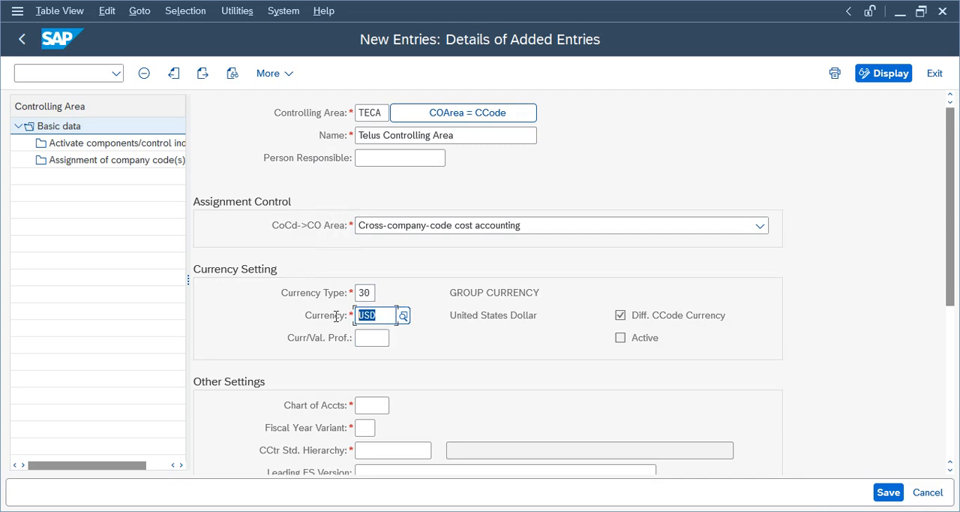
{"action": "scroll", "coordinate": [418, 261], "scroll_direction": "down", "scroll_amount": 2}
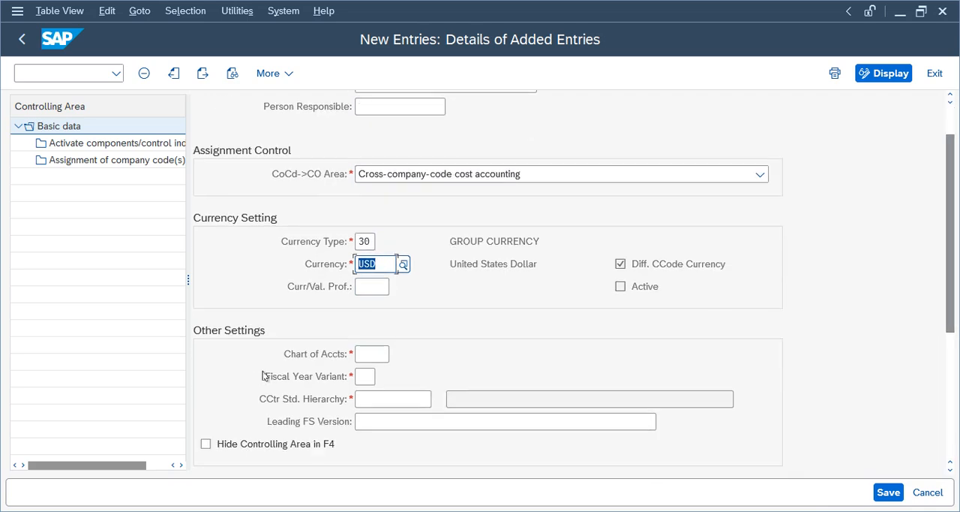
- Set TECA's chart of accounts to TCoa and its fiscal year variant to TF
{"action": "left_click", "coordinate": [365, 355]}
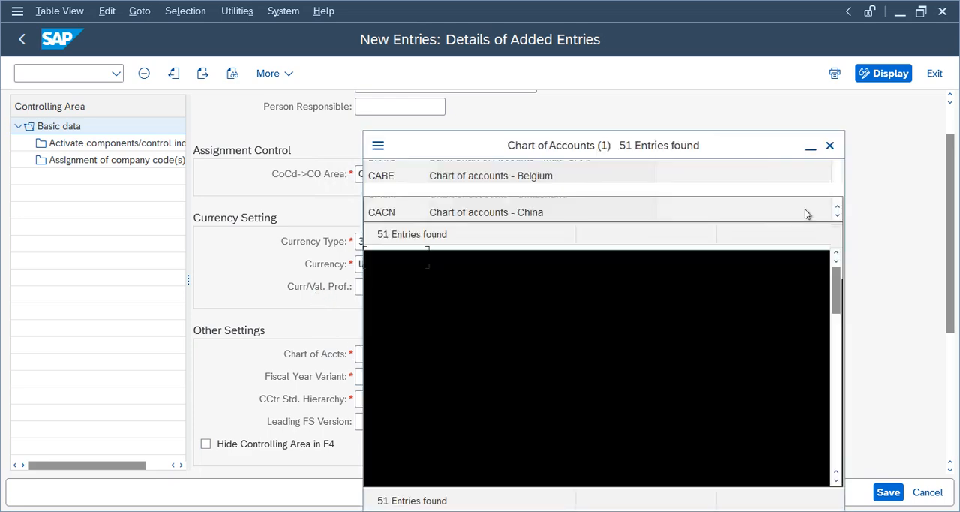
{"action": "left_click", "coordinate": [830, 145]}
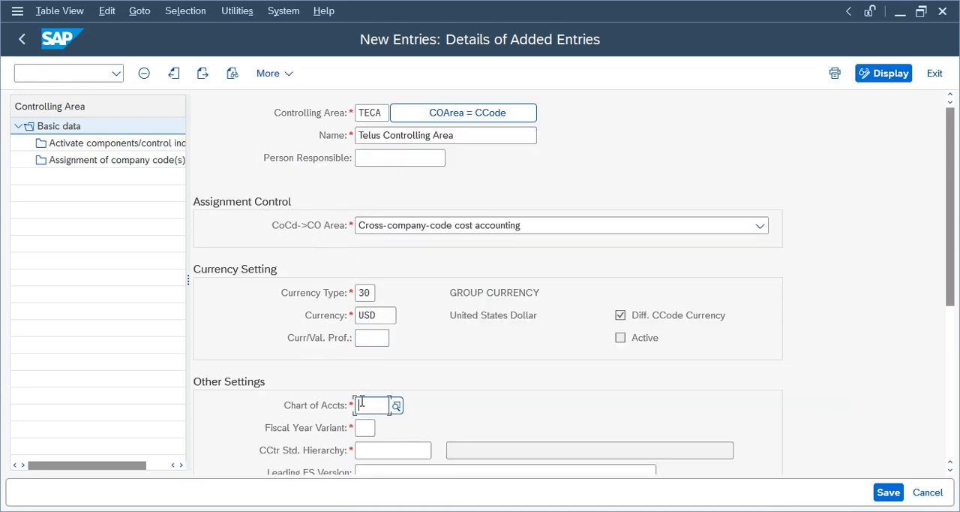
{"action": "type", "text": "TCoa"}
{"action": "key", "text": "Tab"}
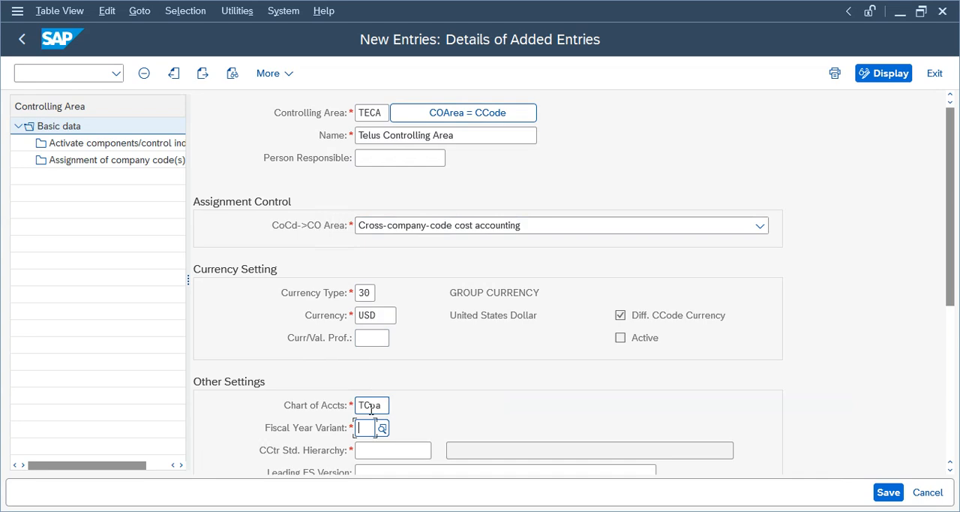
{"action": "type", "text": "TF"}
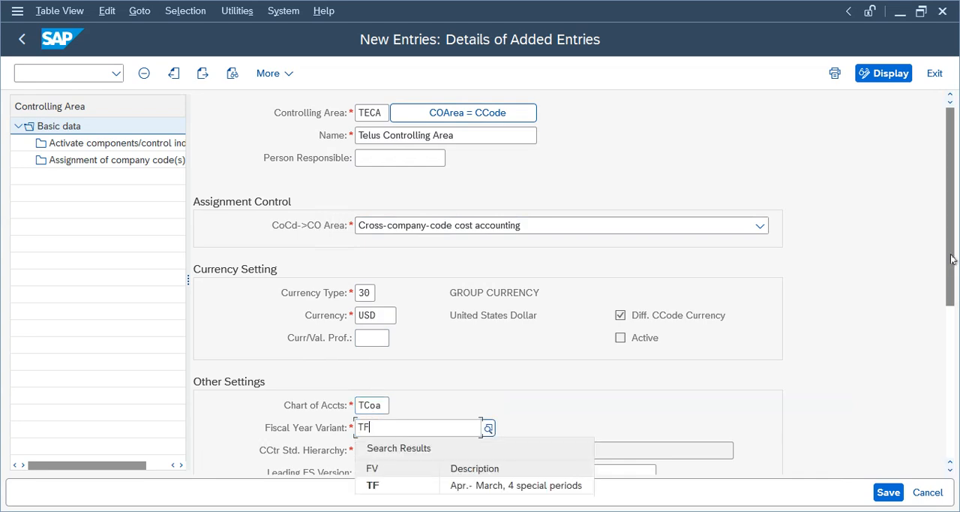
- Enter CCH_TELU as TECA's cost center standard hierarchy and agree to create it as a standard hierarchy
{"action": "left_click_drag", "start_coordinate": [953, 259], "coordinate": [953, 327]}
{"action": "left_click", "coordinate": [391, 326]}
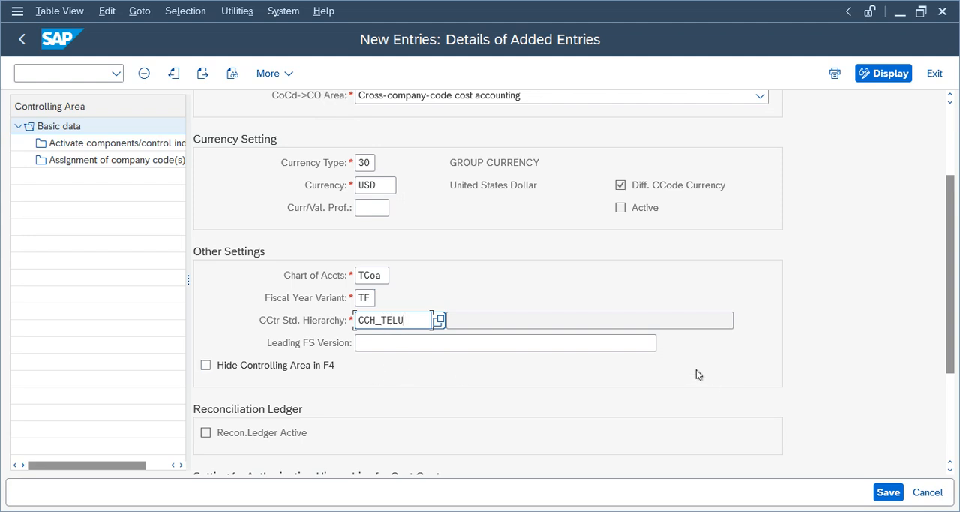
{"action": "key", "text": "Return"}
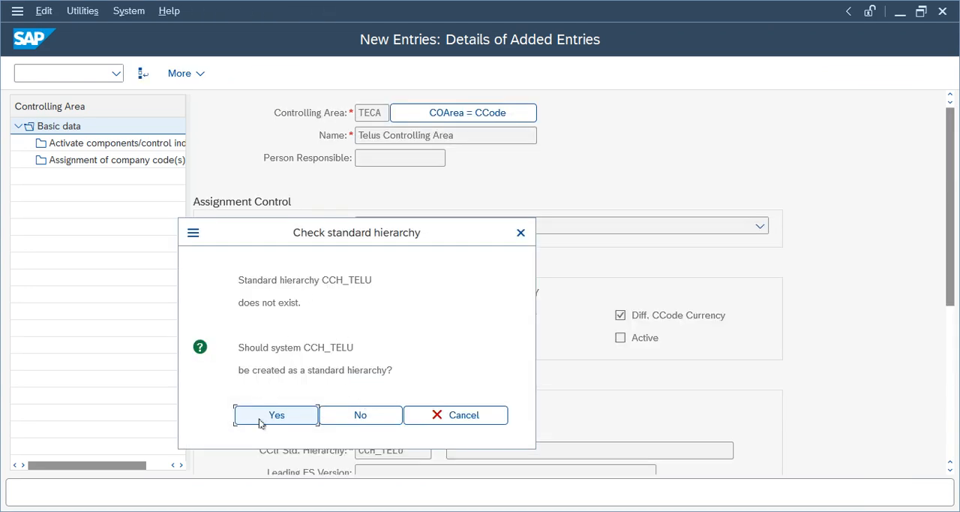
{"action": "left_click", "coordinate": [260, 422]}
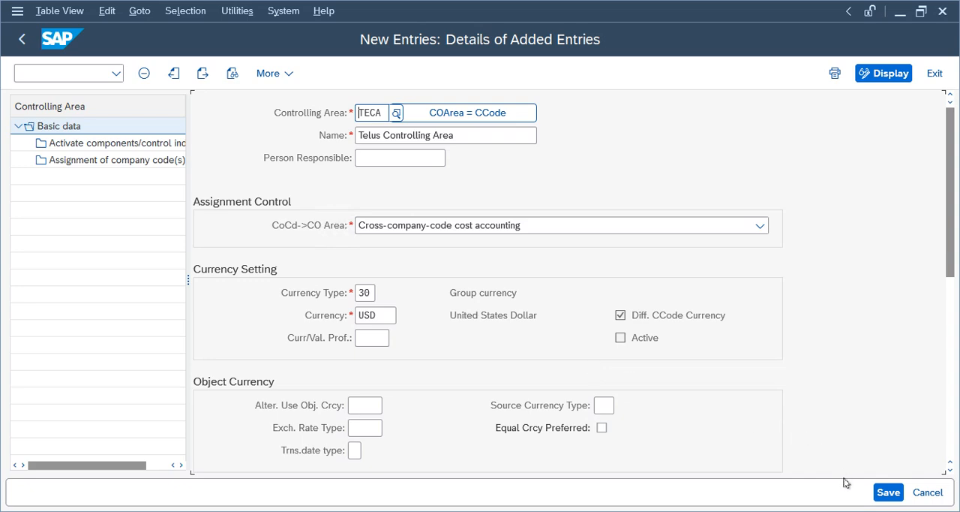
- Save controlling area TECA in the Telus Group customizing request, approving the hierarchy creation and acknowledging the message list
{"action": "left_click", "coordinate": [888, 492]}
{"action": "left_click", "coordinate": [258, 420]}
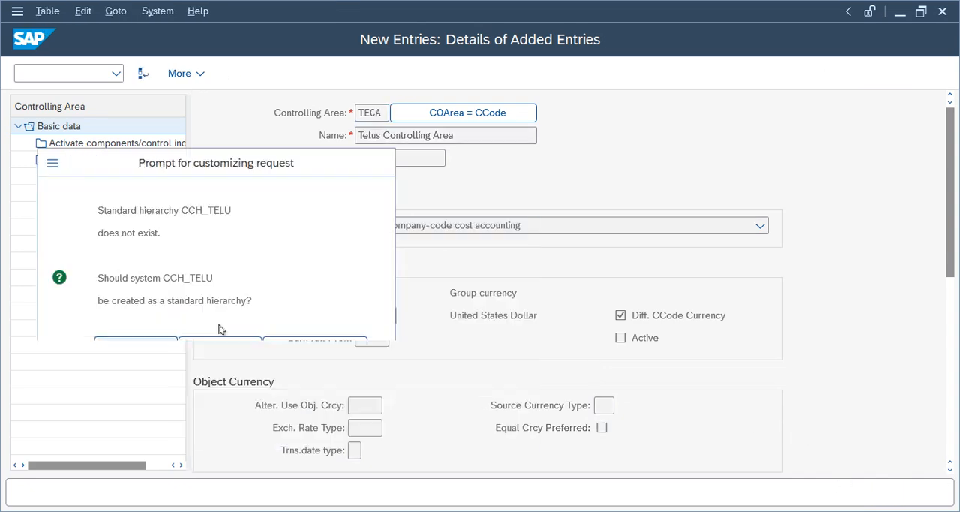
{"action": "left_click", "coordinate": [375, 325]}
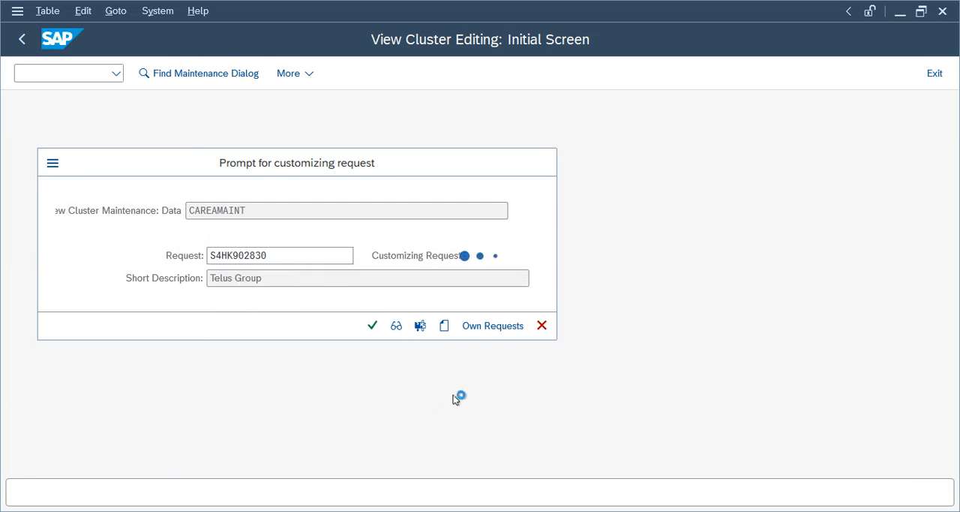
{"action": "key", "text": "Return"}
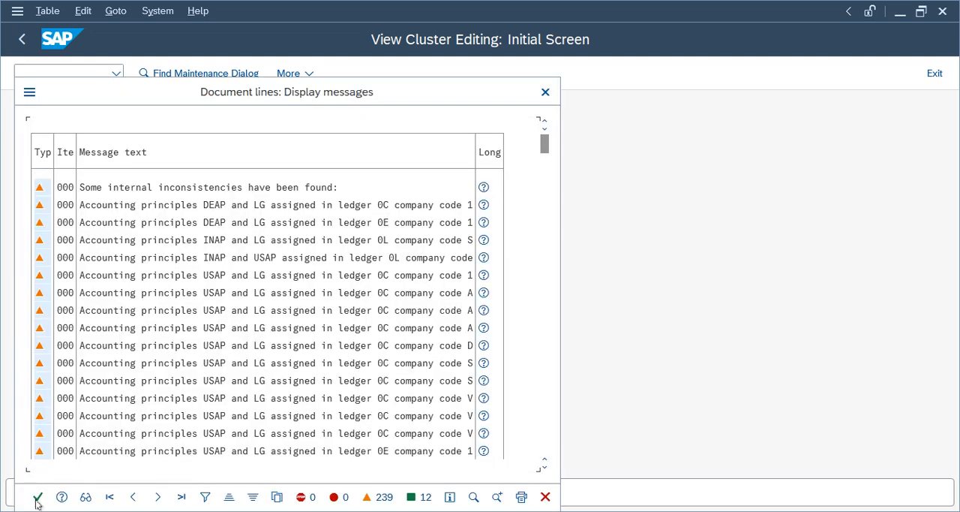
{"action": "left_click", "coordinate": [37, 497]}
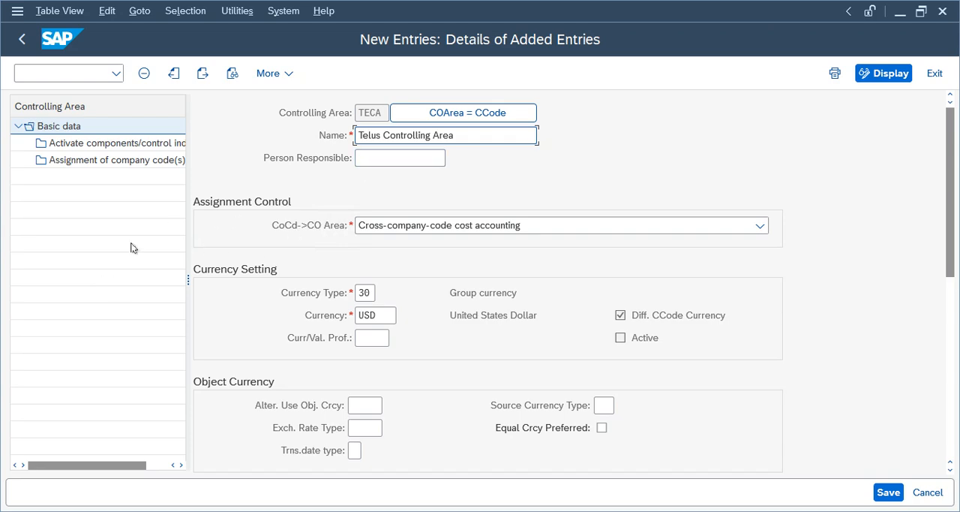
- Start a new entry for fiscal year 2025 in TECA's Activate components/control indicators settings
{"action": "left_click_drag", "start_coordinate": [950, 260], "coordinate": [940, 196]}
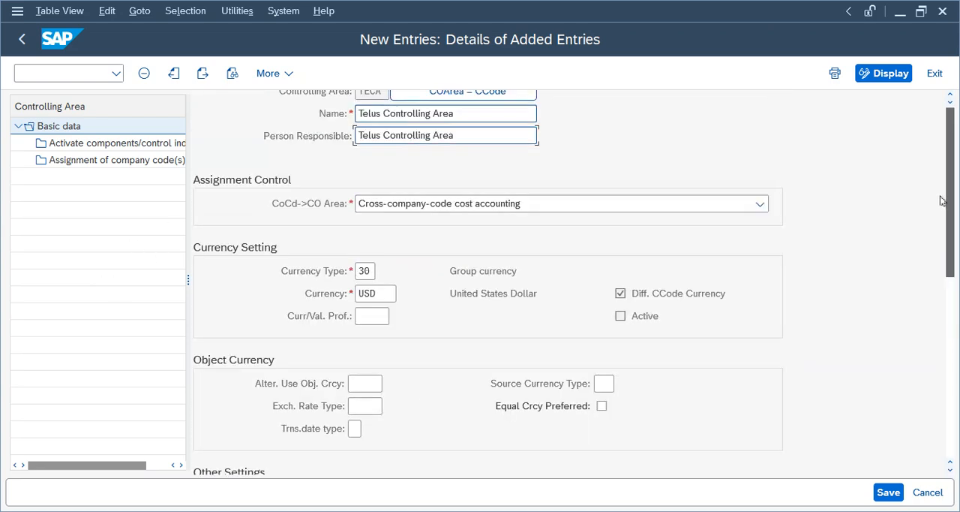
{"action": "left_click", "coordinate": [127, 148]}
{"action": "left_click", "coordinate": [198, 75]}
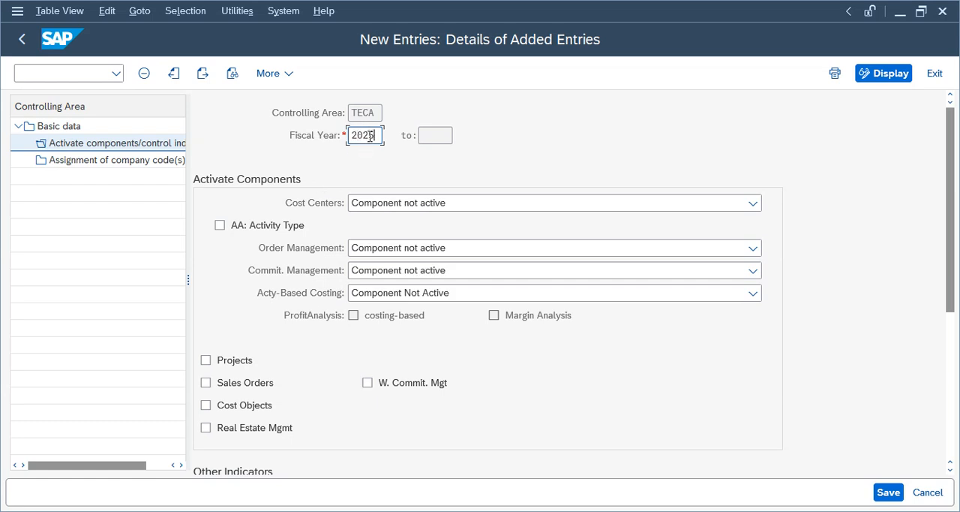
{"action": "key", "text": "Tab"}
- Set both Cost Centers and Order Management to Component active for TECA's fiscal year 2025 entry
{"action": "left_click", "coordinate": [409, 207]}
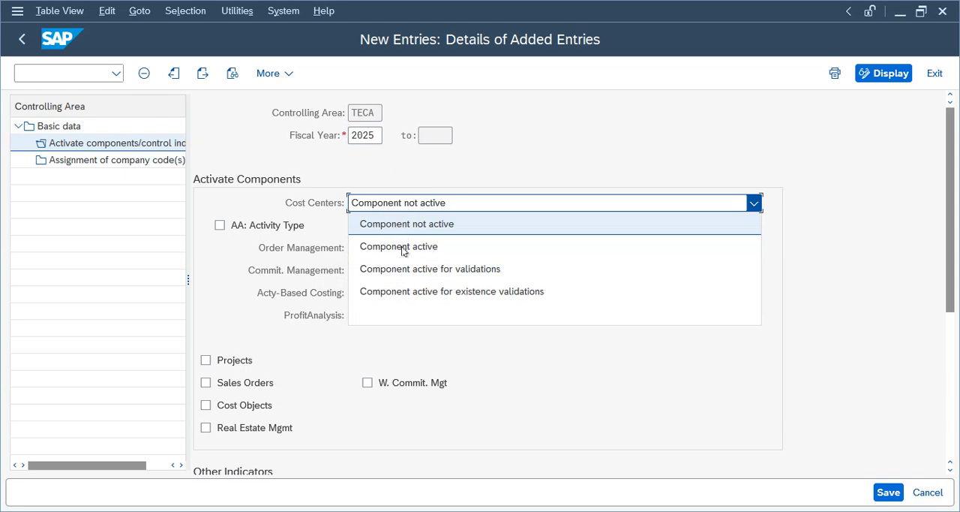
{"action": "left_click", "coordinate": [401, 248]}
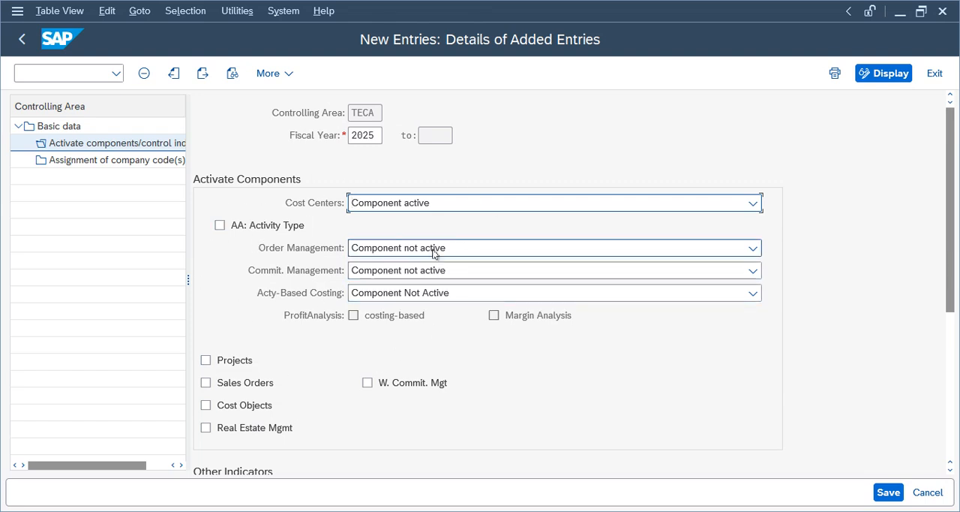
{"action": "left_click", "coordinate": [437, 251]}
{"action": "left_click", "coordinate": [405, 291]}
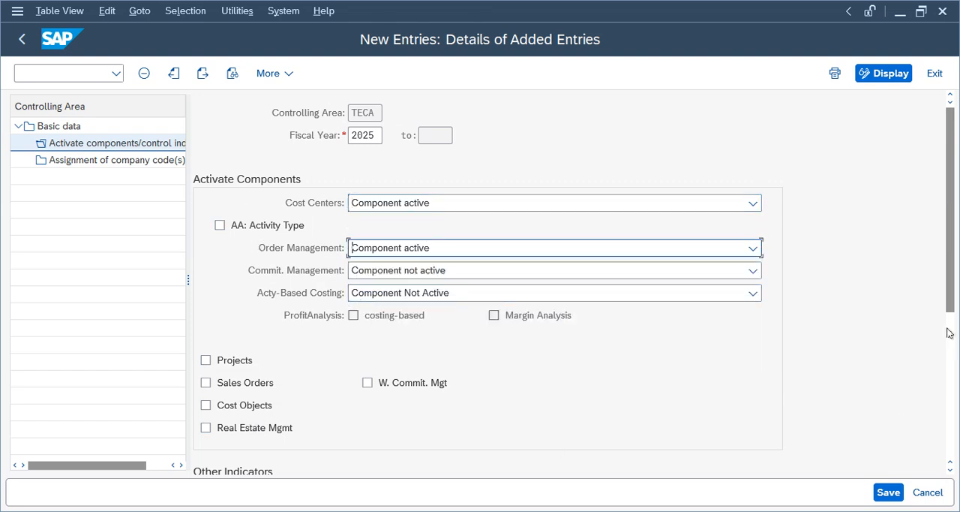
- Save TECA's component activation, acknowledging the critical transport notice and the message list
{"action": "left_click_drag", "start_coordinate": [950, 286], "coordinate": [950, 261]}
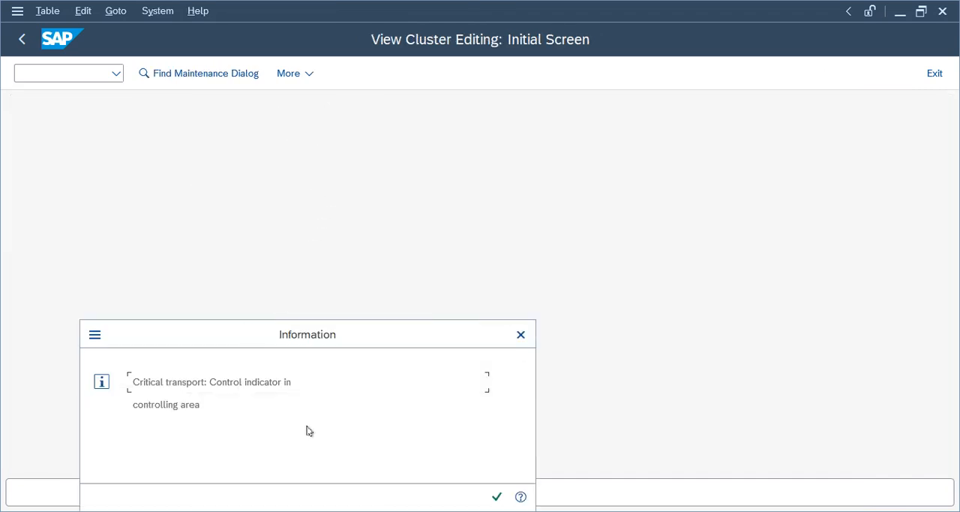
{"action": "left_click", "coordinate": [496, 493]}
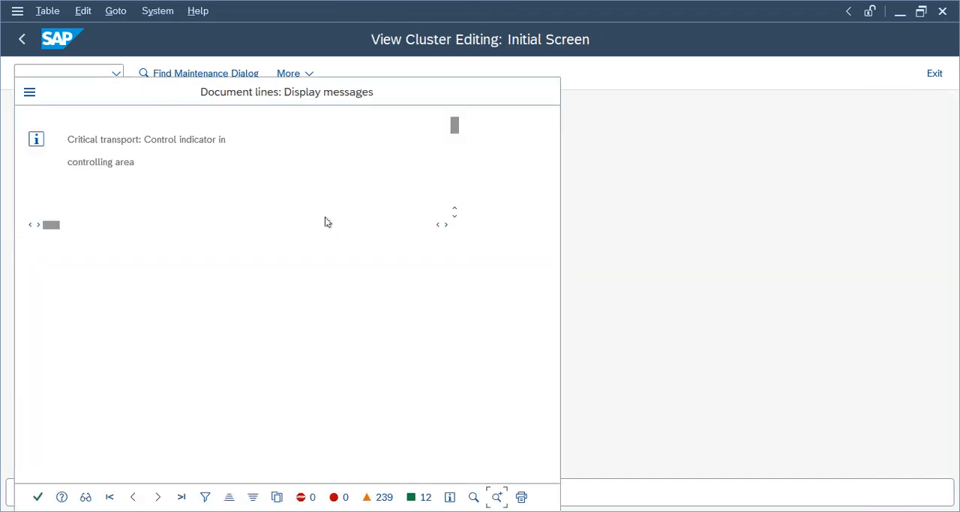
{"action": "left_click", "coordinate": [38, 496]}
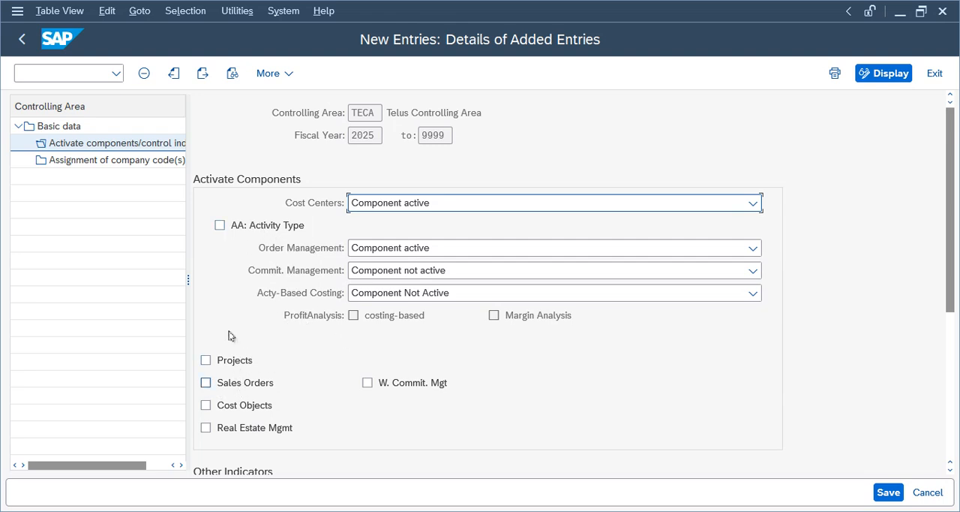
- Add company code TELU as a new entry in TECA's assignment of company codes
{"action": "left_click", "coordinate": [113, 161]}
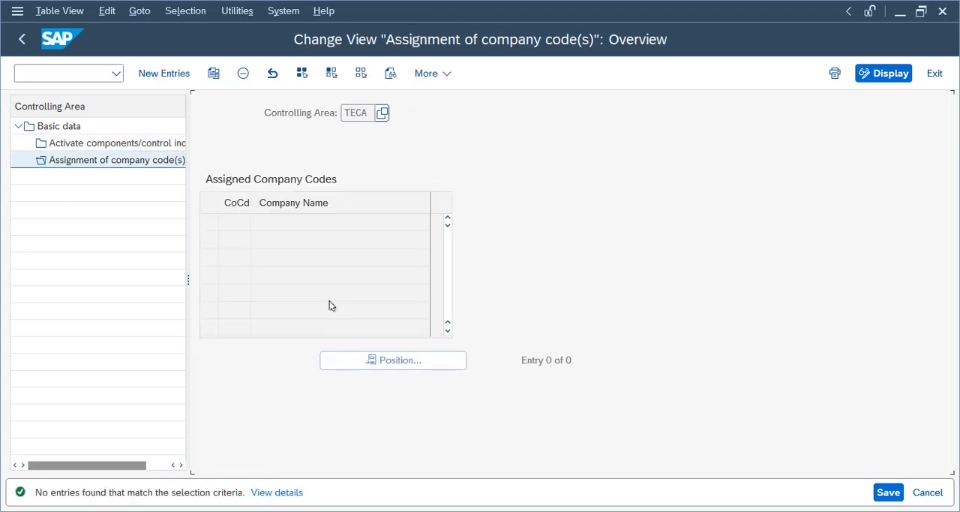
{"action": "left_click", "coordinate": [162, 73]}
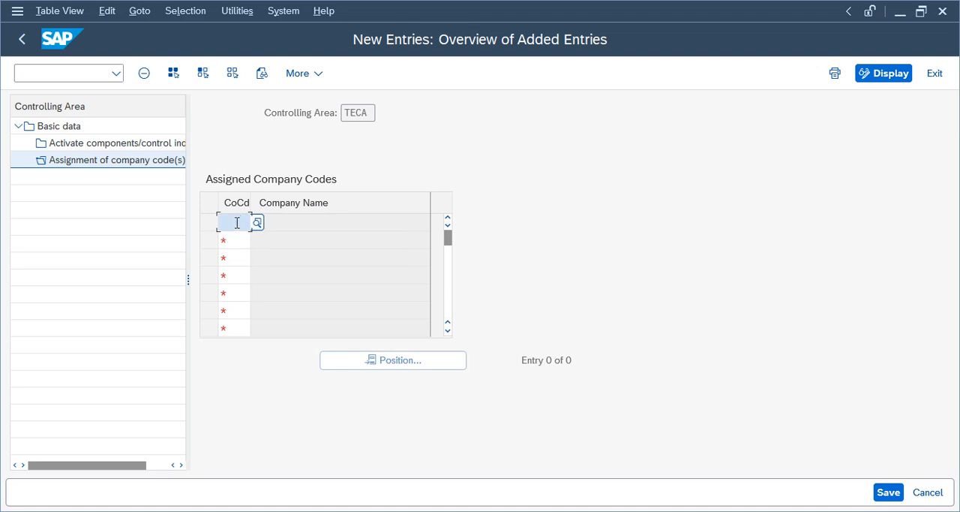
{"action": "type", "text": "telu"}
{"action": "key", "text": "Return"}
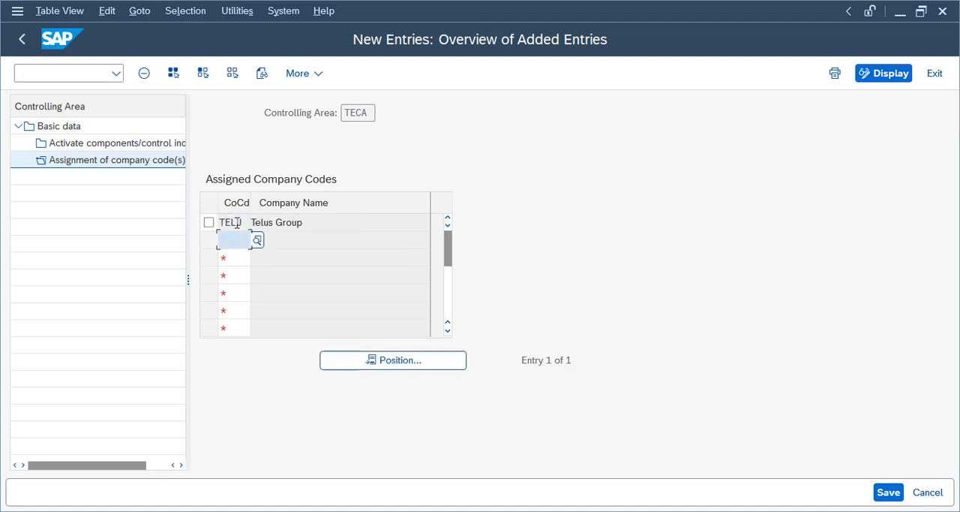
- Save TECA's company code assignment and acknowledge both message lists
{"action": "left_click", "coordinate": [887, 493]}
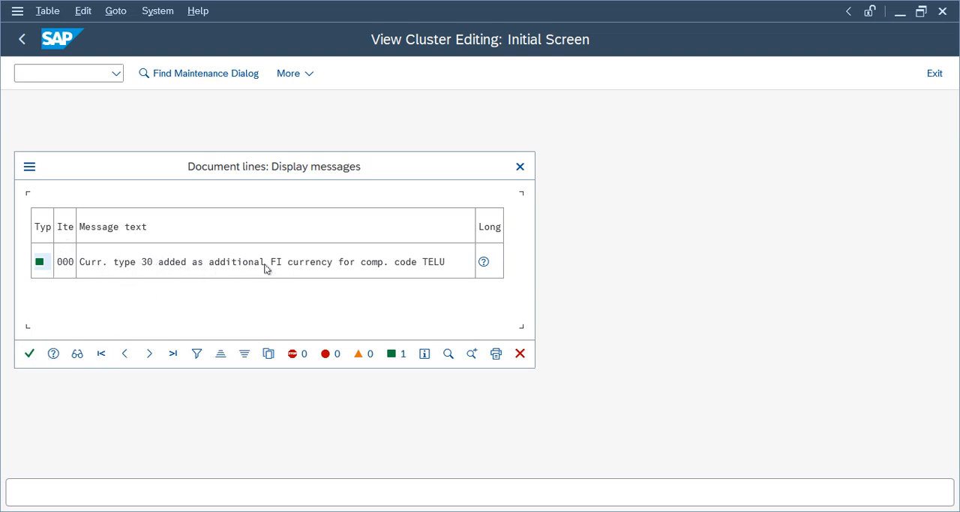
{"action": "left_click", "coordinate": [30, 354]}
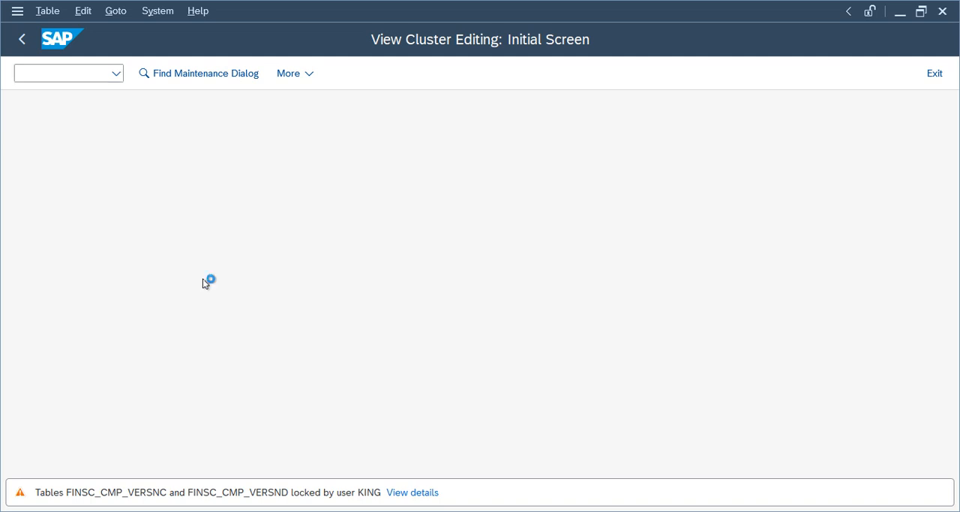
{"action": "left_click", "coordinate": [38, 496]}
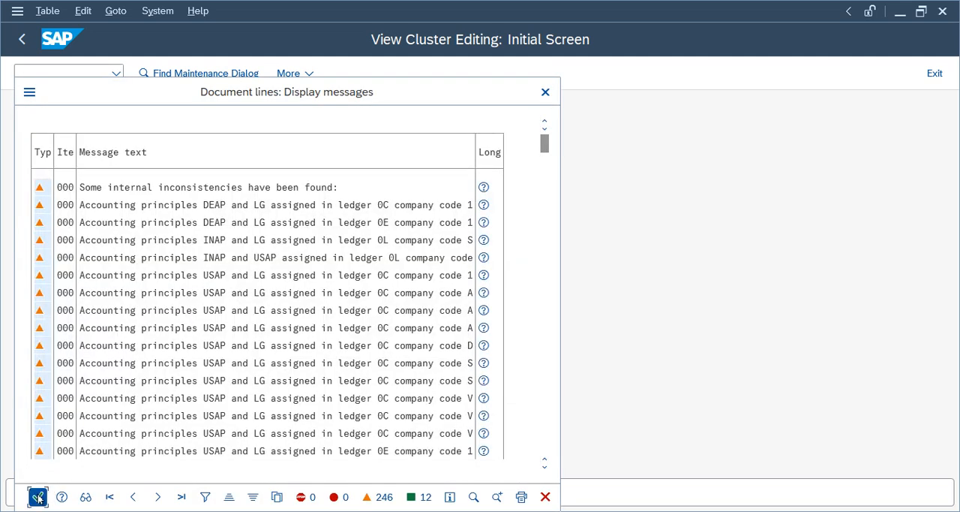
{"action": "left_click_drag", "start_coordinate": [309, 221], "coordinate": [207, 216]}
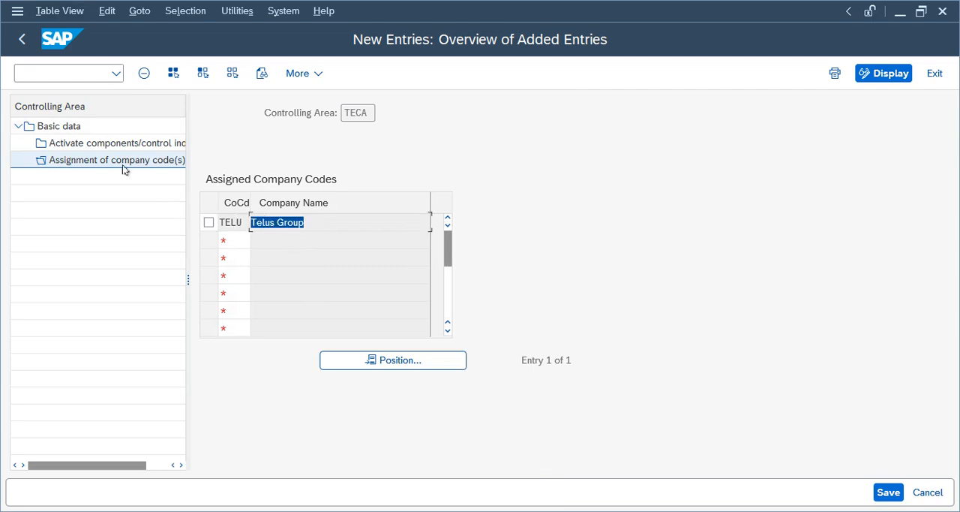
- Leave the controlling area maintenance, close the activity selection and return to the implementation guide
{"action": "left_click", "coordinate": [21, 41]}
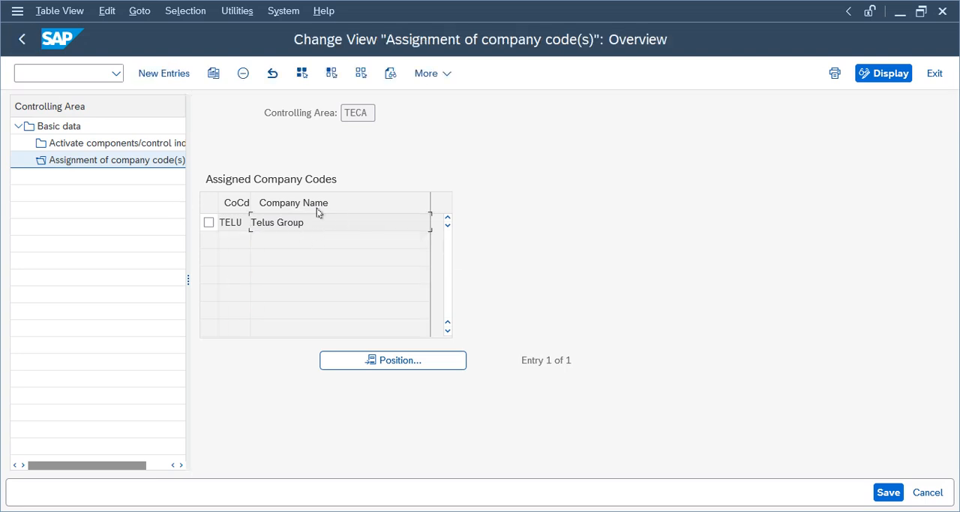
{"action": "left_click", "coordinate": [21, 41]}
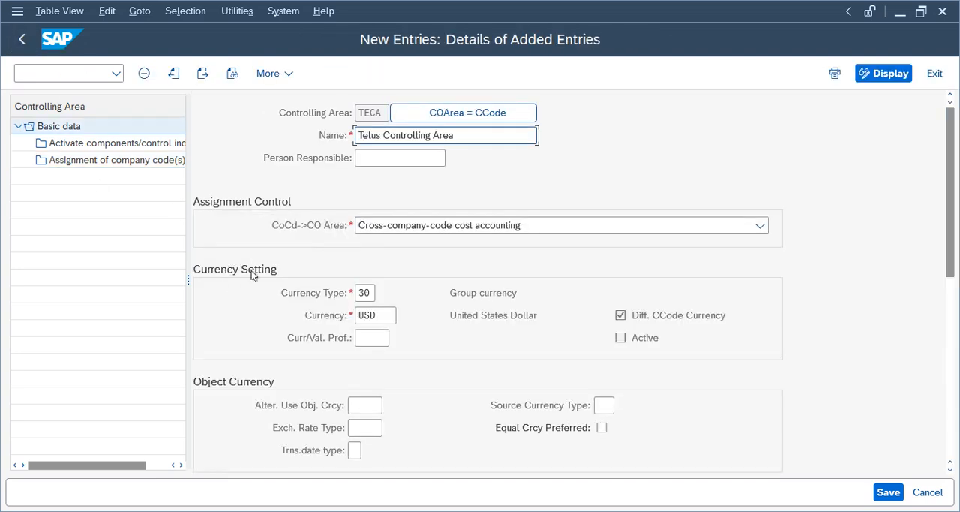
{"action": "left_click", "coordinate": [23, 42]}
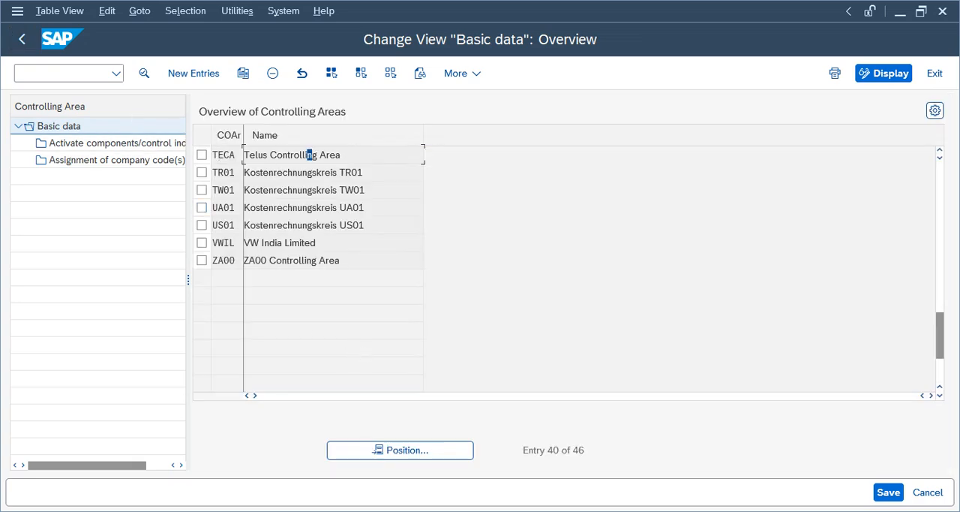
{"action": "left_click", "coordinate": [22, 40]}
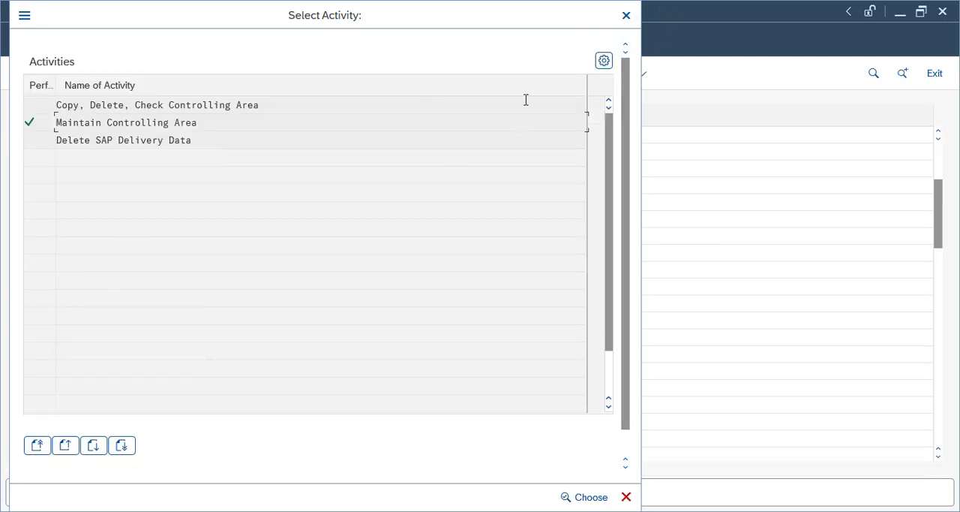
{"action": "left_click", "coordinate": [627, 16]}
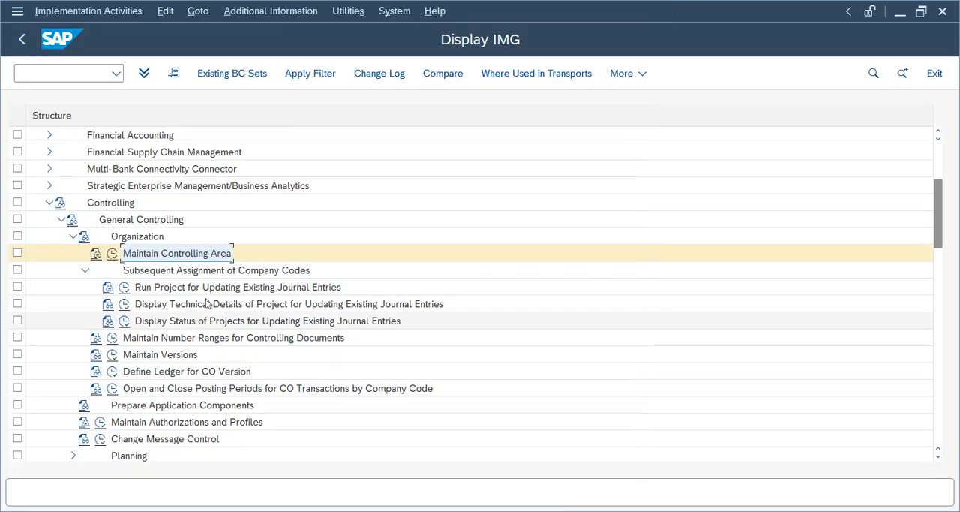
- Open Maintain Versions under Controlling > General Controlling > Organization and select version 0, Plan/actual version
{"action": "left_click", "coordinate": [143, 356]}
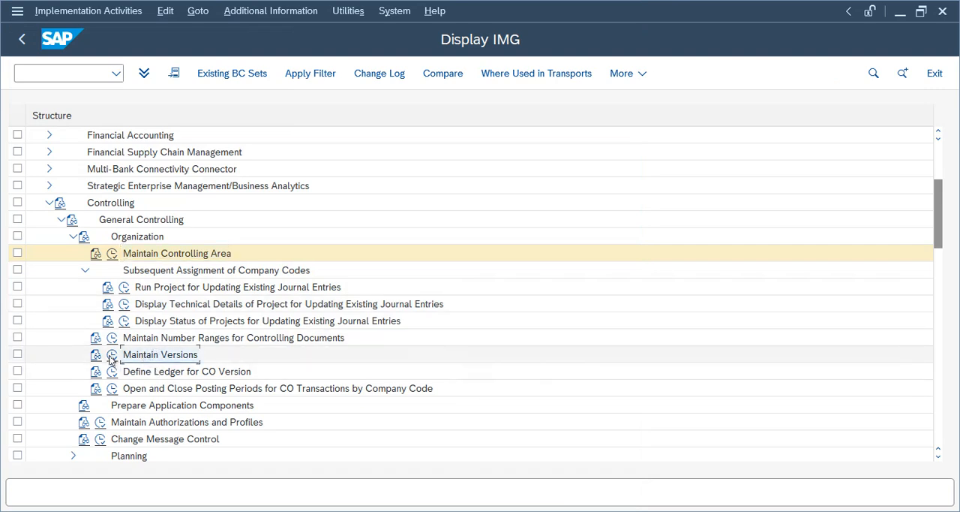
{"action": "left_click", "coordinate": [112, 356]}
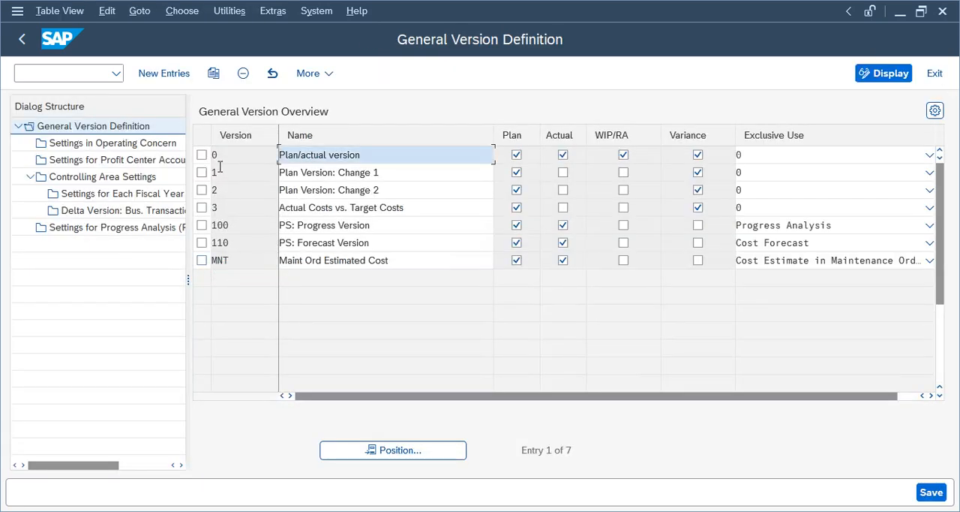
{"action": "left_click", "coordinate": [201, 155]}
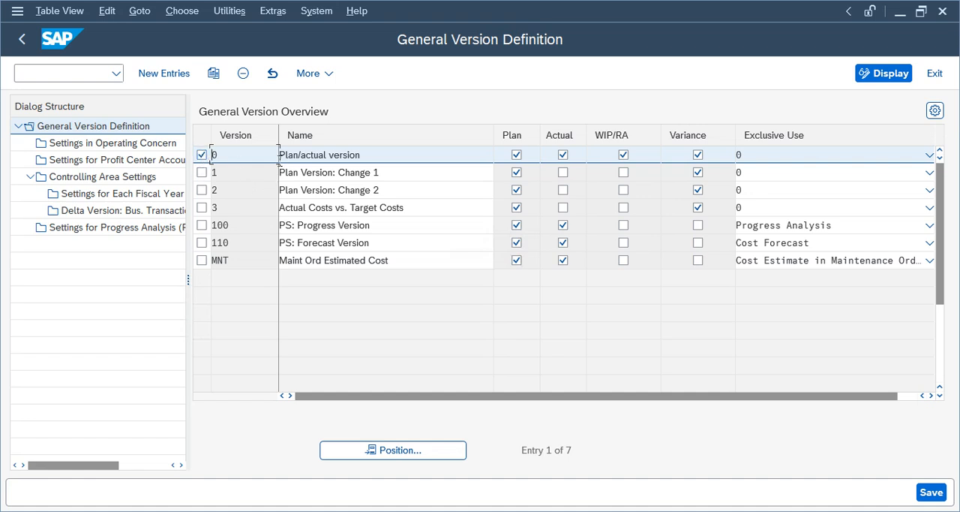
{"action": "left_click_drag", "start_coordinate": [378, 156], "coordinate": [261, 152]}
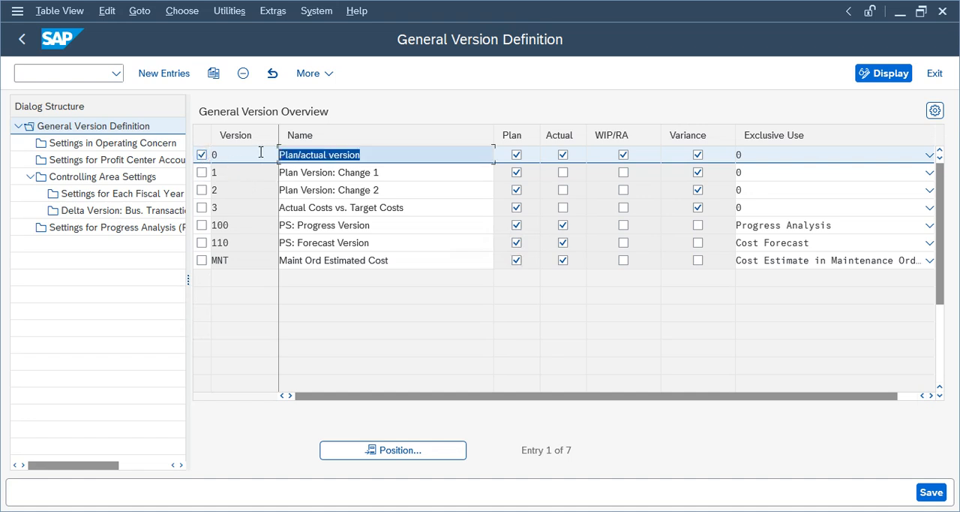
- Open version 0's fiscal-year settings in controlling area ZA00 and enable integrated planning for 2025
{"action": "left_click", "coordinate": [75, 177]}
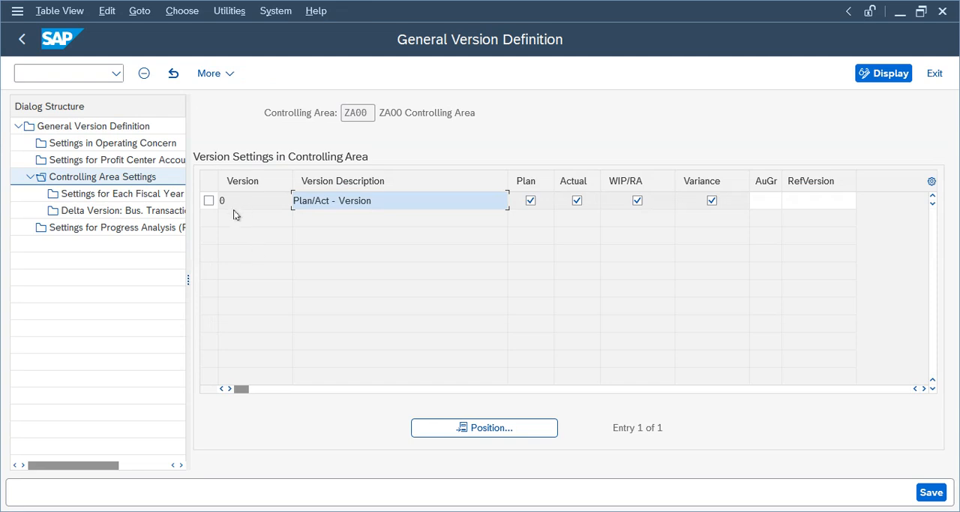
{"action": "left_click", "coordinate": [233, 209]}
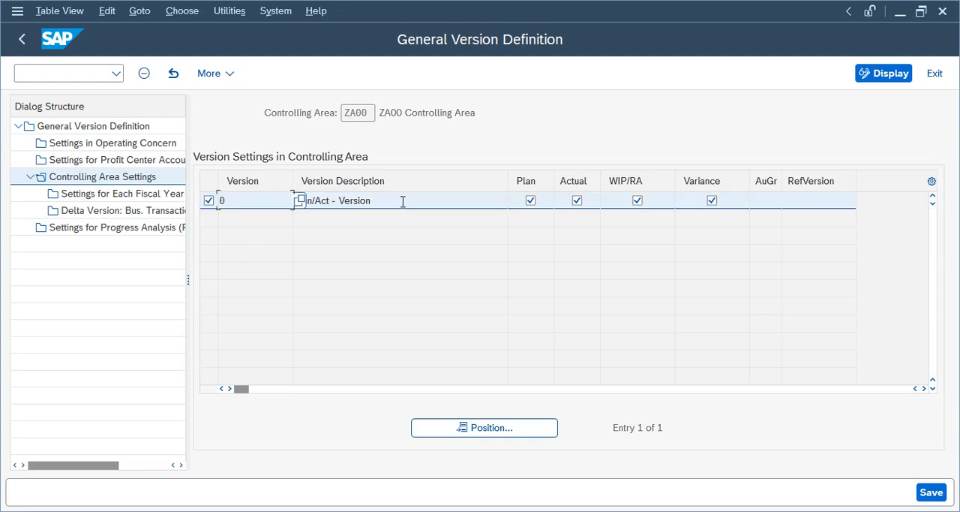
{"action": "left_click", "coordinate": [142, 193]}
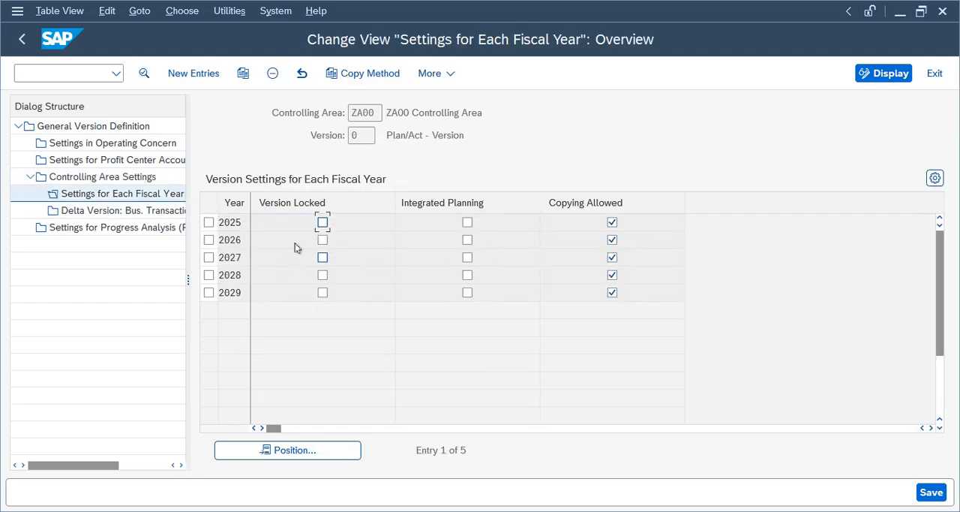
{"action": "left_click", "coordinate": [466, 223]}
{"action": "double_click", "coordinate": [227, 222]}
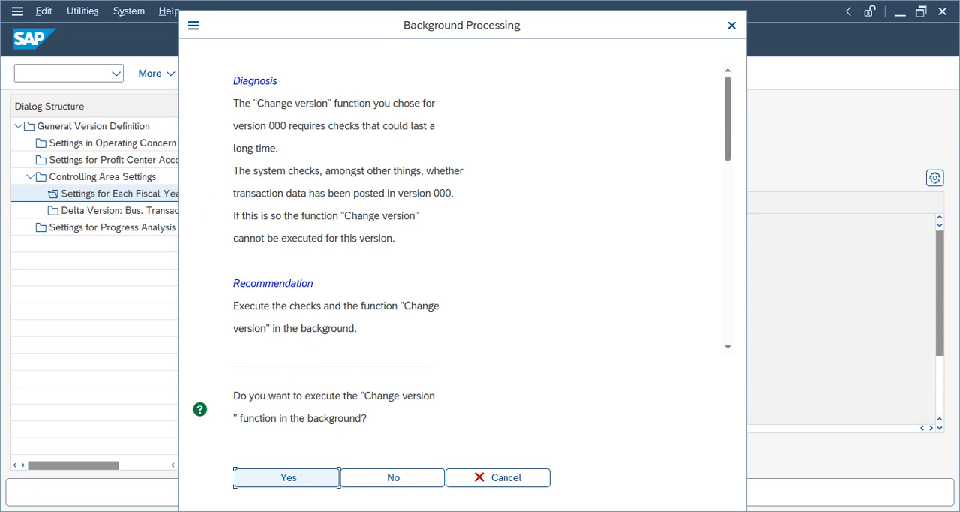
- Run the version change in the background with output device LP01 and execute the job selection to list the jobs
{"action": "left_click", "coordinate": [290, 478]}
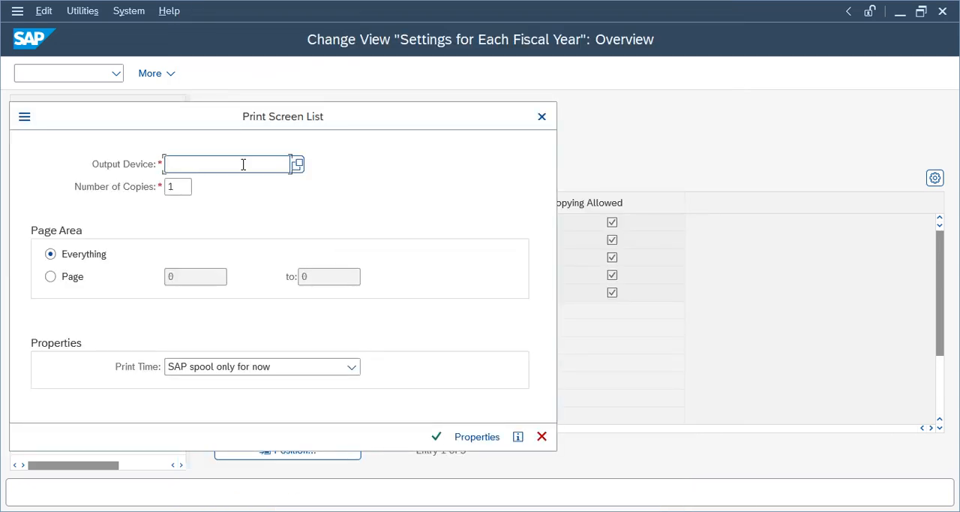
{"action": "left_click_drag", "start_coordinate": [247, 116], "coordinate": [715, 125]}
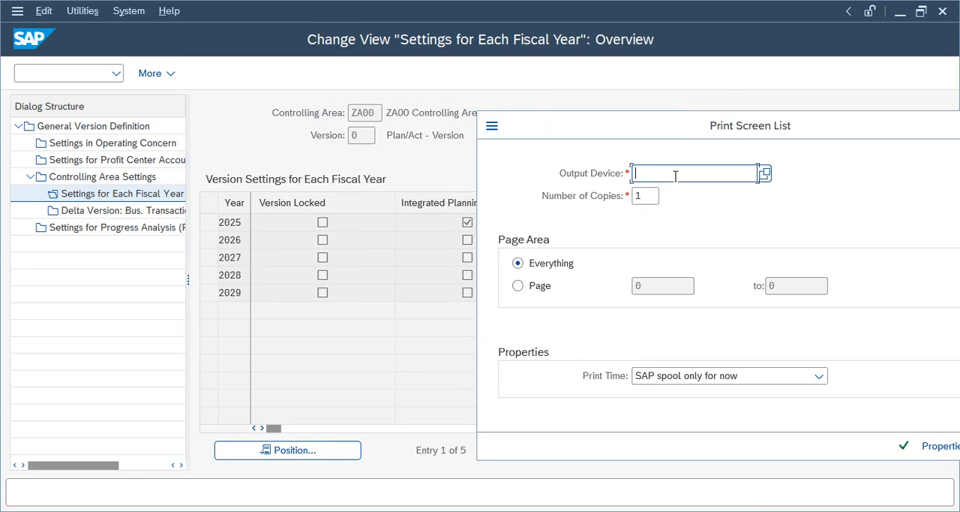
{"action": "key", "text": "Return"}
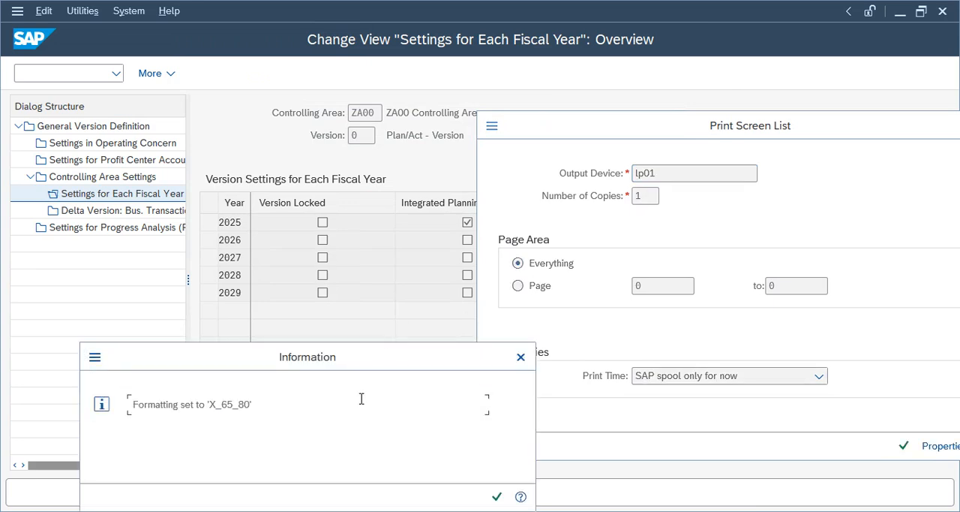
{"action": "key", "text": "Return"}
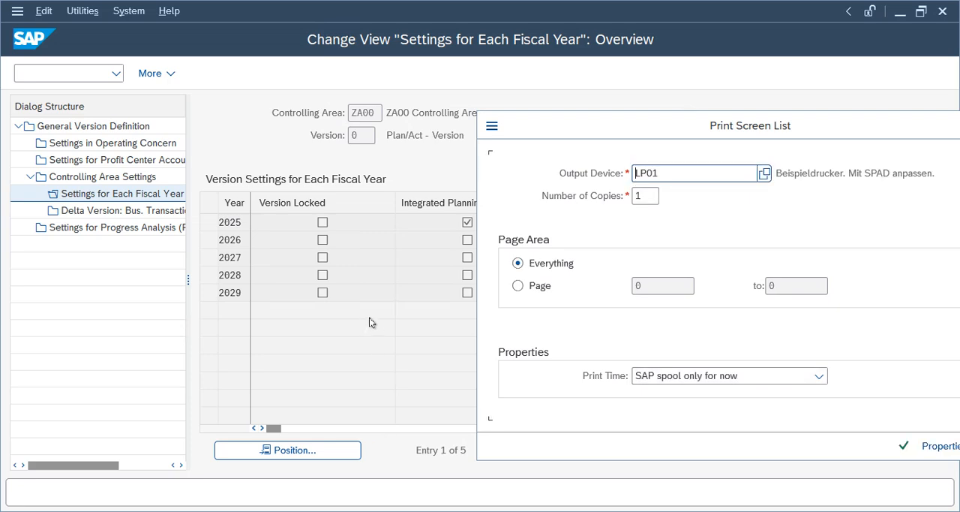
{"action": "left_click", "coordinate": [904, 446]}
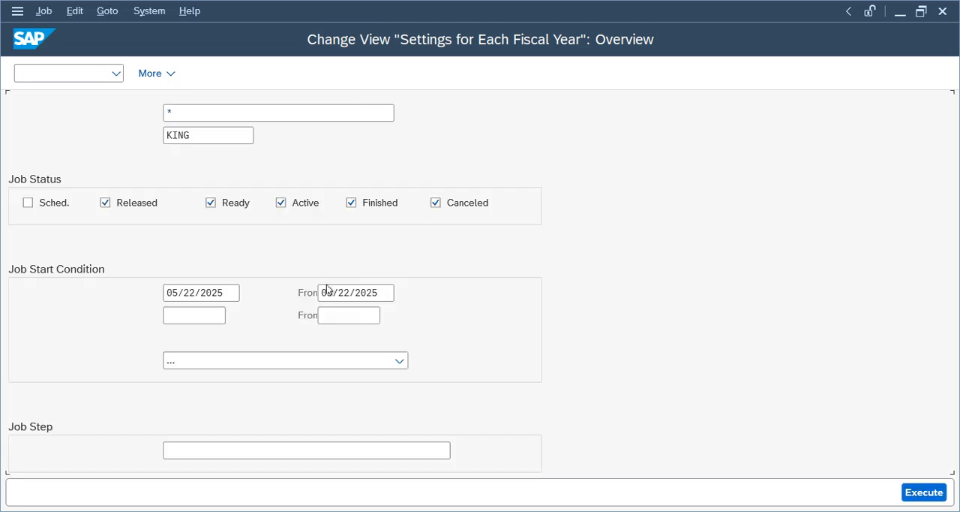
{"action": "left_click", "coordinate": [917, 489]}
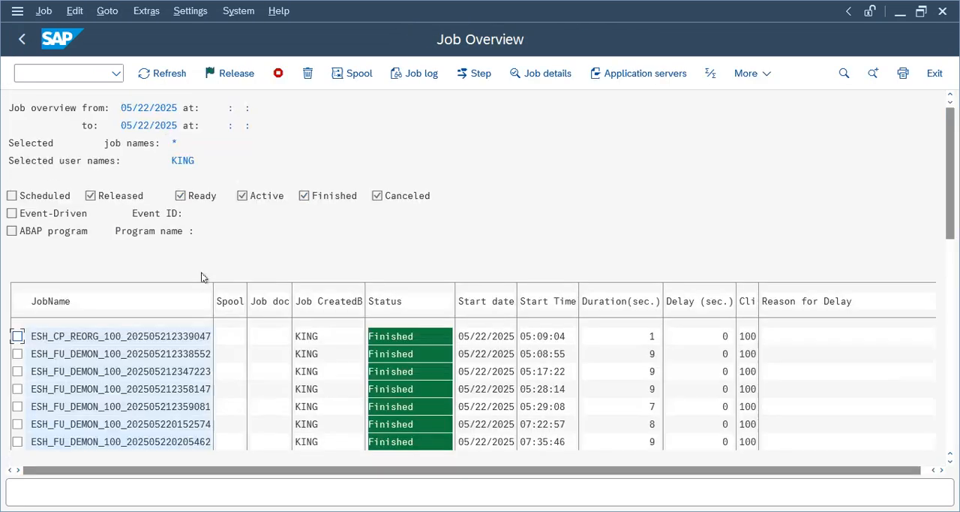
- Leave the job overview with transaction SPRO and open the SAP Reference IMG
{"action": "left_click", "coordinate": [22, 72]}
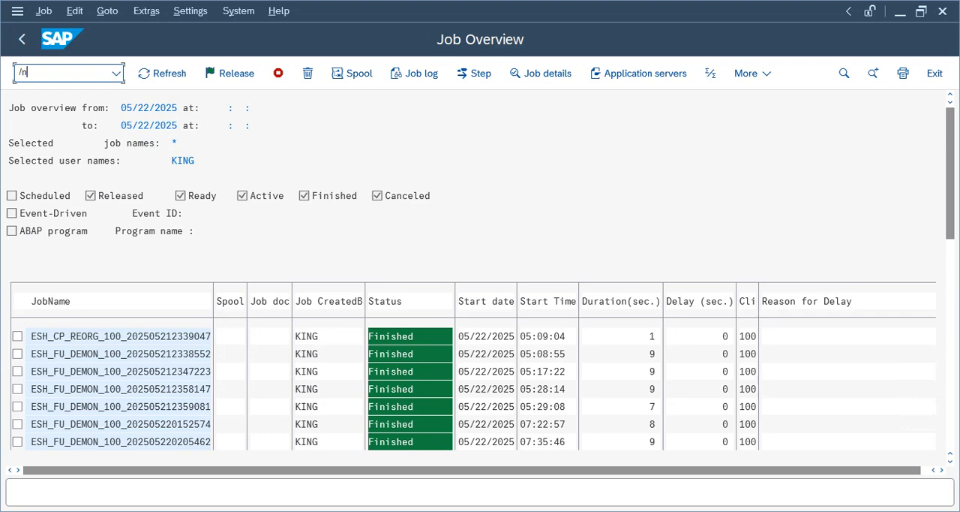
{"action": "type", "text": "/nspro"}
{"action": "key", "text": "Return"}
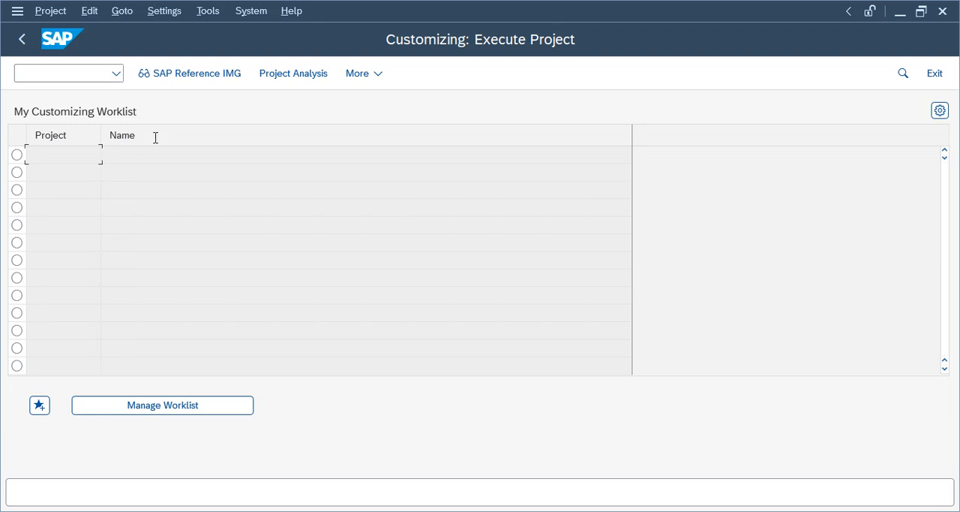
{"action": "left_click", "coordinate": [196, 73]}
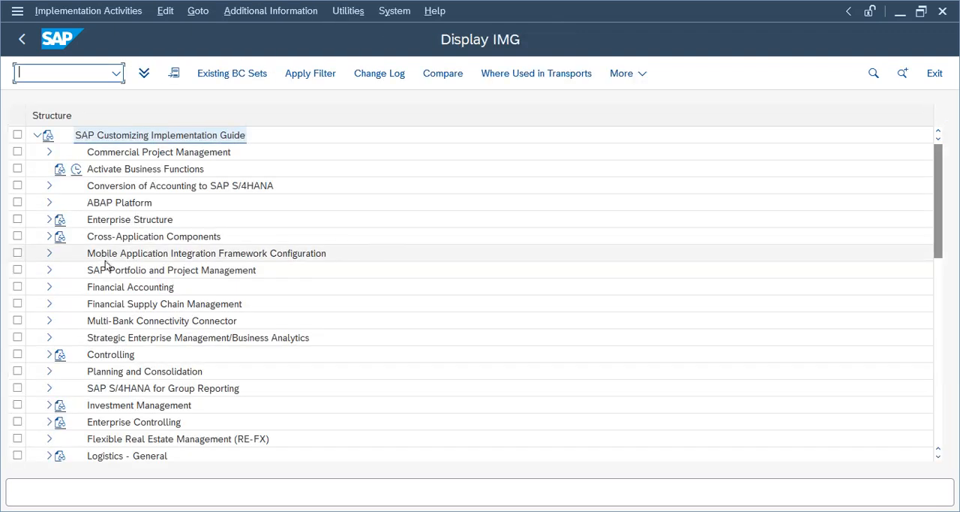
{"action": "left_click", "coordinate": [116, 288]}
{"action": "left_click", "coordinate": [49, 287]}
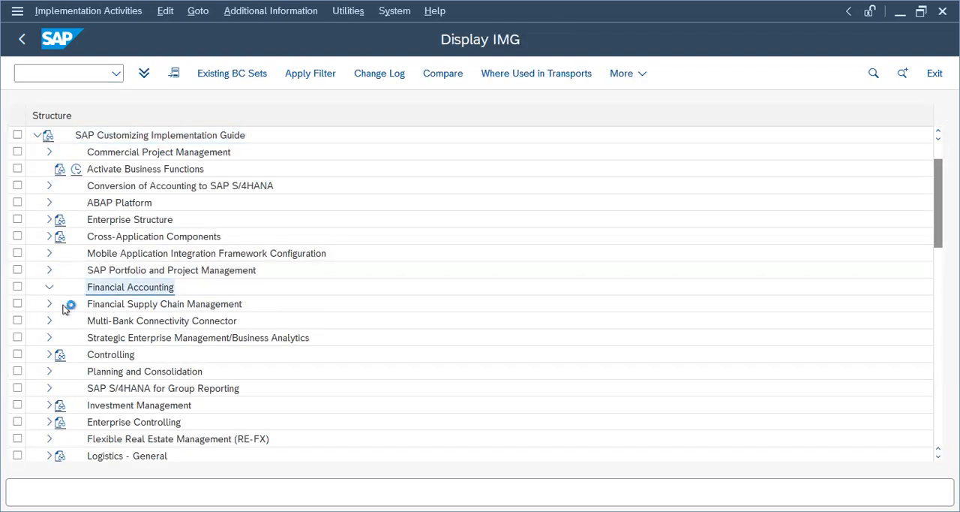
{"action": "left_click", "coordinate": [105, 254]}
{"action": "left_click", "coordinate": [113, 271]}
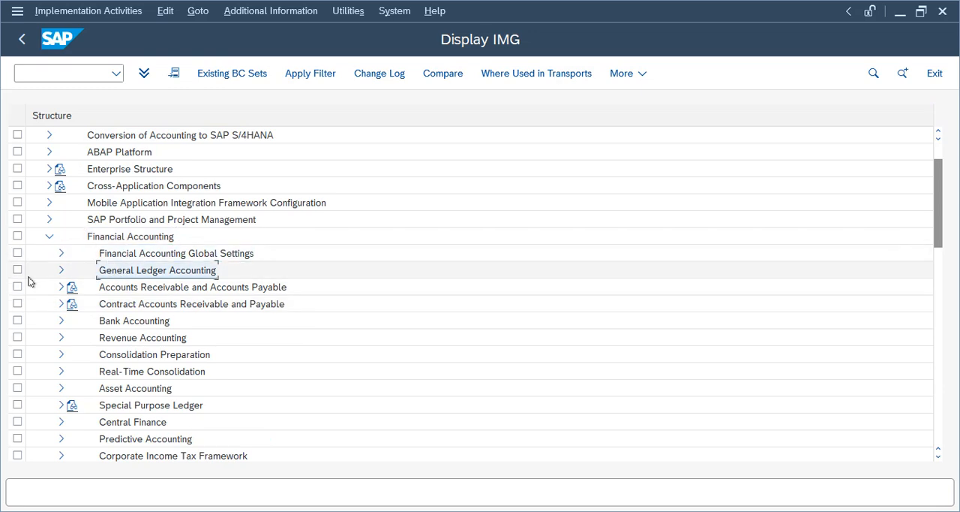
{"action": "left_click", "coordinate": [69, 284]}
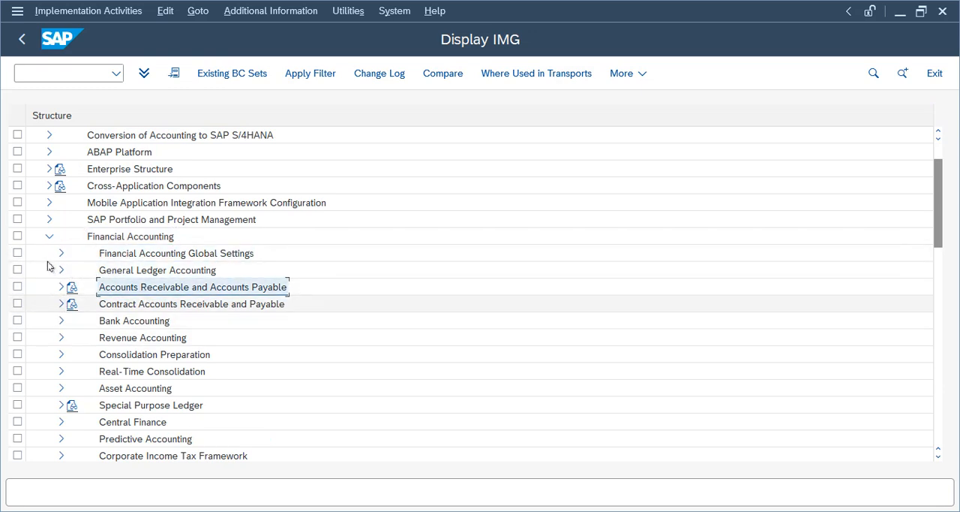
{"action": "left_click", "coordinate": [49, 236]}
- Open Define Ledger for CO Version under Controlling > General Controlling > Organization
{"action": "left_click", "coordinate": [101, 304]}
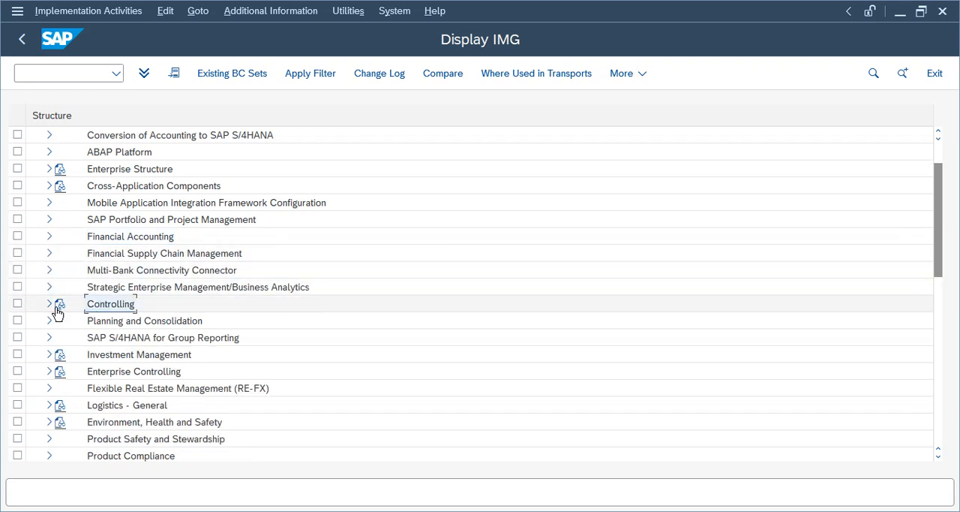
{"action": "left_click", "coordinate": [50, 303]}
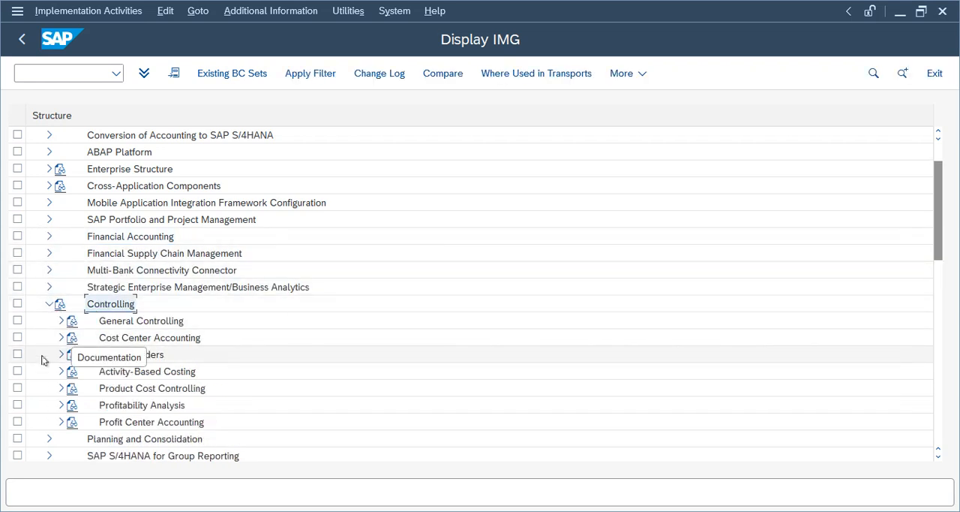
{"action": "left_click", "coordinate": [116, 357]}
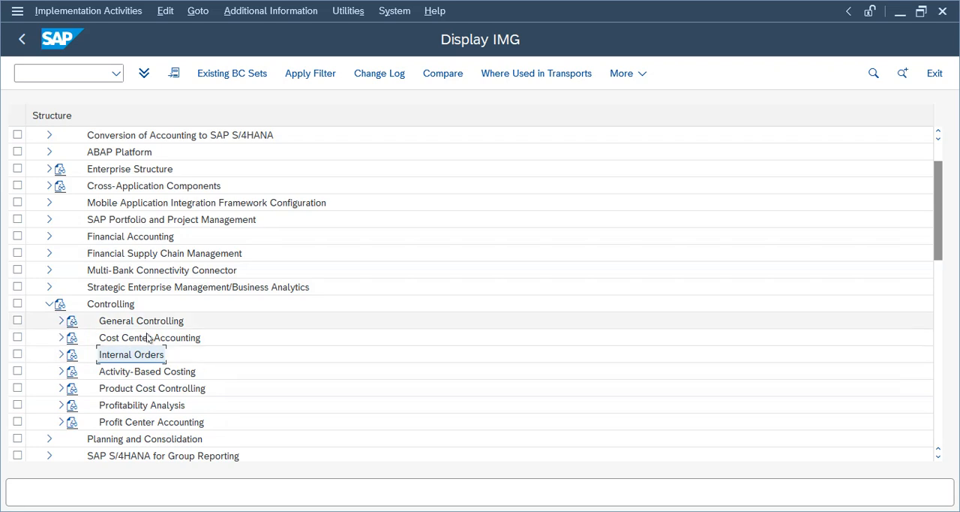
{"action": "left_click", "coordinate": [106, 322]}
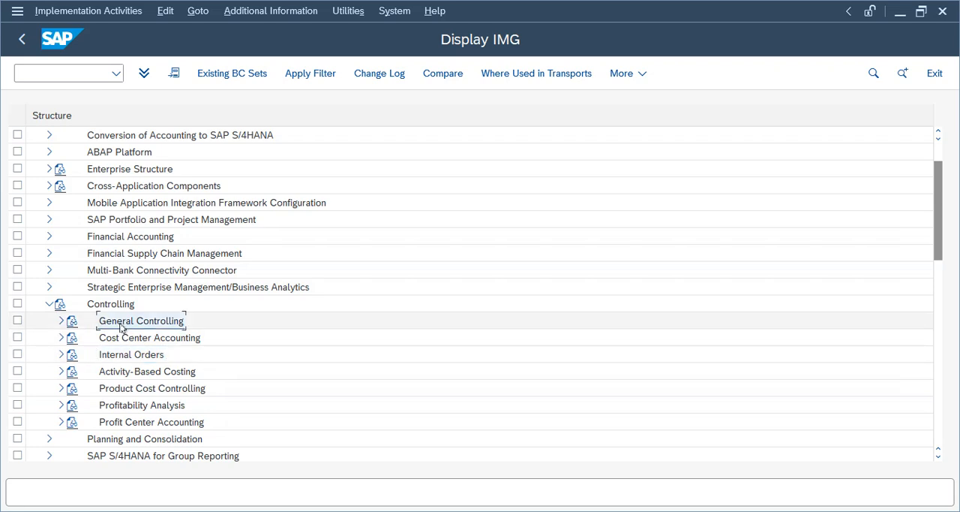
{"action": "left_click", "coordinate": [60, 320]}
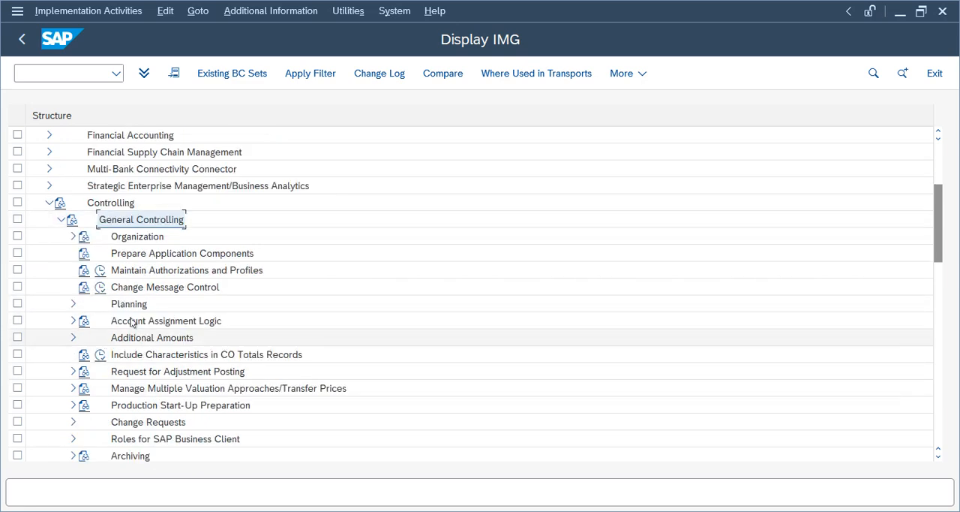
{"action": "left_click", "coordinate": [72, 237]}
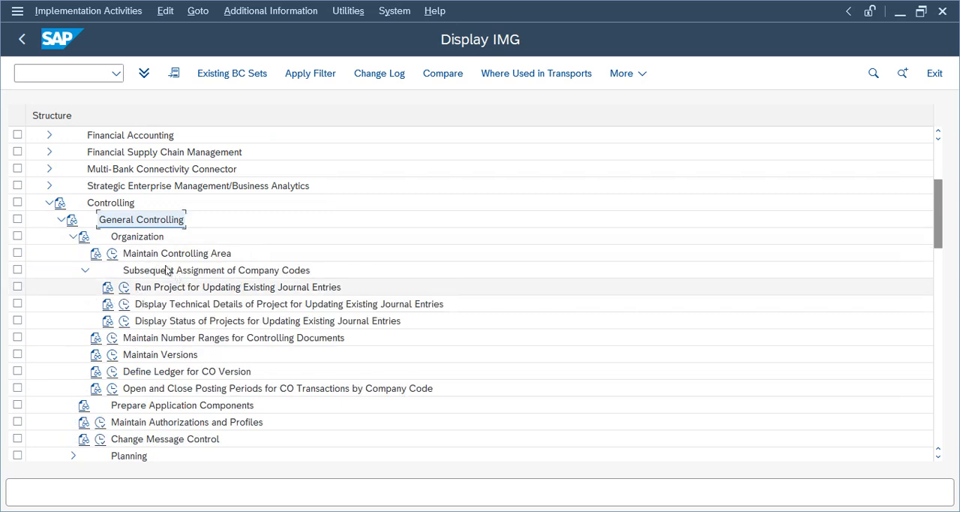
{"action": "left_click", "coordinate": [112, 371]}
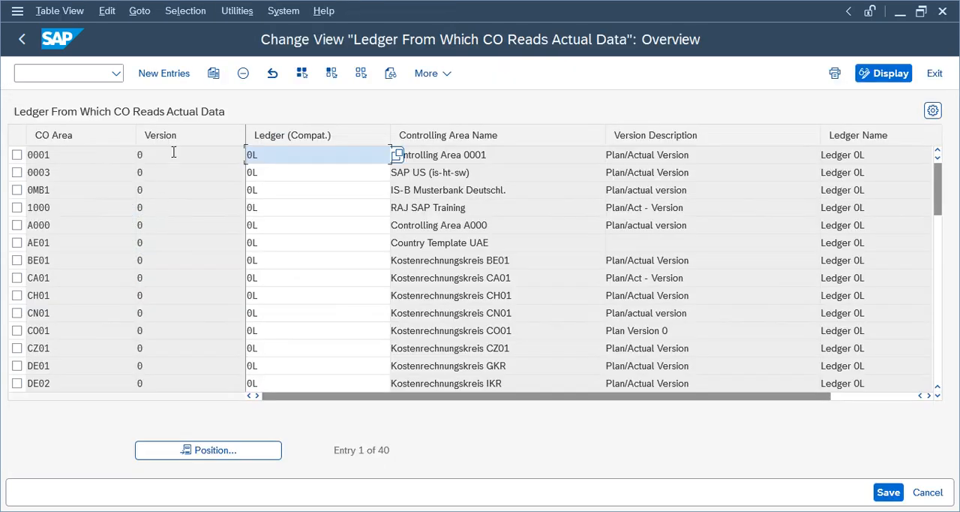
- Try to add a new ledger assignment entry with CO area TLCA, version 0 and ledger 0L
{"action": "left_click", "coordinate": [164, 73]}
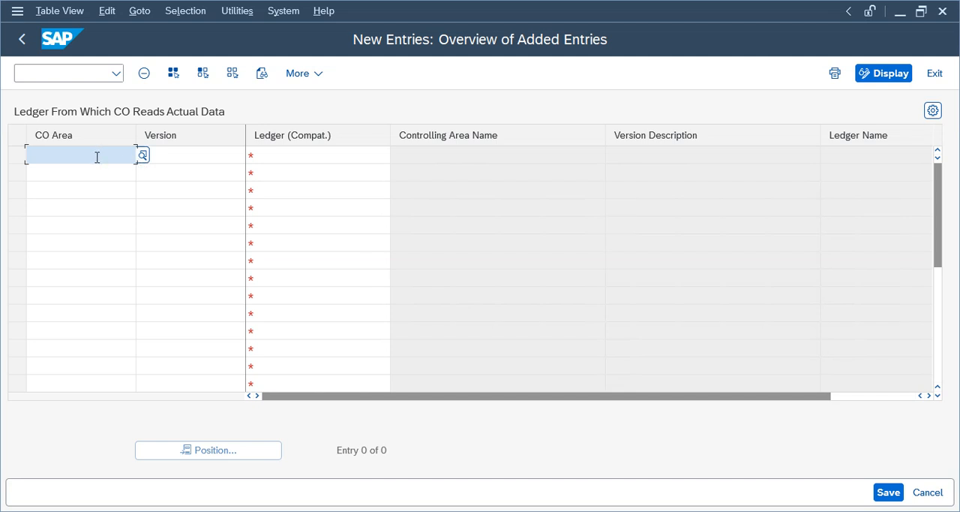
{"action": "type", "text": "TLCA"}
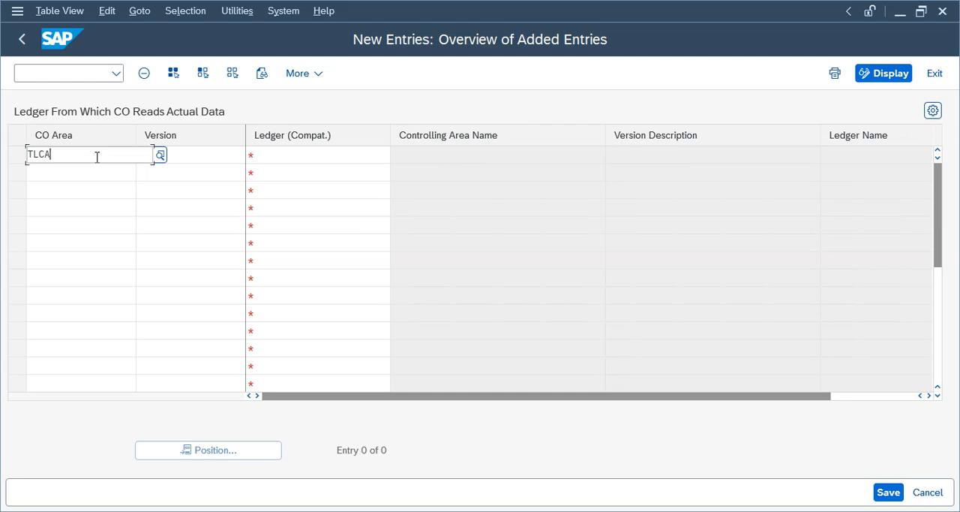
{"action": "key", "text": "Tab"}
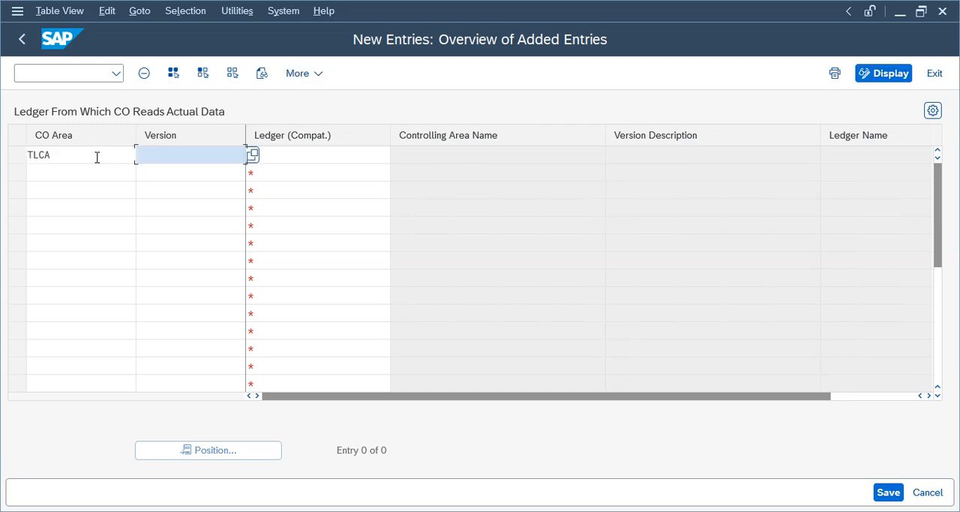
{"action": "type", "text": "0"}
{"action": "key", "text": "Tab"}
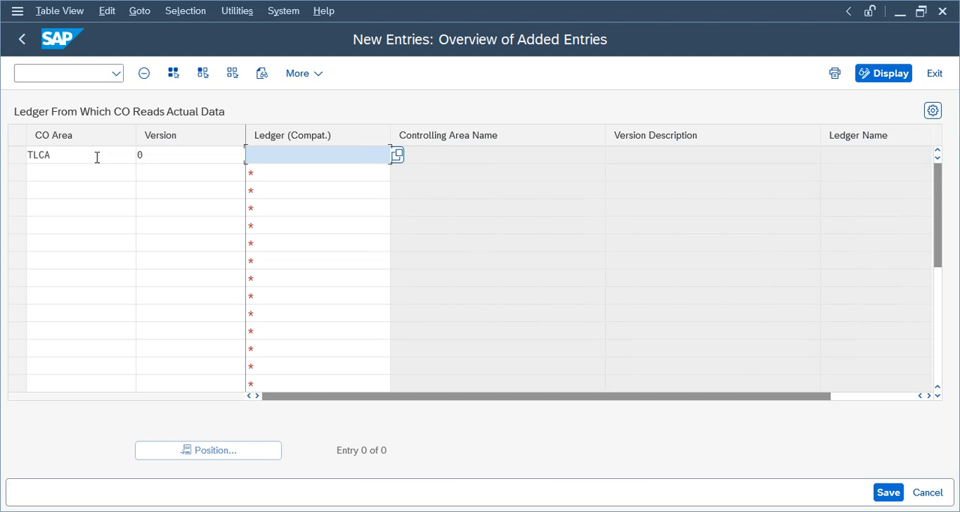
{"action": "key", "text": "Return"}
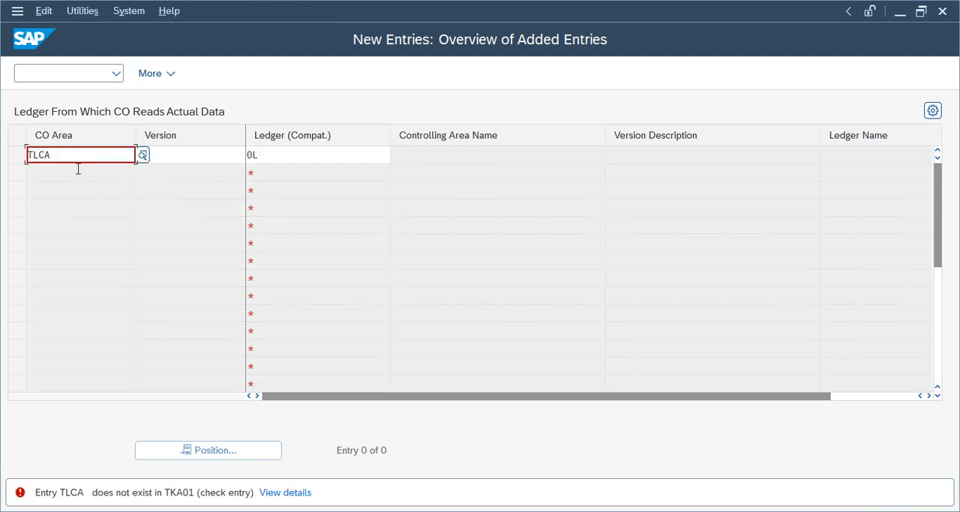
- Correct the new entry's CO area to TECA and confirm the row
{"action": "key", "text": "BackSpace"}
{"action": "key", "text": "BackSpace"}
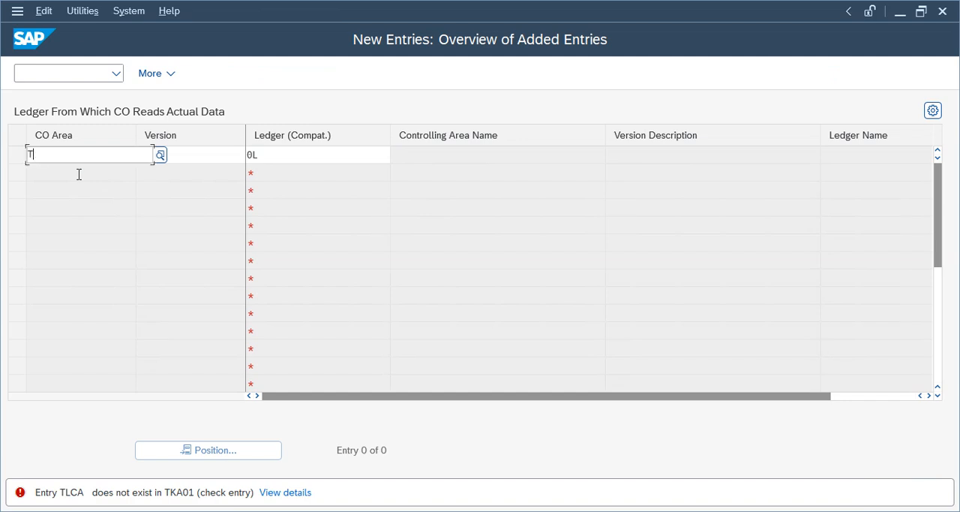
{"action": "type", "text": "ECA"}
{"action": "key", "text": "Return"}
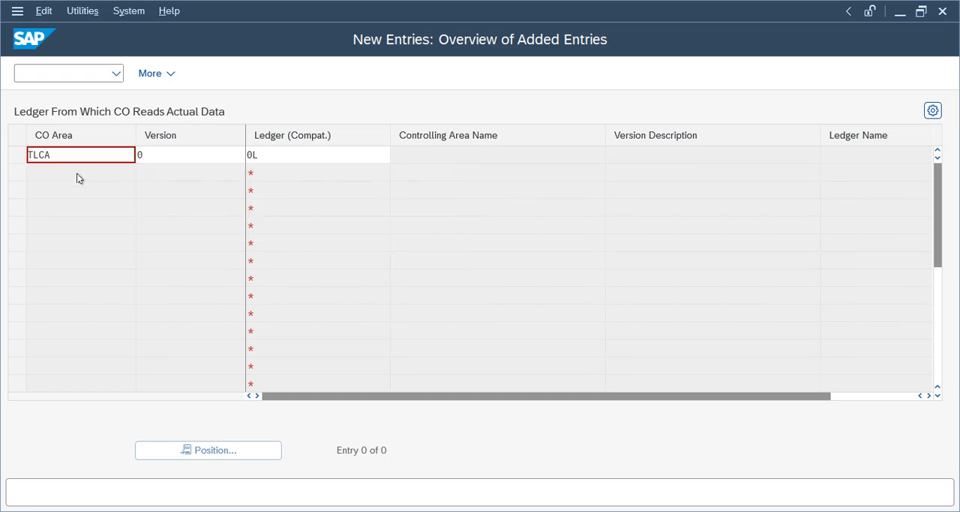
{"action": "key", "text": "Return"}
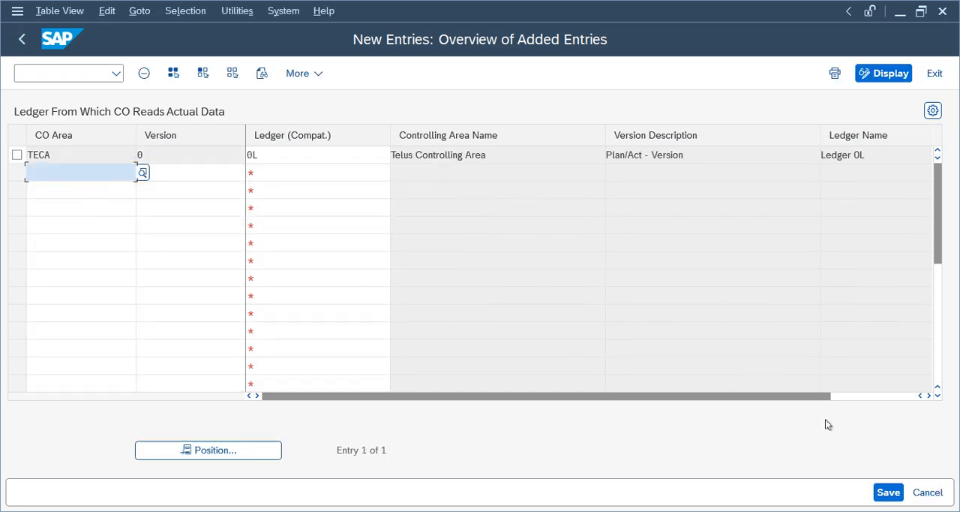
- Save TECA's ledger assignment under the Telus Group customizing request, acknowledging the message list, and leave the ledger maintenance
{"action": "left_click", "coordinate": [888, 492]}
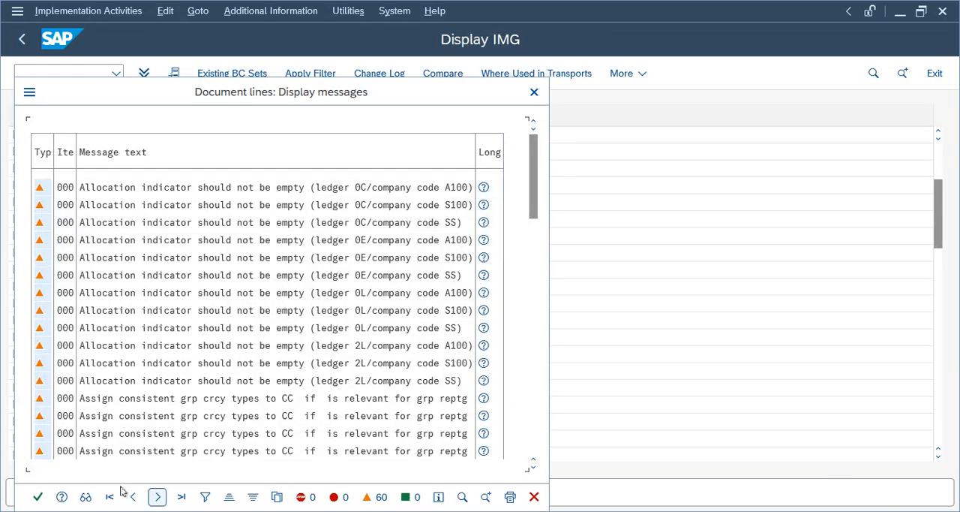
{"action": "left_click", "coordinate": [37, 496]}
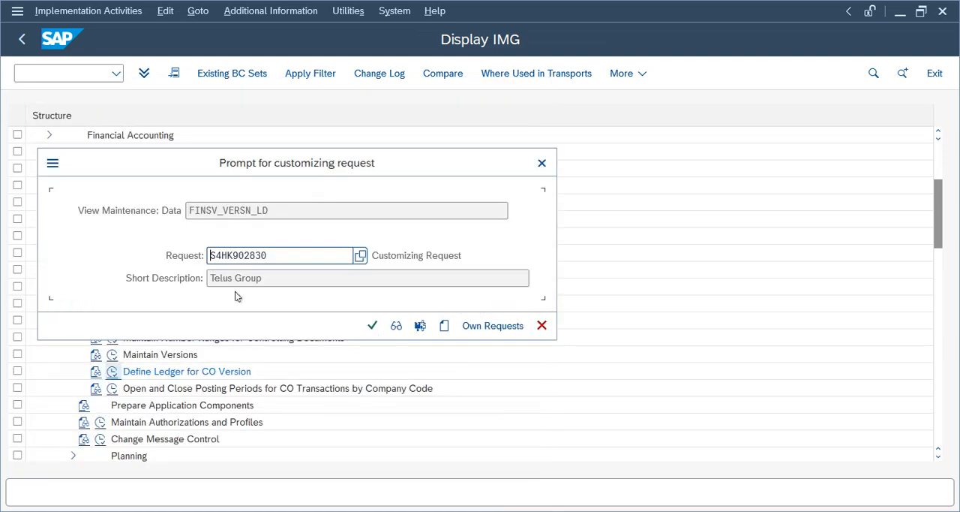
{"action": "left_click", "coordinate": [372, 325]}
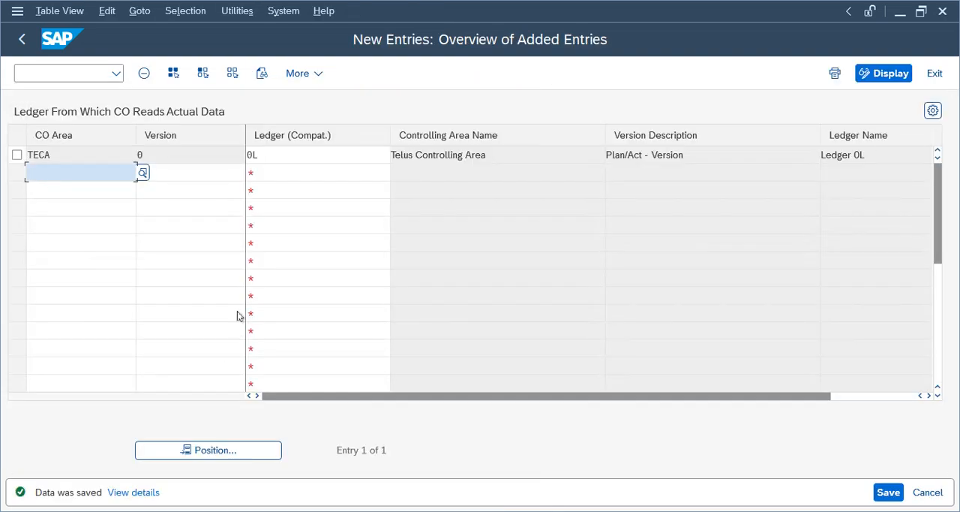
{"action": "left_click", "coordinate": [23, 38]}
{"action": "left_click", "coordinate": [23, 38]}
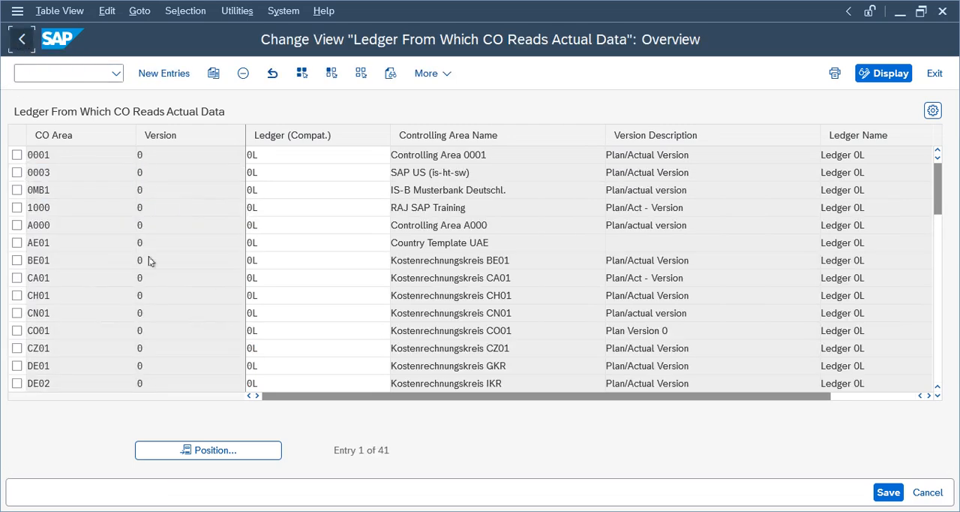
- Leave the CO version ledger view, collapse the Controlling branch of the IMG structure and return to SAP Easy Access
{"action": "left_click", "coordinate": [149, 255]}
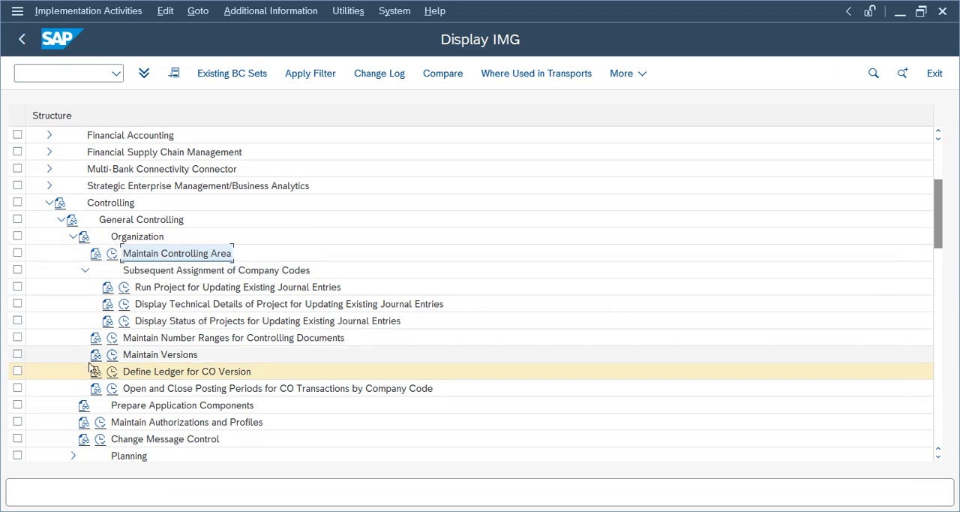
{"action": "left_click", "coordinate": [170, 356]}
{"action": "left_click", "coordinate": [197, 378]}
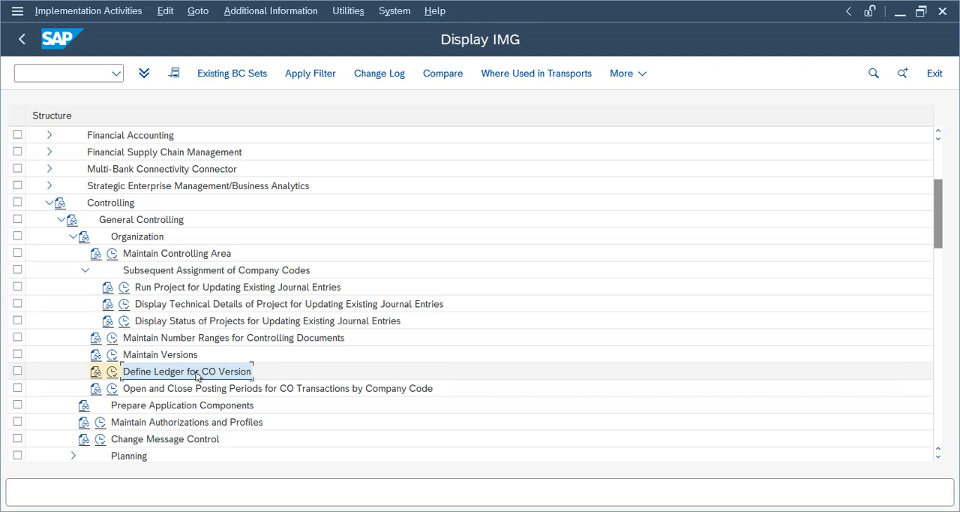
{"action": "left_click", "coordinate": [73, 236]}
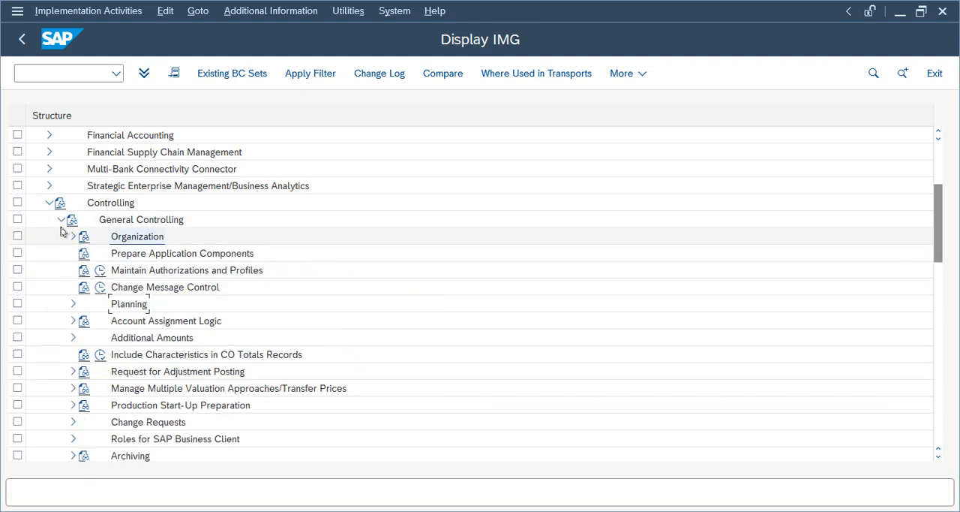
{"action": "left_click", "coordinate": [61, 219]}
{"action": "left_click", "coordinate": [48, 204]}
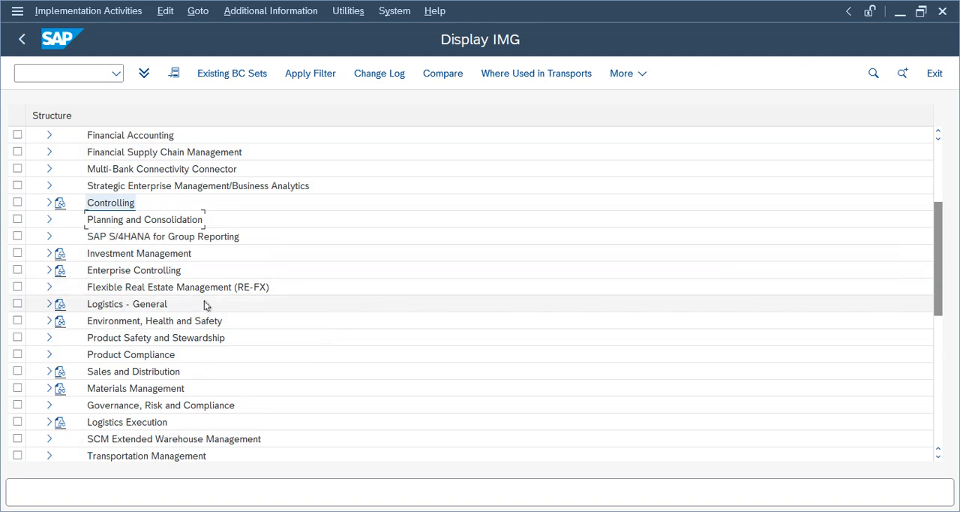
{"action": "left_click", "coordinate": [20, 42]}
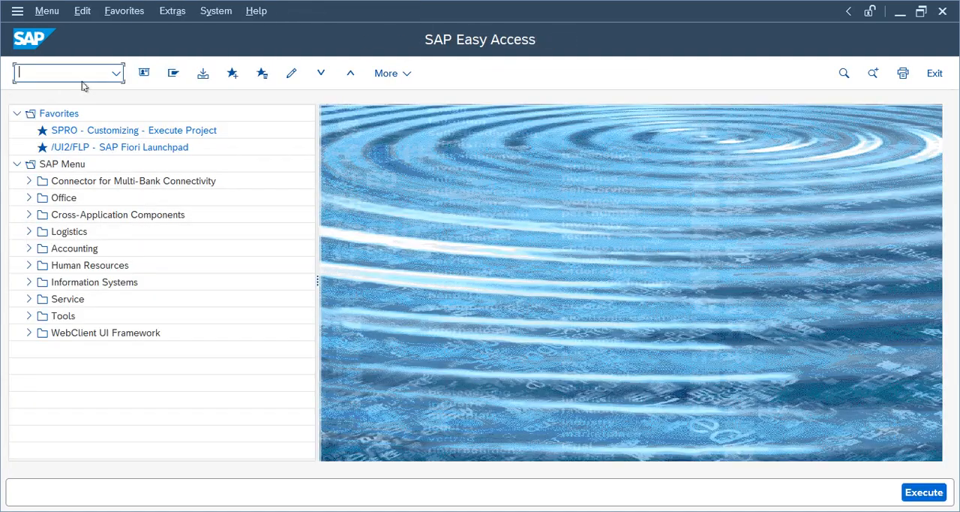
- Expand Accounting > Financial Accounting > General Ledger in the SAP menu tree
{"action": "left_click", "coordinate": [29, 248]}
{"action": "left_click", "coordinate": [41, 265]}
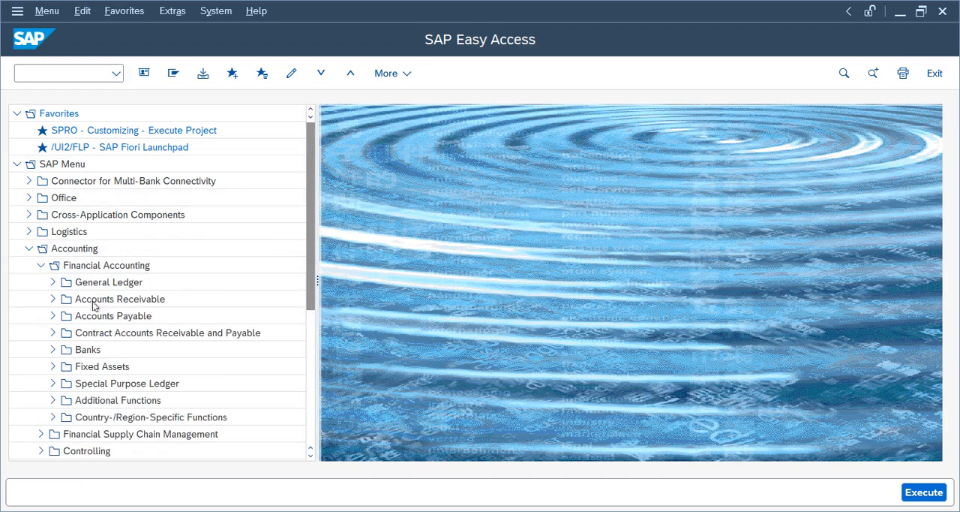
{"action": "left_click", "coordinate": [53, 282]}
{"action": "left_click", "coordinate": [65, 299]}
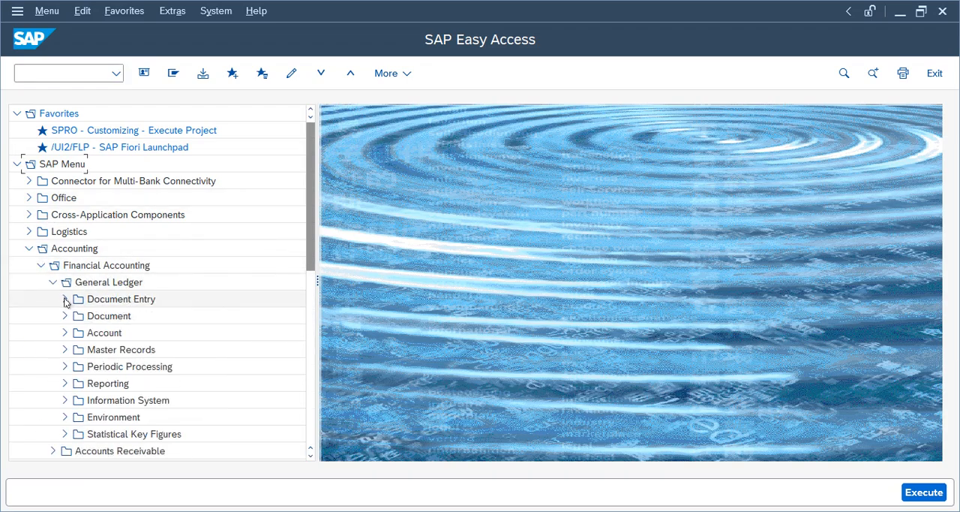
{"action": "double_click", "coordinate": [127, 237]}
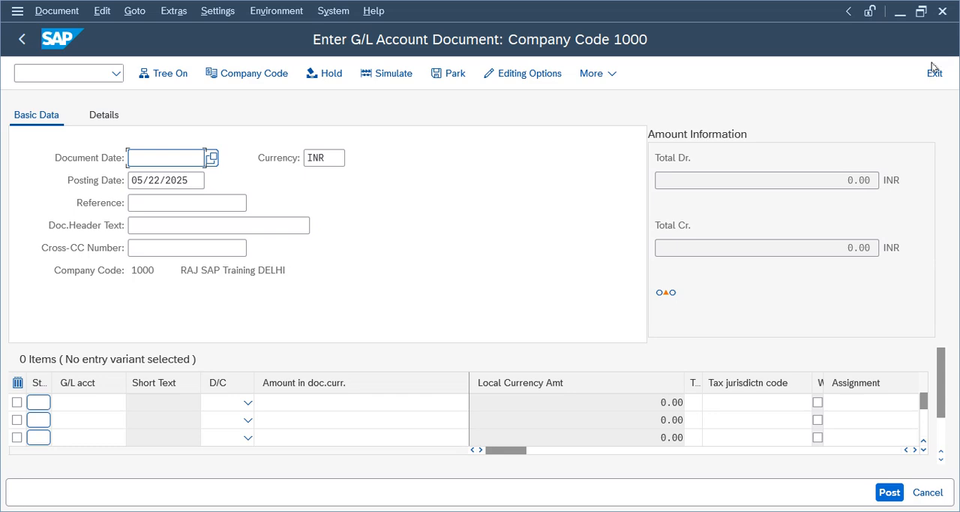
{"action": "left_click", "coordinate": [934, 73]}
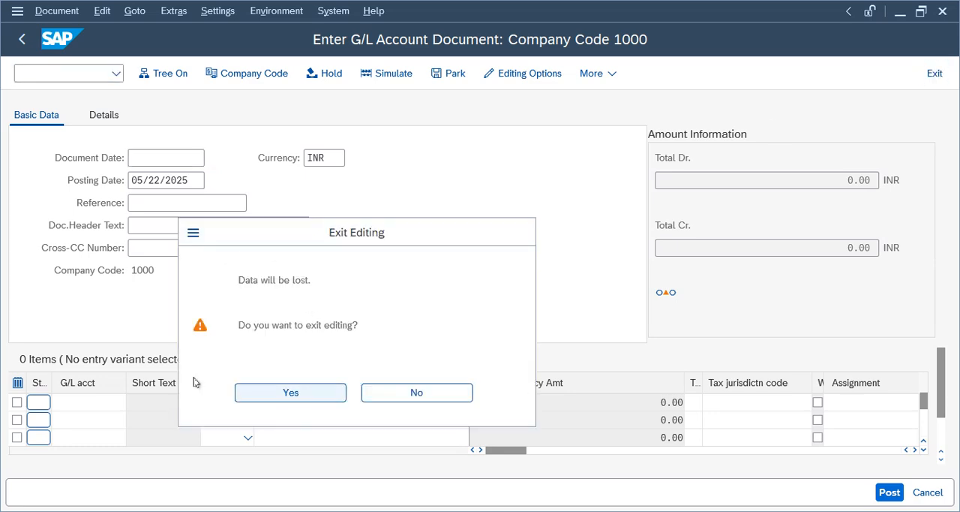
{"action": "key", "text": "Return"}
{"action": "left_click", "coordinate": [64, 215]}
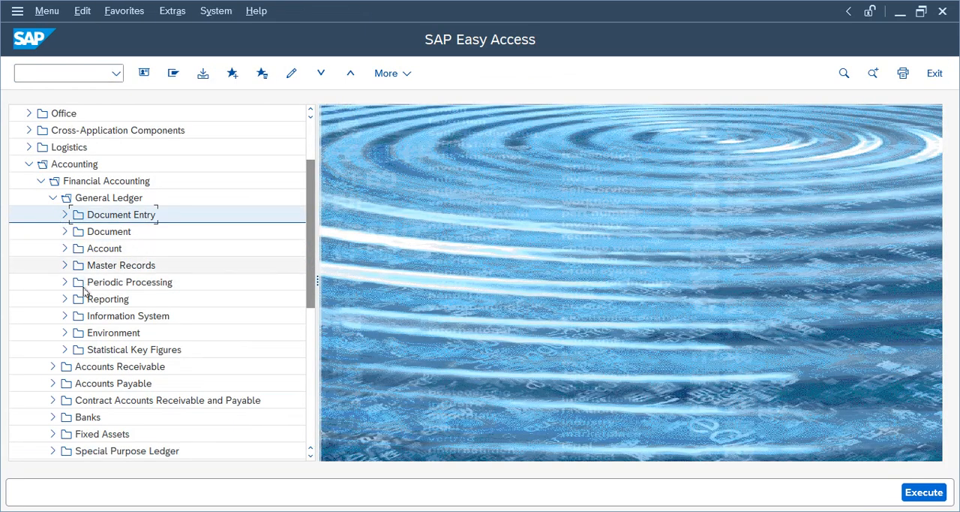
- Open FS00 - Centrally under General Ledger > Master Records > G/L Accounts > Individual Processing
{"action": "left_click", "coordinate": [101, 267]}
{"action": "left_click", "coordinate": [64, 266]}
{"action": "left_click", "coordinate": [77, 282]}
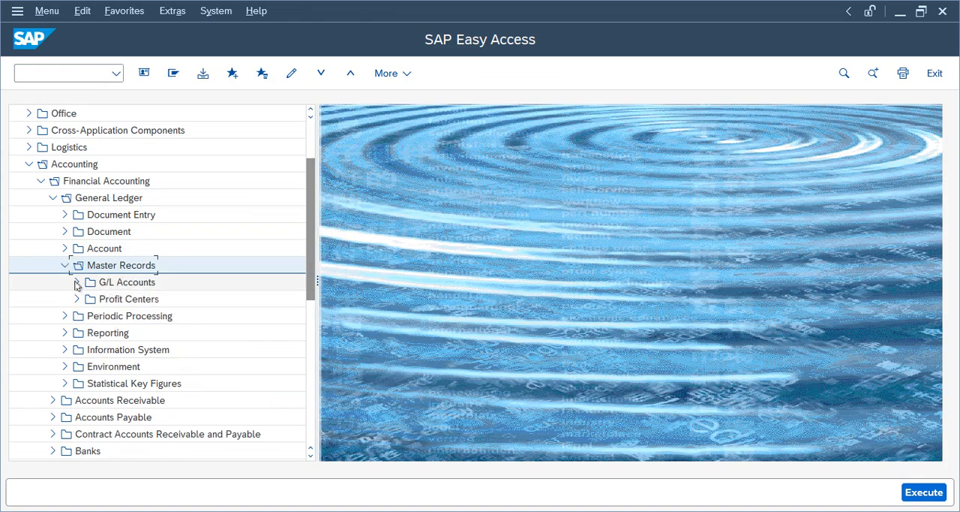
{"action": "left_click", "coordinate": [99, 303]}
{"action": "left_click", "coordinate": [89, 299]}
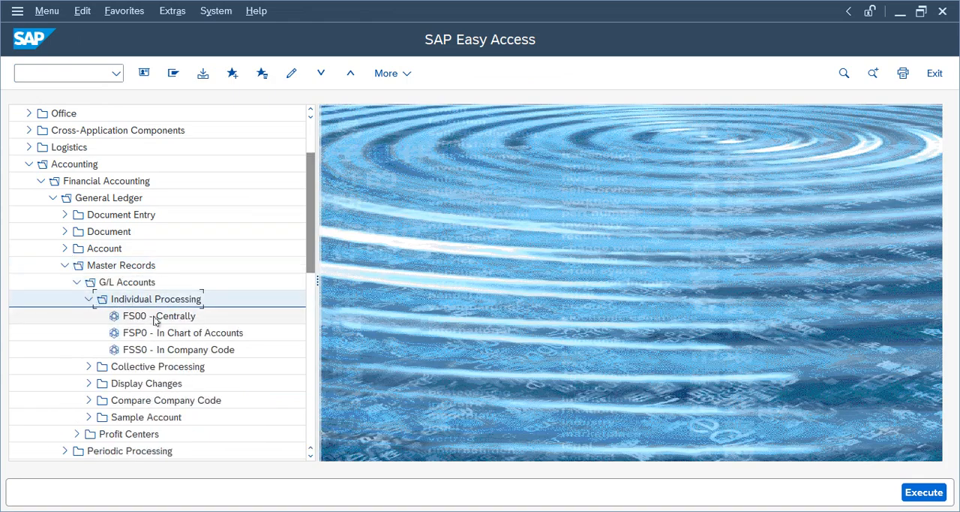
{"action": "left_click", "coordinate": [156, 317]}
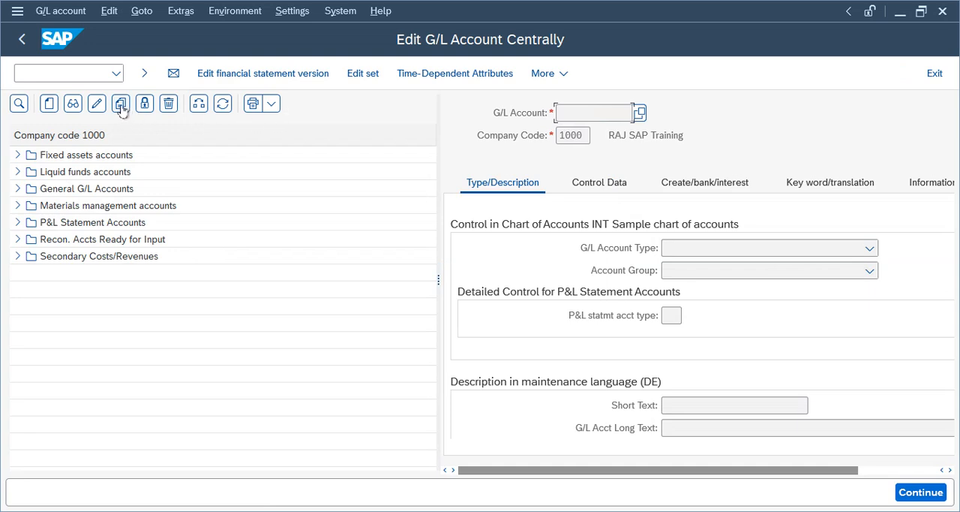
- Start creating G/L account 1000 in company code TELU
{"action": "left_click", "coordinate": [49, 104]}
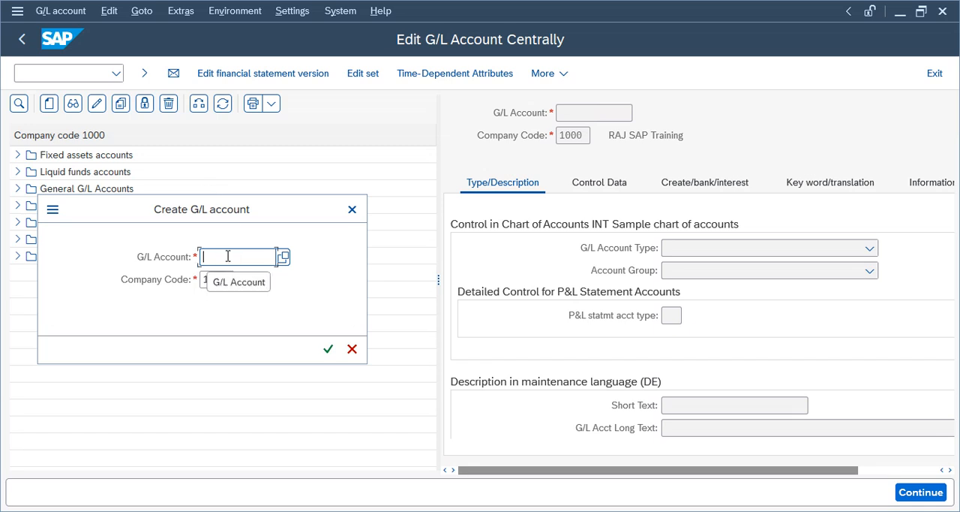
{"action": "type", "text": "1000"}
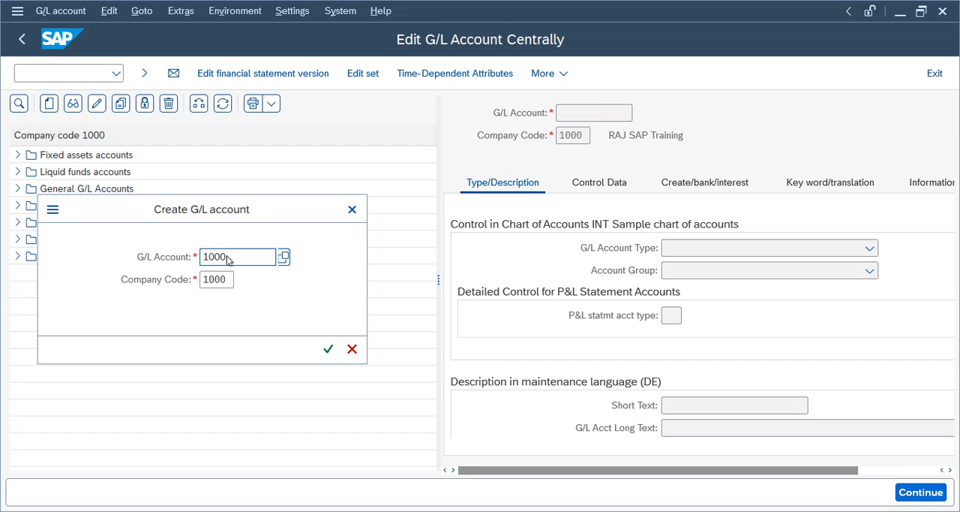
{"action": "key", "text": "Return"}
{"action": "left_click", "coordinate": [521, 335]}
{"action": "left_click", "coordinate": [231, 280]}
{"action": "key", "text": "BackSpace"}
{"action": "key", "text": "BackSpace"}
{"action": "key", "text": "BackSpace"}
{"action": "key", "text": "BackSpace"}
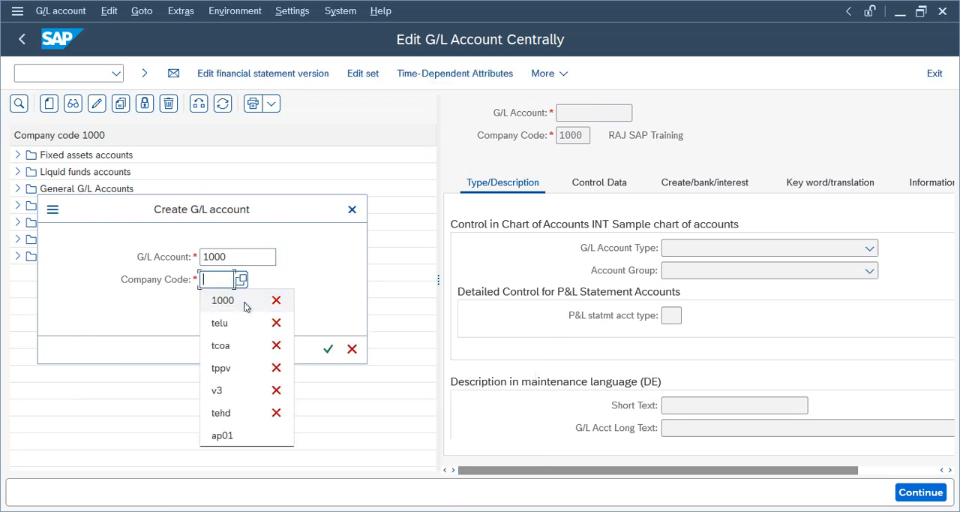
{"action": "type", "text": "tel"}
{"action": "left_click", "coordinate": [244, 302]}
{"action": "key", "text": "Return"}
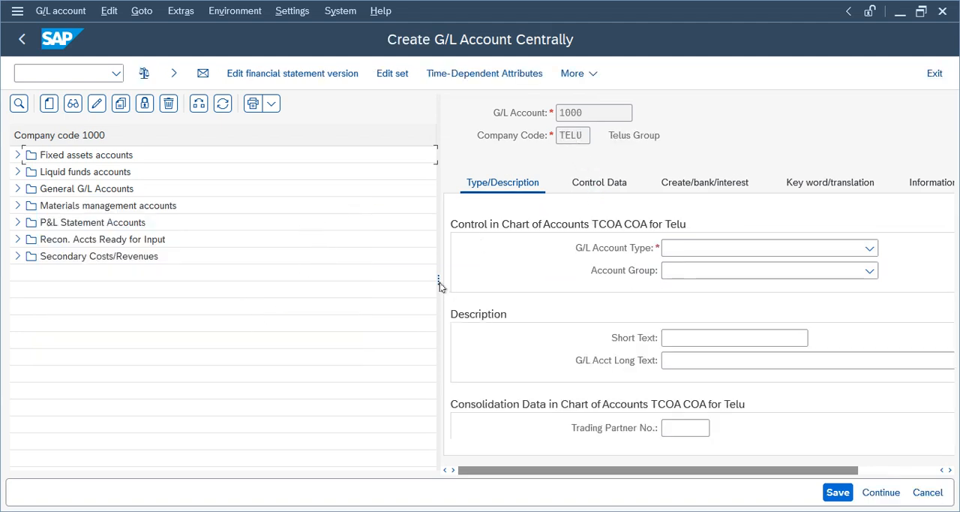
- Set account 1000's G/L account type to Balance Sheet Account and its account group to Assets 1000 - 1999
{"action": "left_click_drag", "start_coordinate": [440, 281], "coordinate": [154, 260]}
{"action": "left_click", "coordinate": [461, 249]}
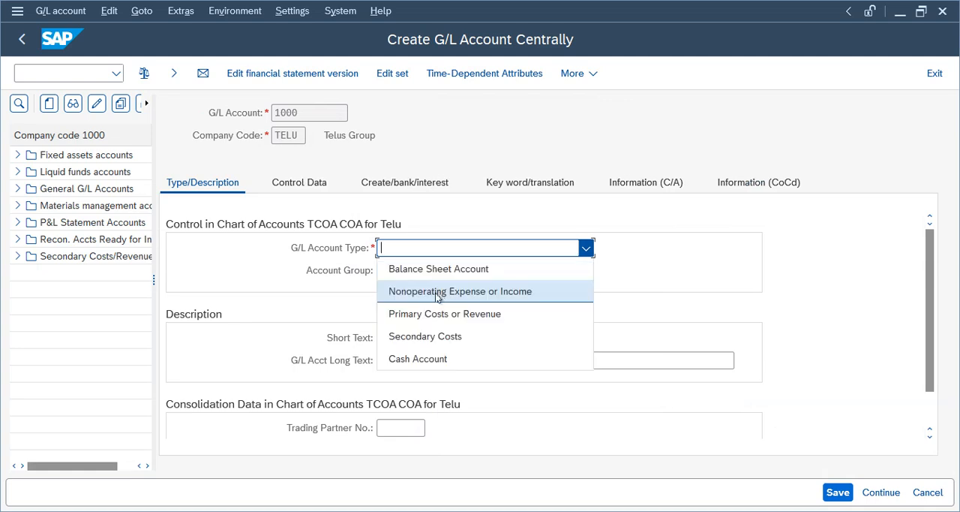
{"action": "left_click", "coordinate": [423, 270]}
{"action": "left_click", "coordinate": [420, 271]}
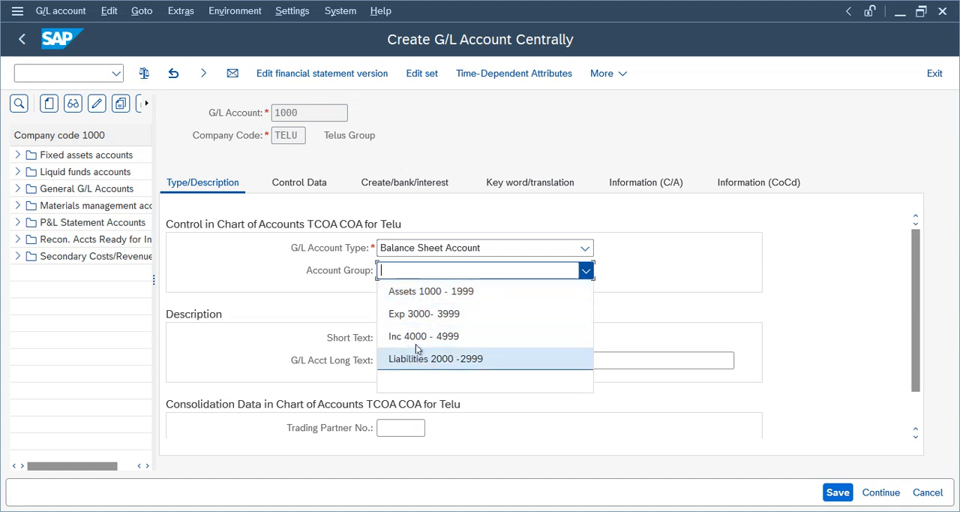
{"action": "left_click", "coordinate": [410, 293]}
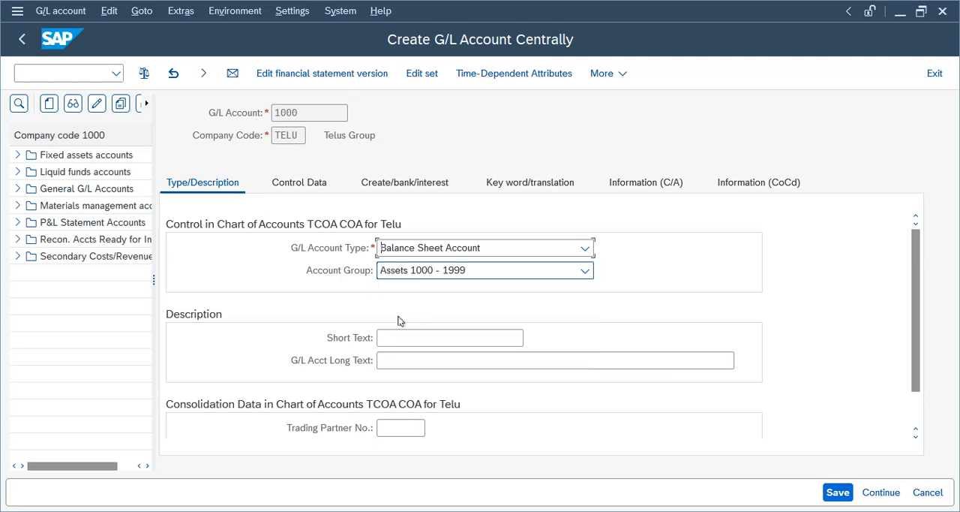
- Enter Cash as both the short text and the G/L account long text of account 1000
{"action": "left_click", "coordinate": [405, 339]}
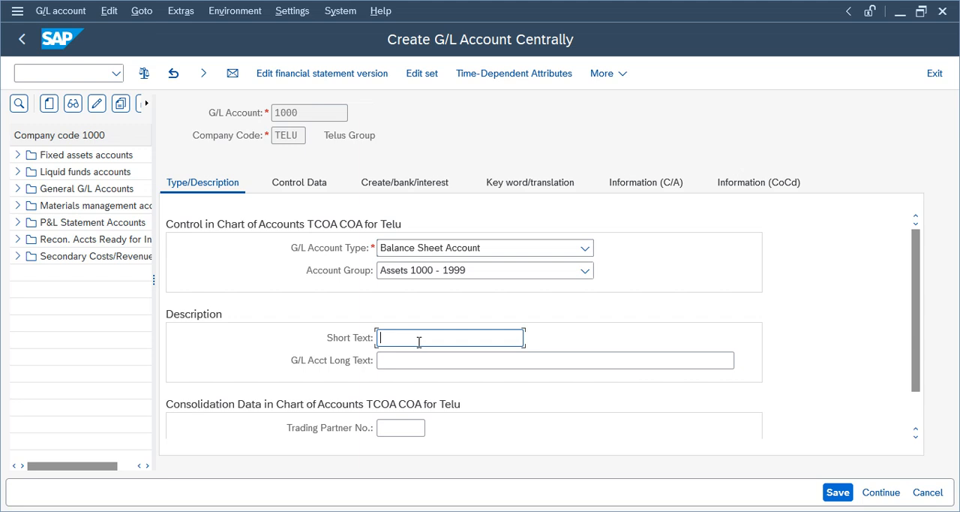
{"action": "key", "text": "Tab"}
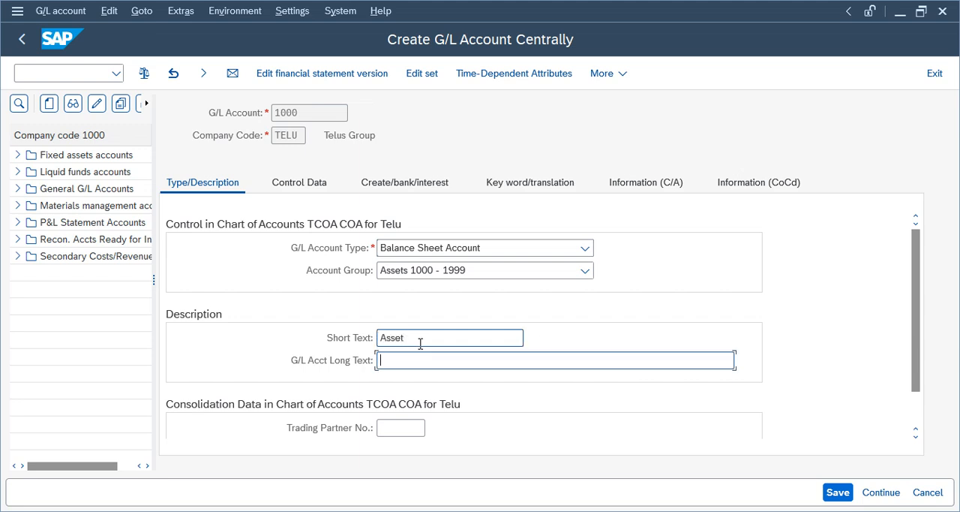
{"action": "left_click", "coordinate": [422, 342]}
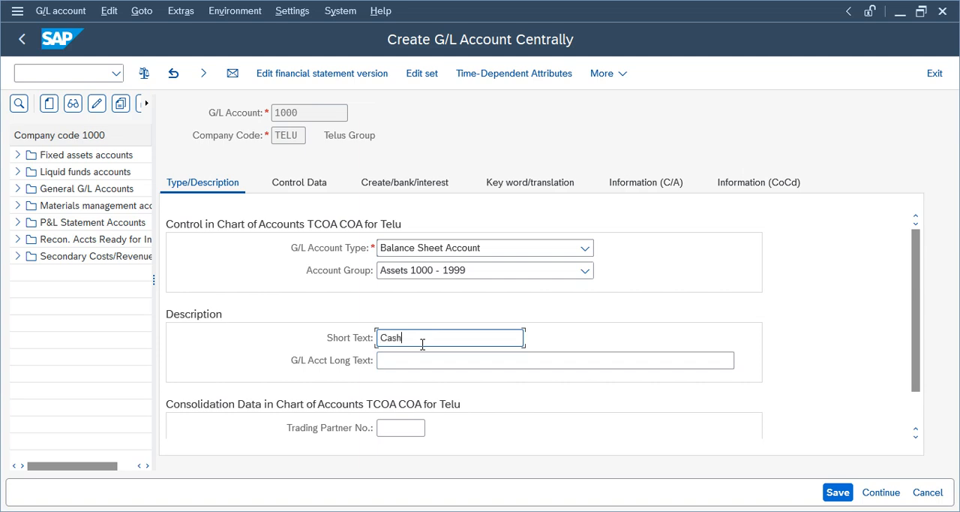
{"action": "key", "text": "Tab"}
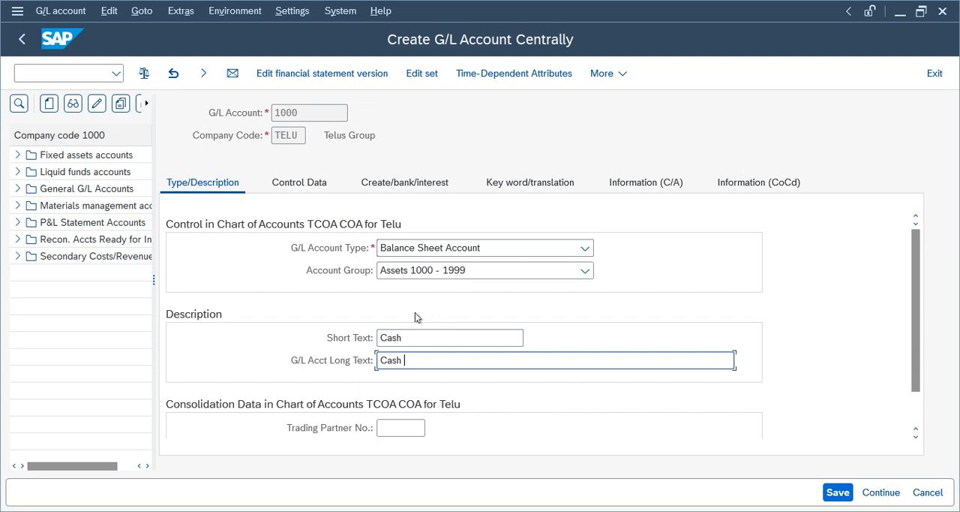
- In account 1000's control data, select balances in local currency only and choose sort key 001 (Posting date)
{"action": "left_click", "coordinate": [292, 183]}
{"action": "left_click", "coordinate": [385, 270]}
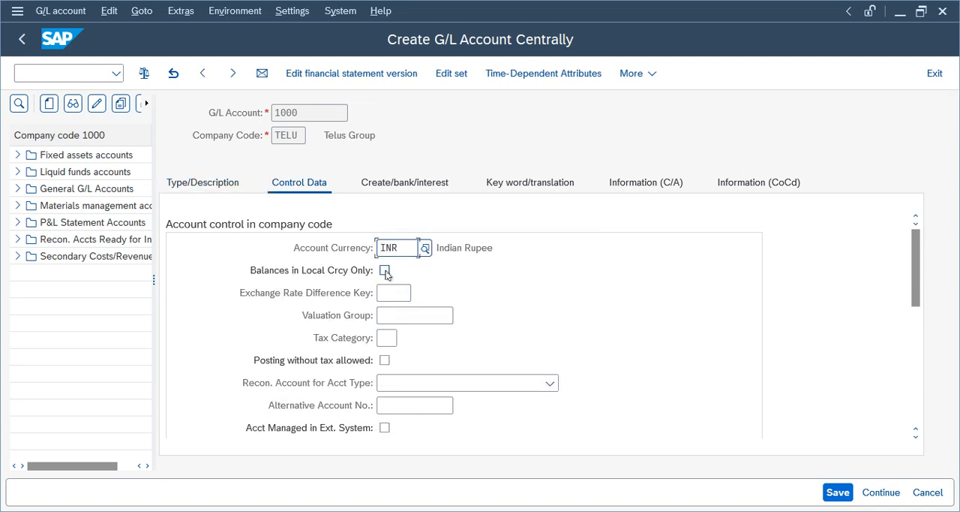
{"action": "left_click_drag", "start_coordinate": [916, 285], "coordinate": [916, 371]}
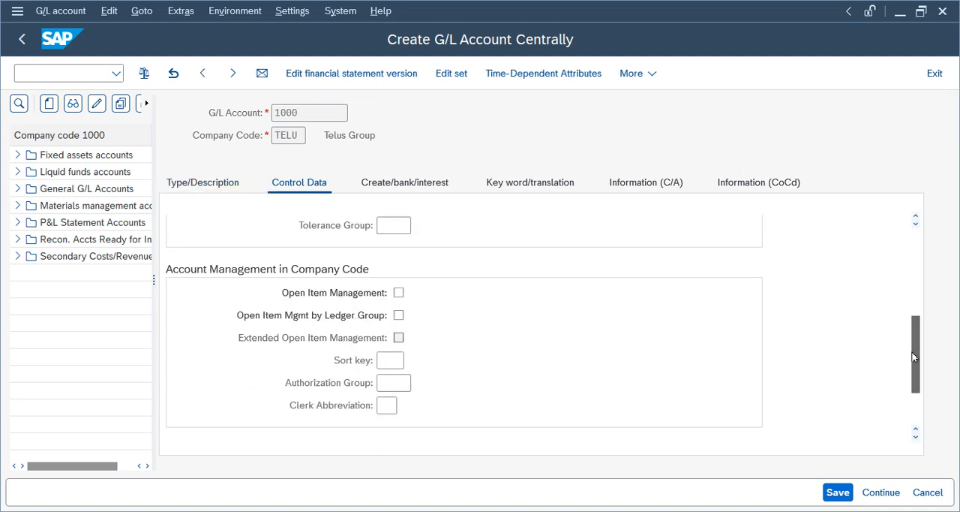
{"action": "left_click", "coordinate": [394, 361]}
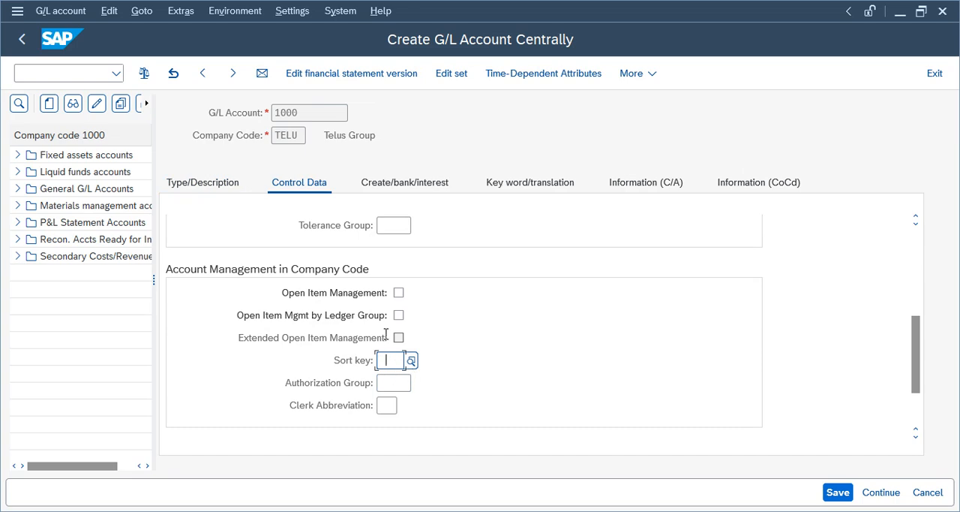
{"action": "type", "text": "0001"}
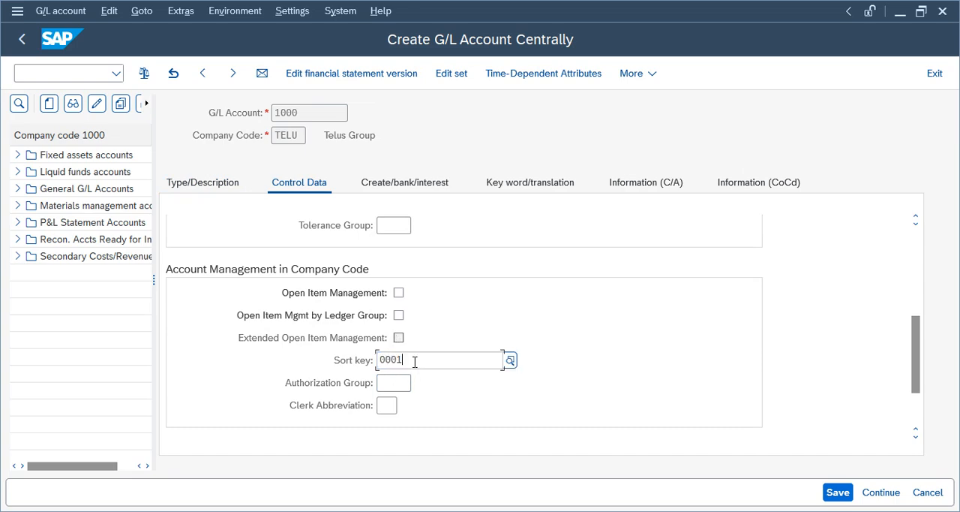
{"action": "left_click", "coordinate": [511, 364]}
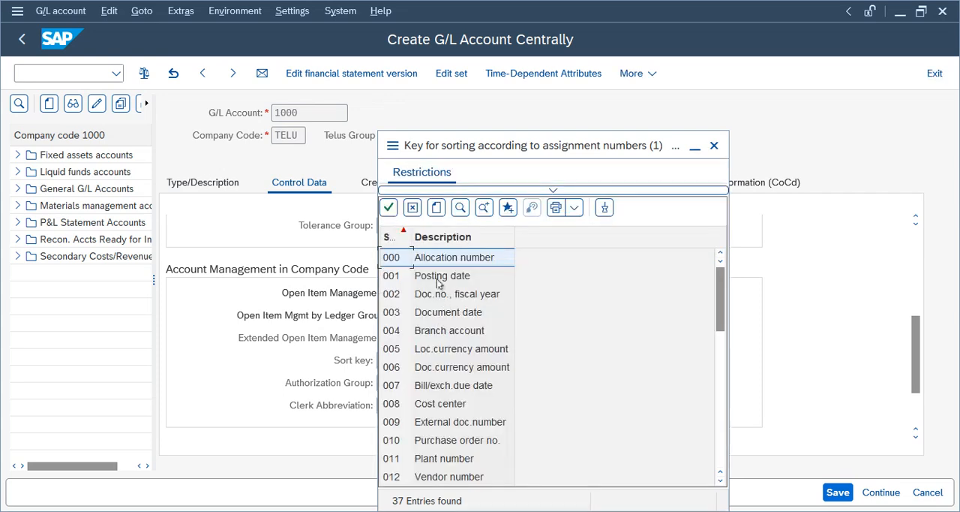
{"action": "left_click", "coordinate": [440, 275]}
- Set the field status group to G001 in account 1000's document creation control
{"action": "left_click", "coordinate": [416, 186]}
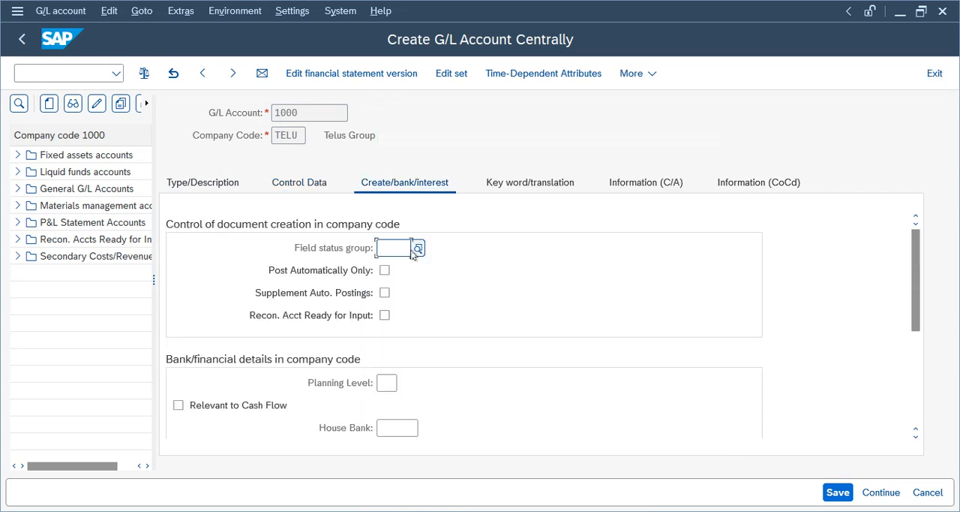
{"action": "type", "text": "g001"}
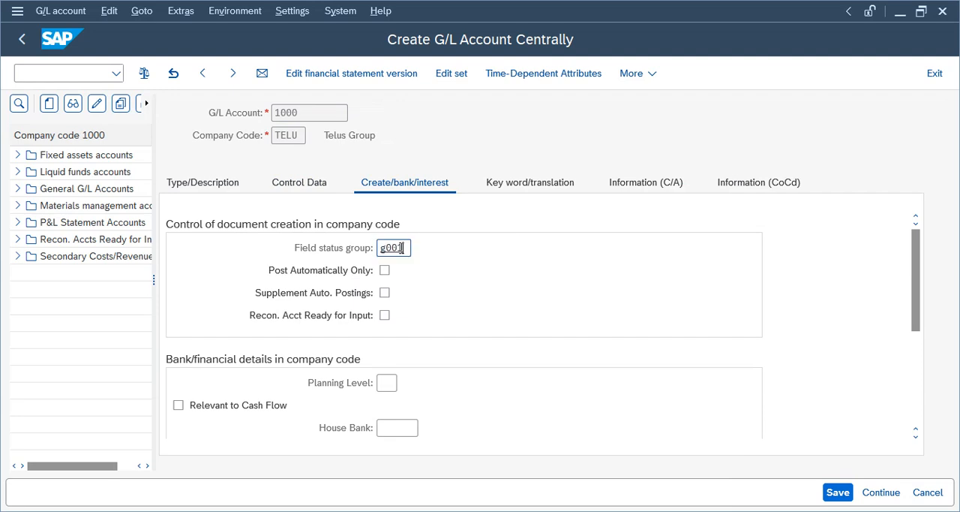
{"action": "key", "text": "Return"}
- Check the control data and description of account 1000, save the account and return to SAP Easy Access
{"action": "left_click", "coordinate": [299, 182]}
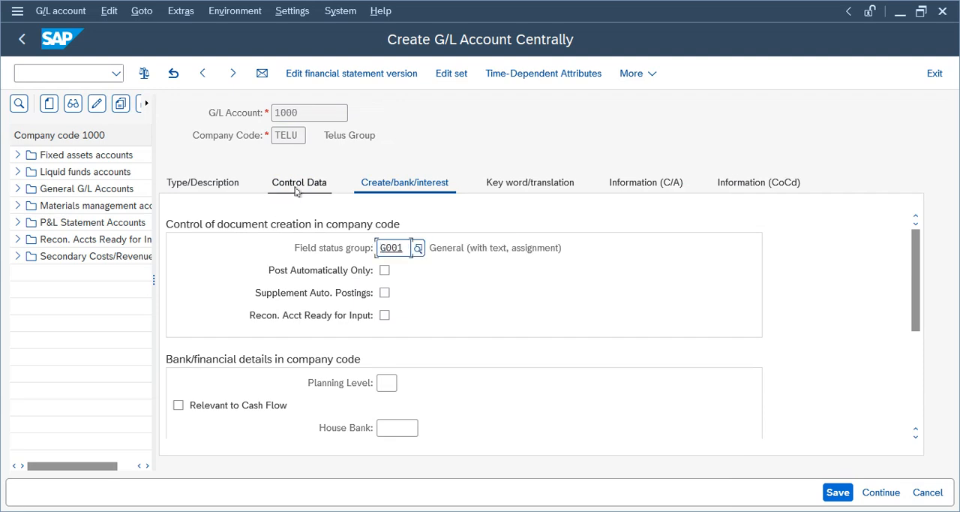
{"action": "left_click", "coordinate": [201, 184]}
{"action": "left_click", "coordinate": [828, 493]}
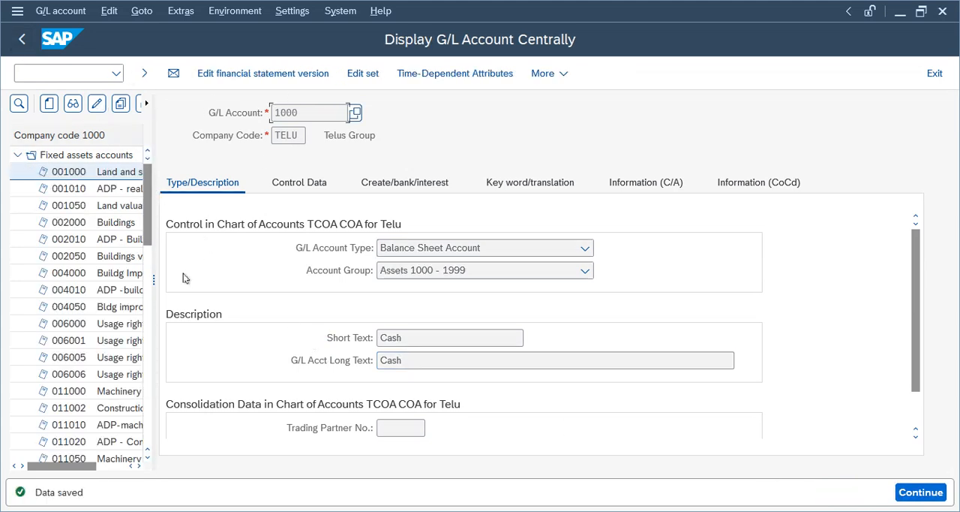
{"action": "left_click_drag", "start_coordinate": [153, 278], "coordinate": [158, 279]}
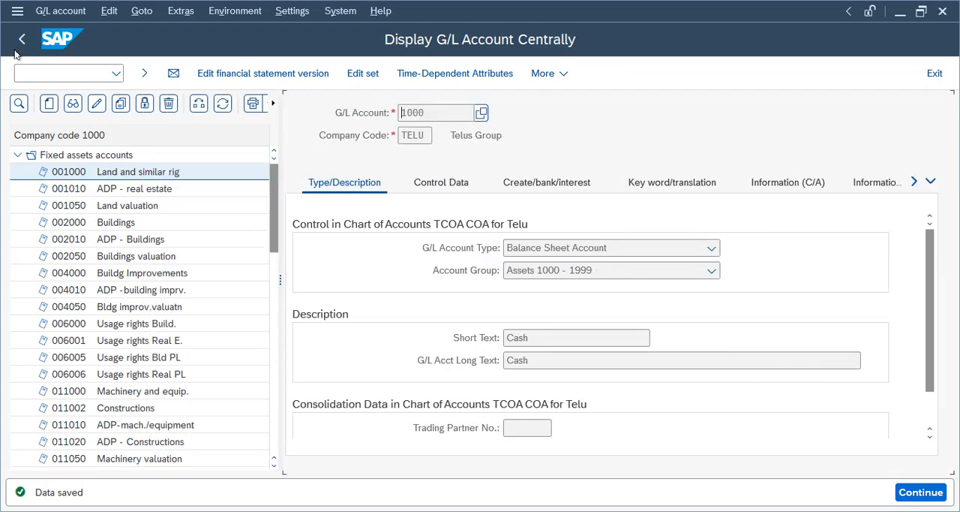
{"action": "left_click", "coordinate": [22, 39]}
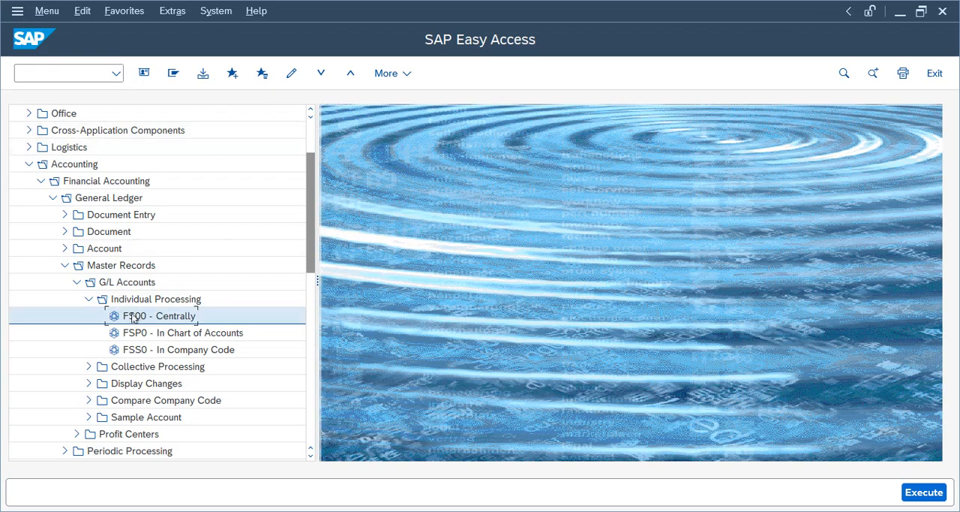
- Copy G/L account 1000 (Cash) of company code TELU as the template for new account 1001
{"action": "double_click", "coordinate": [135, 316]}
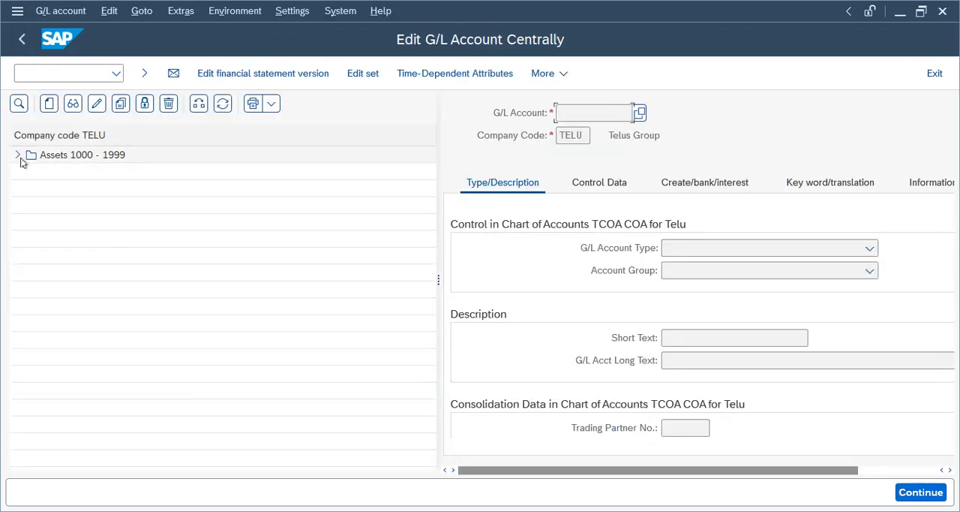
{"action": "left_click", "coordinate": [17, 155]}
{"action": "left_click", "coordinate": [95, 172]}
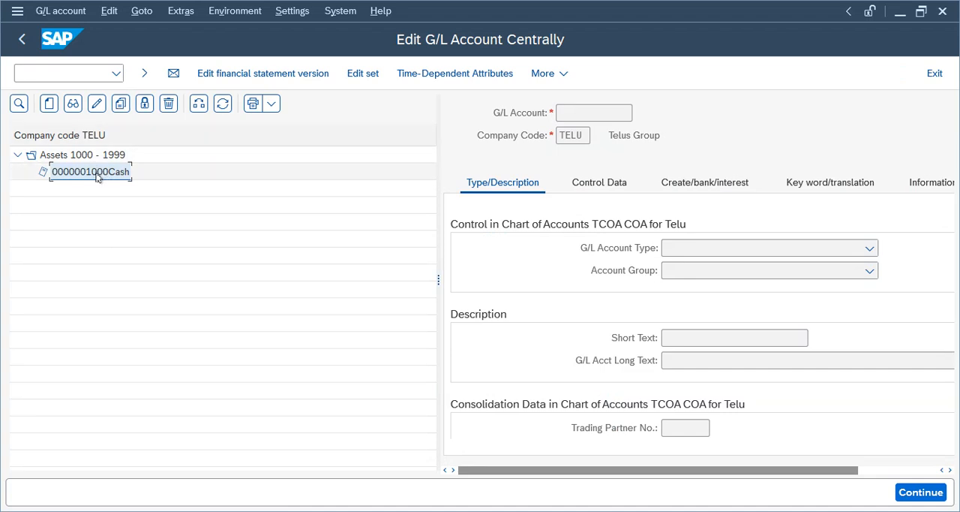
{"action": "left_click", "coordinate": [118, 110]}
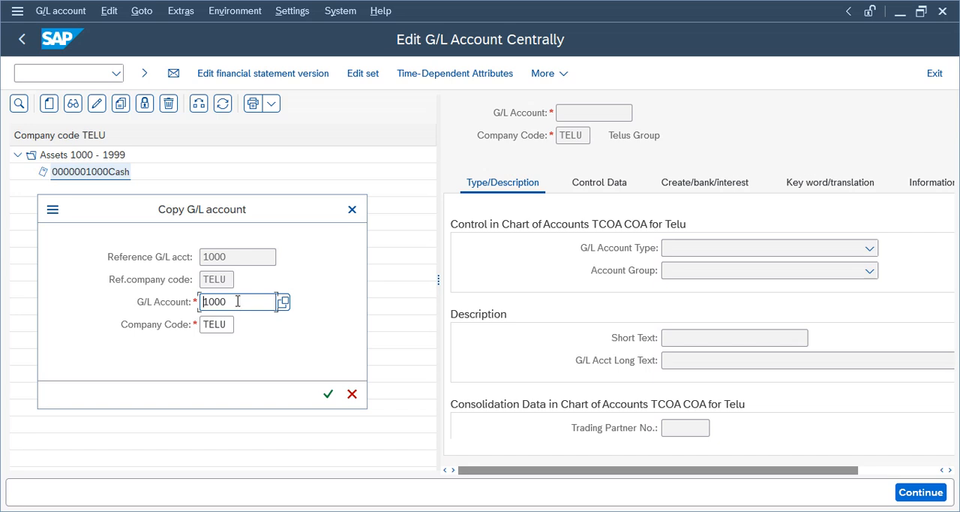
{"action": "left_click", "coordinate": [247, 305]}
{"action": "key", "text": "BackSpace"}
{"action": "type", "text": "1"}
{"action": "left_click", "coordinate": [328, 393]}
- Enter Bank as both the short text and the long text of account 1001 and save the account
{"action": "left_click_drag", "start_coordinate": [439, 280], "coordinate": [240, 285]}
{"action": "left_click", "coordinate": [520, 338]}
{"action": "key", "text": "BackSpace"}
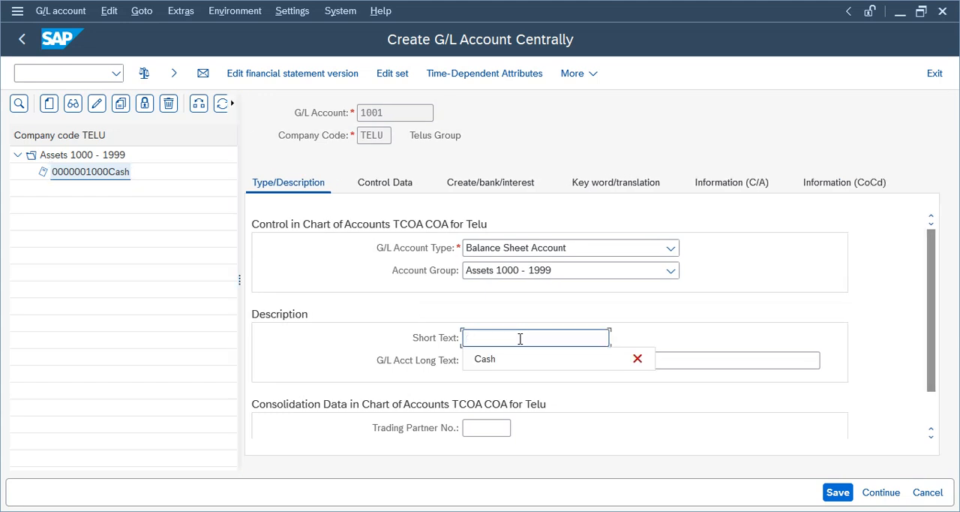
{"action": "type", "text": "Bank"}
{"action": "key", "text": "Tab"}
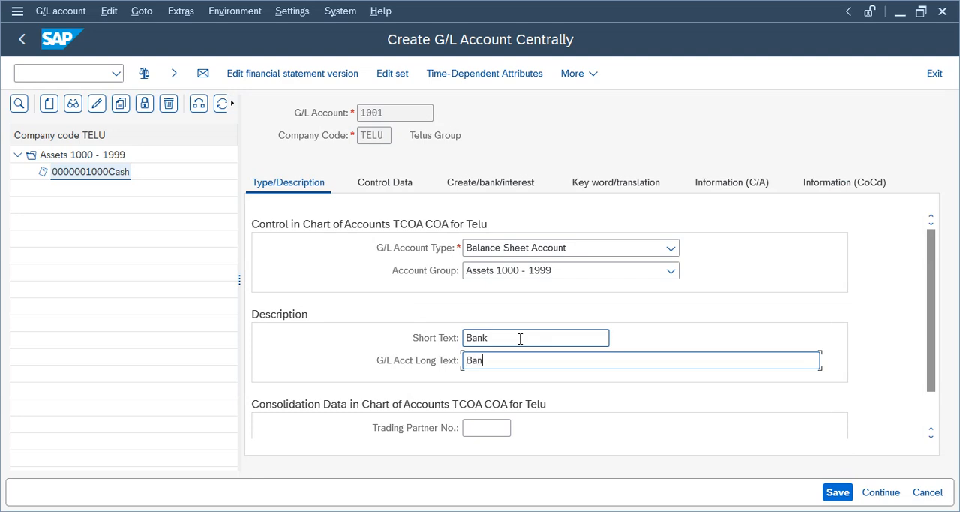
{"action": "key", "text": "ctrl+s"}
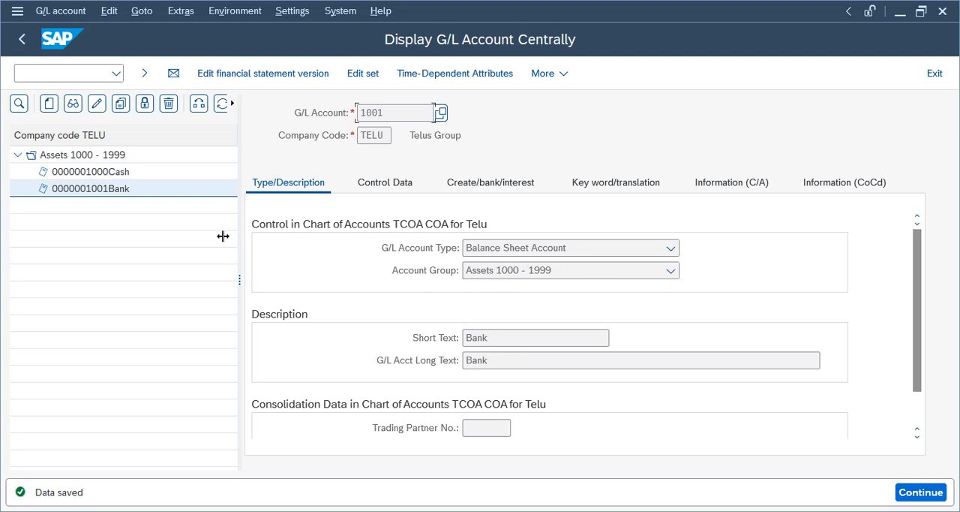
{"action": "left_click", "coordinate": [82, 189]}
{"action": "left_click", "coordinate": [91, 173]}
{"action": "left_click", "coordinate": [91, 190]}
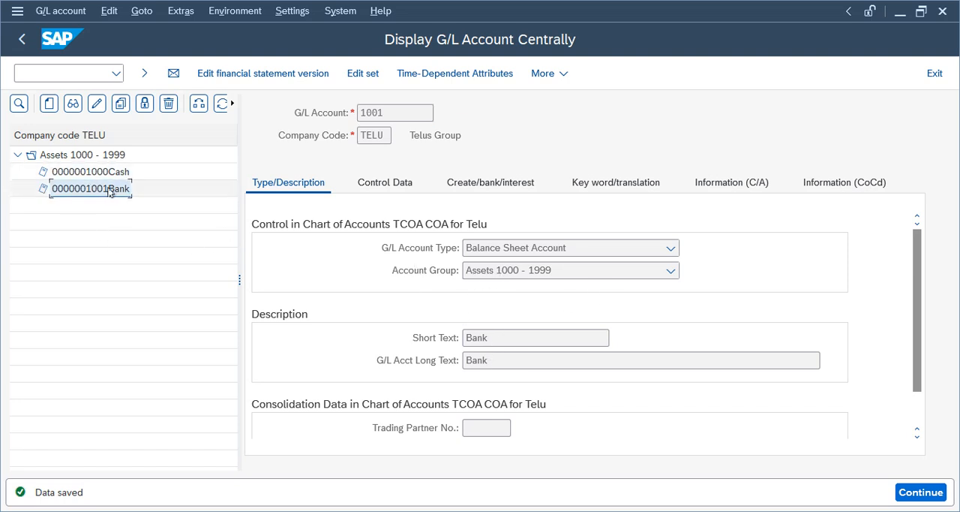
{"action": "left_click", "coordinate": [105, 174]}
{"action": "left_click", "coordinate": [105, 189]}
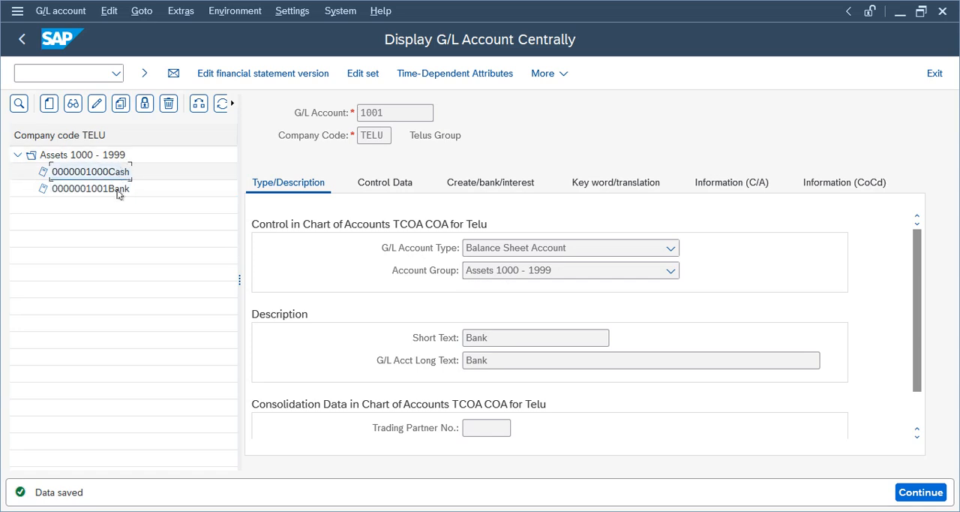
{"action": "left_click", "coordinate": [113, 174]}
{"action": "left_click", "coordinate": [101, 192]}
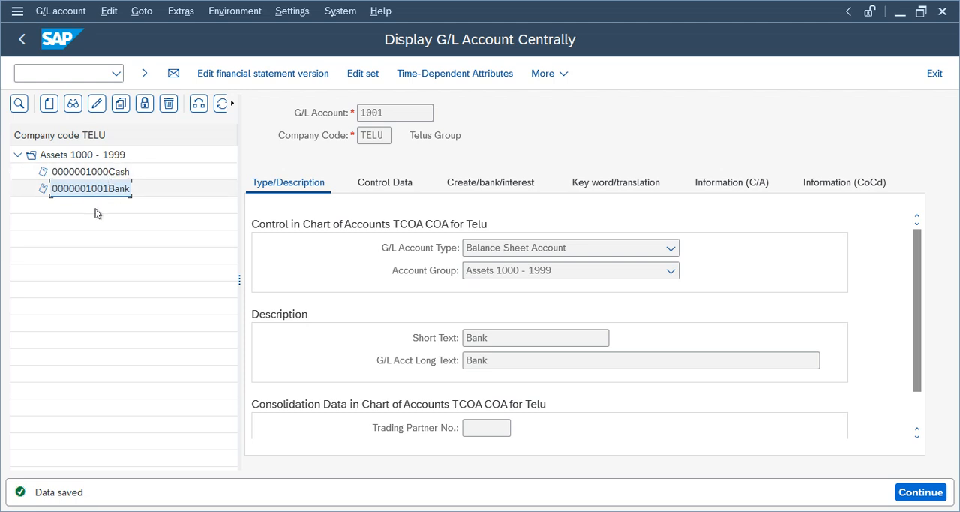
{"action": "left_click", "coordinate": [114, 174]}
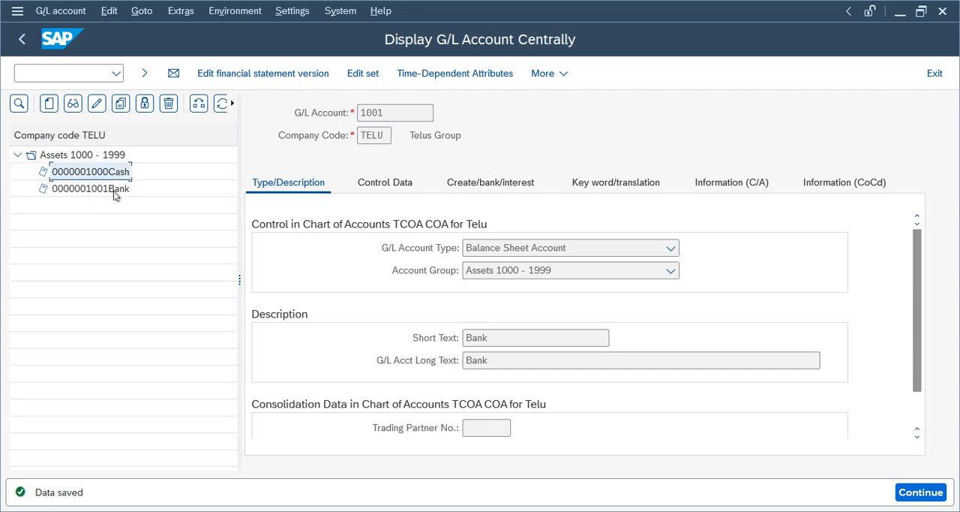
- Leave central G/L account maintenance and open FB50 (Enter G/L Account Document) from General Ledger document entry
{"action": "left_click", "coordinate": [20, 42]}
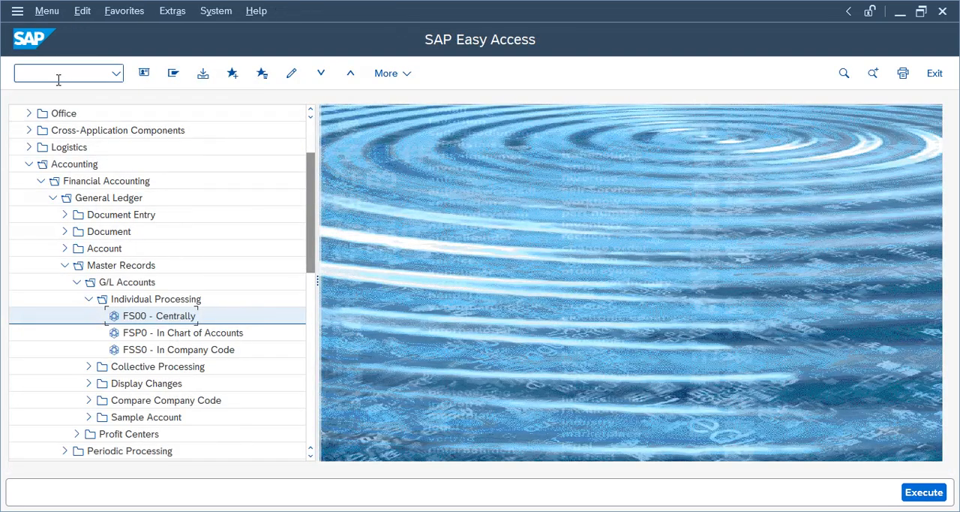
{"action": "left_click", "coordinate": [87, 298]}
{"action": "left_click", "coordinate": [76, 281]}
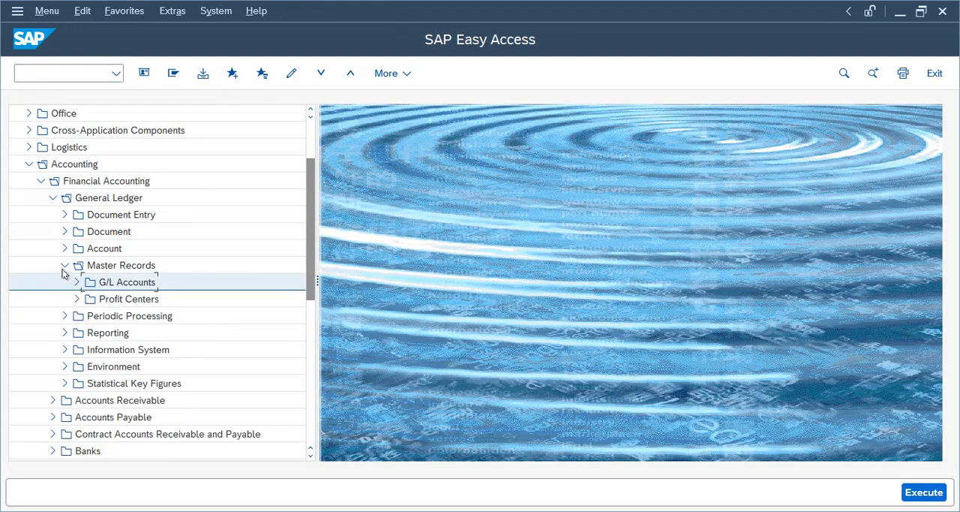
{"action": "left_click", "coordinate": [65, 265]}
{"action": "left_click", "coordinate": [64, 214]}
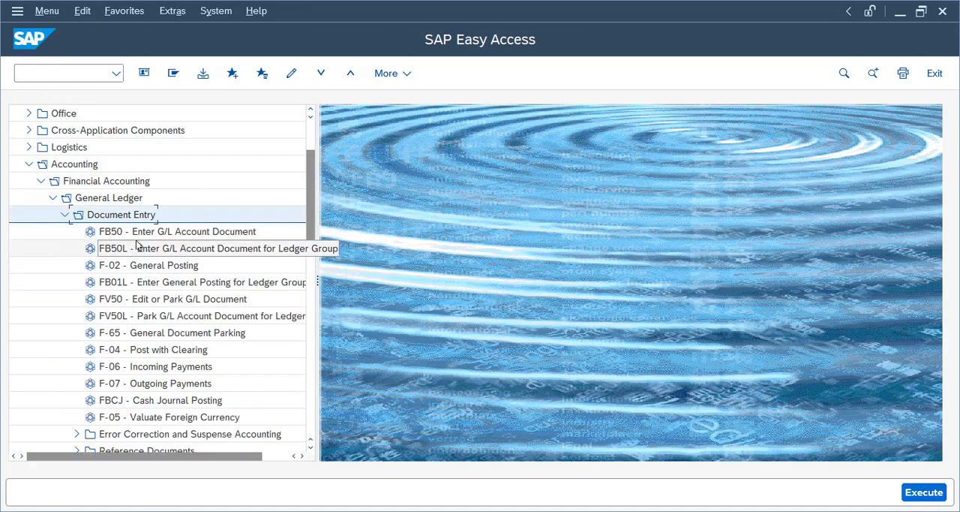
{"action": "double_click", "coordinate": [137, 233]}
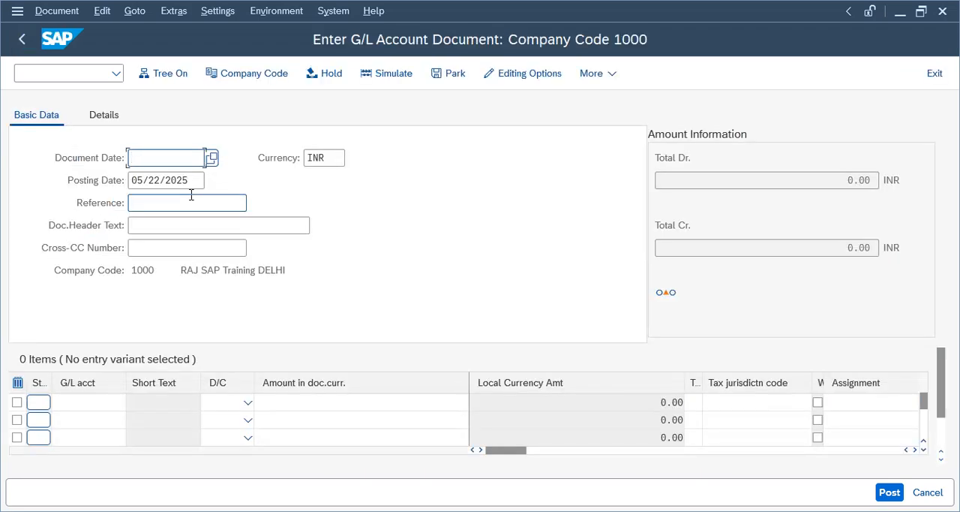
- Fill in the document header with document date 05/22/2025, reference Test1 and header text test1
{"action": "left_click", "coordinate": [155, 158]}
{"action": "left_click", "coordinate": [209, 158]}
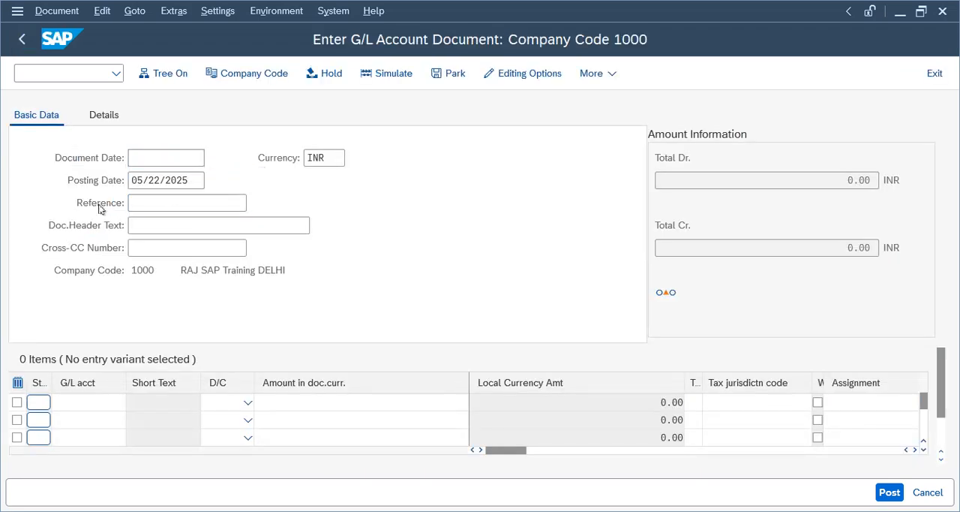
{"action": "double_click", "coordinate": [253, 329]}
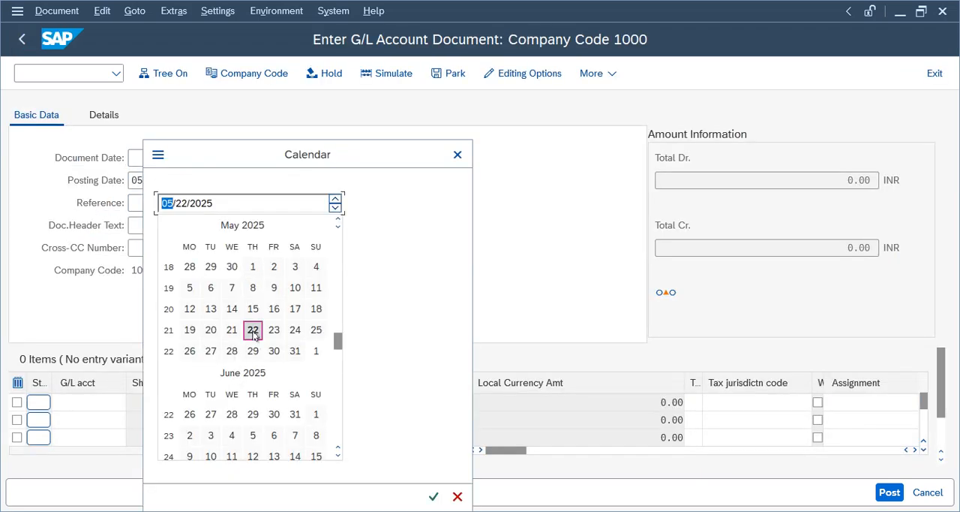
{"action": "left_click", "coordinate": [183, 204]}
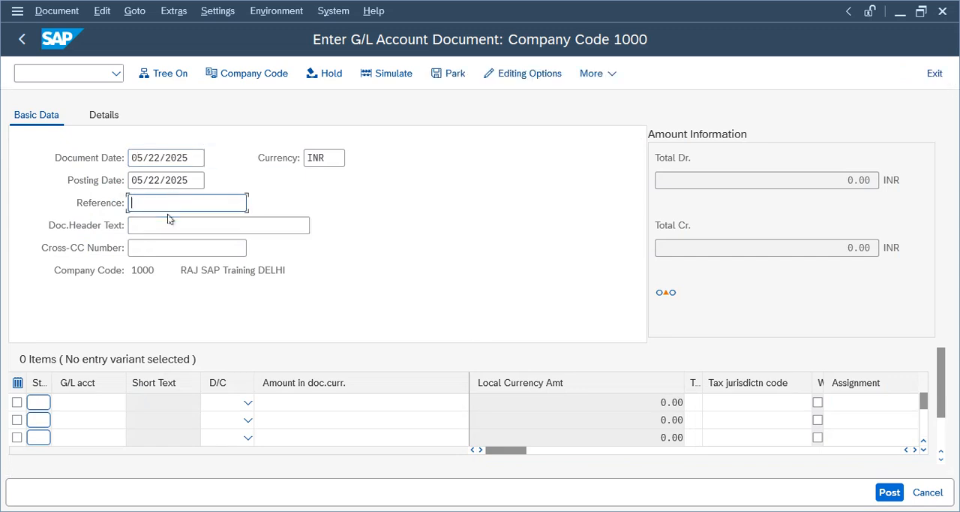
{"action": "type", "text": "Test1"}
{"action": "left_click", "coordinate": [158, 224]}
{"action": "type", "text": "test1"}
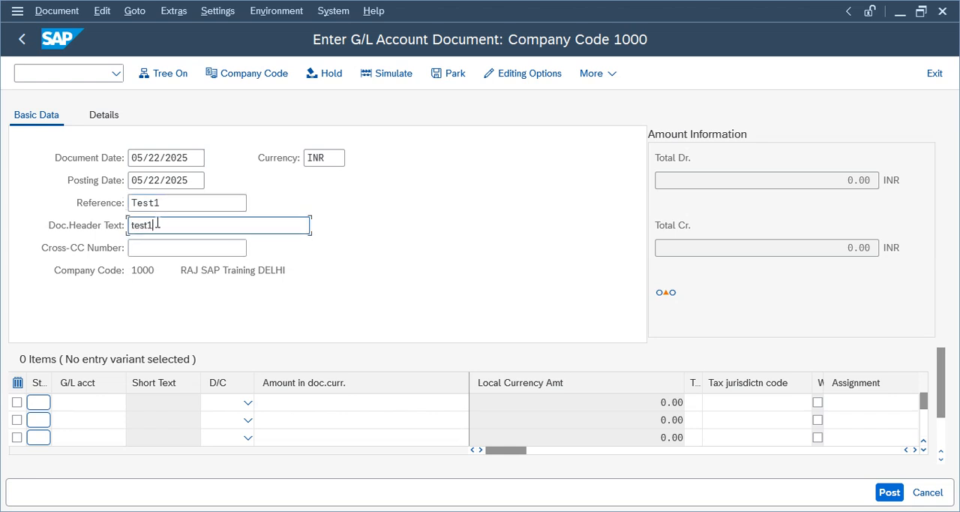
{"action": "left_click", "coordinate": [95, 401]}
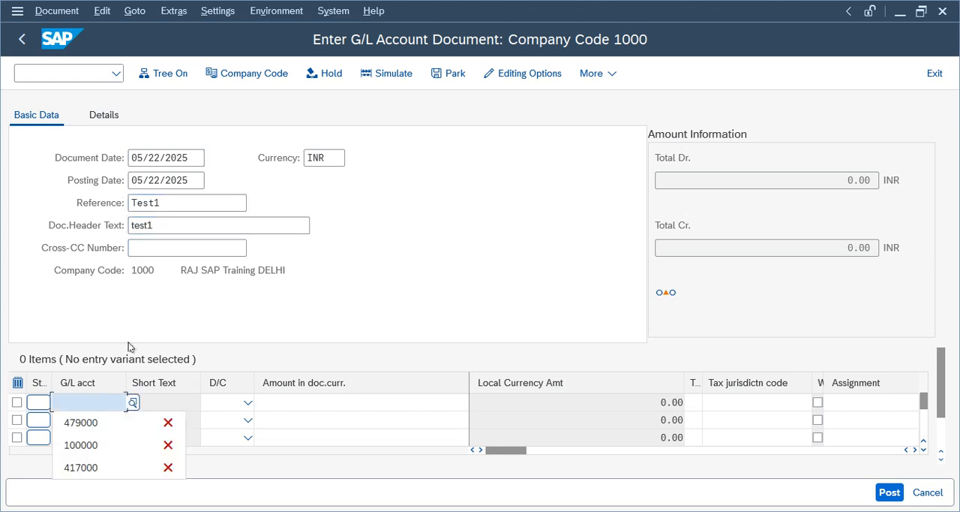
{"action": "left_click", "coordinate": [132, 402]}
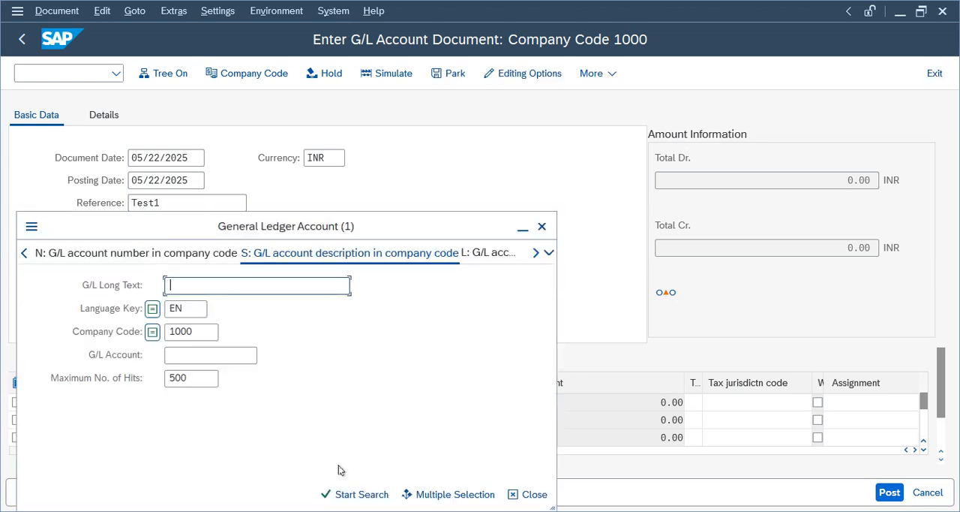
{"action": "left_click", "coordinate": [215, 334]}
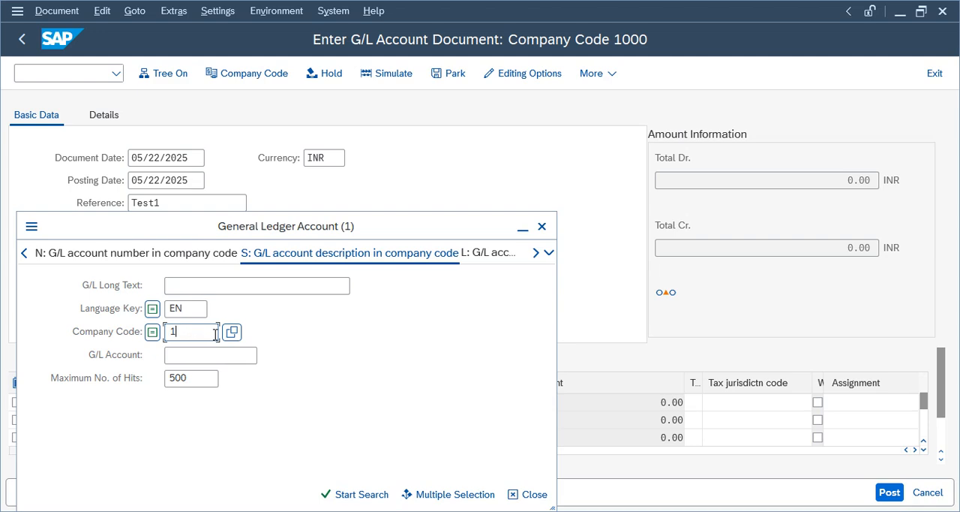
{"action": "key", "text": "BackSpace"}
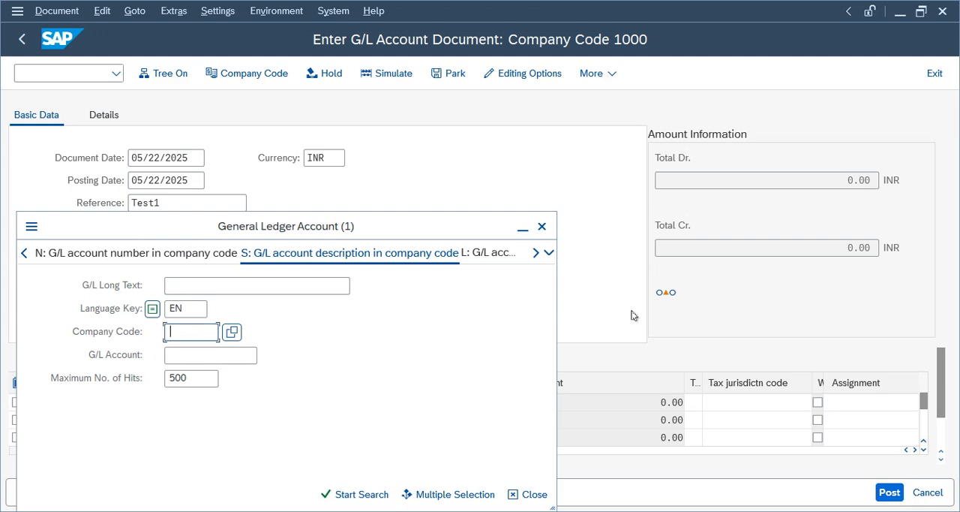
{"action": "left_click", "coordinate": [542, 227]}
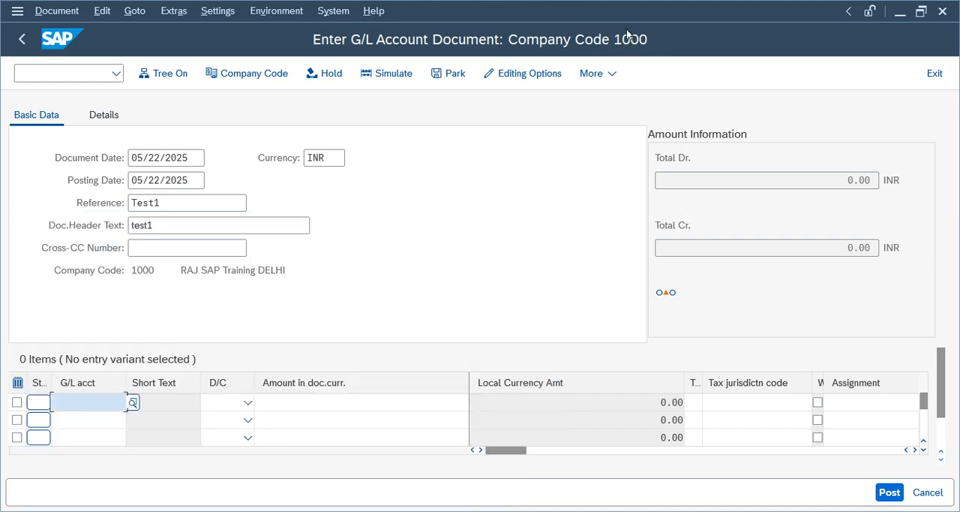
- Switch the document entry to company code TELU and set the document date to 05/22/2025
{"action": "left_click", "coordinate": [244, 75]}
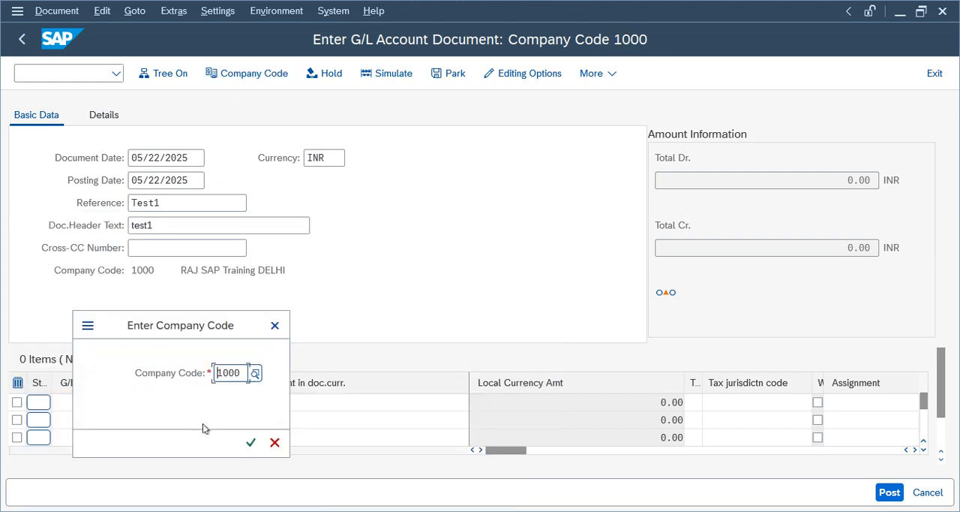
{"action": "key", "text": "Delete"}
{"action": "key", "text": "Delete"}
{"action": "key", "text": "Delete"}
{"action": "key", "text": "Delete"}
{"action": "type", "text": "te"}
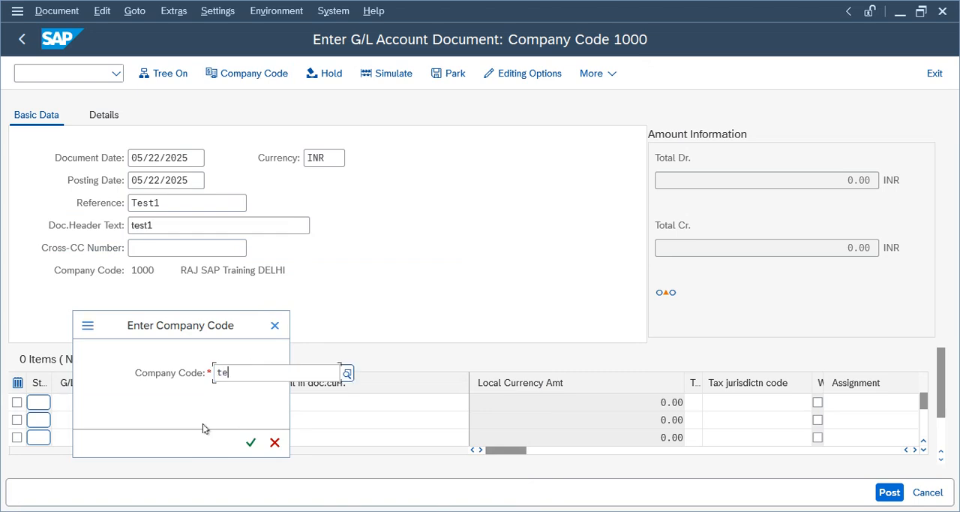
{"action": "type", "text": "lu"}
{"action": "key", "text": "Return"}
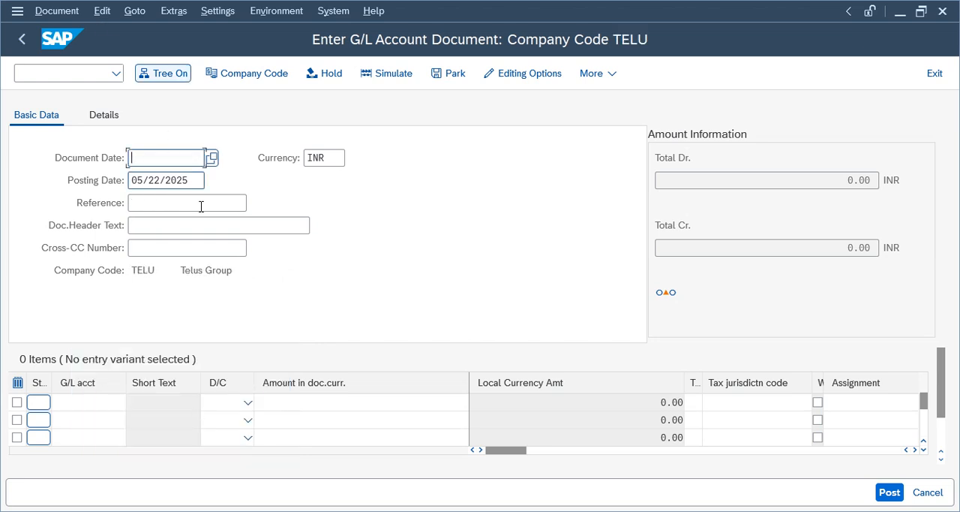
{"action": "key", "text": "F4"}
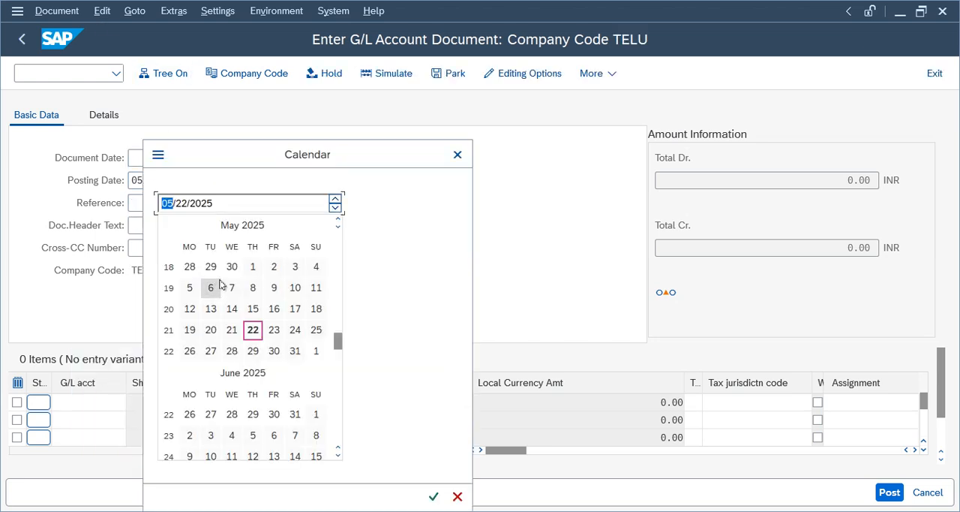
{"action": "key", "text": "Return"}
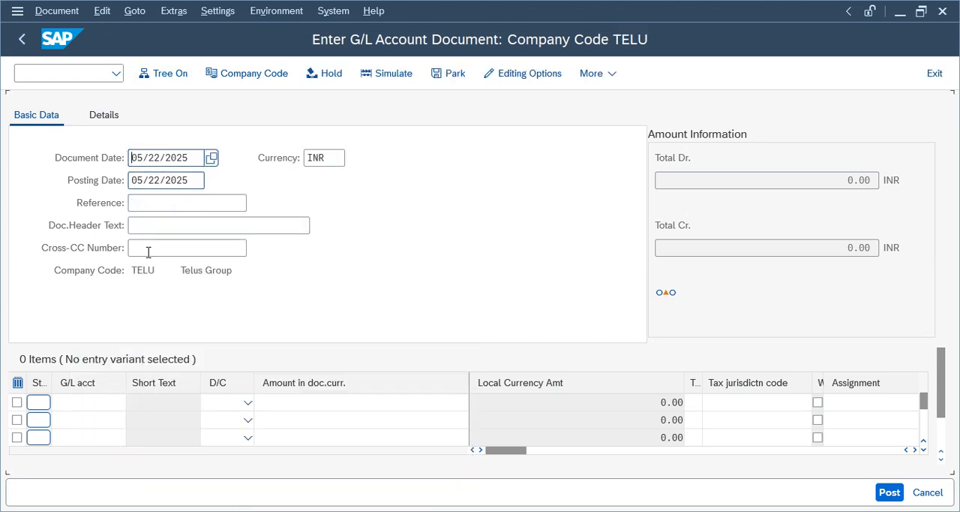
- Search TELU's G/L accounts to assign account 1000 to the first line item, and enter account 1001 in the second
{"action": "left_click", "coordinate": [106, 401]}
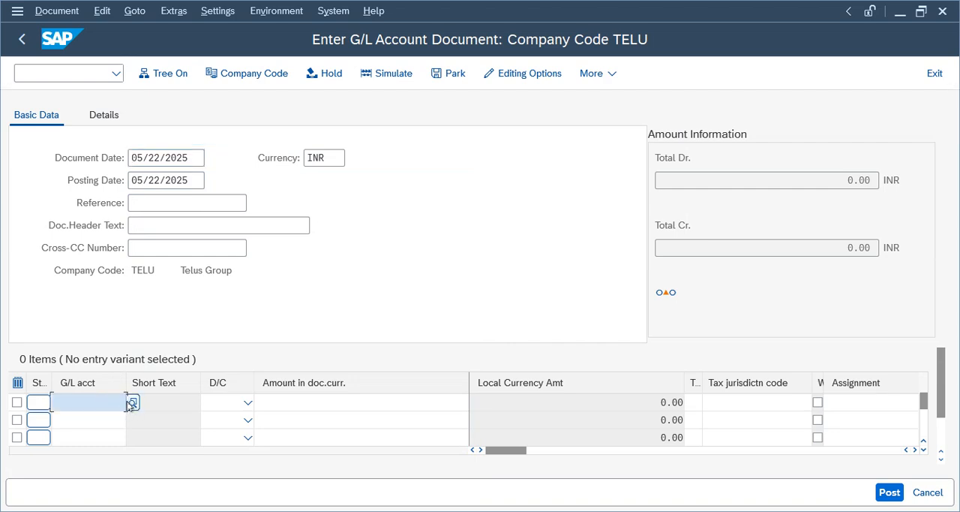
{"action": "left_click", "coordinate": [133, 403]}
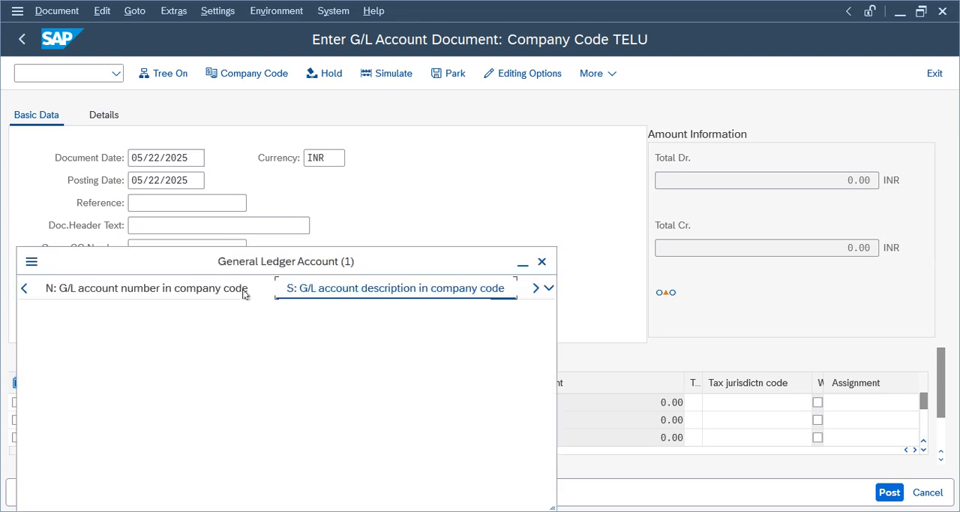
{"action": "left_click_drag", "start_coordinate": [337, 234], "coordinate": [402, 191]}
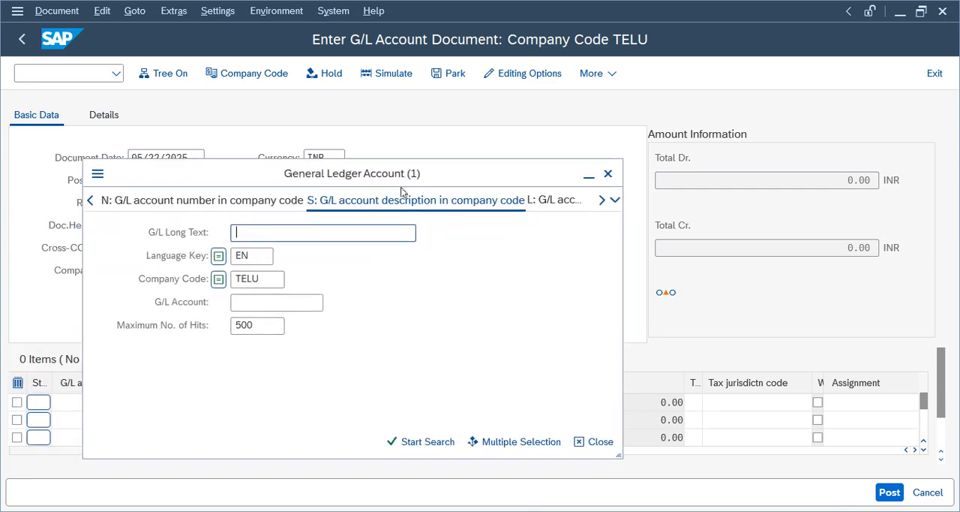
{"action": "left_click", "coordinate": [393, 444]}
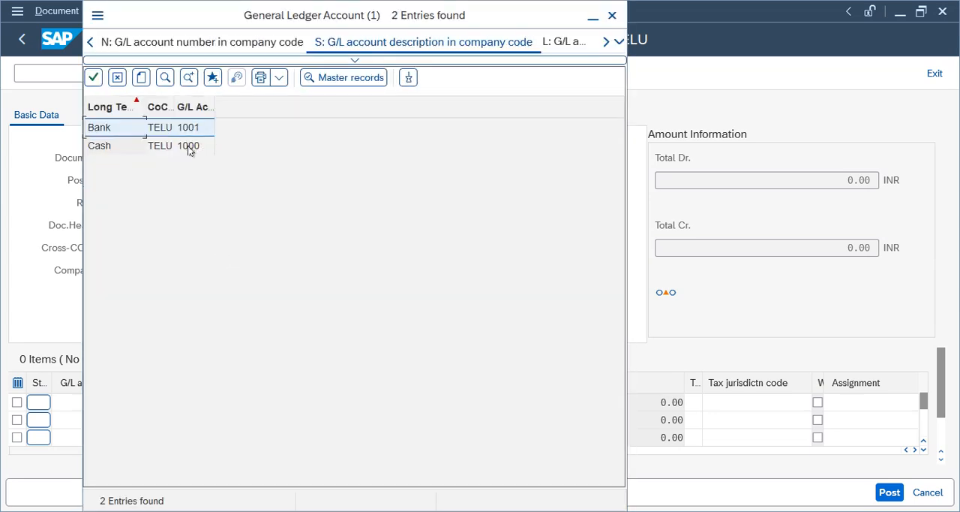
{"action": "double_click", "coordinate": [189, 151]}
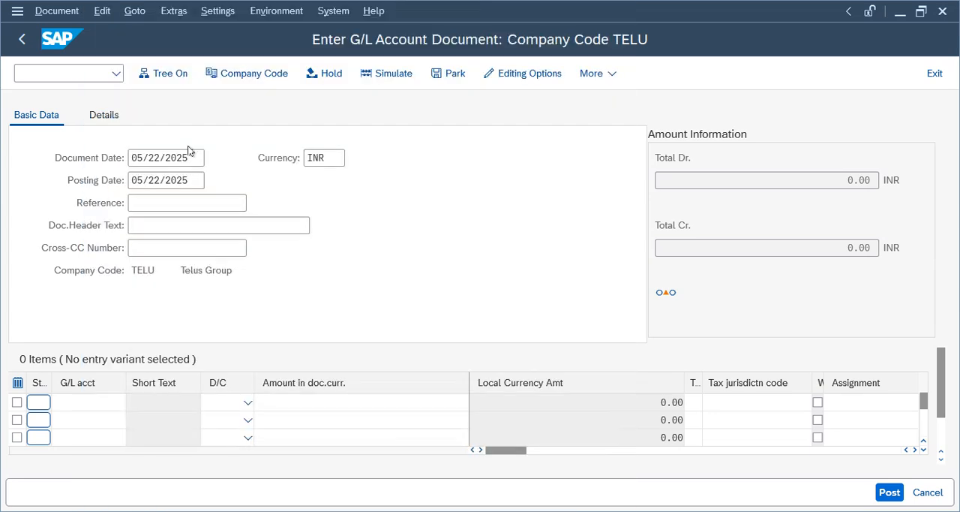
{"action": "left_click", "coordinate": [103, 414]}
{"action": "type", "text": "1001"}
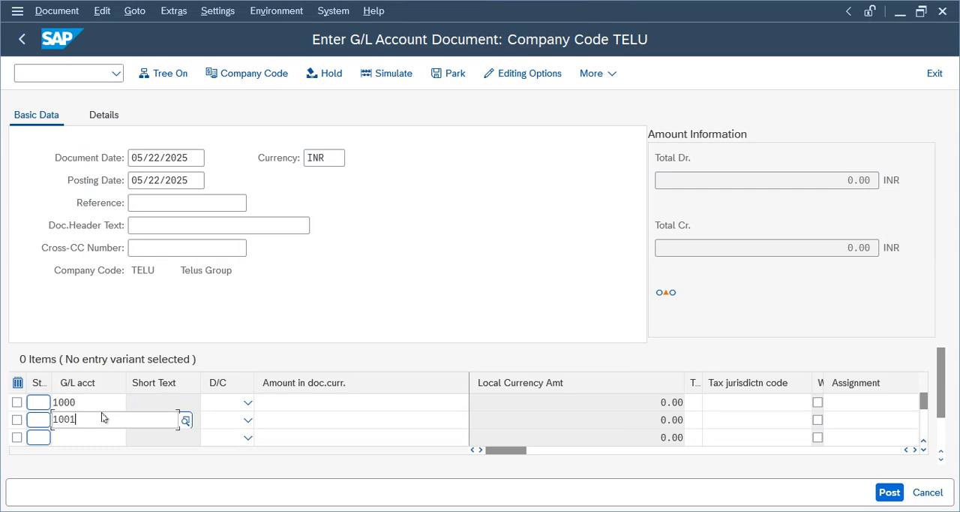
- Mark the account 1000 line item as Debit and the account 1001 line item as Credit
{"action": "key", "text": "Tab"}
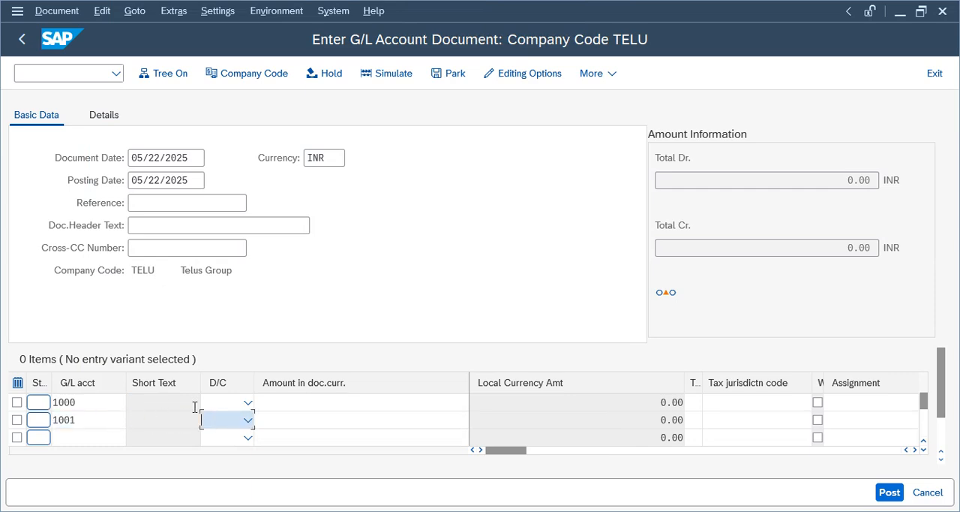
{"action": "left_click", "coordinate": [248, 402]}
{"action": "left_click", "coordinate": [220, 441]}
{"action": "left_click", "coordinate": [223, 426]}
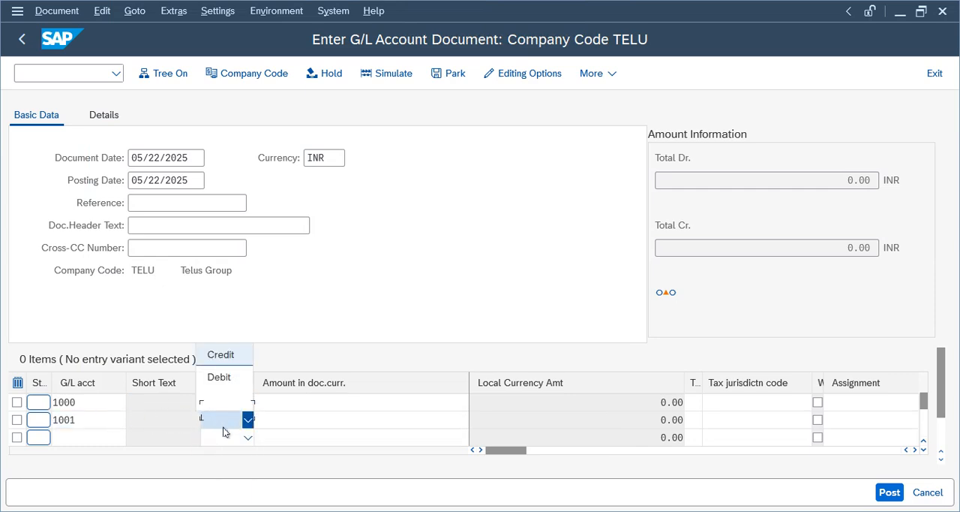
{"action": "left_click", "coordinate": [220, 354]}
- Enter an amount of 100 in both line items and simulate the document
{"action": "left_click", "coordinate": [406, 404]}
{"action": "type", "text": "100"}
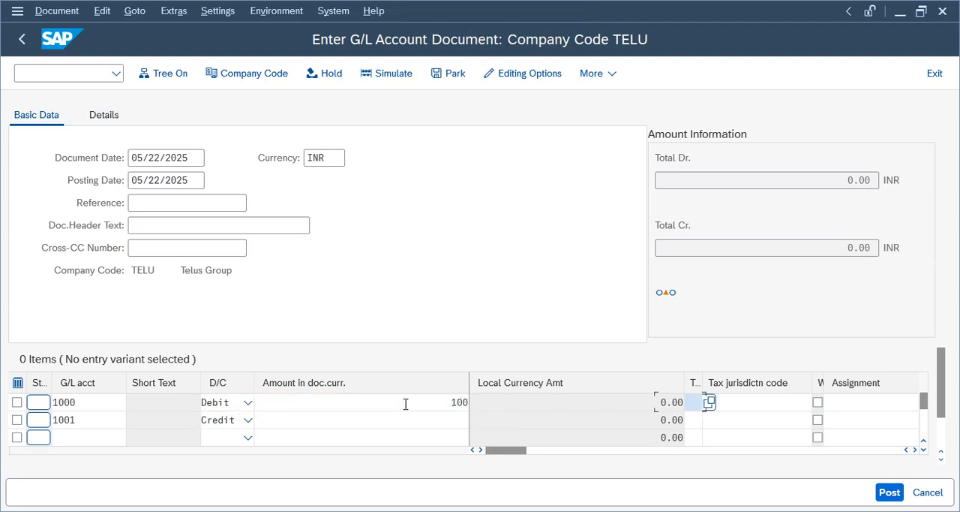
{"action": "left_click", "coordinate": [407, 413]}
{"action": "type", "text": "100"}
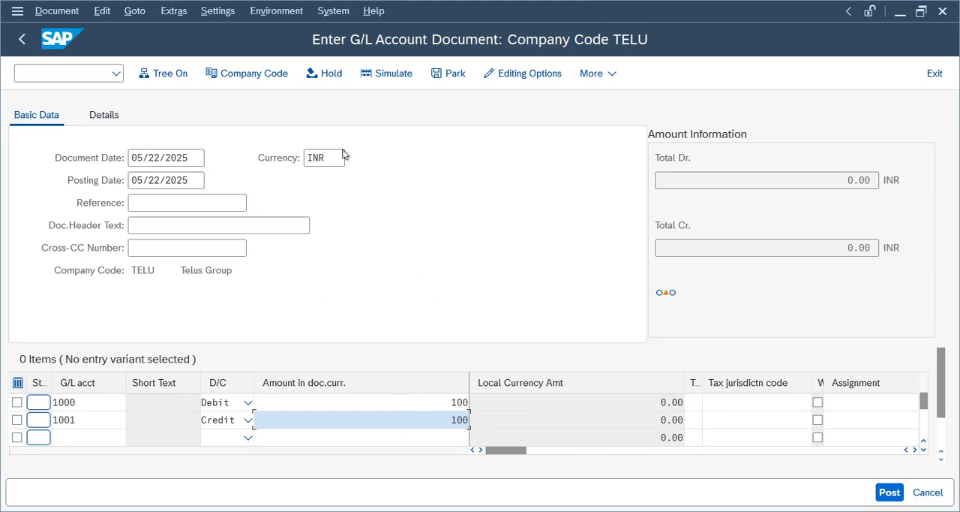
{"action": "left_click", "coordinate": [392, 75]}
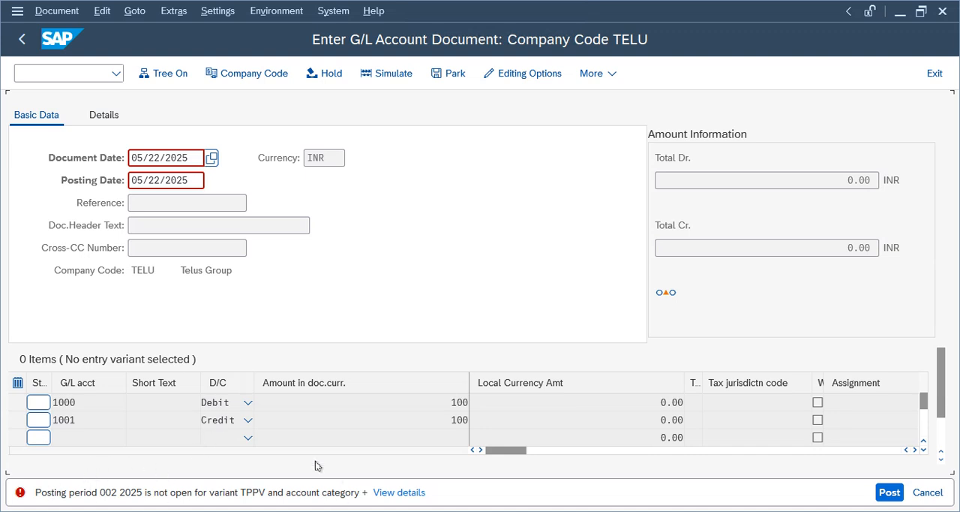
- Open posting period maintenance (OB52) in a new session for posting period variant TPPV
{"action": "left_click", "coordinate": [72, 74]}
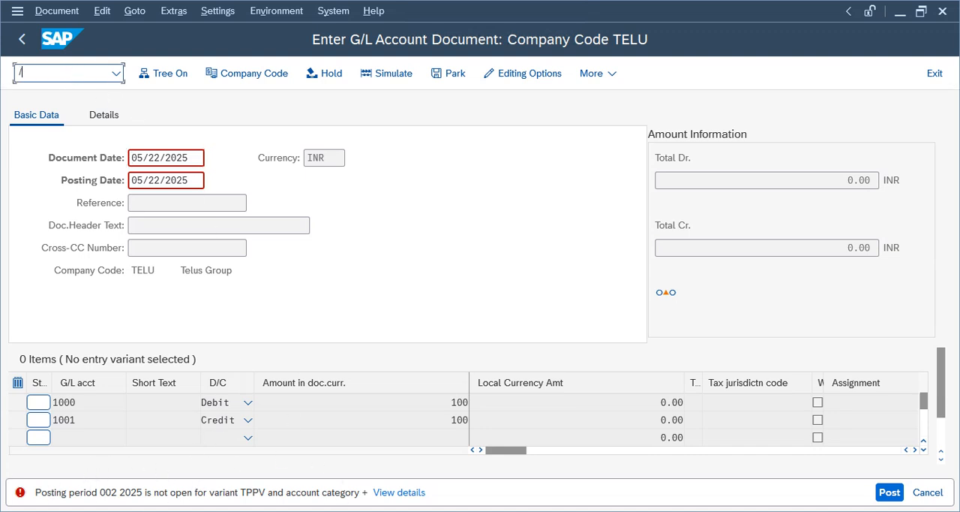
{"action": "type", "text": "/oob52"}
{"action": "key", "text": "Return"}
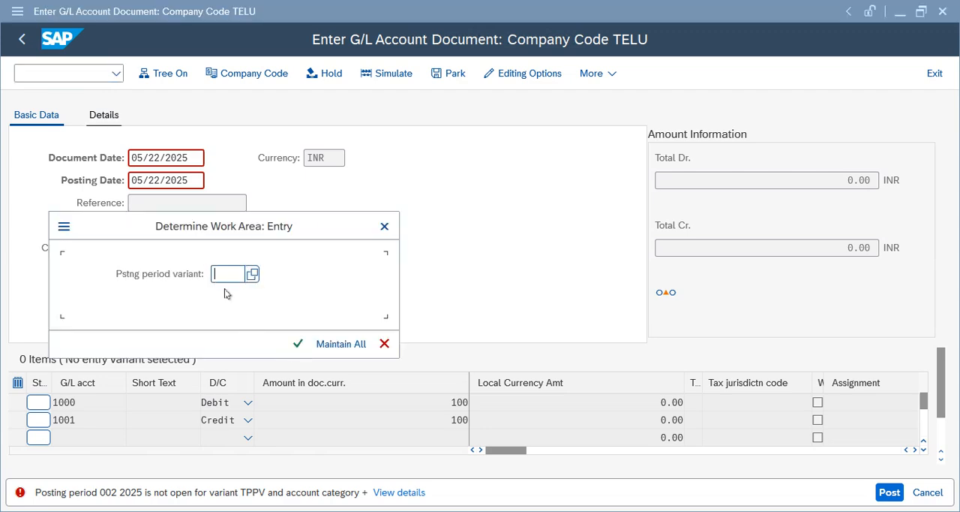
{"action": "left_click_drag", "start_coordinate": [234, 237], "coordinate": [532, 174]}
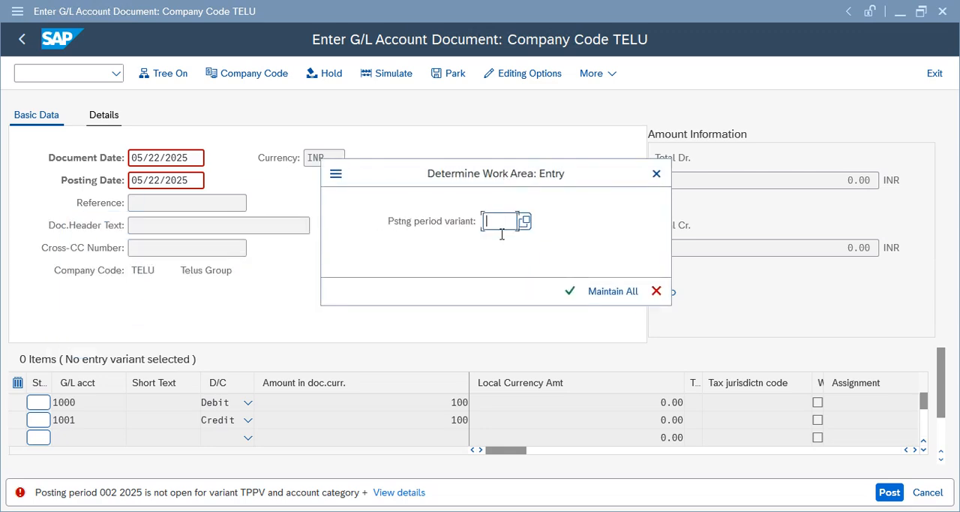
{"action": "type", "text": "tppv"}
{"action": "key", "text": "Return"}
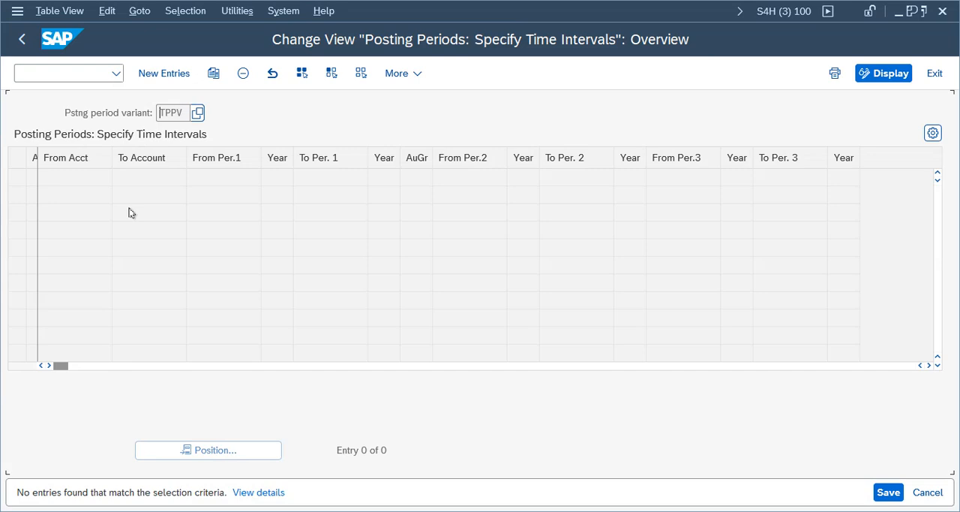
- Start new posting period entries for TPPV, exit without entering any, and restart transaction OB52
{"action": "left_click", "coordinate": [165, 73]}
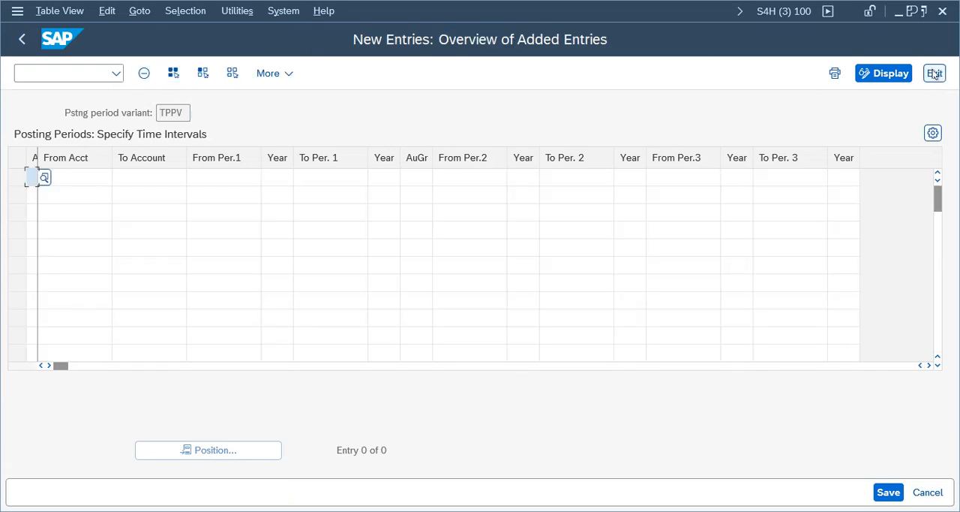
{"action": "left_click", "coordinate": [935, 73]}
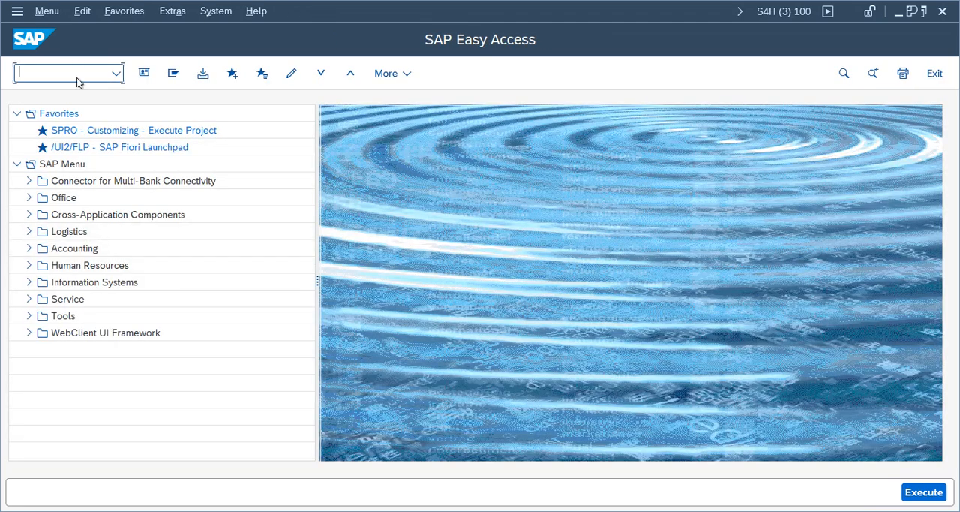
{"action": "left_click", "coordinate": [87, 81]}
{"action": "type", "text": "ob52"}
{"action": "key", "text": "Return"}
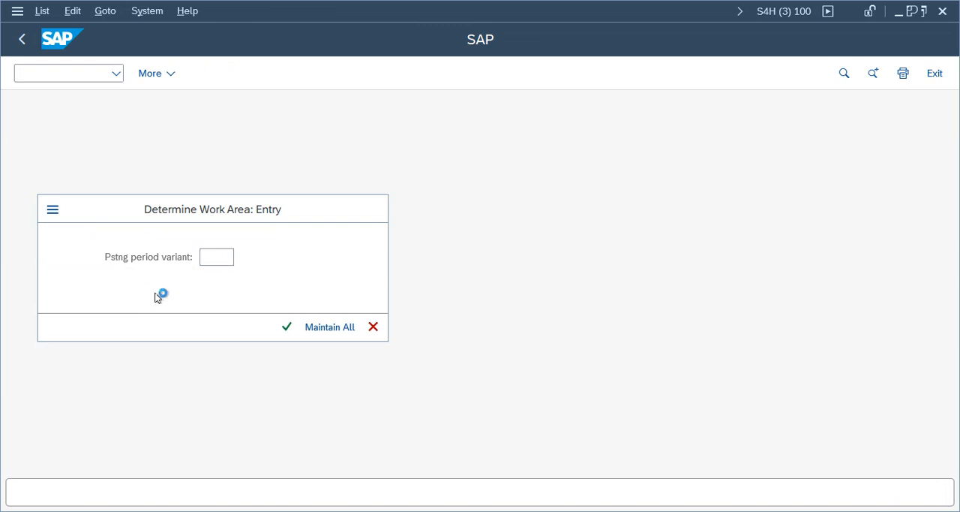
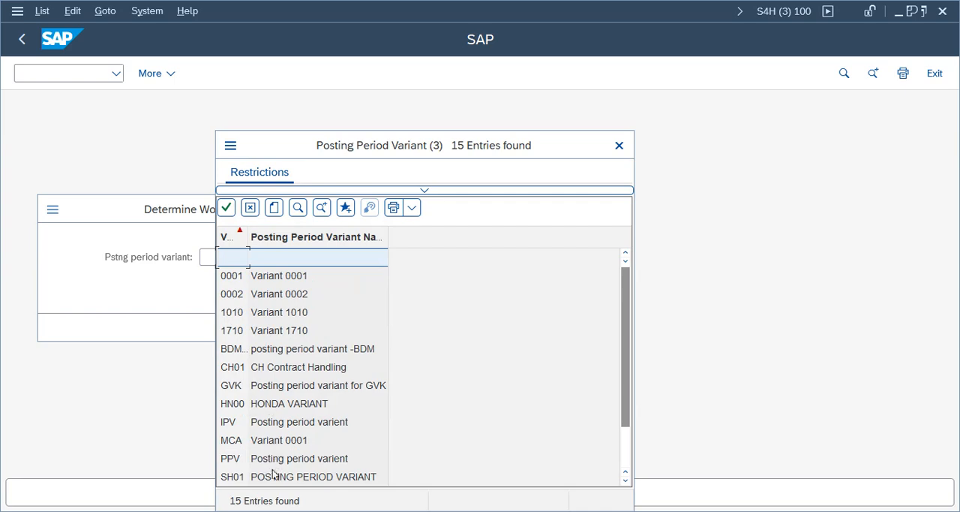
- Review the posting period intervals of variant HN00 and leave the overview
{"action": "double_click", "coordinate": [266, 406]}
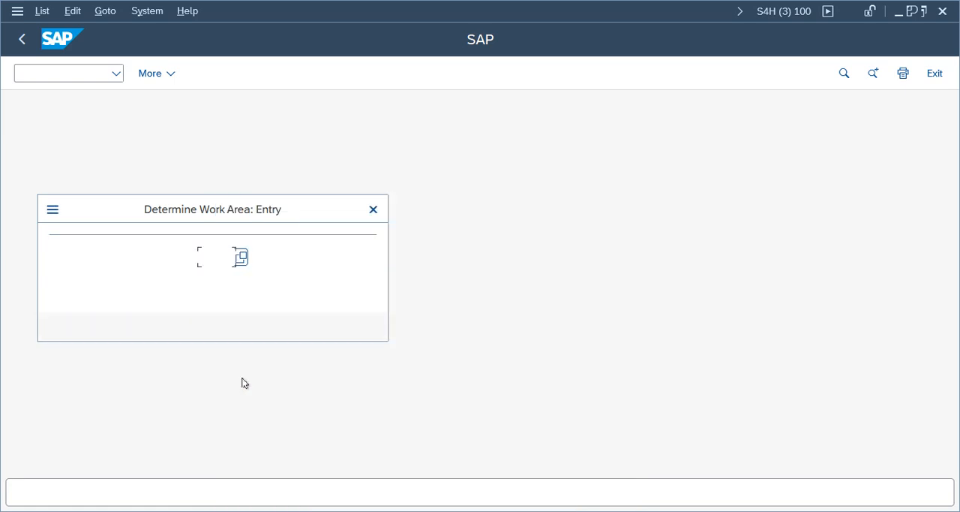
{"action": "left_click", "coordinate": [287, 327]}
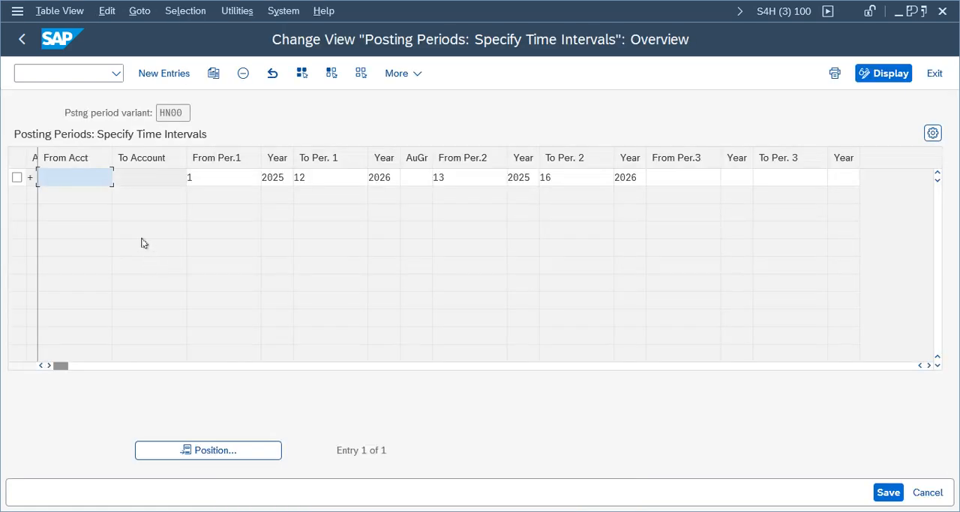
{"action": "left_click", "coordinate": [21, 39]}
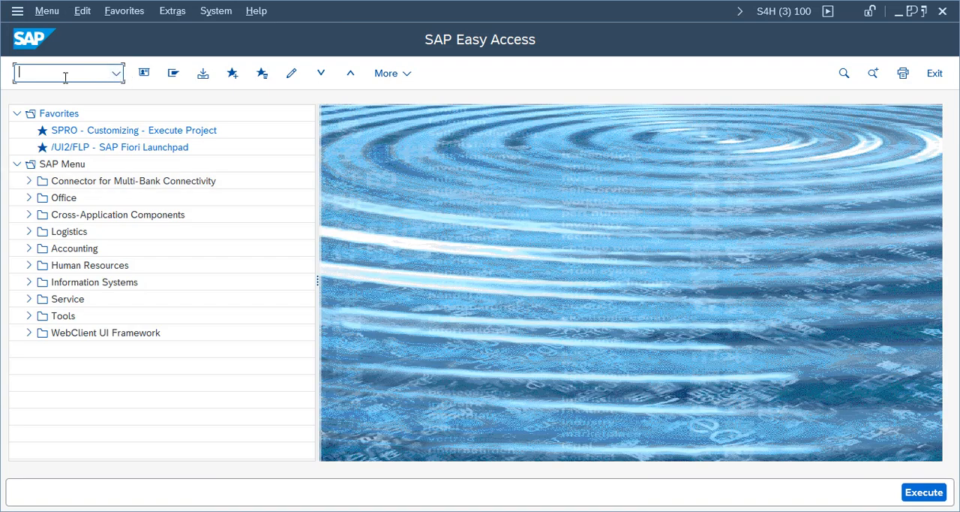
- Restart transaction OB52 and review the posting period intervals of variant ZA0P
{"action": "key", "text": "Return"}
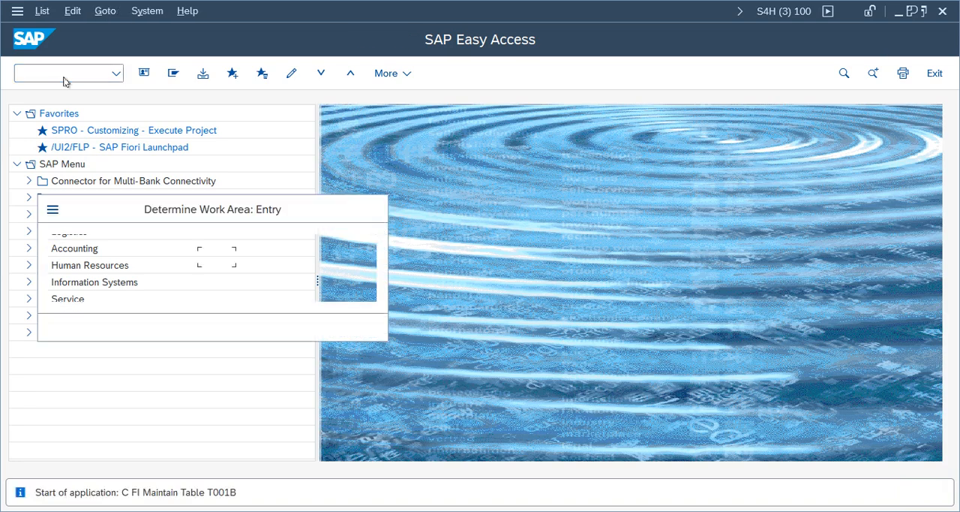
{"action": "left_click", "coordinate": [237, 258]}
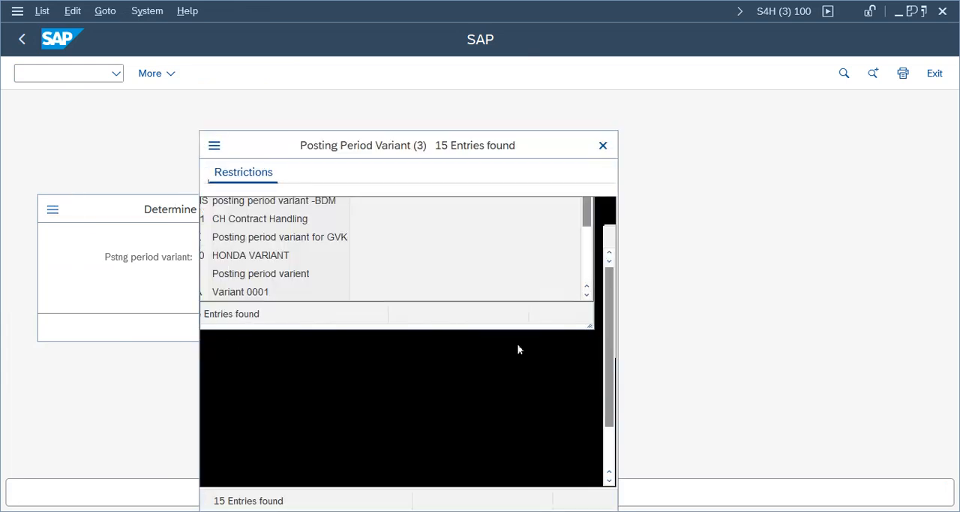
{"action": "left_click_drag", "start_coordinate": [612, 292], "coordinate": [612, 331]}
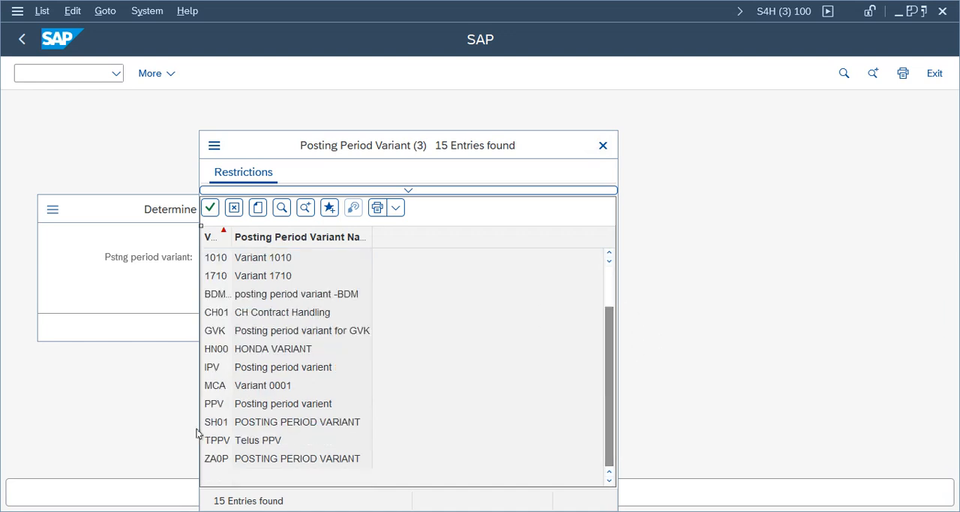
{"action": "double_click", "coordinate": [267, 460]}
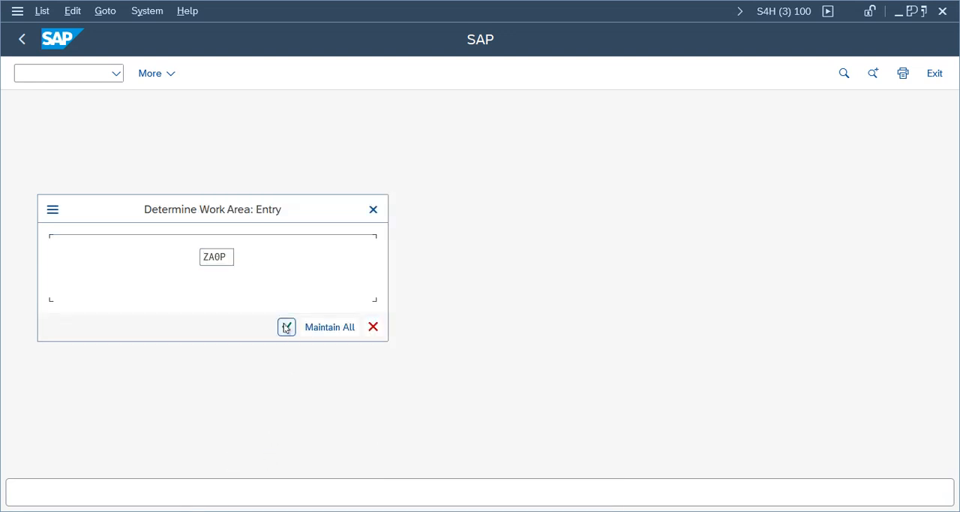
{"action": "left_click", "coordinate": [285, 326]}
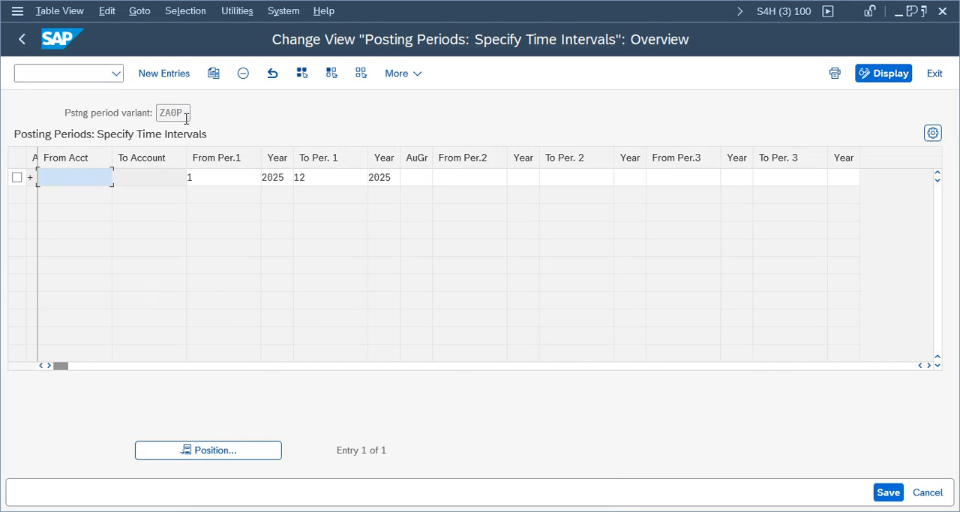
- Restart transaction OB52 and open the posting period intervals of all variants for maintenance
{"action": "left_click", "coordinate": [46, 72]}
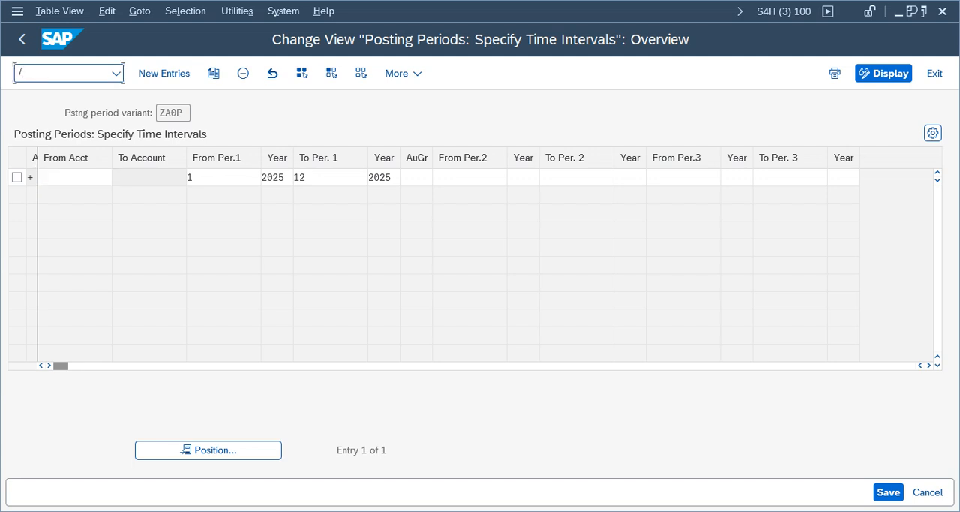
{"action": "type", "text": "/nob52"}
{"action": "key", "text": "Return"}
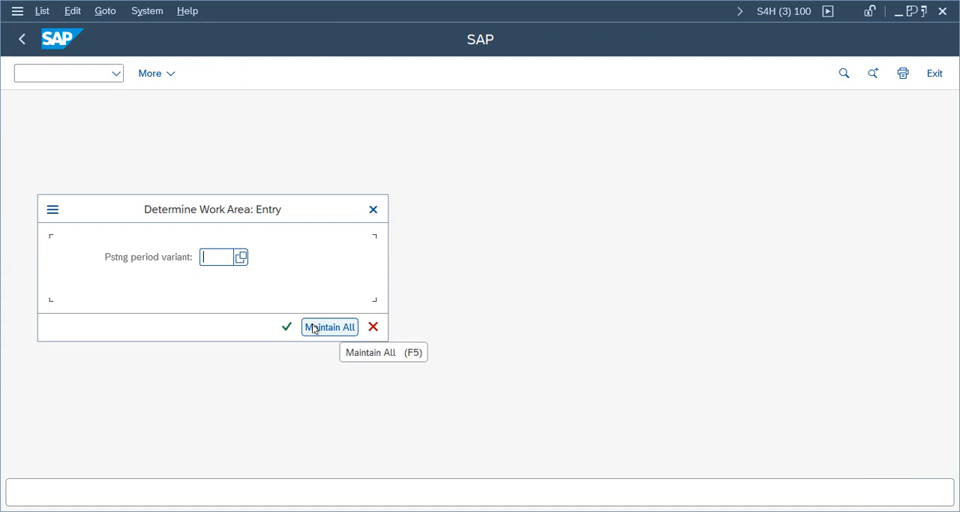
{"action": "left_click", "coordinate": [315, 327]}
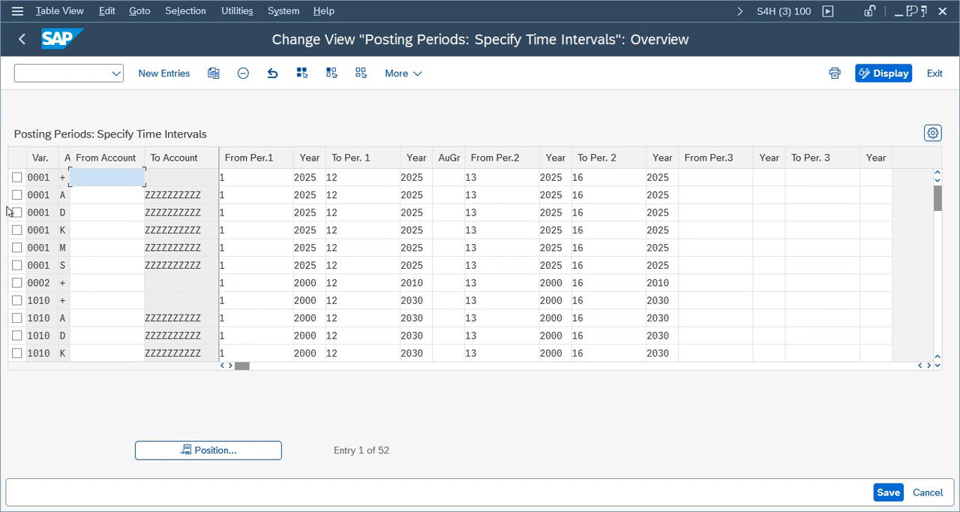
- Copy the six variant 0001 rows, from variant through the first period interval's end year, and paste them as new entries
{"action": "left_click_drag", "start_coordinate": [30, 179], "coordinate": [422, 265]}
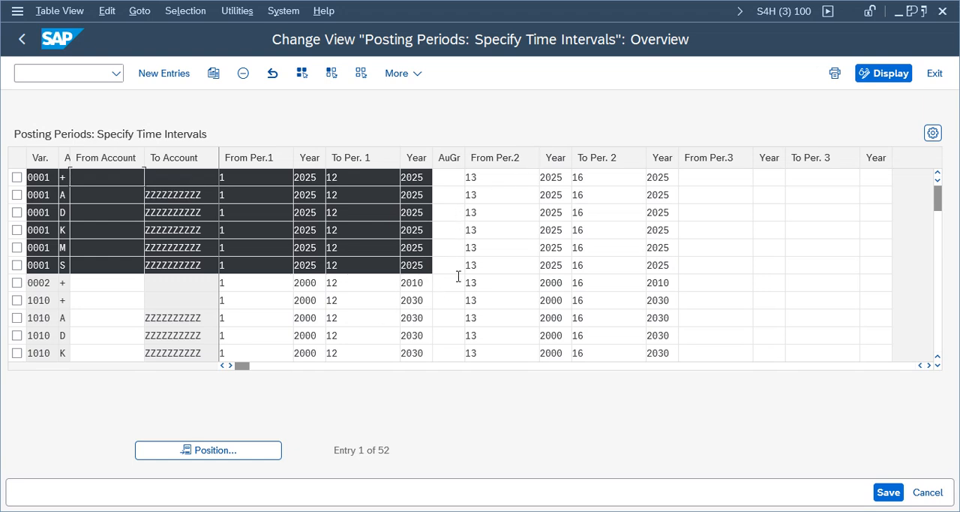
{"action": "key", "text": "ctrl+c"}
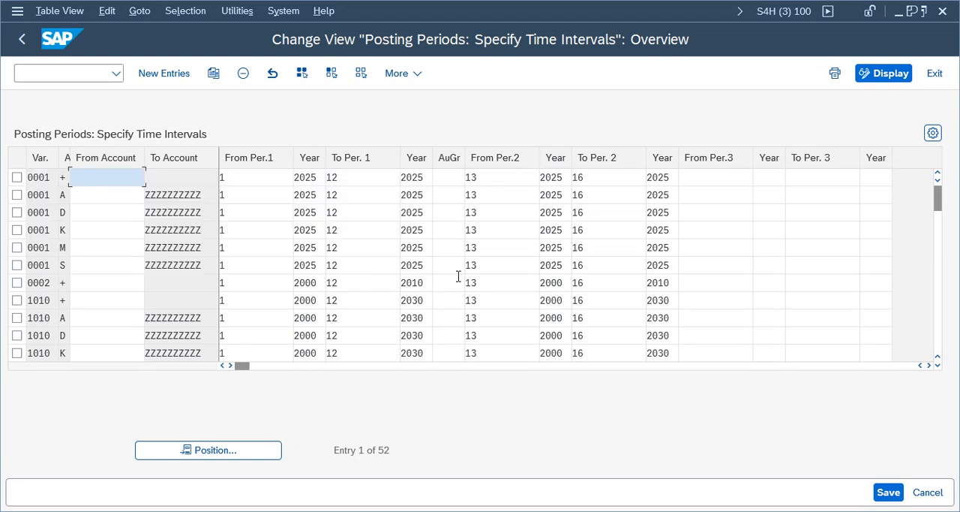
{"action": "left_click", "coordinate": [172, 75]}
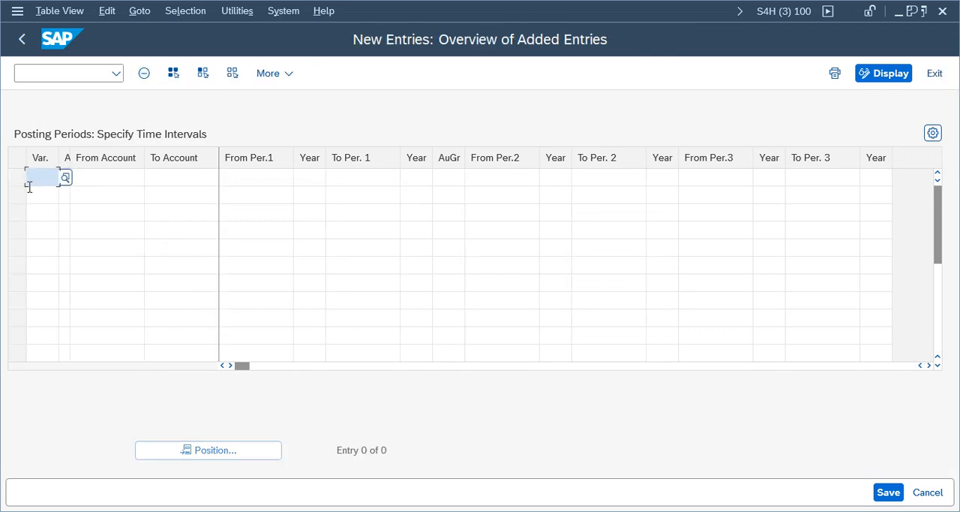
{"action": "key", "text": "ctrl+v"}
{"action": "left_click", "coordinate": [81, 232]}
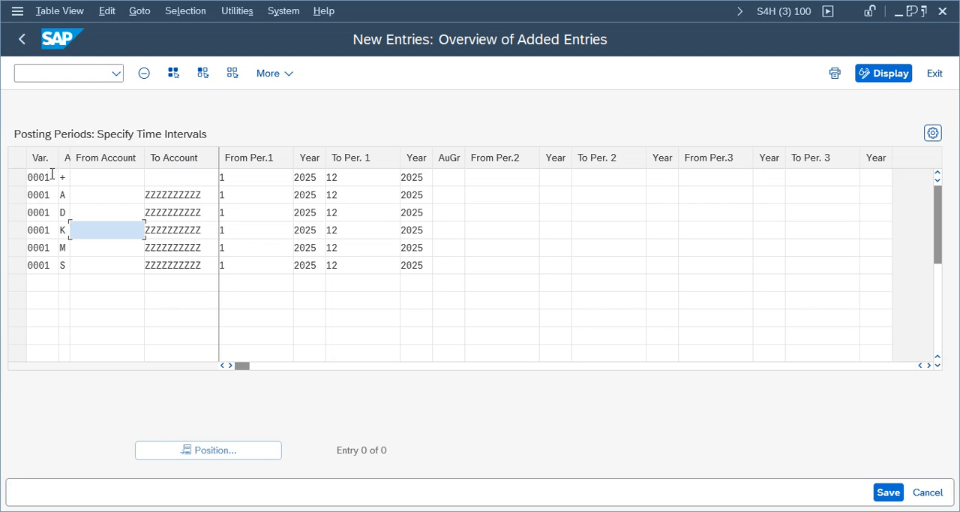
{"action": "left_click", "coordinate": [52, 177]}
{"action": "key", "text": "BackSpace"}
{"action": "key", "text": "BackSpace"}
{"action": "key", "text": "BackSpace"}
{"action": "key", "text": "BackSpace"}
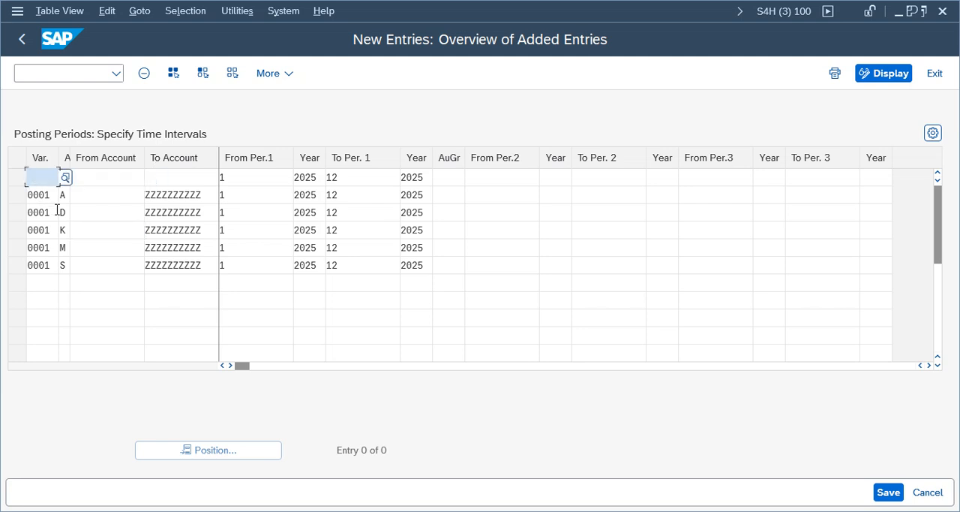
{"action": "type", "text": "TCOA"}
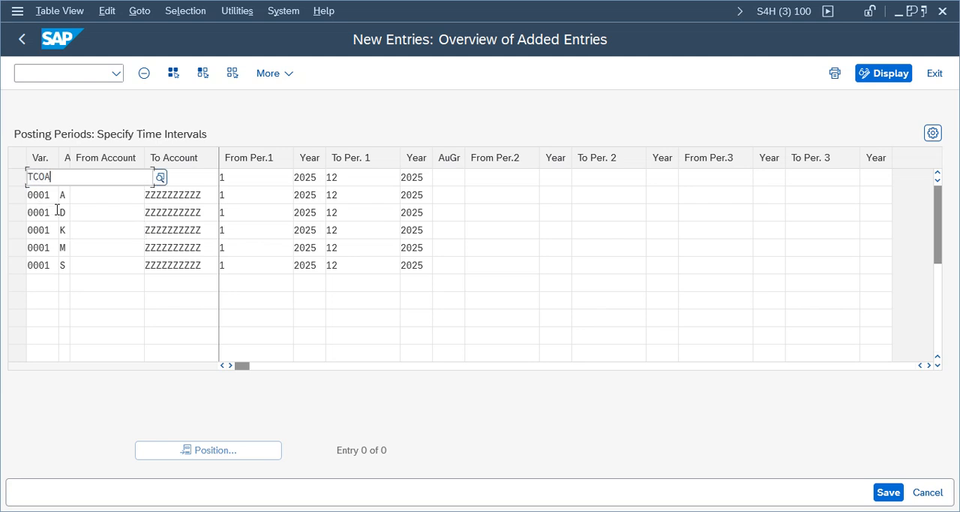
{"action": "left_click", "coordinate": [41, 233]}
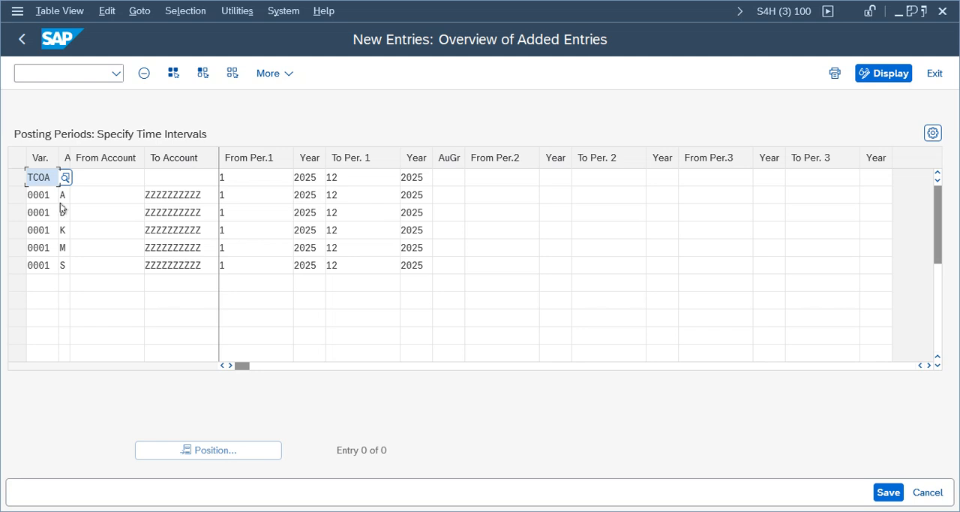
- Set the posting period variant to TPPV in the new rows for account types + and A
{"action": "type", "text": "TC"}
{"action": "type", "text": "PPV"}
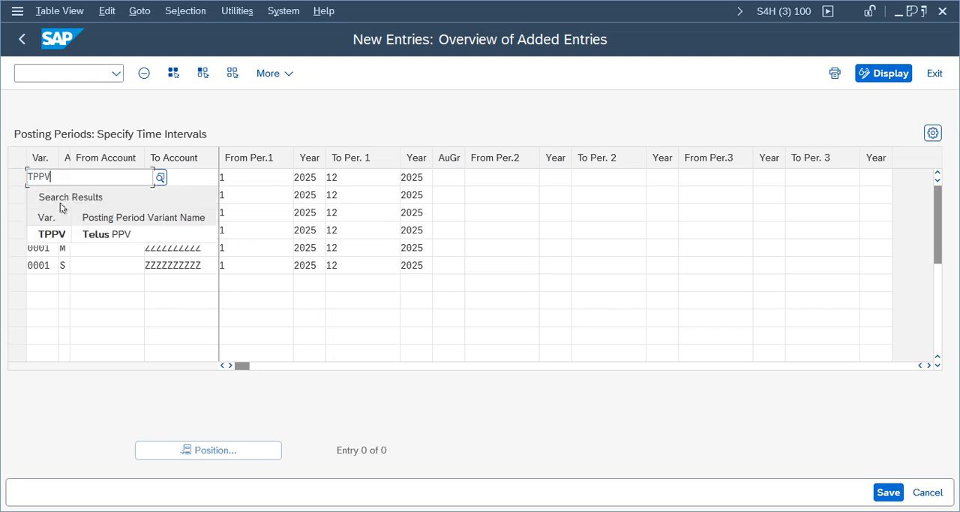
{"action": "left_click", "coordinate": [62, 235]}
{"action": "left_click", "coordinate": [51, 196]}
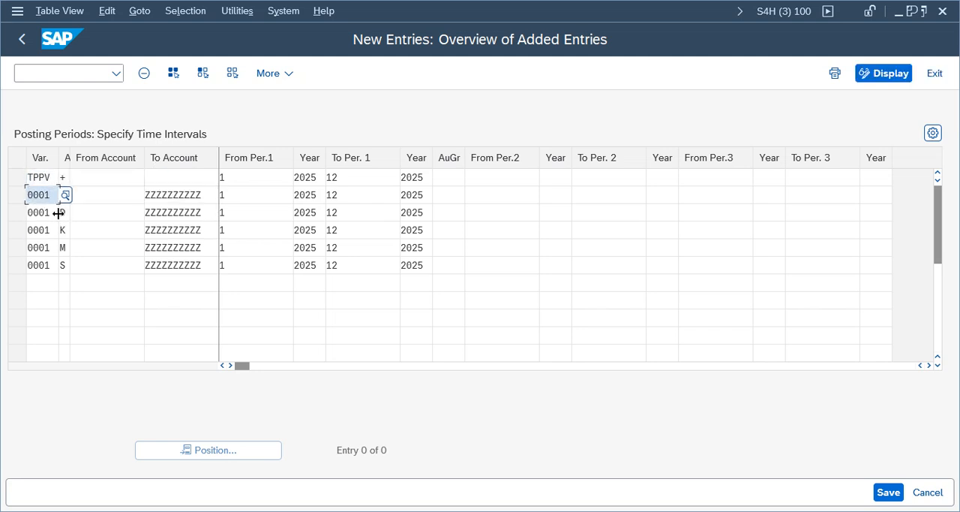
{"action": "type", "text": "TPPV"}
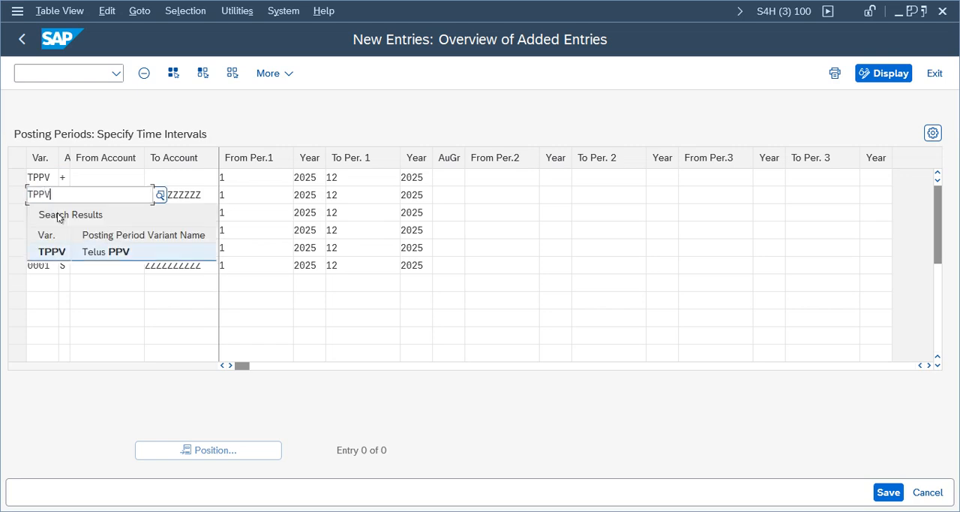
{"action": "left_click", "coordinate": [51, 251]}
- Set the posting period variant to TPPV in the new rows for account types D and K
{"action": "left_click", "coordinate": [50, 213]}
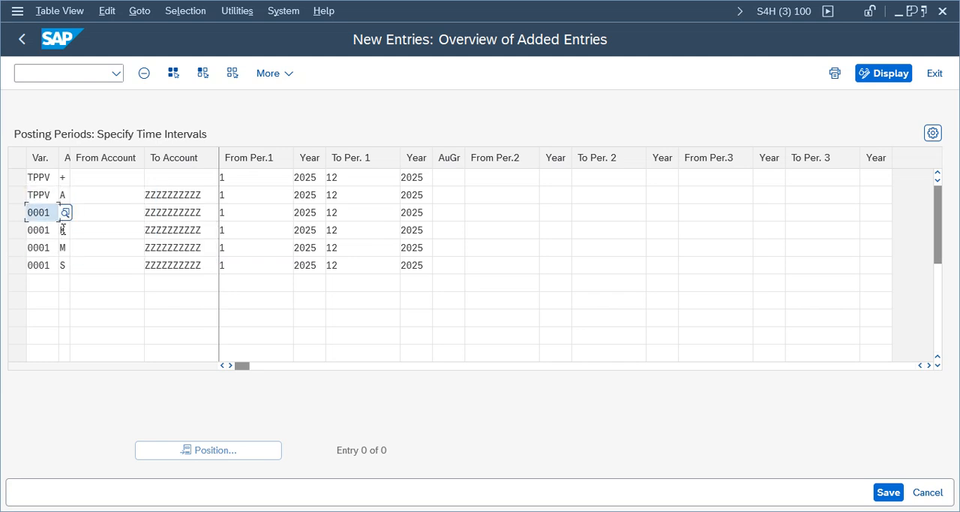
{"action": "type", "text": "T"}
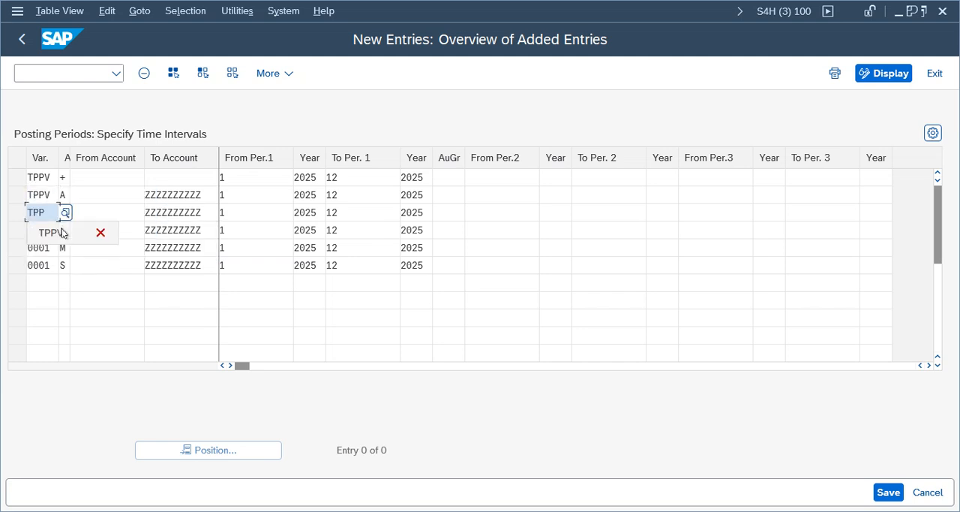
{"action": "type", "text": "PP"}
{"action": "left_click", "coordinate": [63, 234]}
{"action": "left_click", "coordinate": [49, 231]}
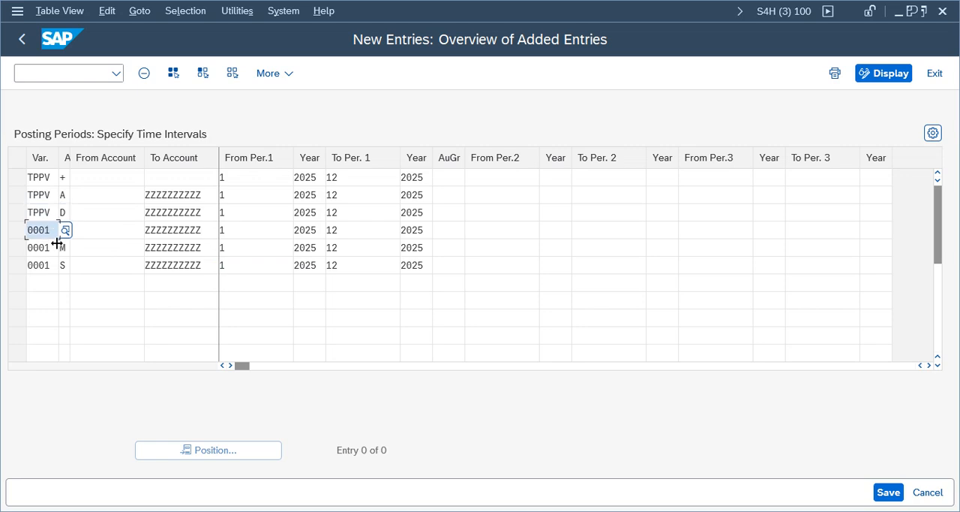
{"action": "type", "text": "TPPV"}
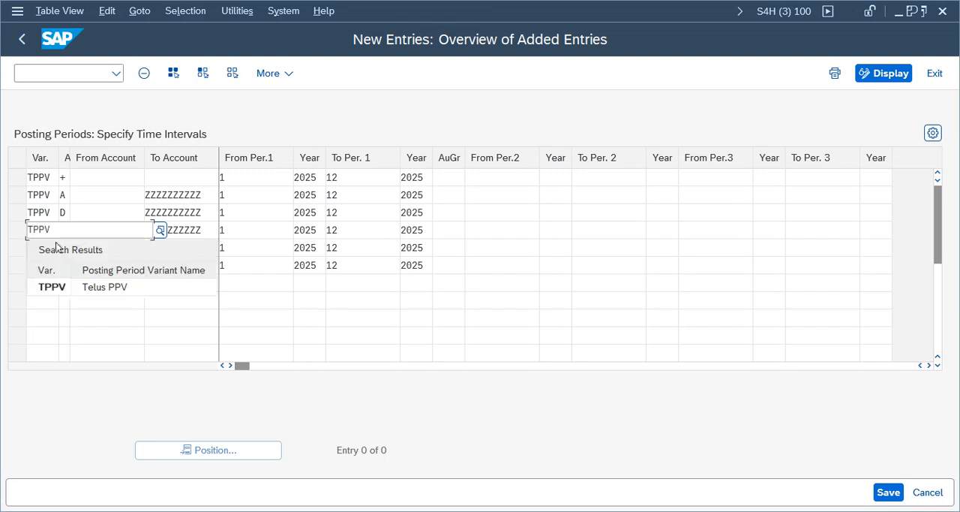
{"action": "left_click", "coordinate": [54, 290]}
- Set the posting period variant to TPPV in the new rows for account types M and S
{"action": "left_click", "coordinate": [48, 249]}
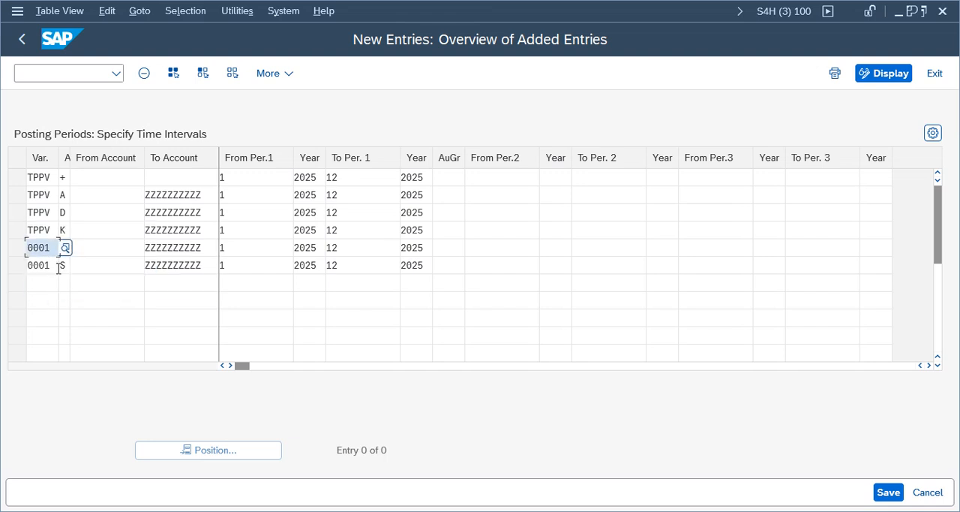
{"action": "type", "text": "T"}
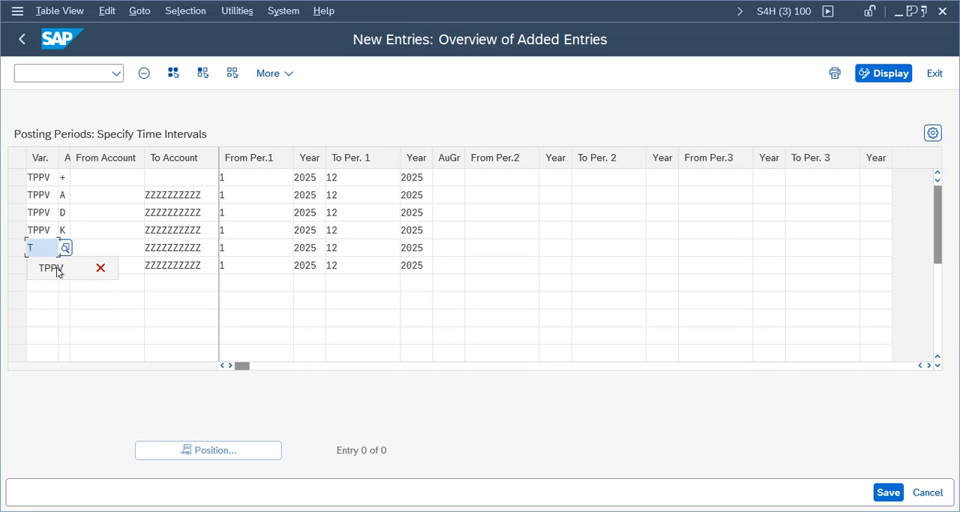
{"action": "type", "text": "ppv"}
{"action": "left_click", "coordinate": [54, 268]}
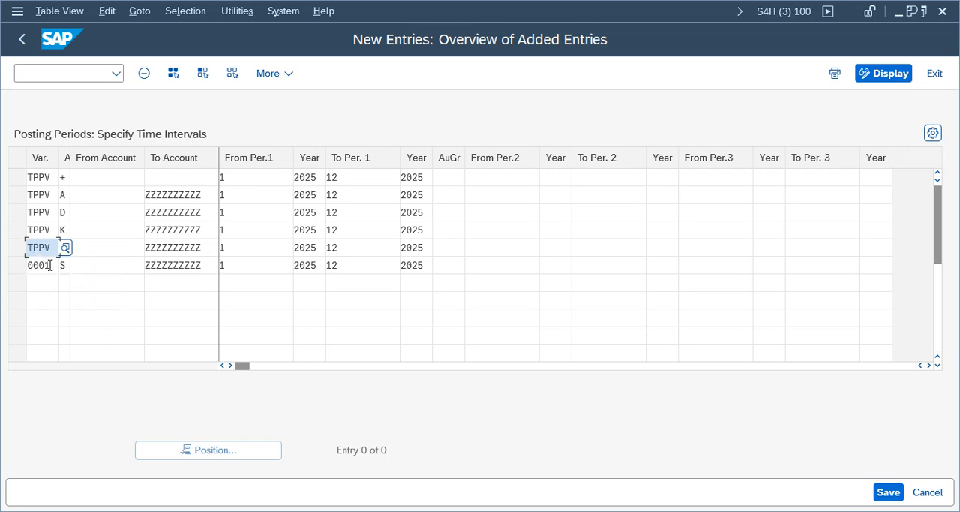
{"action": "left_click", "coordinate": [49, 264]}
{"action": "type", "text": "T"}
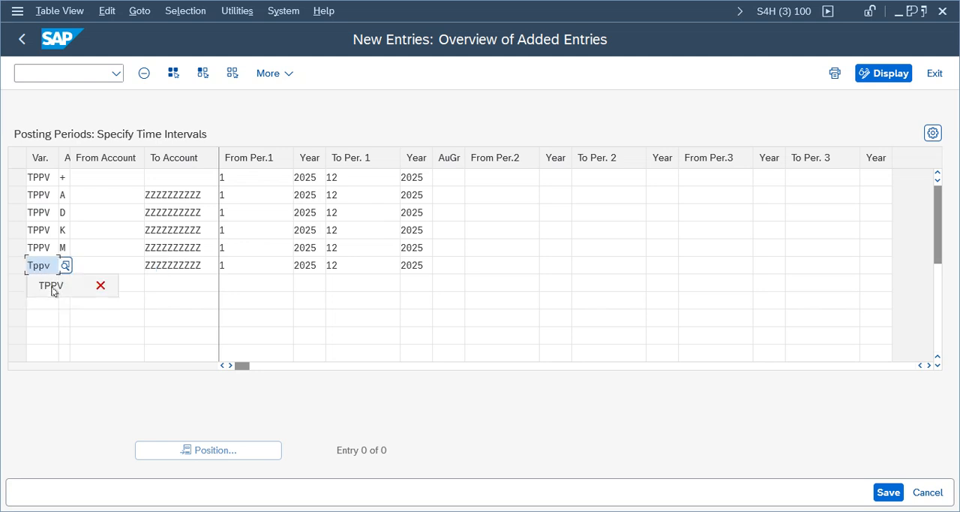
{"action": "type", "text": "ppv"}
{"action": "left_click", "coordinate": [53, 286]}
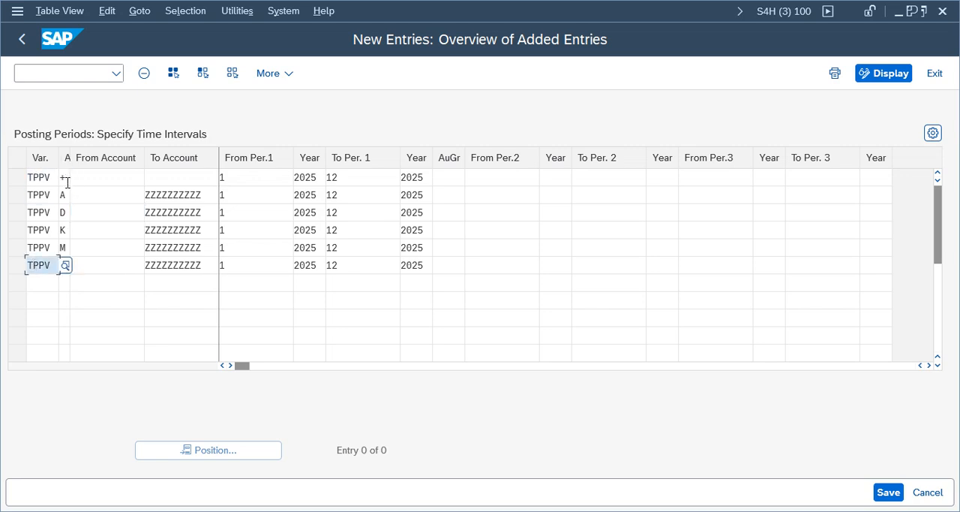
- Examine the possible account types and their descriptions for the + row, comparing them with the pasted rows
{"action": "left_click", "coordinate": [63, 178]}
{"action": "left_click", "coordinate": [68, 178]}
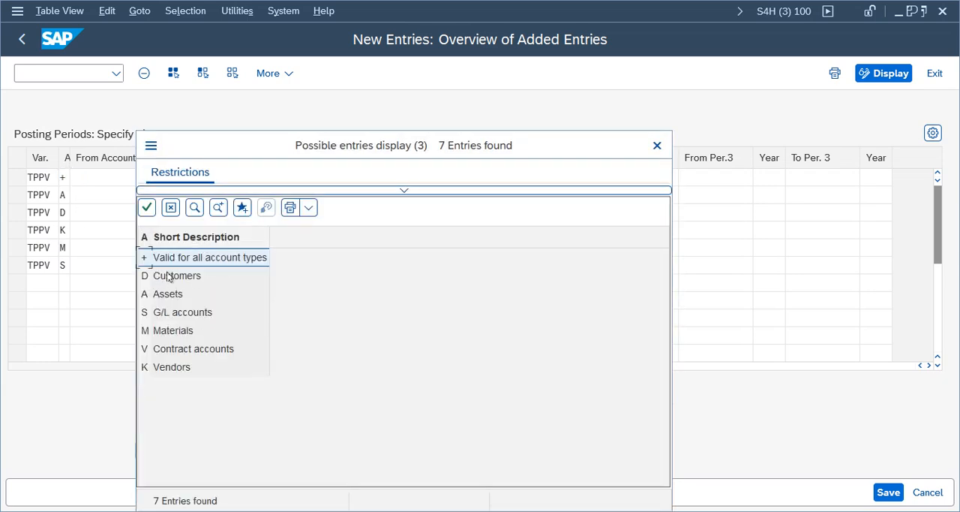
{"action": "left_click", "coordinate": [165, 276]}
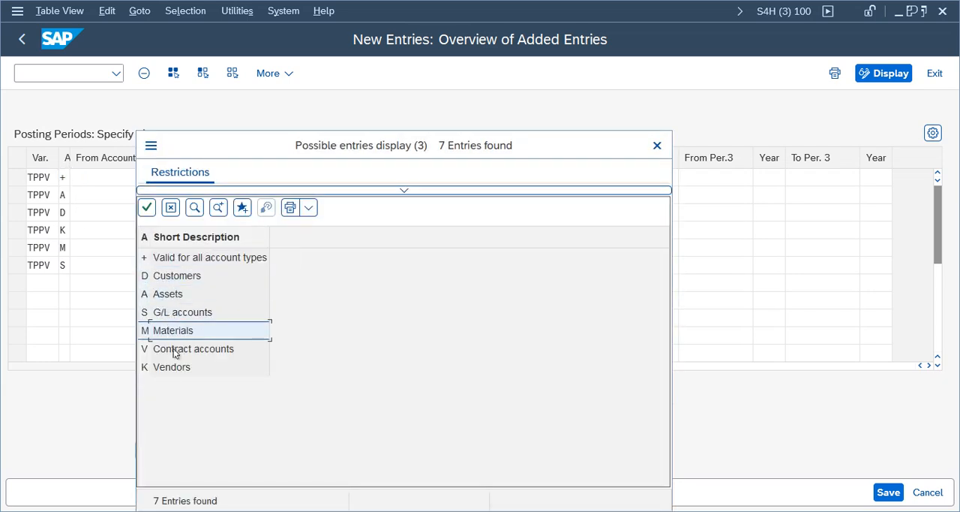
{"action": "left_click", "coordinate": [170, 264]}
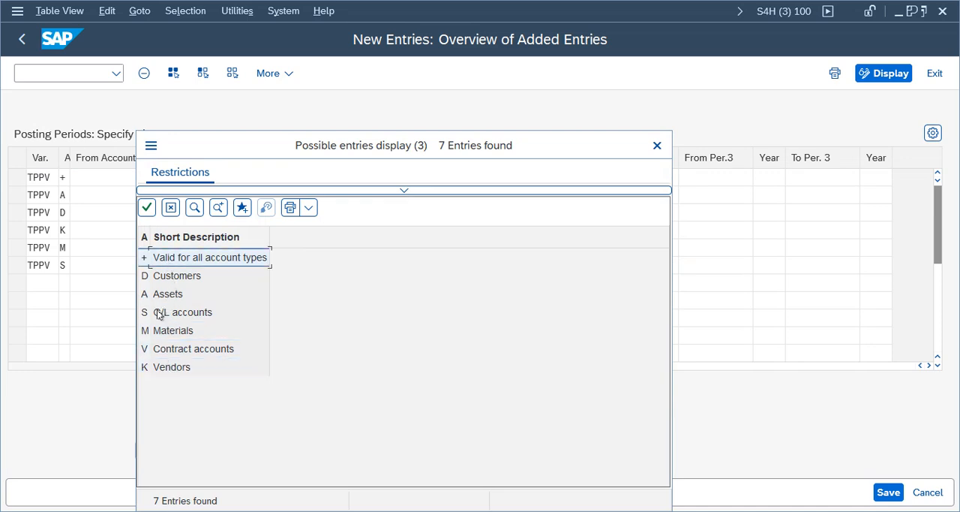
{"action": "left_click_drag", "start_coordinate": [306, 155], "coordinate": [681, 122]}
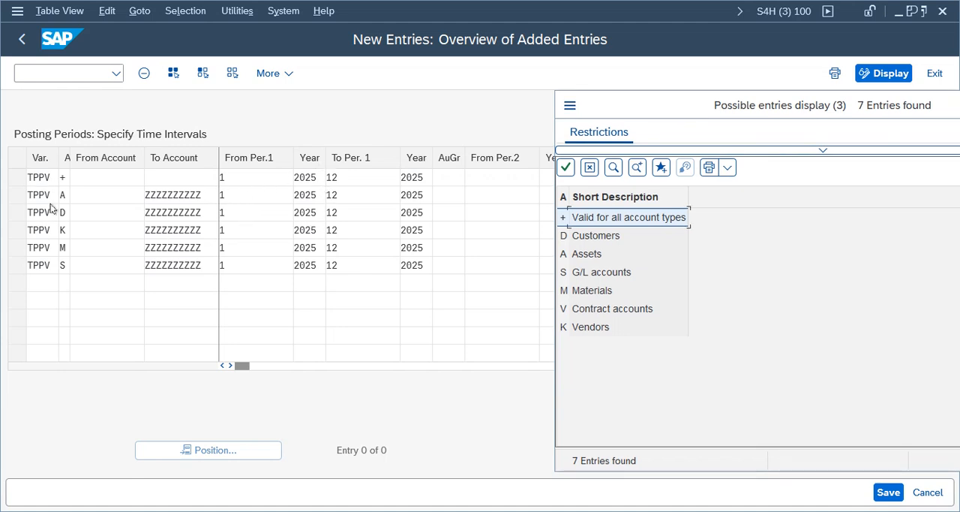
{"action": "left_click", "coordinate": [589, 259]}
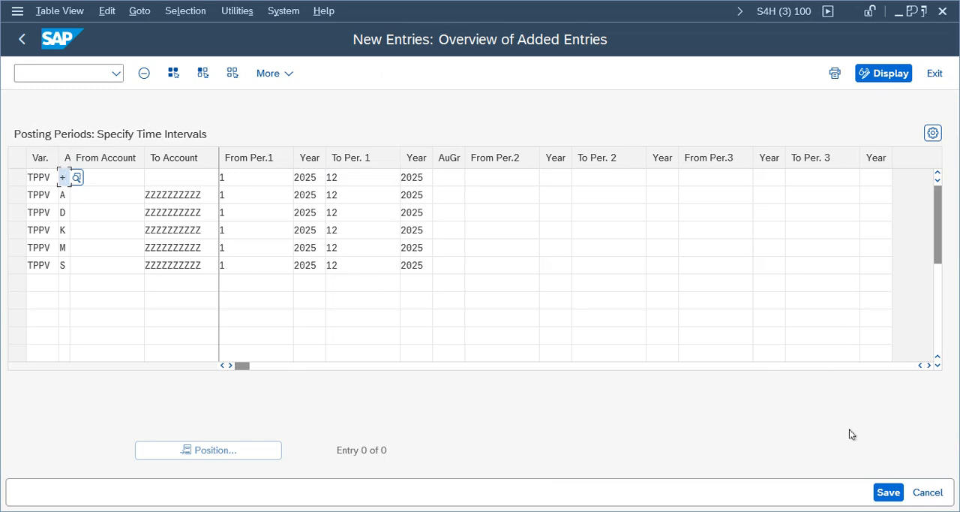
- Save the new TPPV posting period rows under the Telus Group customizing request
{"action": "left_click", "coordinate": [306, 177]}
{"action": "left_click", "coordinate": [369, 178]}
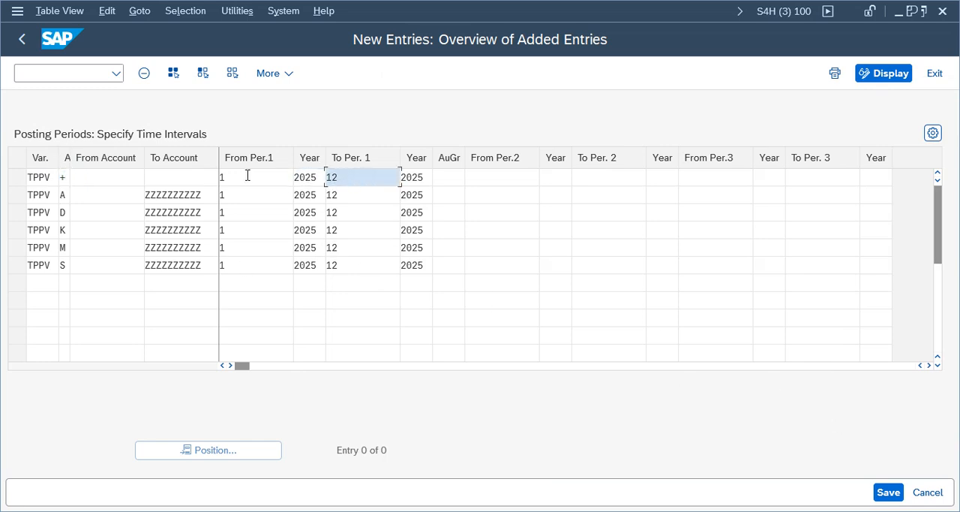
{"action": "left_click", "coordinate": [888, 492]}
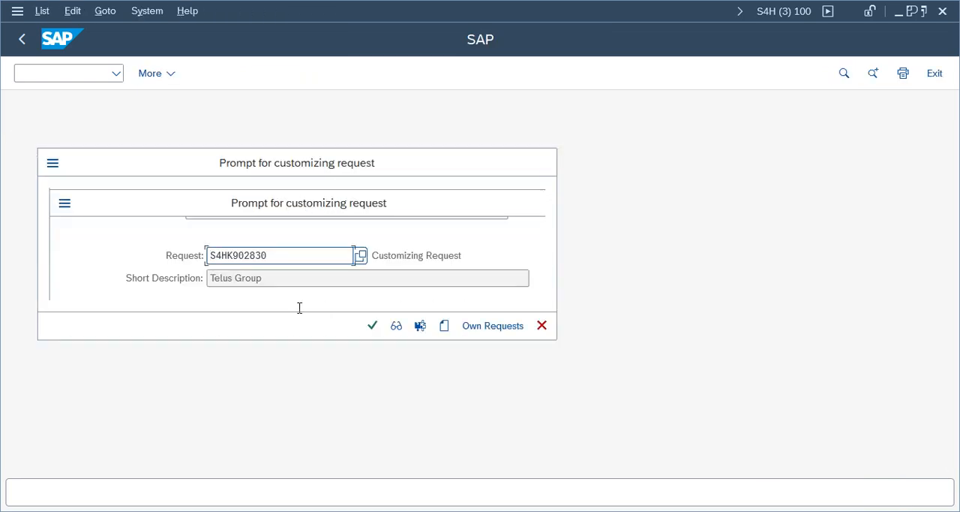
{"action": "left_click", "coordinate": [373, 325]}
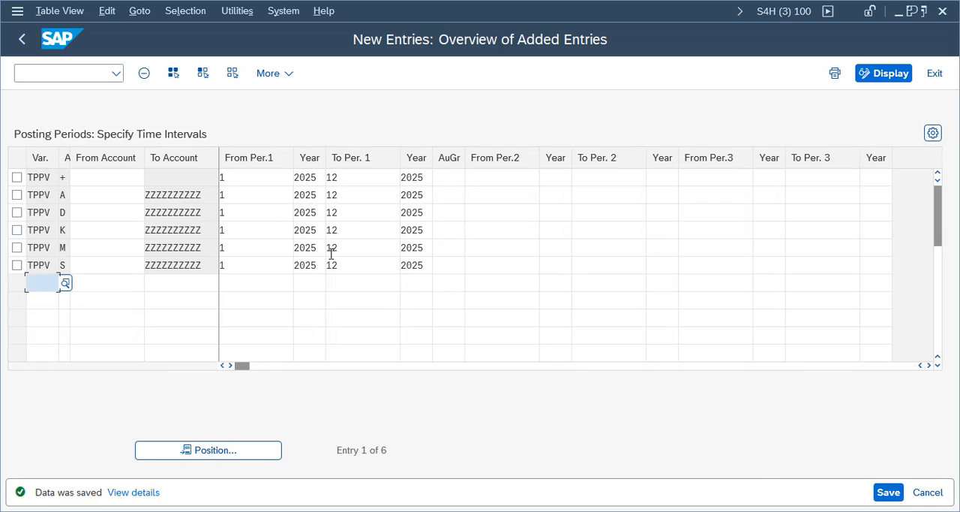
- Examine the from and to periods and years of the saved TPPV rows, and leave posting period maintenance
{"action": "left_click", "coordinate": [278, 177]}
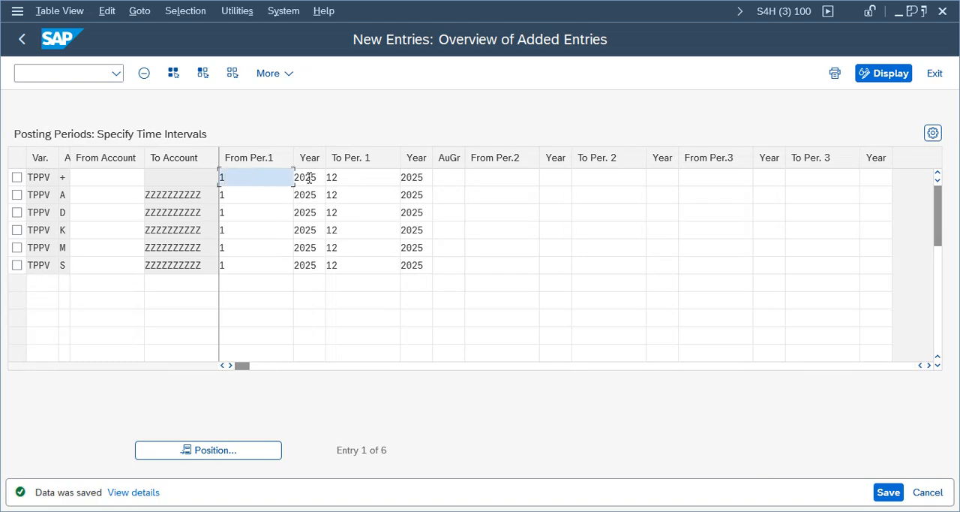
{"action": "key", "text": "Tab"}
{"action": "key", "text": "Tab"}
{"action": "key", "text": "Tab"}
{"action": "key", "text": "Tab"}
{"action": "key", "text": "Tab"}
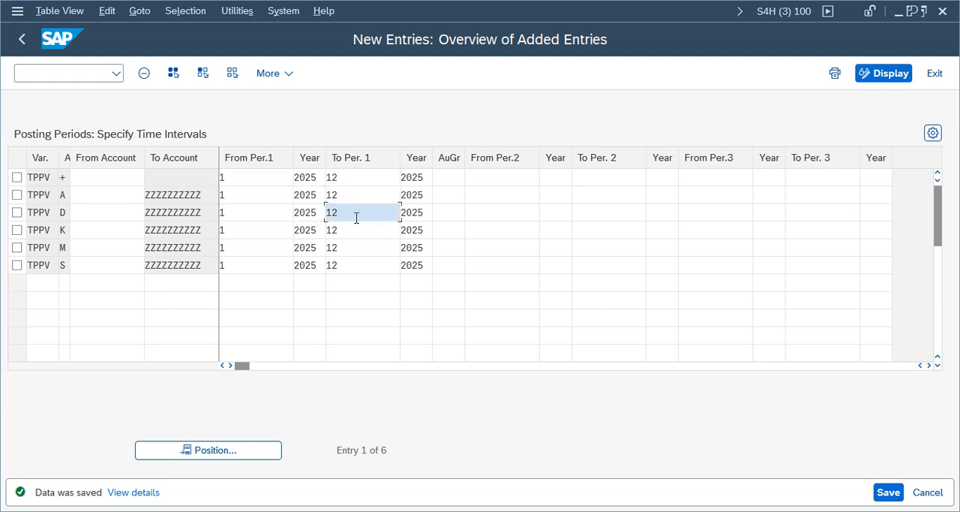
{"action": "key", "text": "Tab"}
{"action": "key", "text": "Tab"}
{"action": "key", "text": "Tab"}
{"action": "key", "text": "Tab"}
{"action": "key", "text": "Tab"}
{"action": "key", "text": "Tab"}
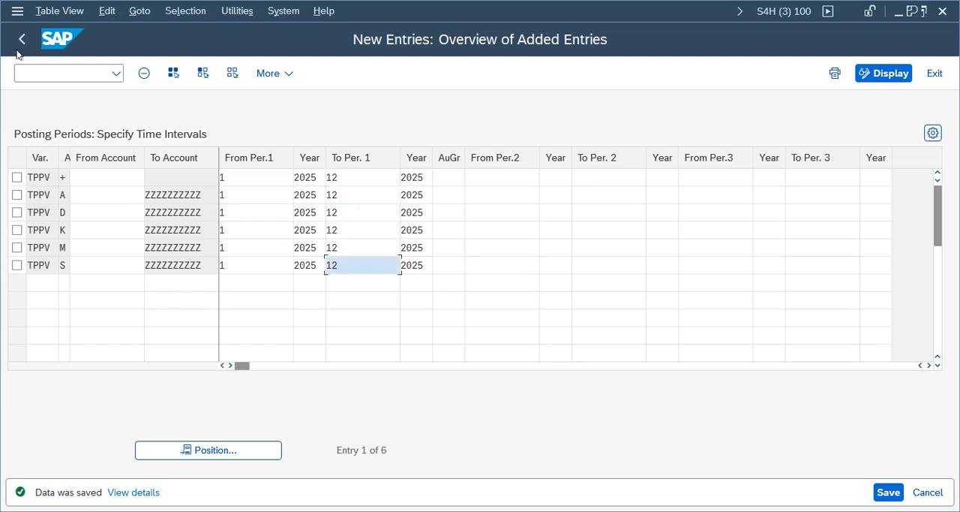
{"action": "left_click", "coordinate": [21, 40]}
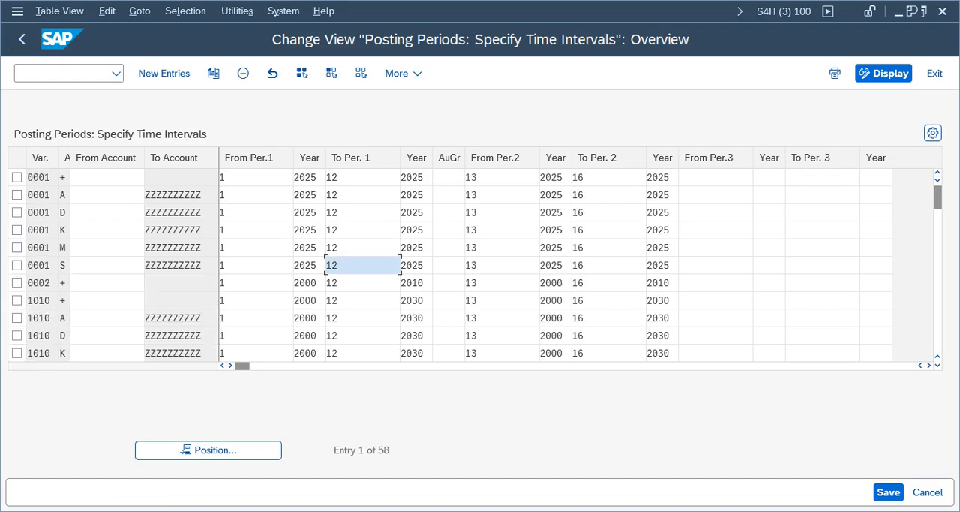
{"action": "left_click", "coordinate": [22, 39]}
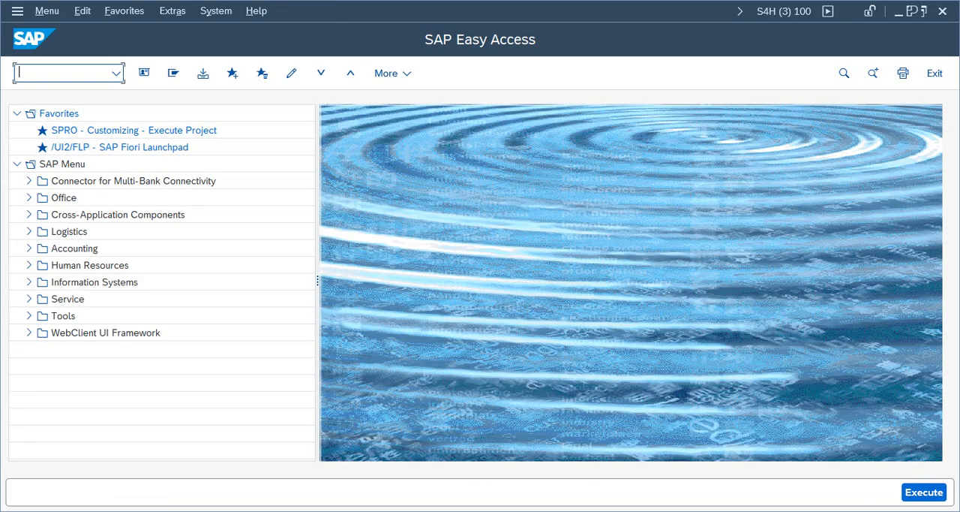
- Switch to the session with the pending TELU G/L document and check the entry again
{"action": "mouse_move", "coordinate": [443, 488]}
{"action": "left_click", "coordinate": [330, 465]}
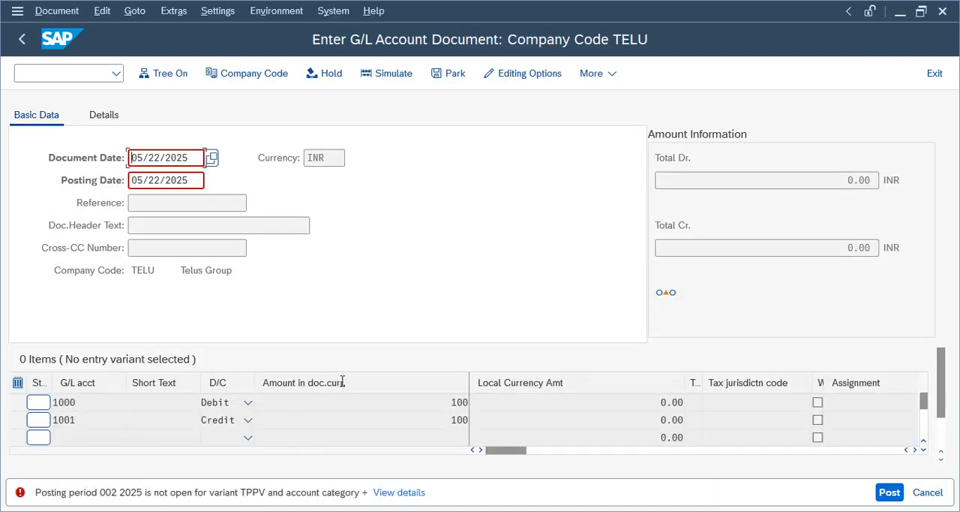
{"action": "key", "text": "Return"}
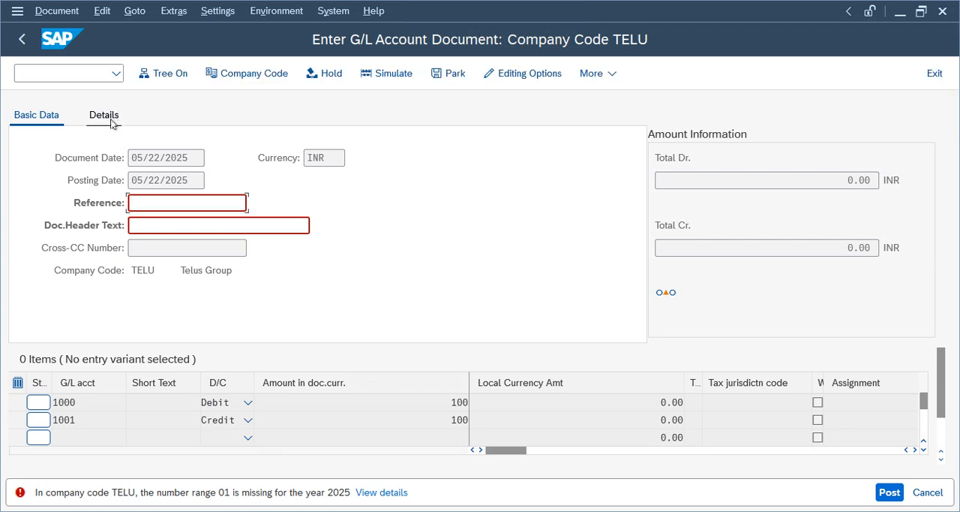
- Set the document type option to "Document type ready for input" in the editing options, save it to the user master and return
{"action": "left_click", "coordinate": [528, 74]}
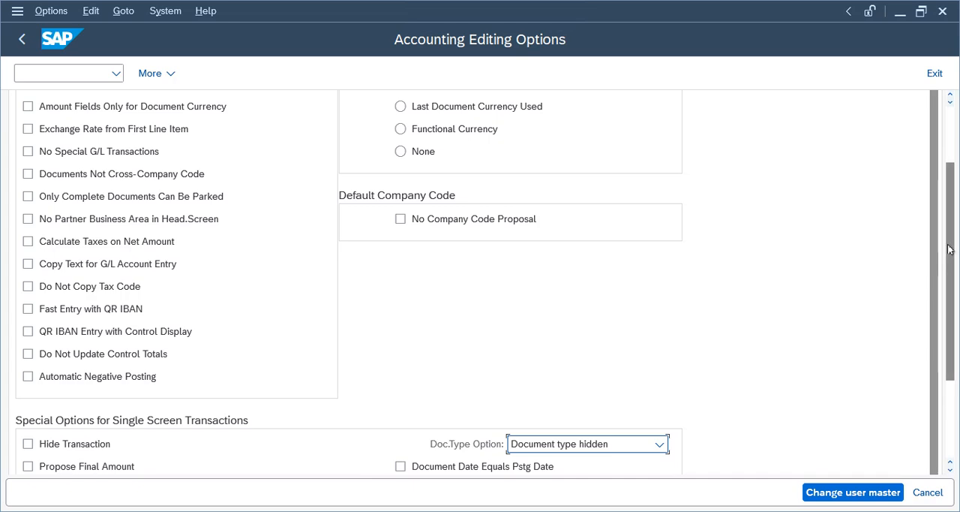
{"action": "scroll", "coordinate": [941, 279], "scroll_direction": "down", "scroll_amount": 3}
{"action": "left_click", "coordinate": [553, 313]}
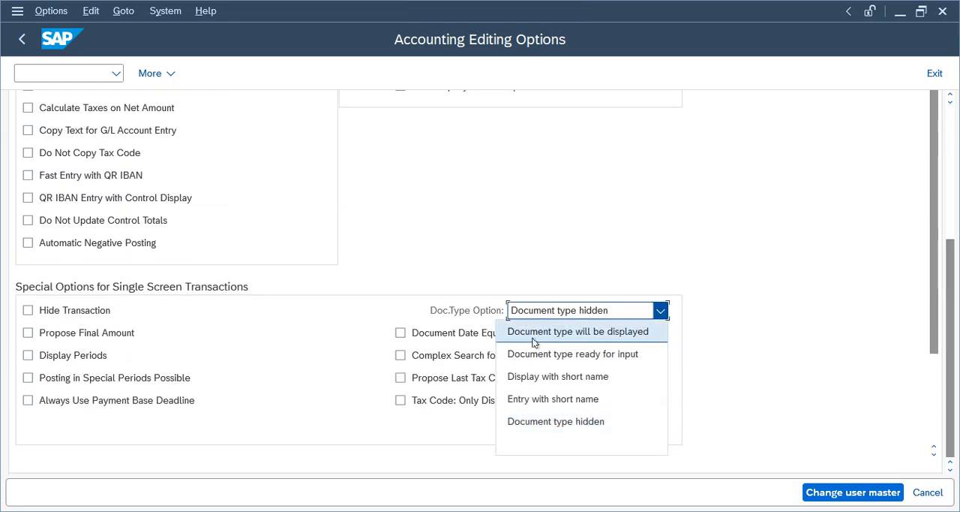
{"action": "left_click", "coordinate": [569, 354]}
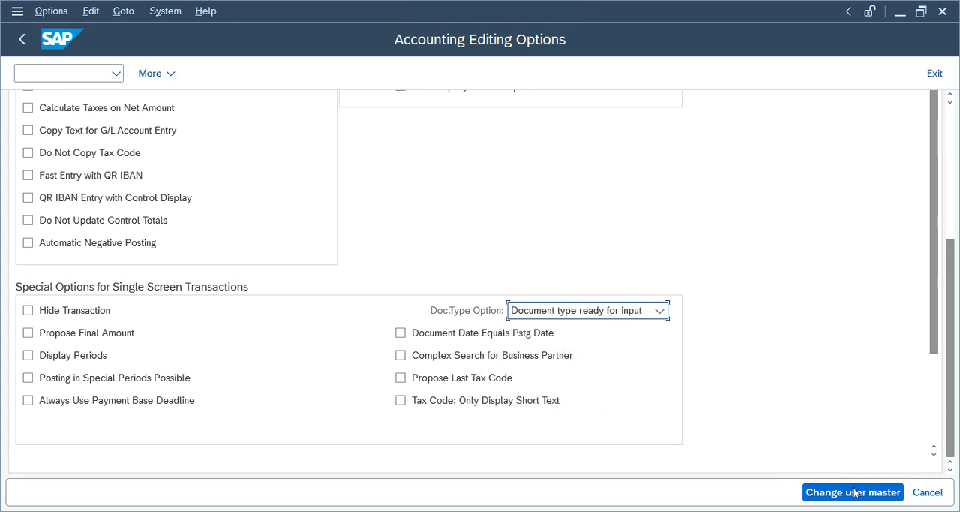
{"action": "left_click", "coordinate": [19, 40]}
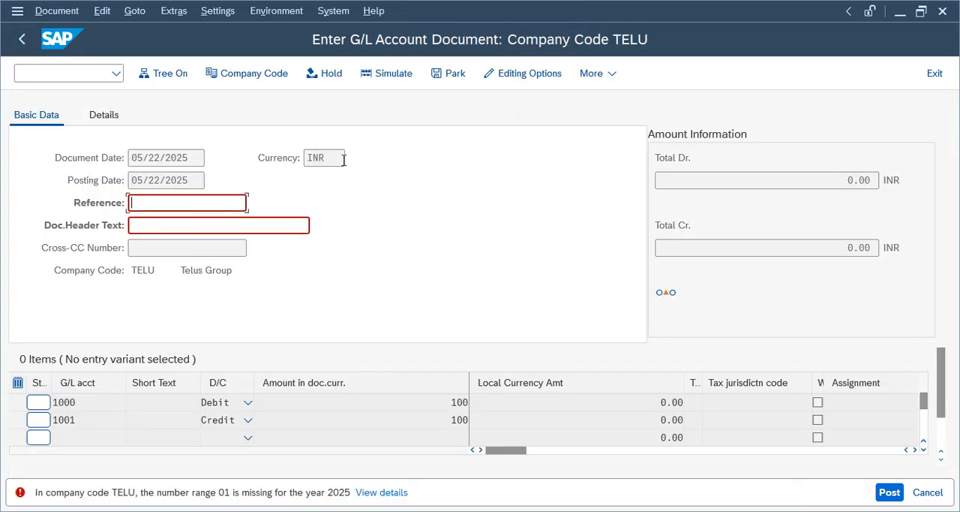
- Discard the pending G/L document and start a new Enter G/L Account Document (FB50) entry
{"action": "left_click", "coordinate": [934, 72]}
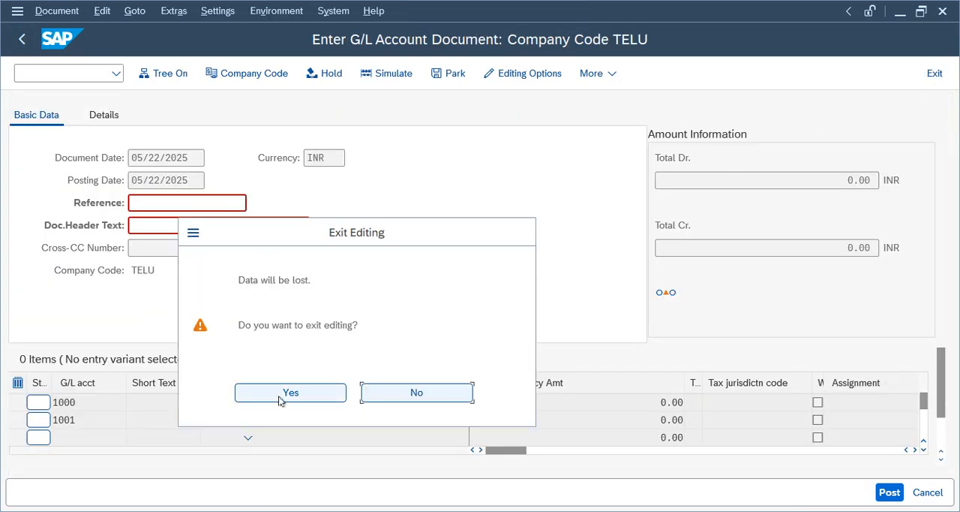
{"action": "left_click", "coordinate": [282, 396]}
{"action": "double_click", "coordinate": [119, 227]}
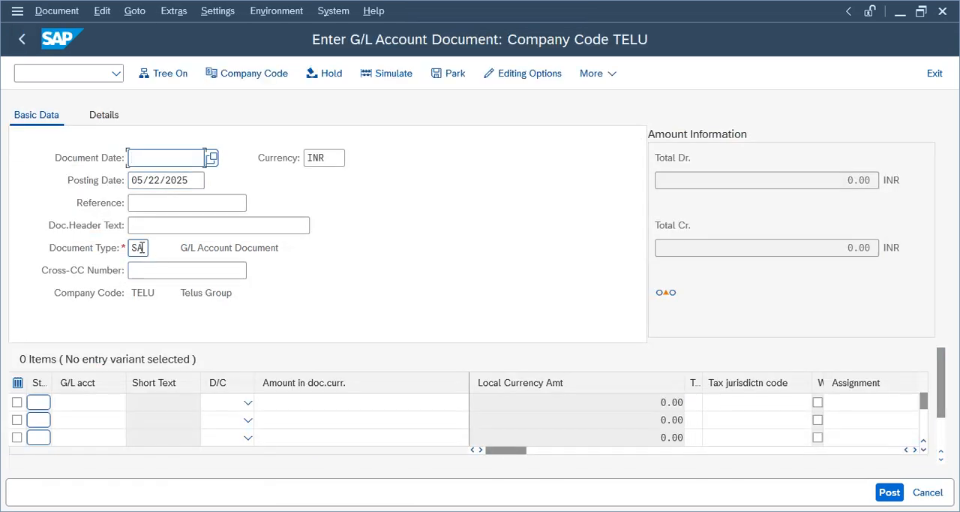
{"action": "left_click_drag", "start_coordinate": [145, 246], "coordinate": [119, 244]}
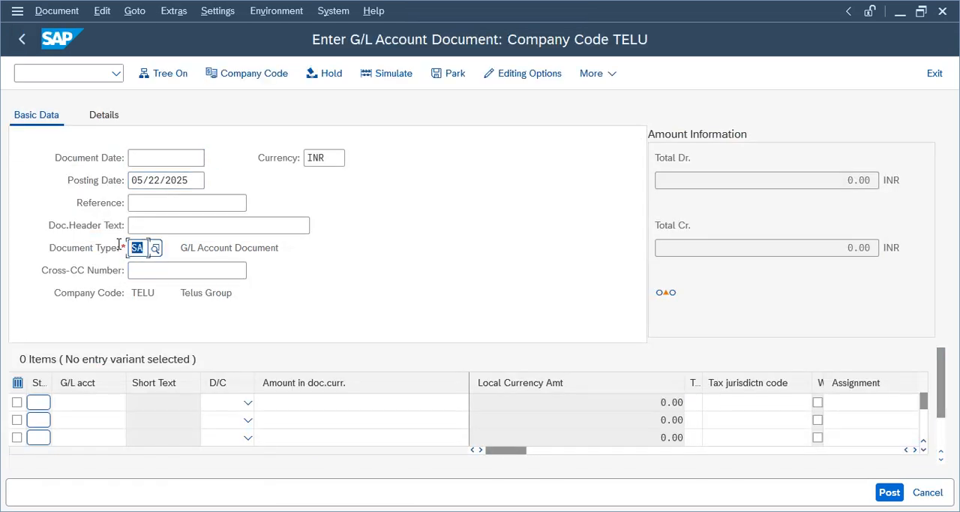
- Fill in the document header with document date 05/22/2025, reference Test1 and header text test1
{"action": "left_click", "coordinate": [160, 159]}
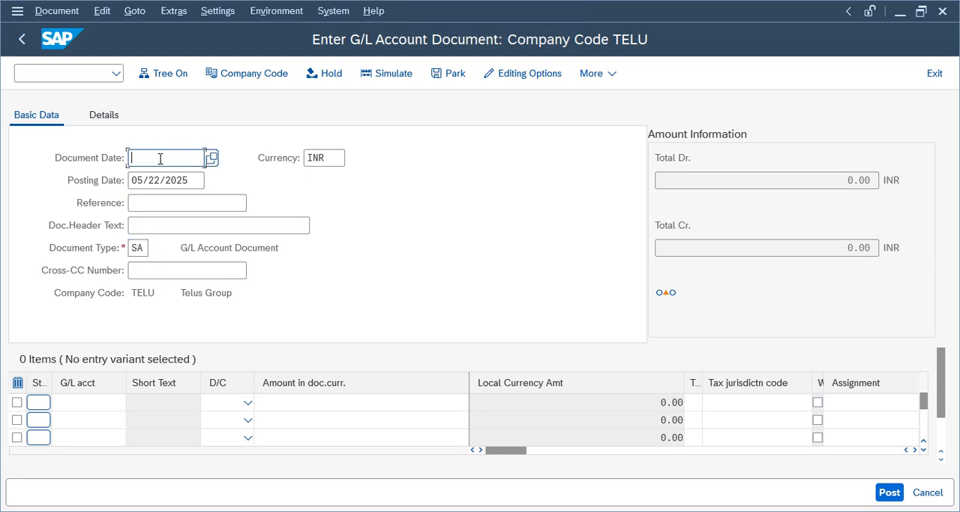
{"action": "left_click", "coordinate": [211, 157]}
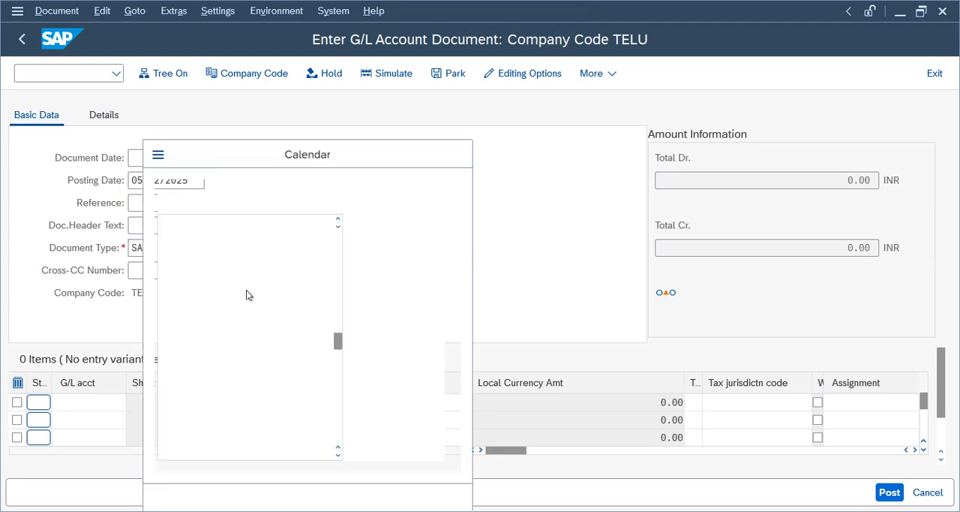
{"action": "double_click", "coordinate": [253, 331]}
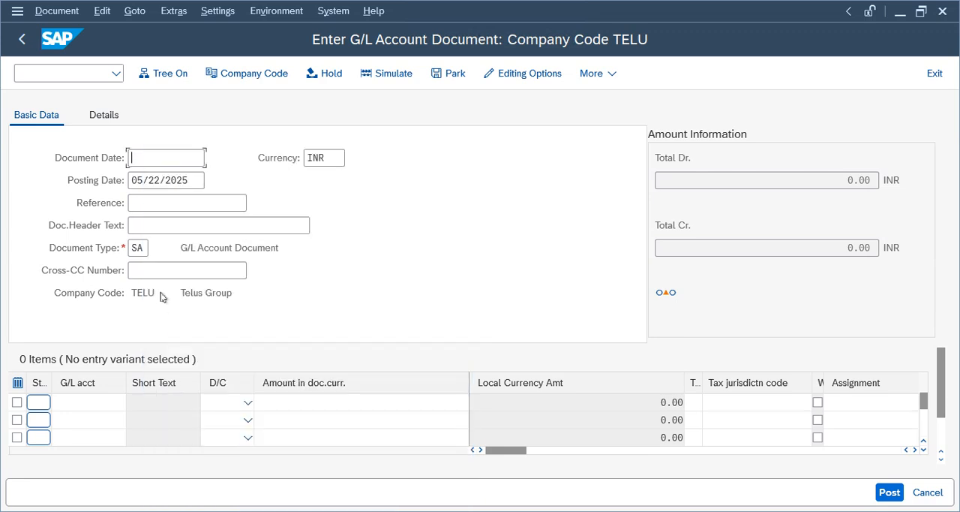
{"action": "left_click", "coordinate": [166, 204]}
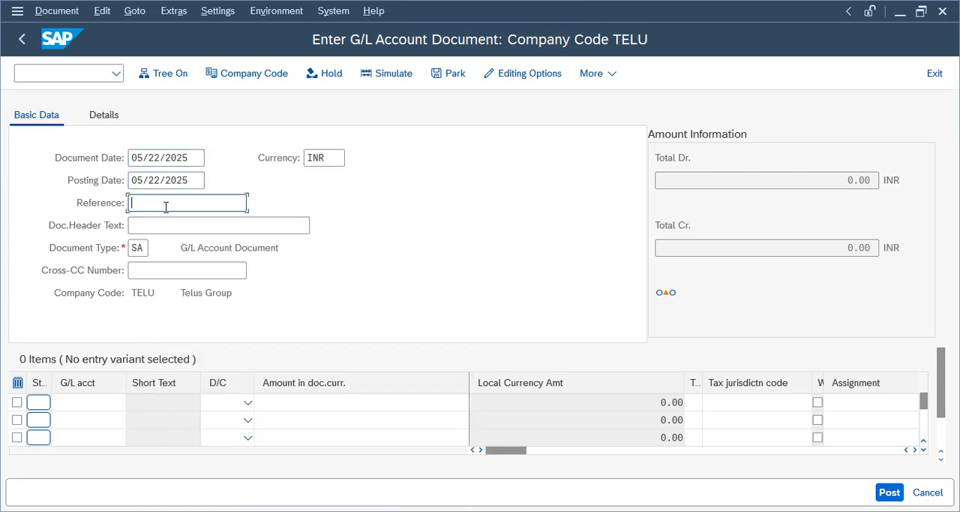
{"action": "left_click", "coordinate": [155, 225]}
{"action": "left_click", "coordinate": [157, 226]}
{"action": "left_click", "coordinate": [154, 246]}
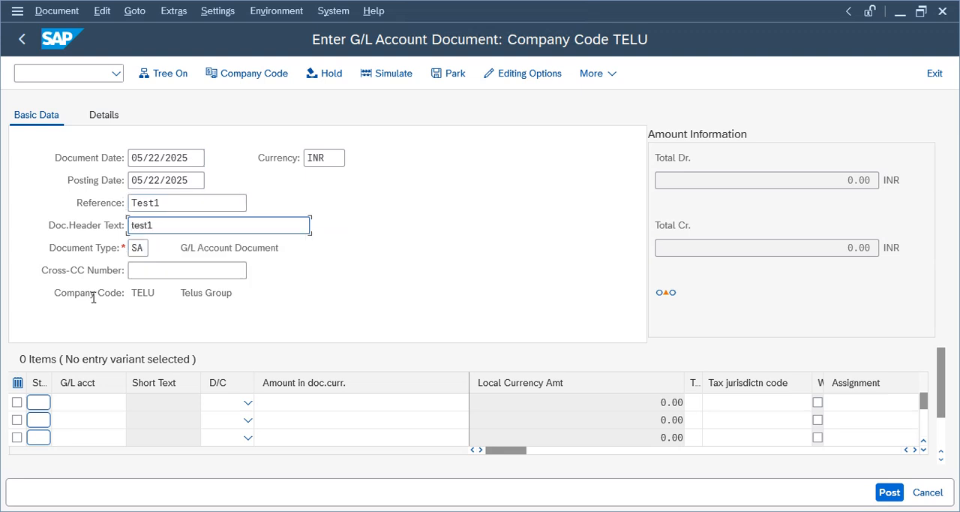
- Enter G/L accounts 1000 and 1001 in the first two line items
{"action": "left_click", "coordinate": [76, 402]}
{"action": "left_click", "coordinate": [84, 404]}
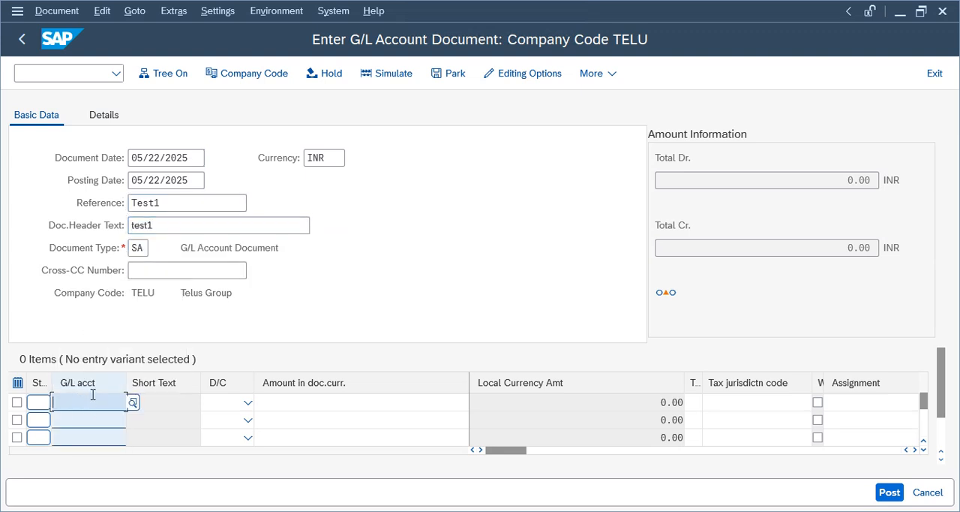
{"action": "type", "text": "1000"}
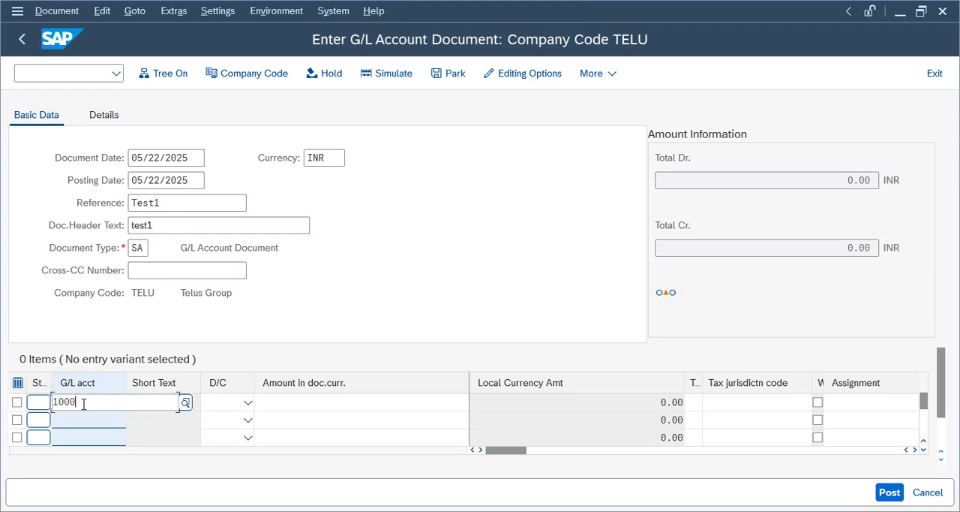
{"action": "left_click", "coordinate": [97, 459]}
{"action": "left_click", "coordinate": [99, 421]}
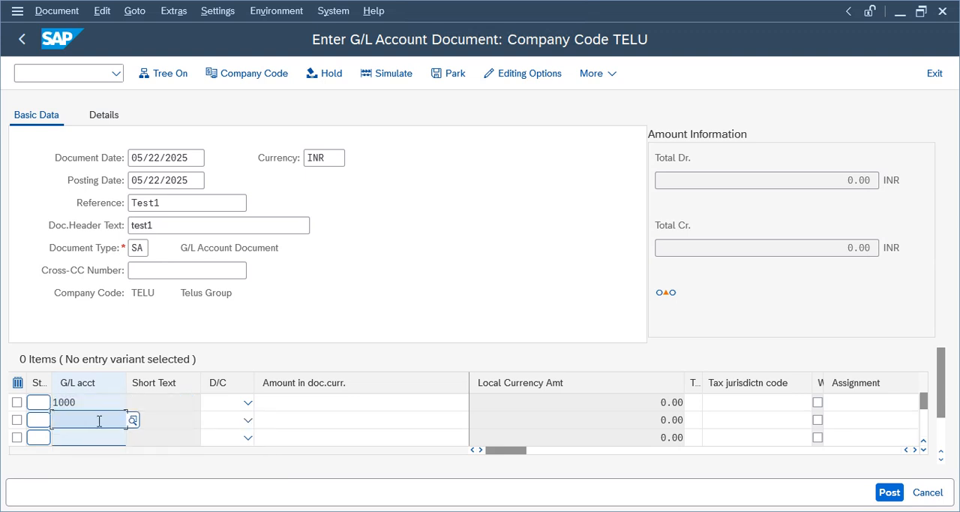
{"action": "type", "text": "1001"}
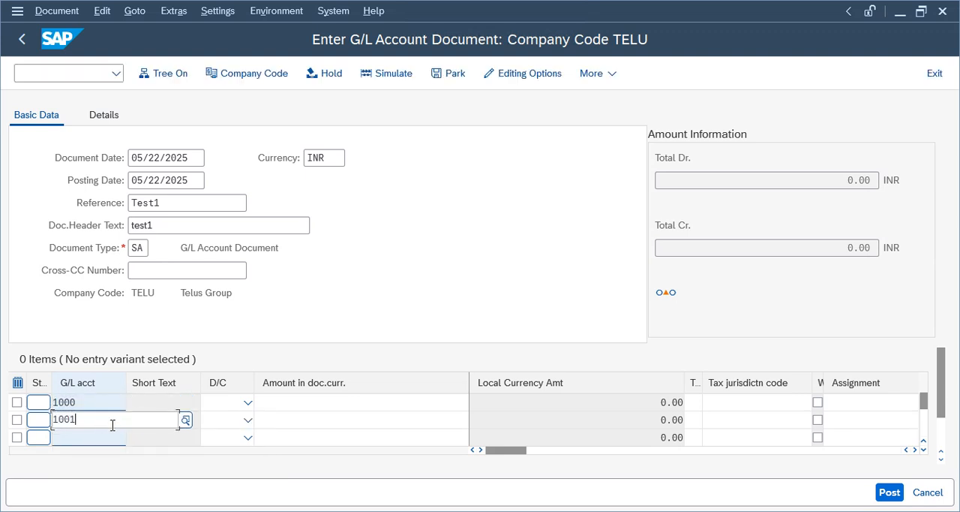
- Set account 1000 to Debit and account 1001 to Credit in the line items
{"action": "left_click", "coordinate": [295, 400]}
{"action": "left_click", "coordinate": [247, 402]}
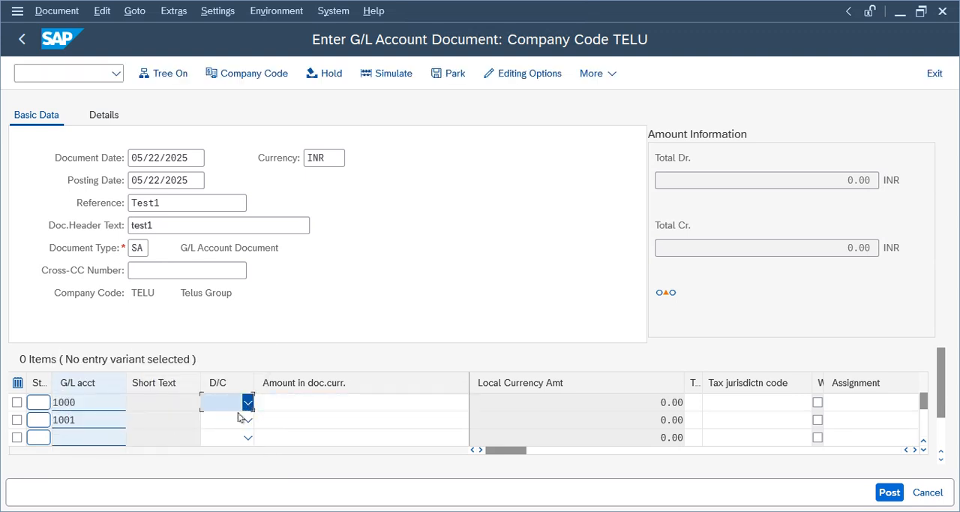
{"action": "left_click", "coordinate": [219, 445]}
{"action": "left_click", "coordinate": [217, 420]}
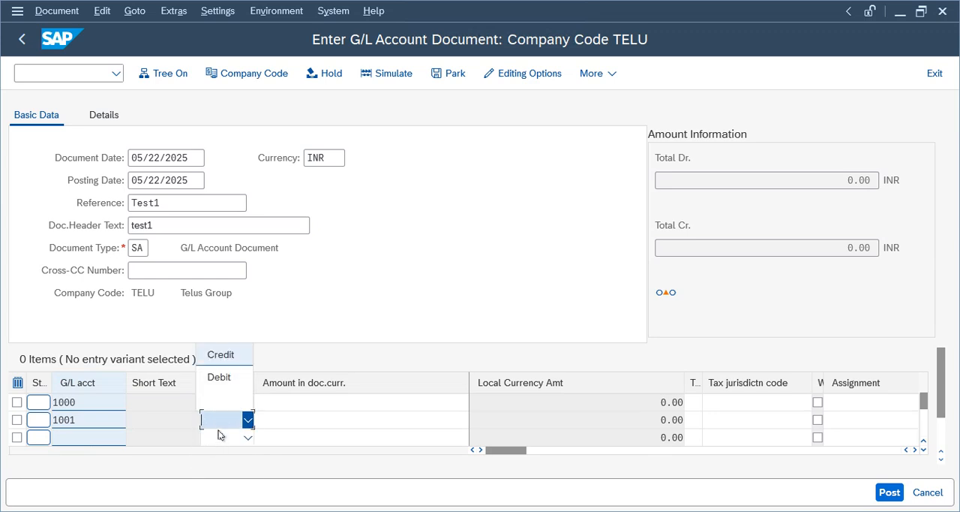
{"action": "left_click", "coordinate": [219, 378]}
{"action": "left_click", "coordinate": [248, 420]}
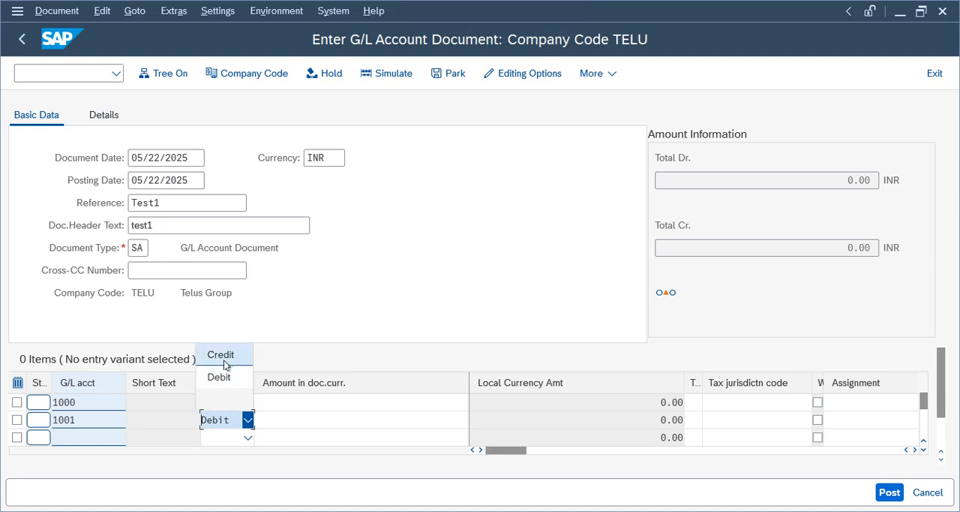
{"action": "left_click", "coordinate": [222, 354]}
- Enter an amount of 100 for both the debit and the credit line, and check the document
{"action": "left_click", "coordinate": [313, 404]}
{"action": "type", "text": "100"}
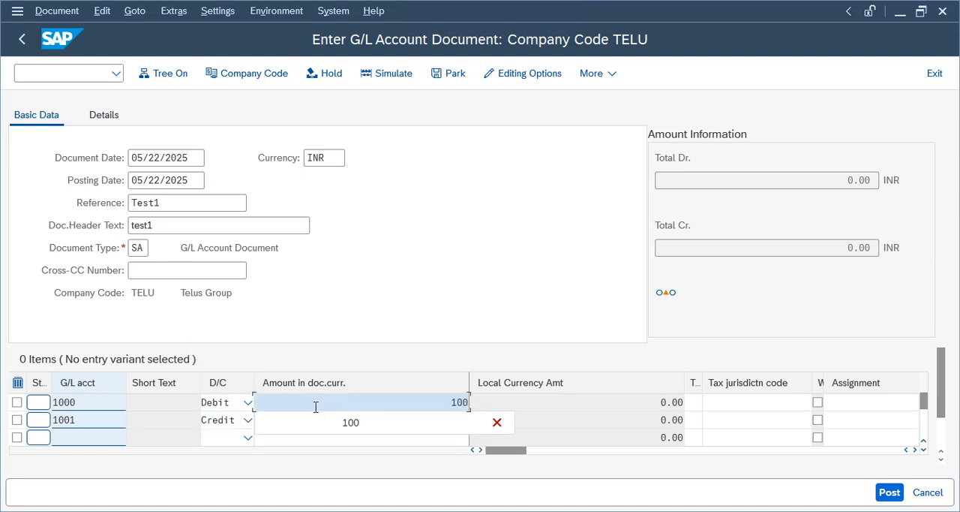
{"action": "key", "text": "Tab"}
{"action": "left_click", "coordinate": [354, 424]}
{"action": "type", "text": "100"}
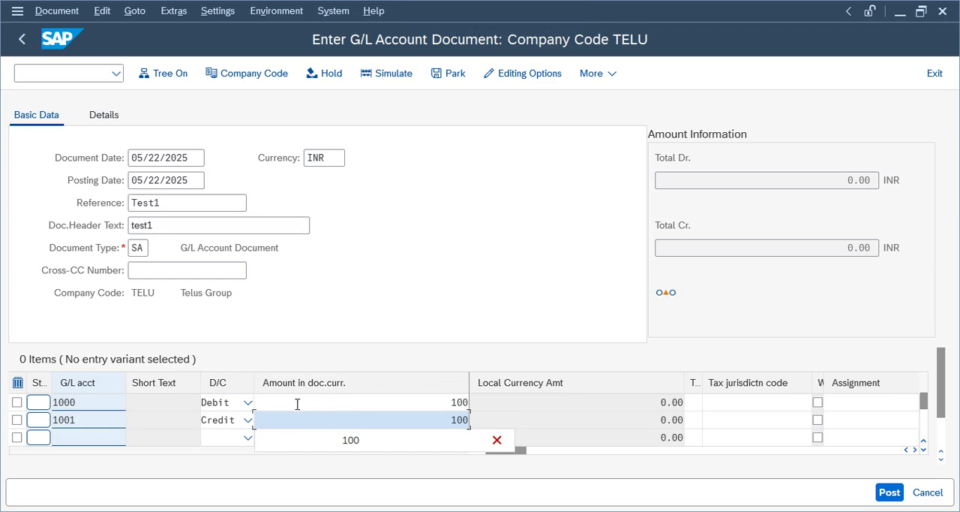
{"action": "key", "text": "Return"}
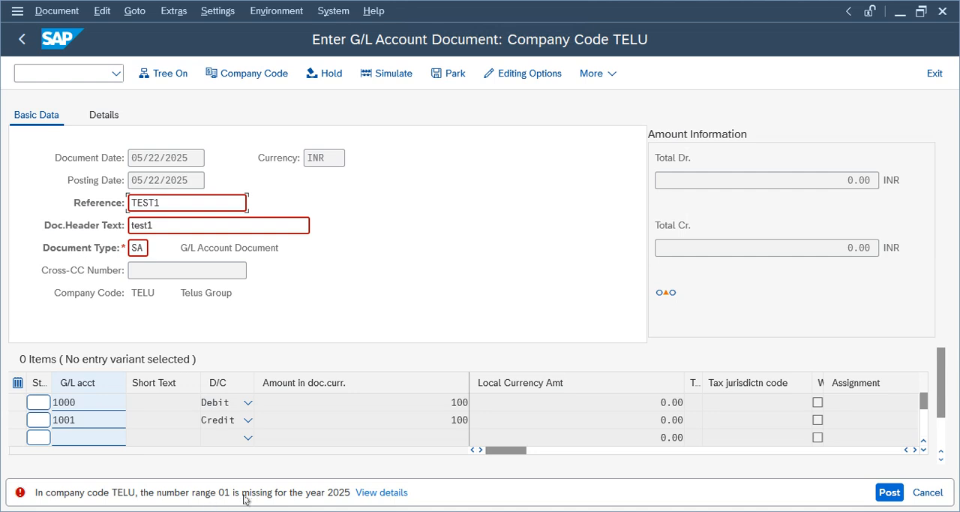
- Switch to the other SAP session and open the document types overview with transaction OBA7
{"action": "left_click_drag", "start_coordinate": [146, 252], "coordinate": [130, 248]}
{"action": "left_click", "coordinate": [600, 478]}
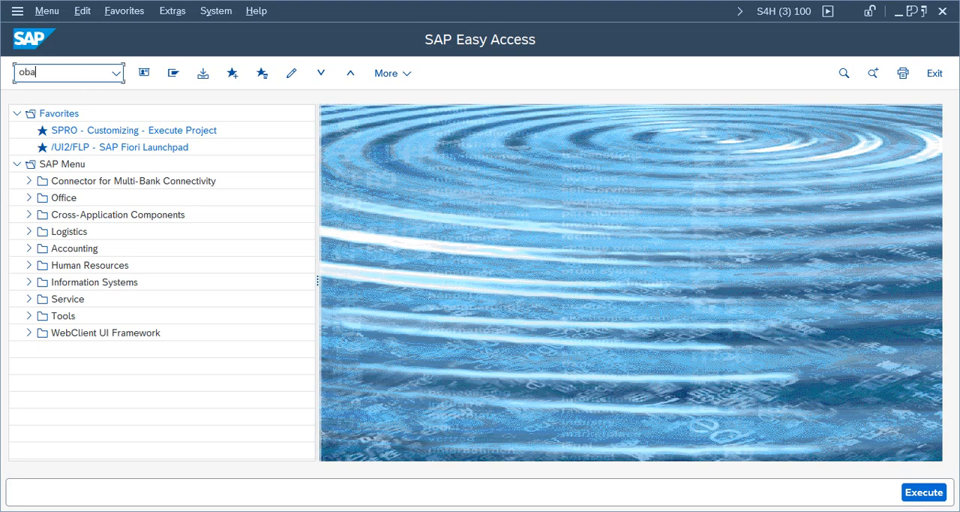
{"action": "left_click", "coordinate": [85, 74]}
{"action": "type", "text": "oba7"}
{"action": "key", "text": "Return"}
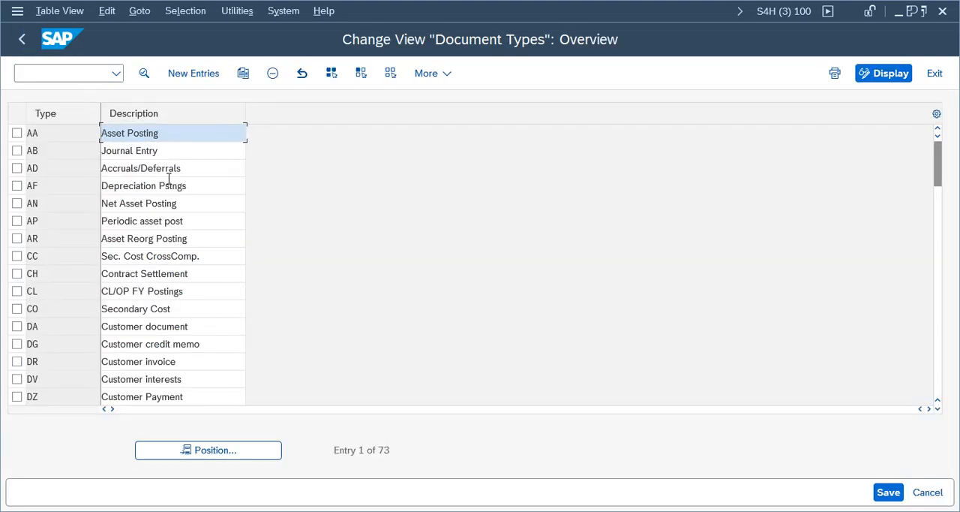
- Position the document types overview at SA and open the details of G/L Account Document
{"action": "left_click", "coordinate": [230, 459]}
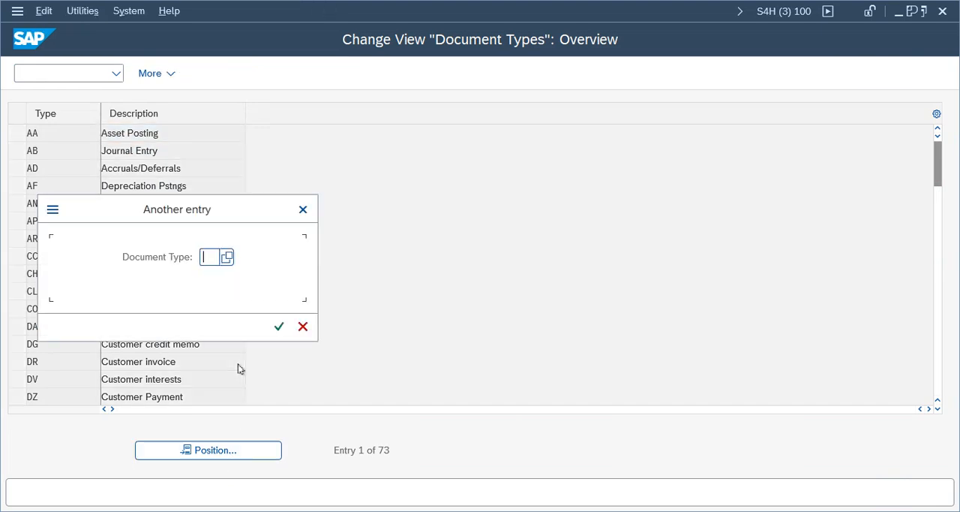
{"action": "type", "text": "SA"}
{"action": "key", "text": "Return"}
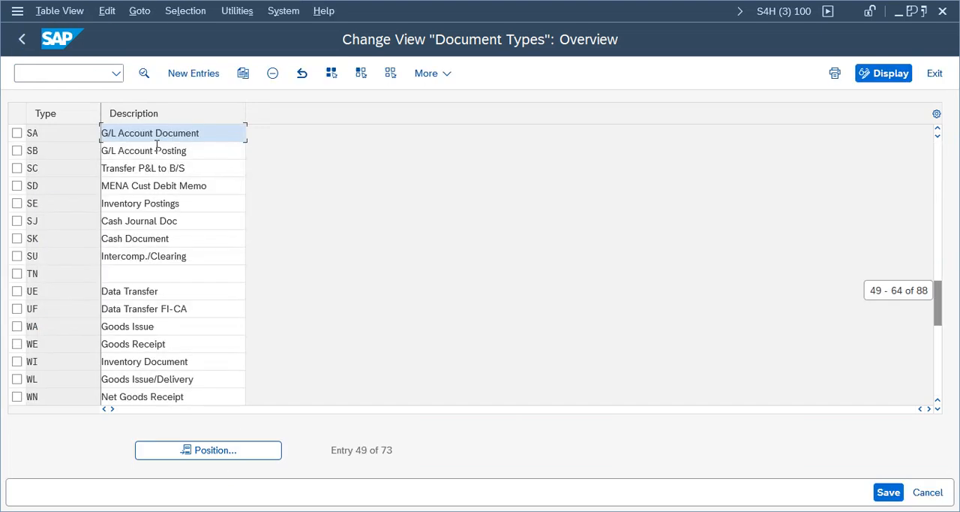
{"action": "double_click", "coordinate": [160, 139]}
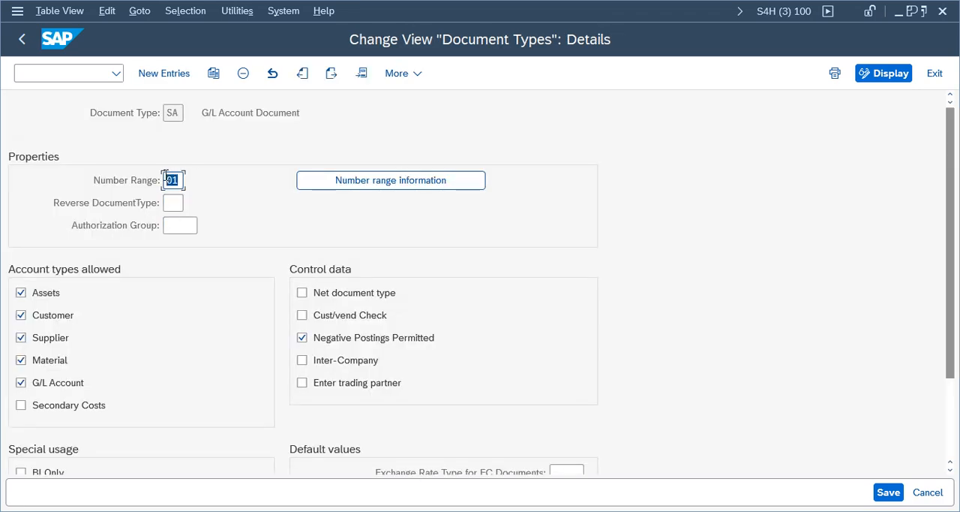
- Open the accounting document number range intervals of company code TELU for editing from the document type's number range information
{"action": "left_click", "coordinate": [339, 186]}
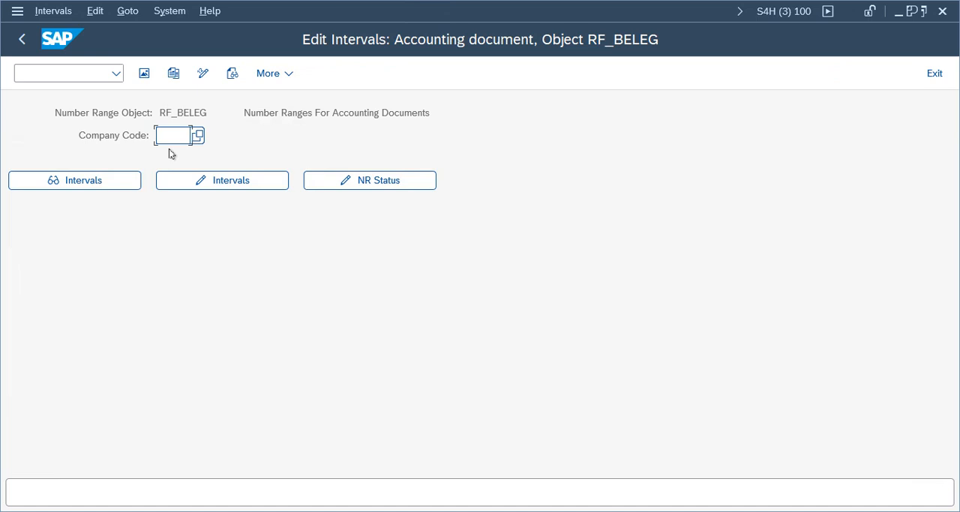
{"action": "type", "text": "lu"}
{"action": "key", "text": "Tab"}
- Add number range 01 for year 2025 with numbers from 1 to 100, and save the interval despite the transport notice
{"action": "key", "text": "Tab"}
{"action": "key", "text": "Return"}
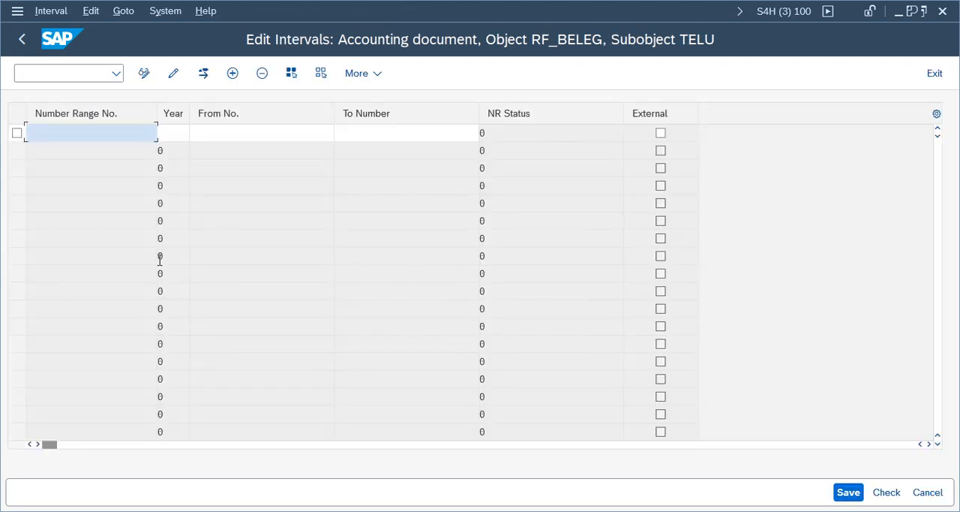
{"action": "left_click", "coordinate": [131, 134]}
{"action": "type", "text": "01"}
{"action": "key", "text": "Tab"}
{"action": "type", "text": "2025"}
{"action": "key", "text": "Tab"}
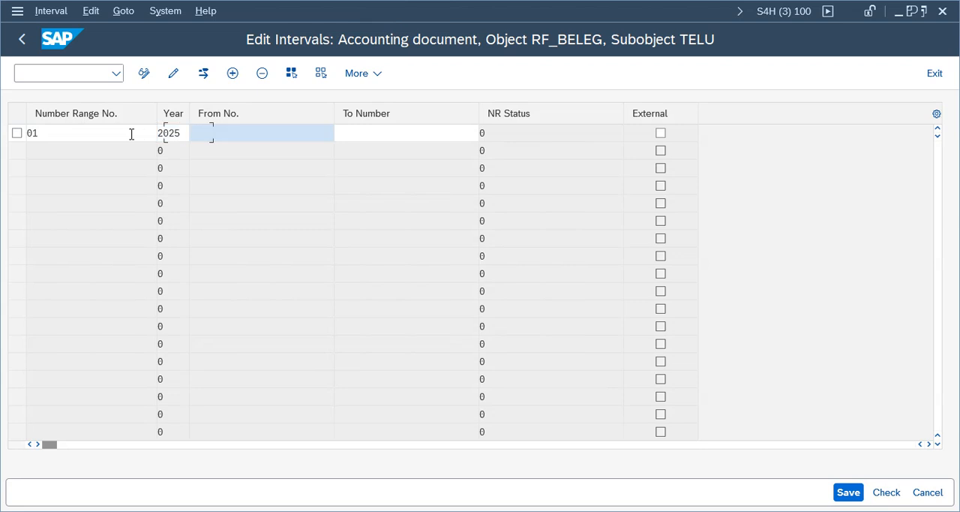
{"action": "key", "text": "Tab"}
{"action": "type", "text": "1"}
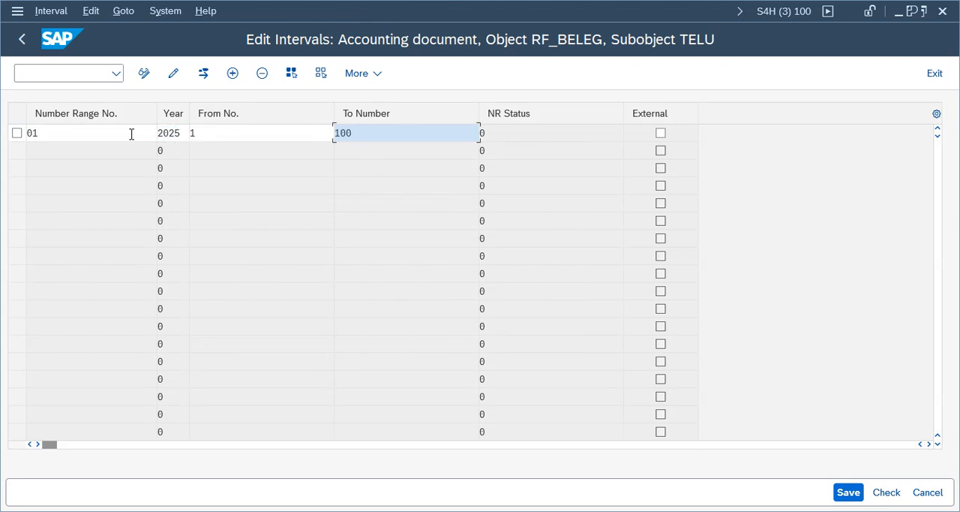
{"action": "key", "text": "Return"}
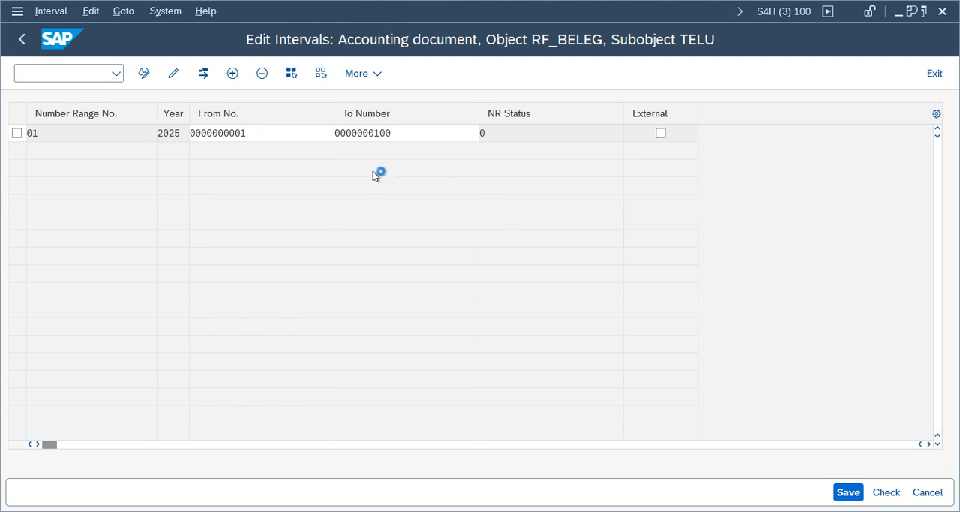
{"action": "left_click", "coordinate": [849, 492]}
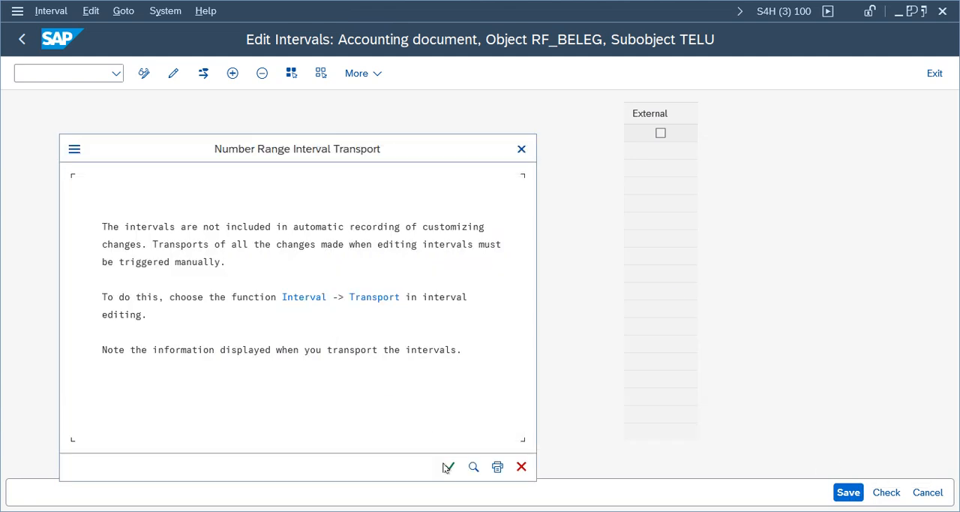
{"action": "left_click", "coordinate": [449, 466]}
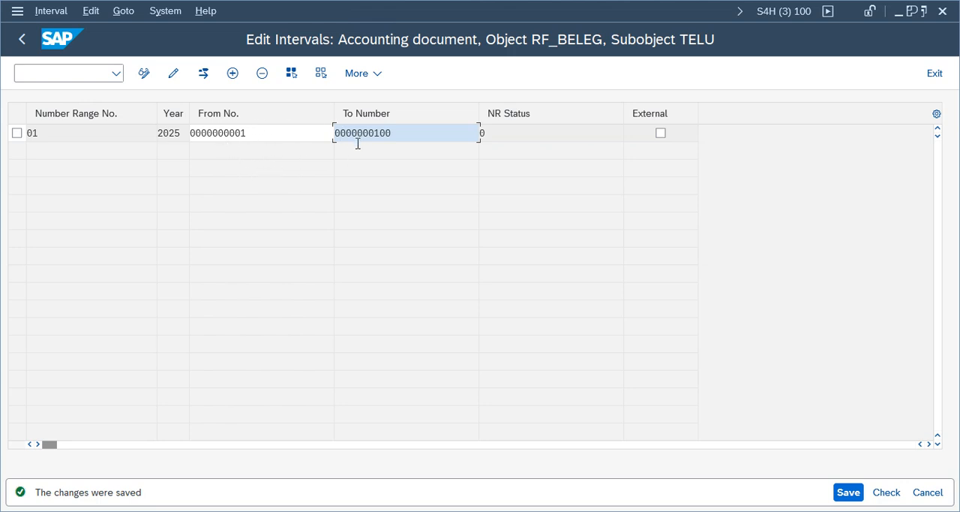
- Leave the number range and document type maintenance, return to the G/L document entry session and check the document again
{"action": "left_click", "coordinate": [22, 39]}
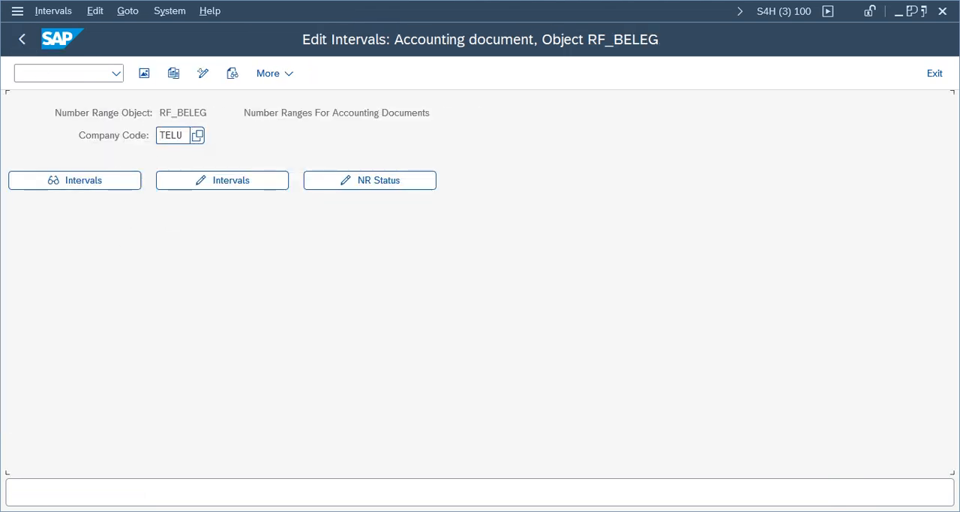
{"action": "left_click", "coordinate": [22, 39]}
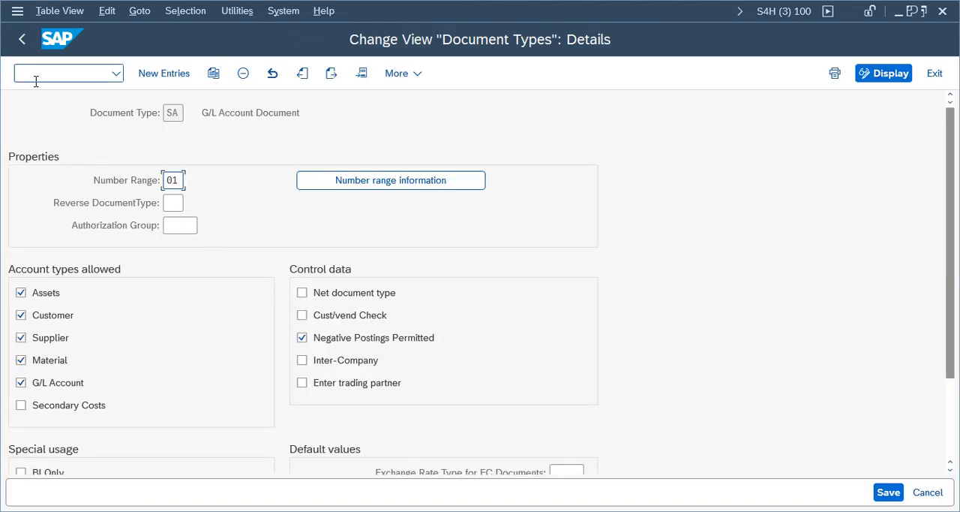
{"action": "left_click", "coordinate": [22, 39]}
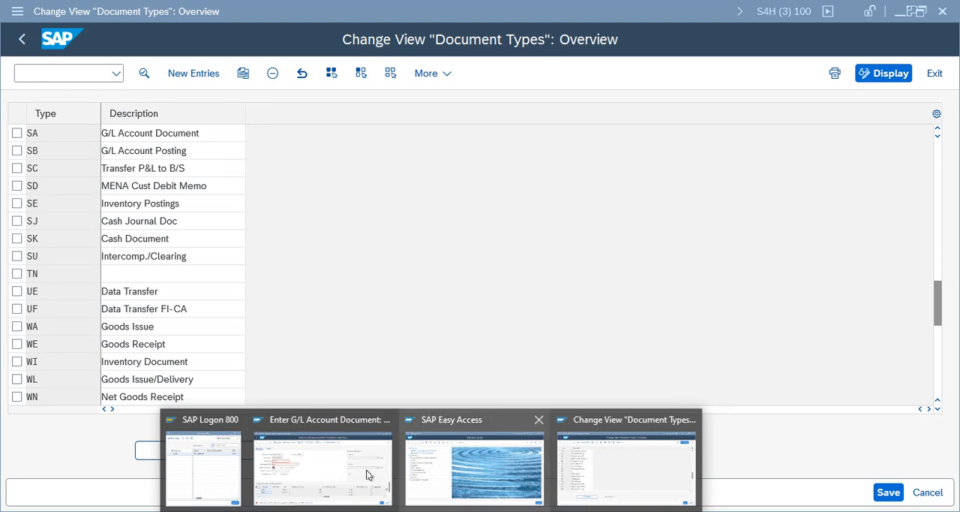
{"action": "left_click", "coordinate": [340, 473]}
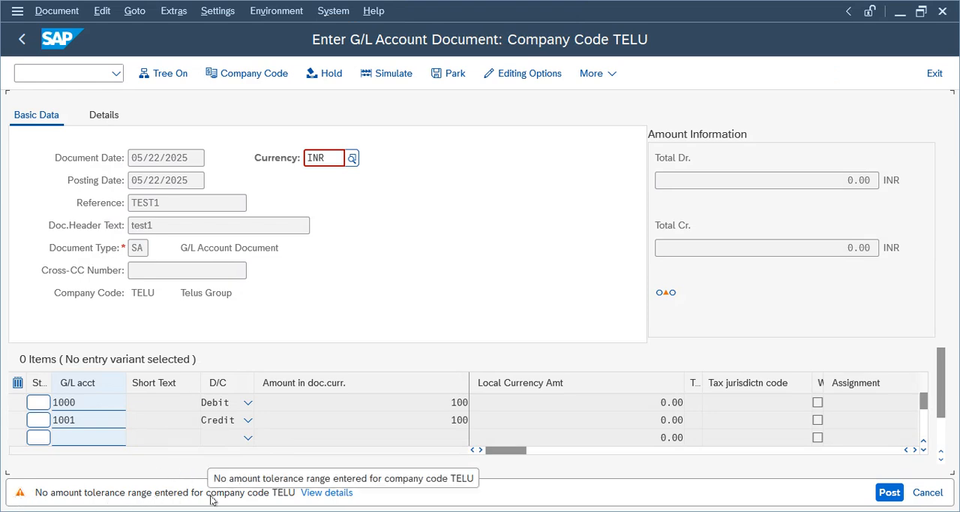
{"action": "key", "text": "Return"}
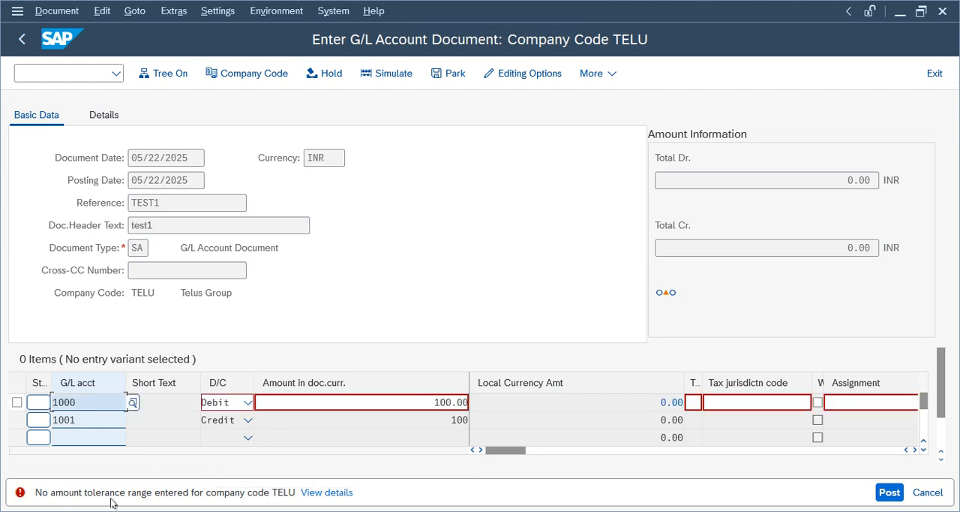
- From the missing tolerance range message's details, open Define Tolerance Groups for Employees under Financial Accounting Global Settings in the IMG
{"action": "left_click", "coordinate": [338, 496]}
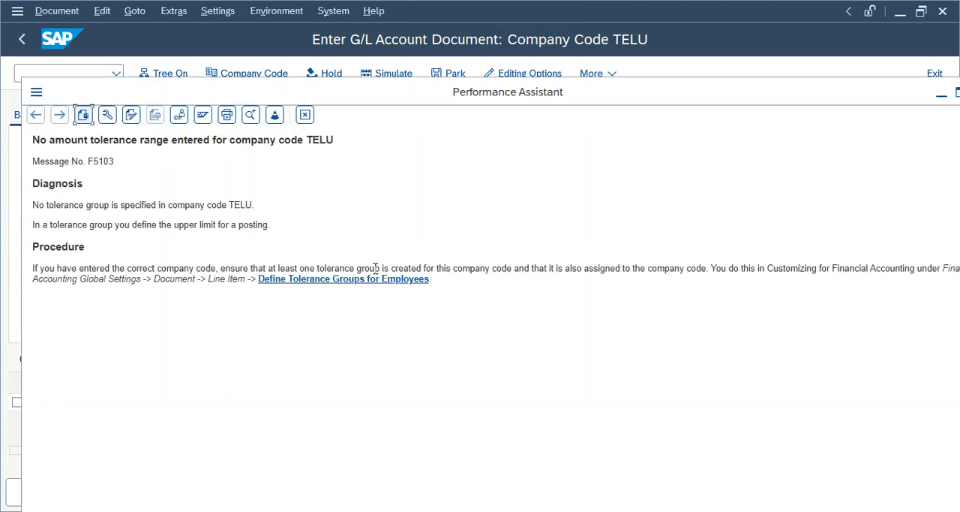
{"action": "left_click", "coordinate": [345, 280]}
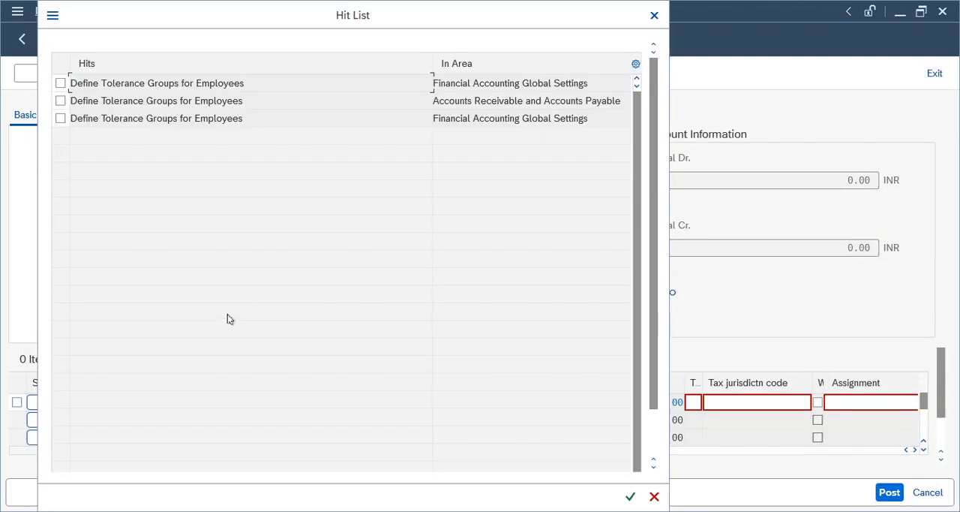
{"action": "left_click", "coordinate": [505, 119]}
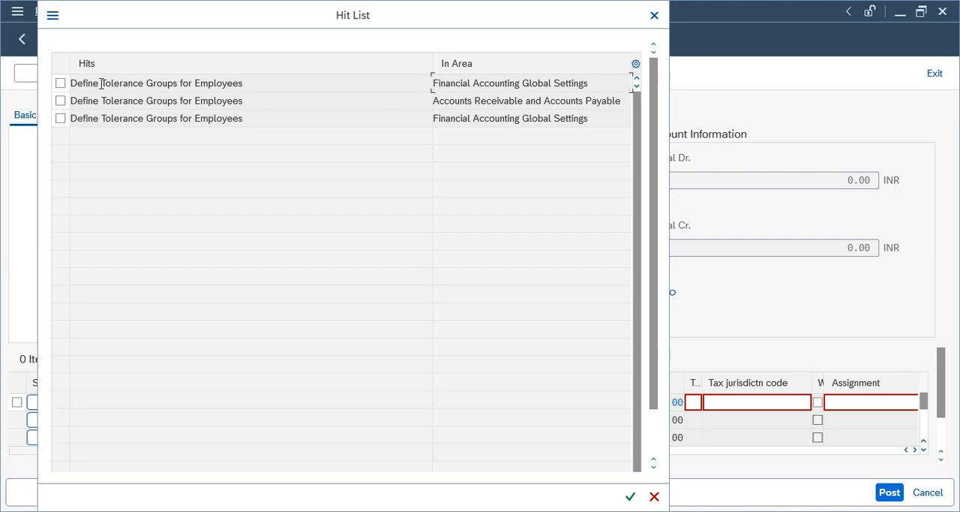
{"action": "left_click", "coordinate": [60, 83]}
{"action": "left_click", "coordinate": [630, 497]}
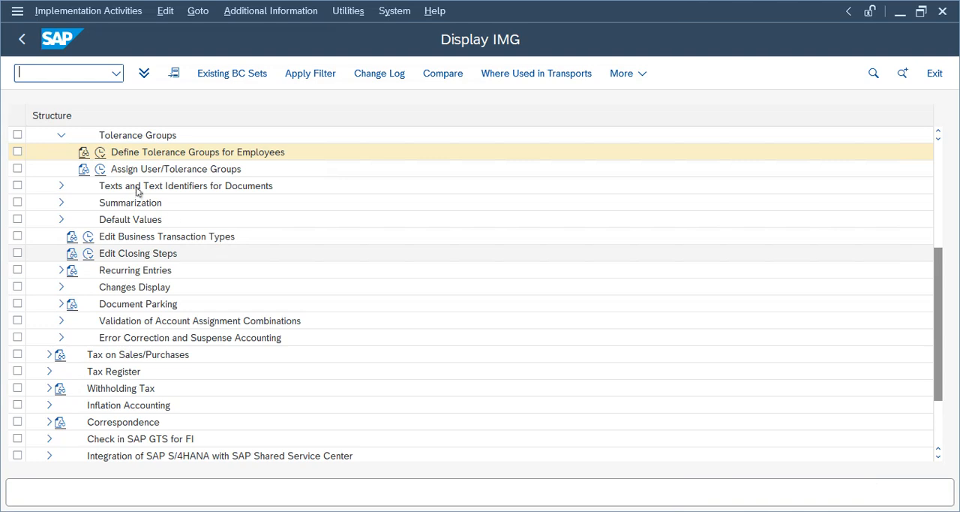
- Create a tolerance group entry with blank group for company code TELU, set the amount per document to 99,999,999,999, and save it
{"action": "left_click", "coordinate": [100, 169]}
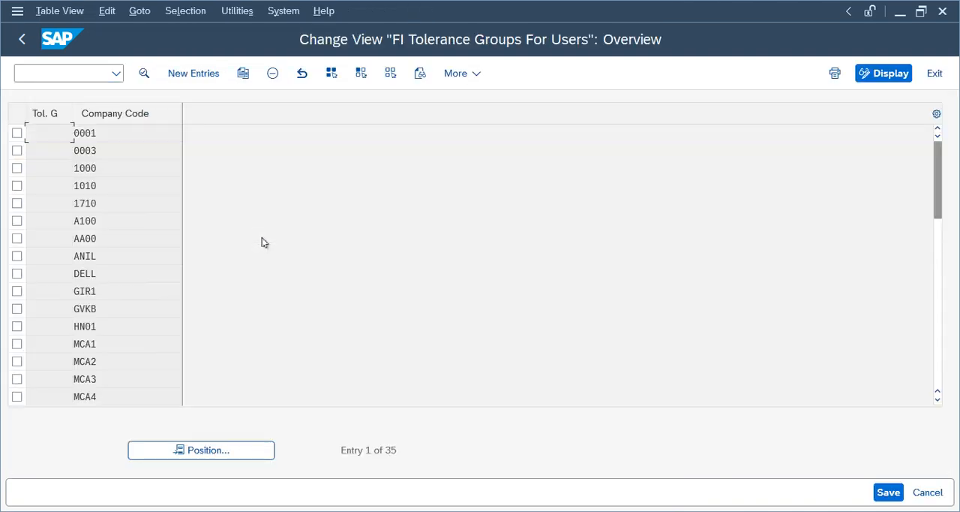
{"action": "left_click", "coordinate": [203, 75]}
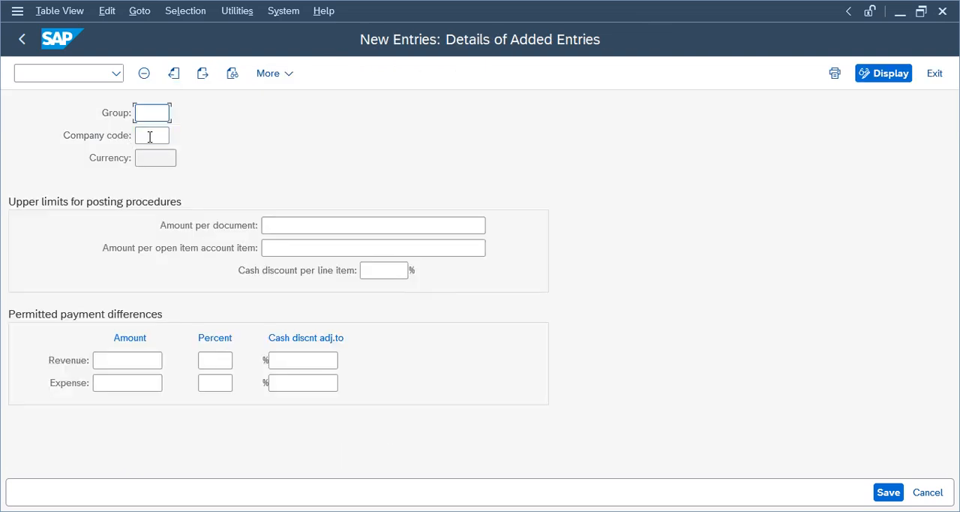
{"action": "left_click", "coordinate": [150, 135]}
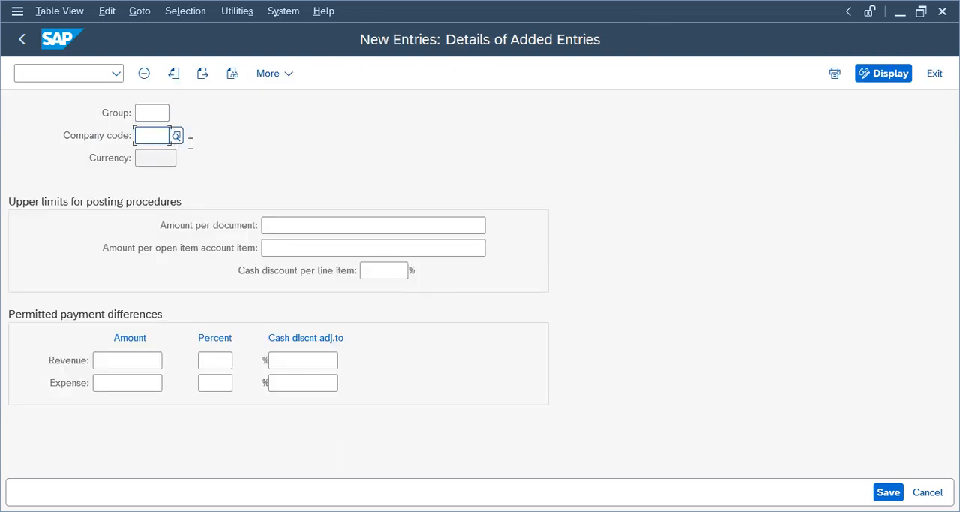
{"action": "type", "text": "Tel"}
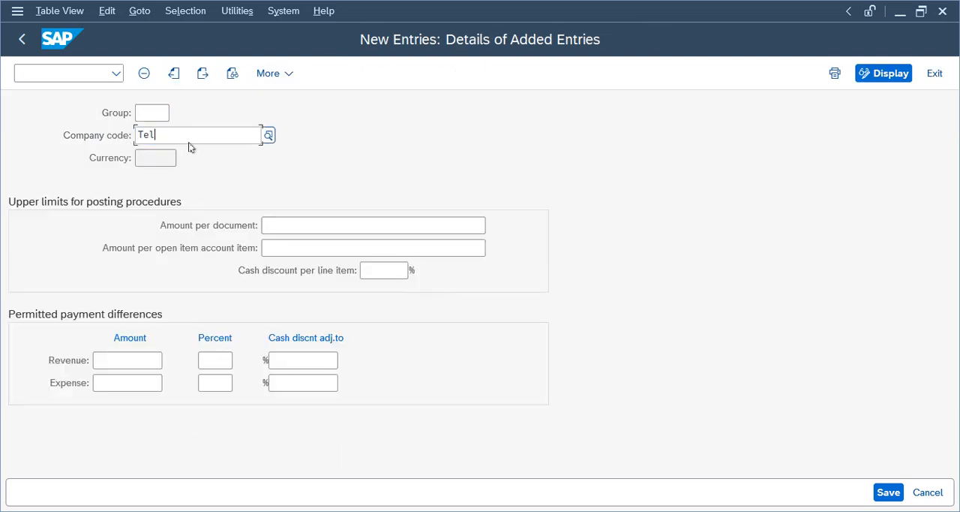
{"action": "type", "text": "u"}
{"action": "key", "text": "Tab"}
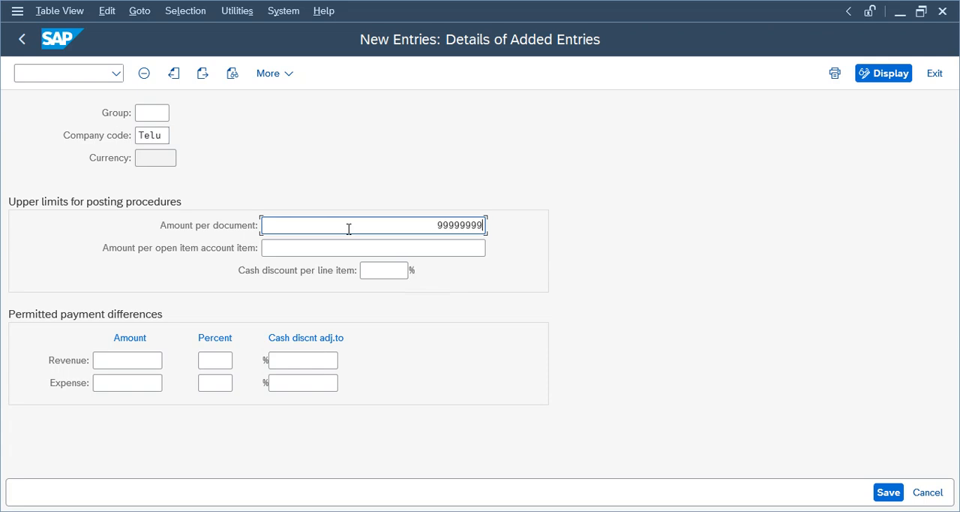
{"action": "key", "text": "Return"}
{"action": "key", "text": "ctrl+s"}
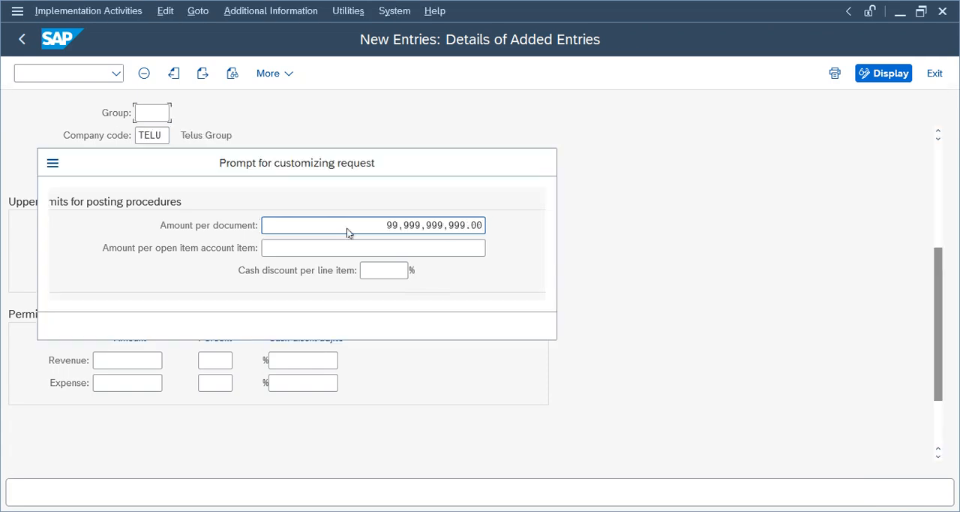
{"action": "left_click", "coordinate": [372, 325]}
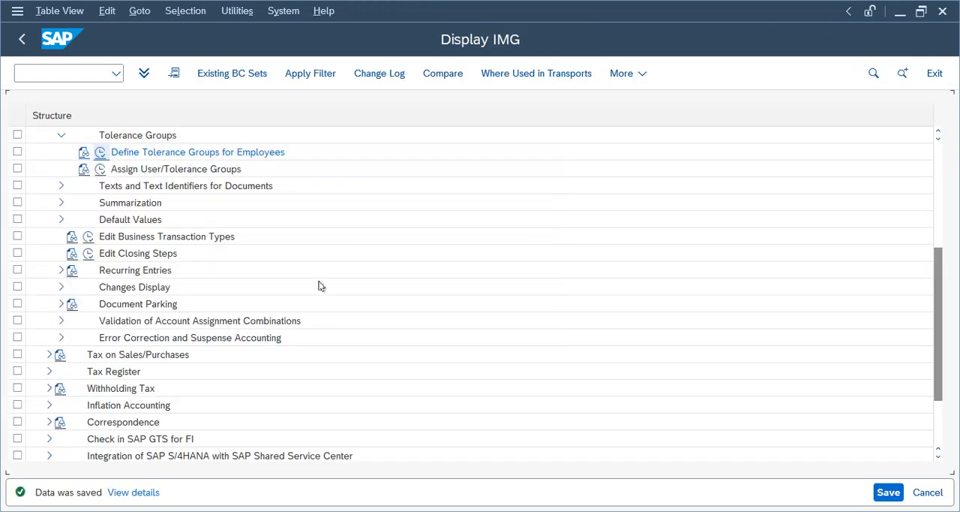
{"action": "left_click", "coordinate": [22, 38]}
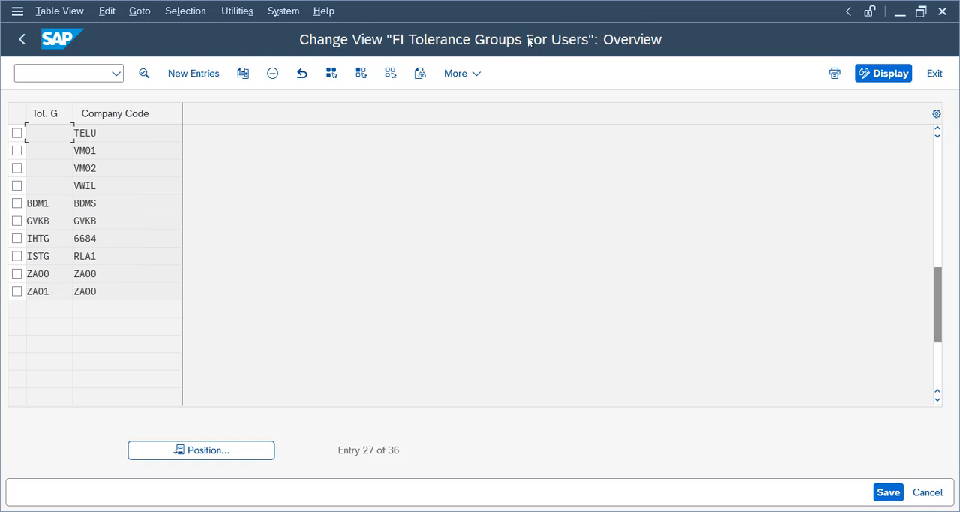
{"action": "left_click", "coordinate": [22, 38]}
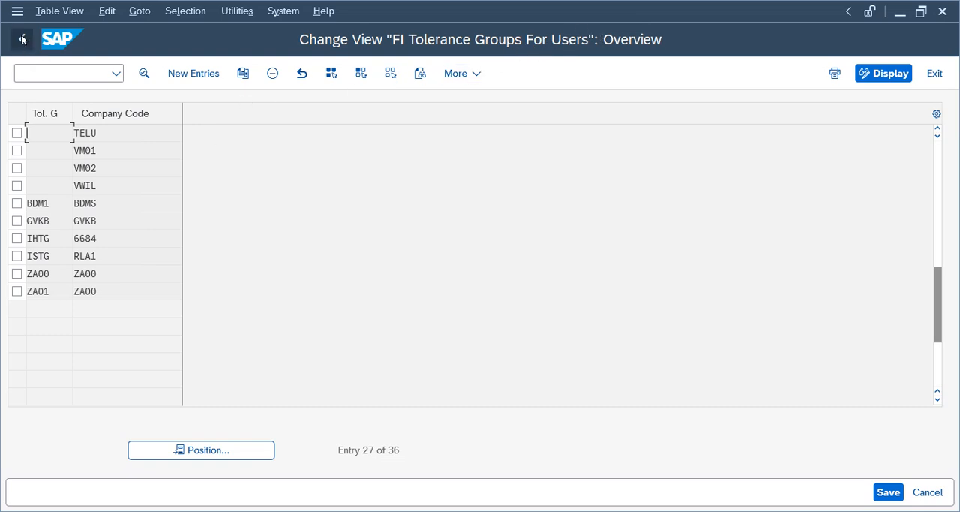
- Open Assign User/Tolerance Groups, examine which tolerance groups the users are assigned to, and return to the IMG
{"action": "left_click", "coordinate": [143, 156]}
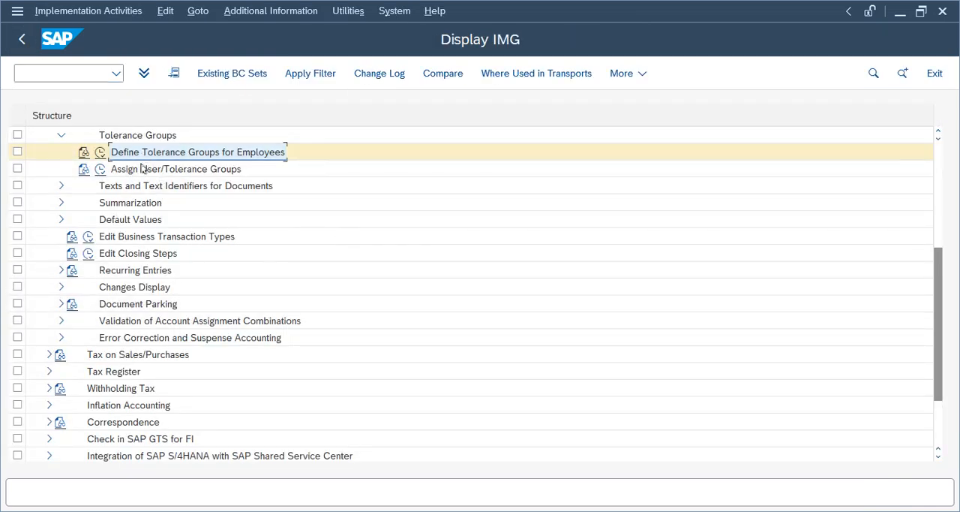
{"action": "left_click", "coordinate": [149, 170]}
{"action": "left_click", "coordinate": [100, 171]}
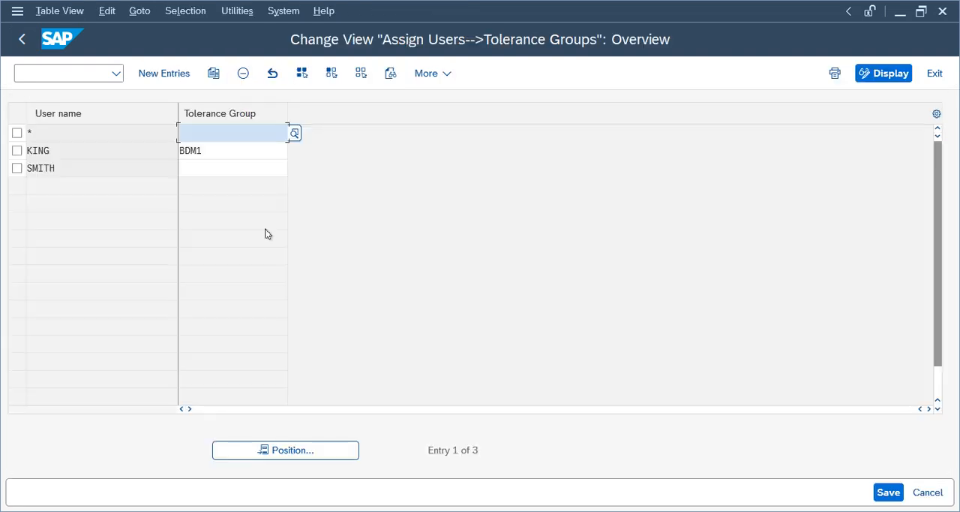
{"action": "left_click", "coordinate": [77, 171]}
{"action": "left_click", "coordinate": [80, 166]}
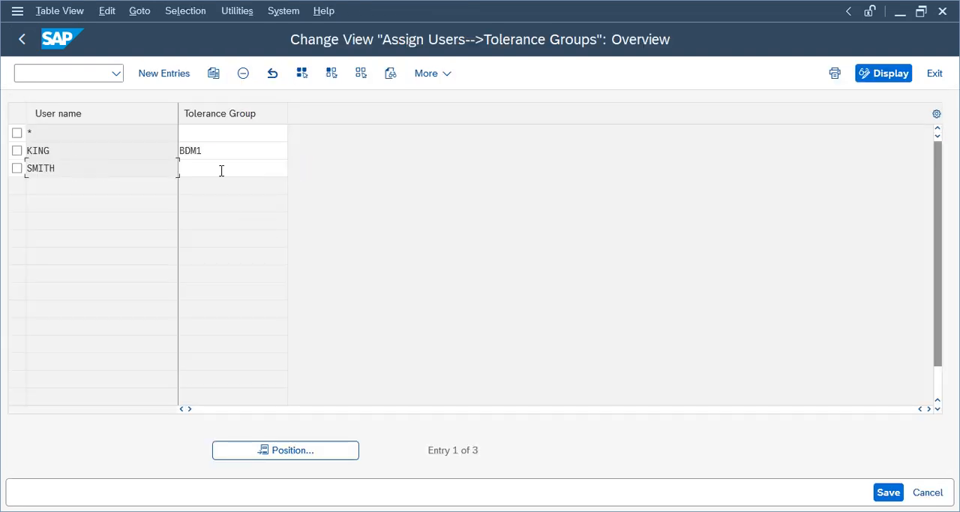
{"action": "left_click", "coordinate": [222, 170]}
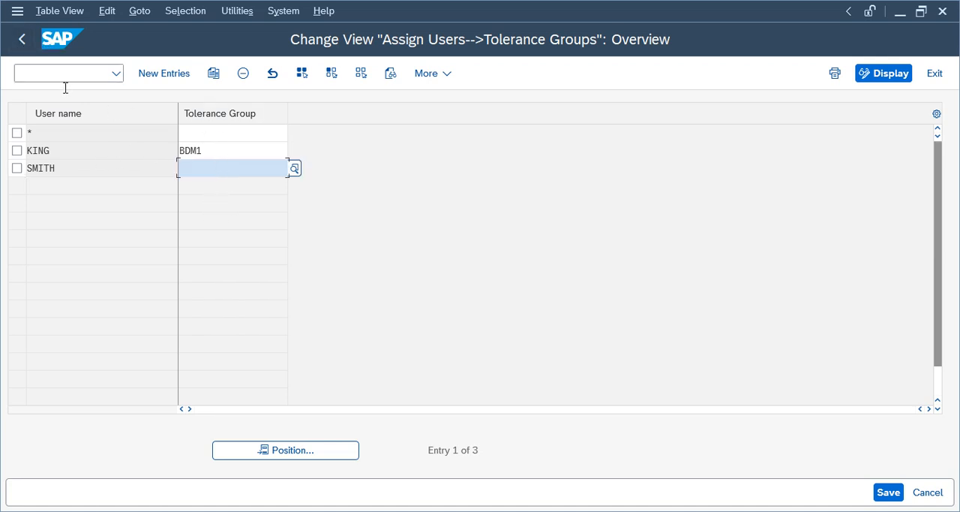
{"action": "left_click", "coordinate": [23, 41]}
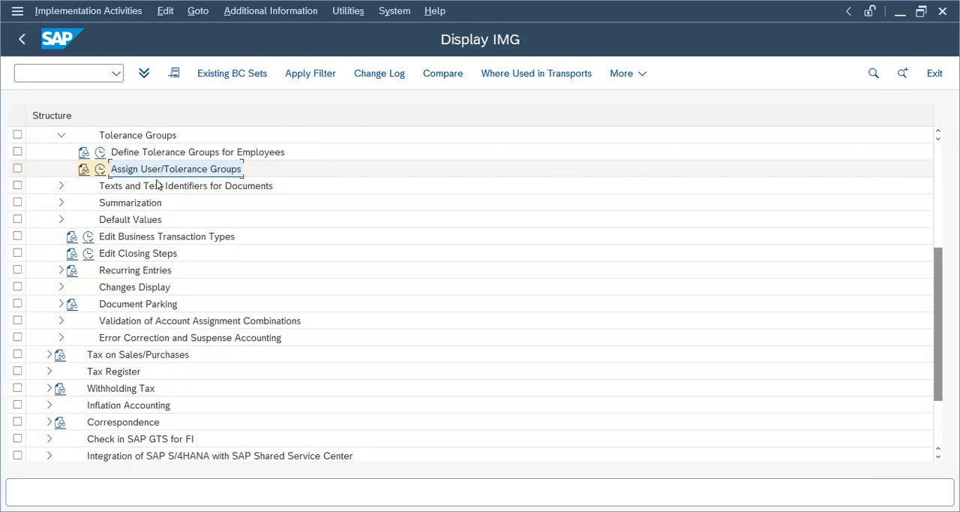
- Leave the IMG, exit the unfinished G/L document without keeping its data, and reopen FB50 for a fresh document
{"action": "left_click", "coordinate": [22, 39]}
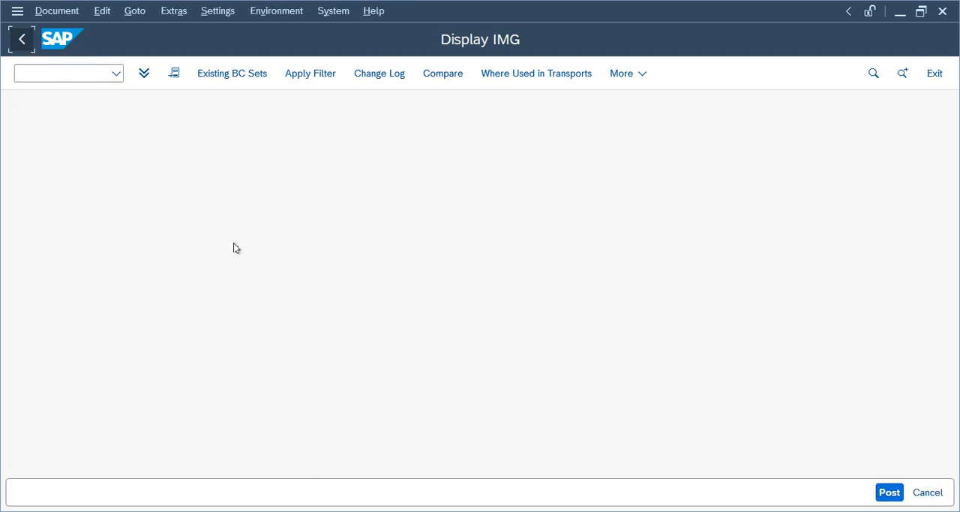
{"action": "left_click", "coordinate": [305, 114]}
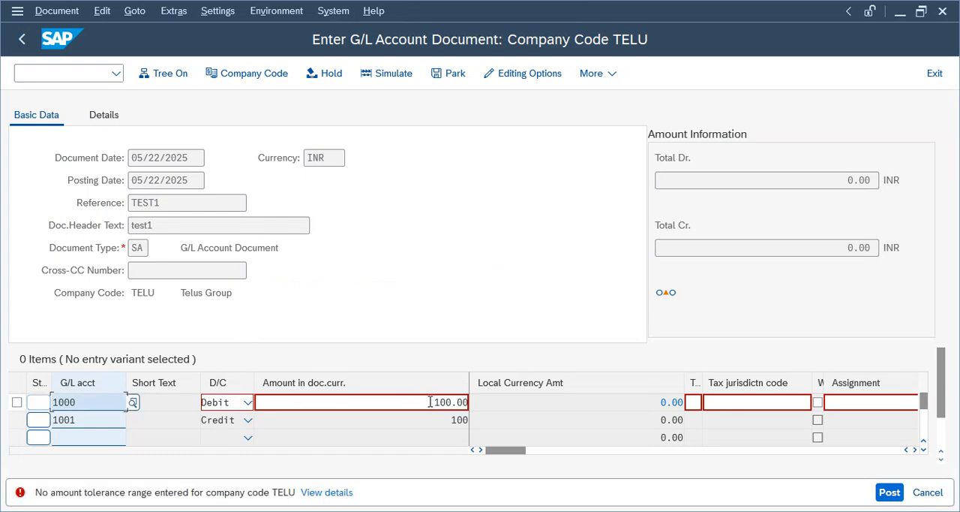
{"action": "left_click", "coordinate": [406, 406]}
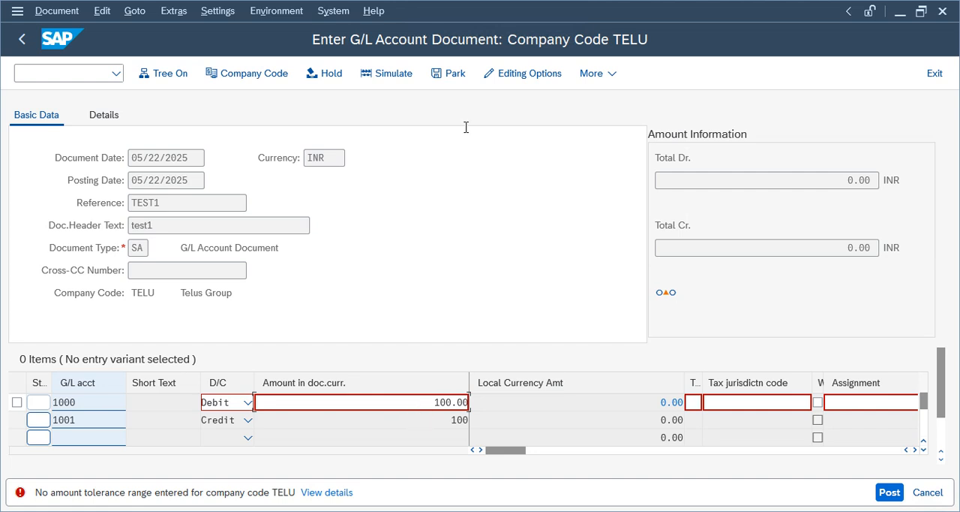
{"action": "left_click", "coordinate": [934, 73]}
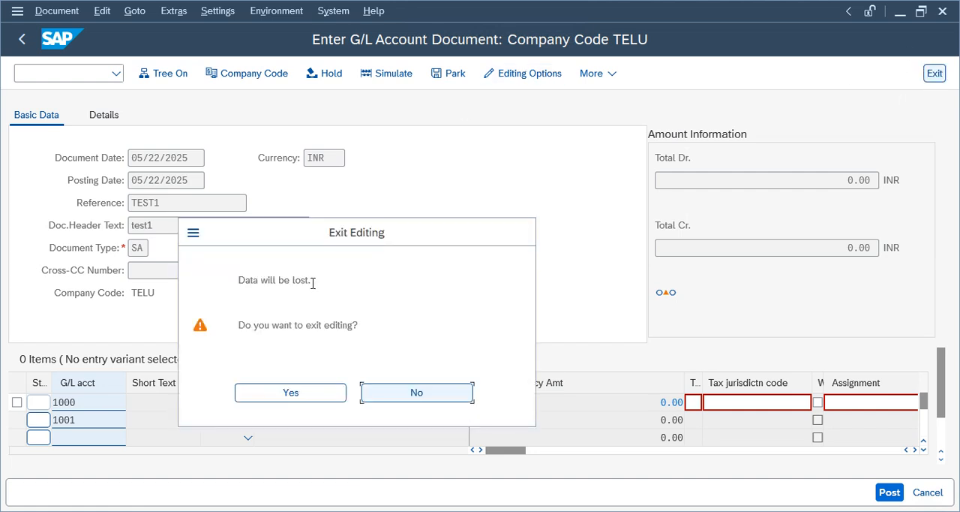
{"action": "left_click", "coordinate": [327, 392]}
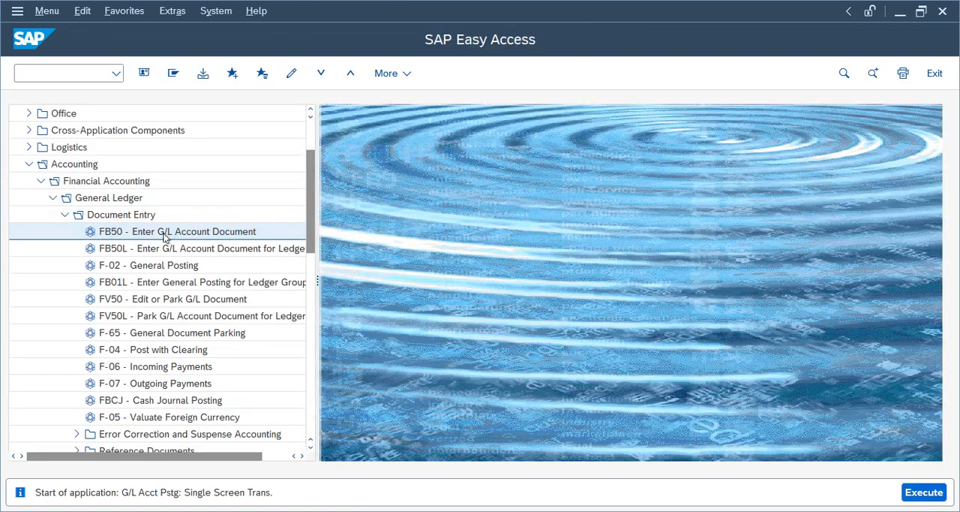
{"action": "double_click", "coordinate": [164, 232]}
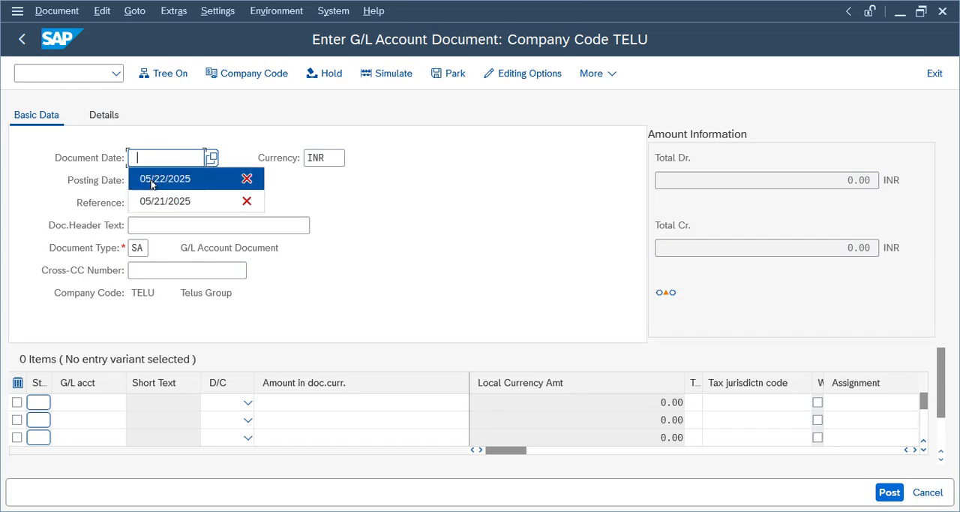
- Fill in the document header with document date 05/22/2025, header text test1 and reference Test1
{"action": "left_click", "coordinate": [151, 184]}
{"action": "left_click", "coordinate": [149, 226]}
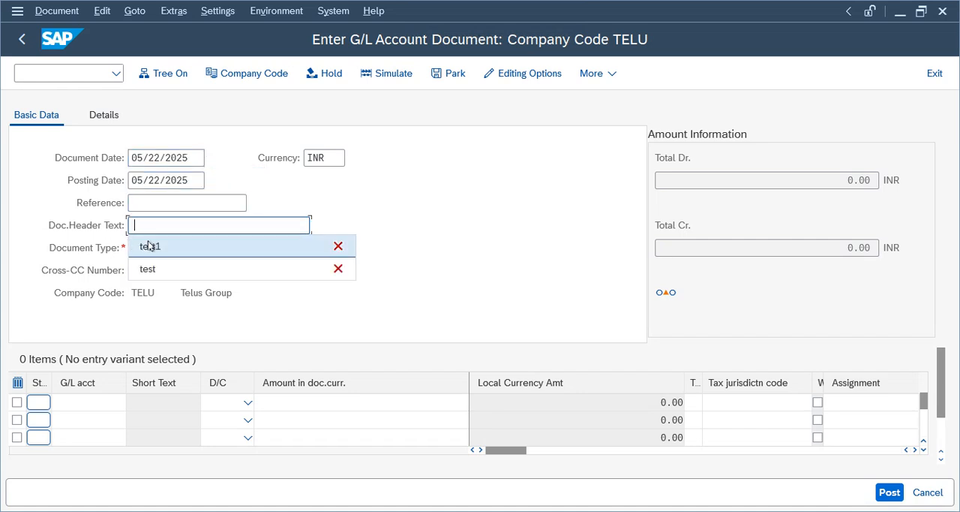
{"action": "left_click", "coordinate": [148, 245]}
{"action": "left_click", "coordinate": [131, 202]}
{"action": "left_click", "coordinate": [150, 224]}
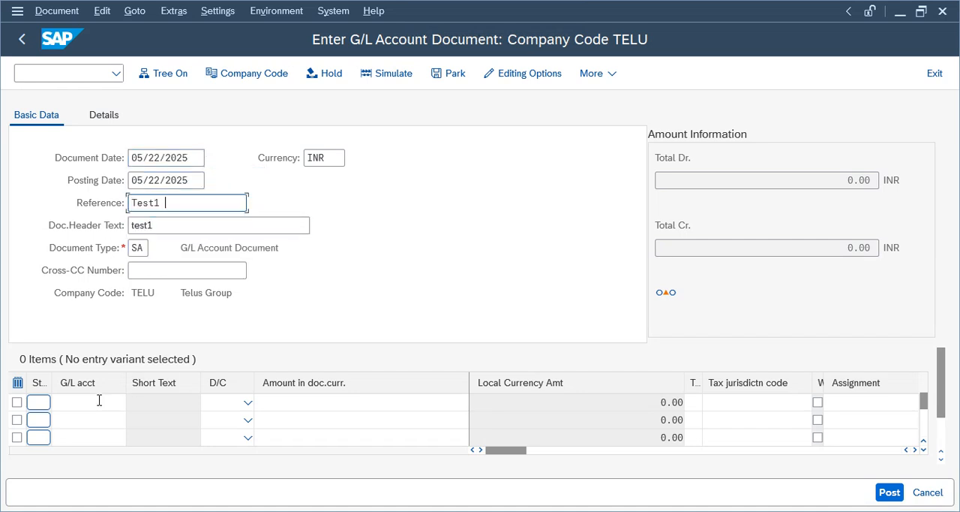
- Enter G/L account 1001 as Credit in the first line item and account 1000 as Debit in the second
{"action": "left_click", "coordinate": [99, 402]}
{"action": "left_click", "coordinate": [80, 290]}
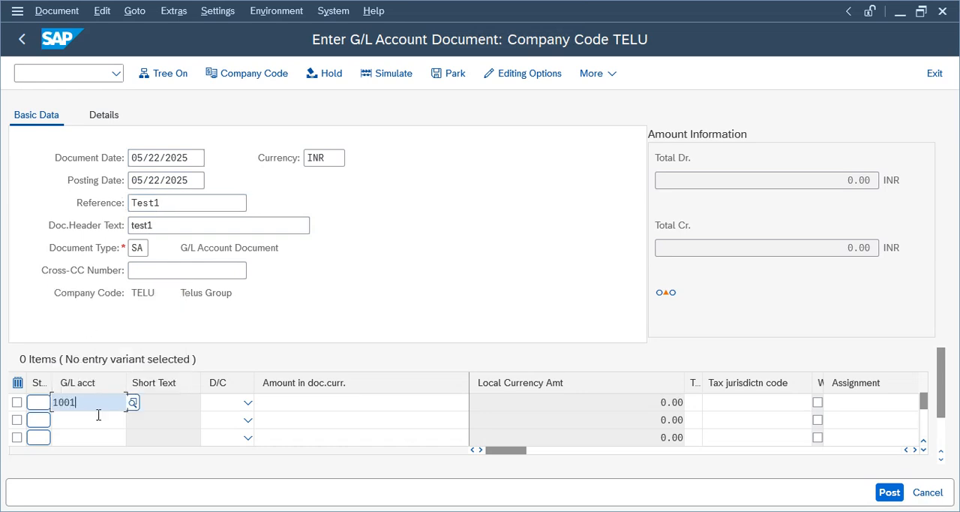
{"action": "left_click", "coordinate": [98, 419]}
{"action": "left_click", "coordinate": [98, 334]}
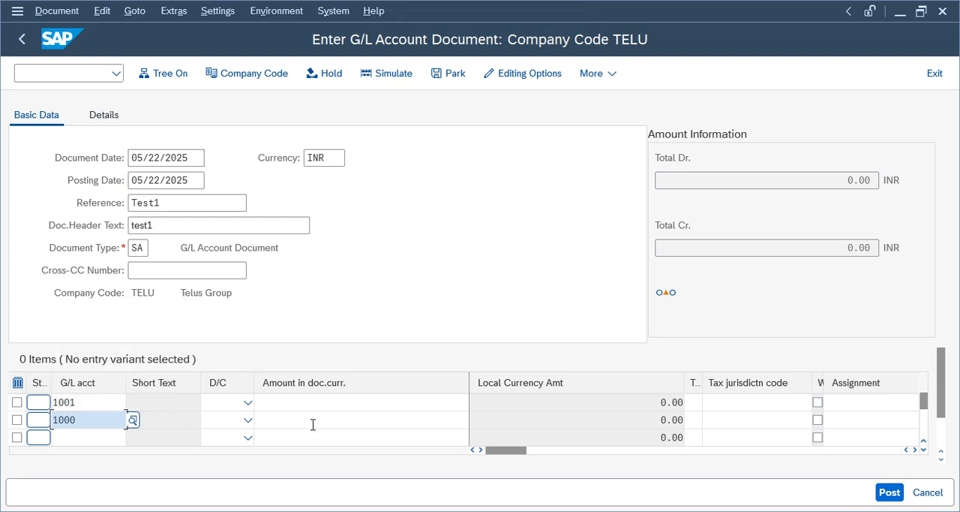
{"action": "left_click", "coordinate": [248, 402]}
{"action": "left_click", "coordinate": [221, 422]}
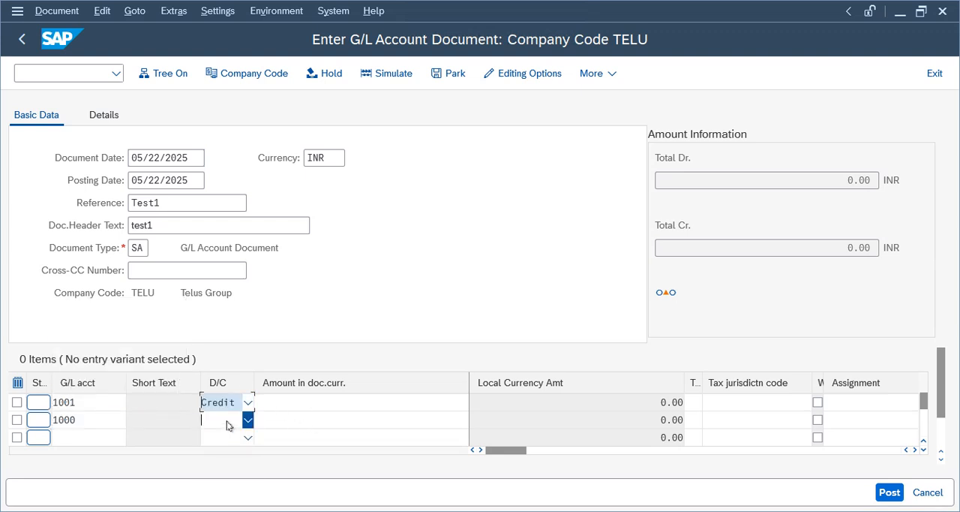
{"action": "left_click", "coordinate": [226, 420]}
{"action": "left_click", "coordinate": [219, 377]}
- Set the amount of both line items to 100 and check the document
{"action": "left_click", "coordinate": [391, 404]}
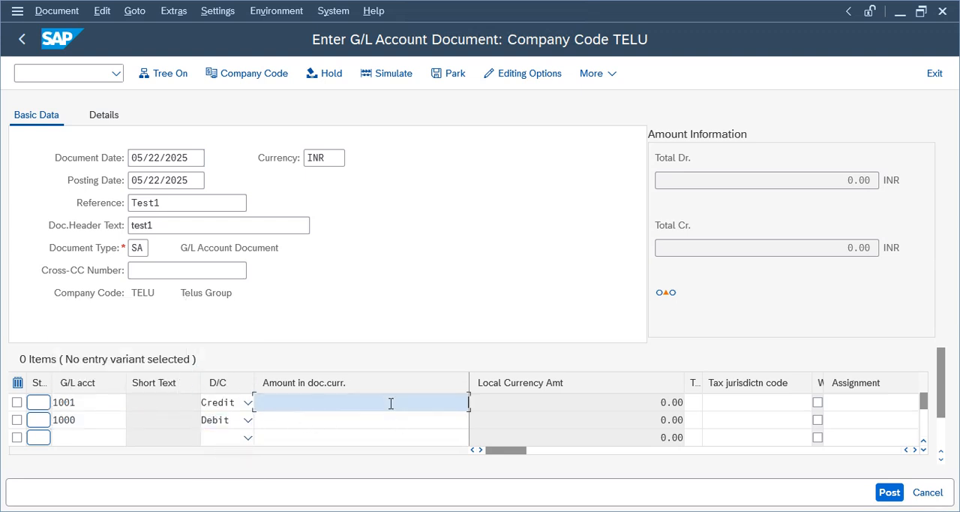
{"action": "type", "text": "100"}
{"action": "key", "text": "Tab"}
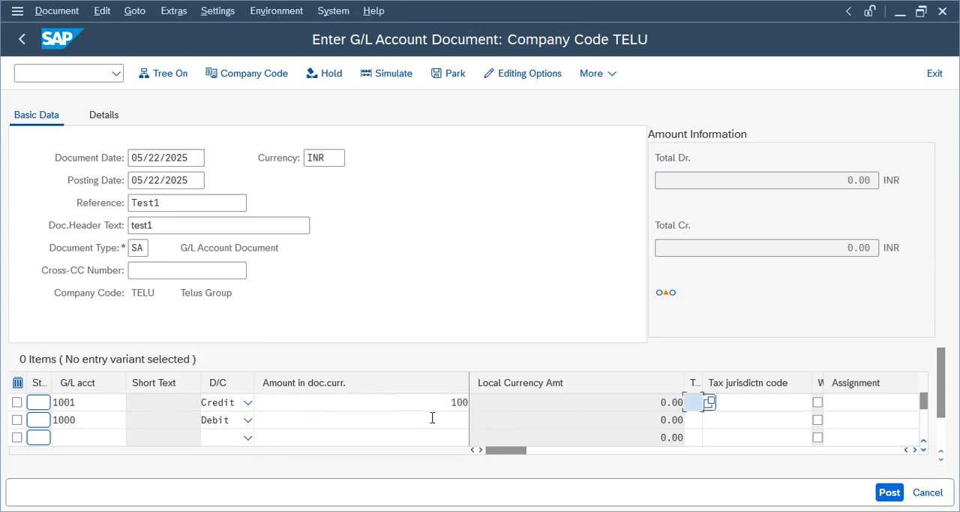
{"action": "left_click", "coordinate": [432, 418]}
{"action": "type", "text": "100"}
{"action": "key", "text": "Return"}
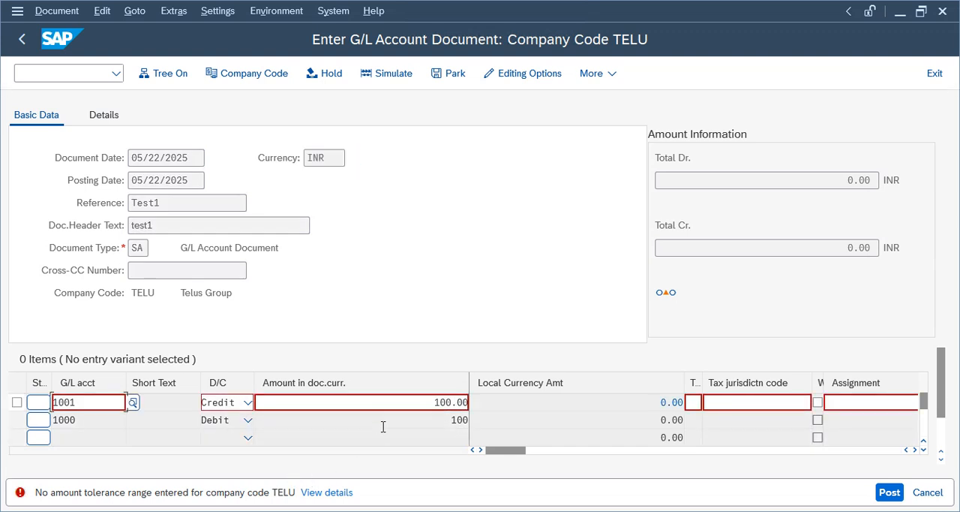
- From the error message's details, open the last Define Tolerance Groups for Employees hit, under Financial Accounting Global Settings, in the IMG
{"action": "left_click", "coordinate": [327, 492]}
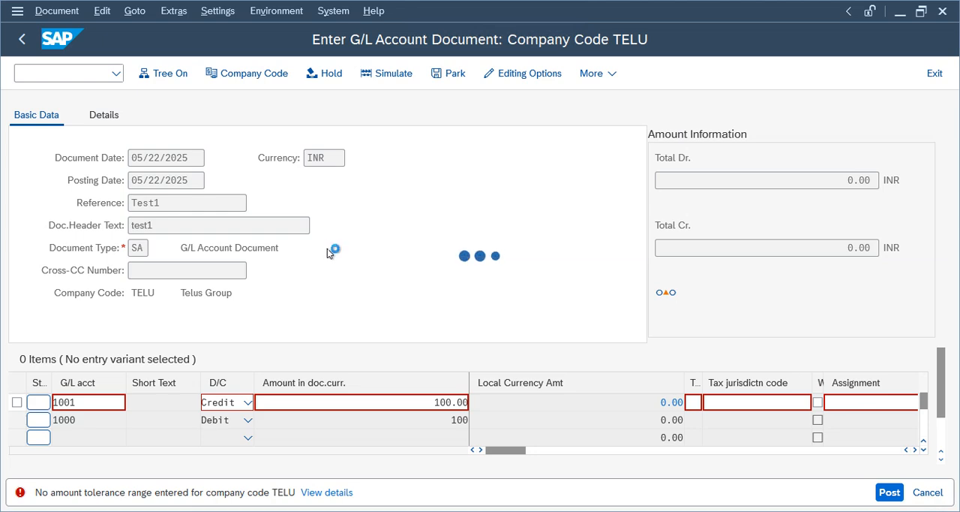
{"action": "left_click", "coordinate": [347, 280]}
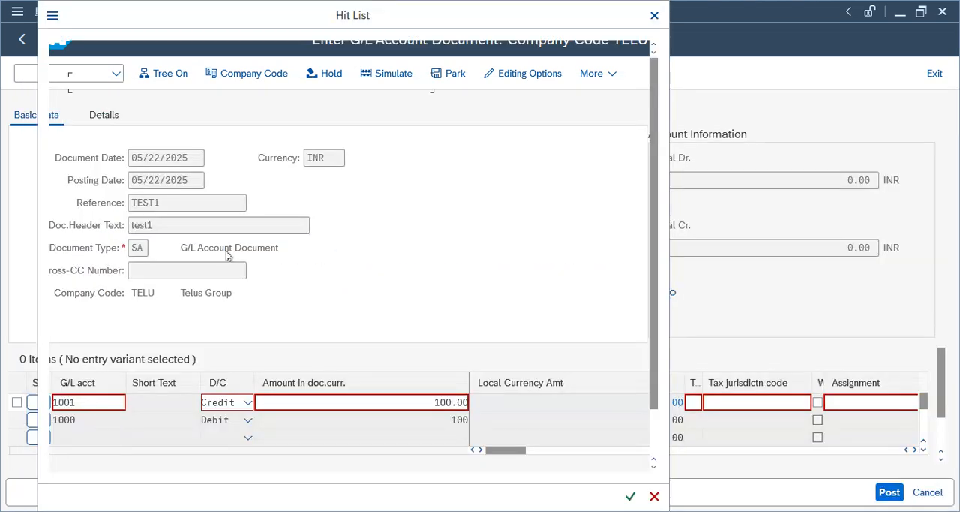
{"action": "double_click", "coordinate": [172, 119]}
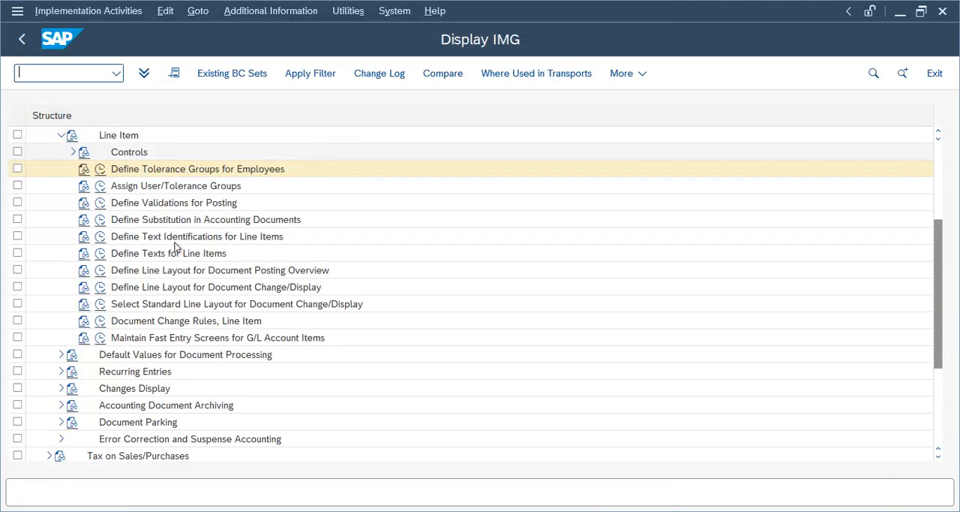
{"action": "left_click", "coordinate": [119, 188]}
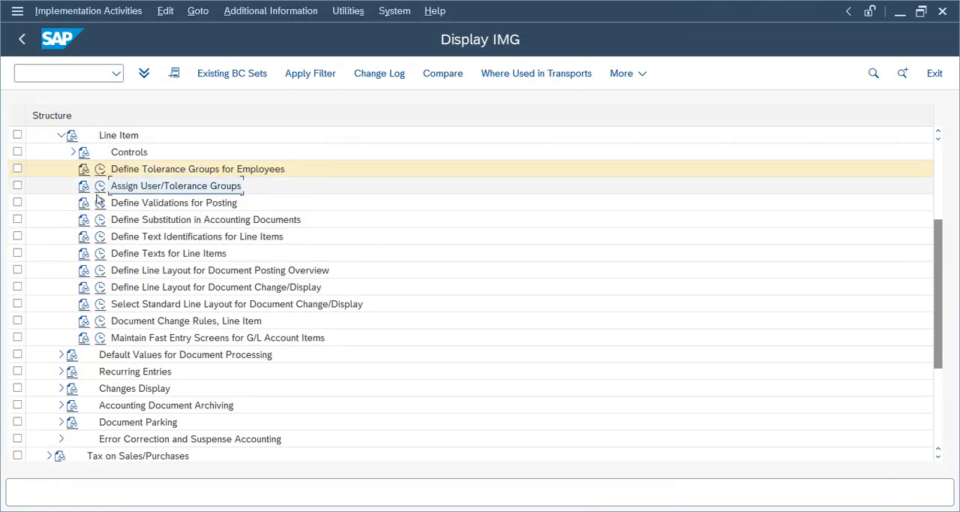
- Open Assign User/Tolerance Groups, check which user is assigned to tolerance group BDM1, and return to the IMG
{"action": "left_click", "coordinate": [101, 188]}
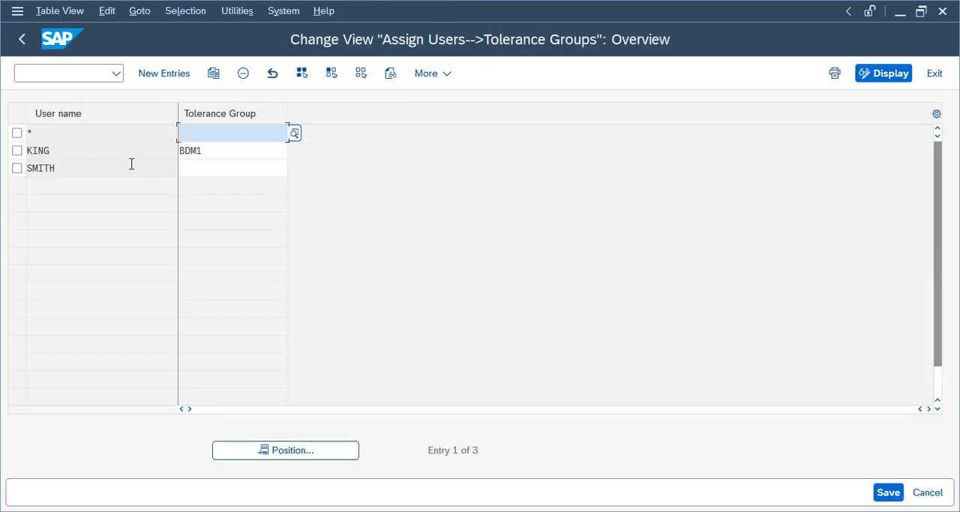
{"action": "left_click_drag", "start_coordinate": [99, 153], "coordinate": [27, 152]}
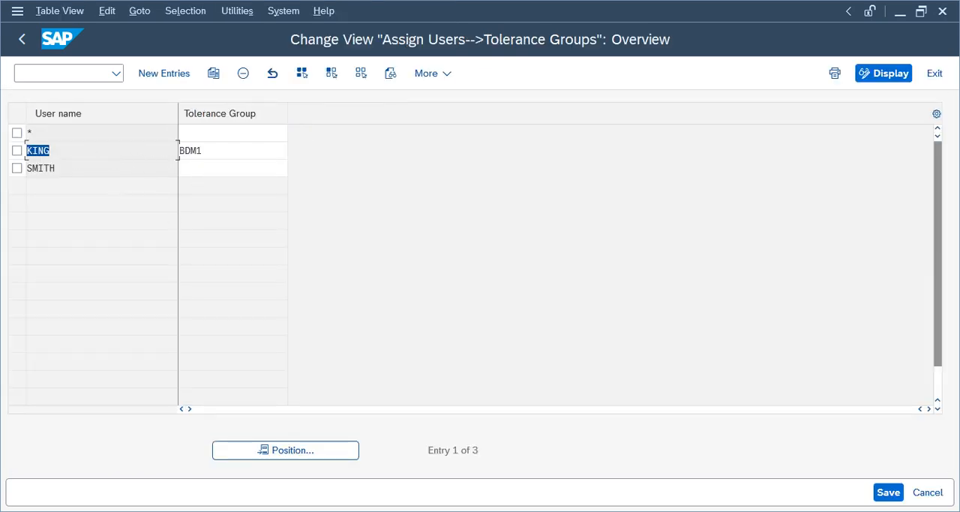
{"action": "left_click_drag", "start_coordinate": [276, 150], "coordinate": [43, 154]}
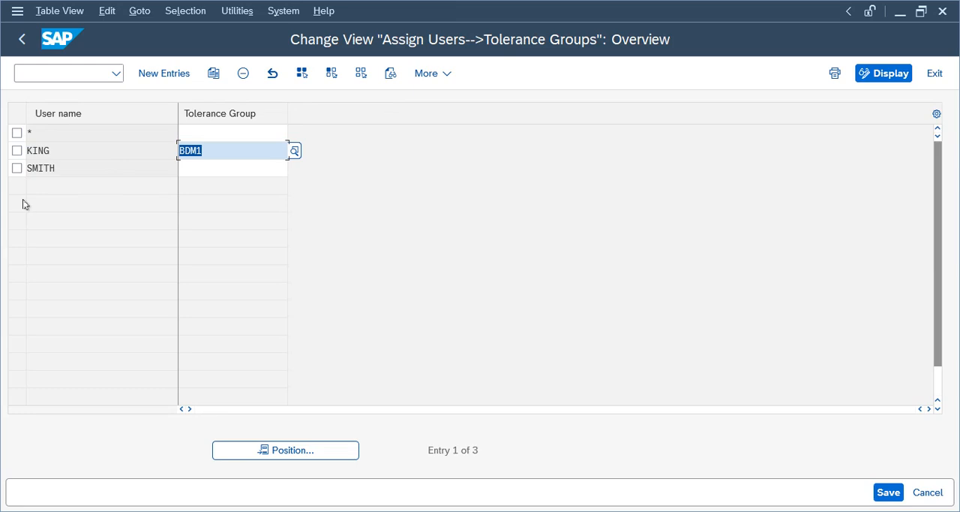
{"action": "left_click", "coordinate": [17, 150]}
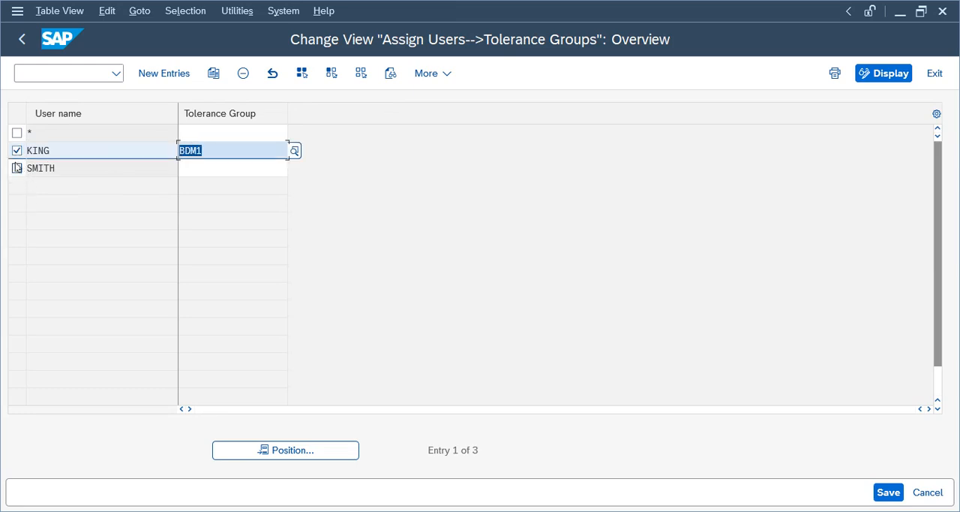
{"action": "left_click_drag", "start_coordinate": [216, 150], "coordinate": [103, 148]}
{"action": "mouse_move", "coordinate": [75, 150]}
{"action": "left_mouse_down"}
{"action": "mouse_move", "coordinate": [278, 152]}
{"action": "mouse_move", "coordinate": [83, 152]}
{"action": "left_mouse_up"}
{"action": "left_click", "coordinate": [22, 39]}
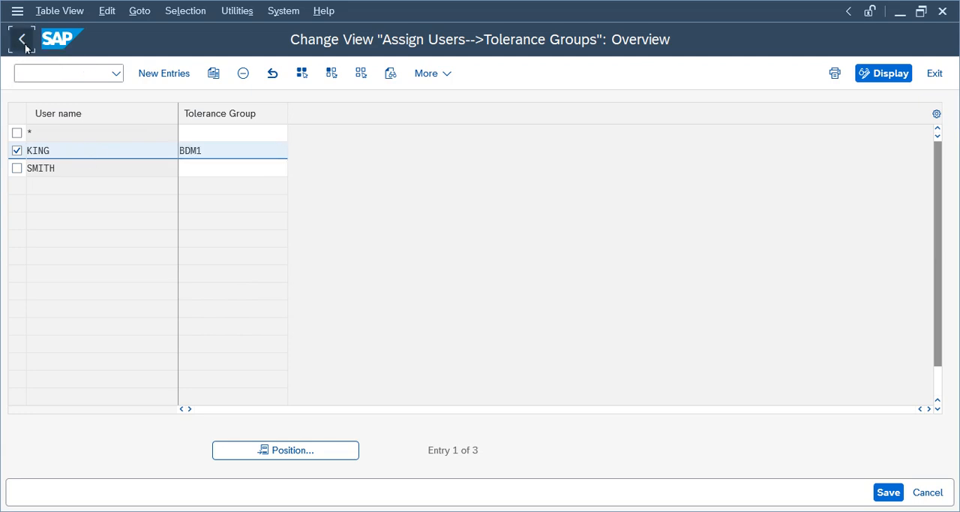
- In Define Tolerance Groups for Employees, start a new entry for group BDM1 and company code TELU
{"action": "left_click", "coordinate": [100, 185]}
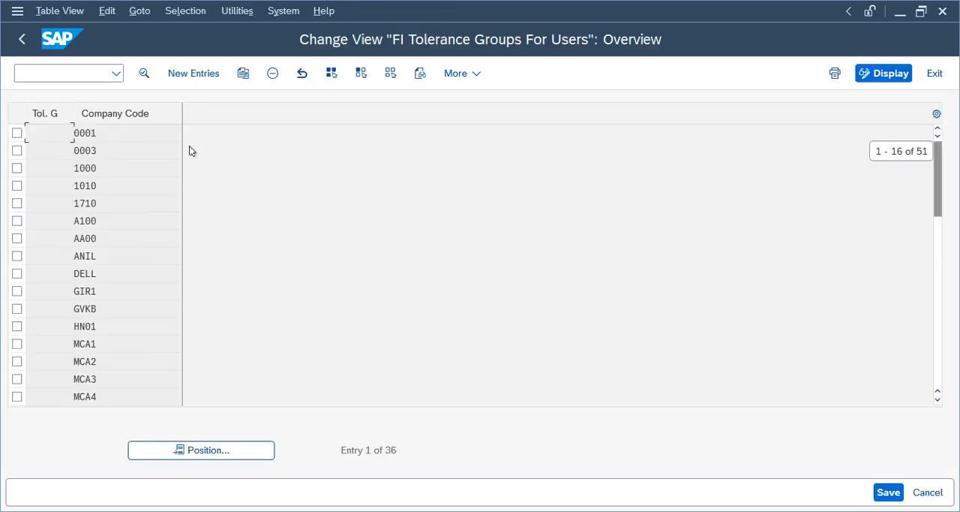
{"action": "left_click", "coordinate": [188, 75]}
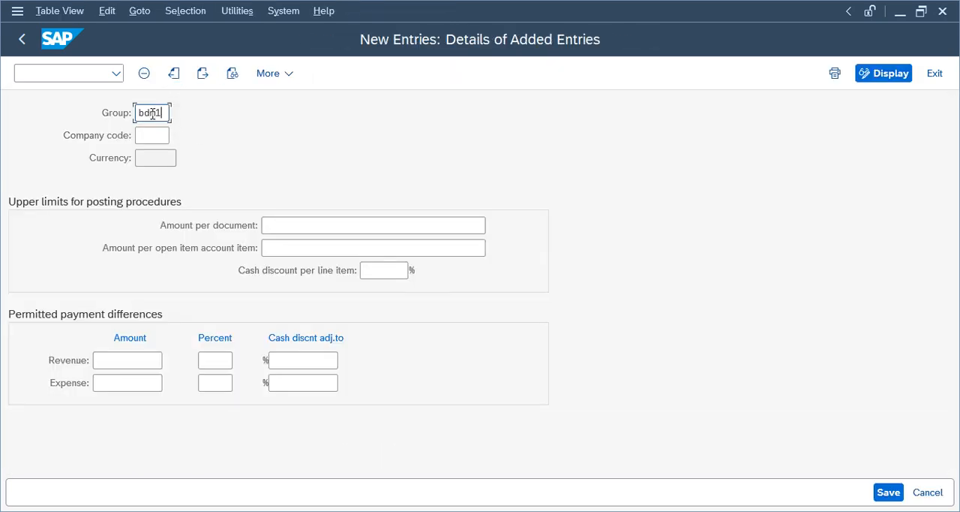
{"action": "left_click", "coordinate": [151, 135]}
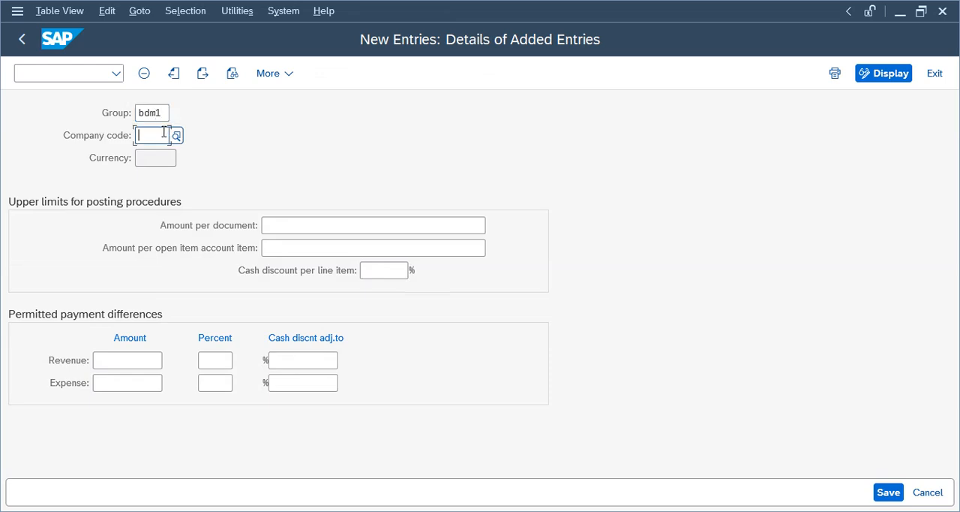
{"action": "type", "text": "tel"}
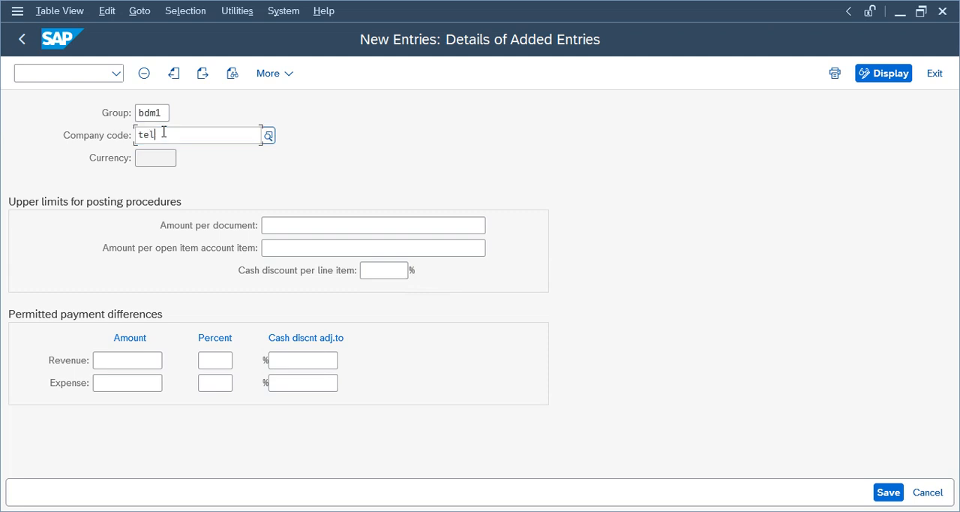
{"action": "type", "text": "u"}
{"action": "key", "text": "Tab"}
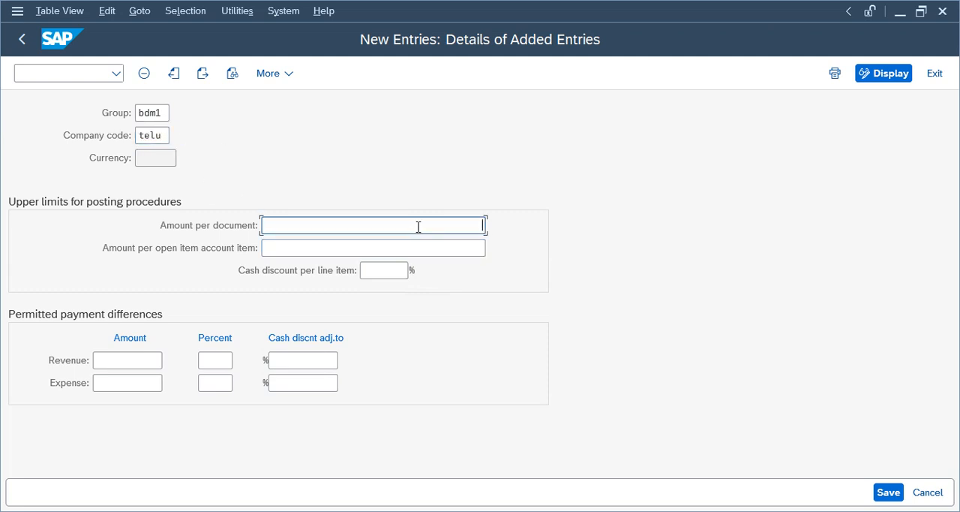
- Set the amount per document to 9,999,999,999, save the tolerance group with the customizing request, and return to the overview
{"action": "type", "text": "9999999999"}
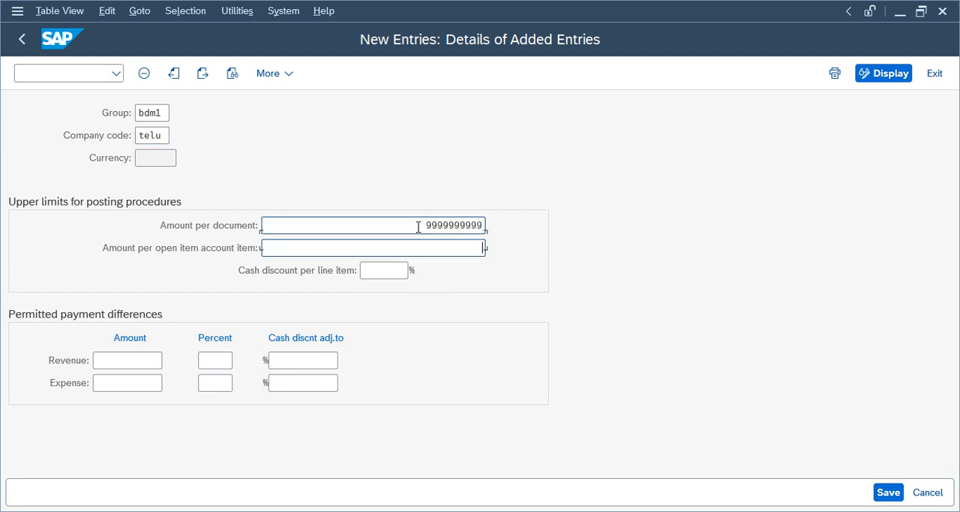
{"action": "key", "text": "Tab"}
{"action": "left_click", "coordinate": [887, 492]}
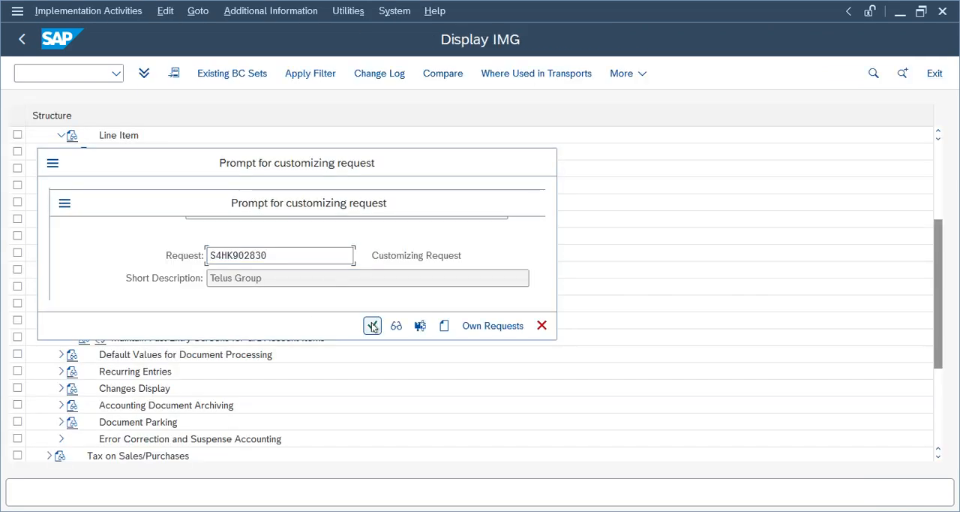
{"action": "left_click", "coordinate": [368, 326]}
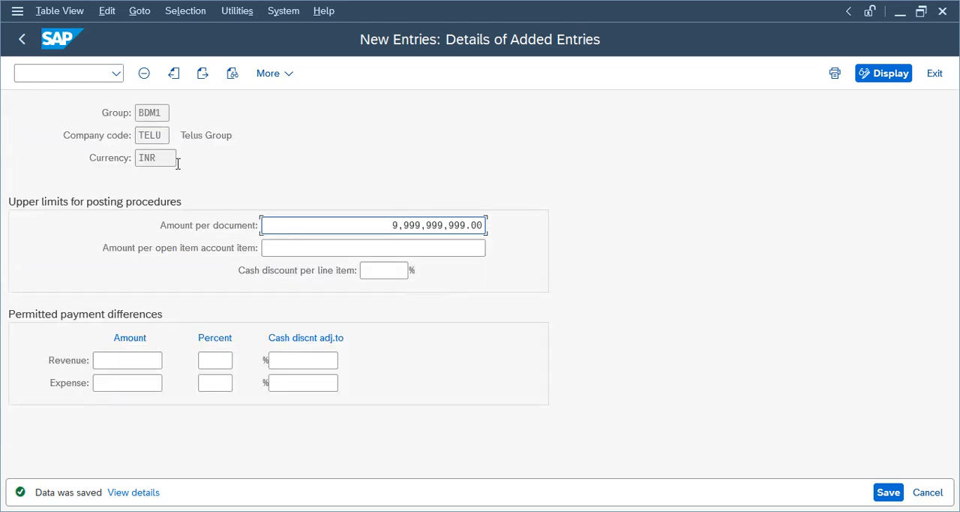
{"action": "left_click", "coordinate": [159, 112]}
{"action": "left_click", "coordinate": [22, 39]}
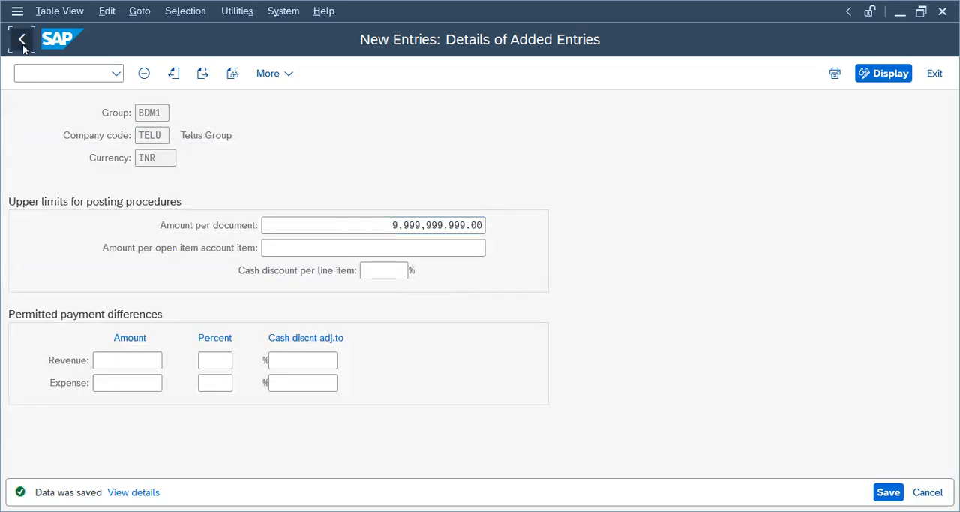
- Check the logged-on user in the system information, leave the tolerance group overview and reopen Assign User/Tolerance Groups
{"action": "left_click", "coordinate": [849, 10]}
{"action": "left_click", "coordinate": [829, 12]}
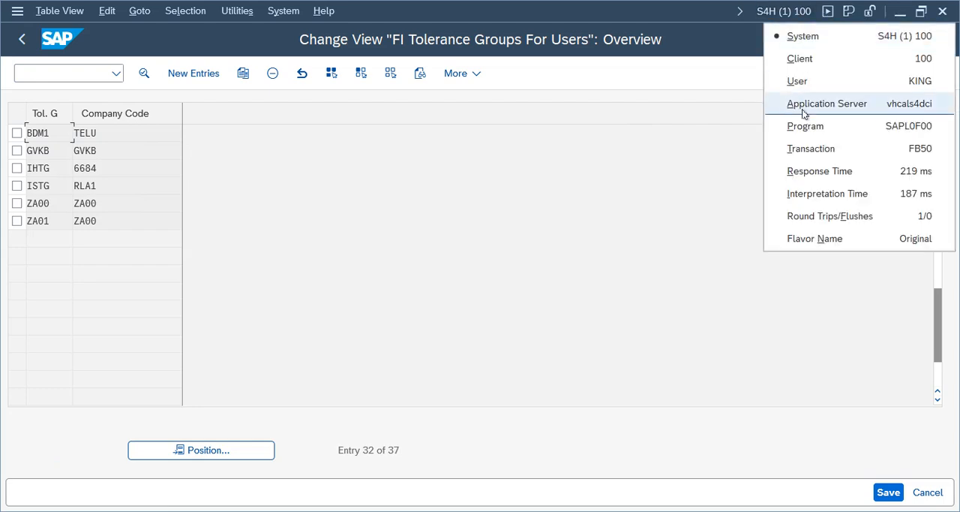
{"action": "left_click", "coordinate": [238, 225]}
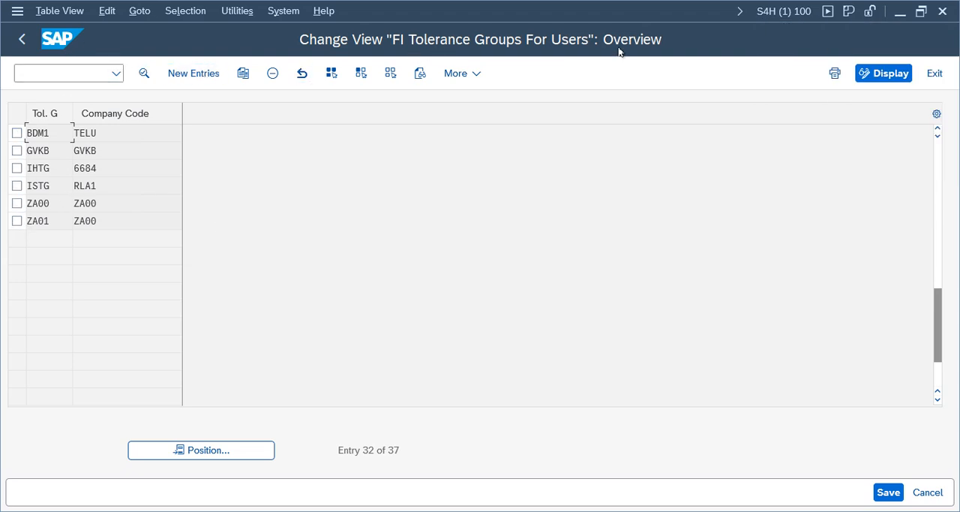
{"action": "left_click", "coordinate": [22, 39]}
{"action": "left_click", "coordinate": [100, 185]}
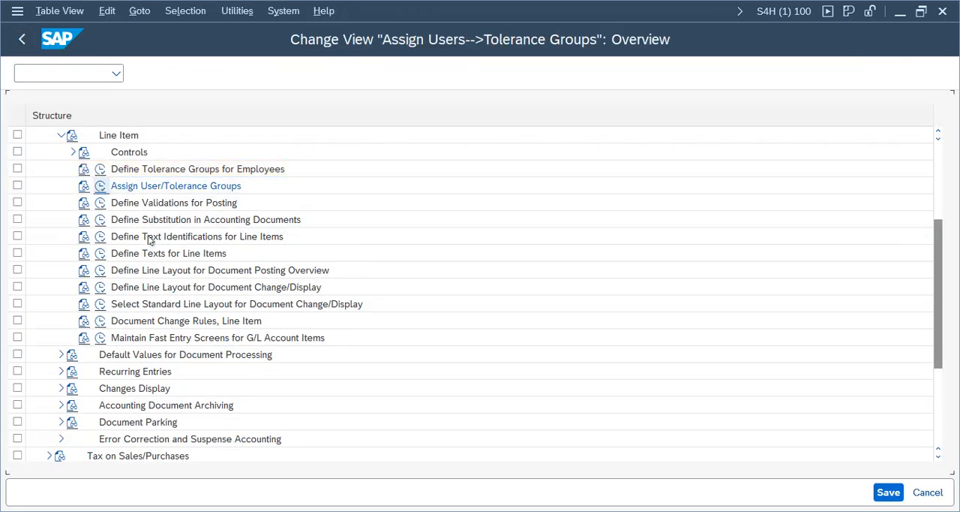
- Check the user assigned to tolerance group BDM1 in the user assignment overview and leave that view
{"action": "left_click", "coordinate": [16, 150]}
{"action": "left_click_drag", "start_coordinate": [214, 152], "coordinate": [113, 155]}
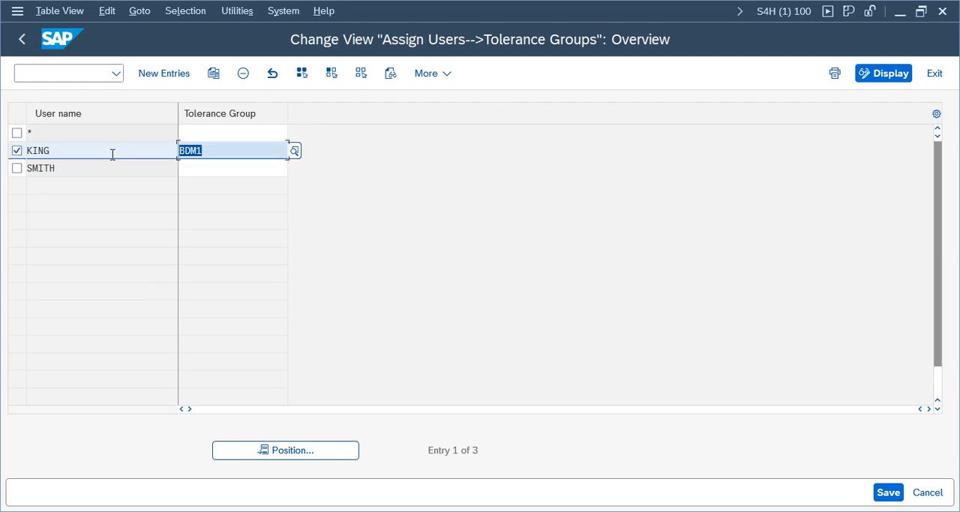
{"action": "left_click", "coordinate": [21, 39]}
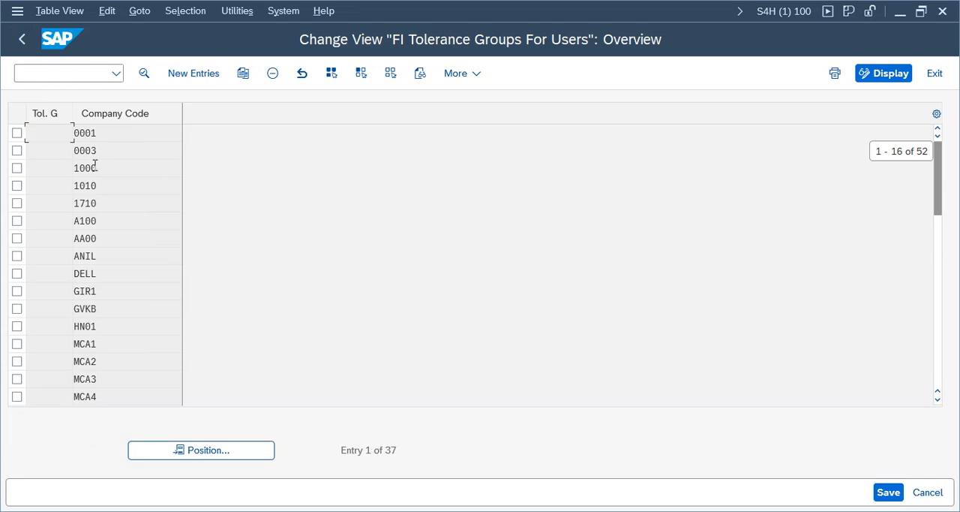
- Position the employee tolerance group overview at group BDM1 and check its details for company code TELU
{"action": "left_click", "coordinate": [209, 449]}
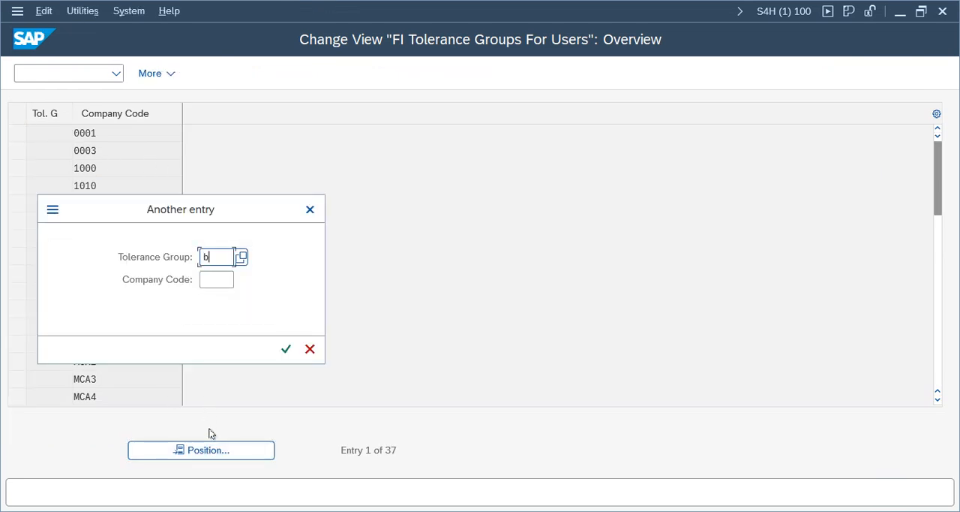
{"action": "type", "text": "bdm1"}
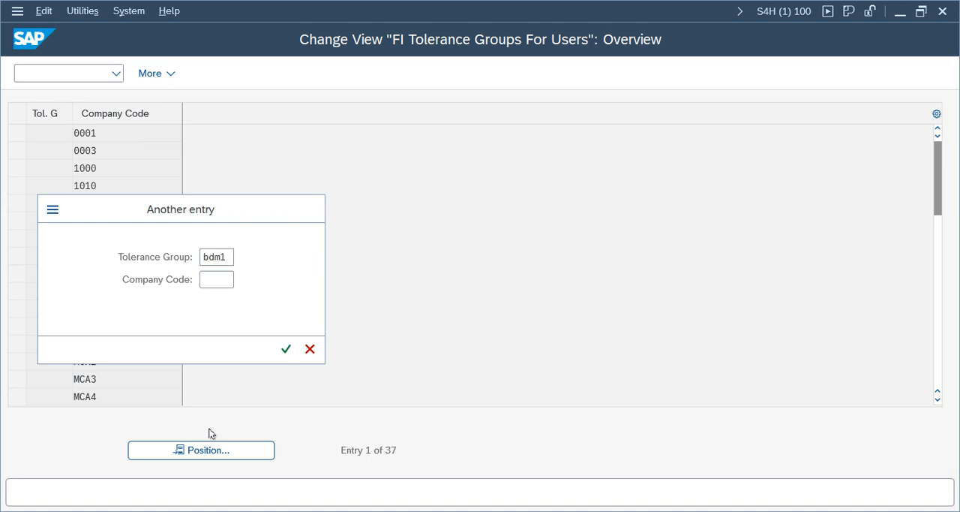
{"action": "key", "text": "Return"}
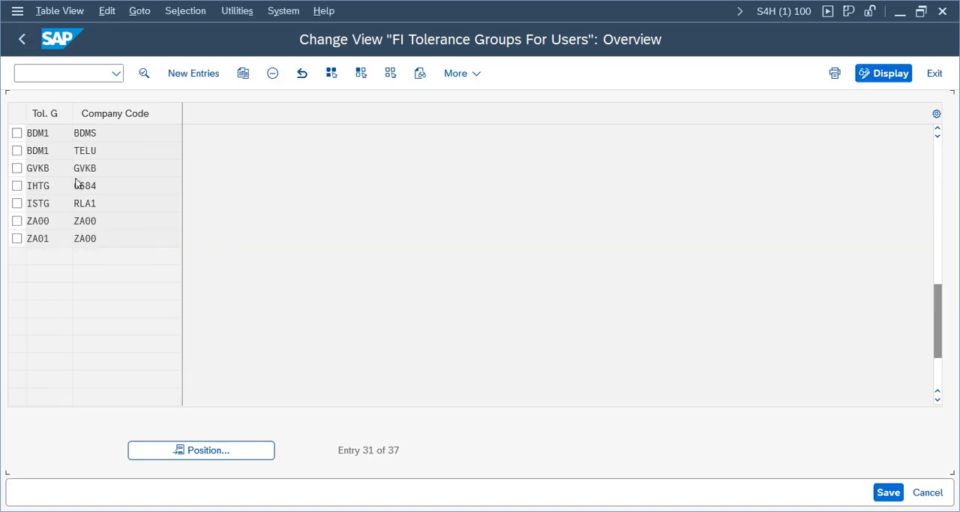
{"action": "key", "text": "F2"}
{"action": "left_click", "coordinate": [21, 39]}
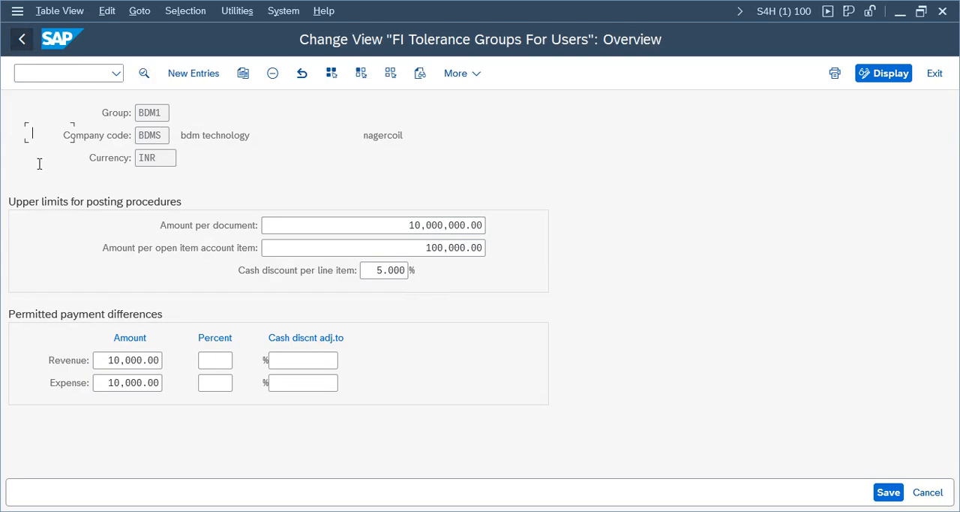
{"action": "left_click", "coordinate": [22, 39]}
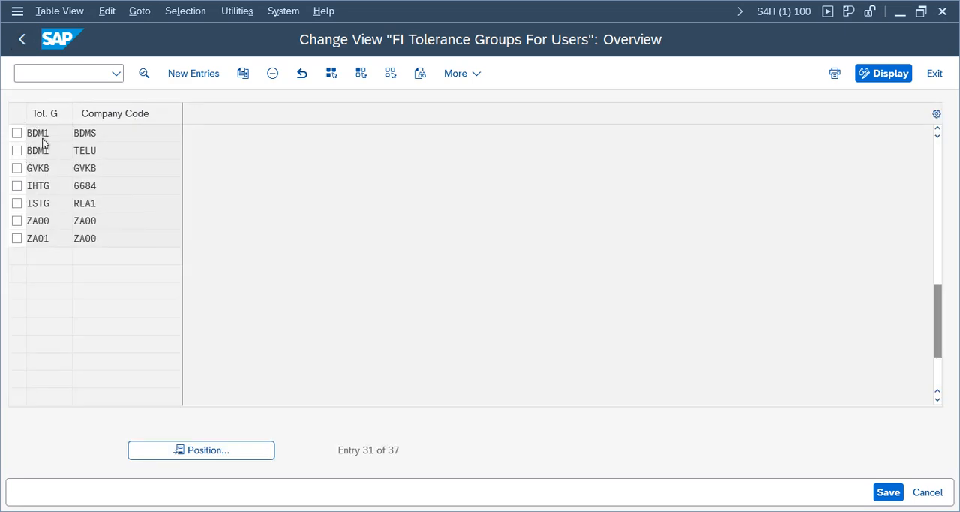
- Check the BDM1 tolerance details for company code BDMS for comparison, and leave the tolerance group customizing
{"action": "double_click", "coordinate": [43, 138]}
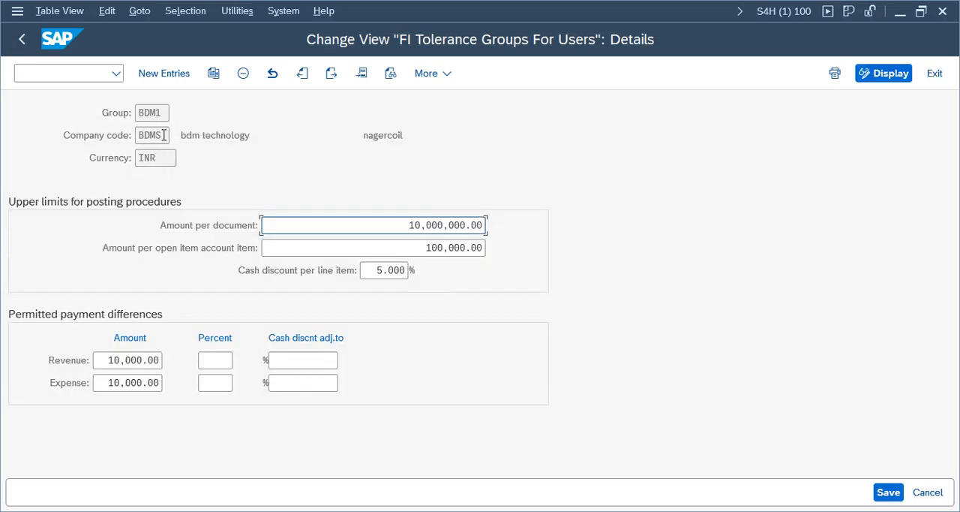
{"action": "left_click", "coordinate": [22, 39]}
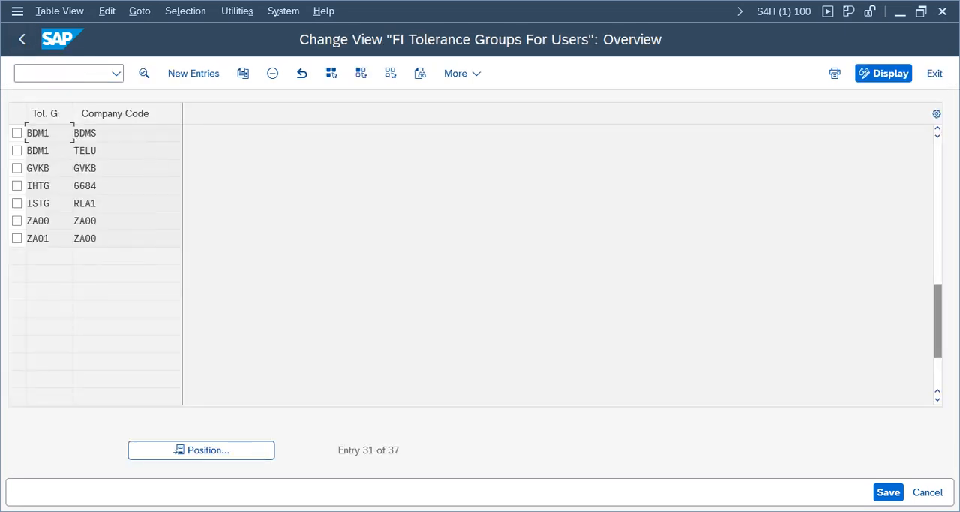
{"action": "left_click", "coordinate": [22, 41]}
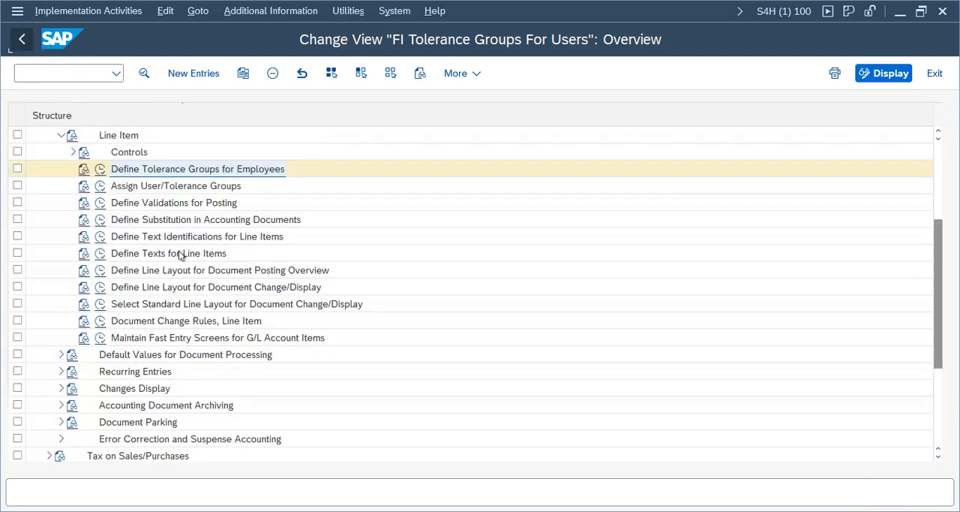
{"action": "left_click", "coordinate": [147, 186]}
{"action": "left_click", "coordinate": [122, 204]}
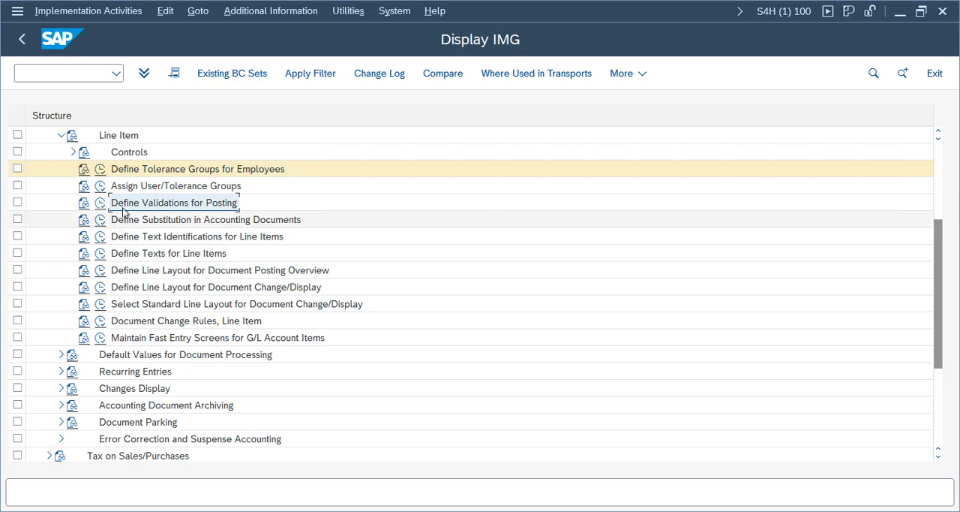
{"action": "left_click", "coordinate": [23, 42]}
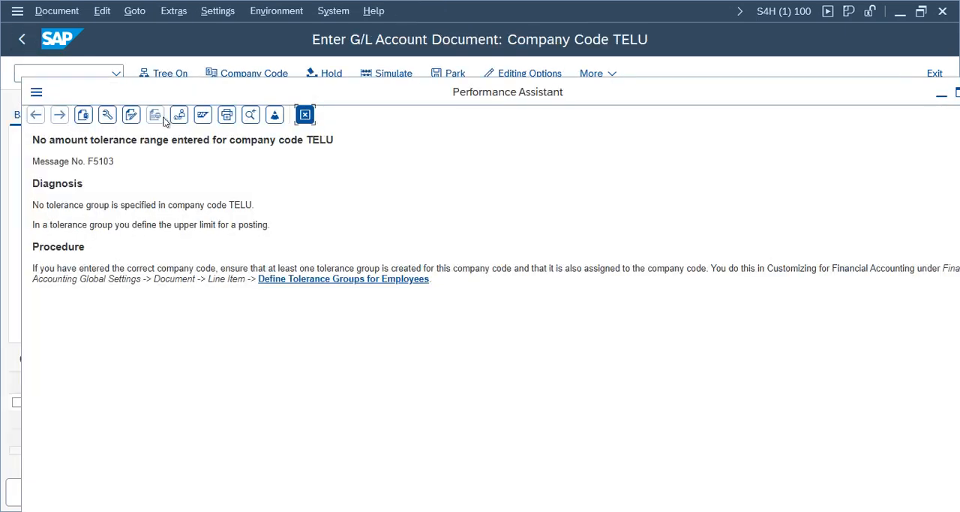
- Close the message help, simulate the TELU G/L document, review its Bank and Cash lines, and try to post it
{"action": "key", "text": "Return"}
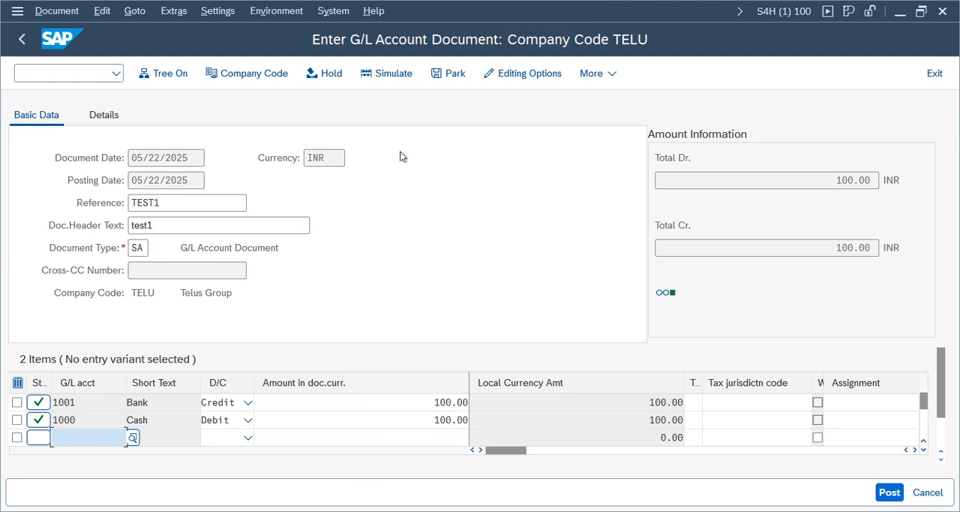
{"action": "left_click", "coordinate": [379, 78]}
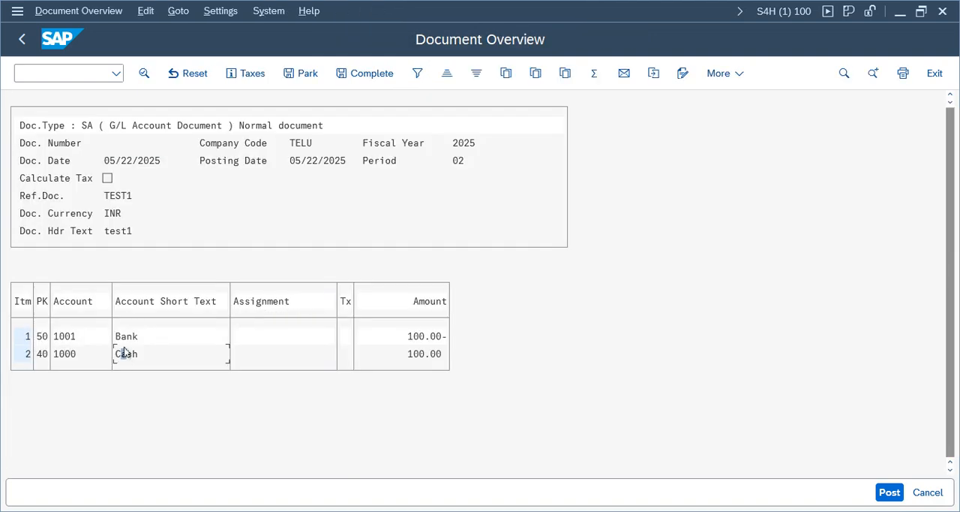
{"action": "left_click", "coordinate": [127, 360]}
{"action": "left_click", "coordinate": [123, 337]}
{"action": "left_click", "coordinate": [126, 358]}
{"action": "left_click", "coordinate": [889, 493]}
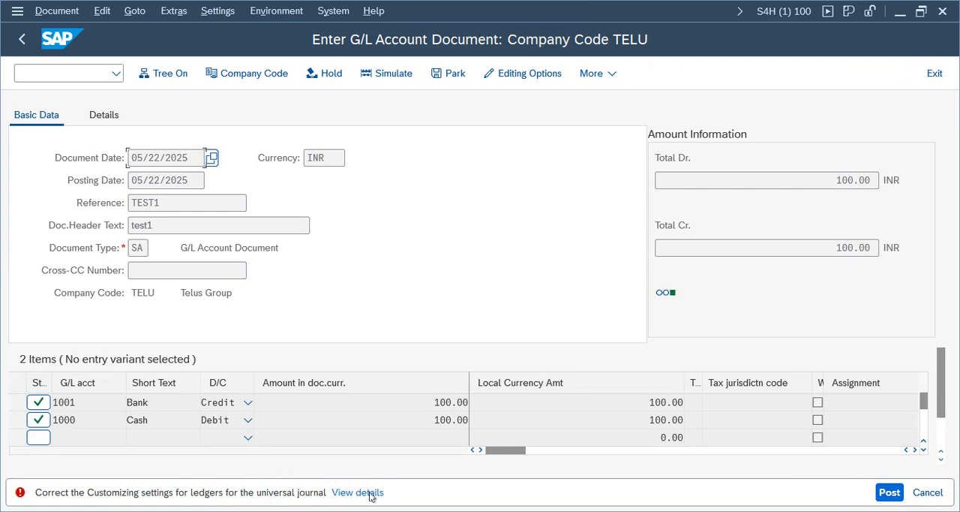
- In the Document Types session, leave the view and open the SAP Reference IMG through Customizing: Execute Project
{"action": "left_click", "coordinate": [633, 473]}
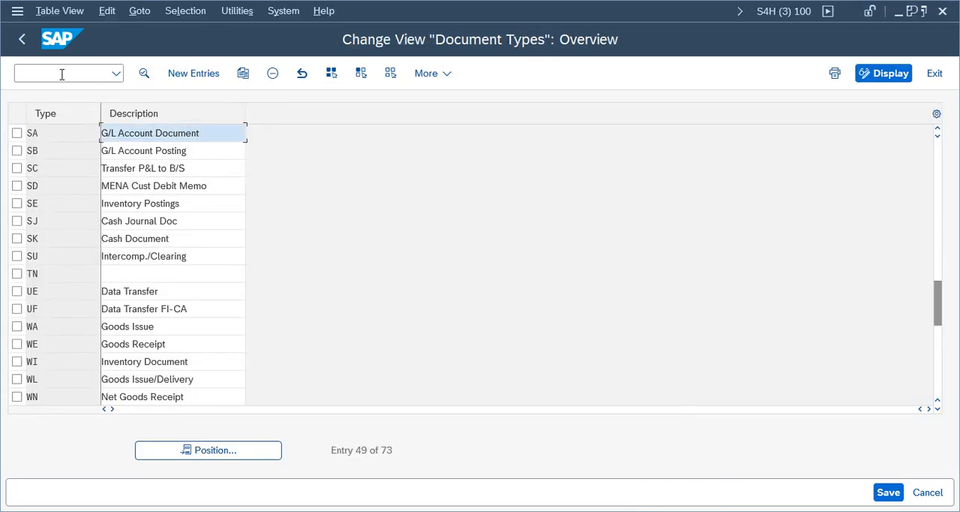
{"action": "left_click", "coordinate": [22, 38]}
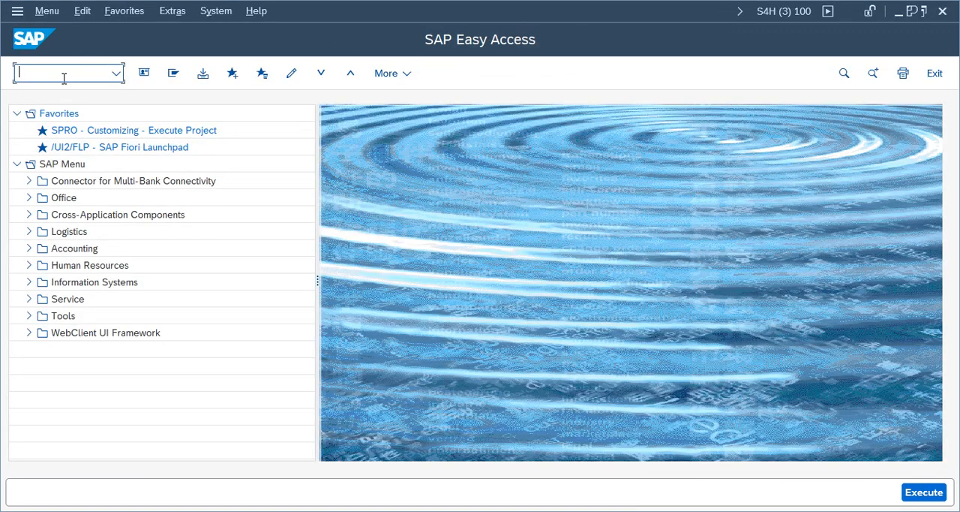
{"action": "key", "text": "Return"}
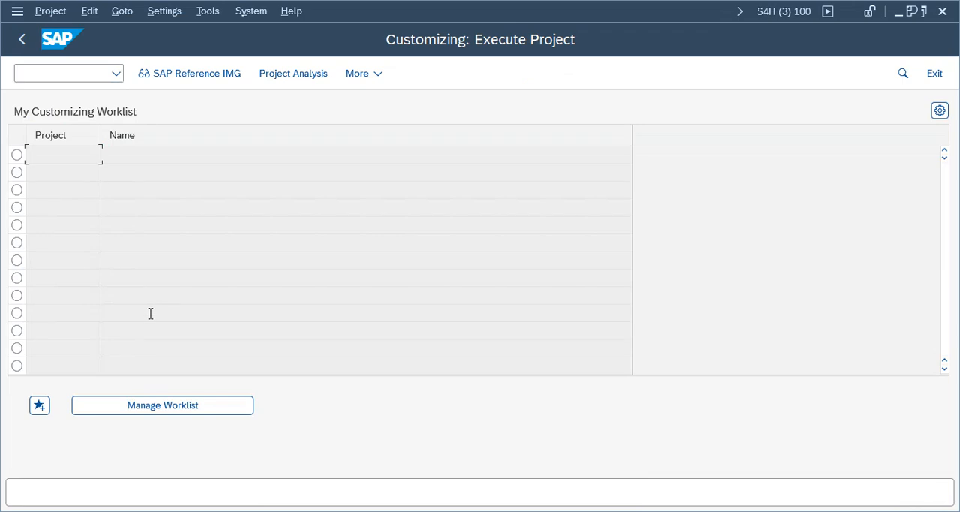
{"action": "left_click", "coordinate": [200, 75]}
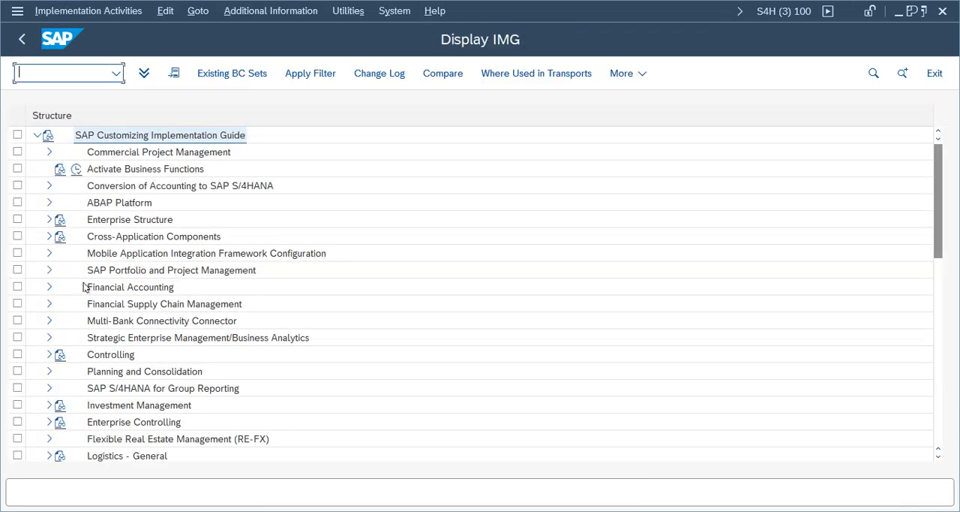
- Open Define Settings for Ledgers and Currency Types under Financial Accounting Global Settings, Ledgers, and dismiss the consistency check messages
{"action": "left_click", "coordinate": [128, 287]}
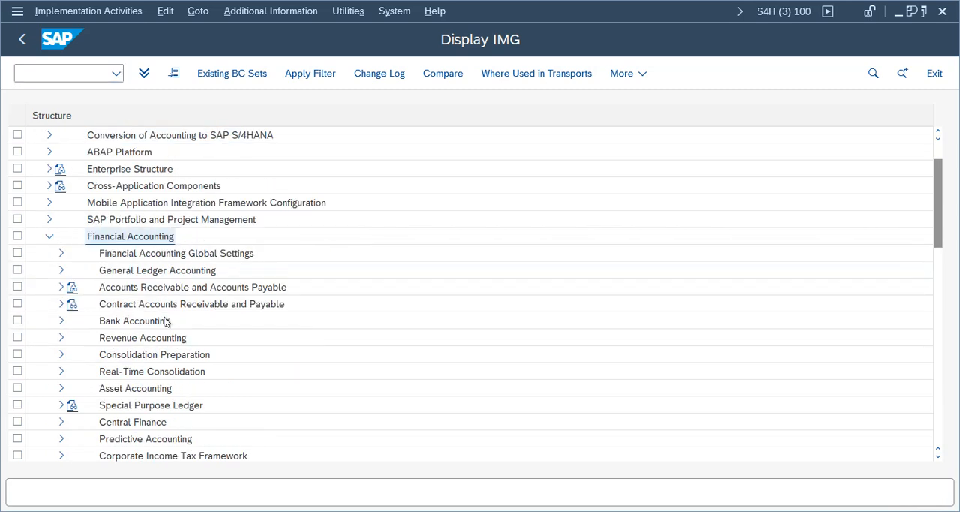
{"action": "left_click", "coordinate": [128, 251]}
{"action": "left_click", "coordinate": [60, 253]}
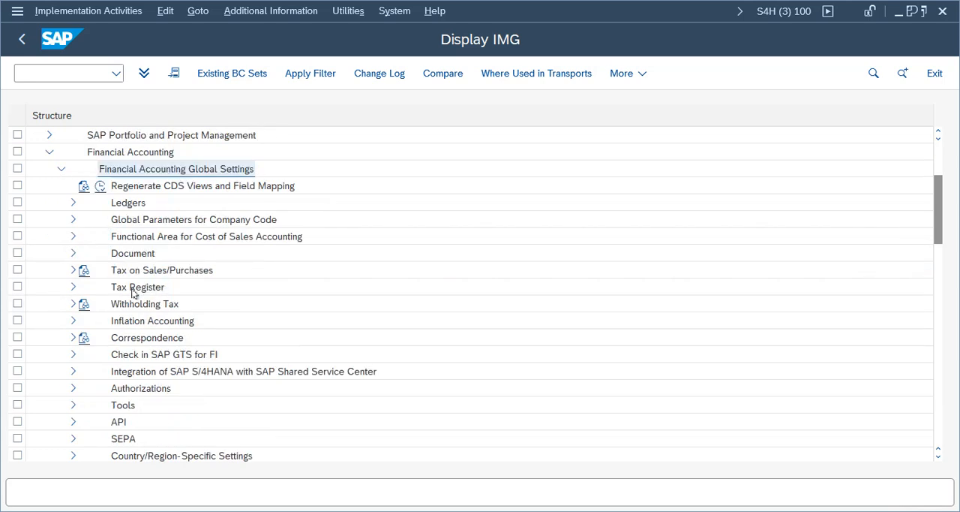
{"action": "left_click", "coordinate": [129, 203]}
{"action": "left_click", "coordinate": [73, 203]}
{"action": "left_click", "coordinate": [129, 237]}
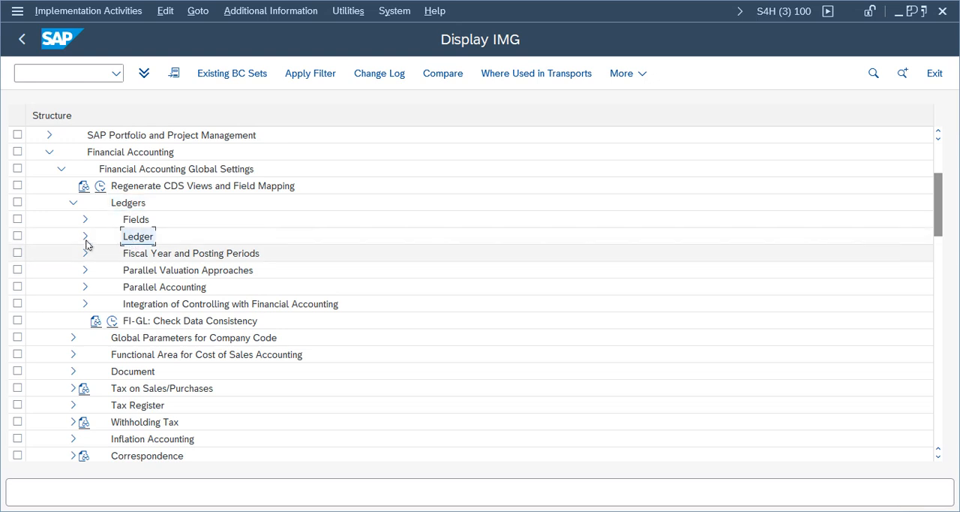
{"action": "left_click", "coordinate": [85, 236]}
{"action": "left_click", "coordinate": [154, 255]}
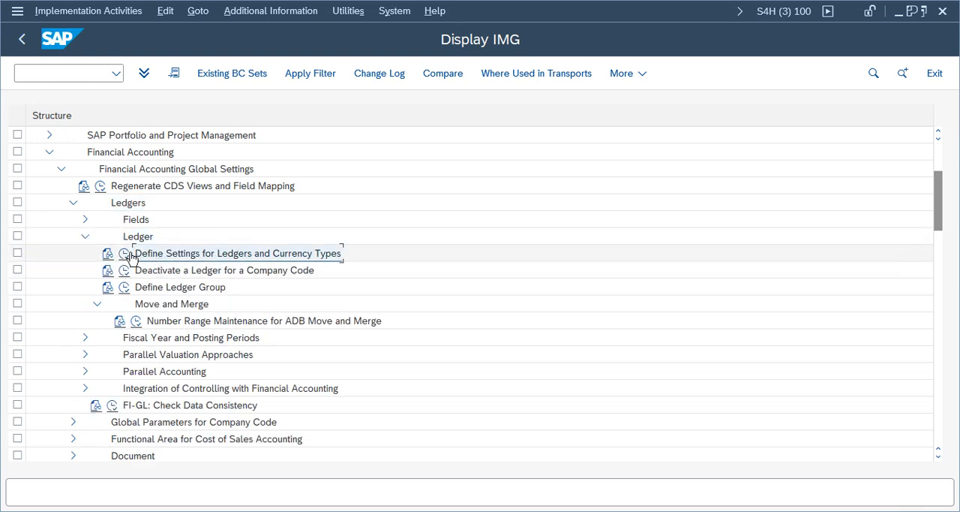
{"action": "left_click", "coordinate": [124, 253]}
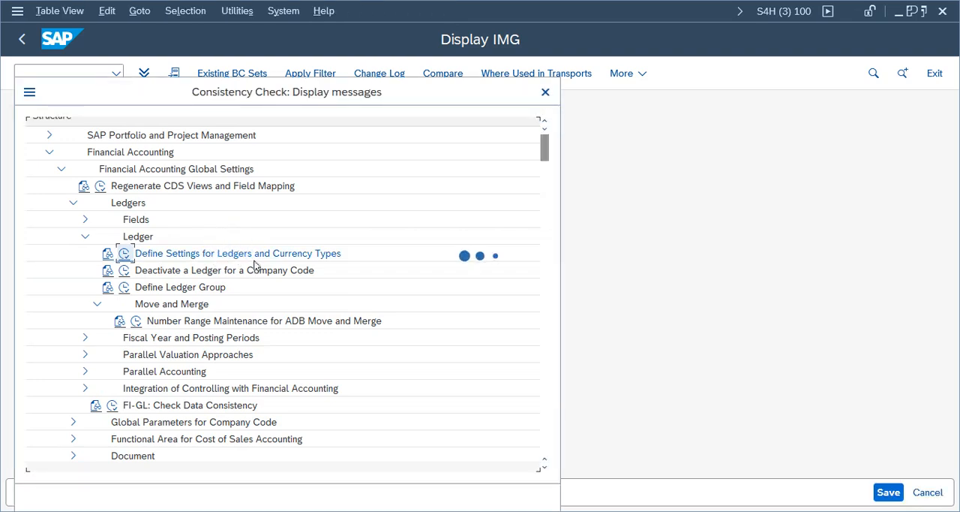
{"action": "key", "text": "Return"}
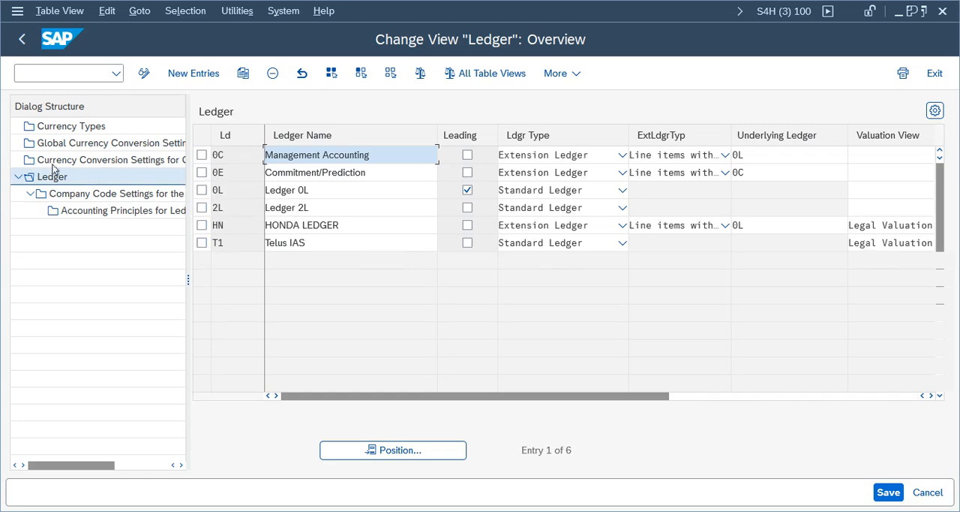
- Switch back to the G/L document session, open the posting error's details and consistency check log, and move the help window aside
{"action": "left_click", "coordinate": [454, 508]}
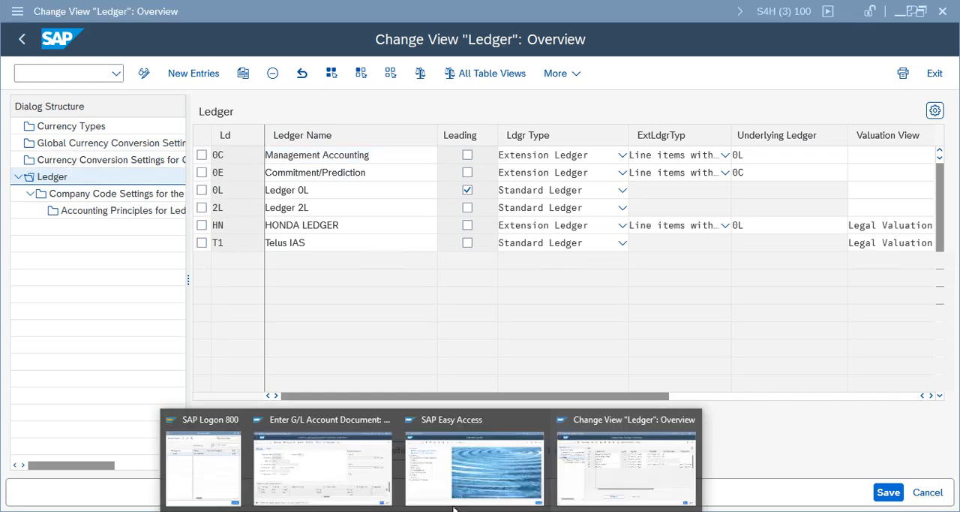
{"action": "left_click", "coordinate": [344, 480]}
{"action": "left_click", "coordinate": [347, 492]}
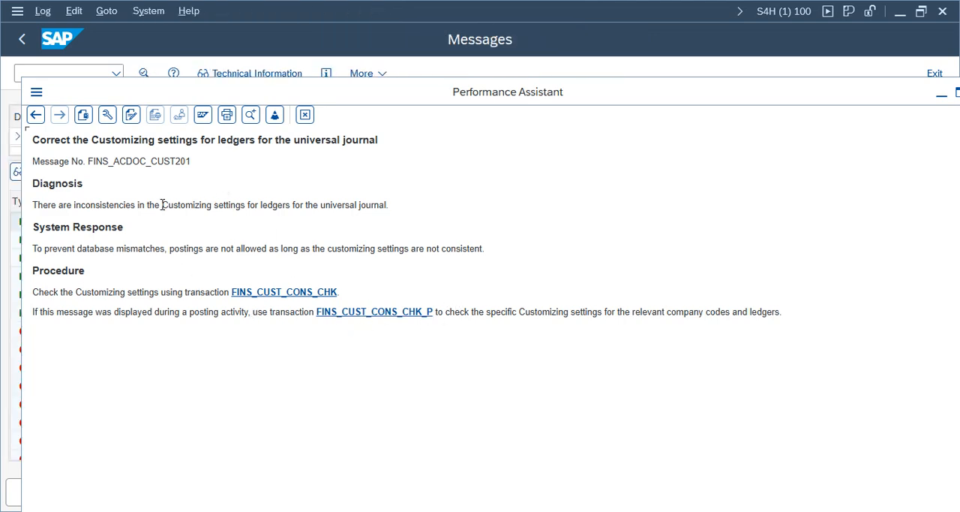
{"action": "left_click_drag", "start_coordinate": [554, 98], "coordinate": [770, 110]}
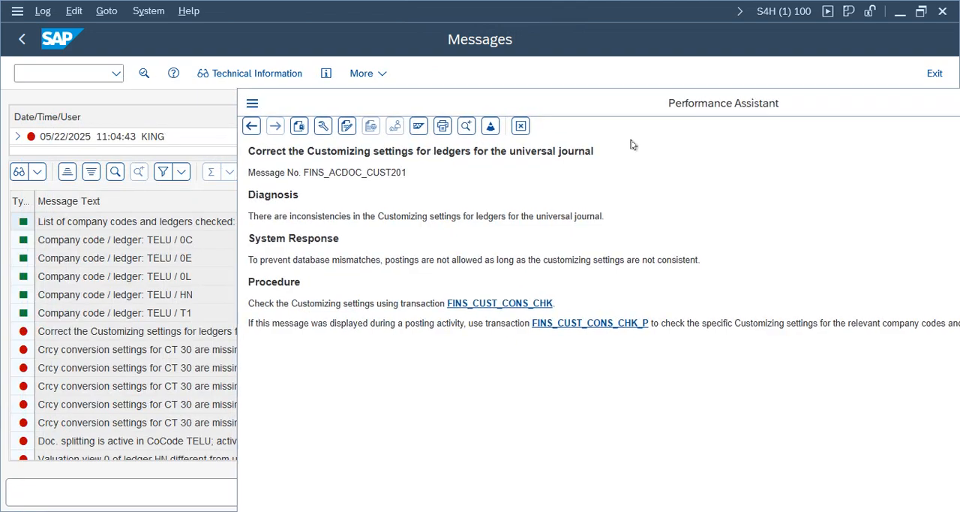
- Examine the consistency check log for the TELU ledgers 0C, 0E, 0L, HN and T1 and their currency conversion errors
{"action": "left_click", "coordinate": [108, 315]}
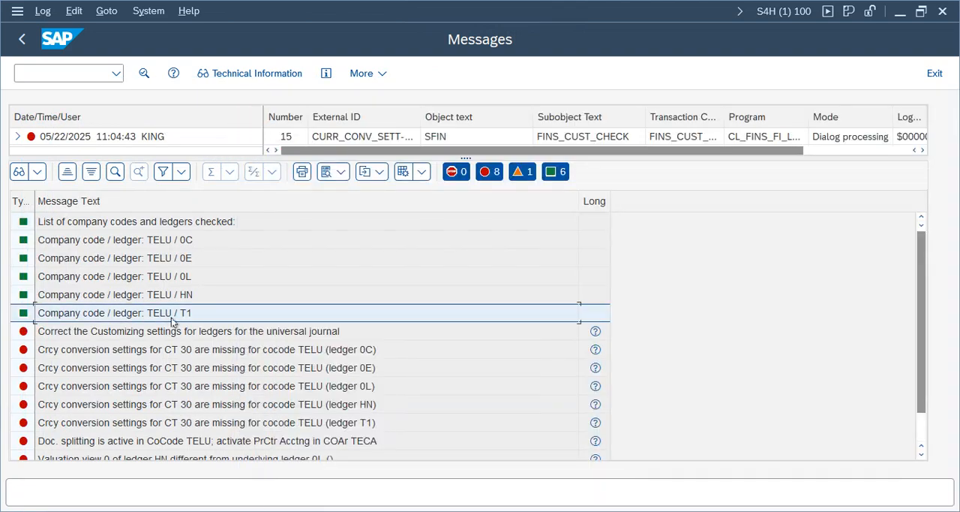
{"action": "left_click", "coordinate": [193, 279]}
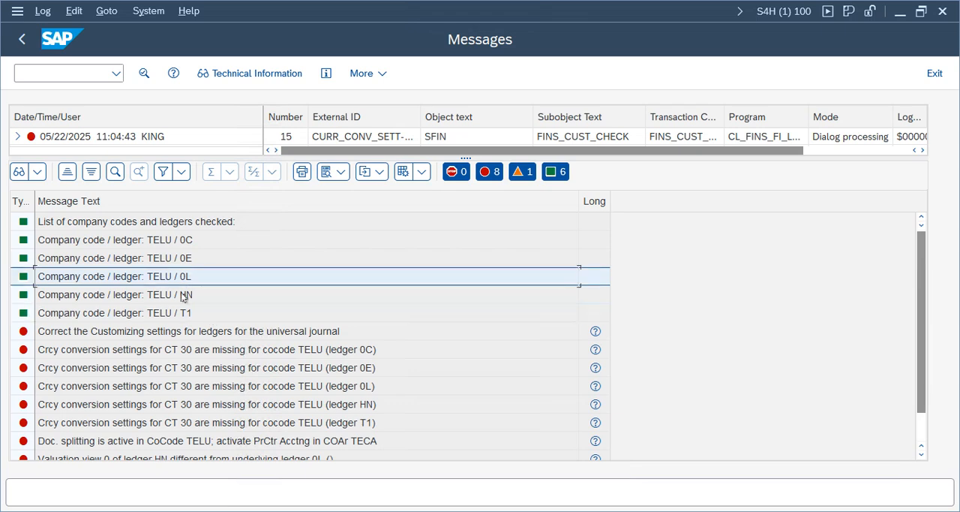
{"action": "left_click", "coordinate": [191, 317]}
{"action": "left_click", "coordinate": [191, 297]}
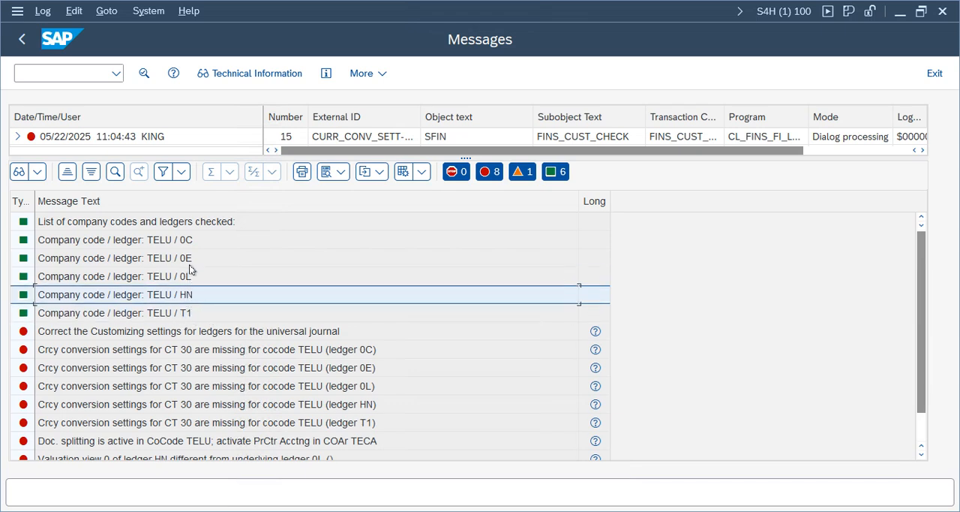
{"action": "left_click", "coordinate": [189, 240]}
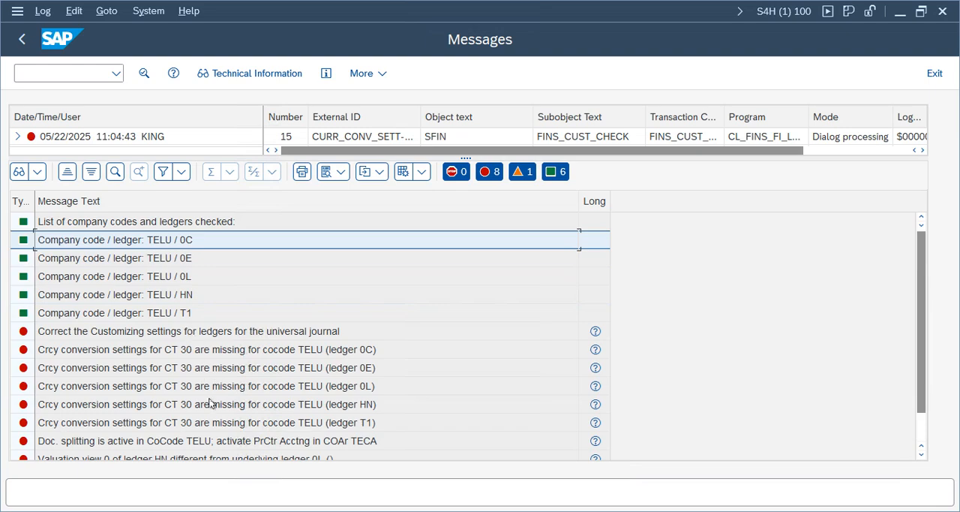
{"action": "left_click", "coordinate": [184, 407]}
{"action": "left_click", "coordinate": [199, 241]}
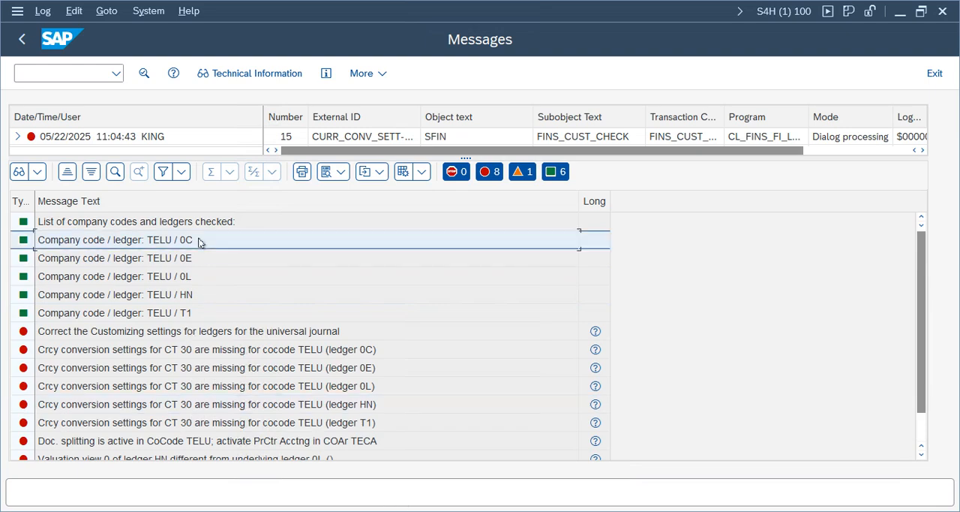
- Switch to the ledger settings session, open the company code settings for ledger 0C, and dismiss the consistency check messages
{"action": "mouse_move", "coordinate": [605, 486]}
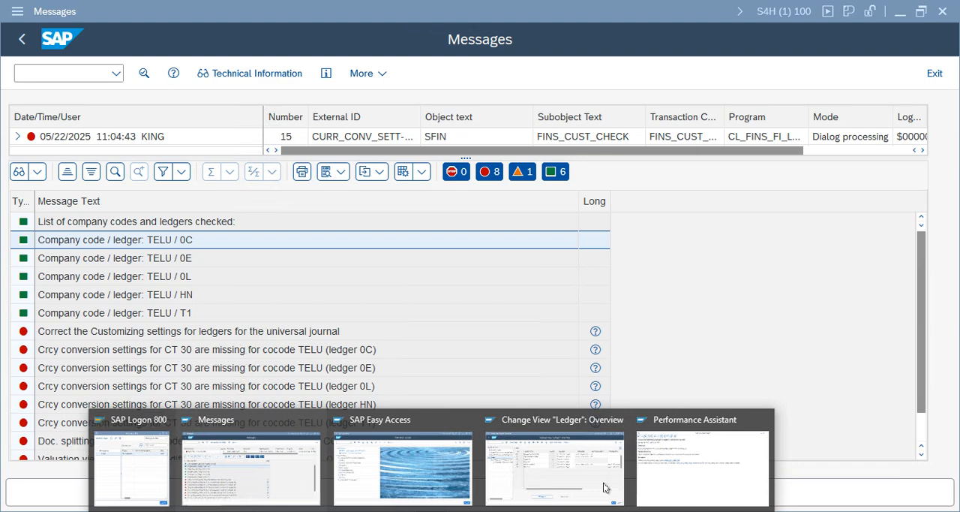
{"action": "left_click", "coordinate": [540, 471]}
{"action": "left_click", "coordinate": [201, 156]}
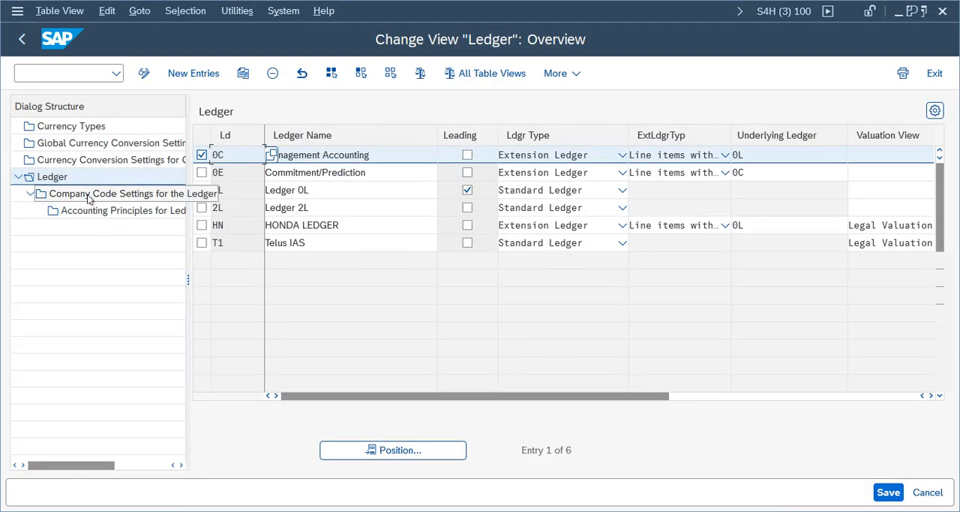
{"action": "double_click", "coordinate": [86, 194]}
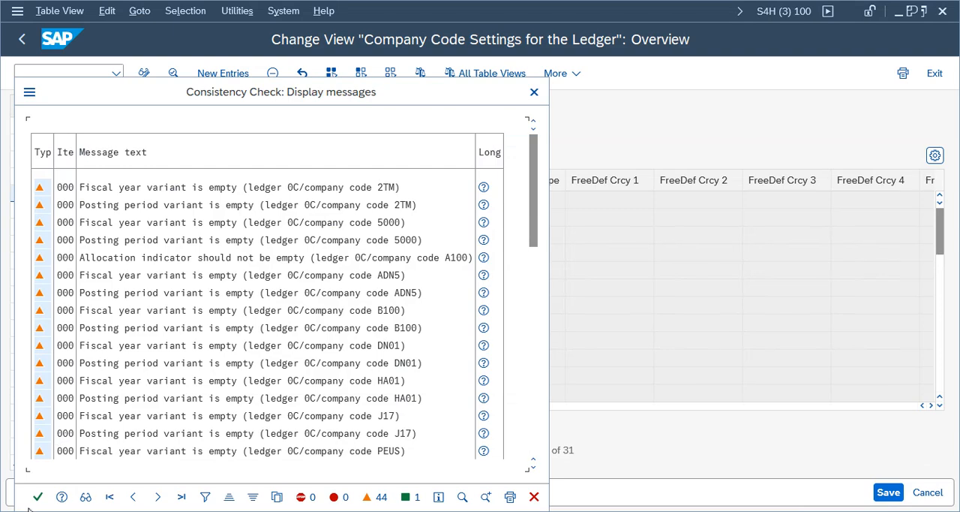
{"action": "left_click", "coordinate": [37, 497]}
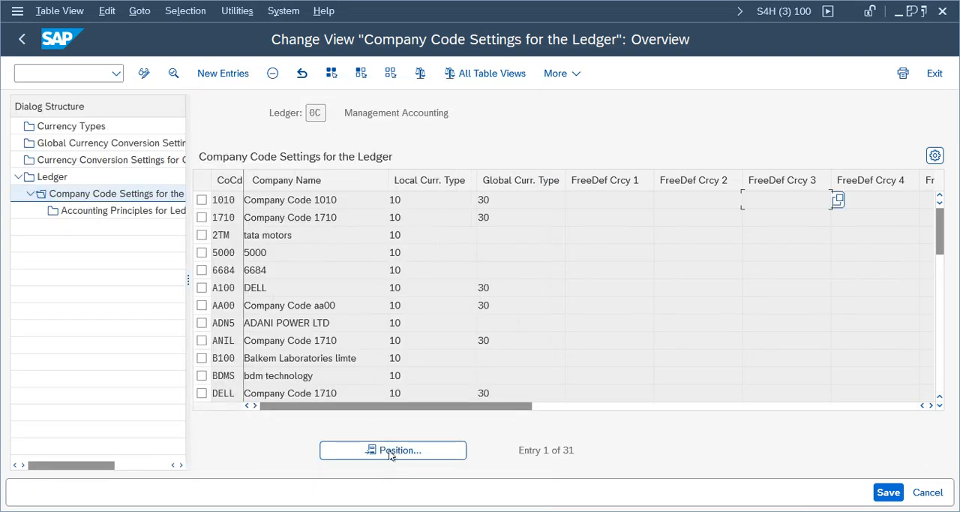
- Delete the TELU entry from ledger 0C's company code settings and return to the ledger overview
{"action": "left_click", "coordinate": [392, 450]}
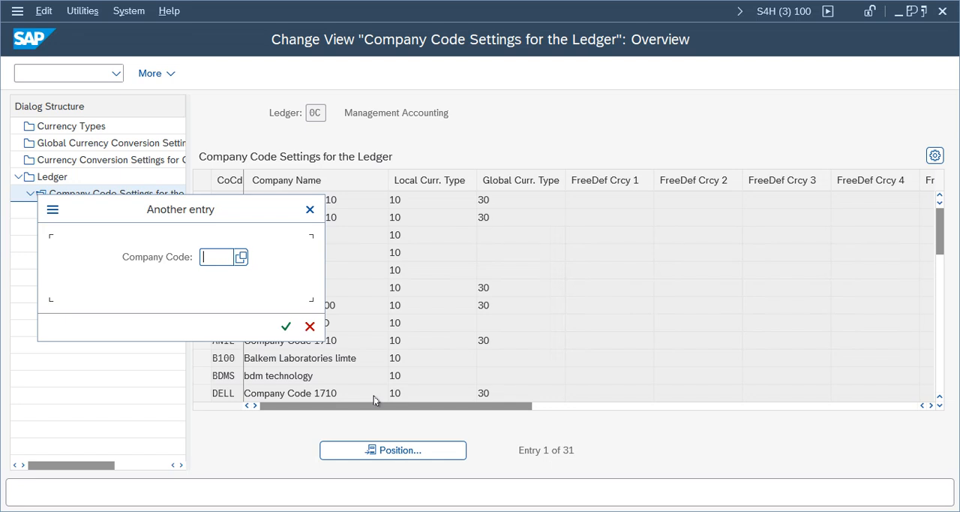
{"action": "type", "text": "tele"}
{"action": "key", "text": "Return"}
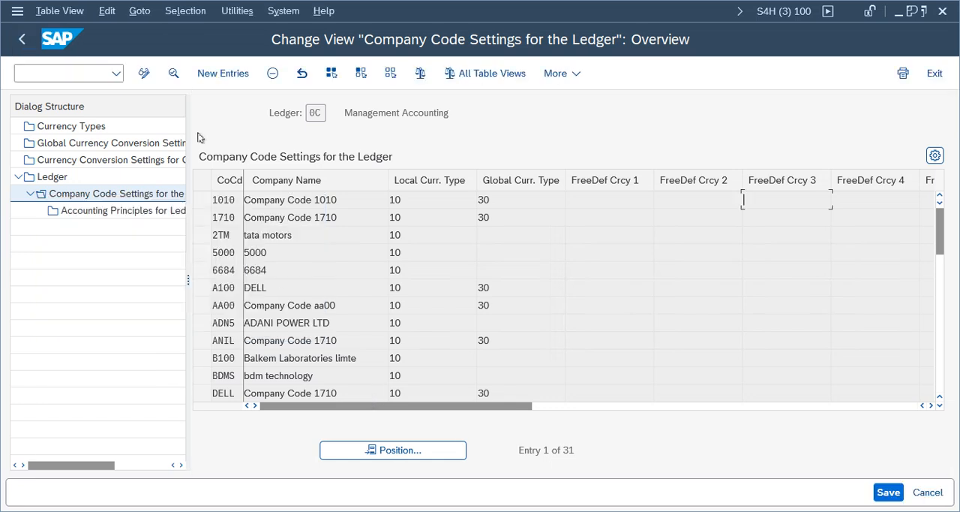
{"action": "left_click", "coordinate": [273, 74]}
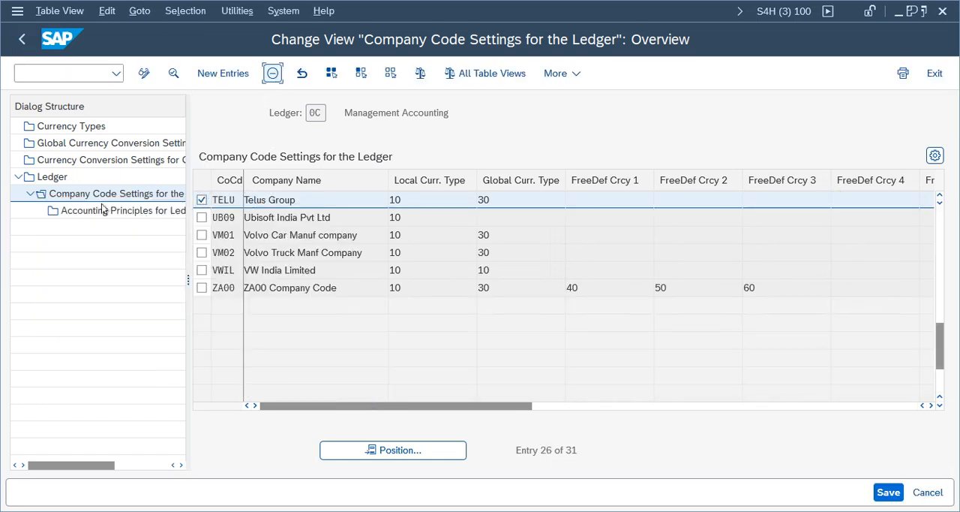
{"action": "left_click", "coordinate": [22, 39]}
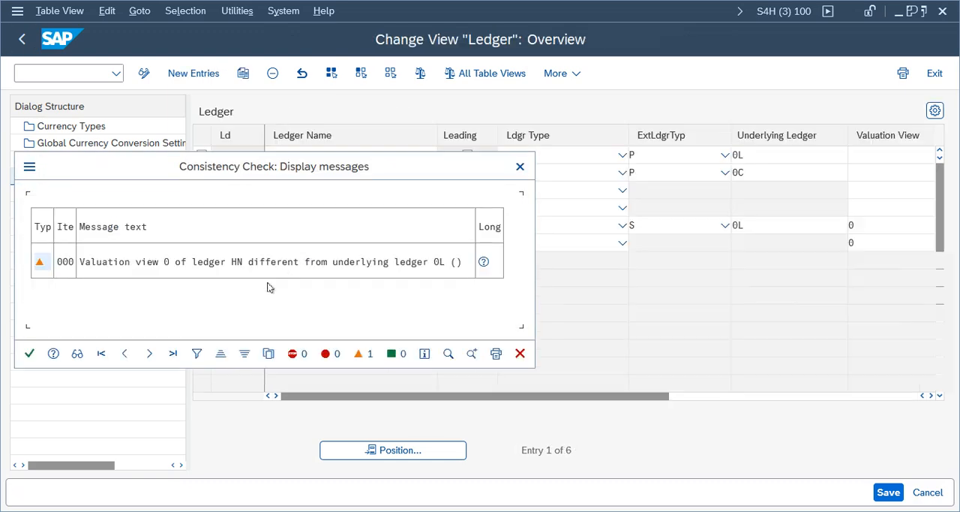
{"action": "left_click", "coordinate": [29, 354]}
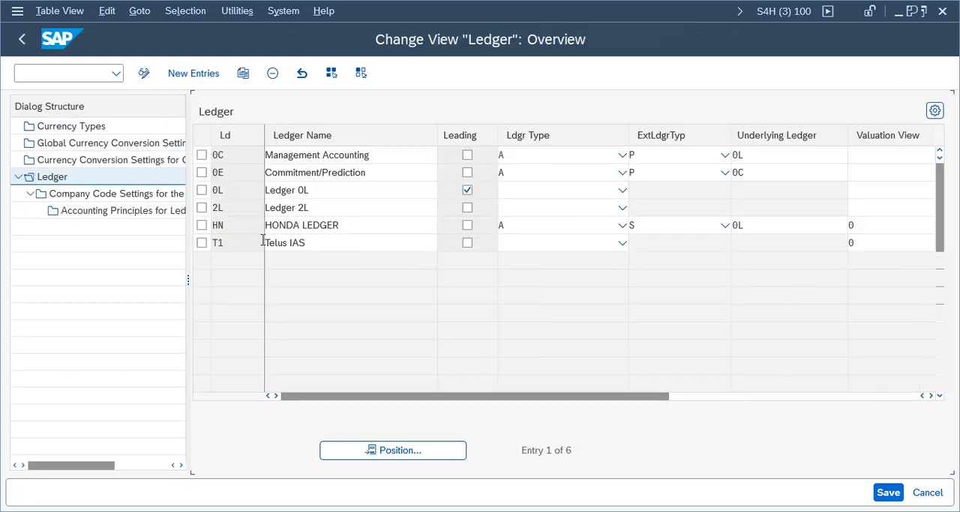
- Look for TELU in ledger 0E's company code settings, then return to the ledger overview
{"action": "left_click", "coordinate": [202, 173]}
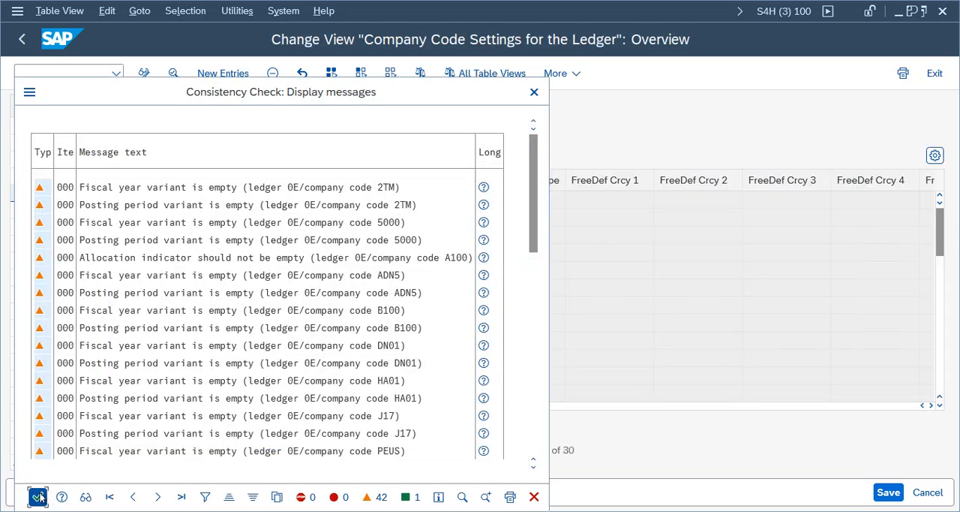
{"action": "left_click", "coordinate": [38, 497]}
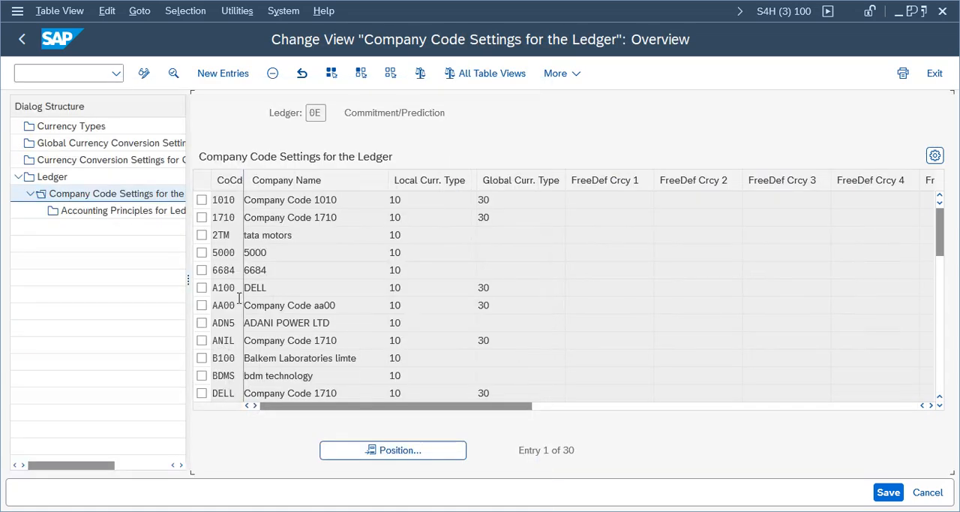
{"action": "left_click", "coordinate": [415, 453]}
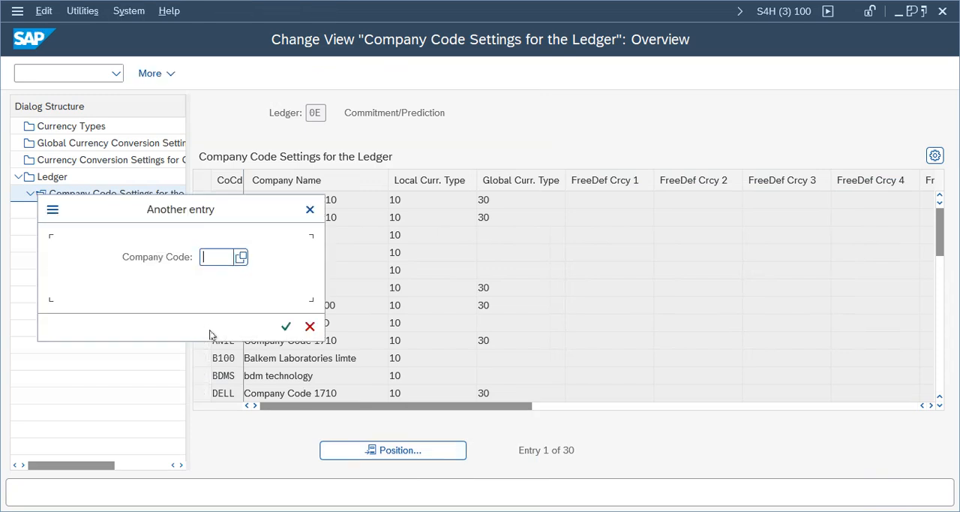
{"action": "type", "text": "tela"}
{"action": "key", "text": "Return"}
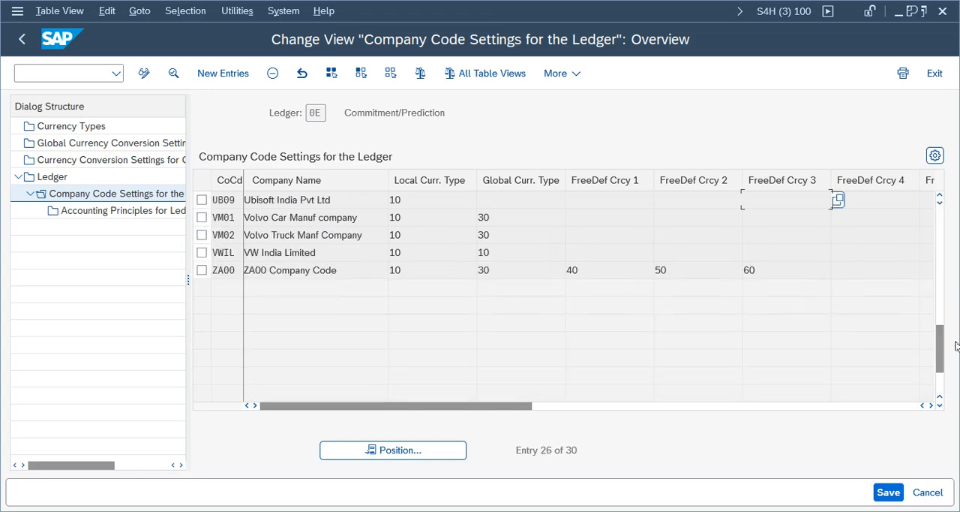
{"action": "left_click_drag", "start_coordinate": [942, 347], "coordinate": [947, 234]}
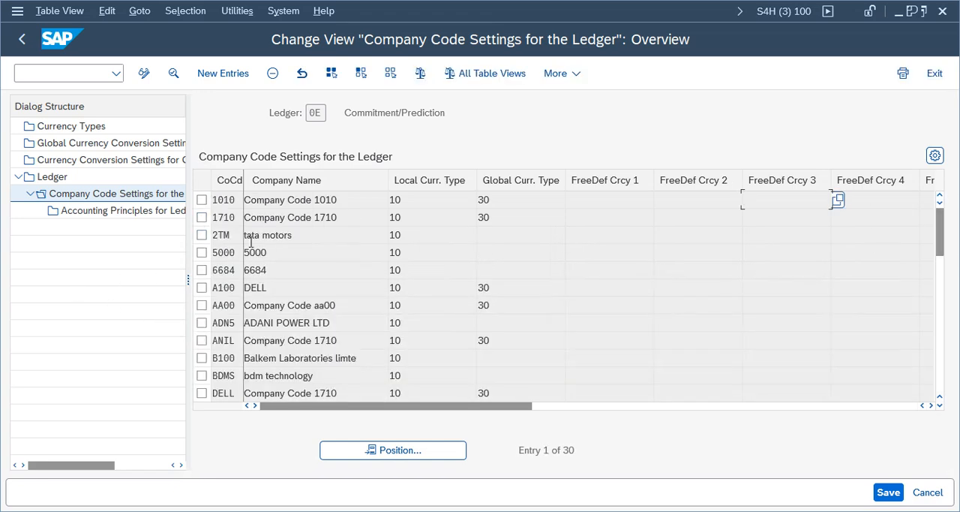
{"action": "left_click", "coordinate": [941, 278]}
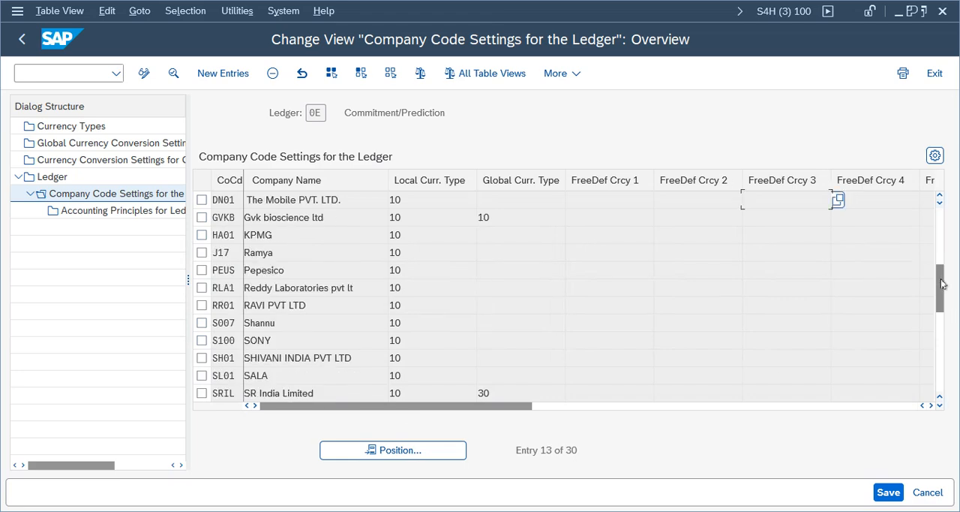
{"action": "left_click", "coordinate": [376, 452]}
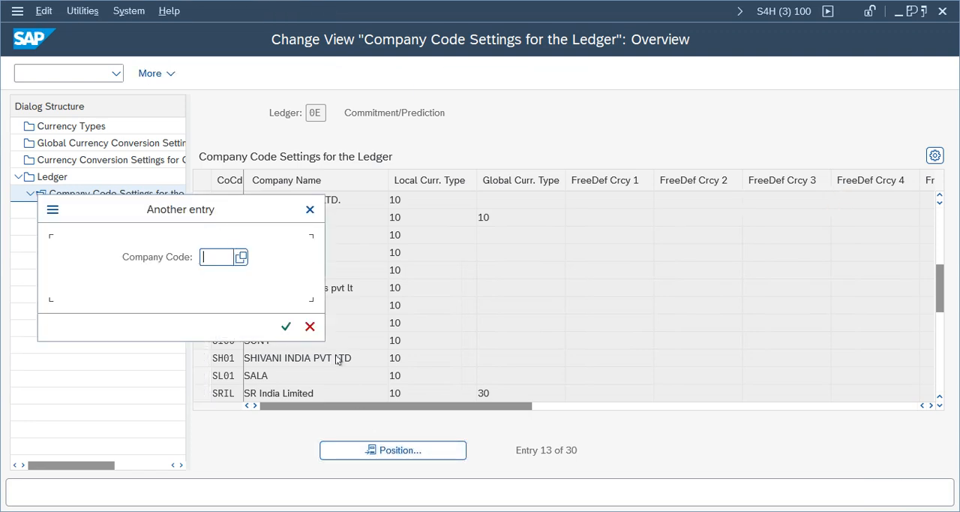
{"action": "type", "text": "ub09"}
{"action": "key", "text": "Return"}
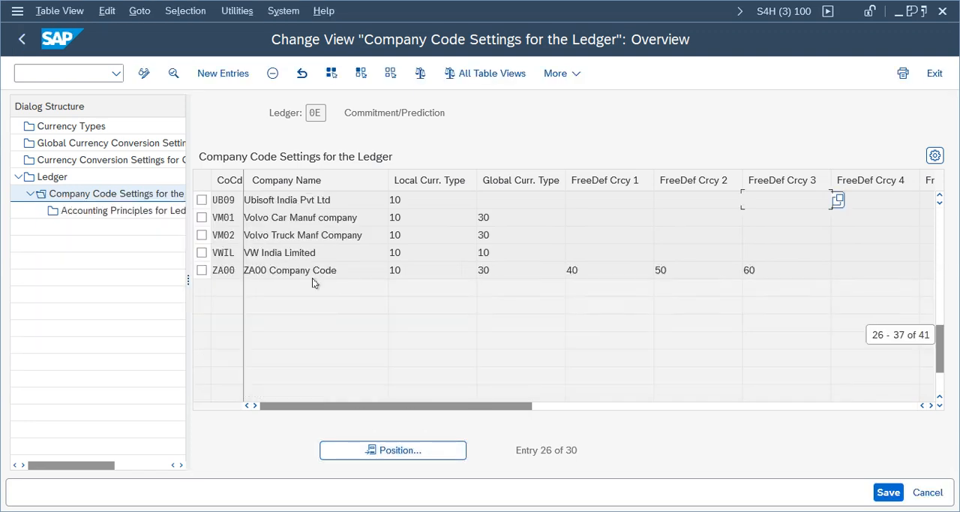
{"action": "left_click", "coordinate": [21, 39]}
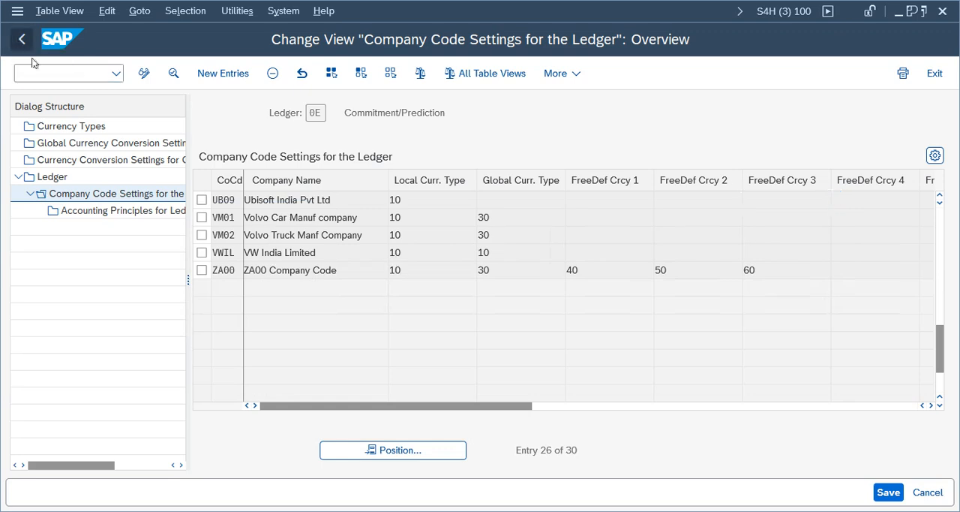
{"action": "left_click", "coordinate": [30, 353]}
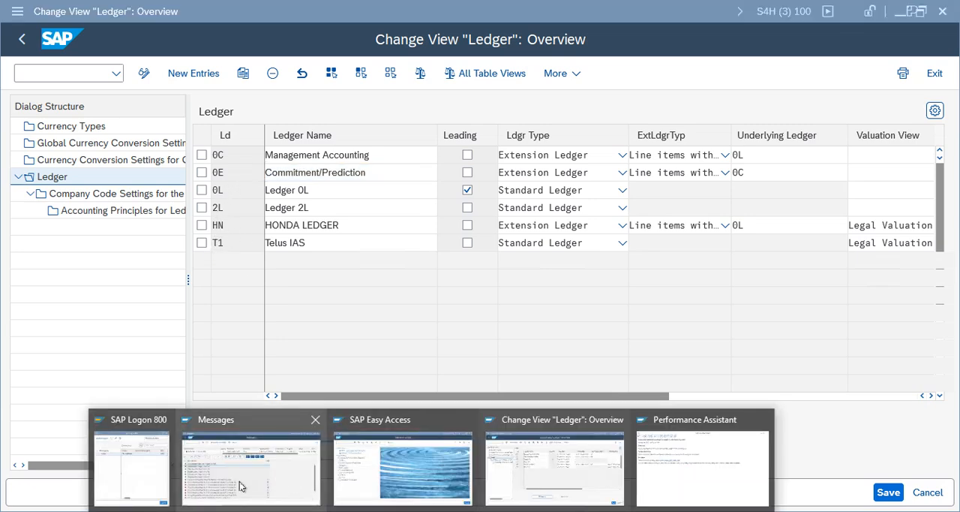
- Recheck the ledgers named in the message log, then open the company code settings for ledger HN
{"action": "left_click", "coordinate": [254, 473]}
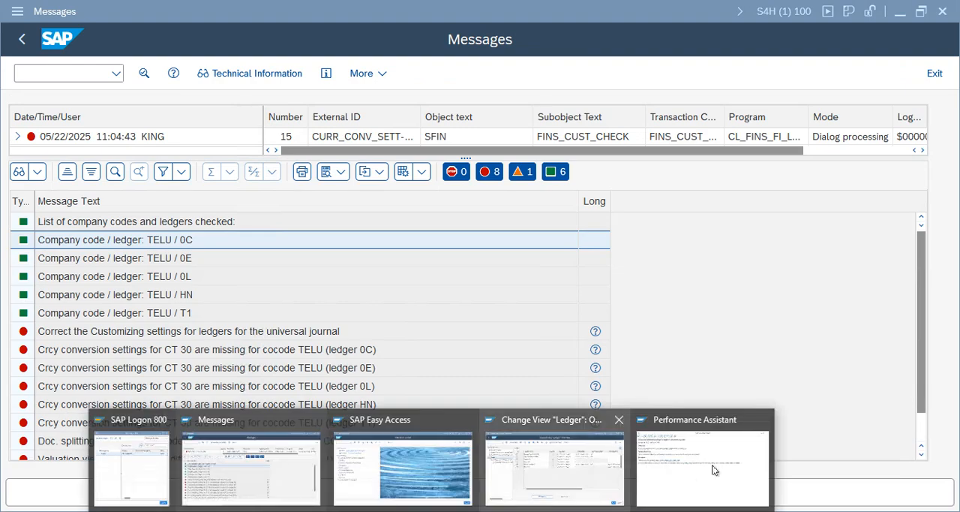
{"action": "left_click", "coordinate": [533, 473]}
{"action": "left_click", "coordinate": [202, 225]}
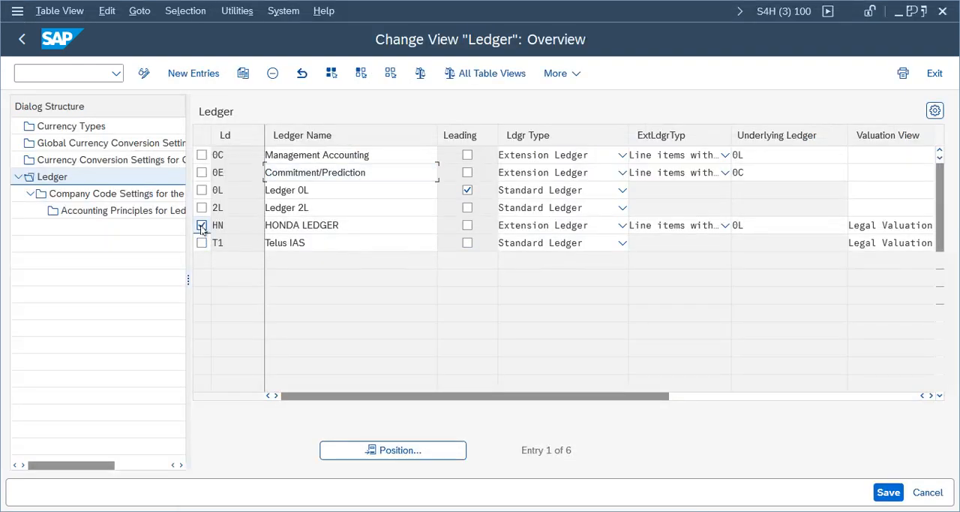
{"action": "double_click", "coordinate": [75, 195]}
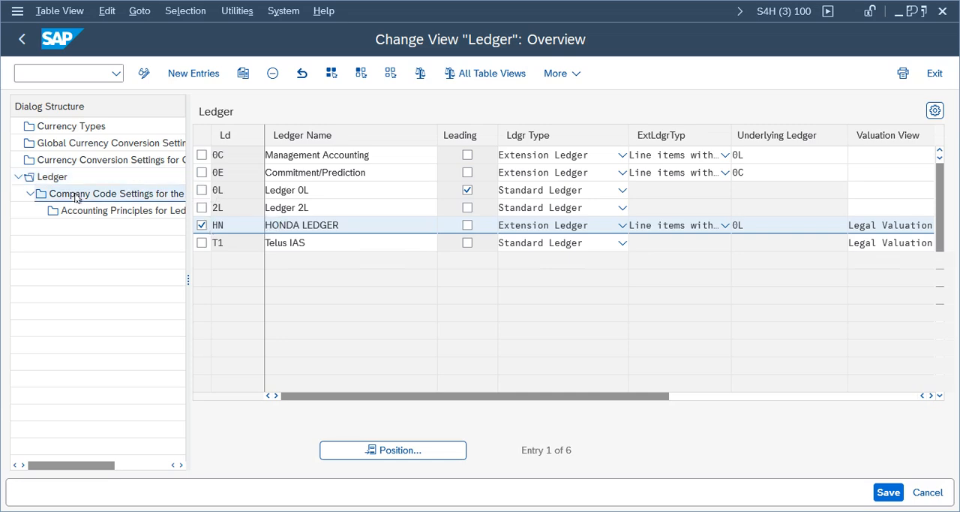
{"action": "left_click", "coordinate": [29, 462]}
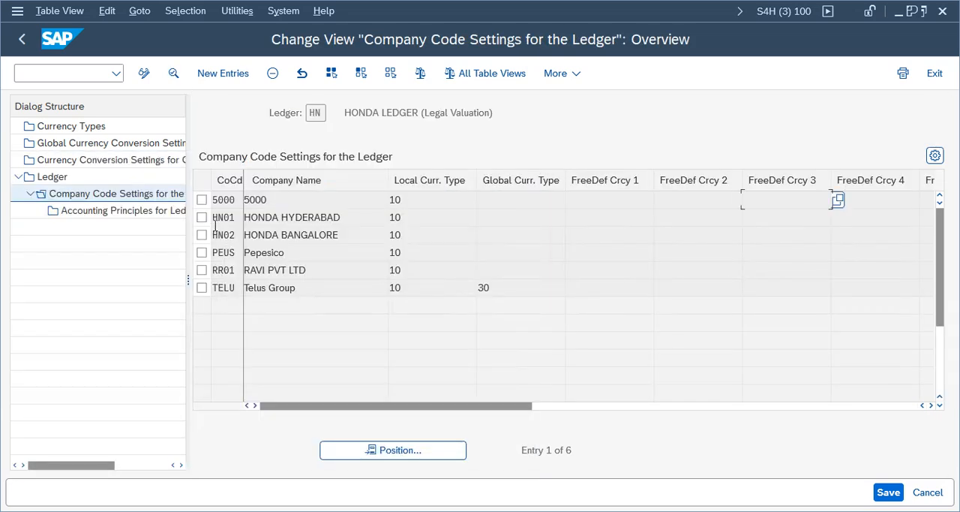
- Delete TELU from ledger HN's company code settings and save the change to the Telus Group customizing request
{"action": "left_click", "coordinate": [202, 287]}
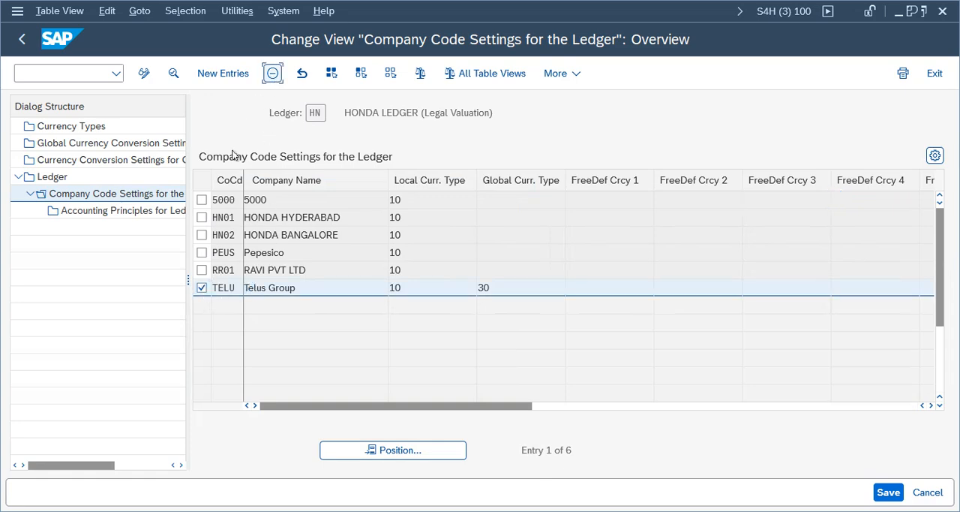
{"action": "left_click", "coordinate": [273, 73]}
{"action": "left_click", "coordinate": [888, 492]}
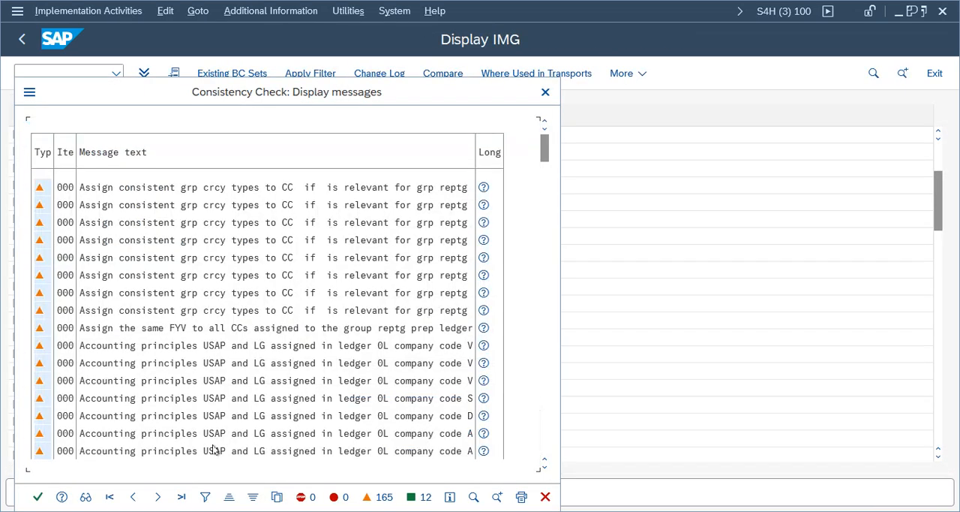
{"action": "left_click", "coordinate": [38, 497]}
{"action": "left_click", "coordinate": [372, 303]}
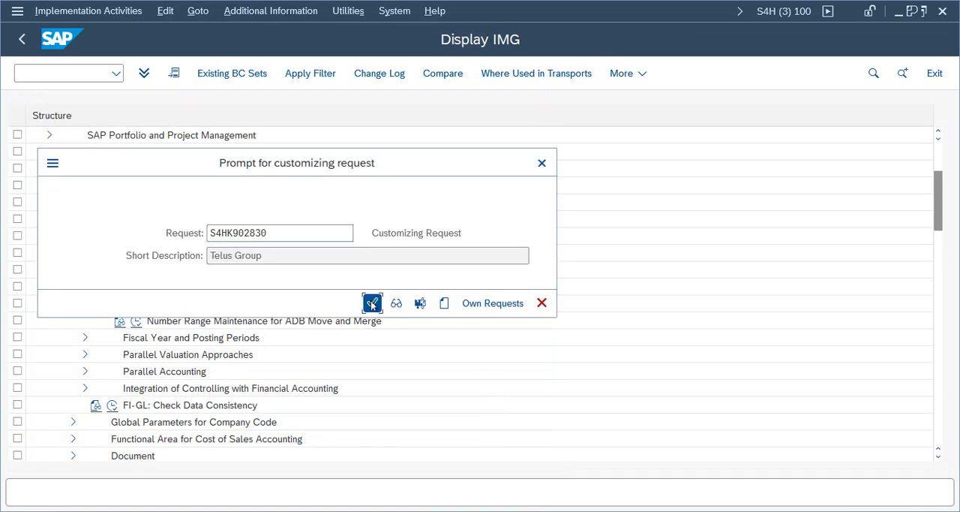
- Switch back to the consistency check log and examine the TELU document splitting and ledger HN valuation view errors
{"action": "key", "text": "alt+Tab"}
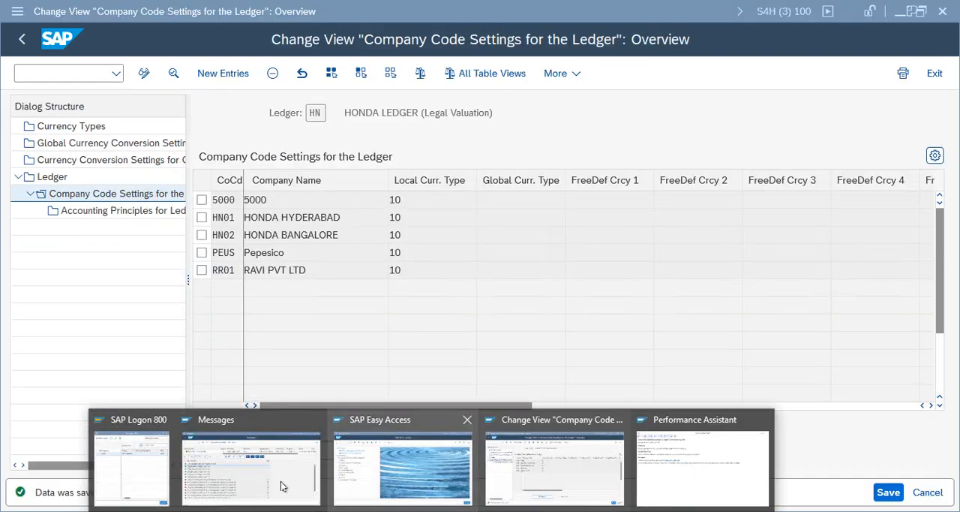
{"action": "left_click", "coordinate": [281, 484]}
{"action": "left_click", "coordinate": [195, 386]}
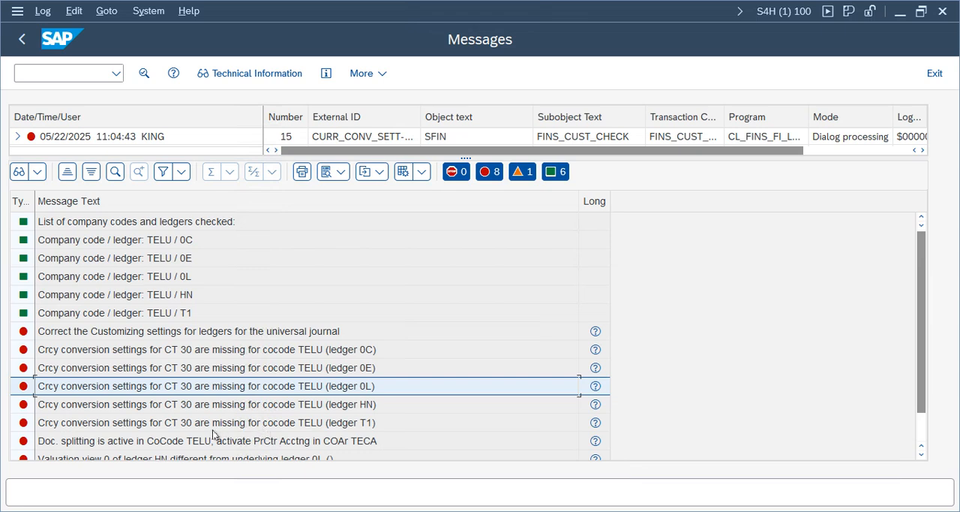
{"action": "left_click", "coordinate": [170, 443]}
{"action": "key", "text": "Down"}
{"action": "key", "text": "Down"}
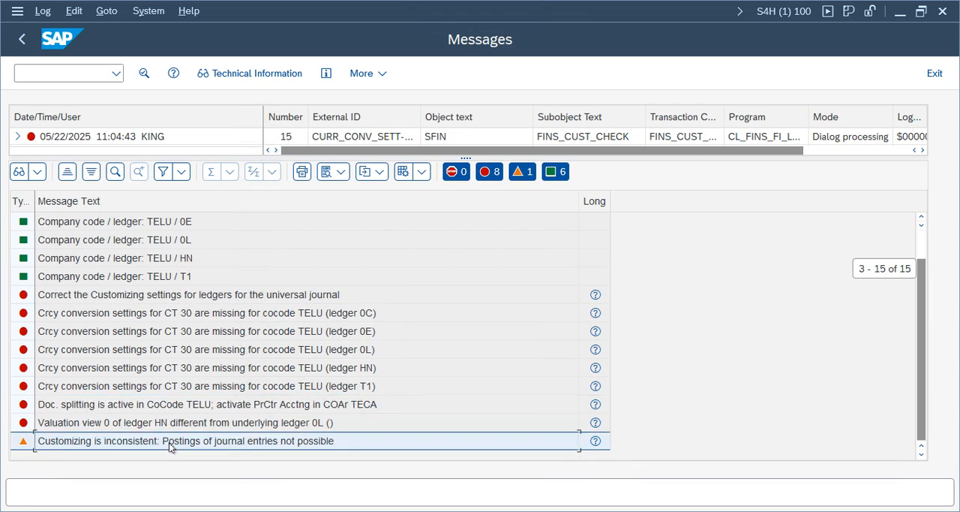
{"action": "left_click", "coordinate": [148, 409]}
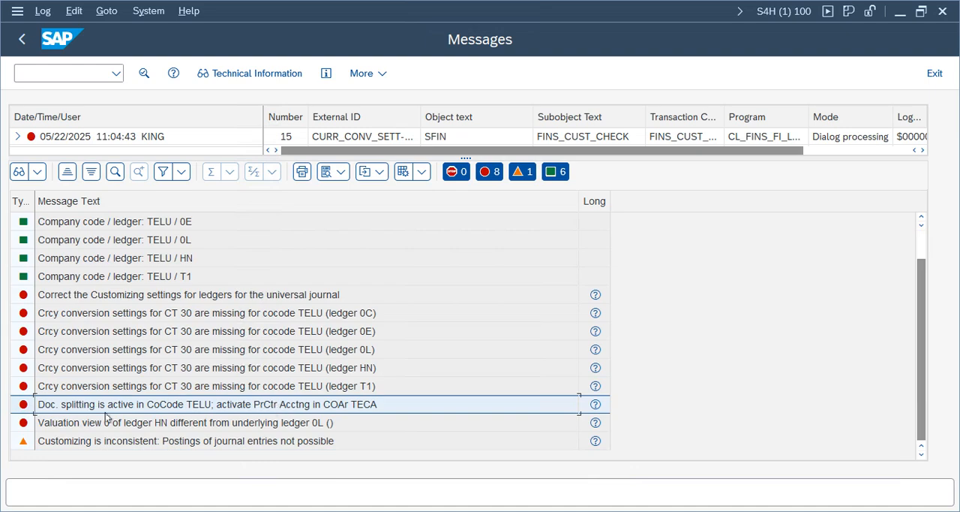
{"action": "left_click", "coordinate": [166, 422]}
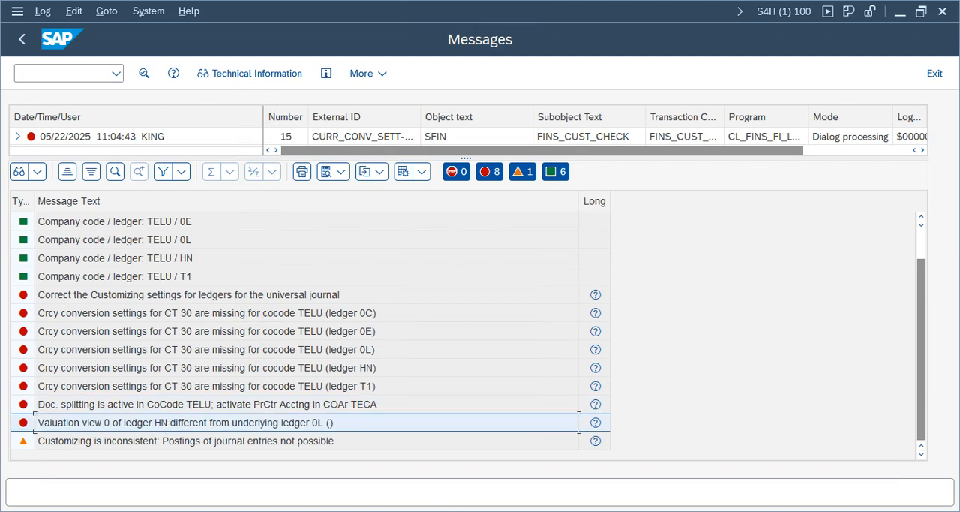
- Examine the log's missing CT 30 currency conversion errors for TELU in ledgers 0C, 0L and T1
{"action": "left_click", "coordinate": [433, 510]}
{"action": "left_click", "coordinate": [291, 451]}
{"action": "left_click", "coordinate": [127, 316]}
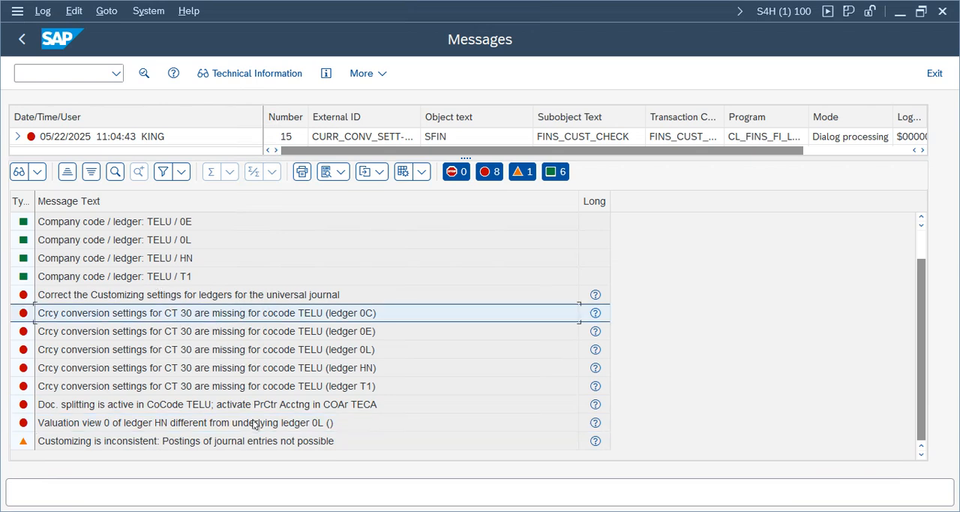
{"action": "left_click", "coordinate": [257, 389]}
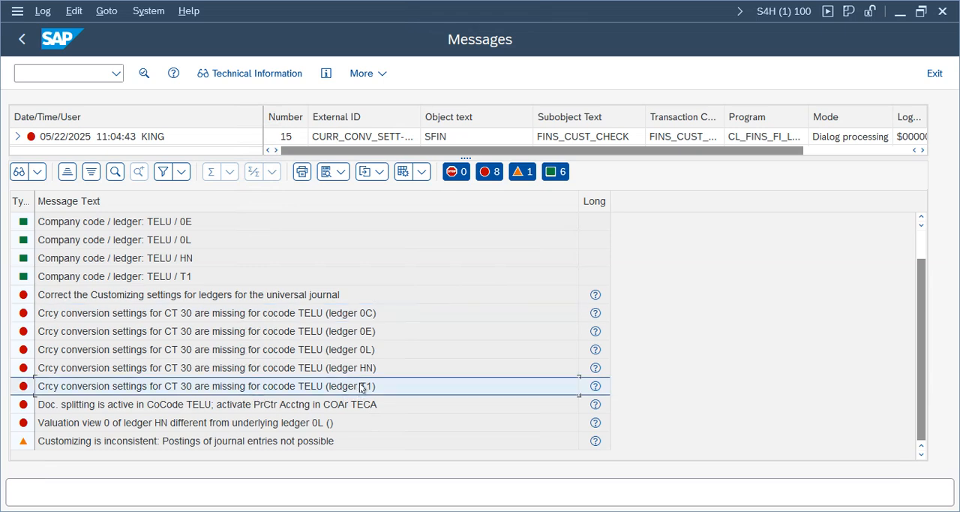
{"action": "left_click", "coordinate": [360, 351]}
{"action": "left_click", "coordinate": [363, 392]}
{"action": "left_click", "coordinate": [422, 511]}
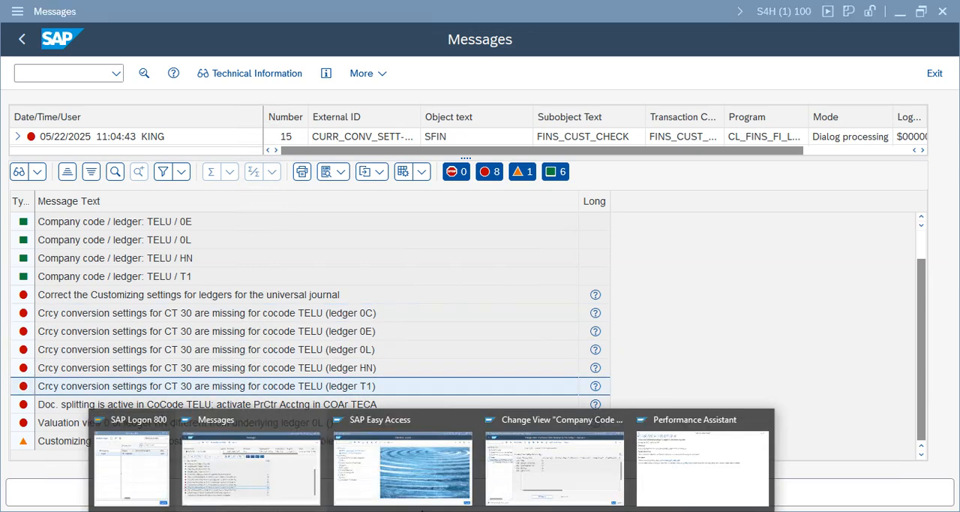
{"action": "left_click", "coordinate": [262, 472]}
{"action": "mouse_move", "coordinate": [432, 510]}
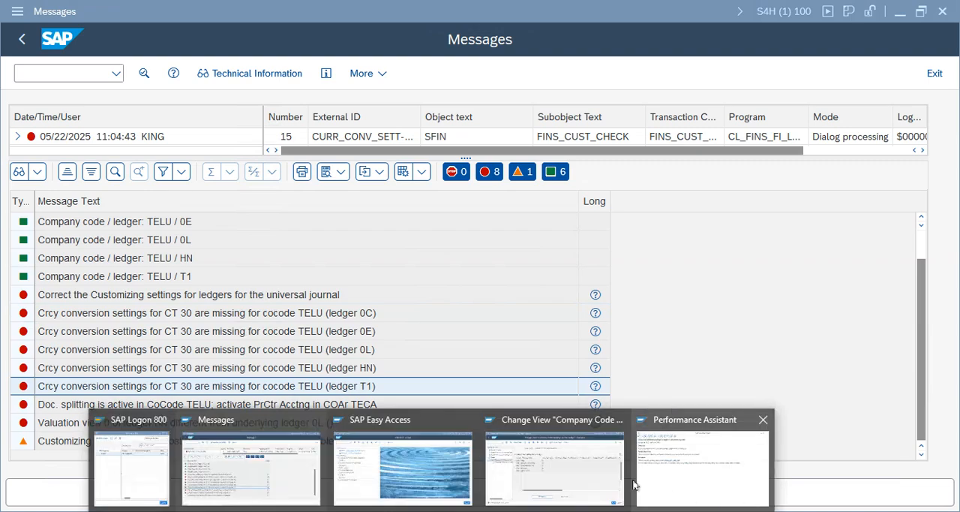
- Switch back to the ledger customizing, open Currency Conversion Settings for Company Codes and dismiss the consistency check messages
{"action": "left_click", "coordinate": [534, 443]}
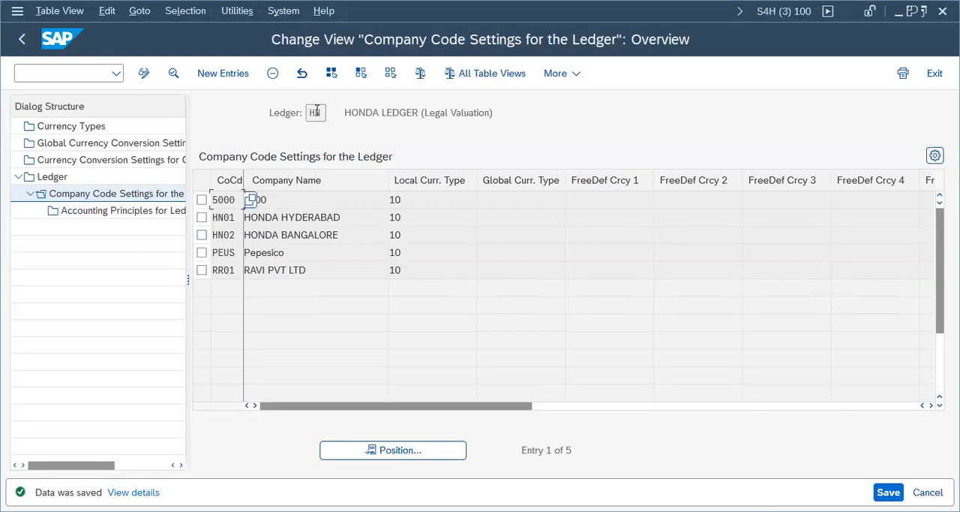
{"action": "left_click", "coordinate": [123, 165]}
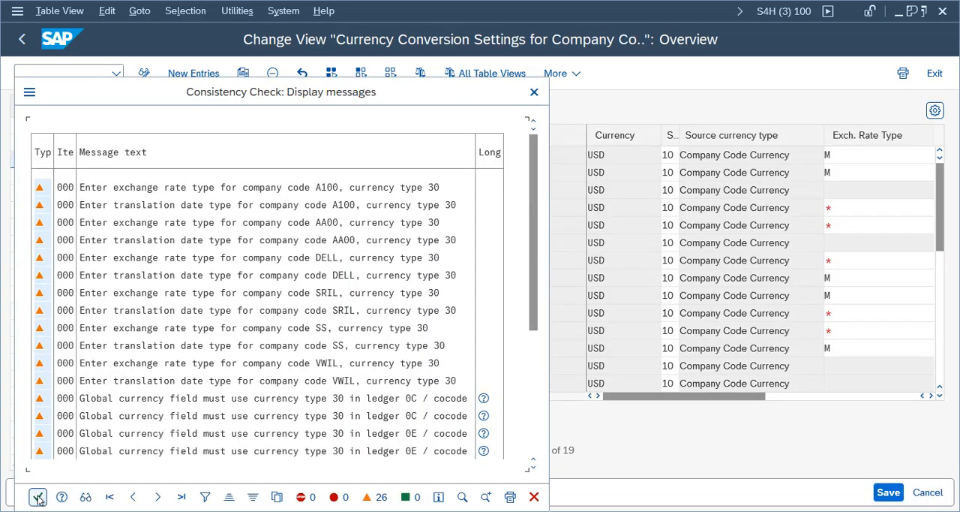
{"action": "left_click", "coordinate": [38, 496]}
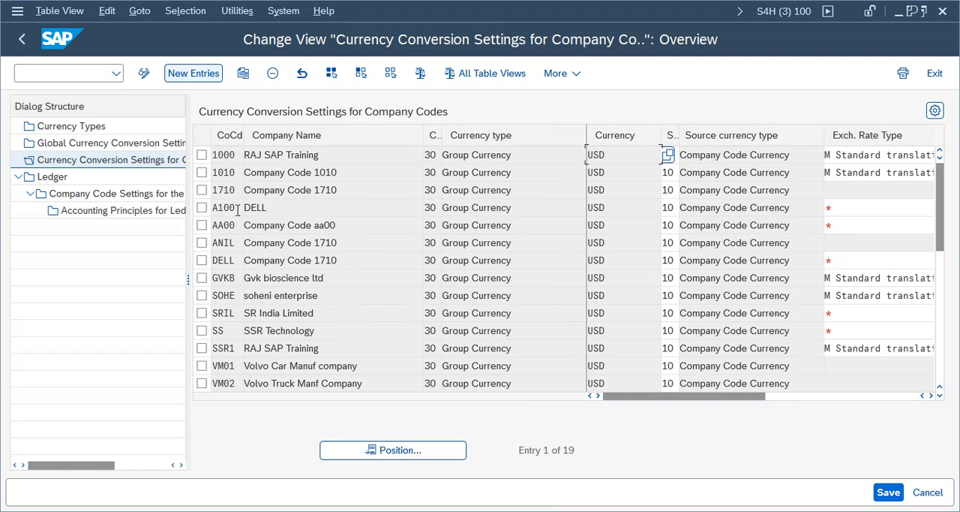
{"action": "left_click", "coordinate": [463, 194]}
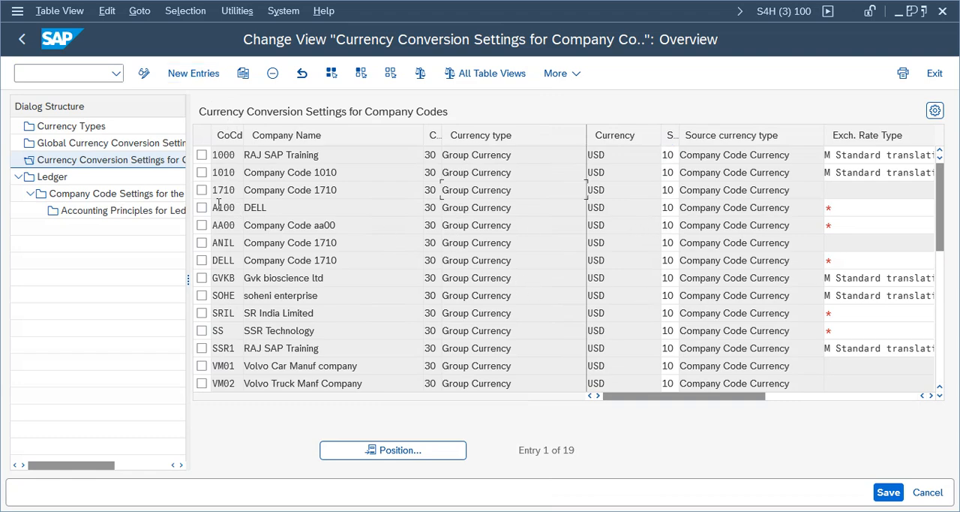
{"action": "left_click", "coordinate": [201, 314]}
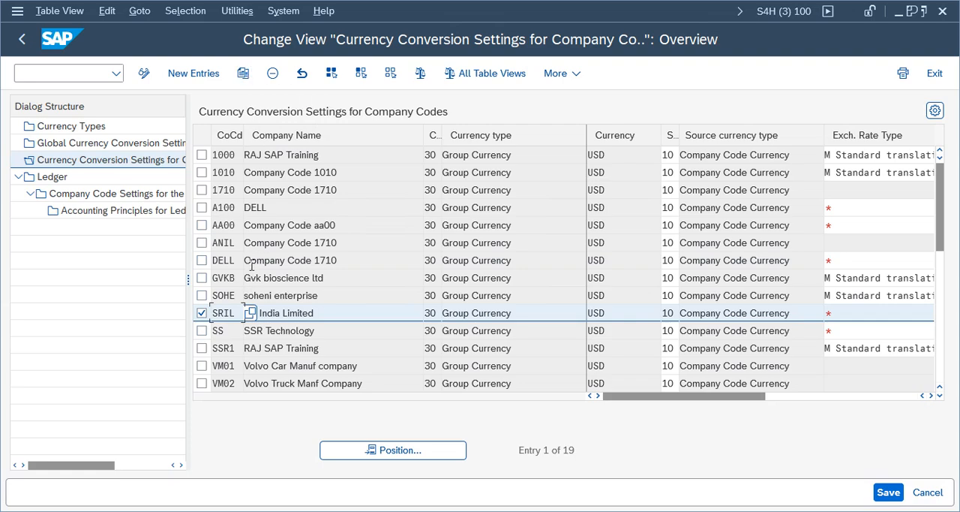
{"action": "left_click", "coordinate": [201, 313]}
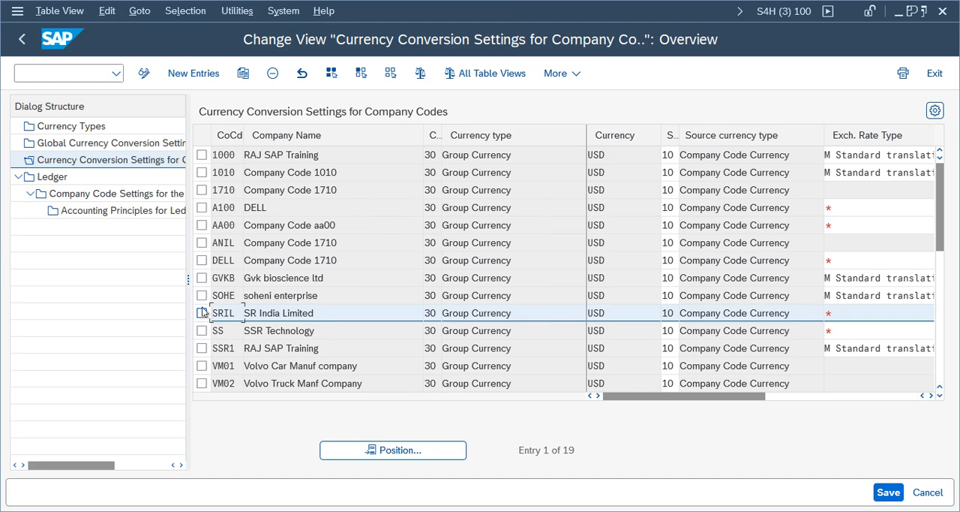
- Copy company code 1010's group currency conversion entry to TELU, save it and accept the consistency check messages
{"action": "left_click", "coordinate": [202, 172]}
{"action": "left_click", "coordinate": [243, 73]}
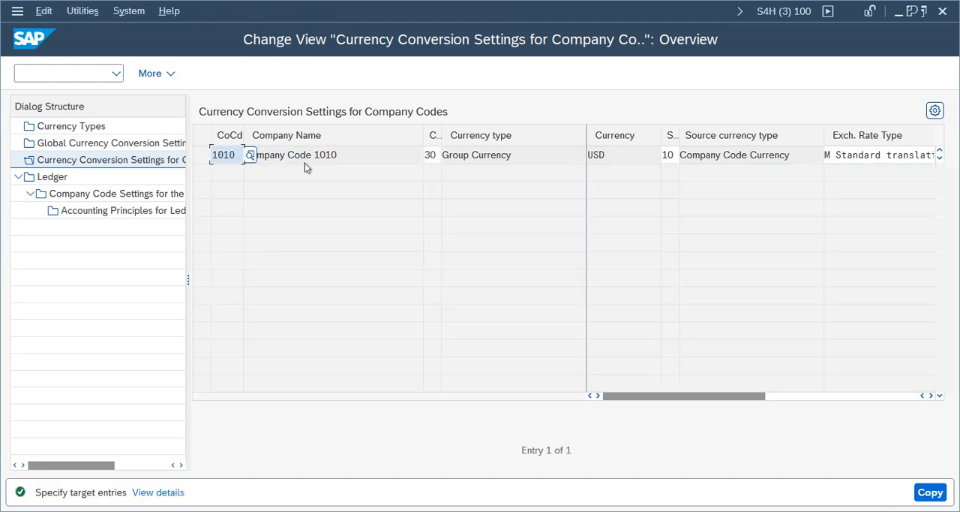
{"action": "key", "text": "BackSpace"}
{"action": "key", "text": "BackSpace"}
{"action": "key", "text": "BackSpace"}
{"action": "key", "text": "BackSpace"}
{"action": "type", "text": "telu"}
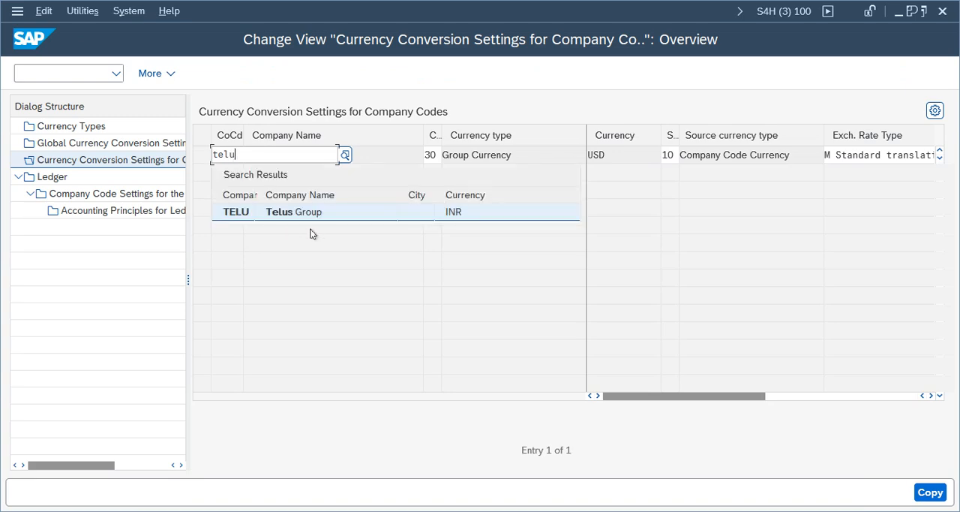
{"action": "left_click", "coordinate": [302, 219]}
{"action": "left_click_drag", "start_coordinate": [540, 153], "coordinate": [402, 161]}
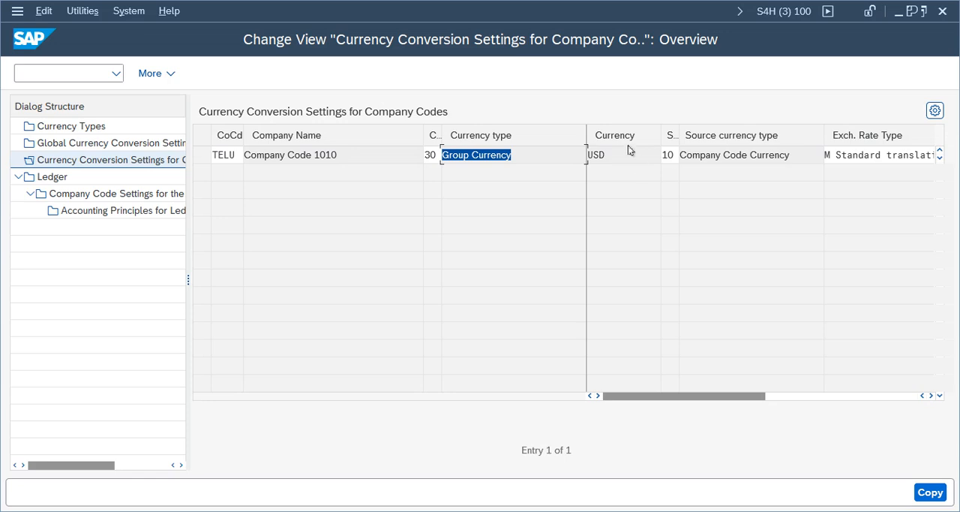
{"action": "left_click_drag", "start_coordinate": [742, 398], "coordinate": [437, 309]}
{"action": "left_click", "coordinate": [931, 494]}
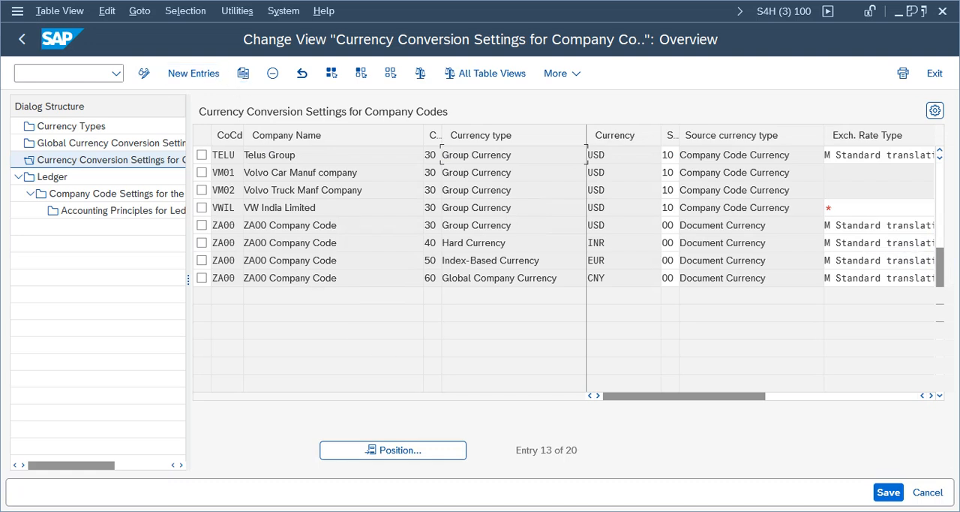
{"action": "left_click", "coordinate": [880, 492]}
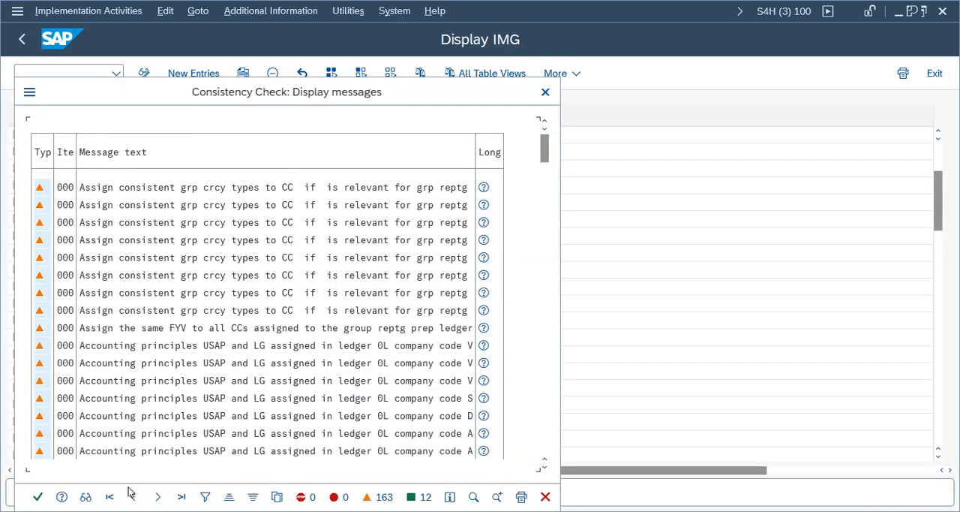
{"action": "left_click", "coordinate": [37, 496]}
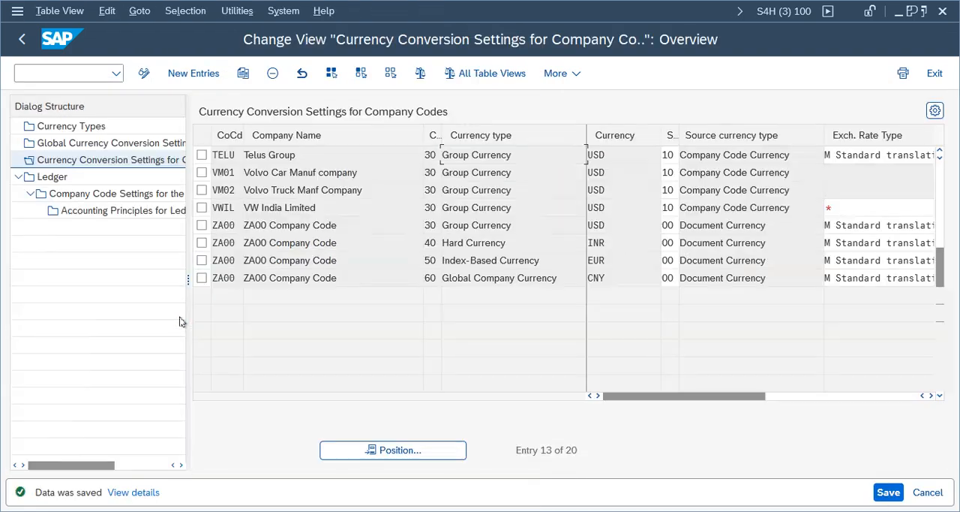
- Review the ledger overview and leave it, then close the old check log and message help to return to the TELU document
{"action": "double_click", "coordinate": [52, 176]}
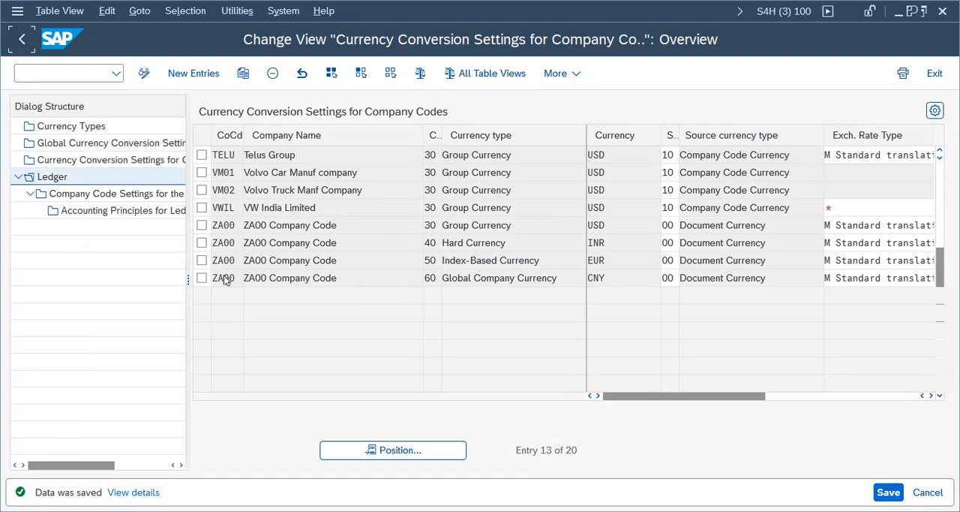
{"action": "left_click", "coordinate": [29, 354]}
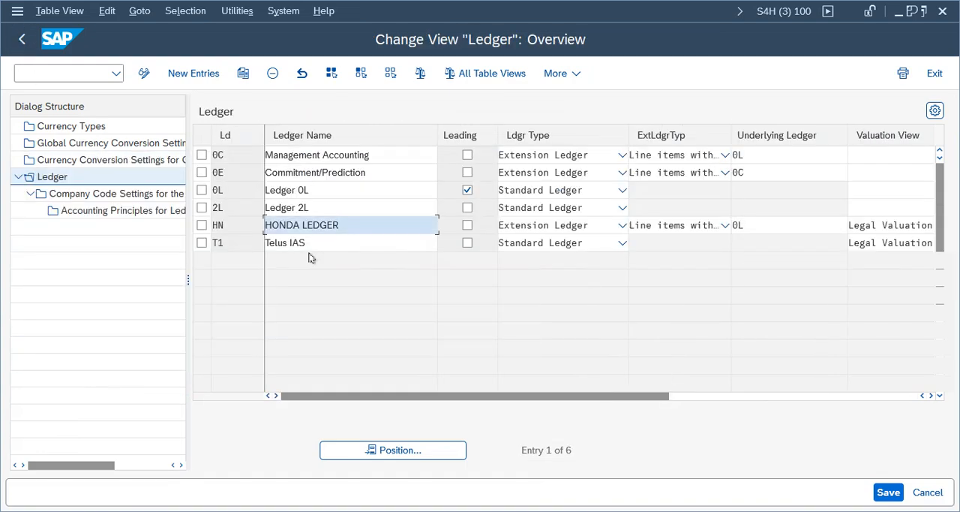
{"action": "left_click", "coordinate": [21, 39]}
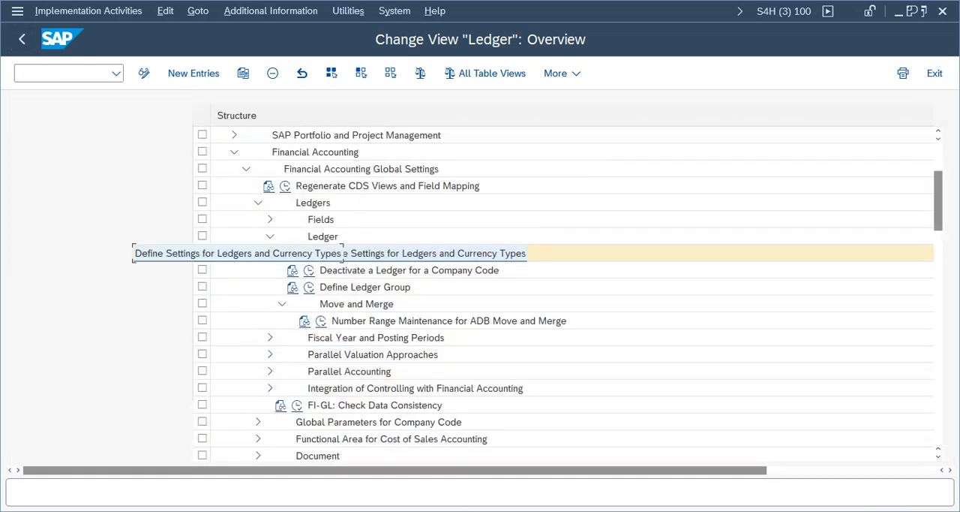
{"action": "left_click", "coordinate": [253, 473]}
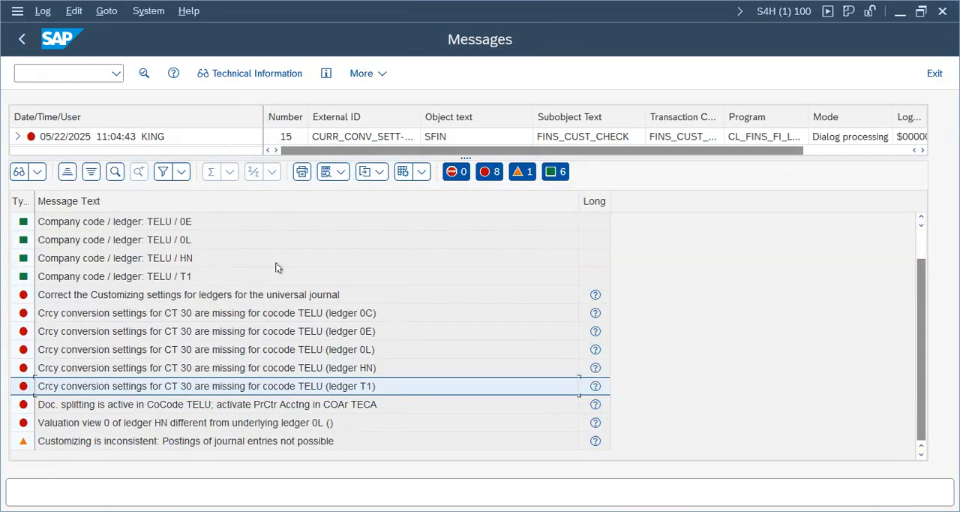
{"action": "left_click", "coordinate": [934, 72]}
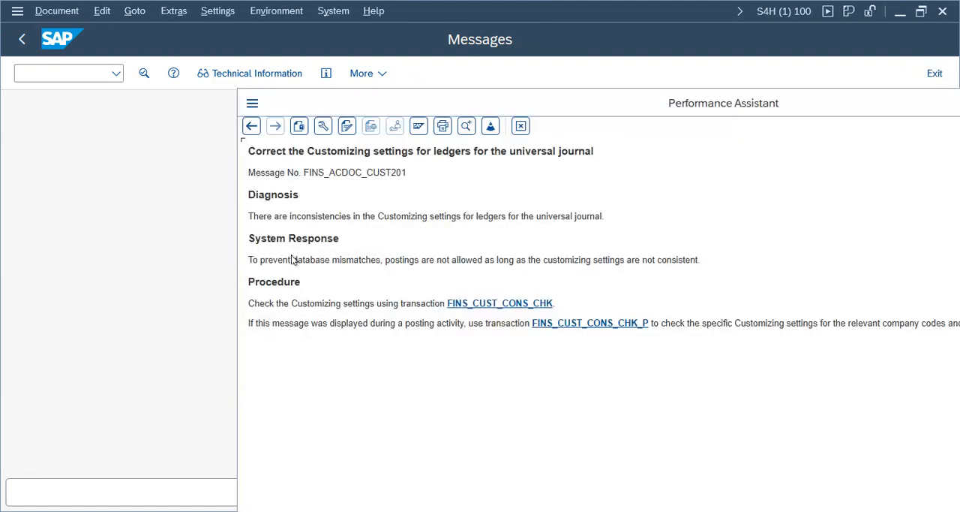
{"action": "left_click", "coordinate": [520, 126]}
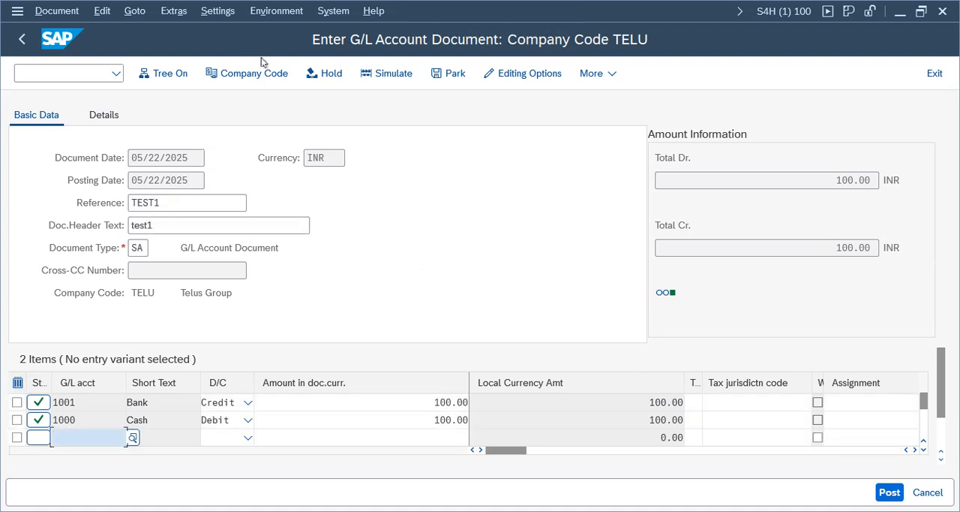
- Simulate the TELU G/L document, open the error's long text and run the FINS_CUST_CONS_CHK_P consistency check
{"action": "left_click", "coordinate": [389, 73]}
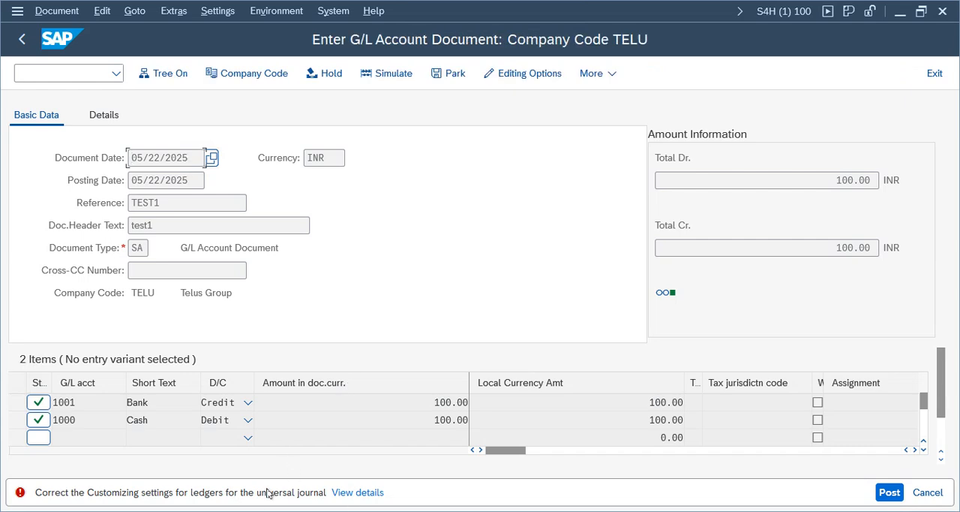
{"action": "left_click", "coordinate": [358, 492]}
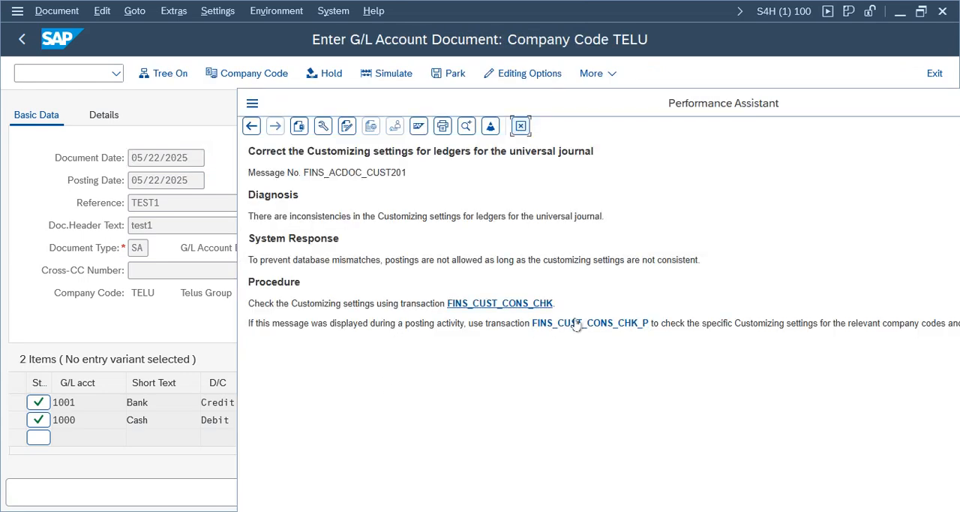
{"action": "left_click", "coordinate": [601, 323]}
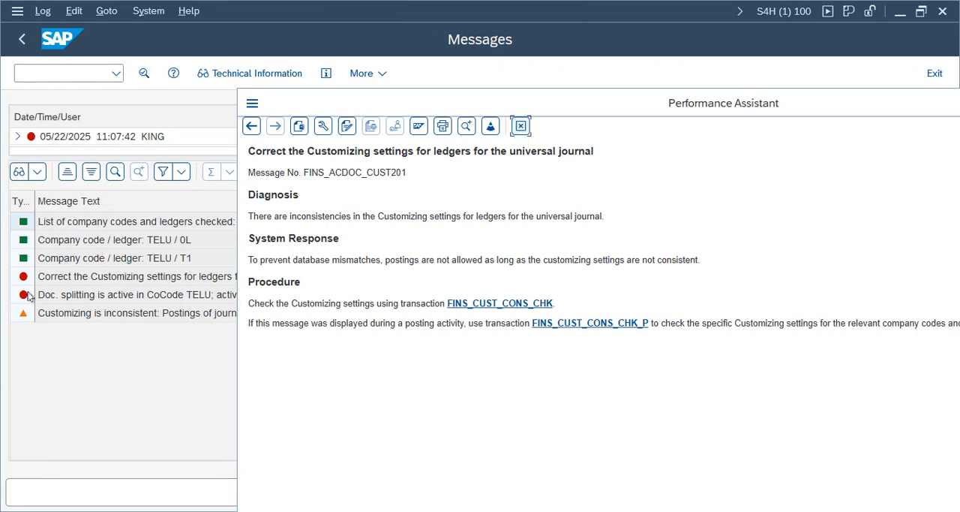
- Examine the new check log's entries for ledgers 0L and T1 and the document splitting error for controlling area TECA
{"action": "left_click", "coordinate": [115, 292]}
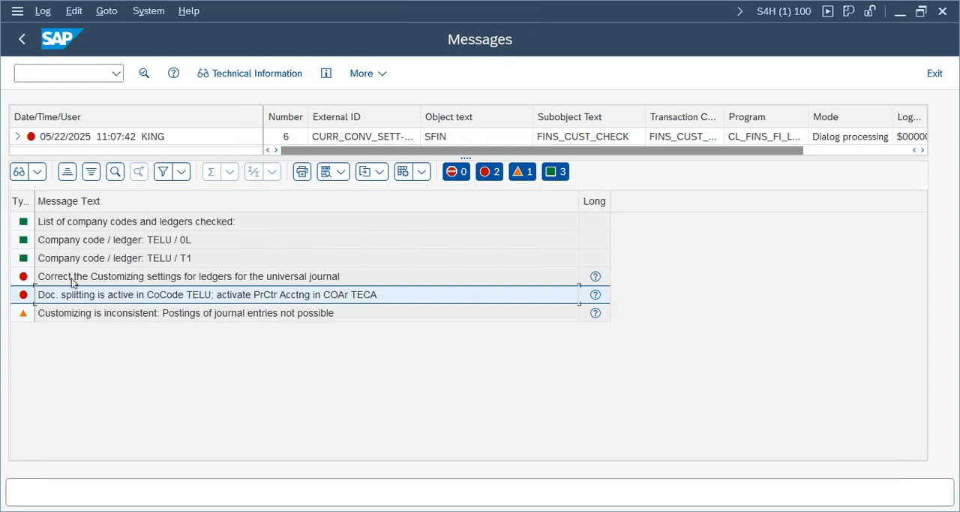
{"action": "left_click", "coordinate": [192, 241]}
{"action": "left_click", "coordinate": [189, 260]}
{"action": "left_click", "coordinate": [189, 235]}
{"action": "left_click", "coordinate": [187, 258]}
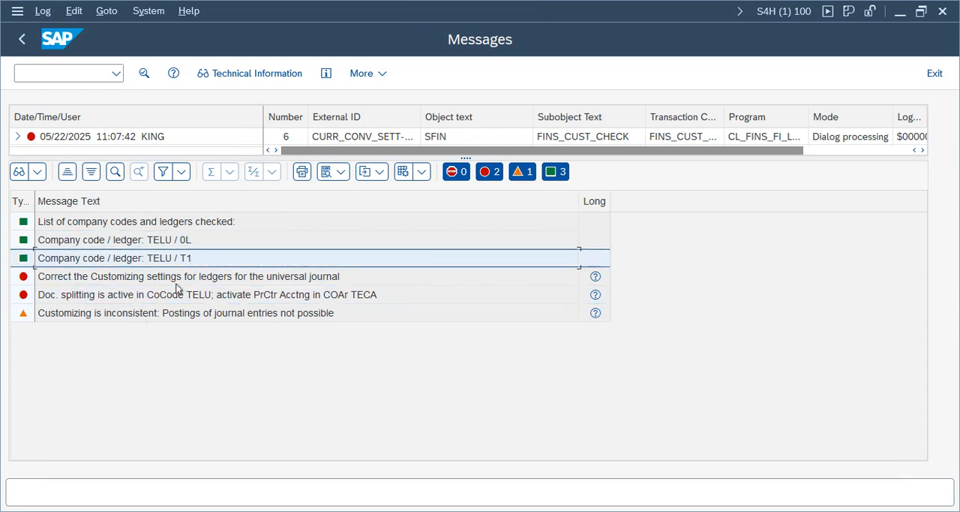
{"action": "left_click", "coordinate": [115, 293]}
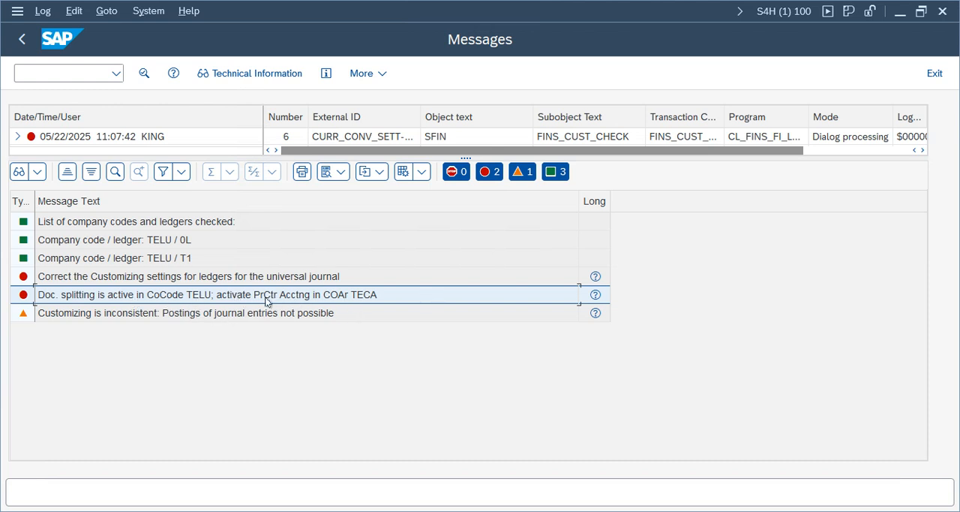
- Switch to the IMG and expand Document Splitting under General Ledger Accounting, Business Transactions
{"action": "mouse_move", "coordinate": [443, 510]}
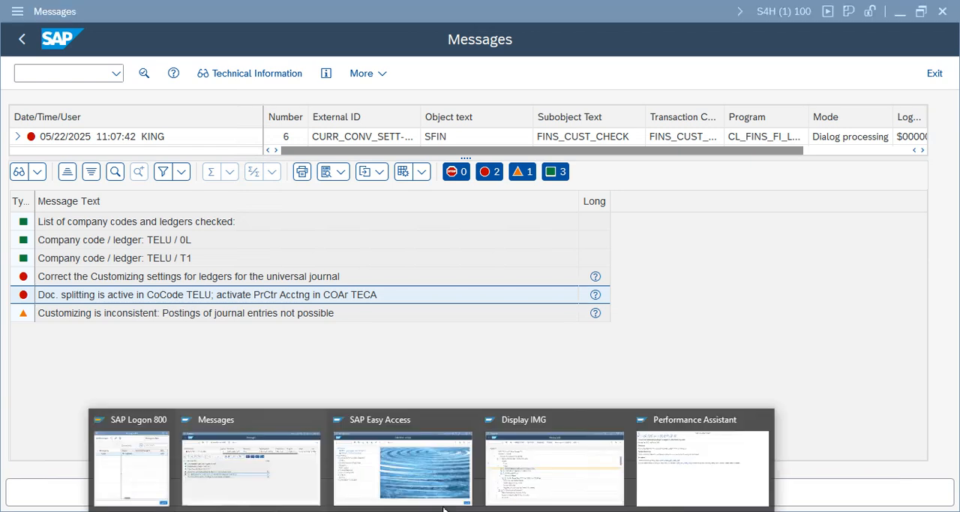
{"action": "left_click", "coordinate": [511, 471]}
{"action": "left_click", "coordinate": [84, 237]}
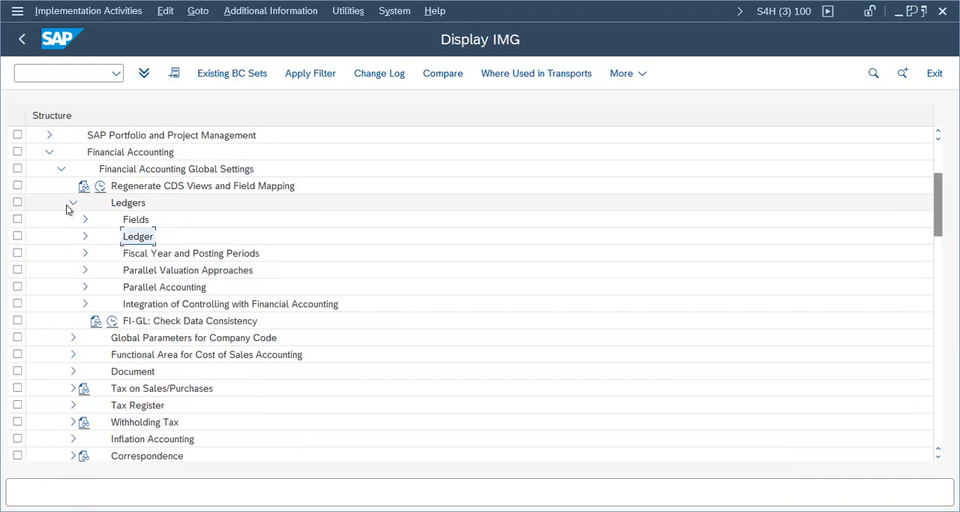
{"action": "left_click", "coordinate": [73, 203]}
{"action": "left_click", "coordinate": [61, 169]}
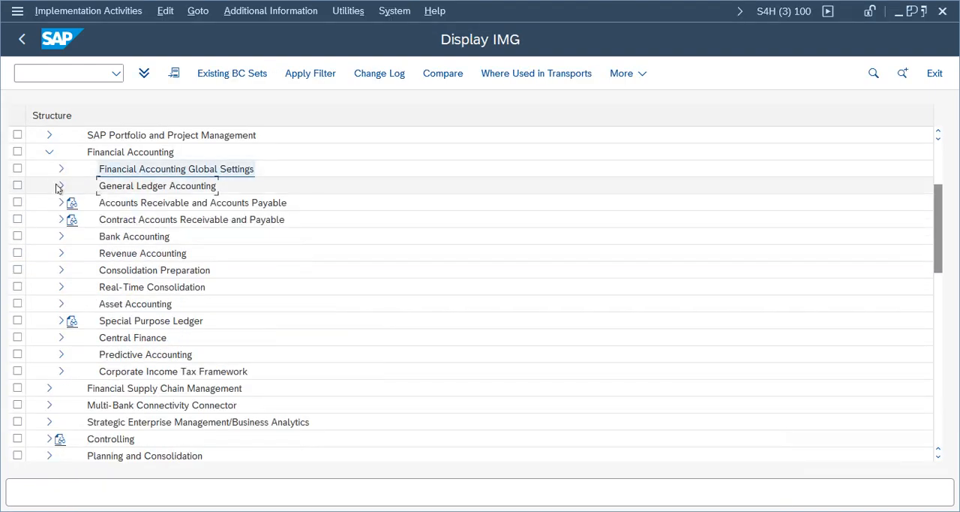
{"action": "left_click", "coordinate": [60, 186]}
{"action": "left_click", "coordinate": [70, 219]}
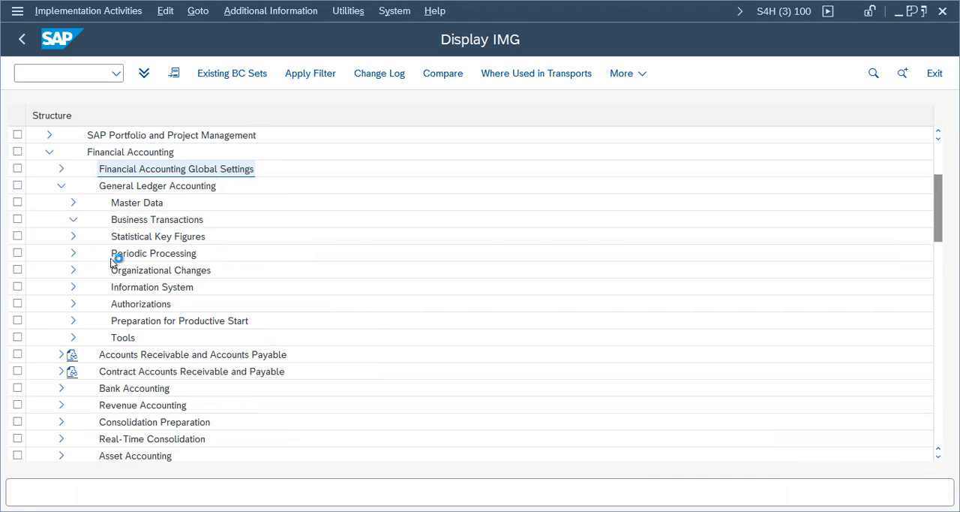
{"action": "left_click", "coordinate": [84, 255]}
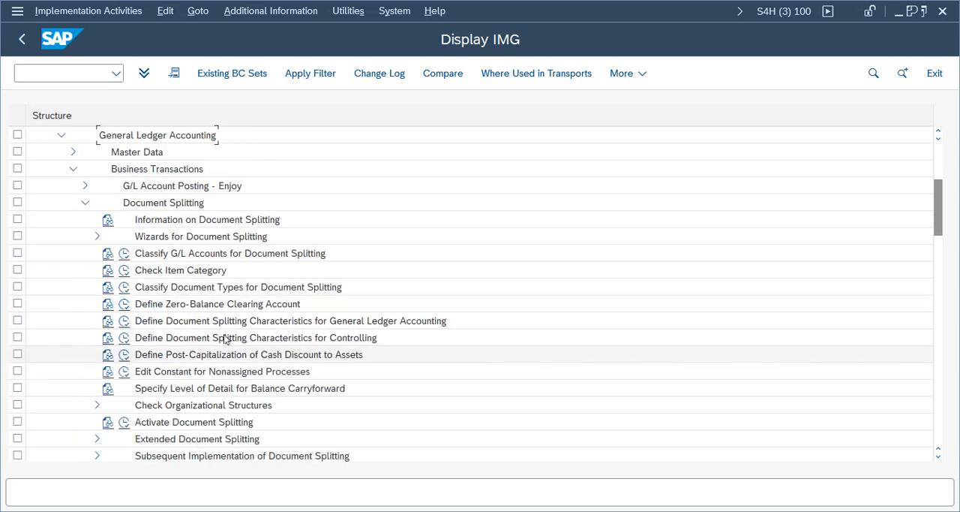
- Review the General Ledger document splitting characteristics, then try to open Activate Document Splitting and decline displaying the locked data
{"action": "left_click", "coordinate": [167, 322]}
{"action": "left_click", "coordinate": [124, 322]}
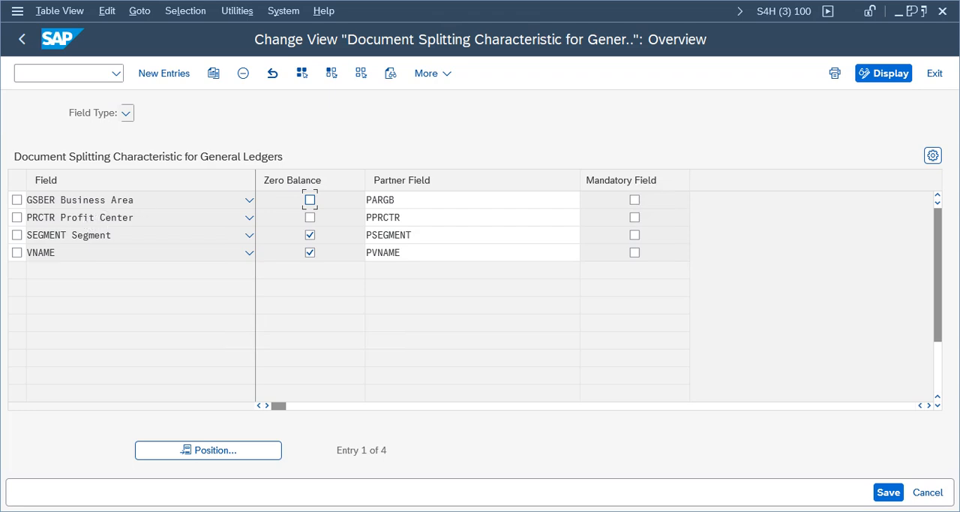
{"action": "left_click", "coordinate": [22, 39]}
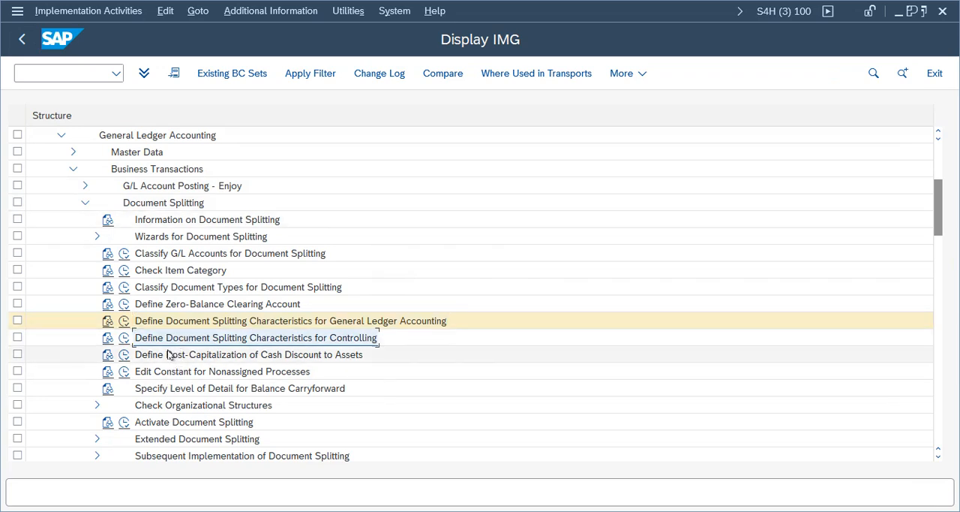
{"action": "left_click", "coordinate": [125, 424]}
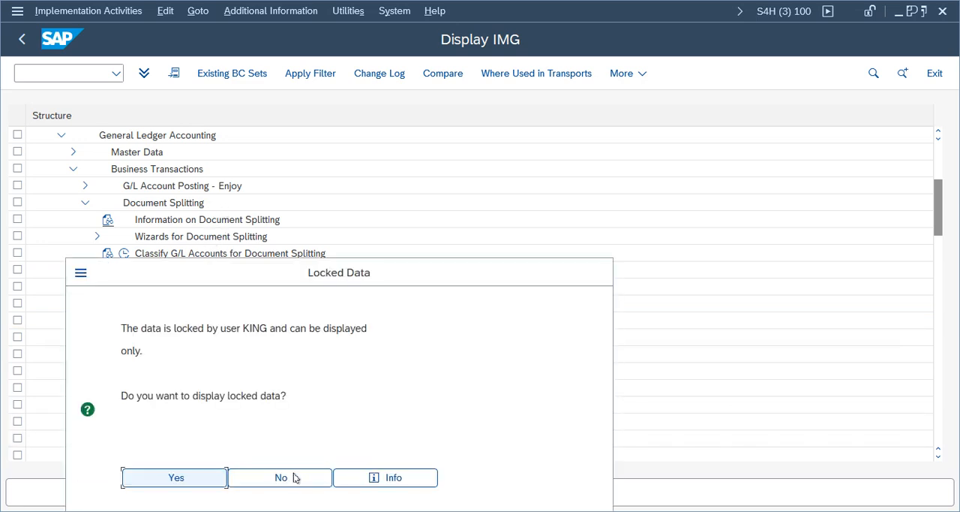
{"action": "left_click", "coordinate": [295, 478]}
- Close the consistency check log and the error help, then exit the TELU G/L document entry without keeping its data
{"action": "mouse_move", "coordinate": [431, 510]}
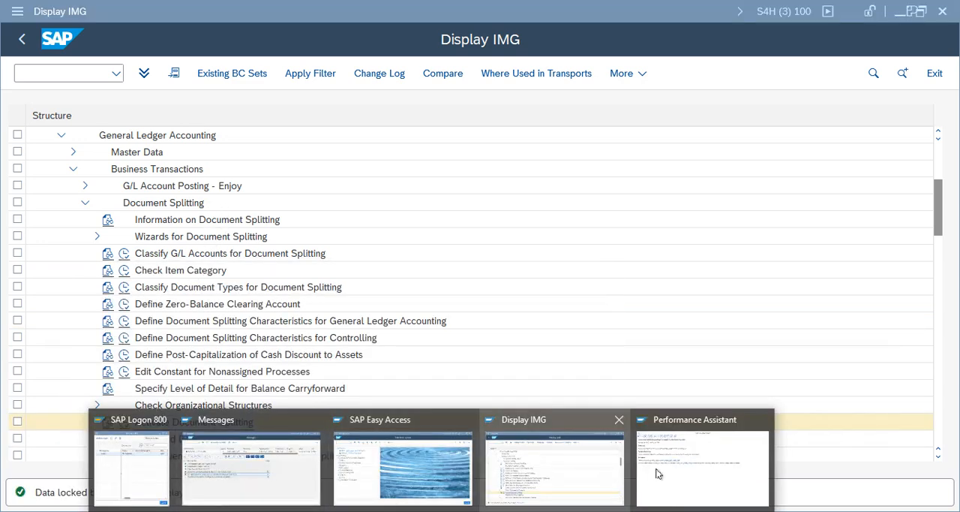
{"action": "left_click", "coordinate": [293, 458]}
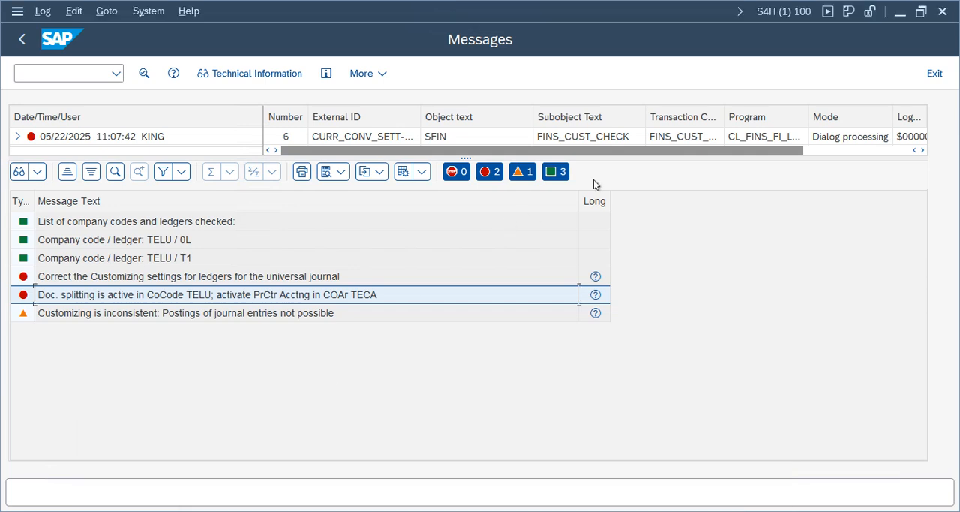
{"action": "left_click", "coordinate": [938, 73]}
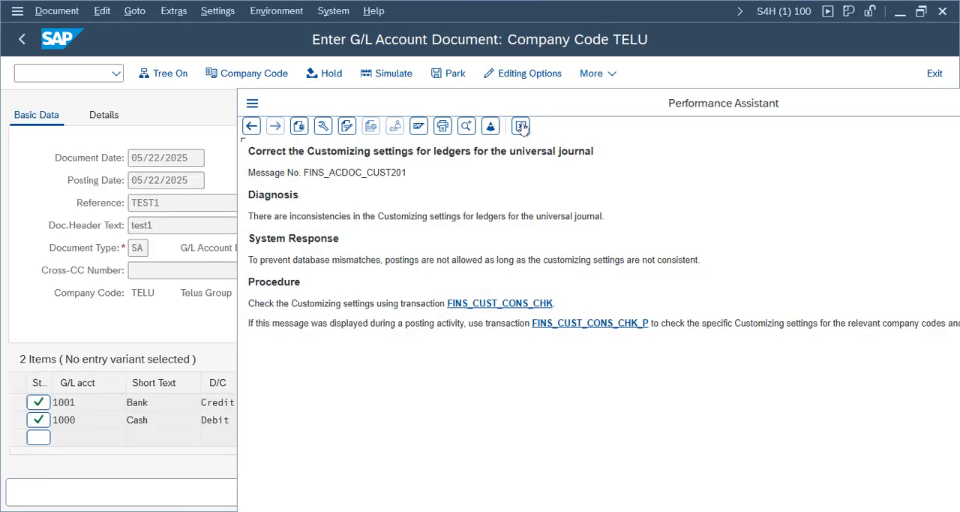
{"action": "left_click", "coordinate": [522, 126]}
{"action": "left_click", "coordinate": [935, 72]}
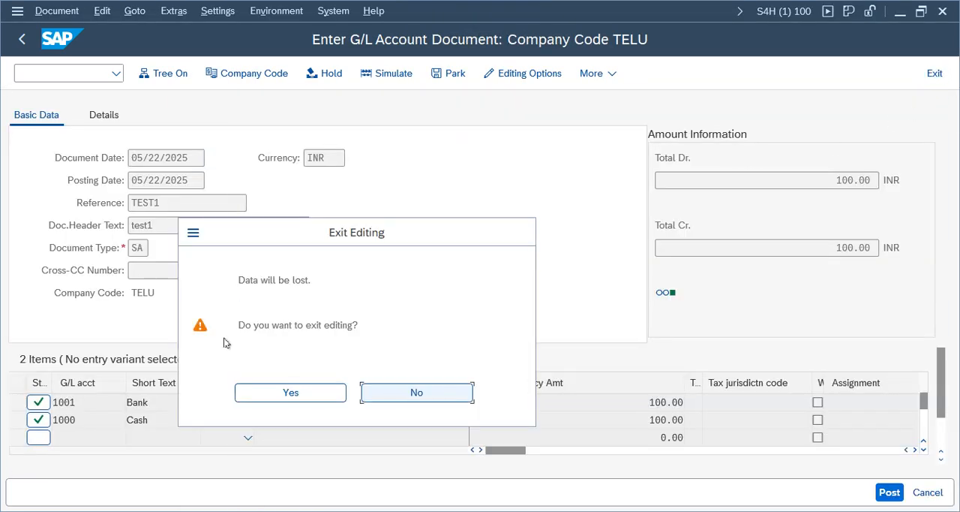
{"action": "left_click", "coordinate": [306, 393]}
- Switch back to the IMG and collapse Document Splitting, Business Transactions, General Ledger Accounting and Financial Accounting
{"action": "mouse_move", "coordinate": [300, 478]}
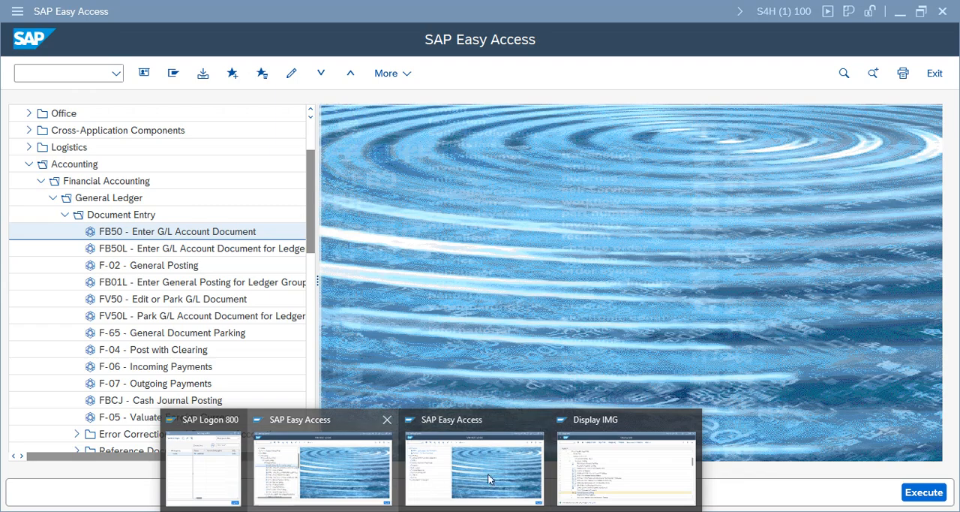
{"action": "left_click", "coordinate": [598, 479]}
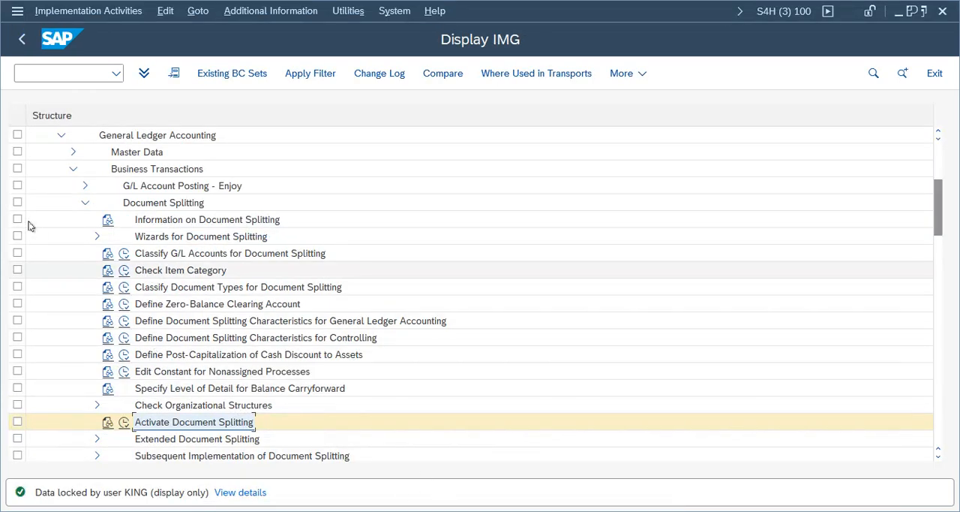
{"action": "left_click", "coordinate": [83, 203]}
{"action": "left_click", "coordinate": [72, 169]}
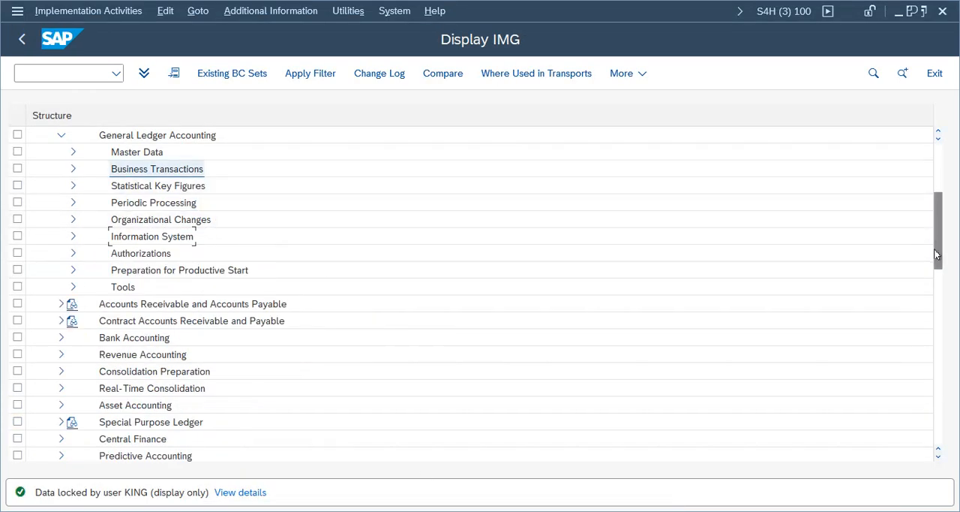
{"action": "scroll", "coordinate": [353, 210], "scroll_direction": "up", "scroll_amount": 2}
{"action": "scroll", "coordinate": [353, 210], "scroll_direction": "up", "scroll_amount": 1}
{"action": "left_click", "coordinate": [61, 320]}
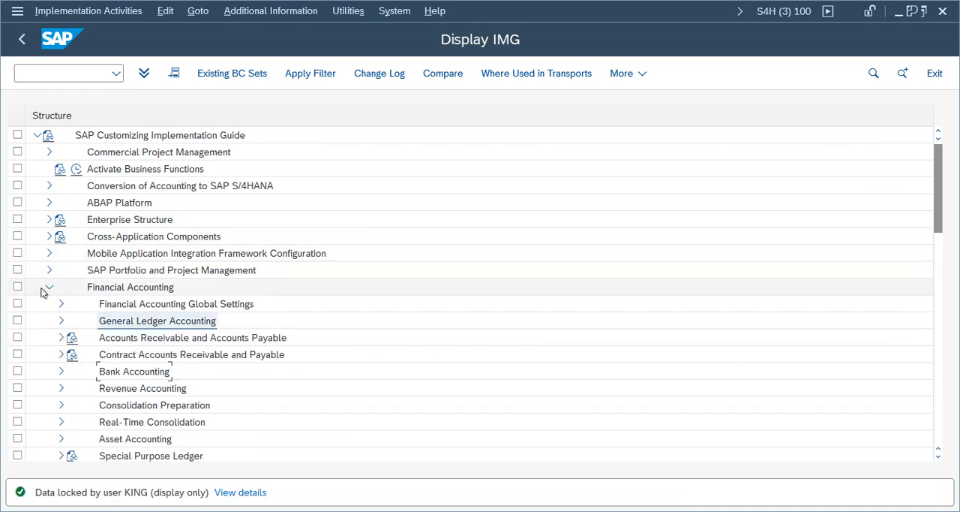
{"action": "left_click", "coordinate": [49, 286]}
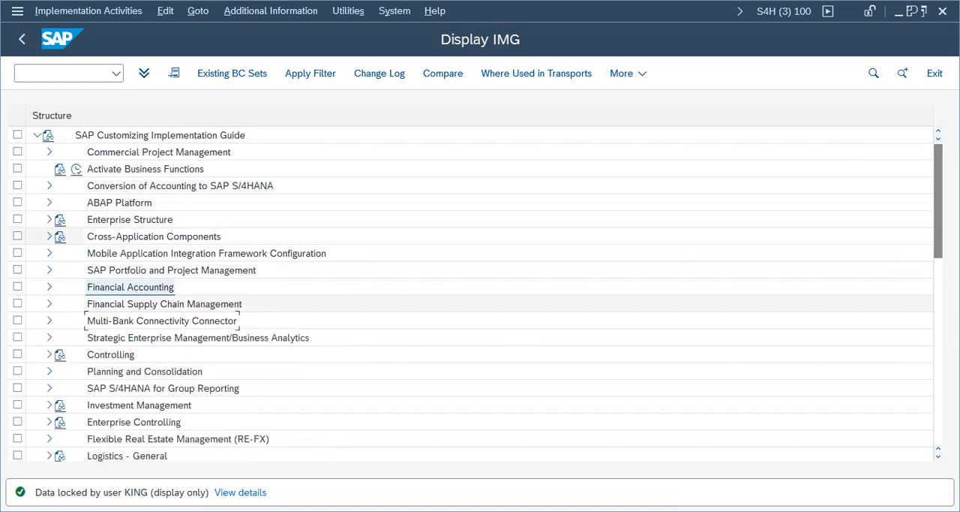
- Expand Controlling, Profit Center Accounting, Basic Settings and Controlling Area Settings in the IMG
{"action": "left_click", "coordinate": [49, 354]}
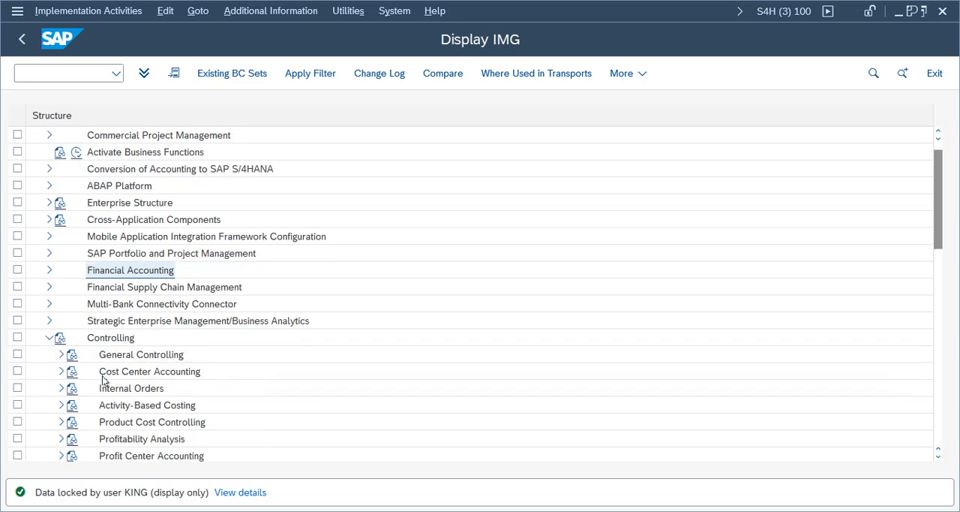
{"action": "left_click", "coordinate": [63, 456]}
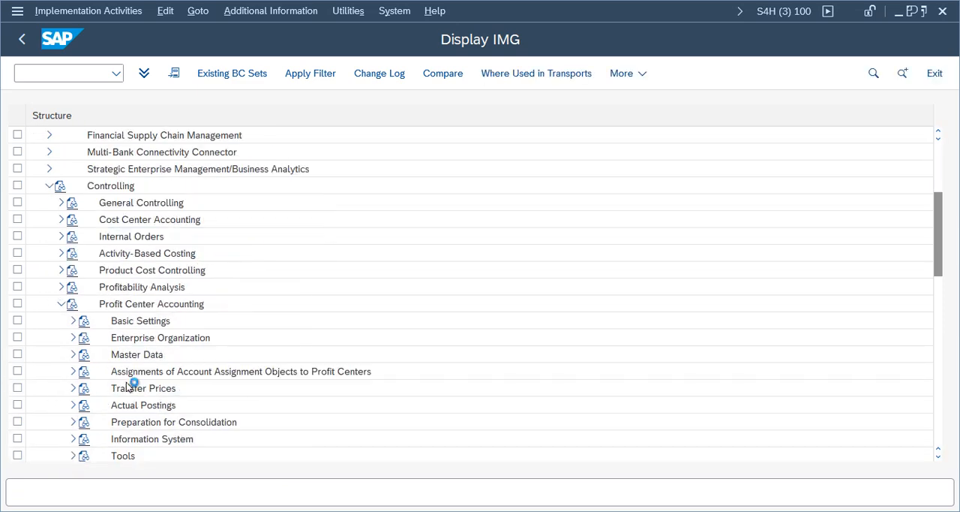
{"action": "left_click", "coordinate": [73, 320]}
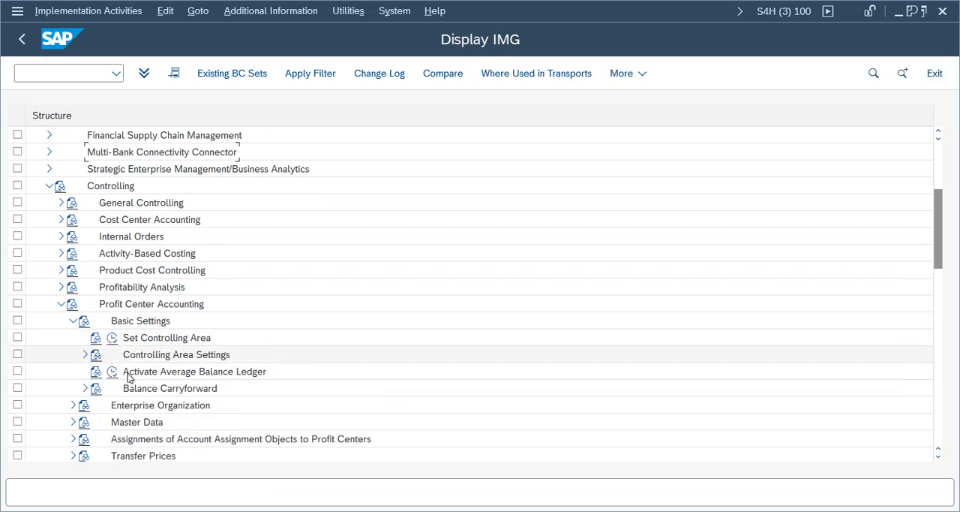
{"action": "left_click", "coordinate": [85, 354]}
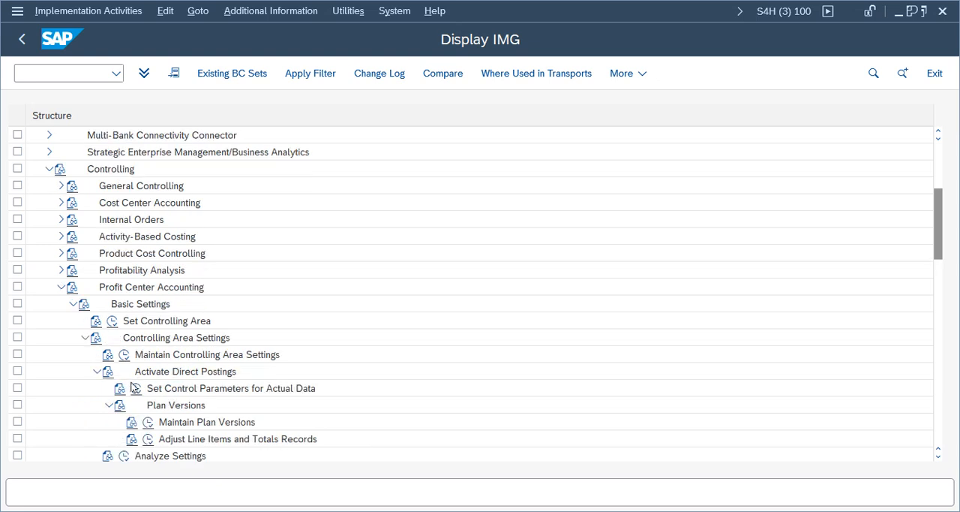
- Examine the profit center settings in Maintain Controlling Area Settings for the current controlling area and leave without changes
{"action": "left_click", "coordinate": [124, 354]}
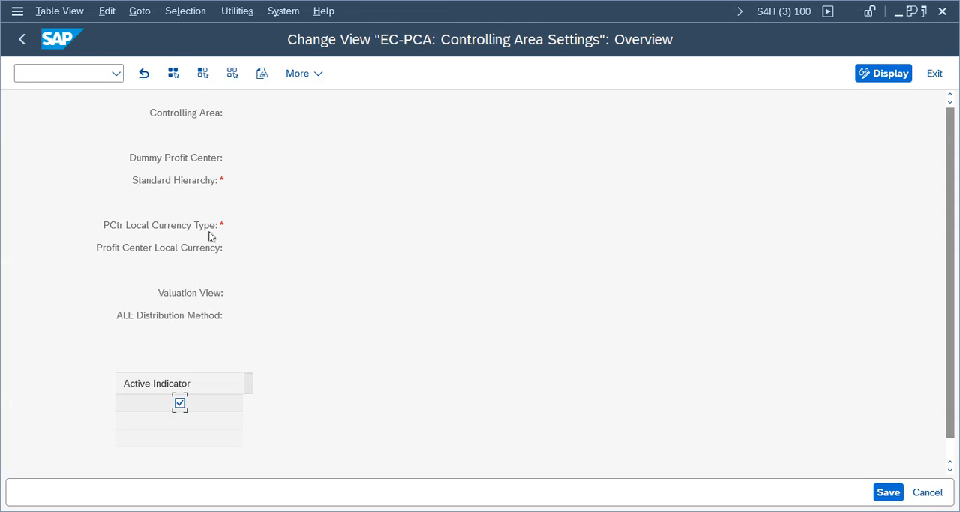
{"action": "left_click", "coordinate": [373, 292]}
{"action": "left_click", "coordinate": [725, 311]}
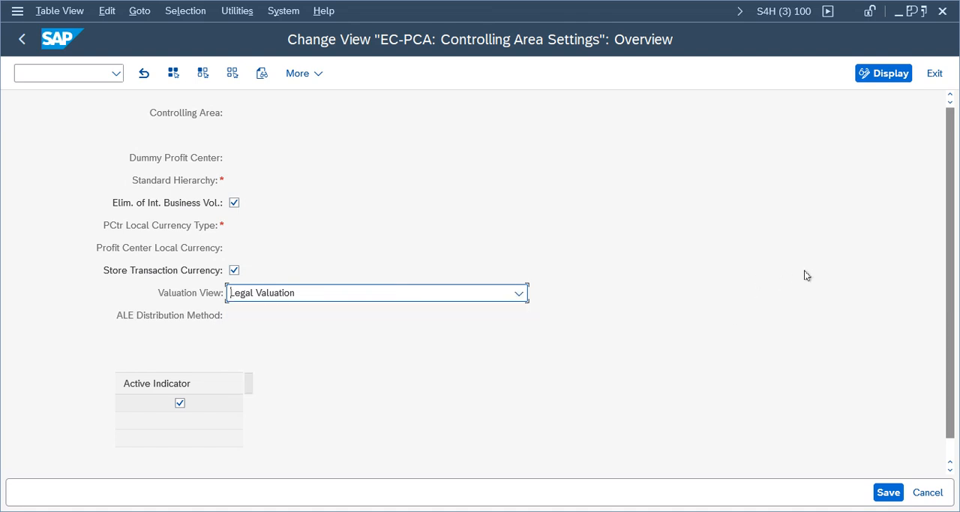
{"action": "left_click", "coordinate": [934, 75]}
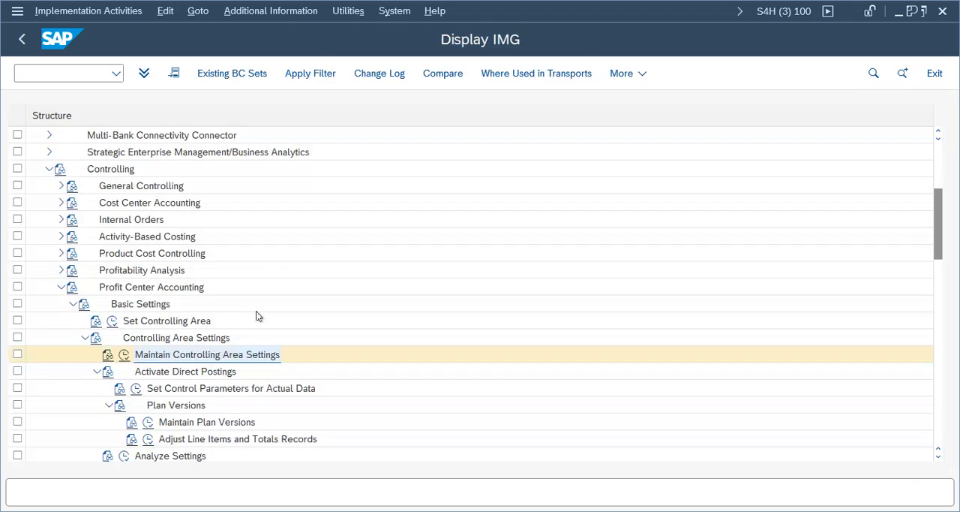
{"action": "left_click", "coordinate": [124, 354]}
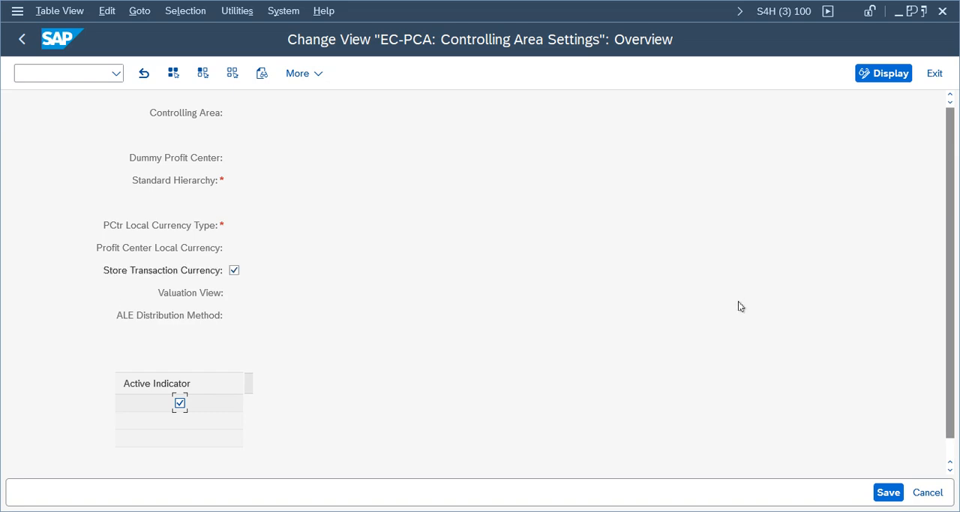
{"action": "left_click", "coordinate": [935, 73]}
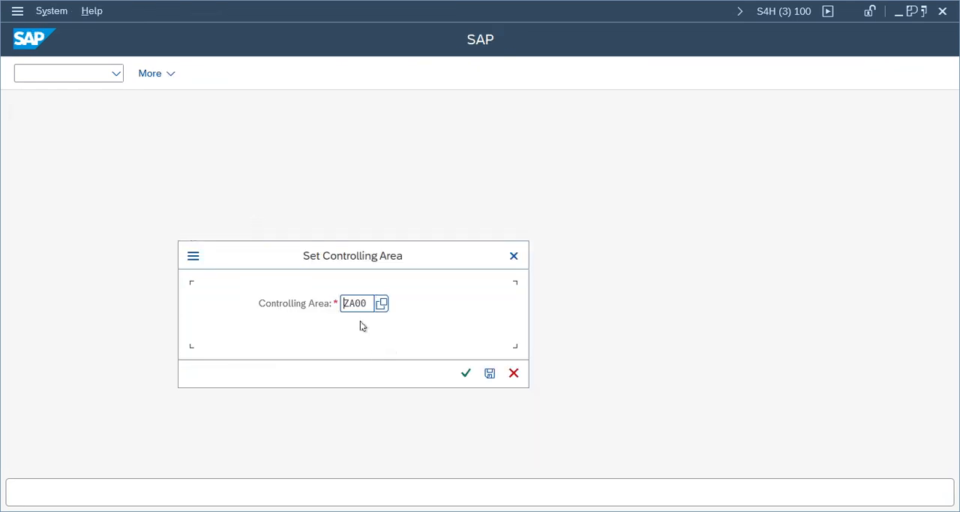
- Set the controlling area to TECA and save it as the default
{"action": "key", "text": "Delete"}
{"action": "key", "text": "Delete"}
{"action": "type", "text": "teca"}
{"action": "left_click", "coordinate": [490, 373]}
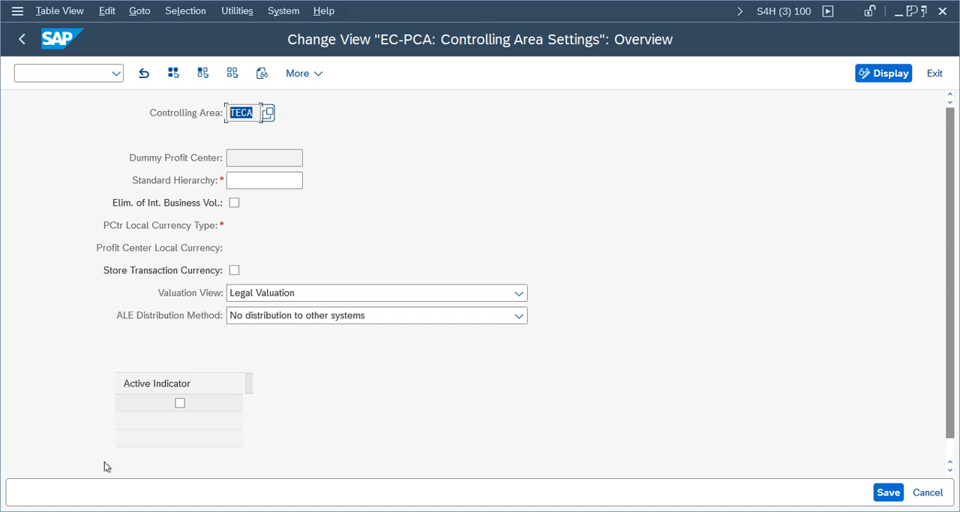
- Activate profit center accounting for TECA with standard hierarchy PCA_TELU and profit center local currency type 90
{"action": "left_click", "coordinate": [181, 405]}
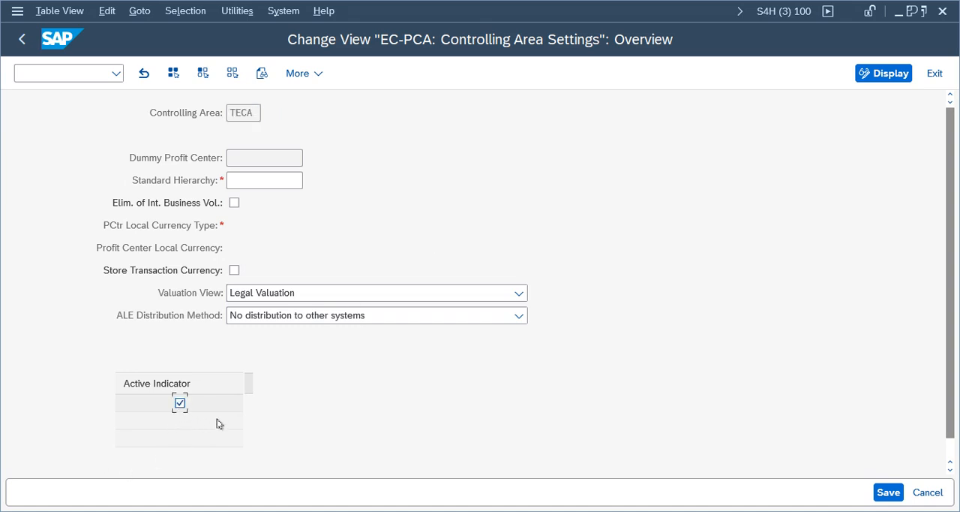
{"action": "left_click", "coordinate": [262, 181]}
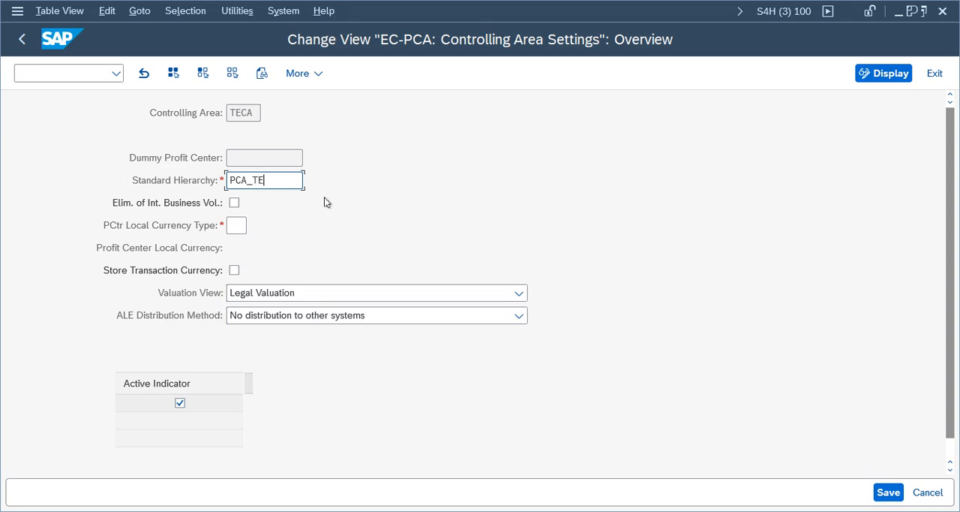
{"action": "type", "text": "PCA_TELU"}
{"action": "left_click", "coordinate": [252, 225]}
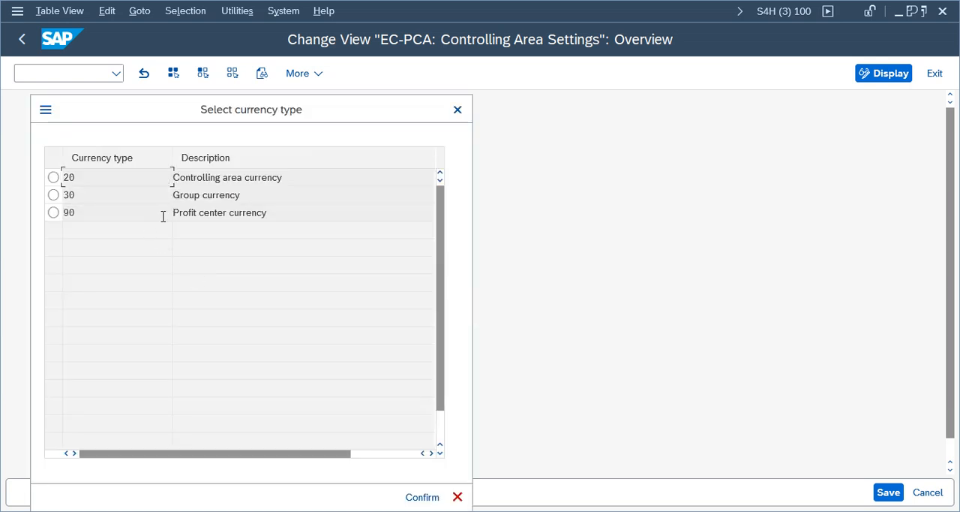
{"action": "left_click", "coordinate": [246, 217]}
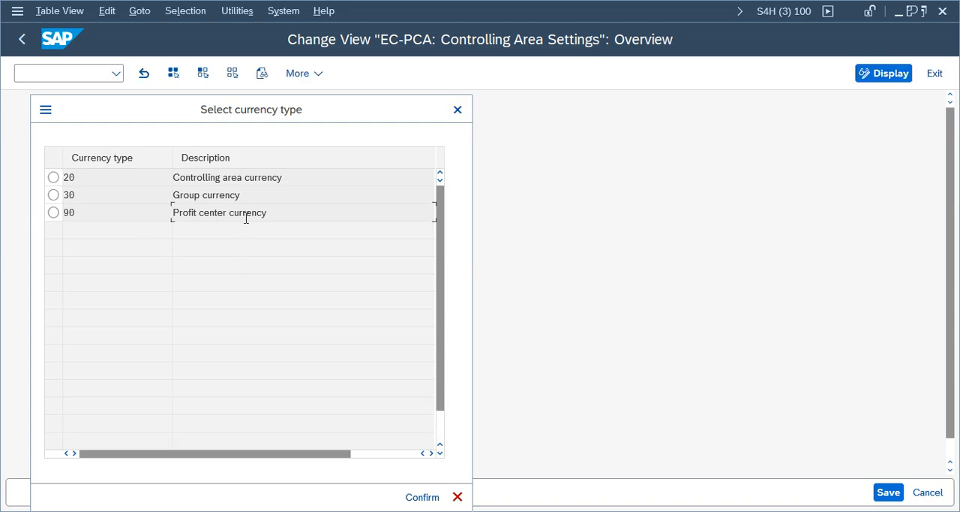
{"action": "left_click", "coordinate": [423, 497]}
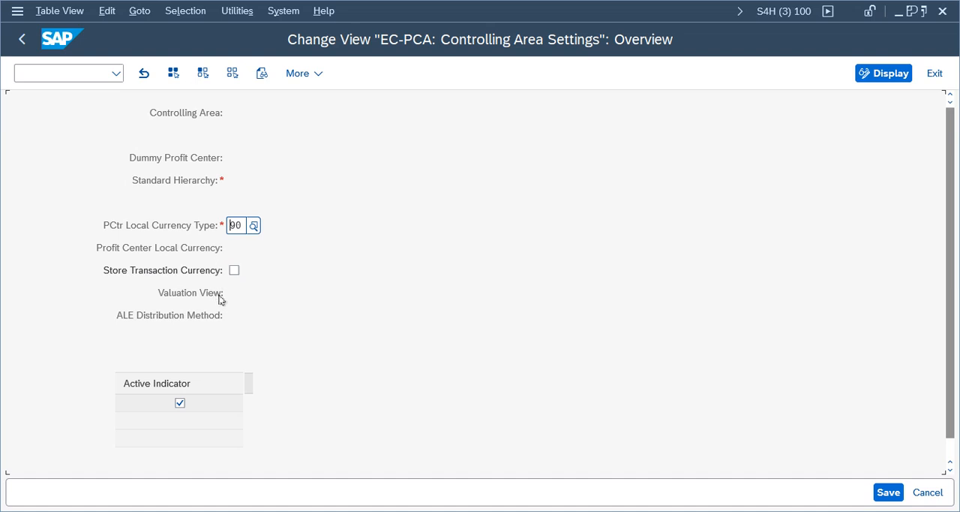
- Set the profit center local currency to INR, enable Store Transaction Currency, save the TECA settings and return to the IMG
{"action": "left_click", "coordinate": [244, 248]}
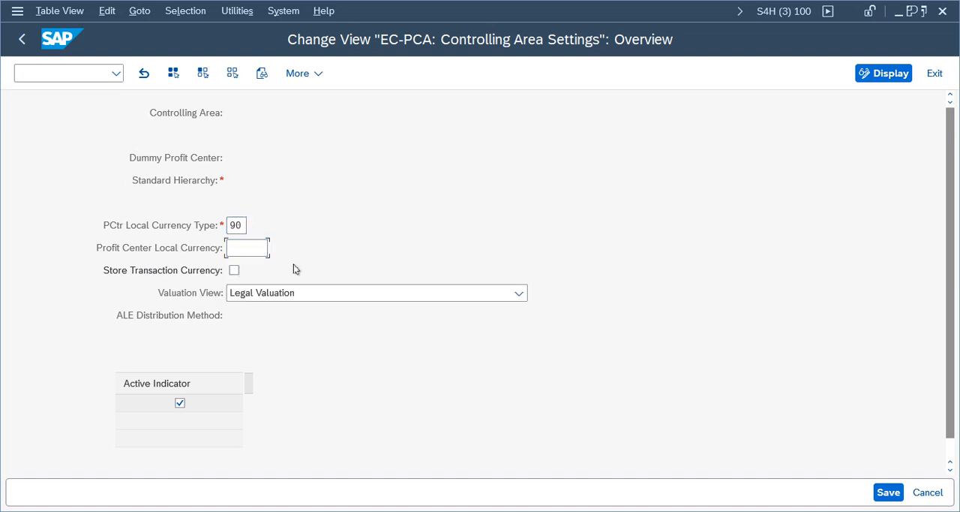
{"action": "type", "text": "INR"}
{"action": "left_click", "coordinate": [234, 271]}
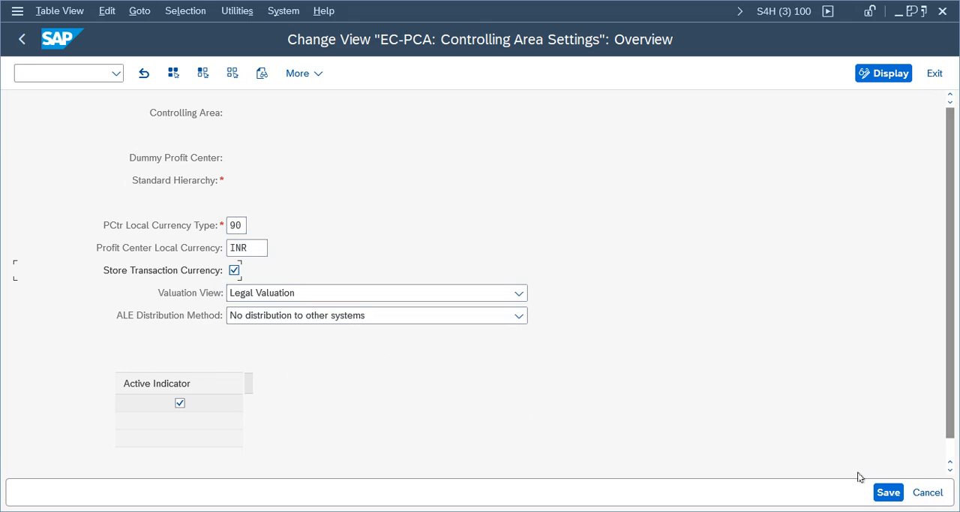
{"action": "left_click", "coordinate": [888, 493]}
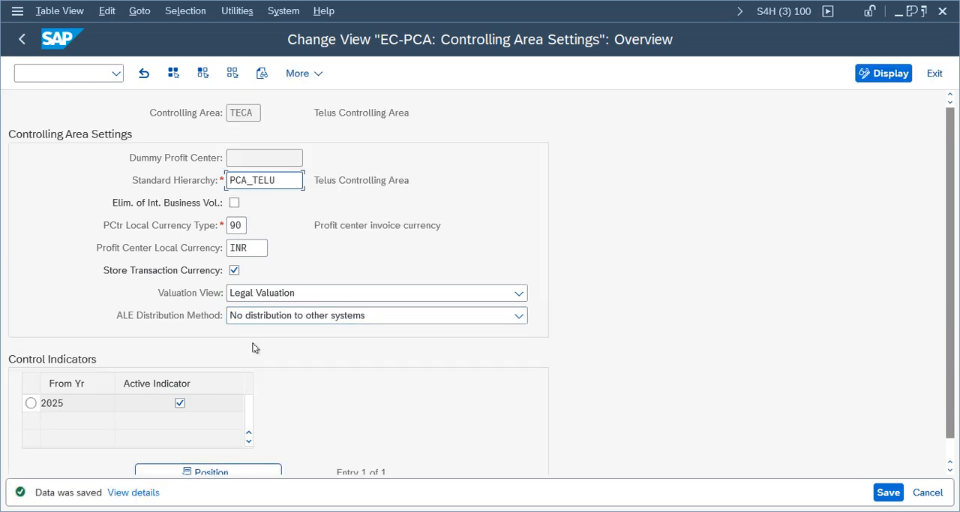
{"action": "left_click", "coordinate": [896, 486]}
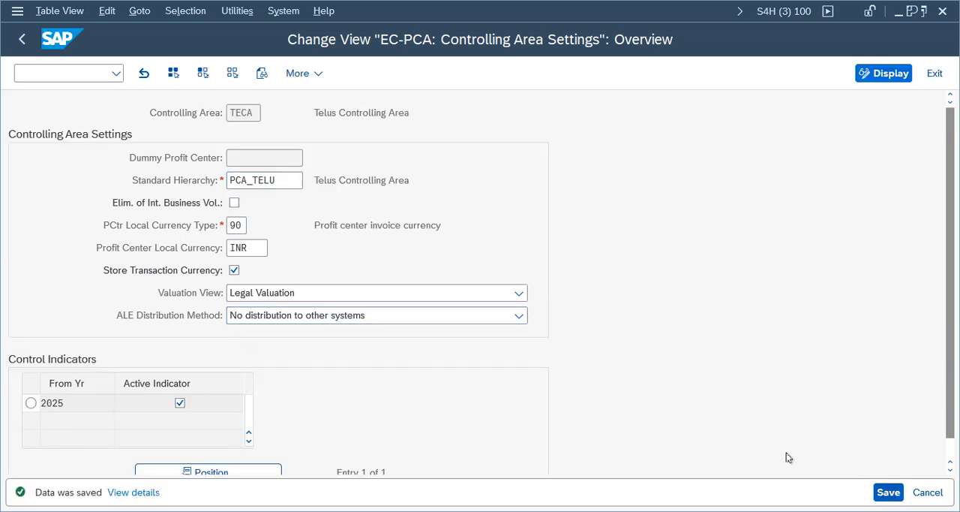
{"action": "left_click", "coordinate": [17, 41]}
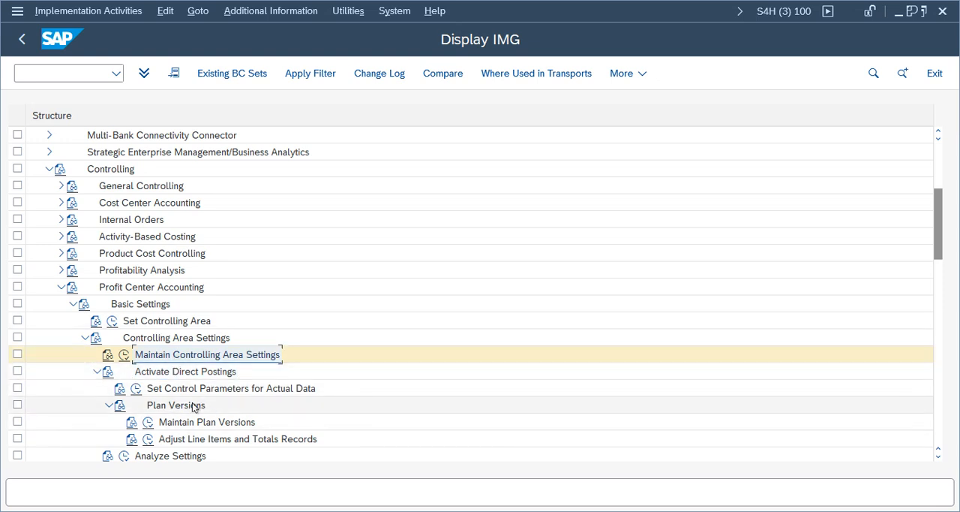
- Collapse Controlling and expand Document Splitting under Financial Accounting, General Ledger Accounting, Business Transactions
{"action": "left_click", "coordinate": [46, 170]}
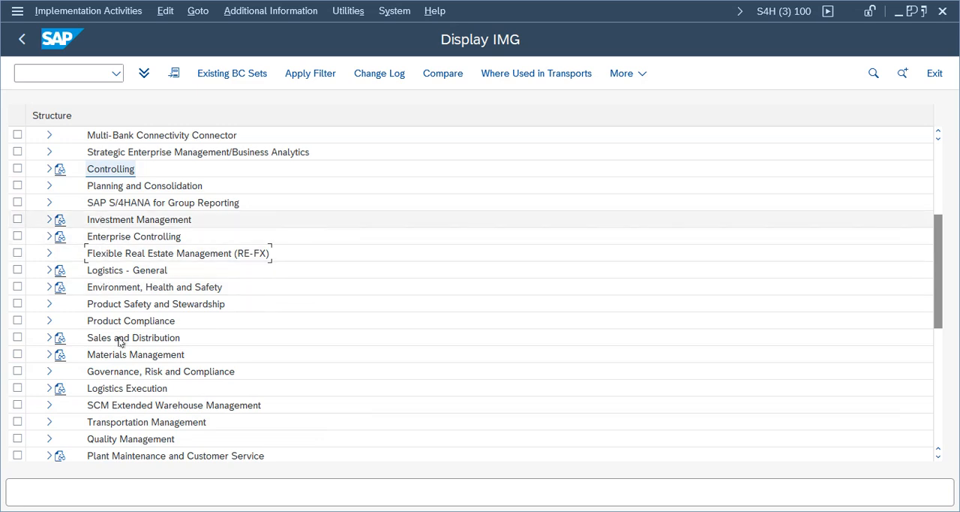
{"action": "left_click", "coordinate": [120, 339]}
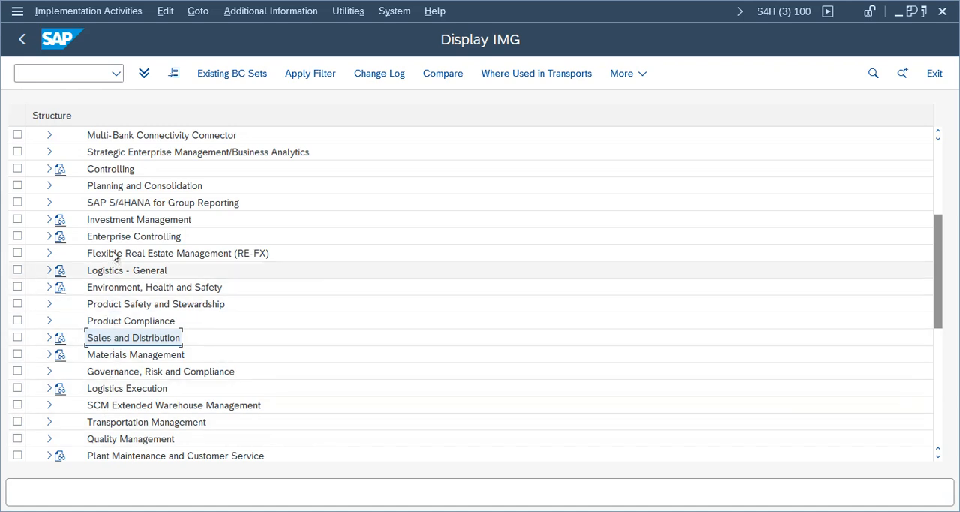
{"action": "left_click_drag", "start_coordinate": [942, 267], "coordinate": [943, 220]}
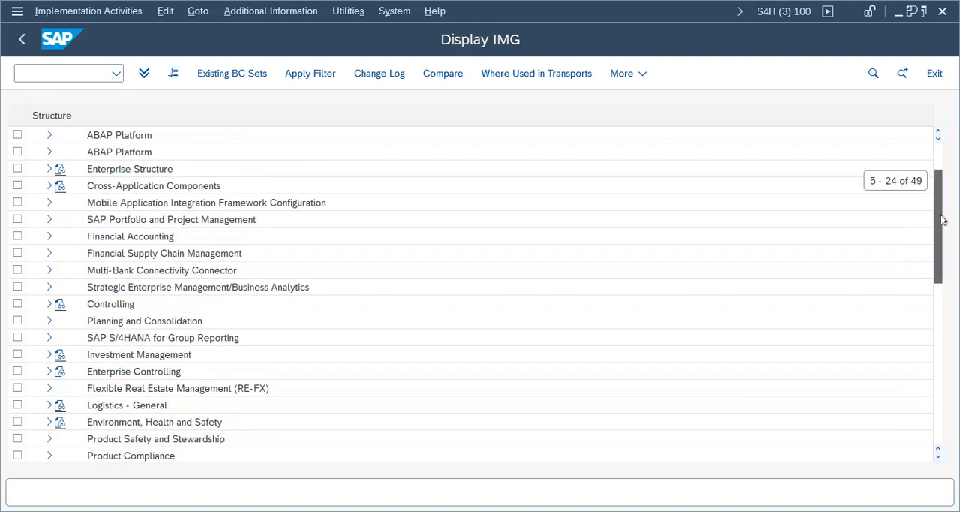
{"action": "scroll", "coordinate": [943, 219], "scroll_direction": "up", "scroll_amount": 3}
{"action": "left_click", "coordinate": [49, 287]}
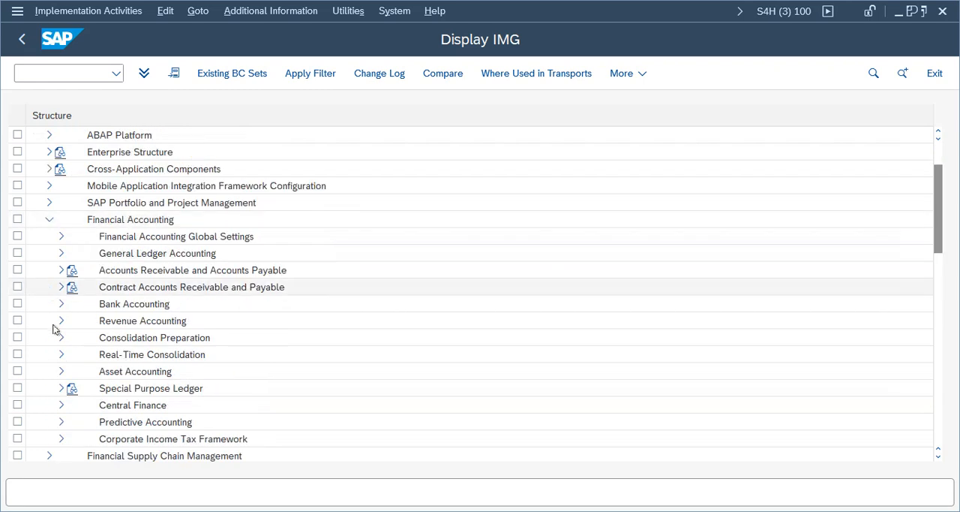
{"action": "left_click", "coordinate": [61, 253]}
{"action": "left_click", "coordinate": [128, 290]}
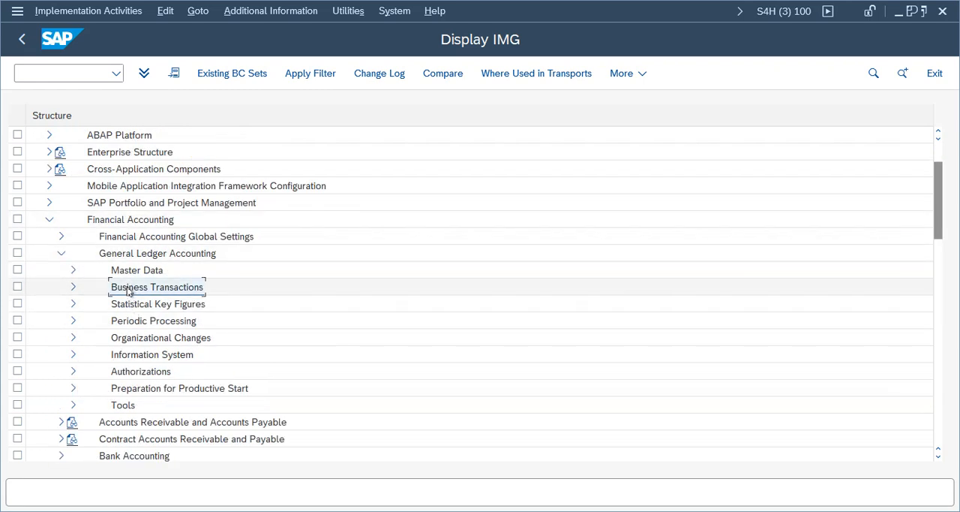
{"action": "left_click", "coordinate": [72, 287]}
{"action": "left_click", "coordinate": [150, 289]}
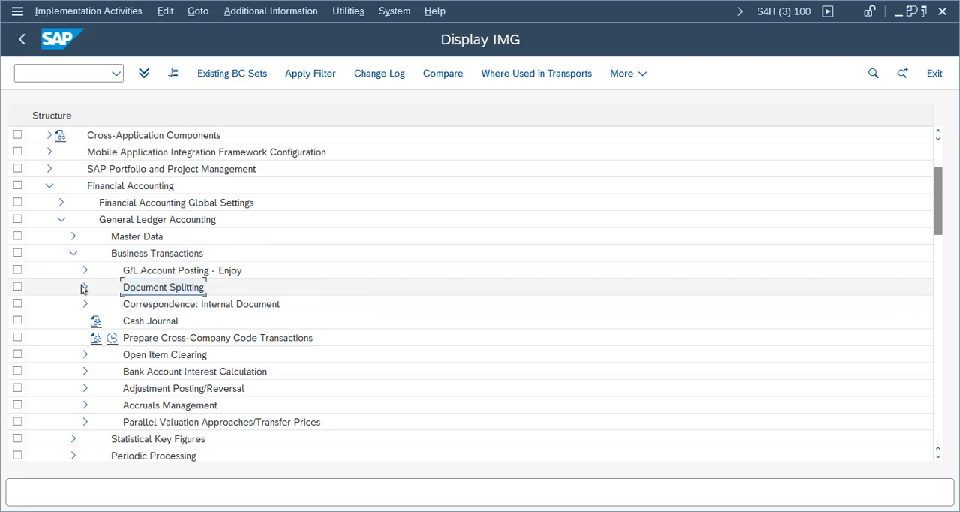
{"action": "left_click", "coordinate": [85, 287]}
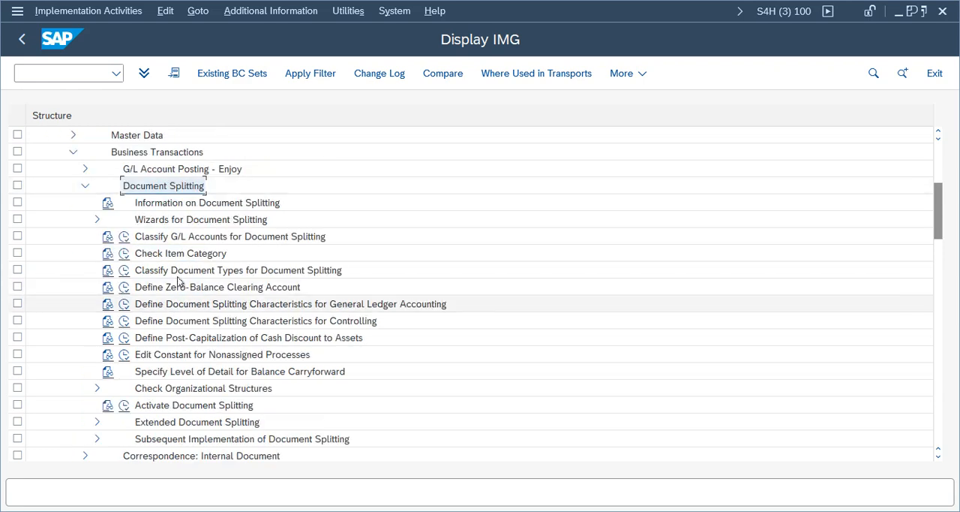
- Open Deactivation per Company Code under Activate Document Splitting and go to the entry for company code TELU
{"action": "left_click", "coordinate": [123, 406]}
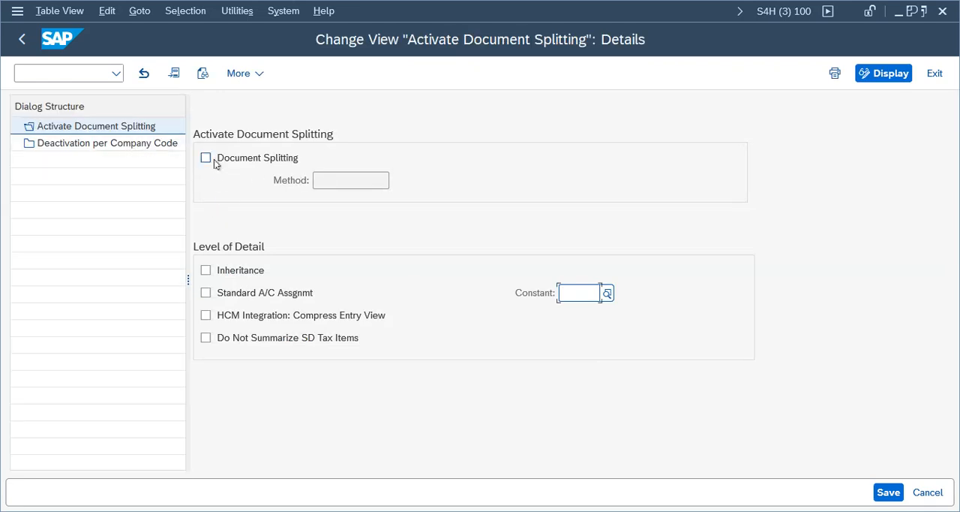
{"action": "left_click", "coordinate": [129, 145]}
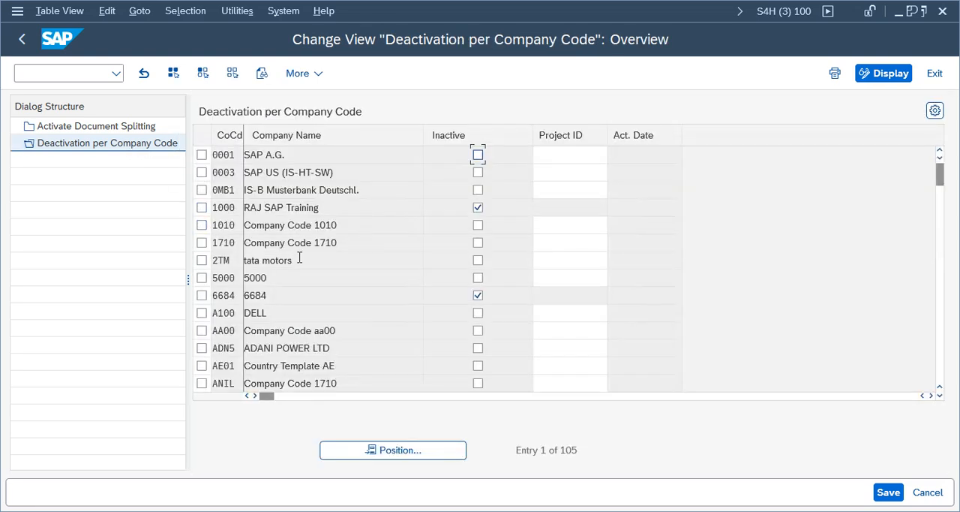
{"action": "left_click", "coordinate": [380, 451]}
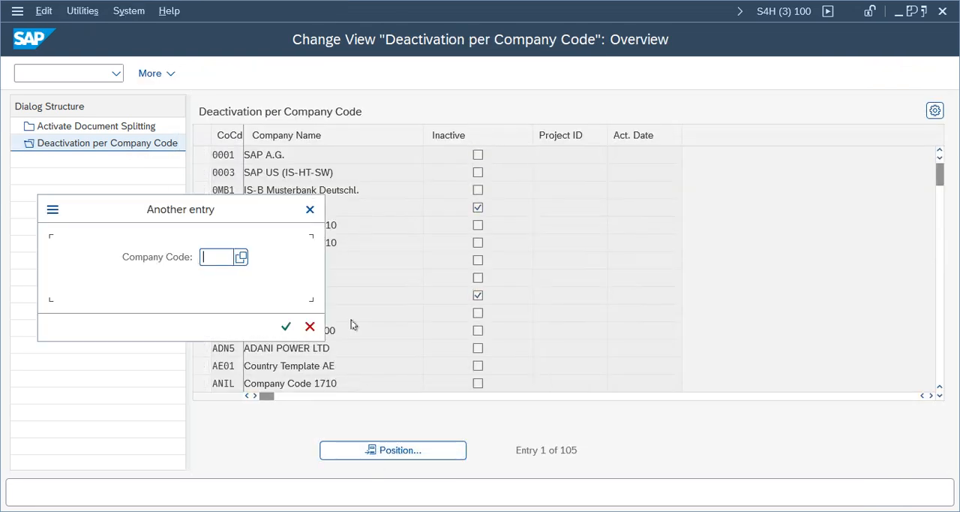
{"action": "type", "text": "telu"}
{"action": "key", "text": "Return"}
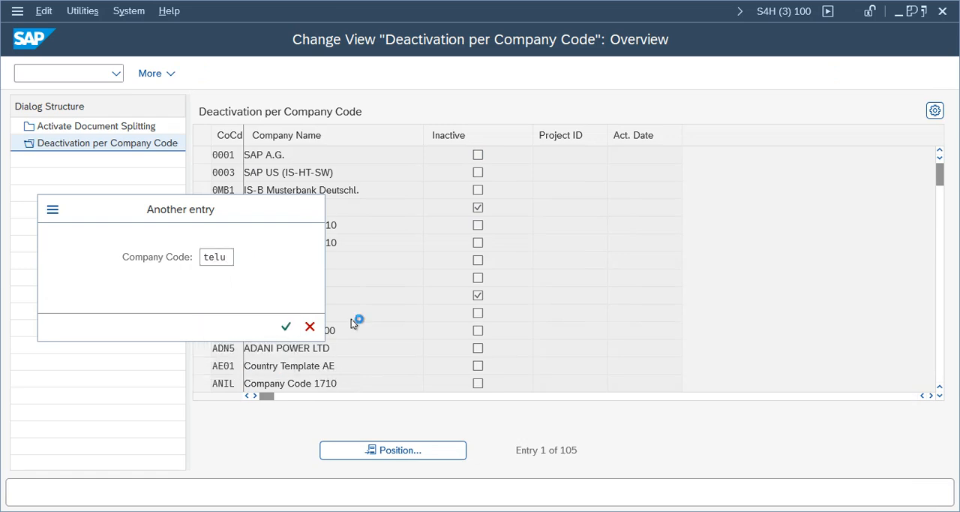
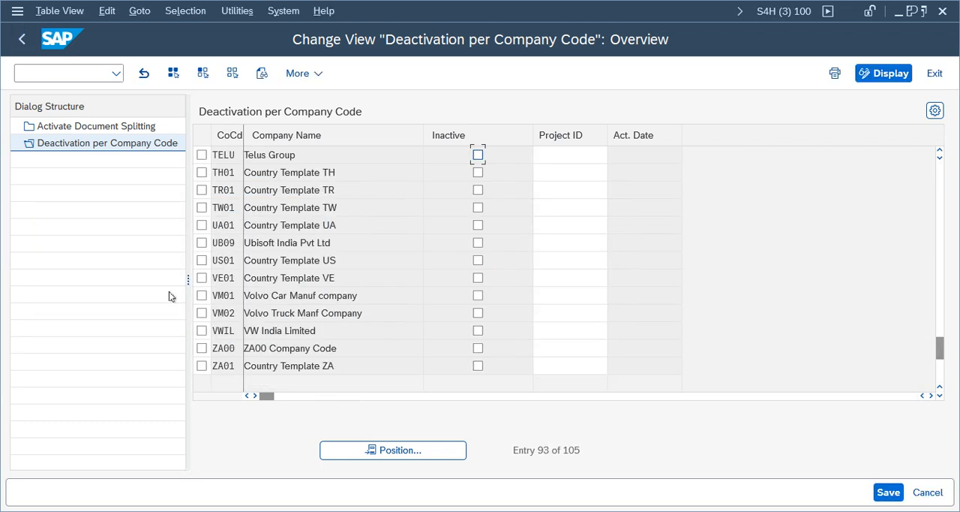
- Mark company code TELU as Inactive for document splitting, save with the customizing request and return to the IMG
{"action": "left_click", "coordinate": [201, 155]}
{"action": "left_click", "coordinate": [478, 154]}
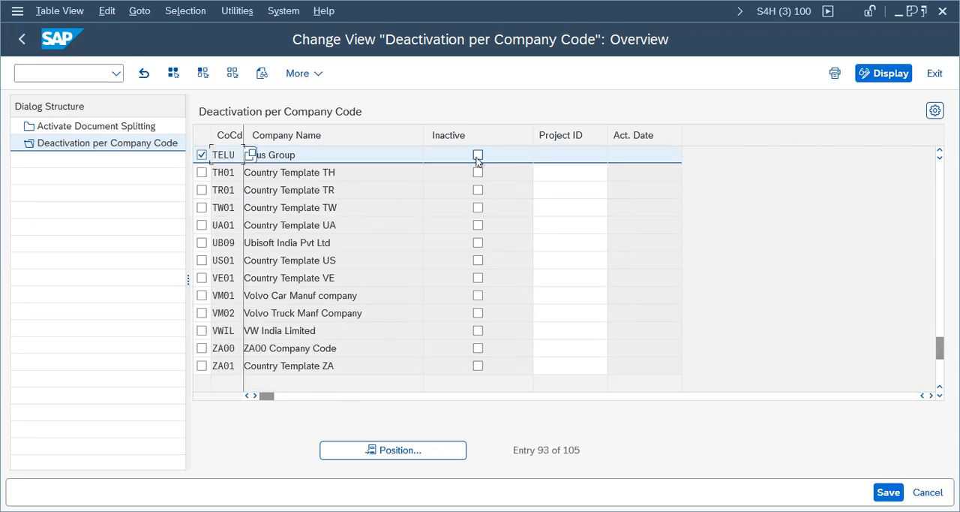
{"action": "left_click", "coordinate": [889, 492]}
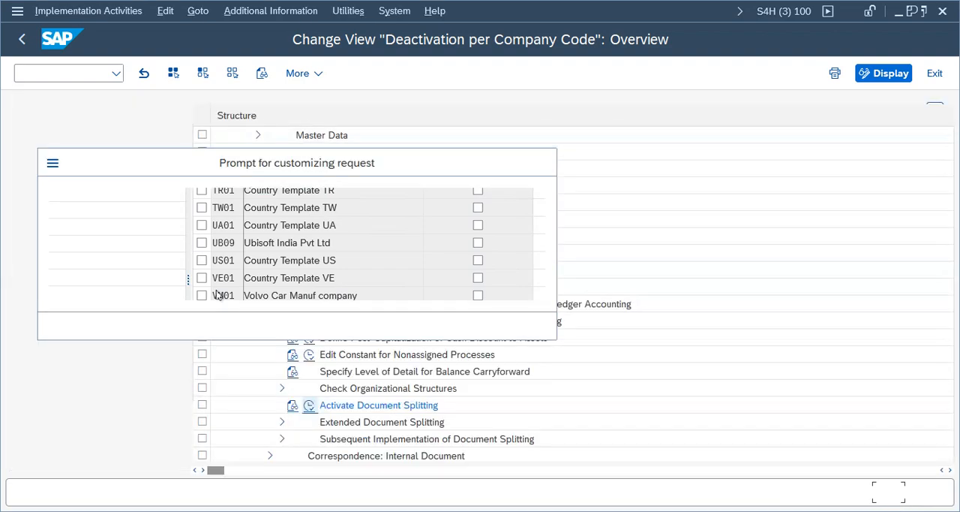
{"action": "left_click", "coordinate": [373, 326]}
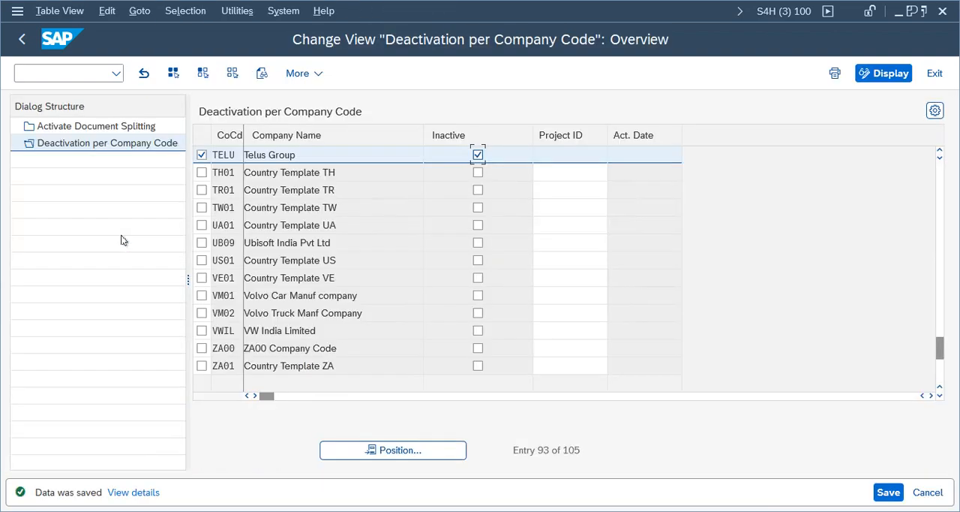
{"action": "left_click", "coordinate": [22, 39]}
{"action": "left_click", "coordinate": [22, 39]}
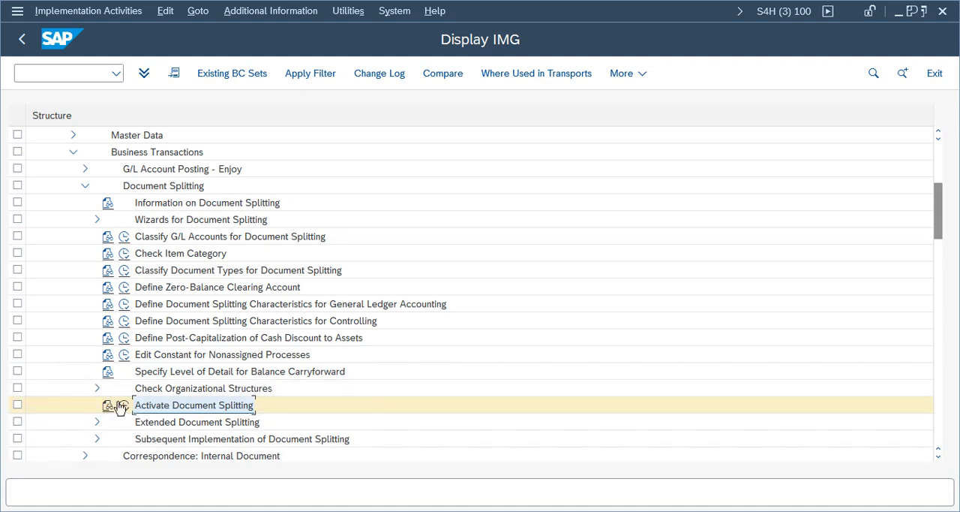
- Switch to the SAP Easy Access session with the General Ledger menu and start FB50 - Enter G/L Account Document
{"action": "left_click", "coordinate": [433, 511]}
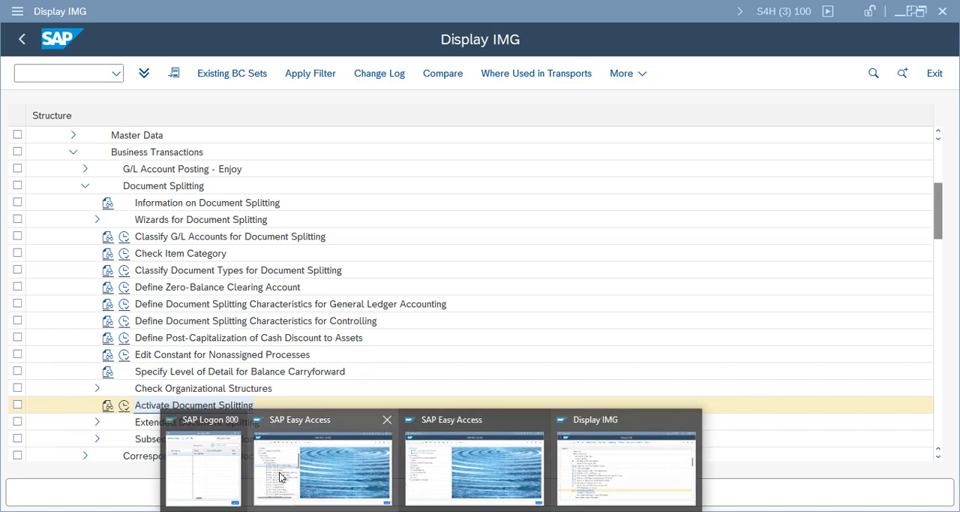
{"action": "left_click", "coordinate": [606, 470]}
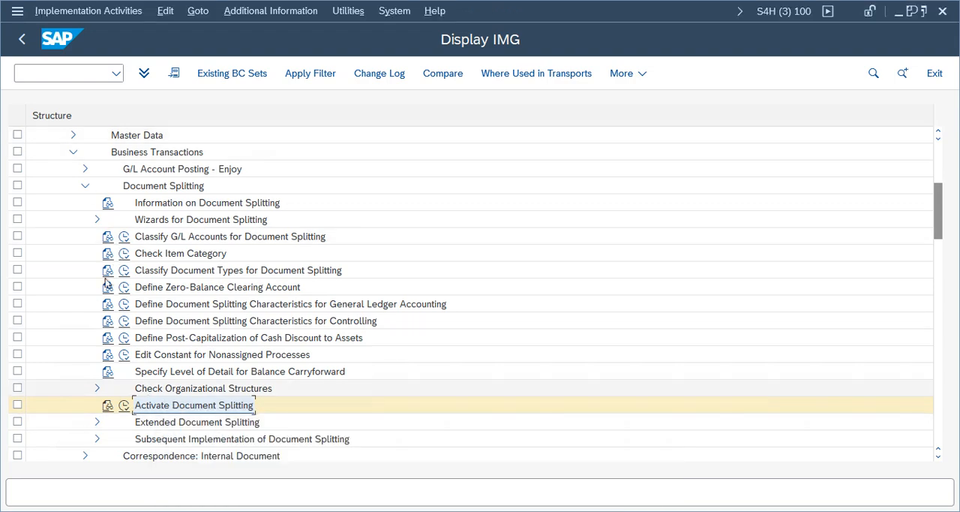
{"action": "left_click", "coordinate": [433, 511]}
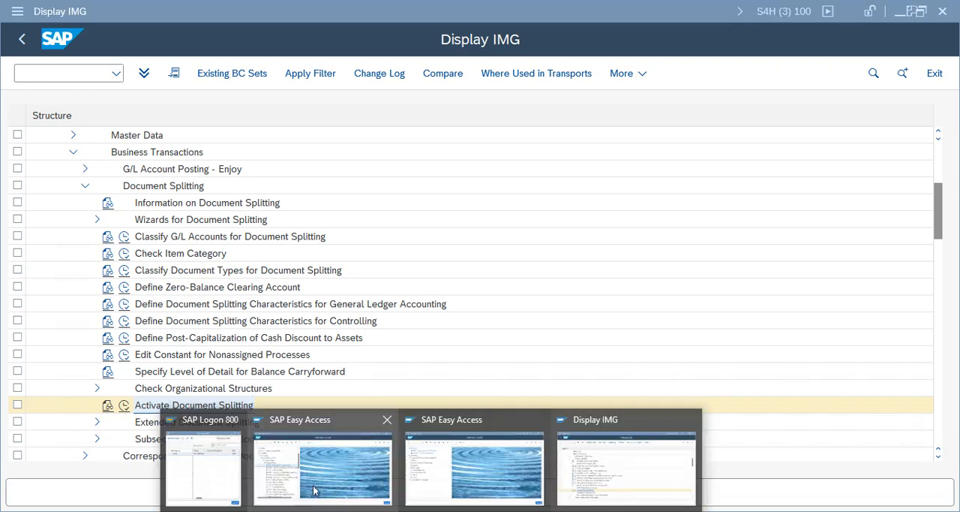
{"action": "left_click", "coordinate": [318, 464]}
{"action": "double_click", "coordinate": [135, 235]}
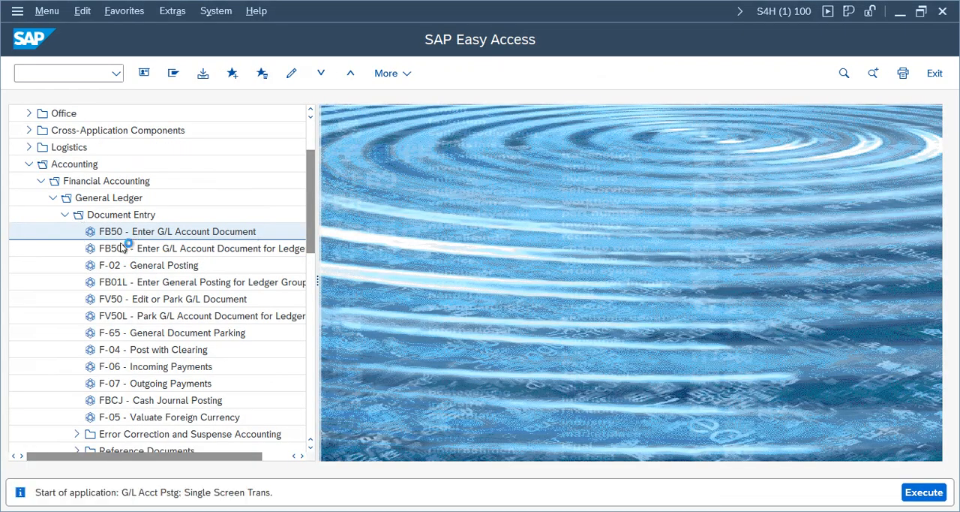
- Fill in the document header with document date 05/22/2025, reference Test1 and header text test1
{"action": "left_click", "coordinate": [157, 158]}
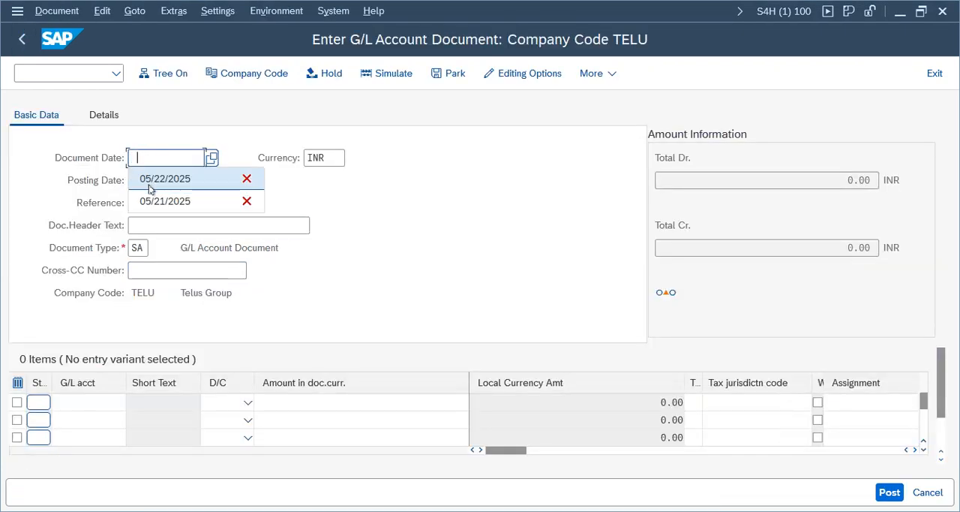
{"action": "left_click", "coordinate": [155, 180]}
{"action": "left_click", "coordinate": [159, 205]}
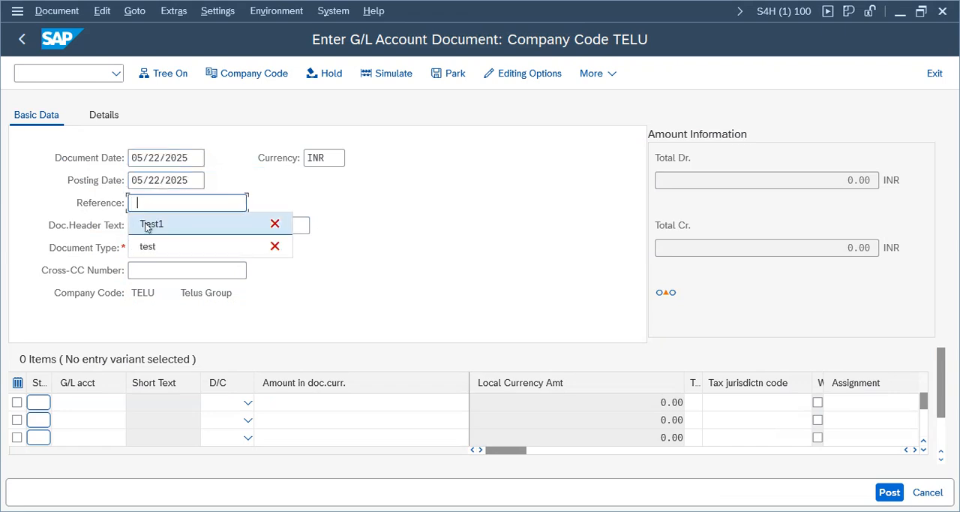
{"action": "left_click", "coordinate": [149, 225]}
{"action": "left_click", "coordinate": [152, 249]}
- Enter G/L account 1000 as Debit in the first line item and account 1001 as Credit in the second
{"action": "left_click", "coordinate": [84, 398]}
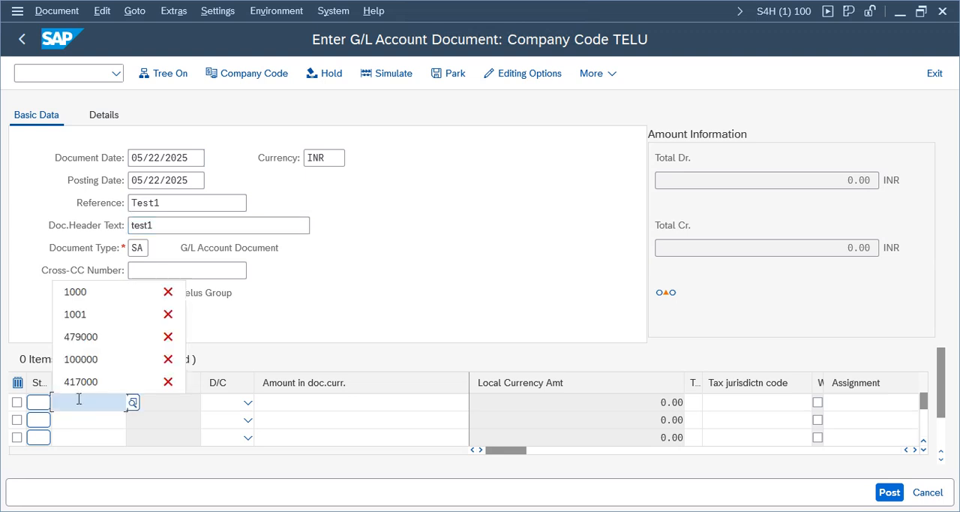
{"action": "left_click", "coordinate": [84, 292]}
{"action": "left_click", "coordinate": [91, 420]}
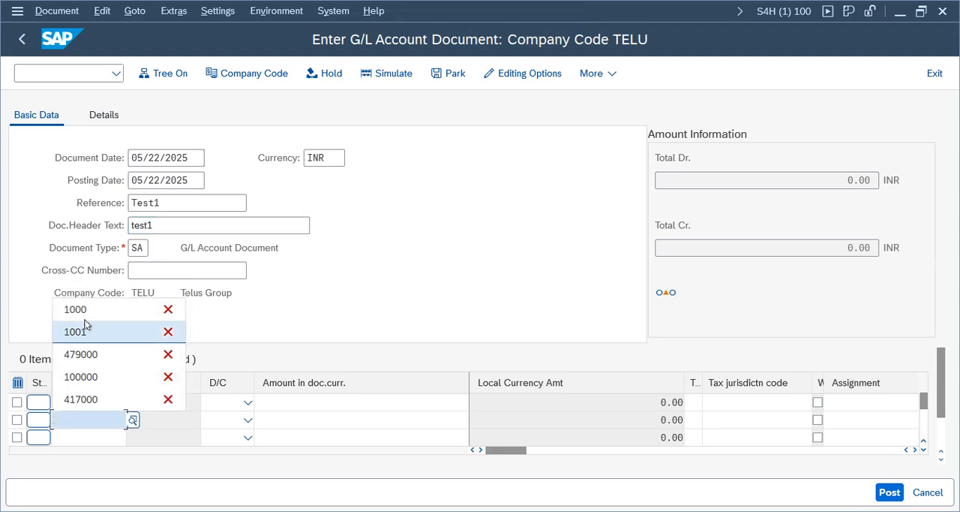
{"action": "left_click", "coordinate": [86, 332]}
{"action": "left_click", "coordinate": [243, 407]}
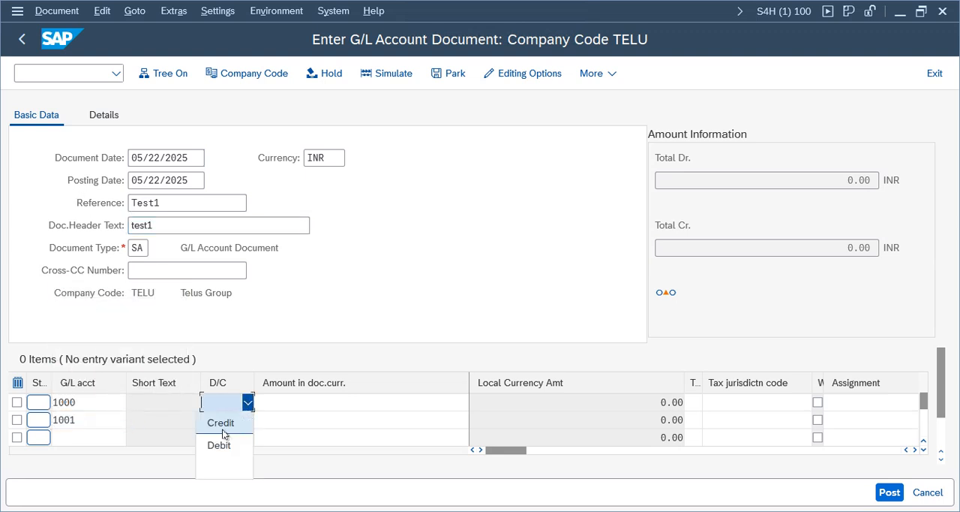
{"action": "left_click", "coordinate": [222, 445]}
{"action": "left_click", "coordinate": [244, 420]}
{"action": "left_click", "coordinate": [226, 360]}
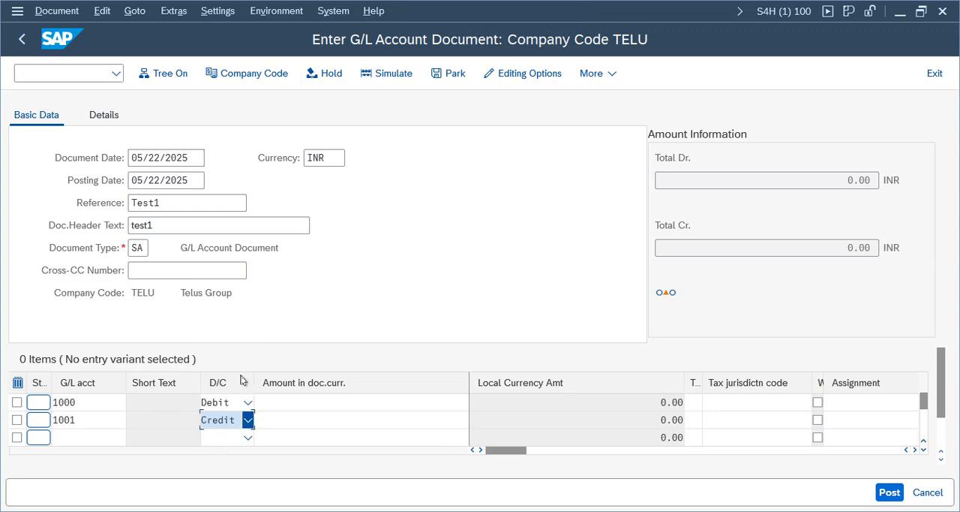
- Set the amount in document currency to 100 for both the debit and the credit line
{"action": "left_click", "coordinate": [364, 397]}
{"action": "type", "text": "100"}
{"action": "key", "text": "Tab"}
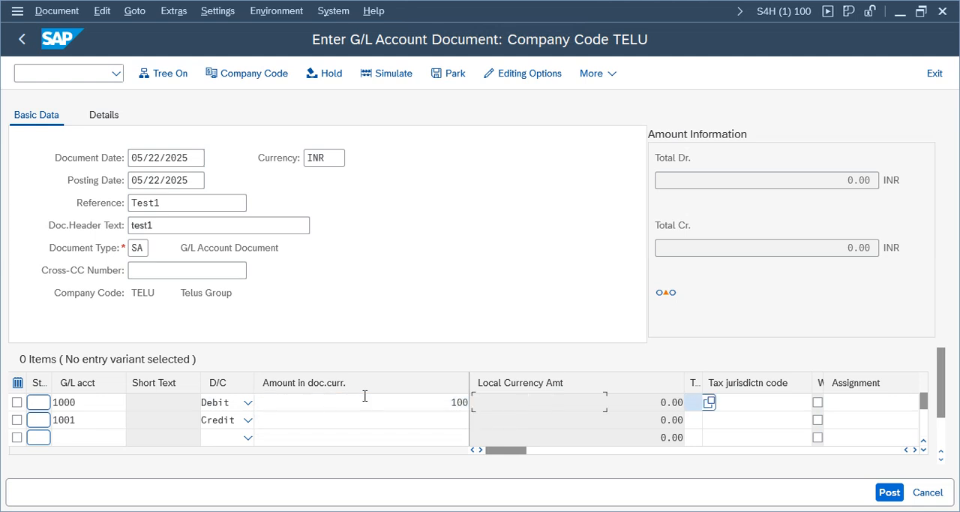
{"action": "left_click", "coordinate": [410, 416]}
{"action": "type", "text": "100"}
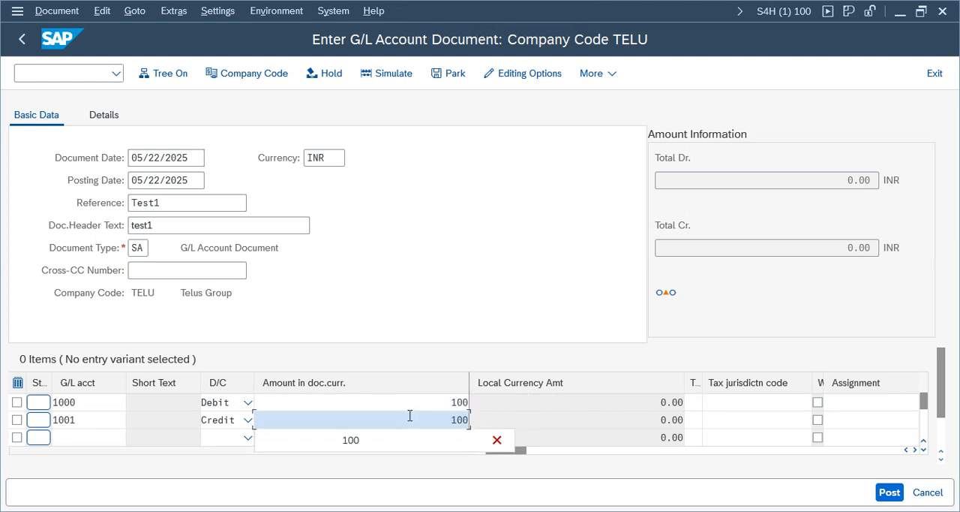
{"action": "left_click", "coordinate": [403, 299]}
- Simulate the document to review its line items, and decline to exit editing so the data is kept
{"action": "left_click", "coordinate": [388, 71]}
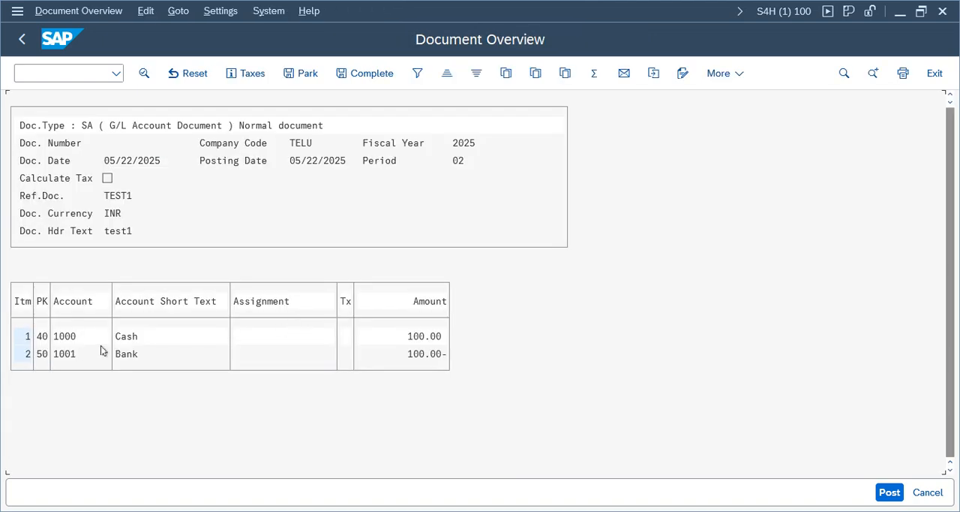
{"action": "left_click", "coordinate": [128, 359]}
{"action": "left_click", "coordinate": [936, 72]}
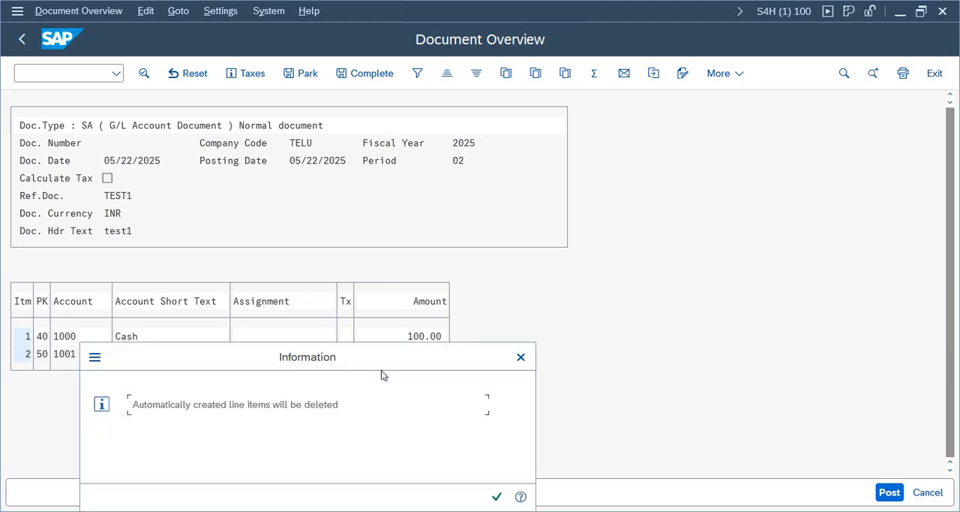
{"action": "left_click", "coordinate": [497, 496]}
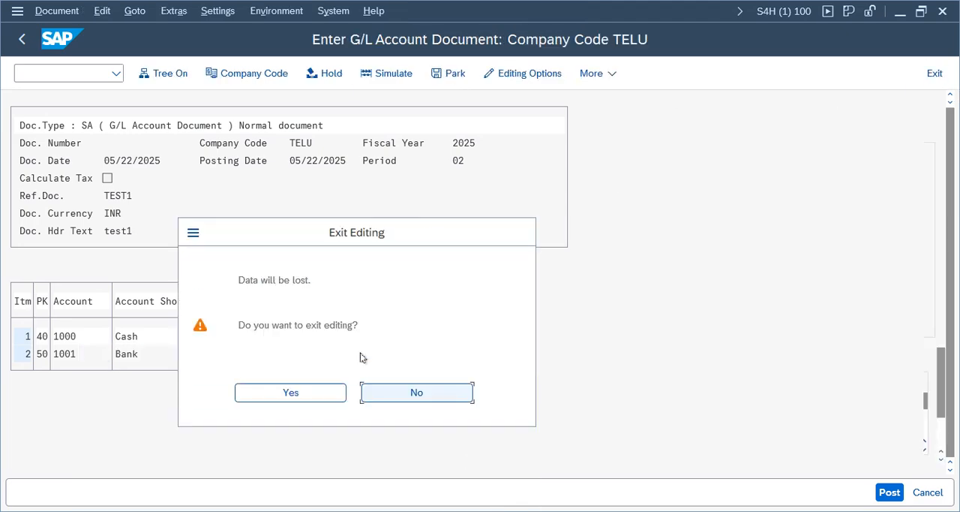
{"action": "left_click", "coordinate": [418, 390]}
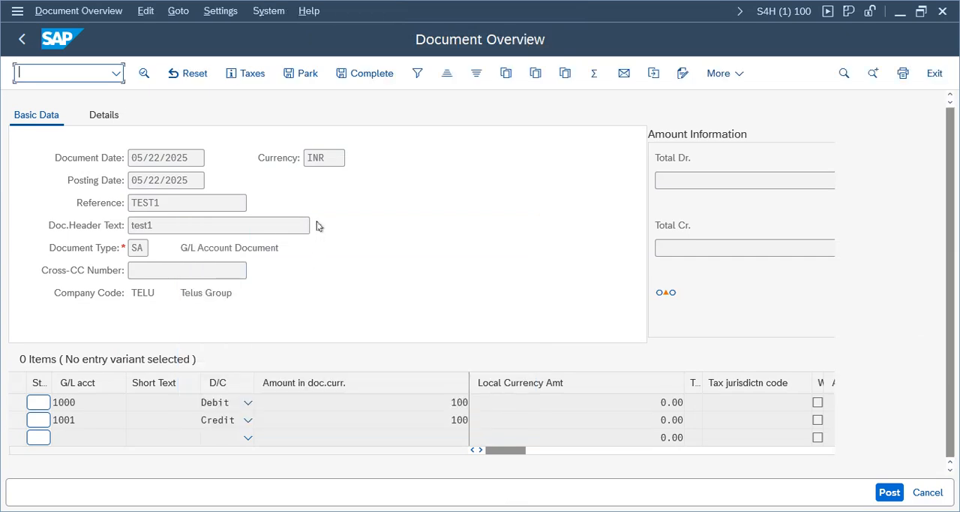
- Return from the simulated overview to the entry screen, accepting deletion of automatic line items, and post the document
{"action": "left_click", "coordinate": [12, 38]}
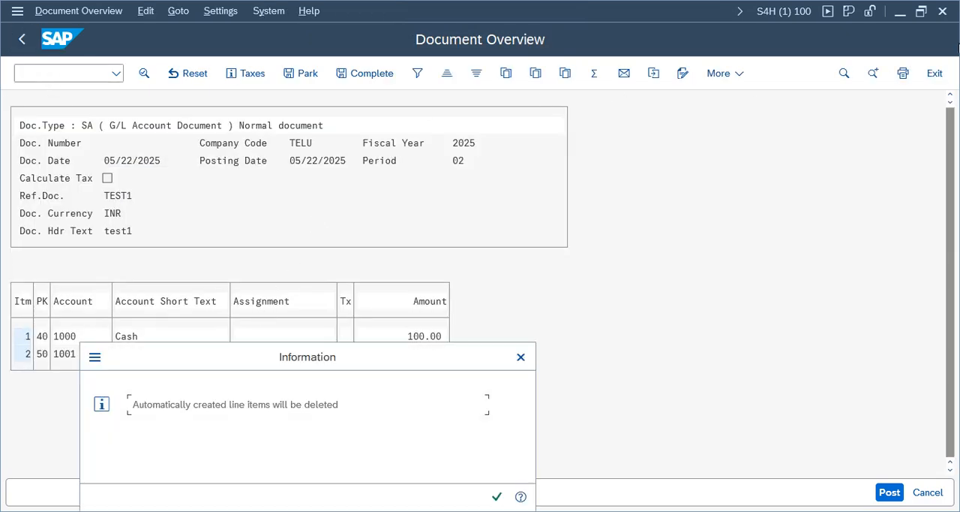
{"action": "left_click", "coordinate": [497, 496]}
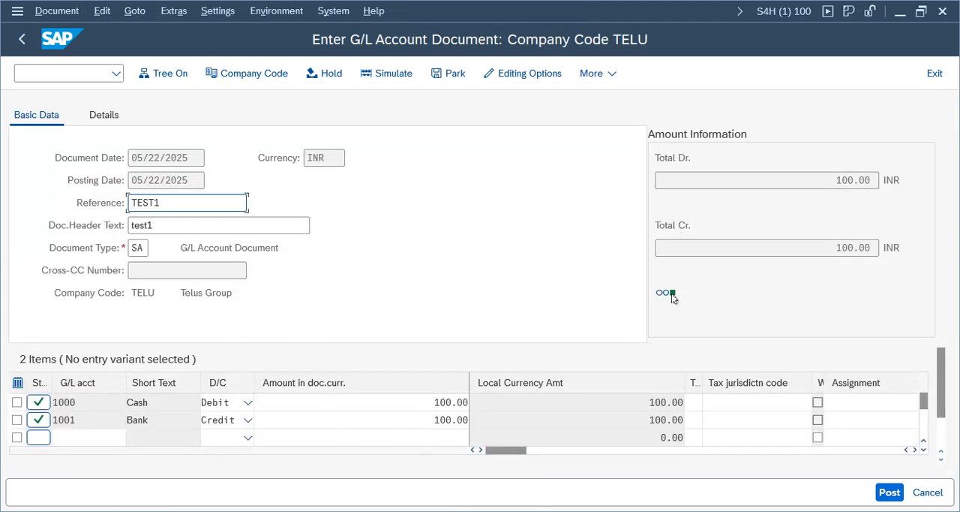
{"action": "left_click", "coordinate": [671, 293]}
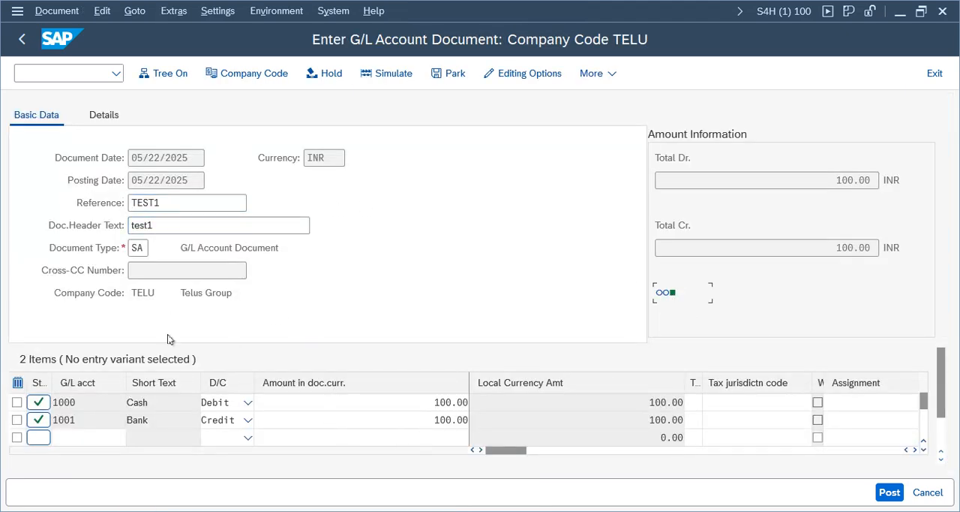
{"action": "left_click", "coordinate": [900, 496]}
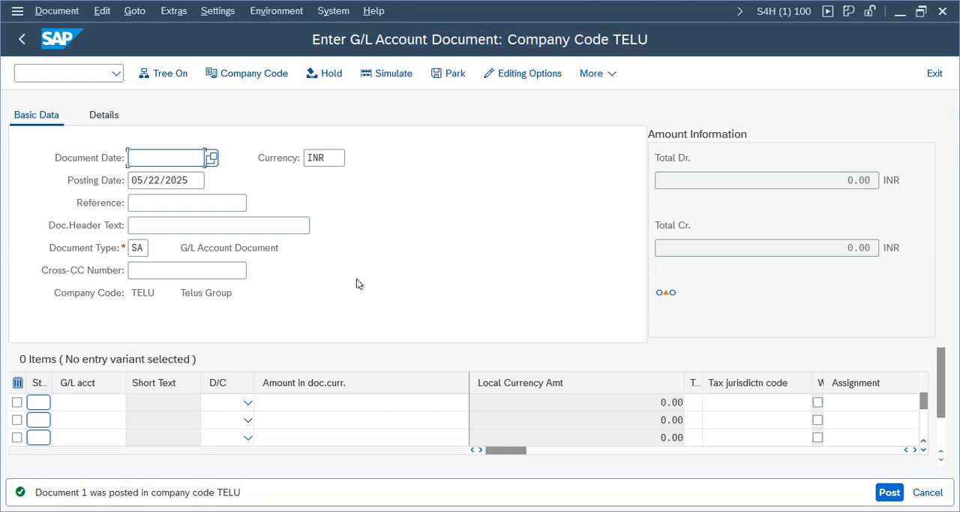
- Display the document just posted in company code TELU and switch it to the General Ledger View
{"action": "left_click", "coordinate": [57, 10]}
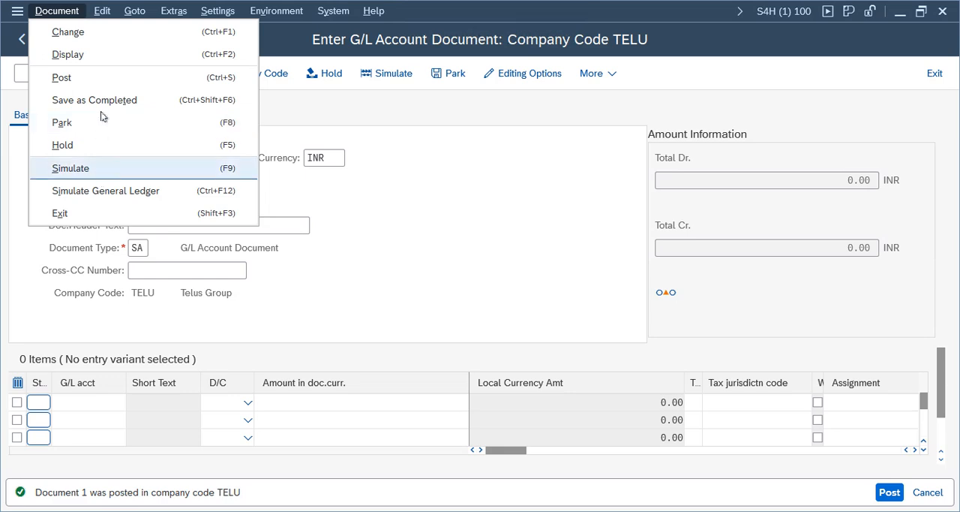
{"action": "left_click", "coordinate": [107, 57]}
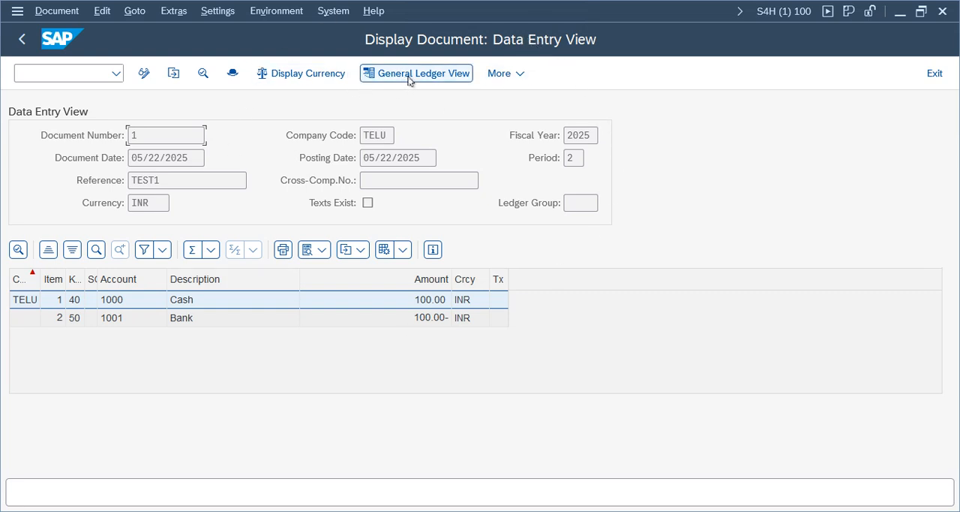
{"action": "left_click", "coordinate": [184, 302]}
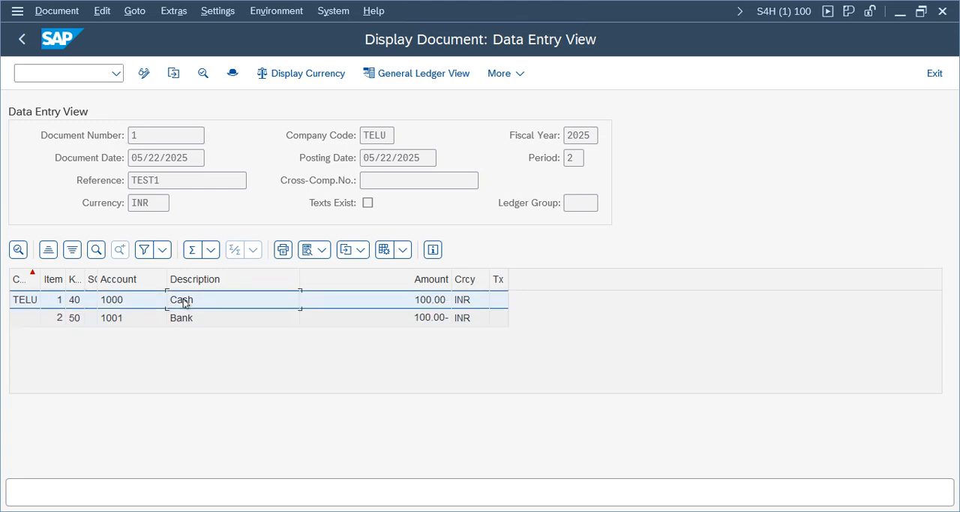
{"action": "left_click", "coordinate": [411, 75]}
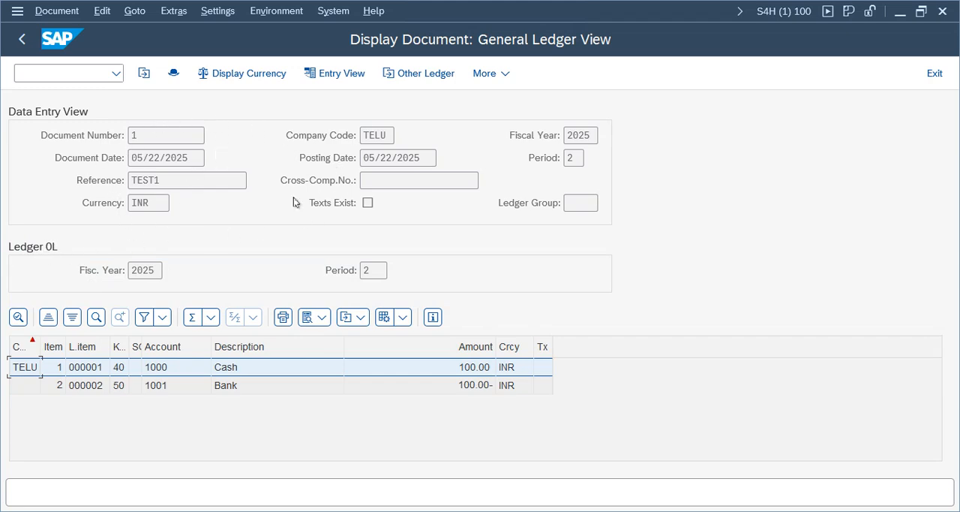
- Examine the posted document's line items in ledger T1, then leave the display for the G/L entry screen
{"action": "left_click", "coordinate": [435, 78]}
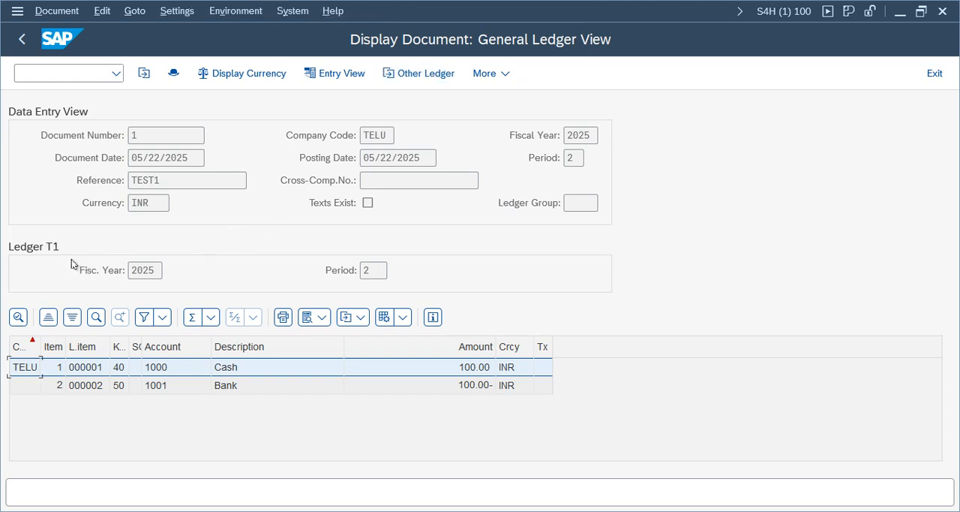
{"action": "left_click", "coordinate": [87, 385]}
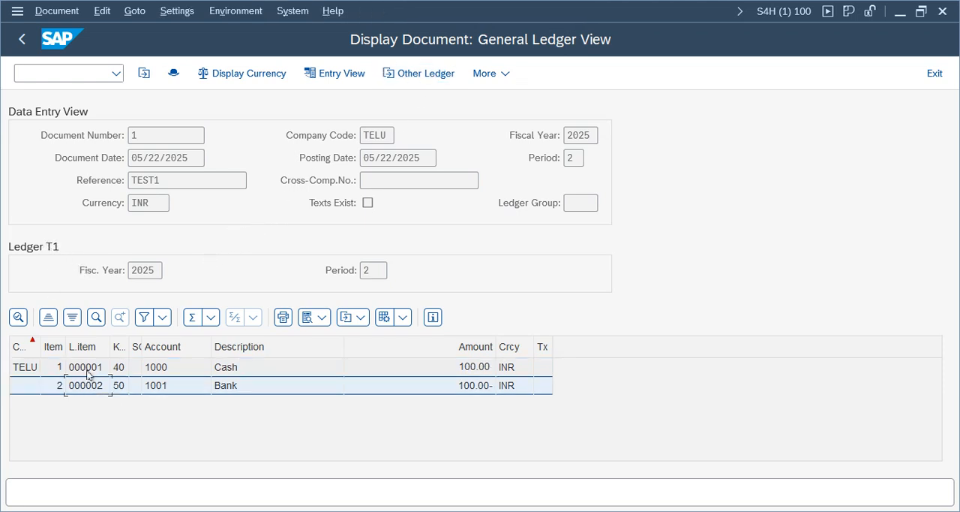
{"action": "left_click", "coordinate": [64, 248]}
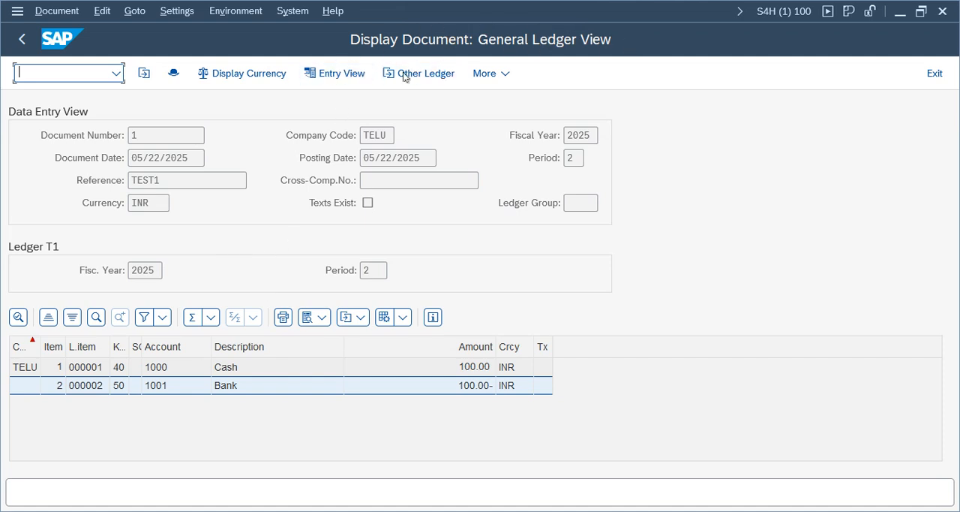
{"action": "left_click", "coordinate": [338, 78]}
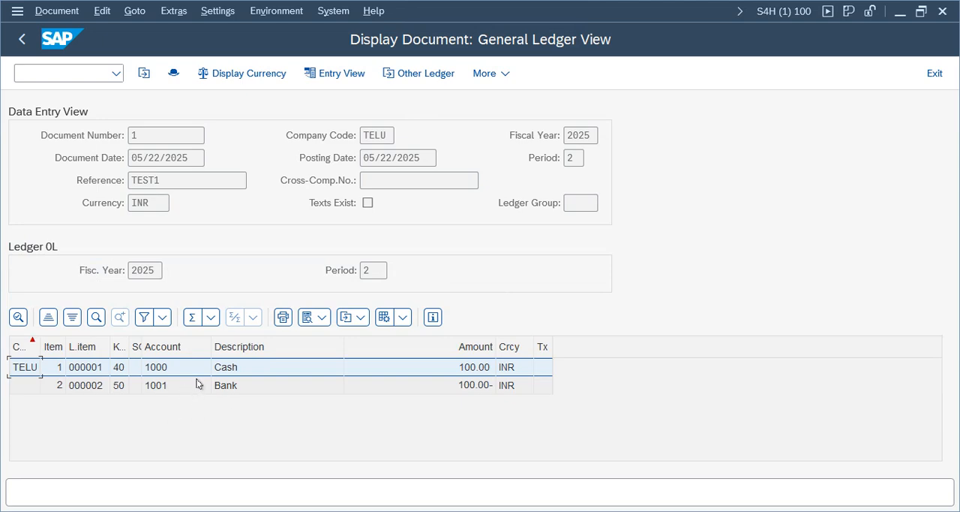
{"action": "left_click", "coordinate": [22, 39]}
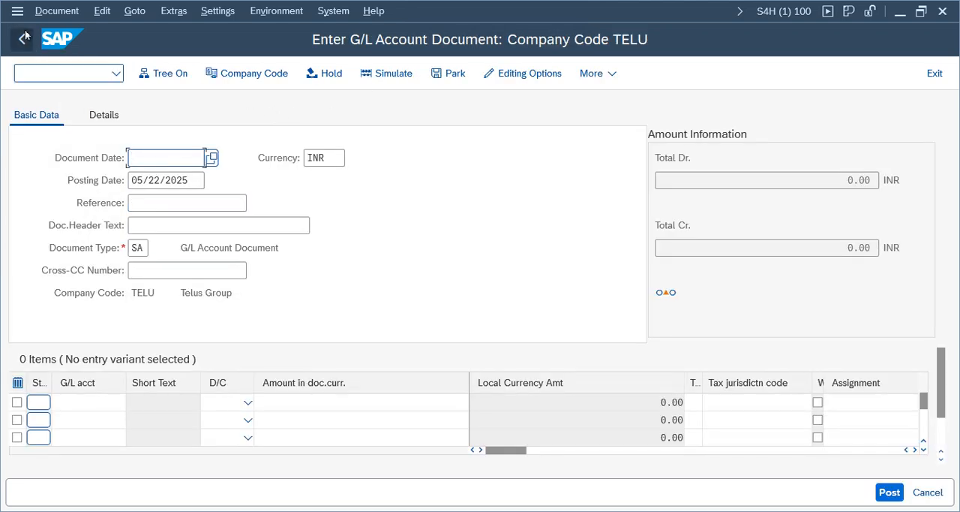
- Display the document just posted from the entry screen and switch its display currency to Local Currency
{"action": "left_click", "coordinate": [52, 12]}
{"action": "left_click", "coordinate": [90, 55]}
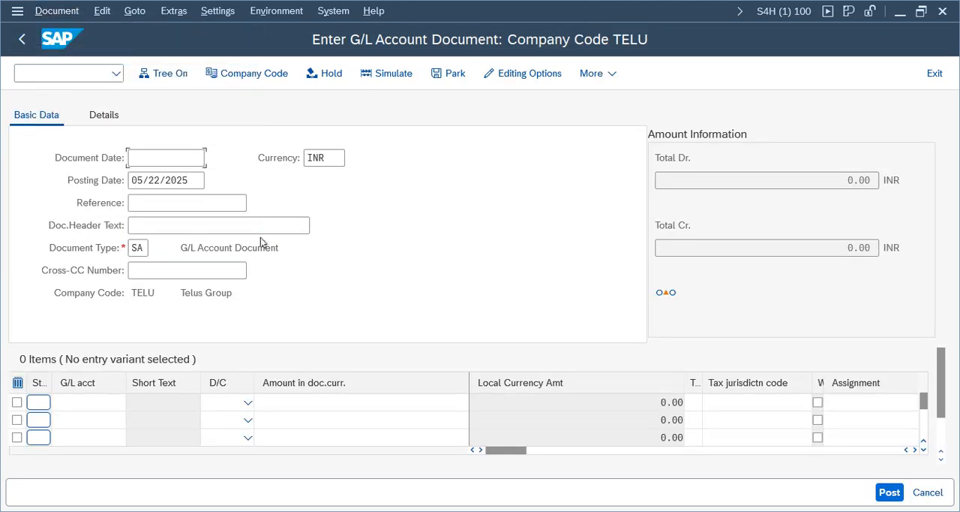
{"action": "left_click", "coordinate": [303, 75]}
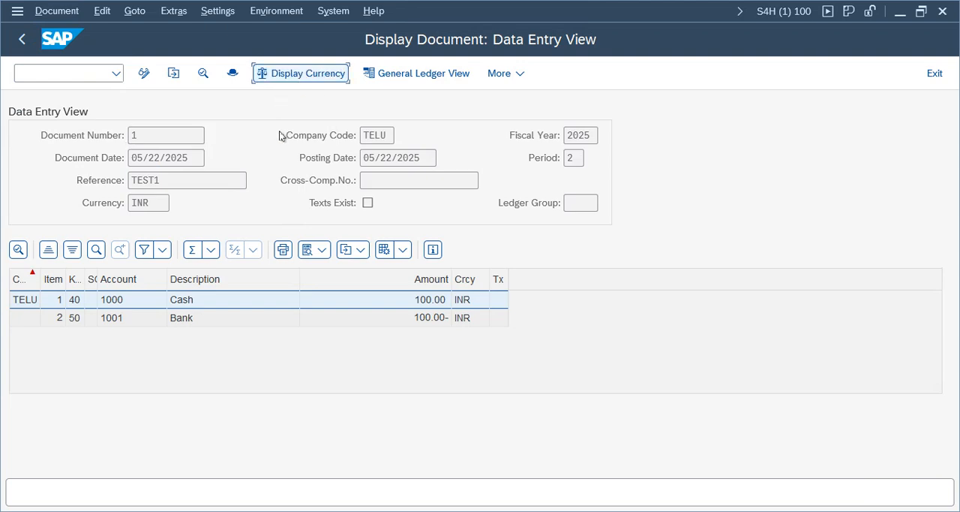
{"action": "left_click_drag", "start_coordinate": [340, 261], "coordinate": [666, 173]}
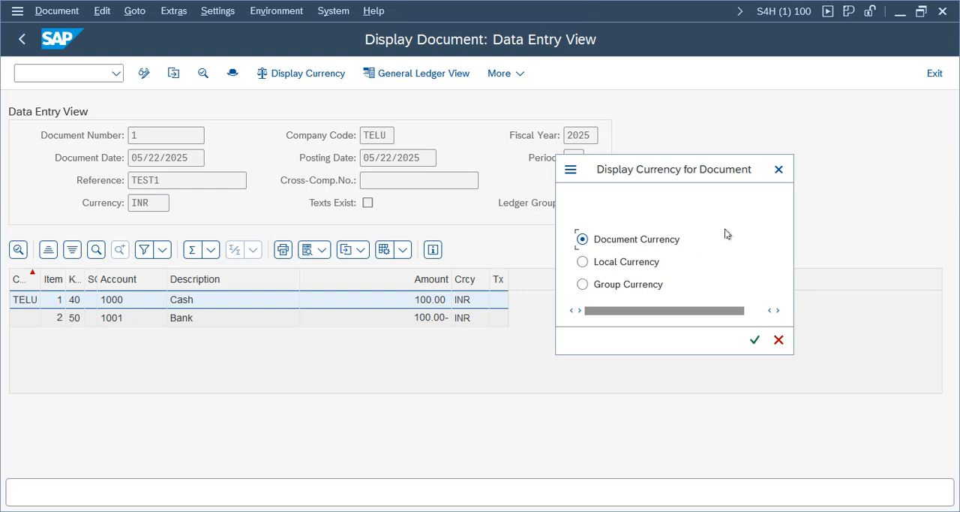
{"action": "left_click", "coordinate": [620, 263]}
{"action": "left_click", "coordinate": [755, 339]}
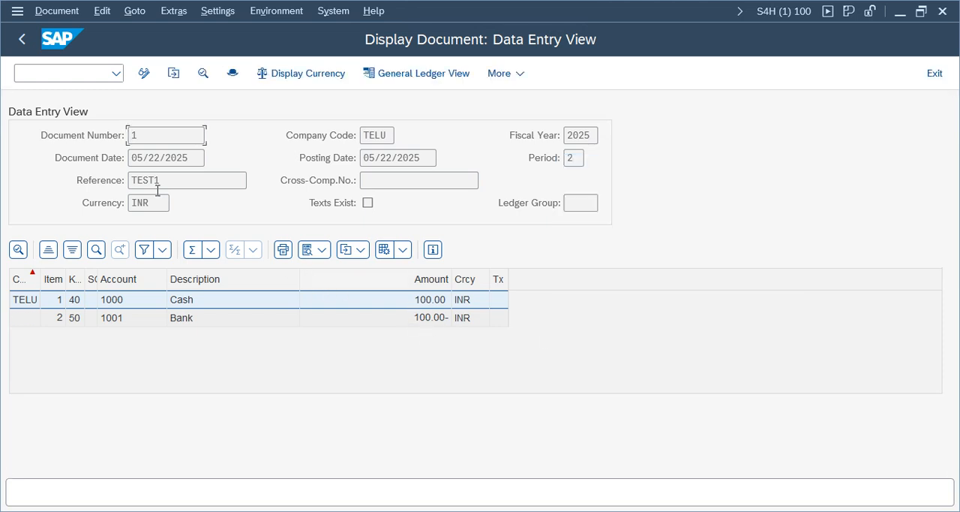
- Switch the document's display currency to Group Currency and check the amount on the Bank line
{"action": "left_click", "coordinate": [289, 76]}
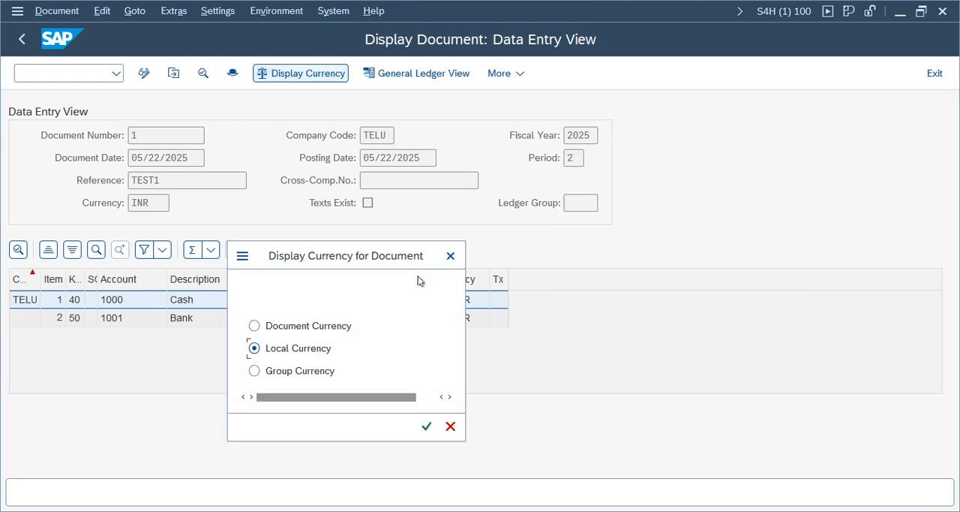
{"action": "left_click", "coordinate": [288, 371]}
{"action": "key", "text": "Return"}
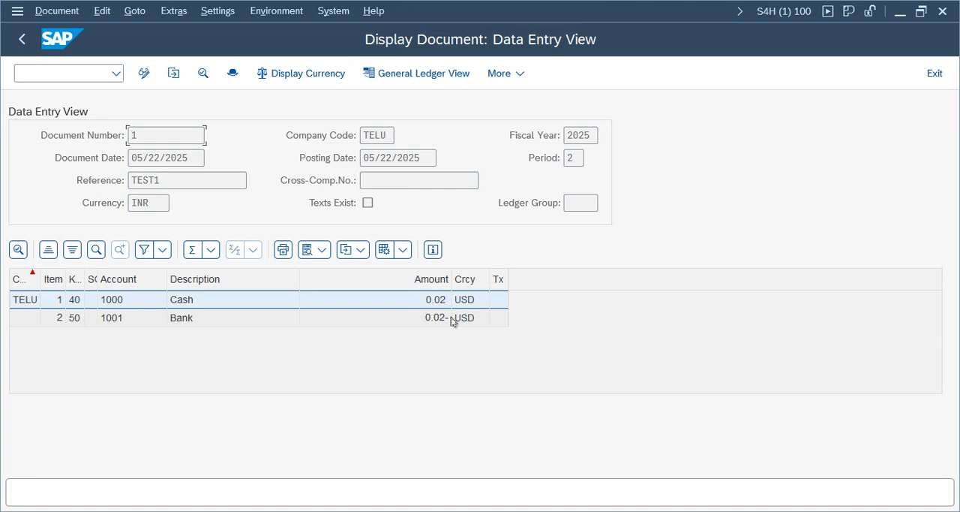
{"action": "left_click", "coordinate": [435, 318]}
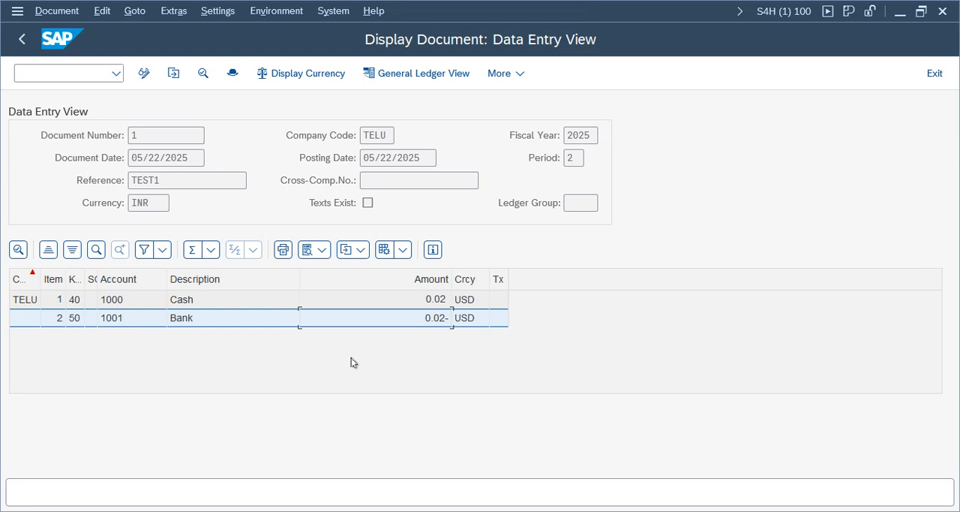
- Open the currency exchange rates table in a new session with transaction OB08
{"action": "left_click", "coordinate": [83, 75]}
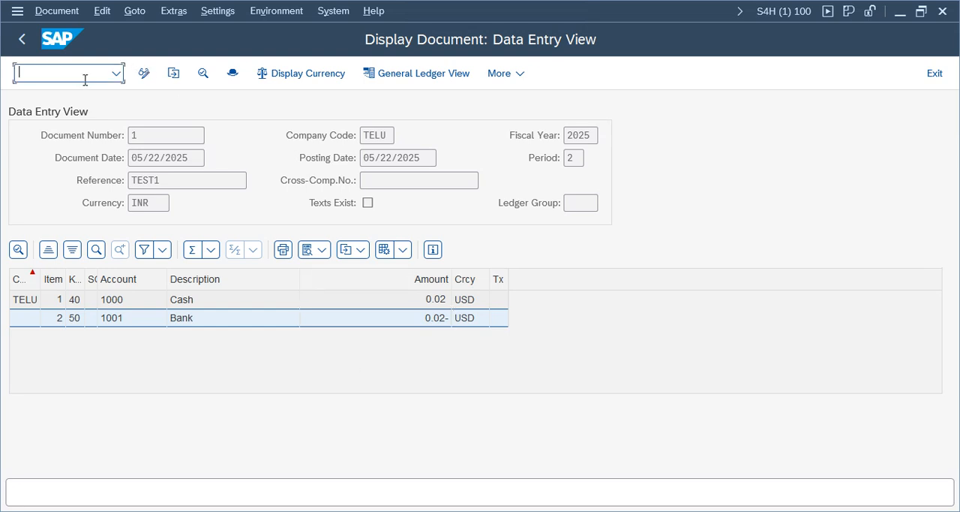
{"action": "type", "text": "/oob08"}
{"action": "key", "text": "Return"}
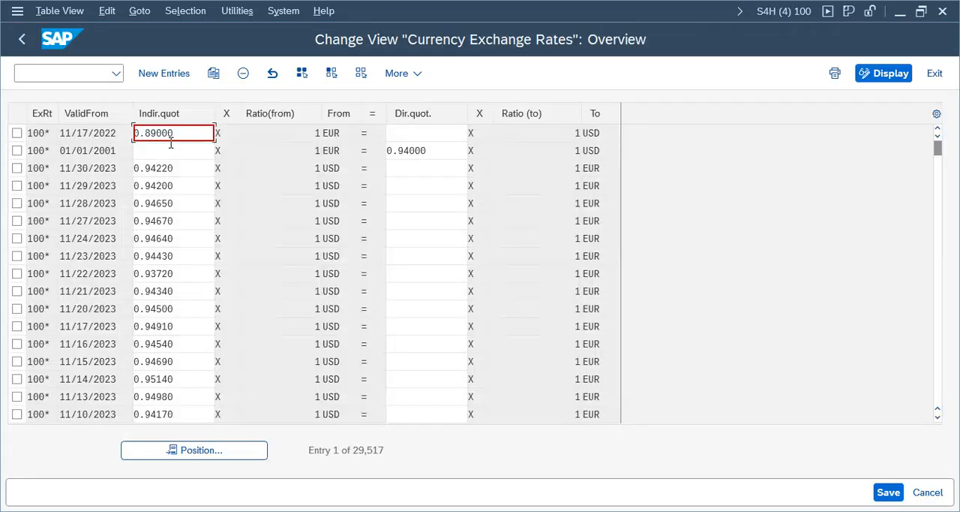
- Position the exchange rate list at rate type M, from currency INR, to currency USD
{"action": "left_click", "coordinate": [219, 452]}
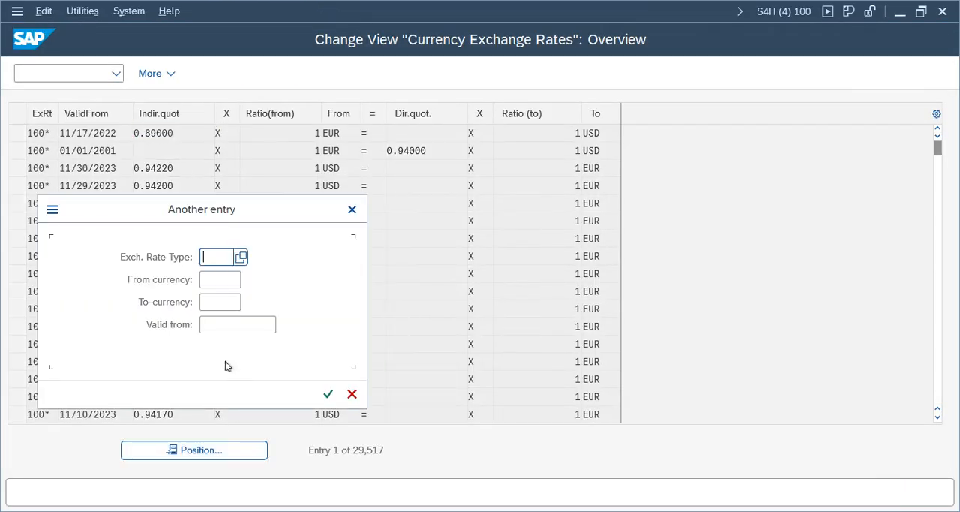
{"action": "type", "text": "m"}
{"action": "key", "text": "Tab"}
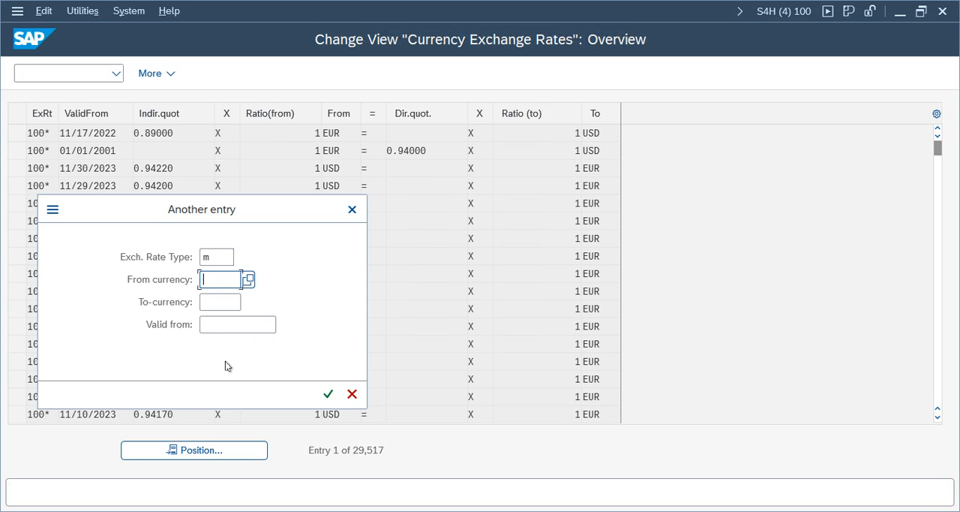
{"action": "type", "text": "inr"}
{"action": "key", "text": "Tab"}
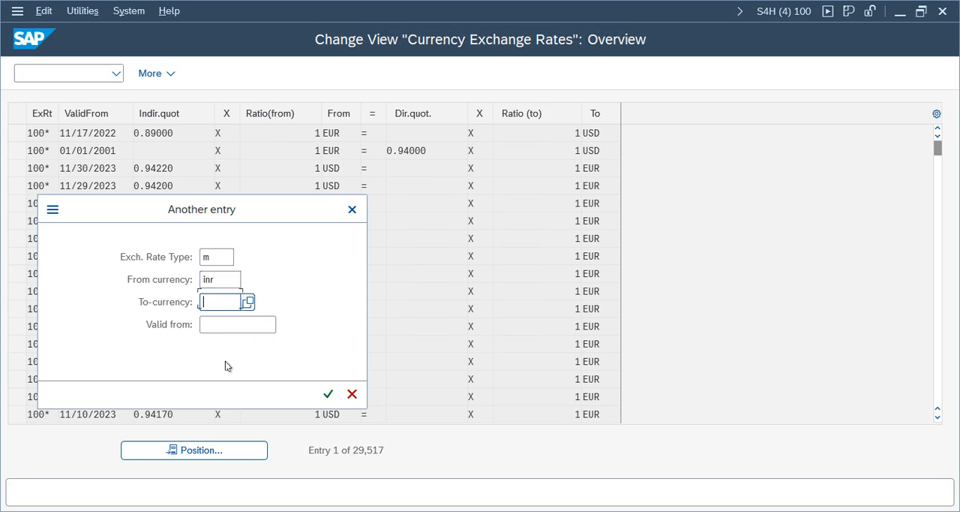
{"action": "type", "text": "usd"}
{"action": "key", "text": "Tab"}
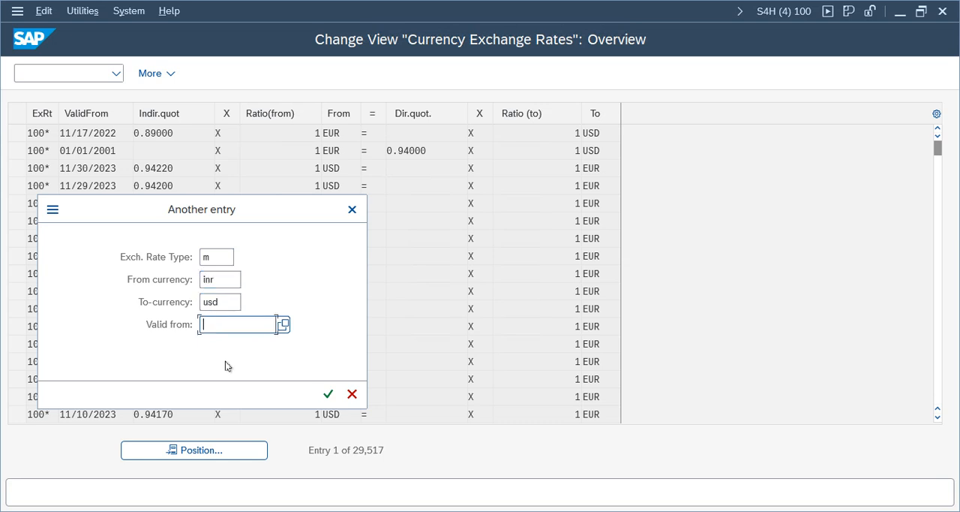
{"action": "left_click", "coordinate": [327, 394]}
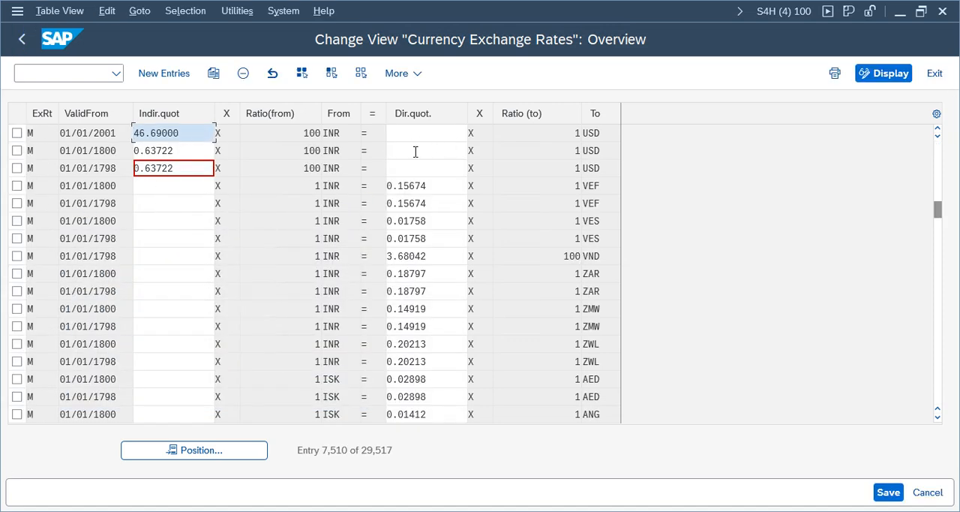
- Examine the INR to USD rate valid from 01/01/2001 and compare it with the posted document's group currency amounts
{"action": "left_click", "coordinate": [303, 135]}
{"action": "left_click", "coordinate": [200, 135]}
{"action": "left_click", "coordinate": [16, 134]}
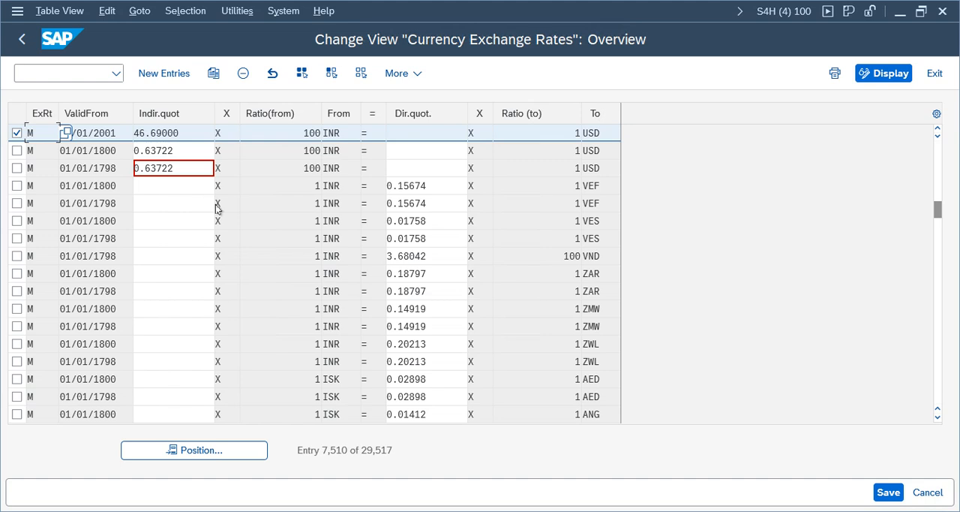
{"action": "left_click", "coordinate": [921, 16]}
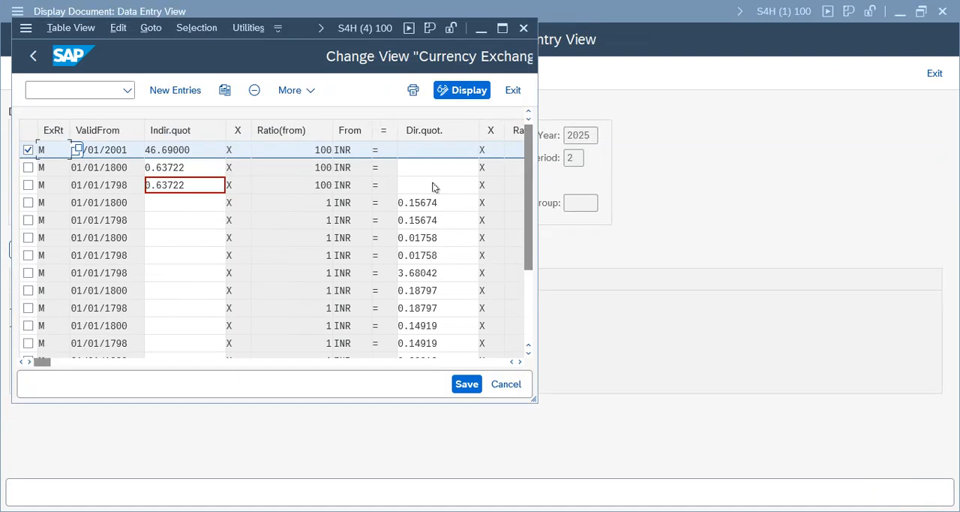
{"action": "left_click_drag", "start_coordinate": [301, 25], "coordinate": [343, 120]}
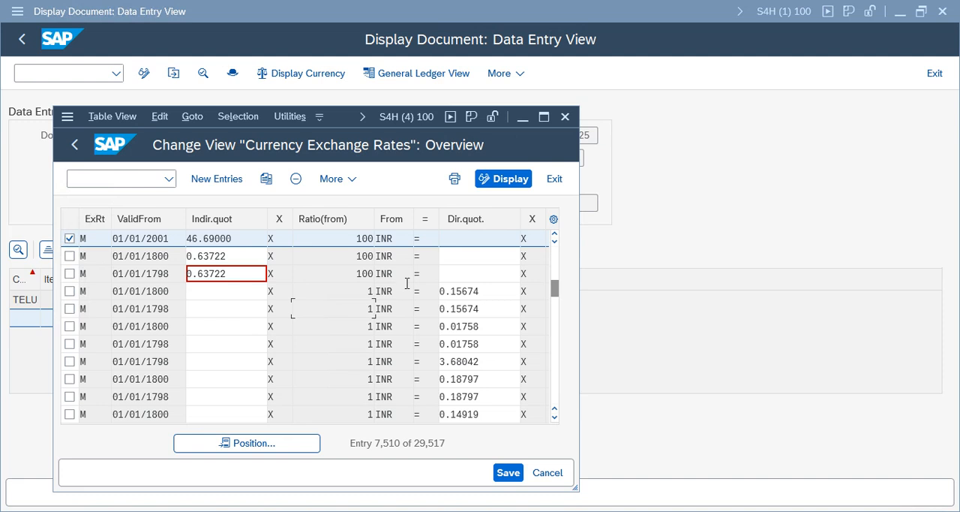
{"action": "left_click", "coordinate": [542, 118]}
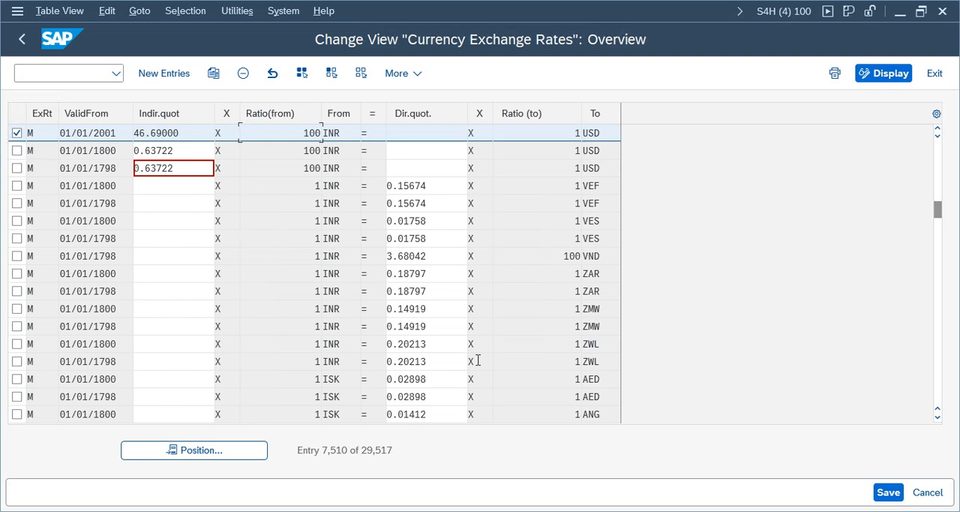
{"action": "mouse_move", "coordinate": [429, 506]}
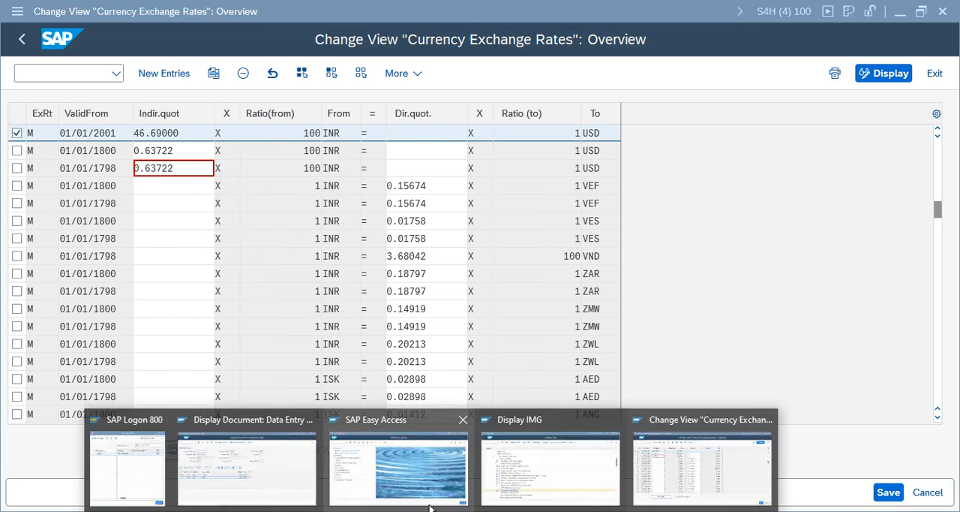
{"action": "left_click", "coordinate": [264, 465]}
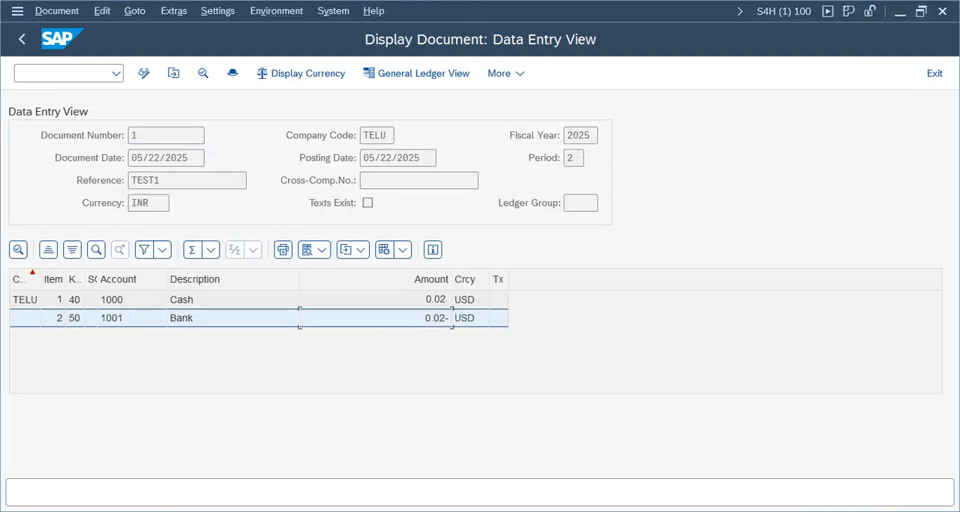
{"action": "mouse_move", "coordinate": [428, 506]}
{"action": "left_click", "coordinate": [662, 474]}
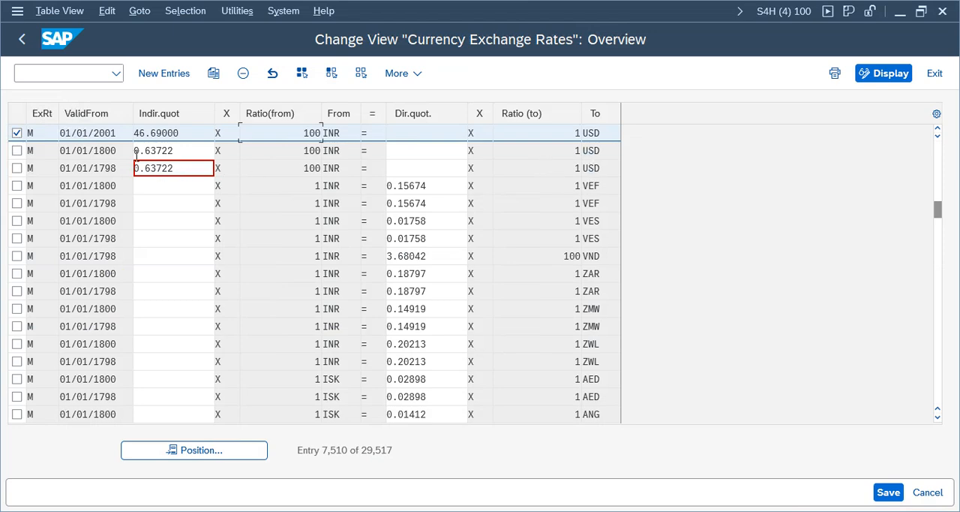
- Create a new exchange rate entry: type M, valid from 01.04.2025, from INR to USD, direct quotation 85
{"action": "left_click", "coordinate": [159, 165]}
{"action": "left_click", "coordinate": [164, 74]}
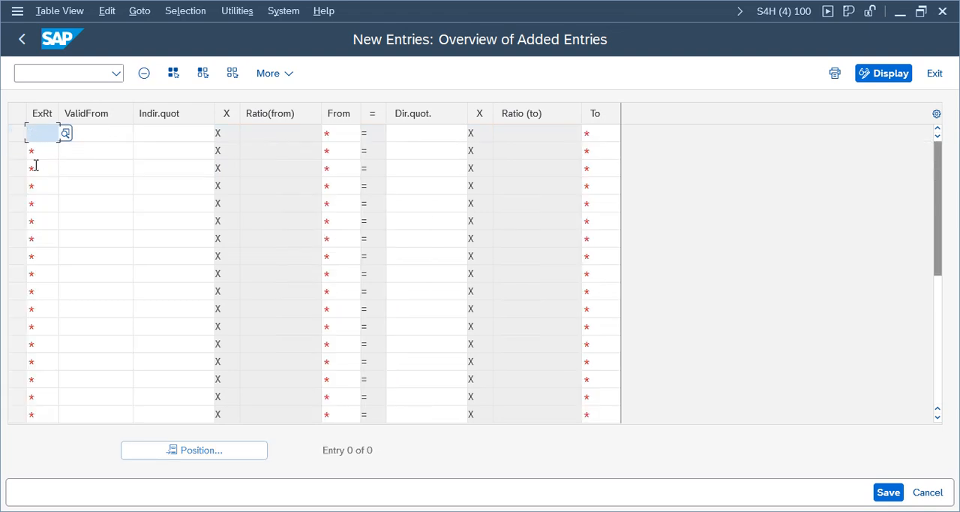
{"action": "key", "text": "Tab"}
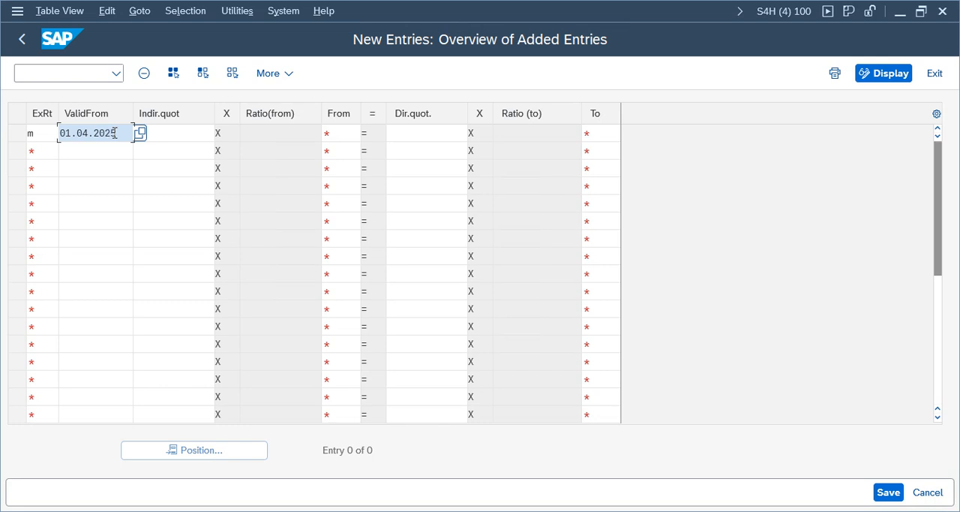
{"action": "left_click_drag", "start_coordinate": [126, 135], "coordinate": [61, 133]}
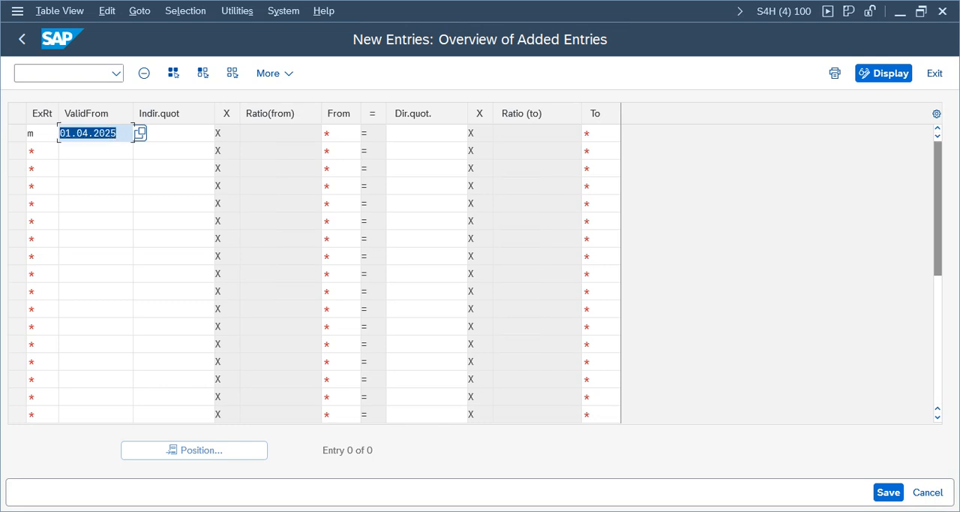
{"action": "left_click", "coordinate": [349, 139]}
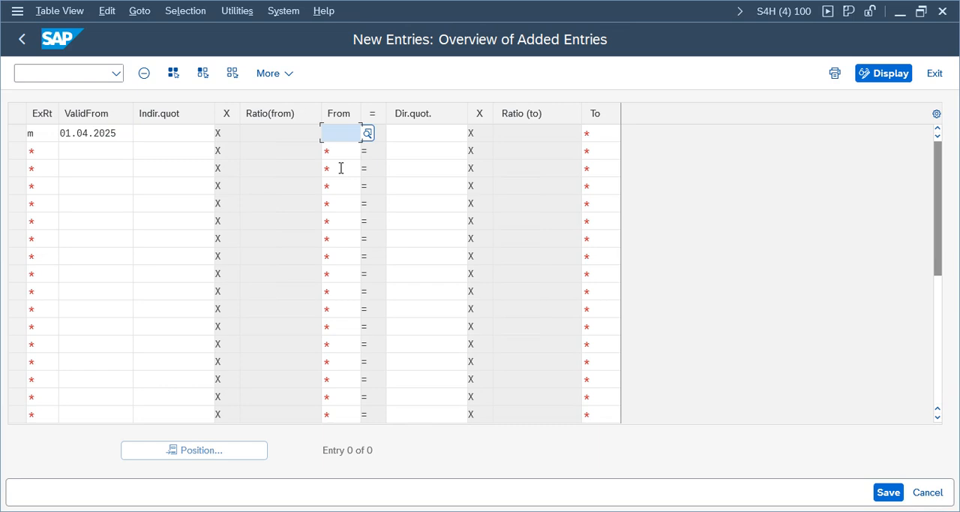
{"action": "type", "text": "inr"}
{"action": "key", "text": "Tab"}
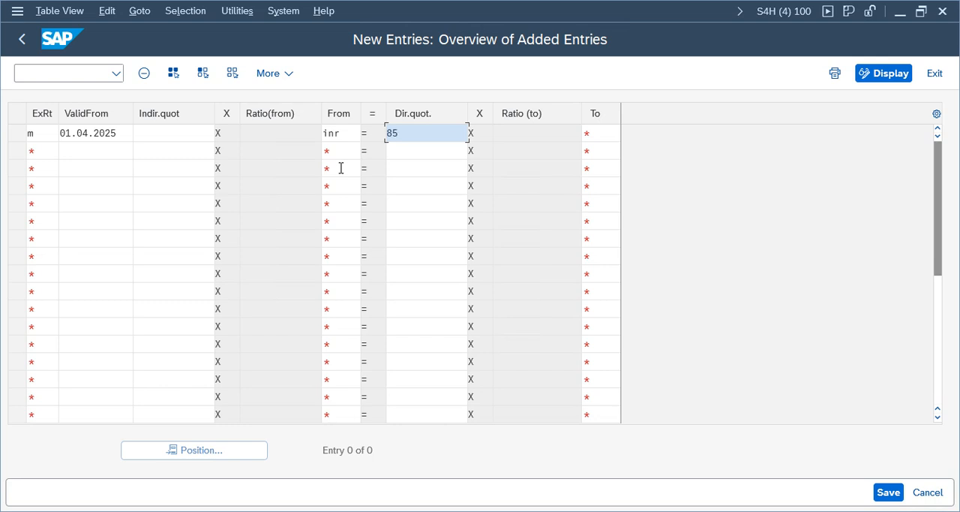
{"action": "key", "text": "Tab"}
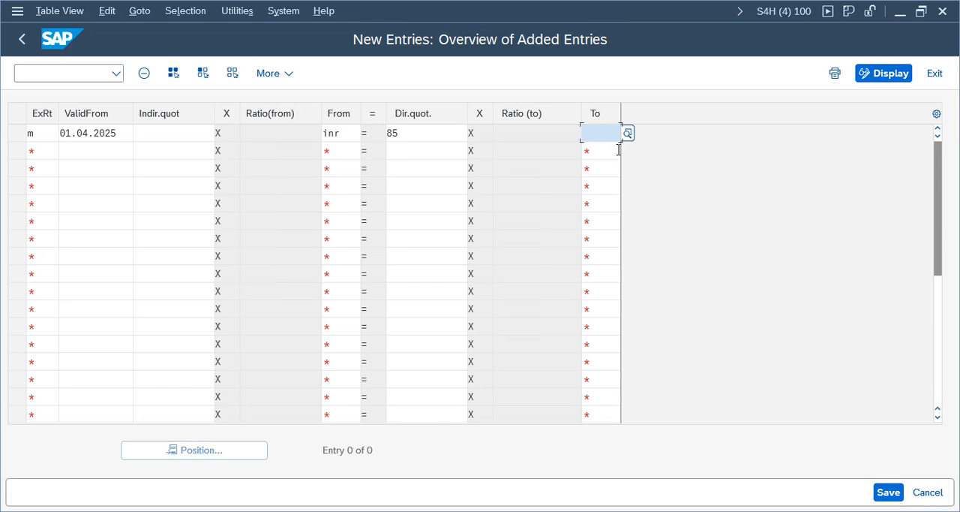
{"action": "type", "text": "usd"}
{"action": "key", "text": "Return"}
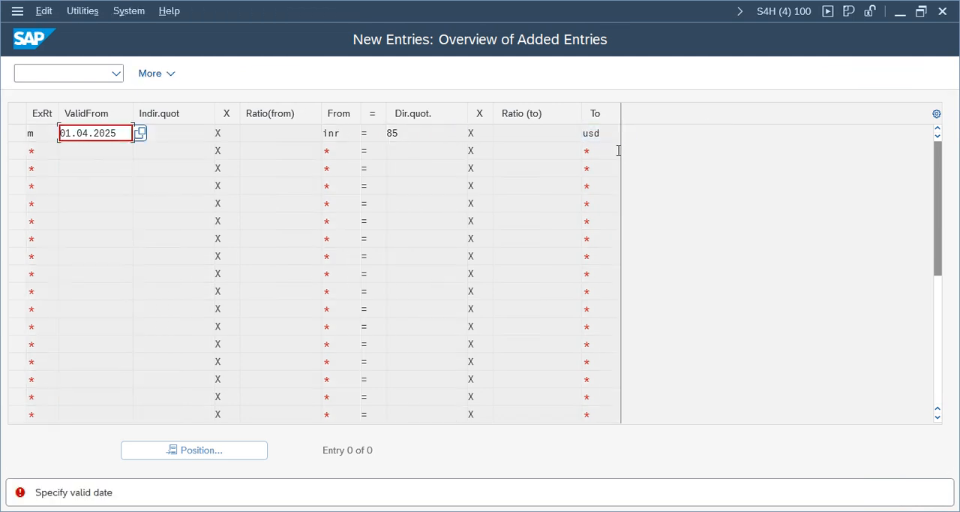
- Set the new rate's valid-from date to 05/22/2025 and save the entry
{"action": "left_click", "coordinate": [141, 133]}
{"action": "double_click", "coordinate": [254, 334]}
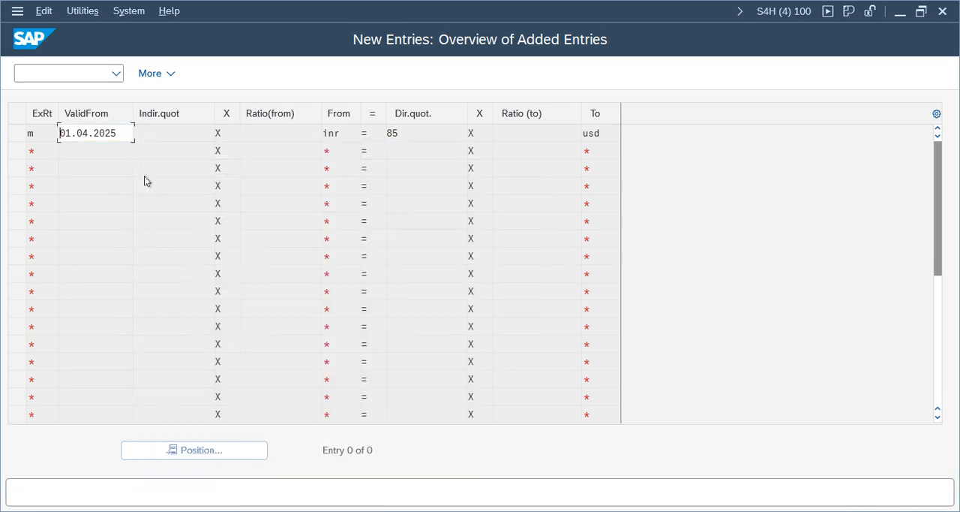
{"action": "key", "text": "Return"}
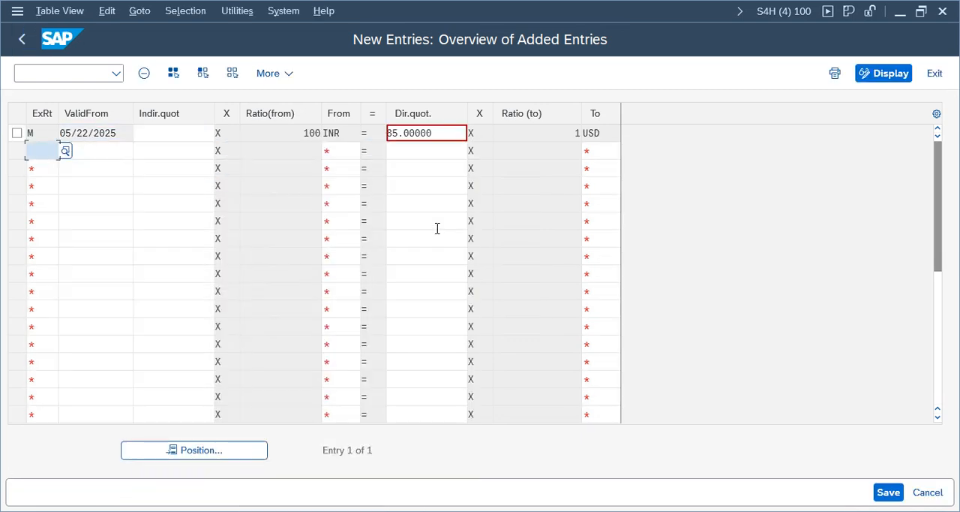
{"action": "left_click", "coordinate": [889, 492]}
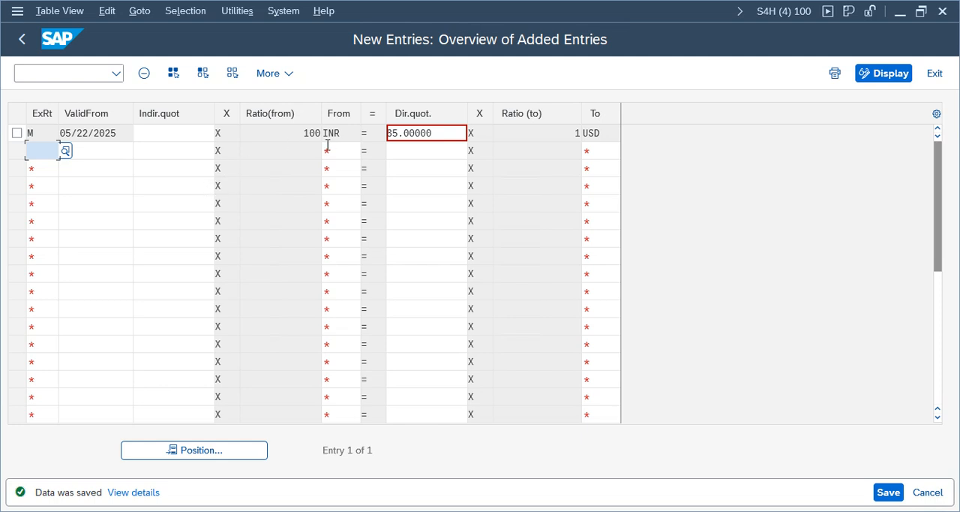
- Review the saved entry's currencies, direct quotation and from-ratio, and save again
{"action": "left_click_drag", "start_coordinate": [604, 134], "coordinate": [590, 134]}
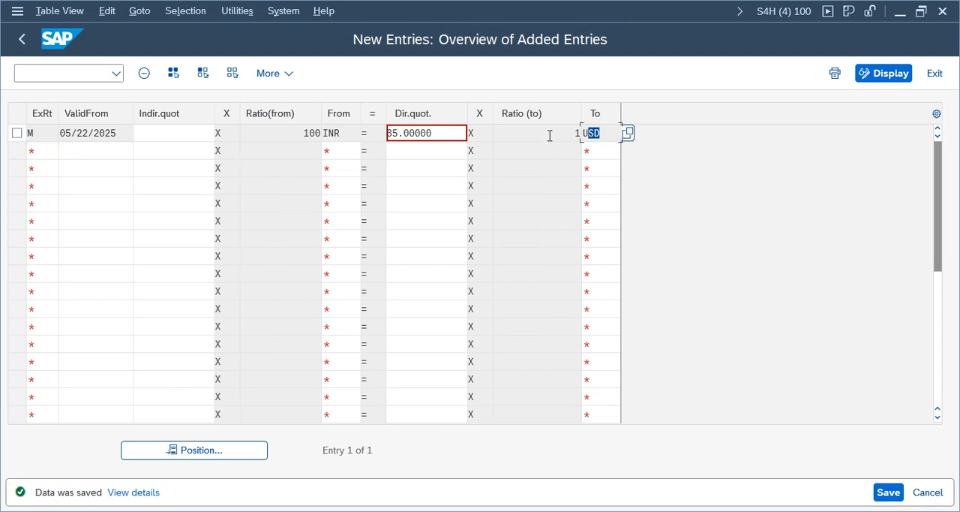
{"action": "left_click_drag", "start_coordinate": [441, 135], "coordinate": [399, 134]}
{"action": "left_click", "coordinate": [345, 130]}
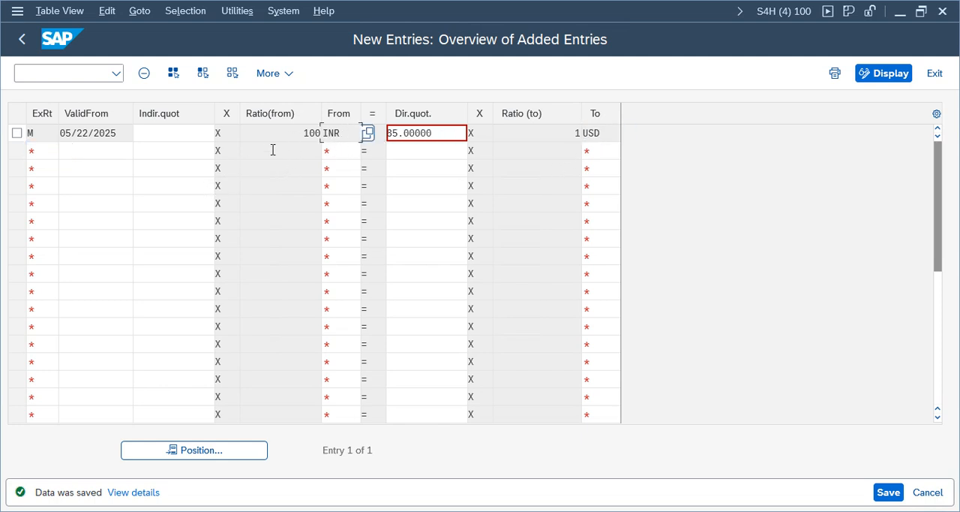
{"action": "left_click_drag", "start_coordinate": [305, 133], "coordinate": [321, 133]}
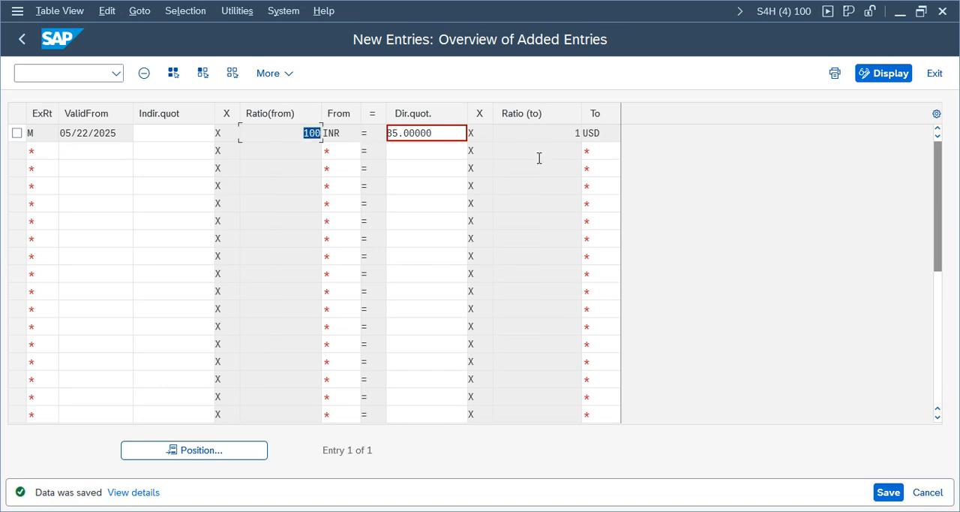
{"action": "double_click", "coordinate": [604, 133]}
{"action": "left_click", "coordinate": [603, 135]}
{"action": "left_click", "coordinate": [305, 131]}
{"action": "double_click", "coordinate": [319, 135]}
{"action": "left_click", "coordinate": [887, 493]}
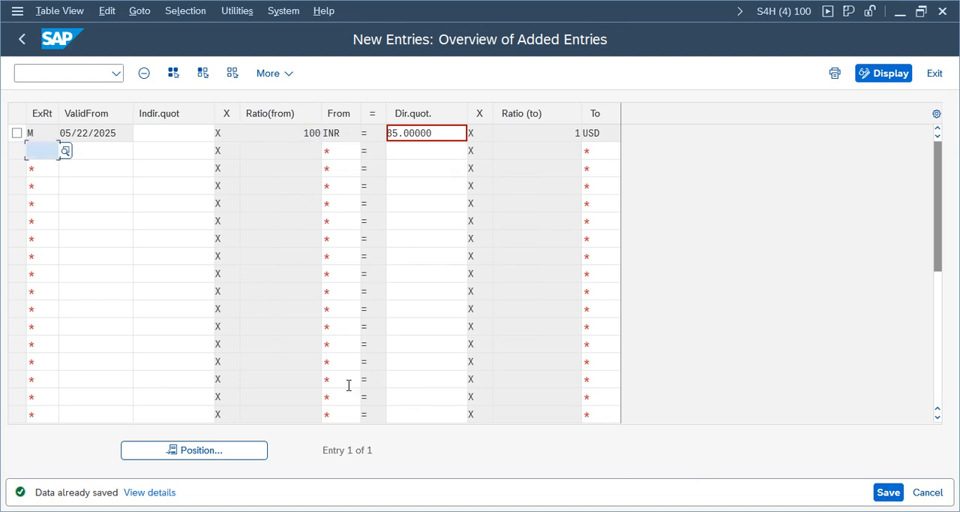
- Switch to the session displaying the posted TELU document and start transaction FB50
{"action": "left_click", "coordinate": [431, 511]}
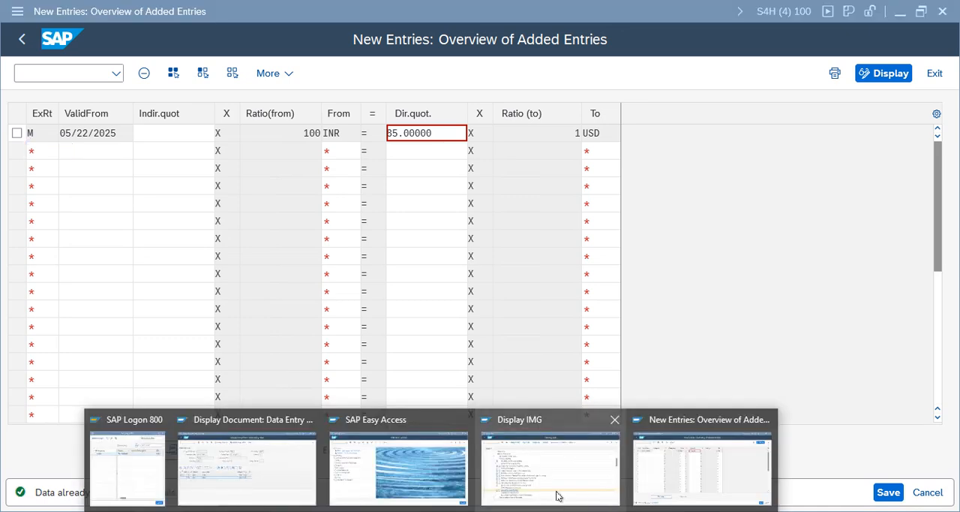
{"action": "left_click", "coordinate": [247, 465]}
{"action": "left_click", "coordinate": [37, 74]}
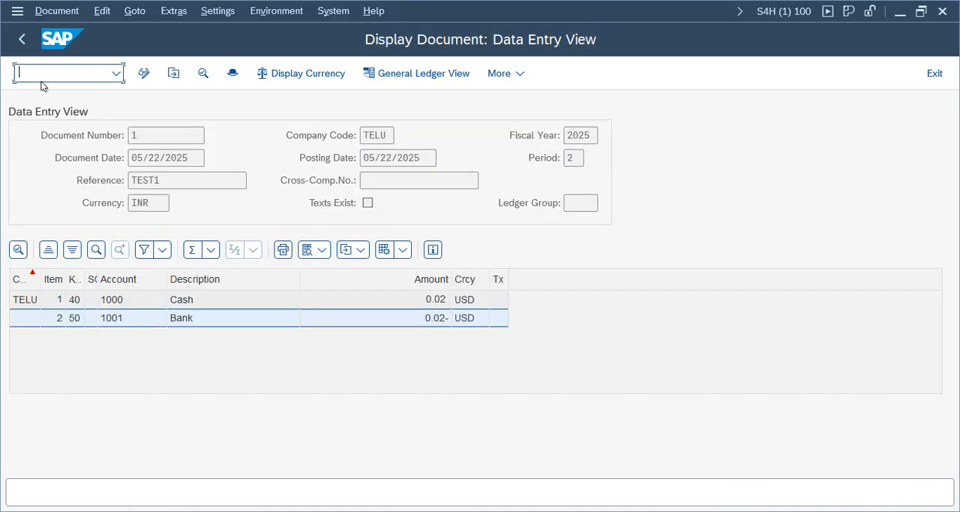
{"action": "type", "text": "/nfb50"}
{"action": "key", "text": "Return"}
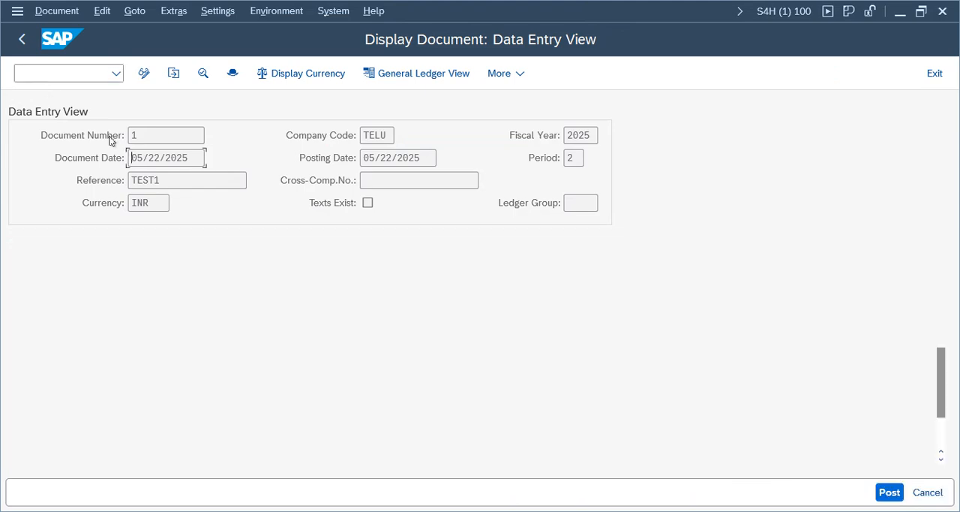
- Set the document date to 05/22/2025 and enter G/L accounts 1000 and 1001 on the first two item lines
{"action": "left_click", "coordinate": [212, 158]}
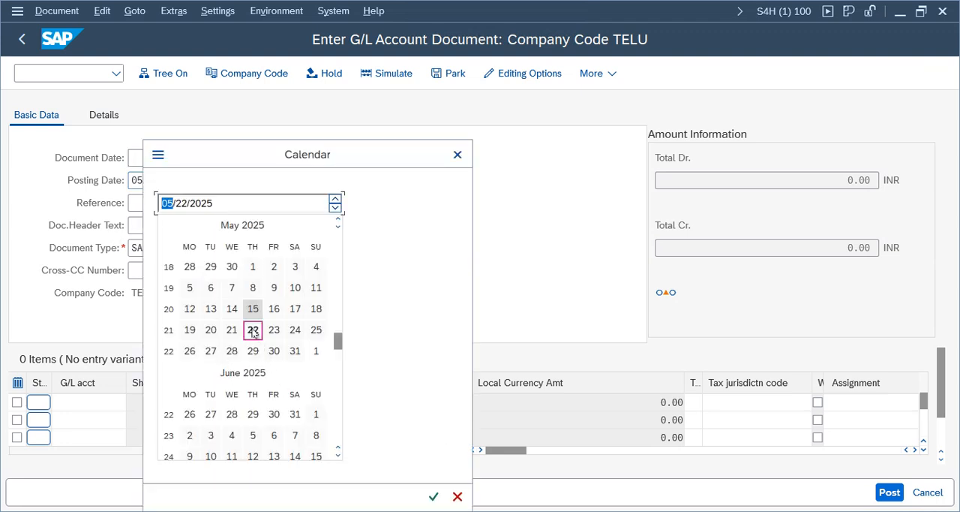
{"action": "double_click", "coordinate": [253, 331]}
{"action": "left_click", "coordinate": [95, 404]}
{"action": "left_click", "coordinate": [134, 404]}
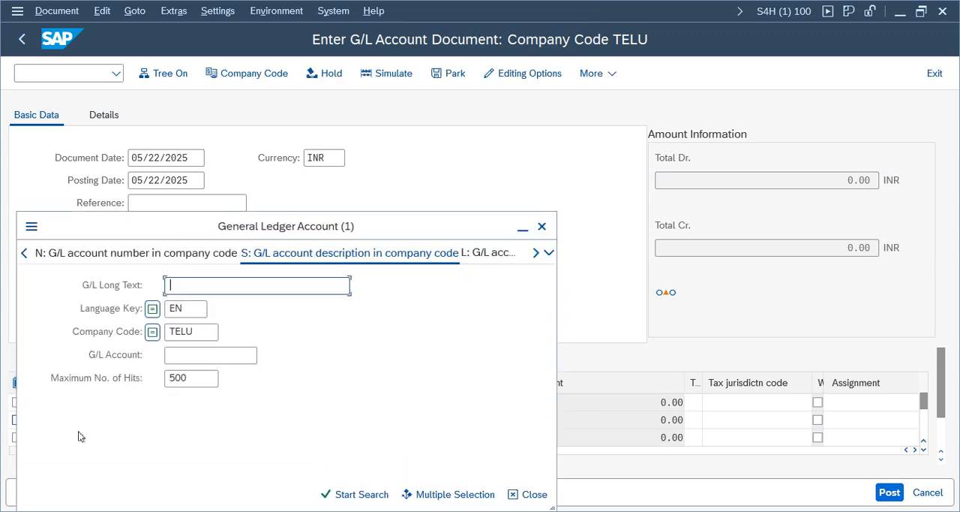
{"action": "left_click", "coordinate": [541, 227]}
{"action": "left_click", "coordinate": [77, 400]}
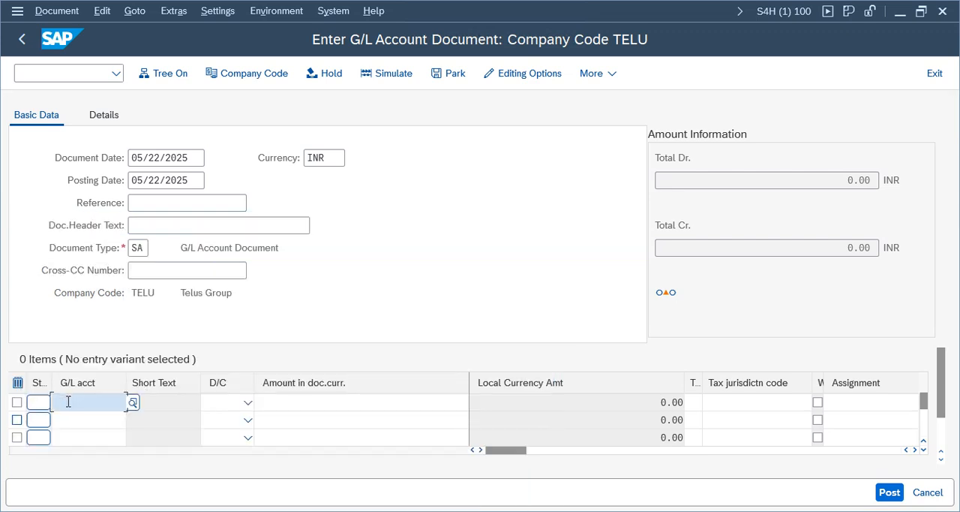
{"action": "type", "text": "1000"}
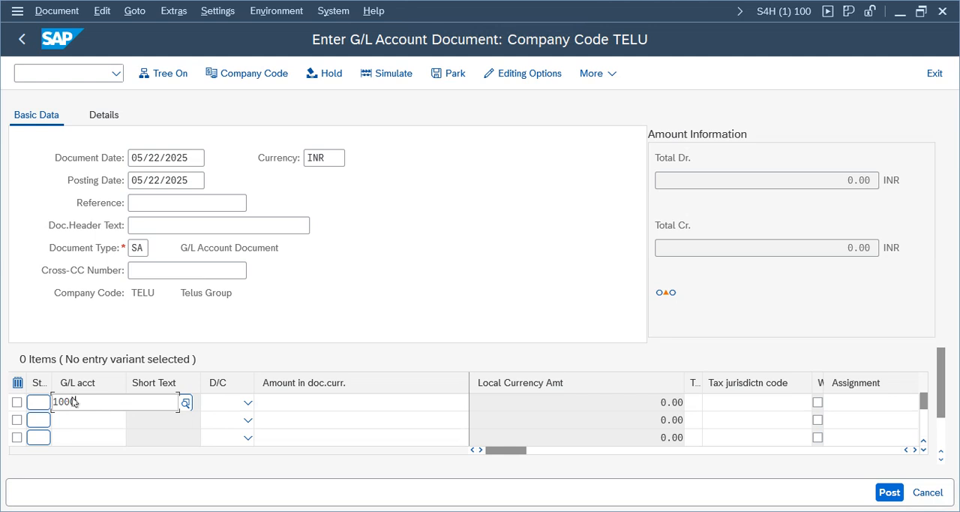
{"action": "left_click", "coordinate": [77, 419]}
{"action": "type", "text": "1001"}
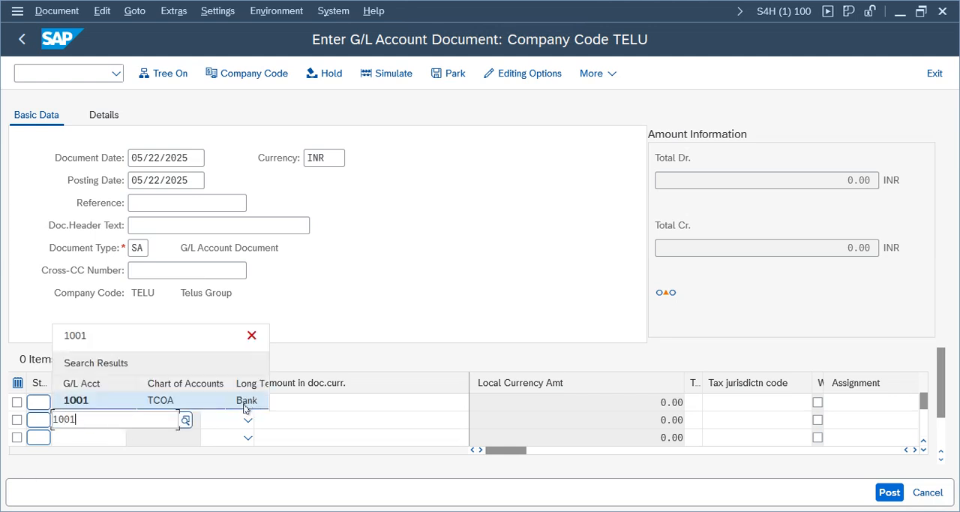
- Set account 1000 to Credit and account 1001 to Debit, each with an amount of 100 in document currency
{"action": "left_click", "coordinate": [245, 404]}
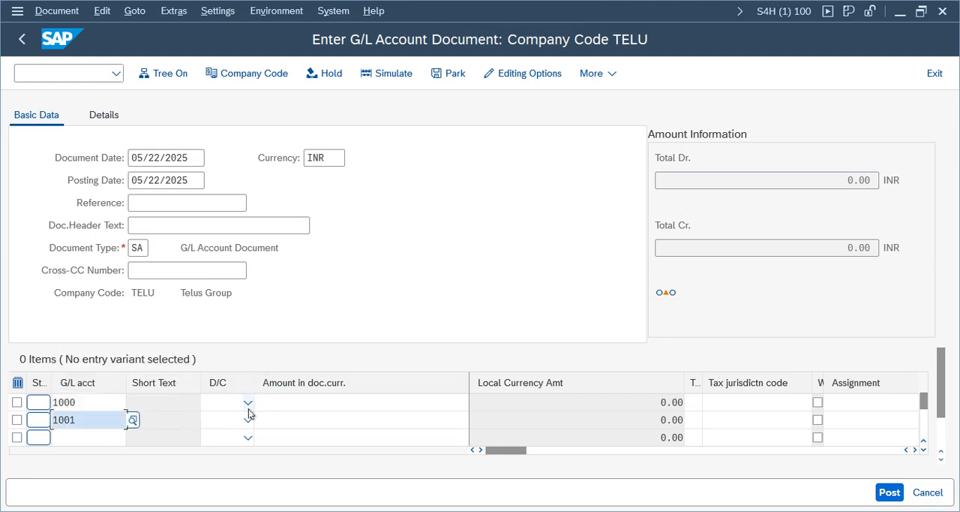
{"action": "left_click", "coordinate": [248, 406]}
{"action": "left_click", "coordinate": [220, 423]}
{"action": "left_click", "coordinate": [226, 422]}
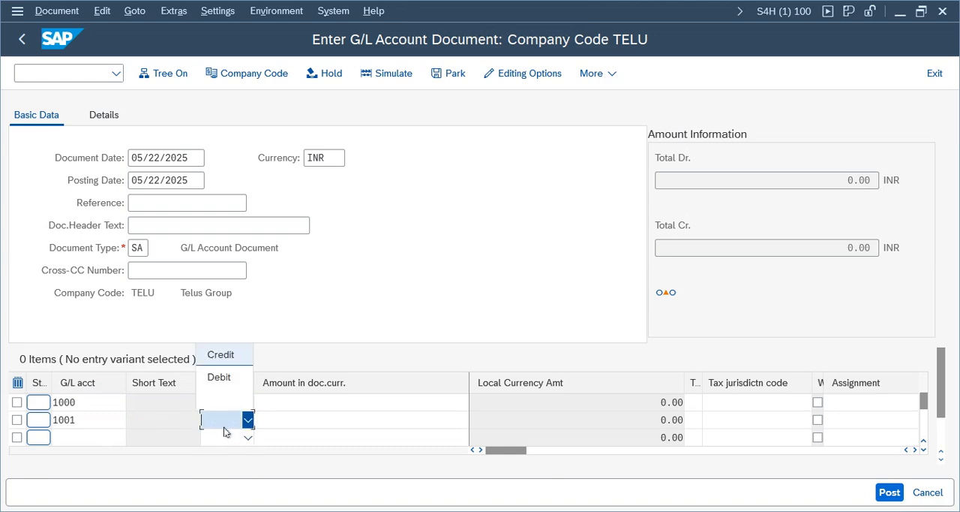
{"action": "left_click", "coordinate": [220, 377]}
{"action": "left_click", "coordinate": [358, 403]}
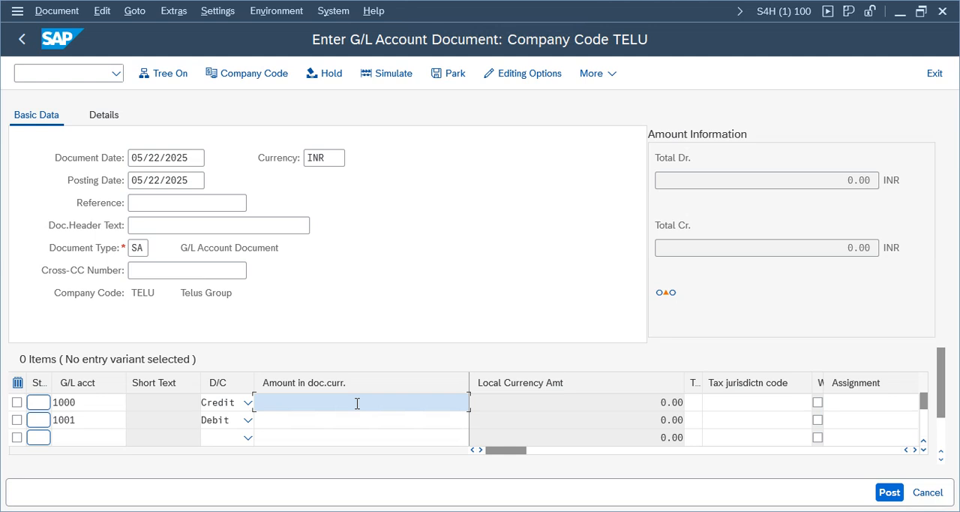
{"action": "type", "text": "100"}
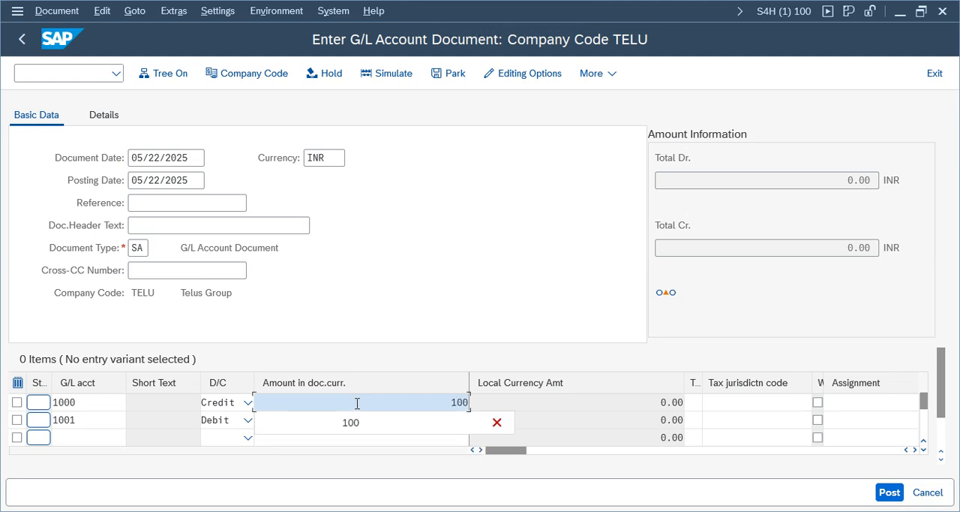
{"action": "key", "text": "Tab"}
{"action": "left_click", "coordinate": [390, 424]}
{"action": "type", "text": "100"}
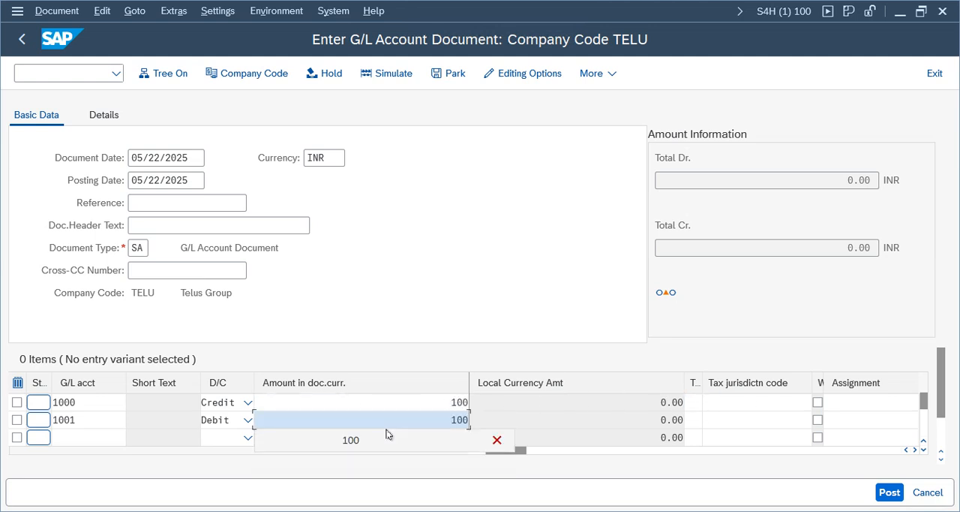
- Simulate and post the G/L document, and open the posted document for display
{"action": "left_click", "coordinate": [392, 74]}
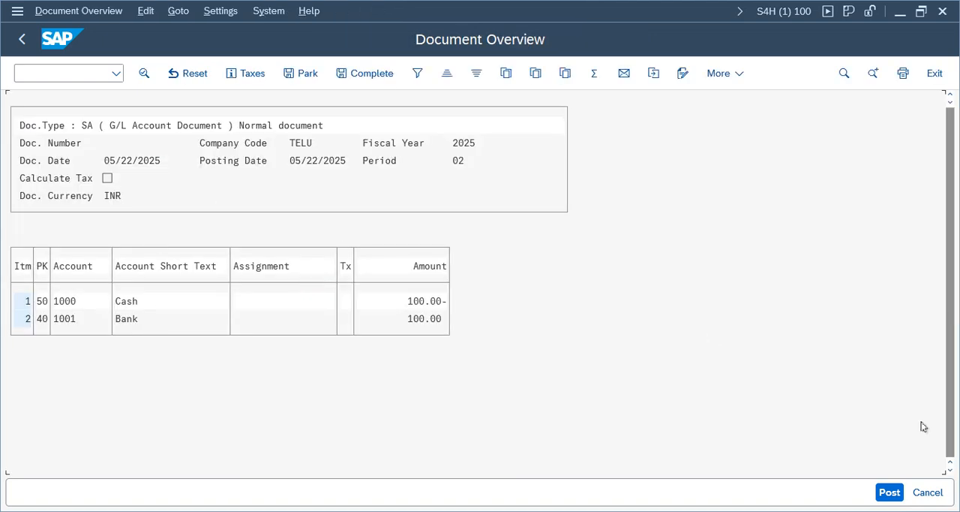
{"action": "left_click", "coordinate": [891, 495]}
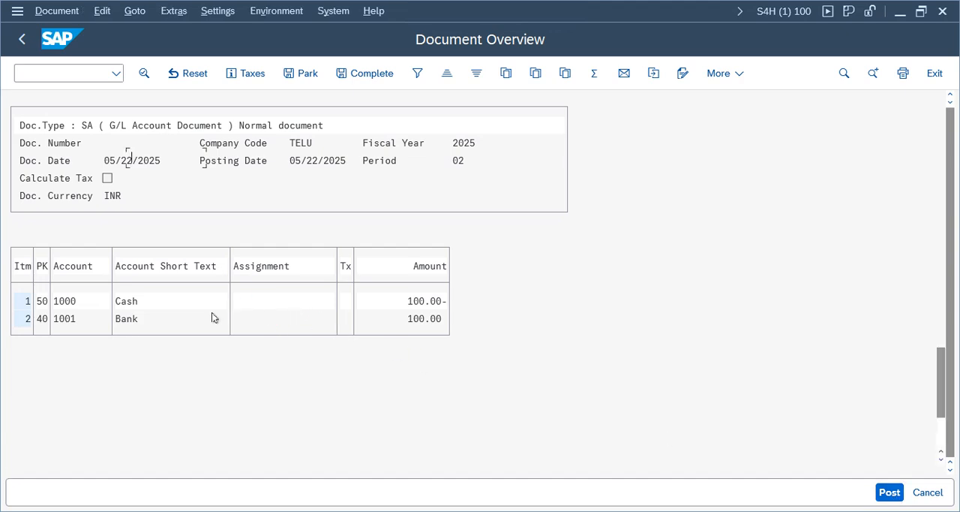
{"action": "left_click", "coordinate": [50, 9]}
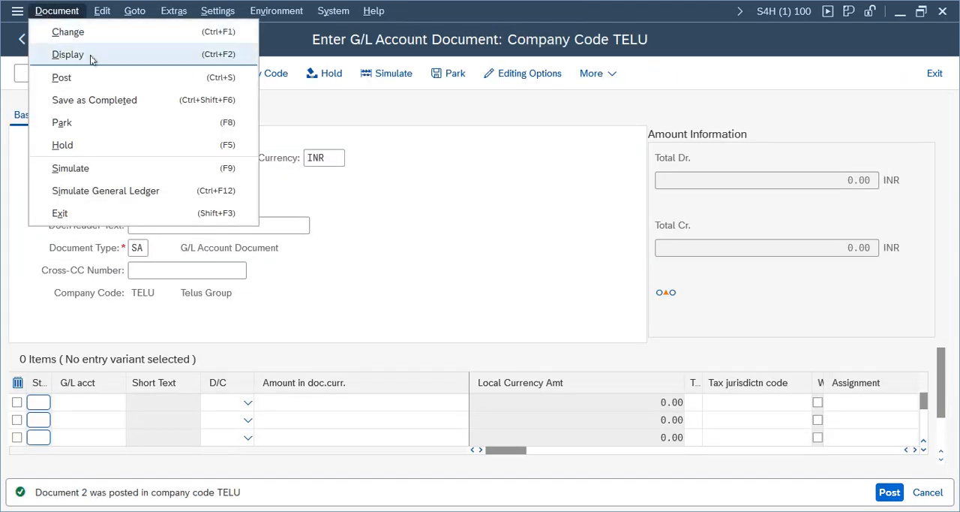
{"action": "left_click", "coordinate": [95, 58]}
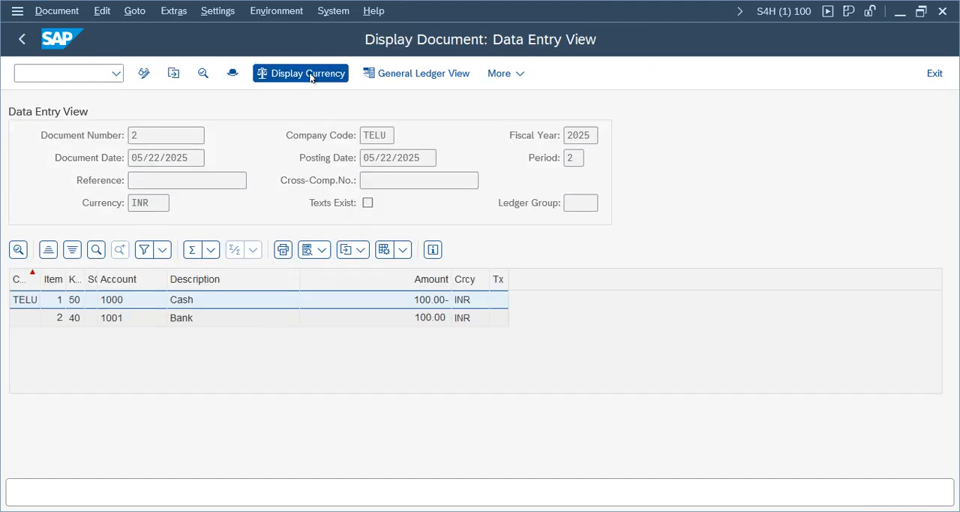
- Display the posted document's amounts in group currency and widen the Amount column
{"action": "left_click", "coordinate": [304, 73]}
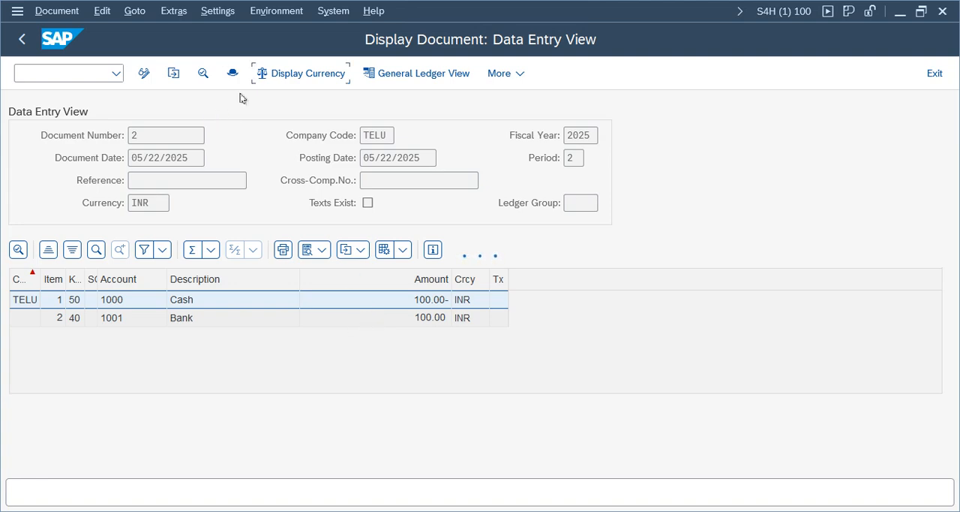
{"action": "left_click", "coordinate": [320, 370]}
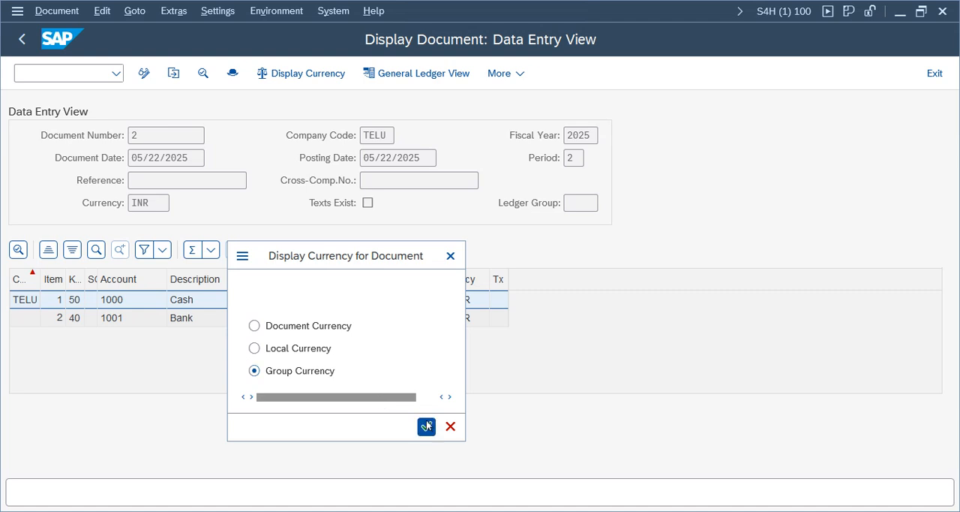
{"action": "left_click", "coordinate": [426, 425]}
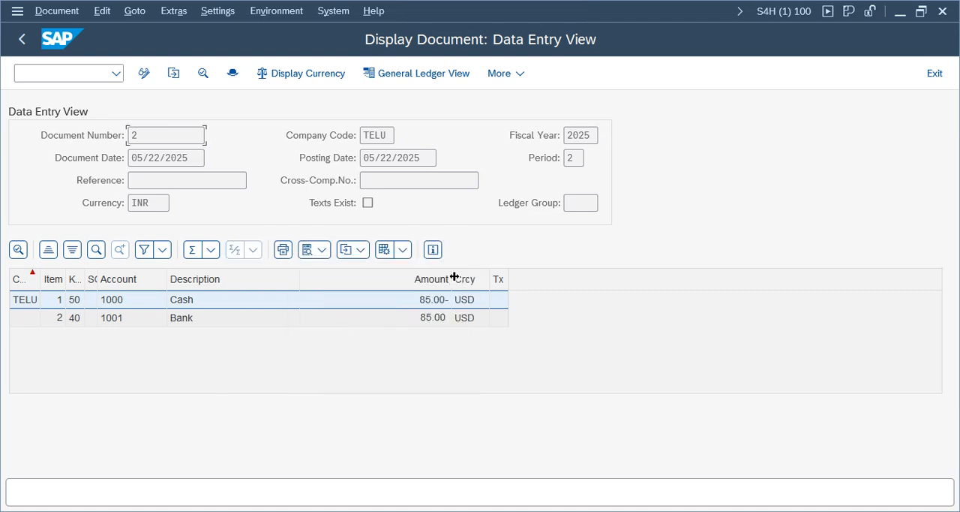
{"action": "left_click_drag", "start_coordinate": [454, 276], "coordinate": [521, 279]}
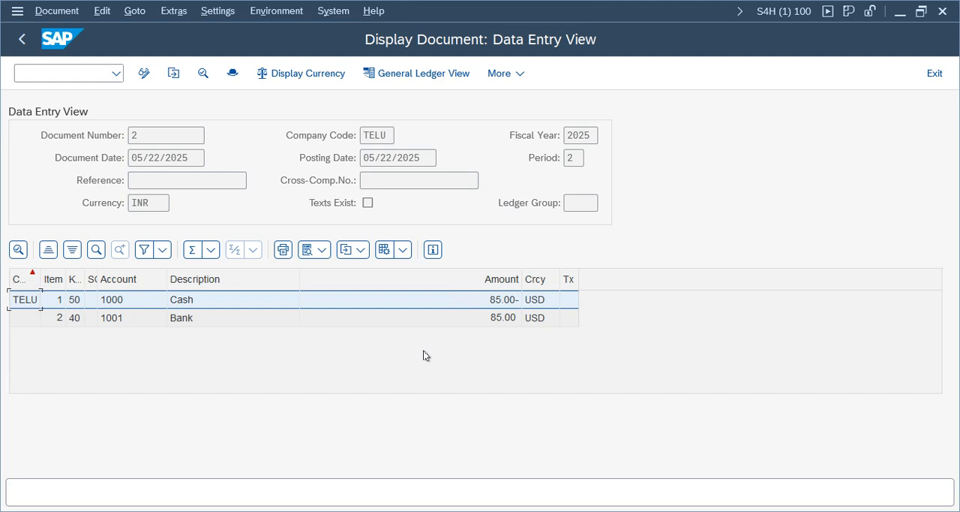
{"action": "left_click", "coordinate": [534, 320]}
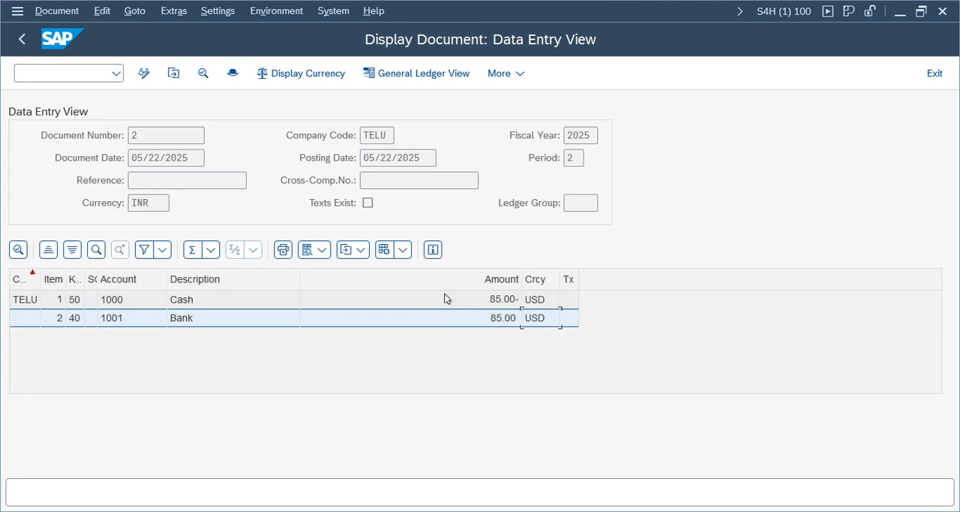
- Examine the document header and compare the document date, posting date, fiscal year and period
{"action": "left_click", "coordinate": [232, 75]}
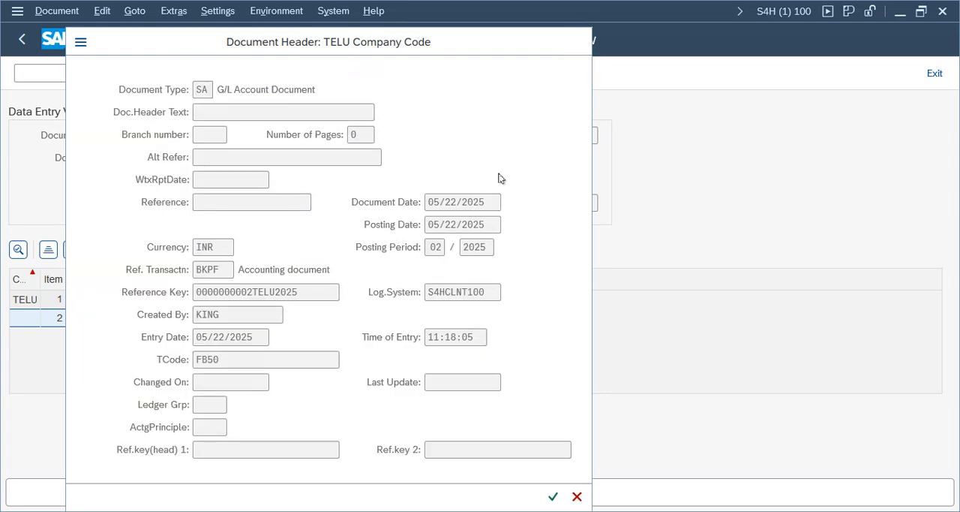
{"action": "key", "text": "Return"}
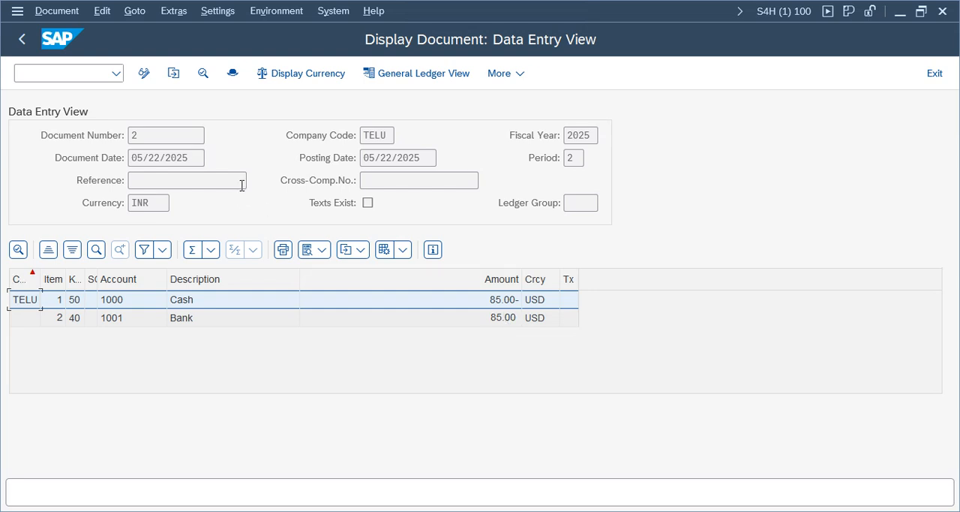
{"action": "left_click_drag", "start_coordinate": [580, 153], "coordinate": [553, 158]}
{"action": "left_click", "coordinate": [180, 158]}
{"action": "left_click", "coordinate": [216, 352]}
{"action": "left_click", "coordinate": [577, 157]}
{"action": "left_click", "coordinate": [159, 157]}
{"action": "left_click_drag", "start_coordinate": [594, 136], "coordinate": [572, 135]}
{"action": "left_click", "coordinate": [193, 165]}
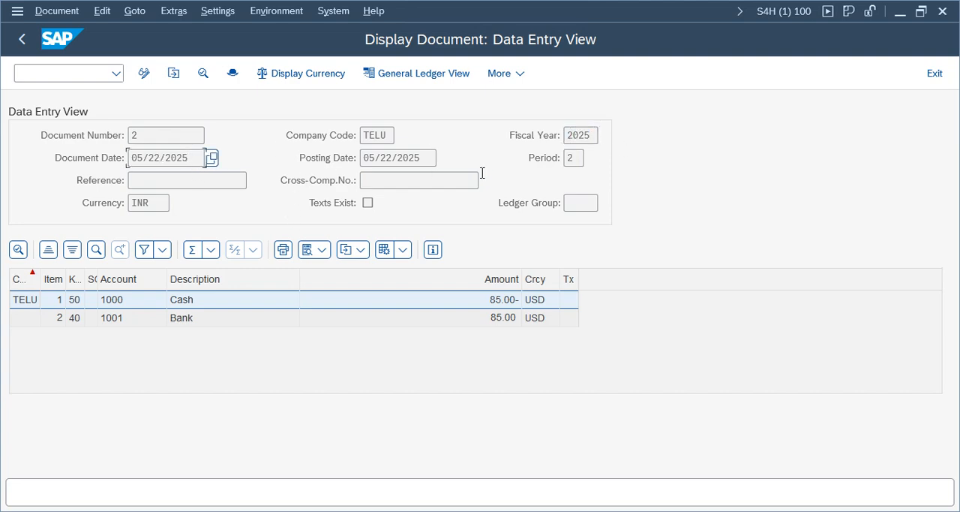
{"action": "double_click", "coordinate": [573, 157]}
{"action": "double_click", "coordinate": [190, 160]}
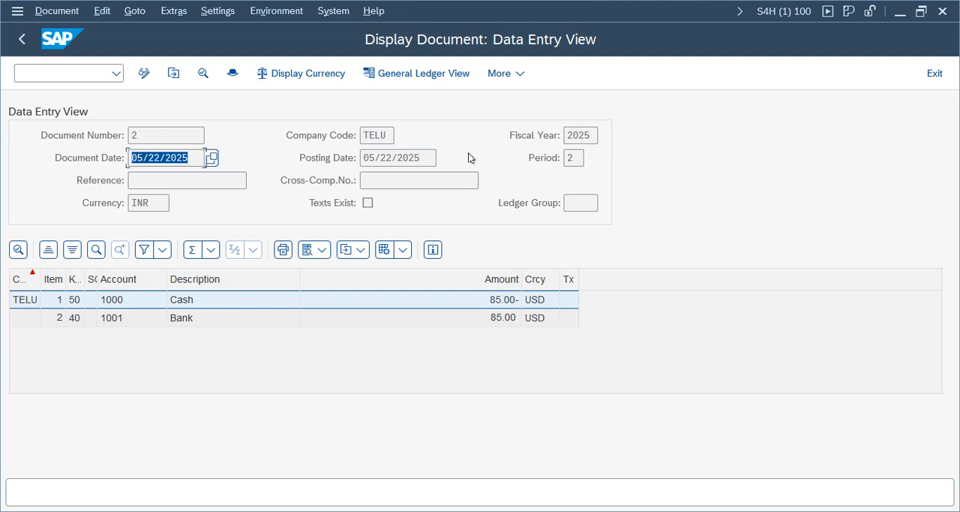
{"action": "left_click_drag", "start_coordinate": [417, 159], "coordinate": [342, 154]}
{"action": "left_click", "coordinate": [575, 157]}
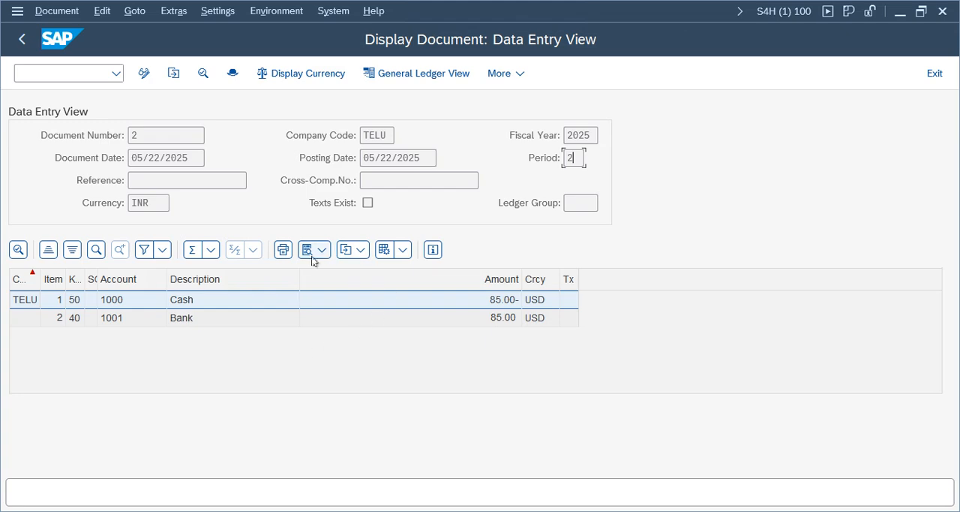
- Change the line item layout to include the Business Area and Assignment columns
{"action": "left_click", "coordinate": [403, 249]}
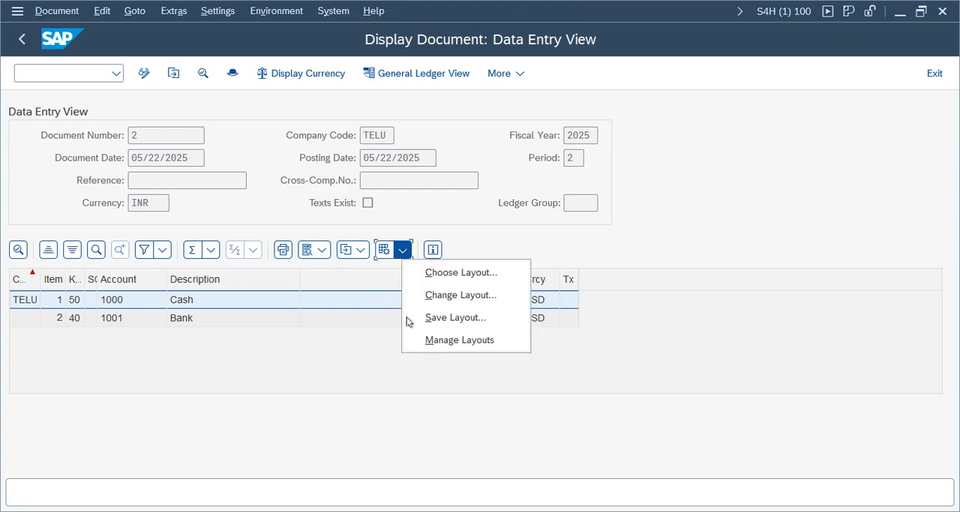
{"action": "left_click", "coordinate": [454, 295]}
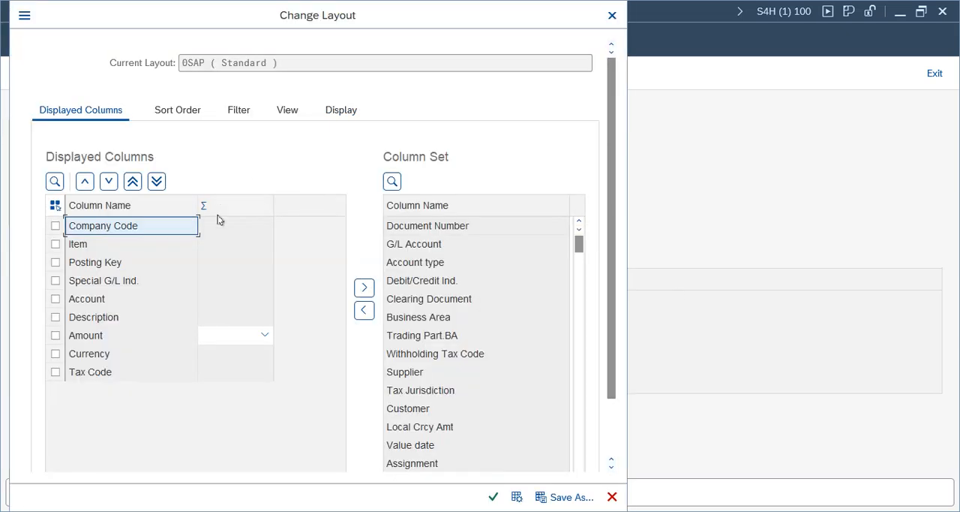
{"action": "left_click", "coordinate": [411, 318]}
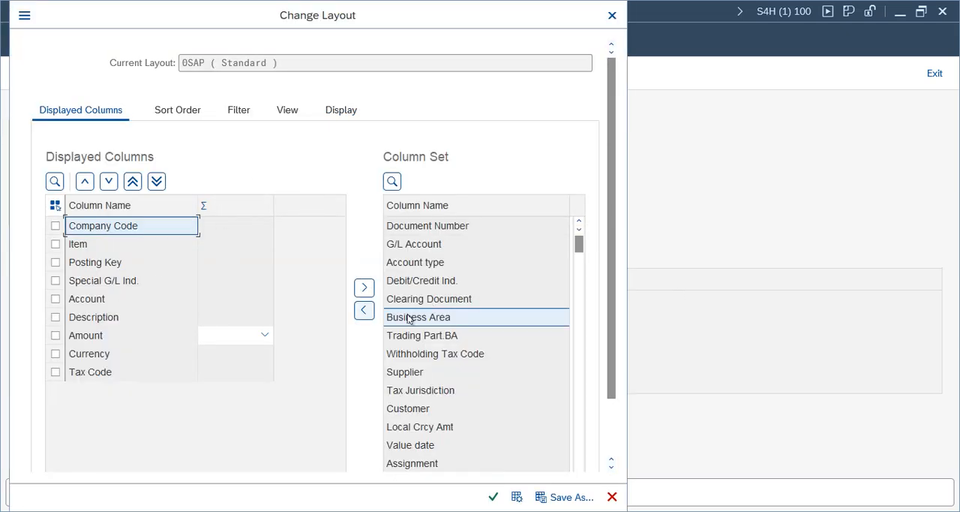
{"action": "left_click", "coordinate": [364, 310]}
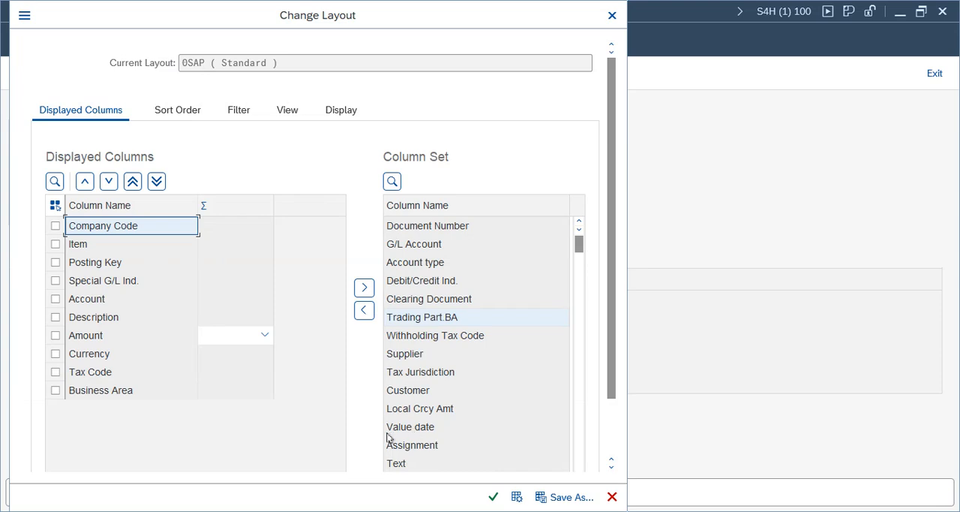
{"action": "left_click", "coordinate": [388, 445]}
{"action": "left_click", "coordinate": [364, 310]}
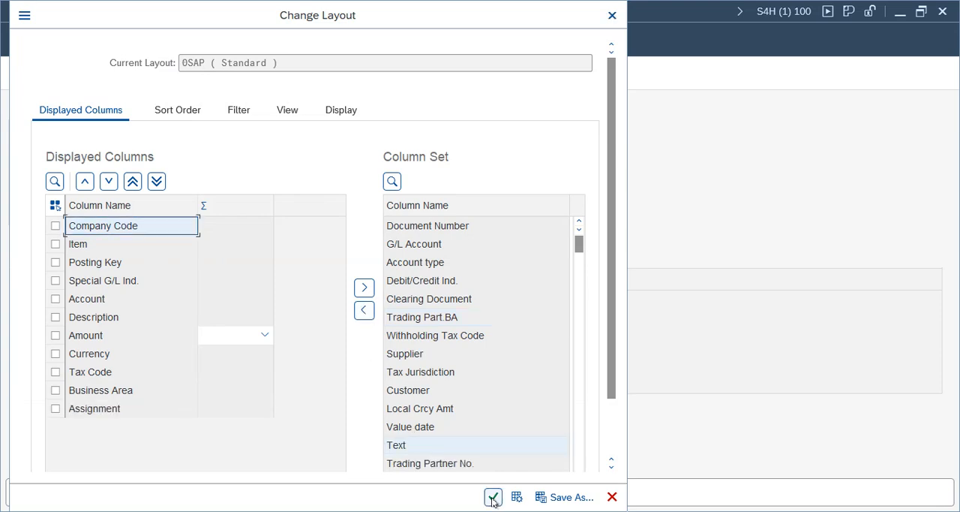
{"action": "left_click", "coordinate": [493, 497]}
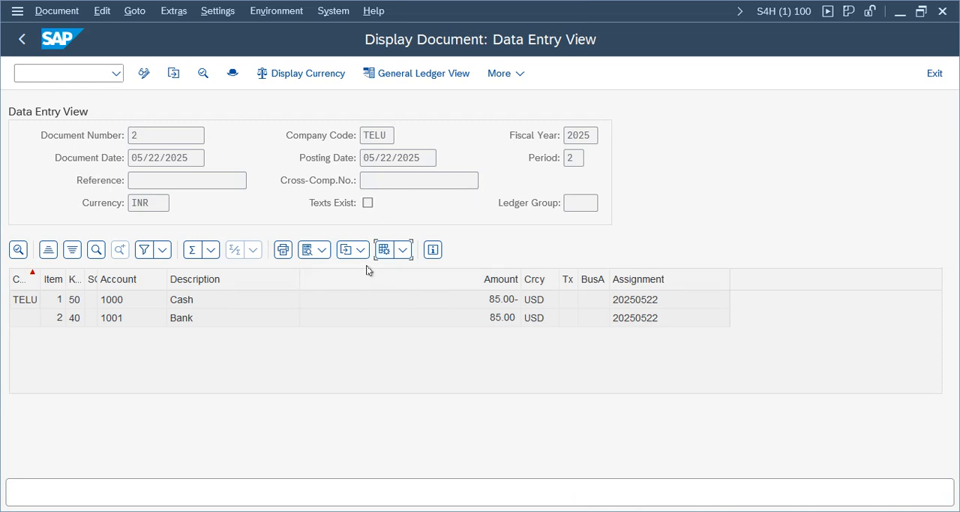
- Check the Bank item's assignment value and leave the document display for the G/L document entry screen
{"action": "left_click", "coordinate": [403, 250]}
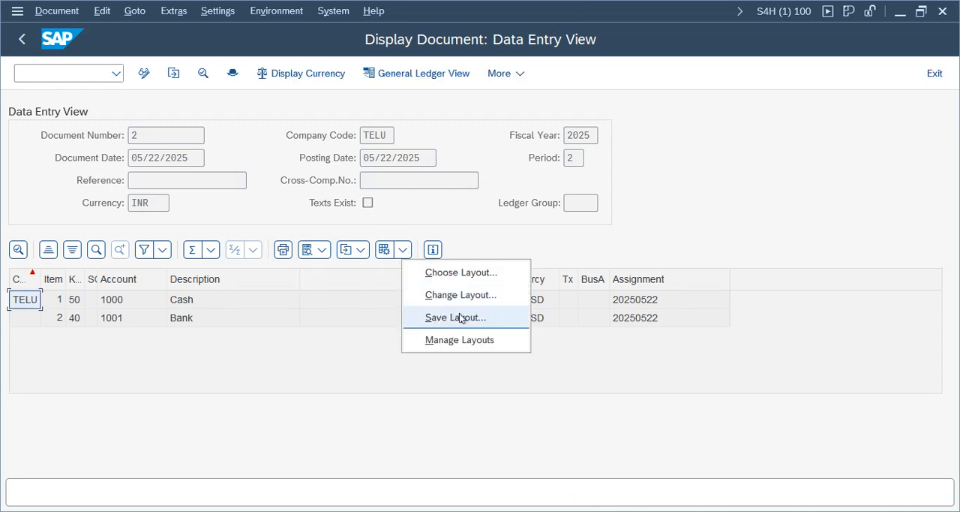
{"action": "left_click", "coordinate": [640, 319]}
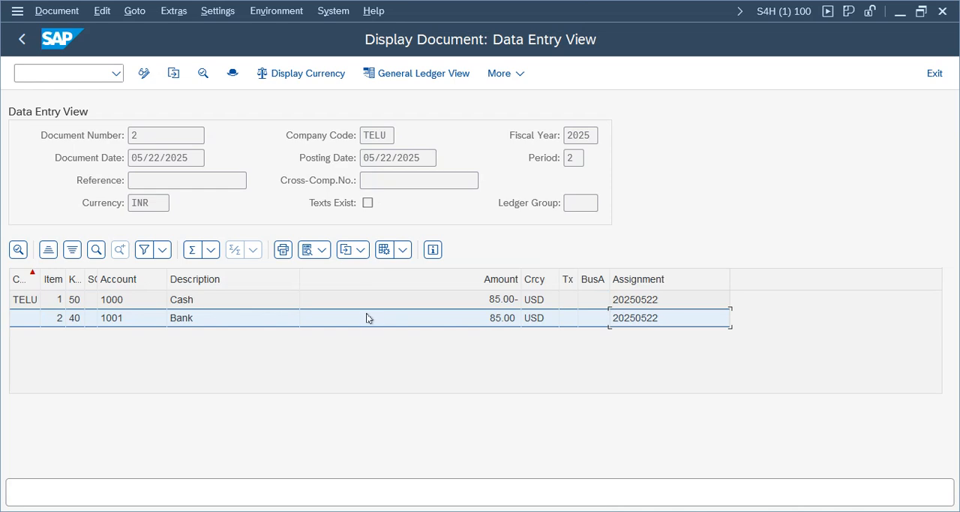
{"action": "left_click", "coordinate": [934, 72]}
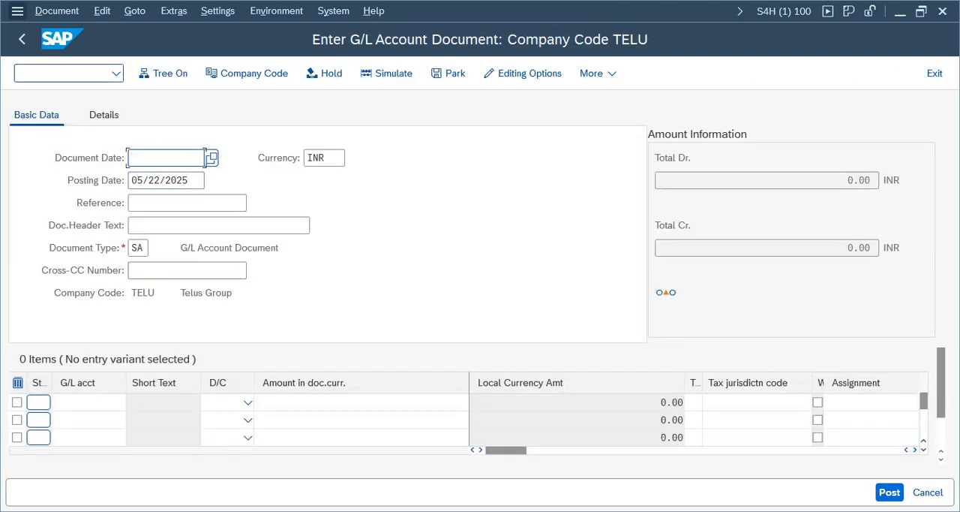
- Exit the current document entry, widen the menu tree and open FB50L for entering a G/L document for a ledger group
{"action": "left_click", "coordinate": [21, 39]}
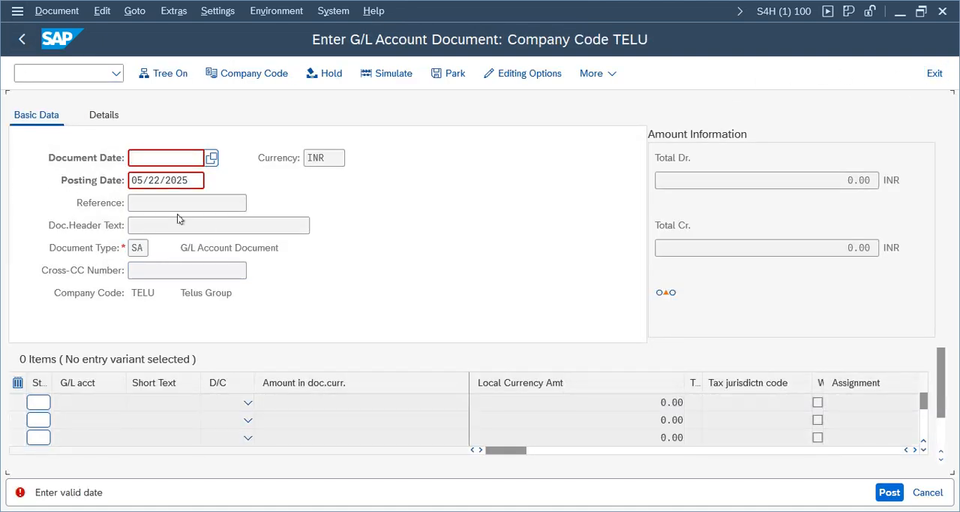
{"action": "left_click", "coordinate": [935, 74]}
{"action": "left_click", "coordinate": [310, 385]}
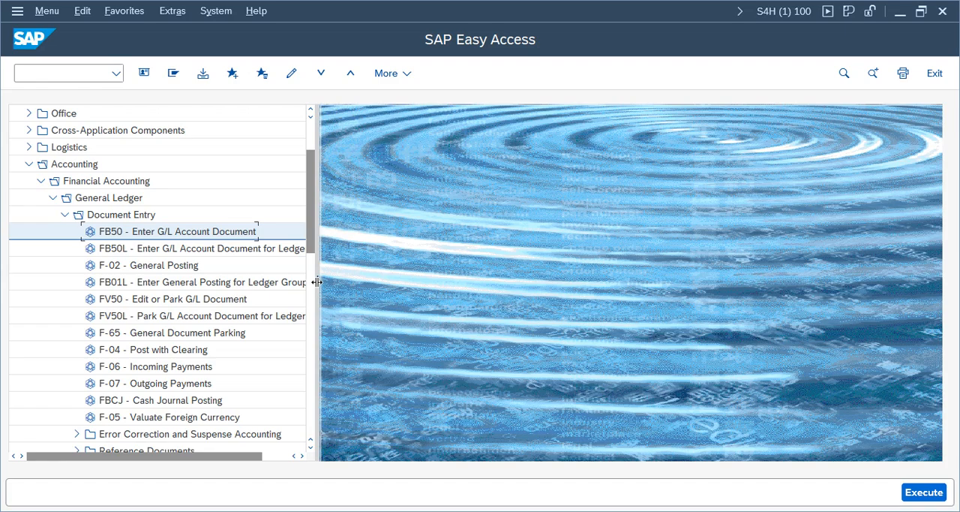
{"action": "left_click_drag", "start_coordinate": [317, 282], "coordinate": [445, 281]}
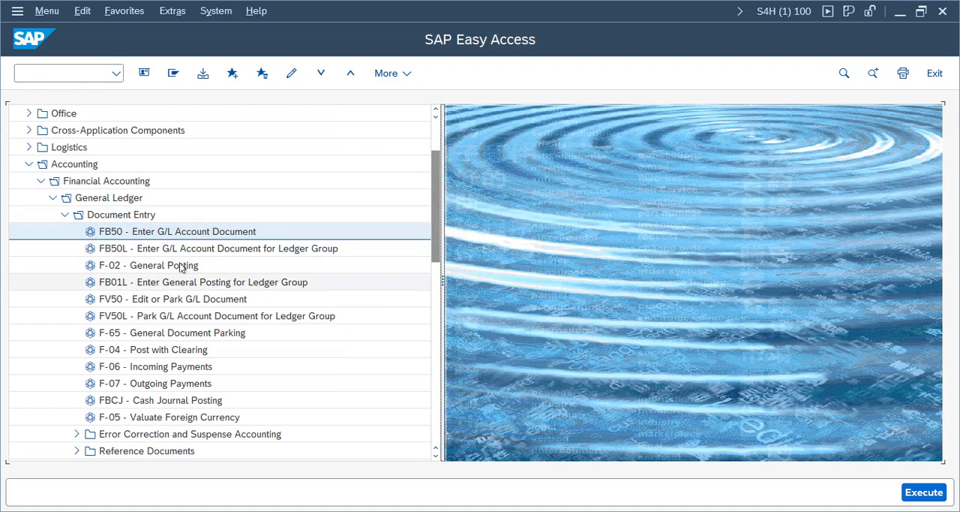
{"action": "left_click", "coordinate": [179, 237]}
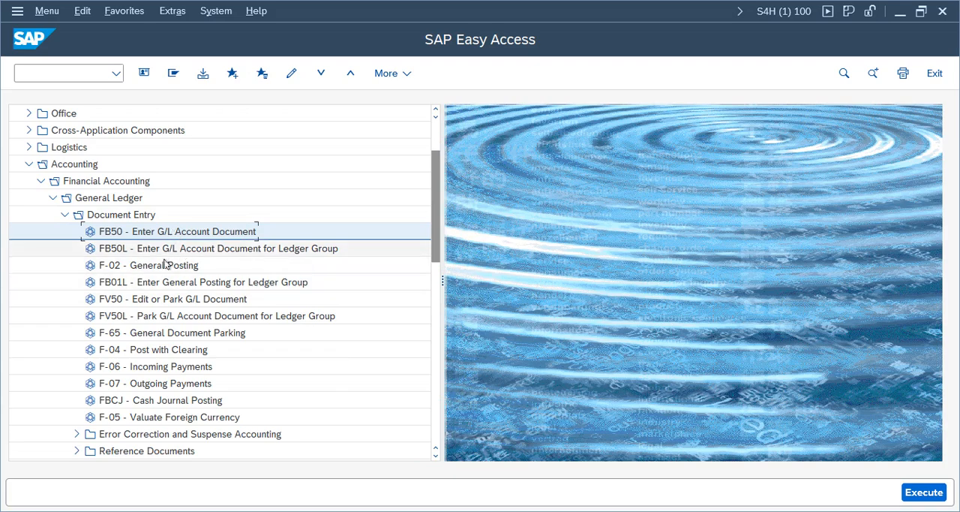
{"action": "left_click", "coordinate": [99, 252]}
{"action": "double_click", "coordinate": [105, 252]}
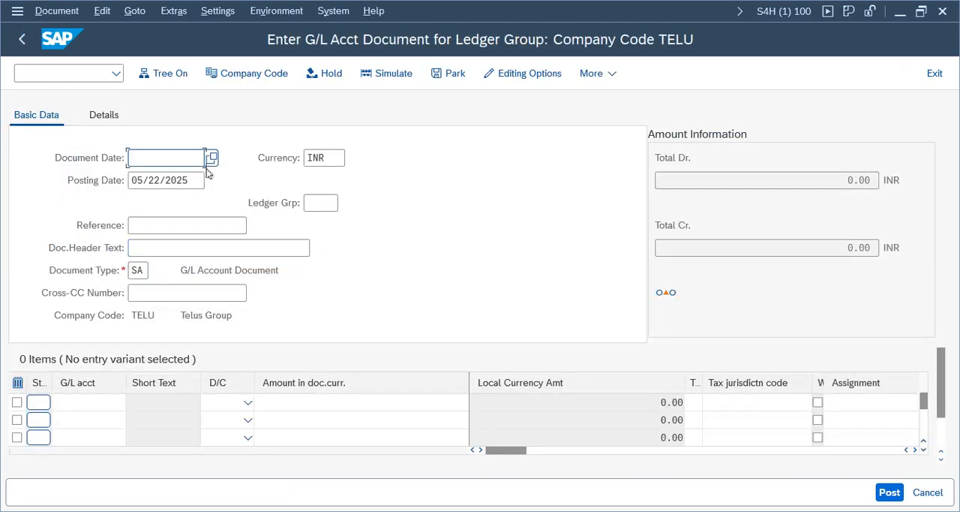
- Set the document date to 05/22/2025 and the ledger group to T1
{"action": "left_click", "coordinate": [322, 204]}
{"action": "left_click", "coordinate": [182, 156]}
{"action": "left_click", "coordinate": [211, 157]}
{"action": "left_click", "coordinate": [254, 333]}
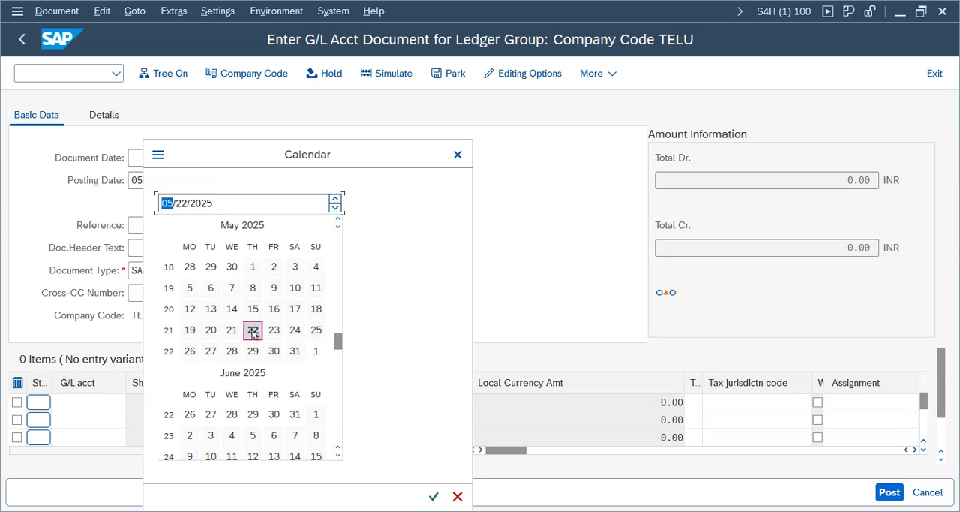
{"action": "left_click", "coordinate": [323, 204]}
{"action": "left_click", "coordinate": [298, 249]}
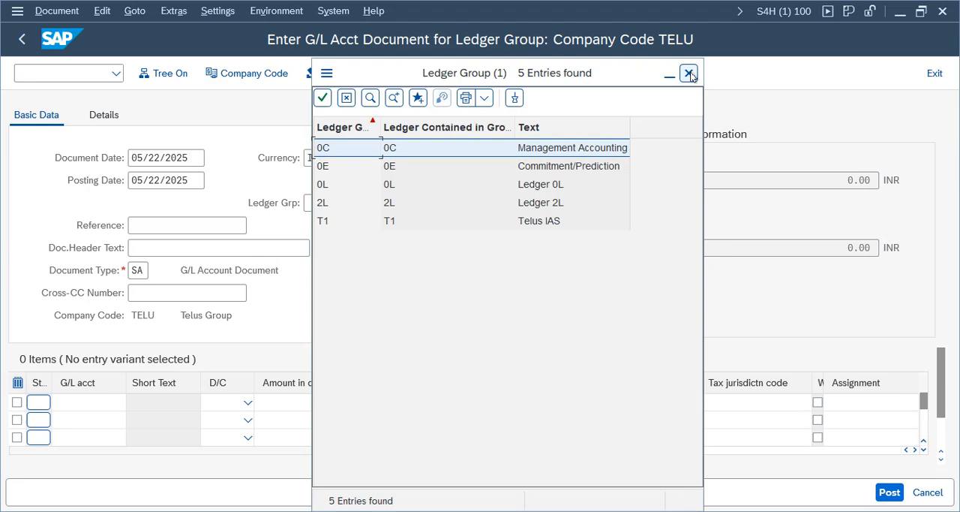
{"action": "left_click", "coordinate": [688, 73]}
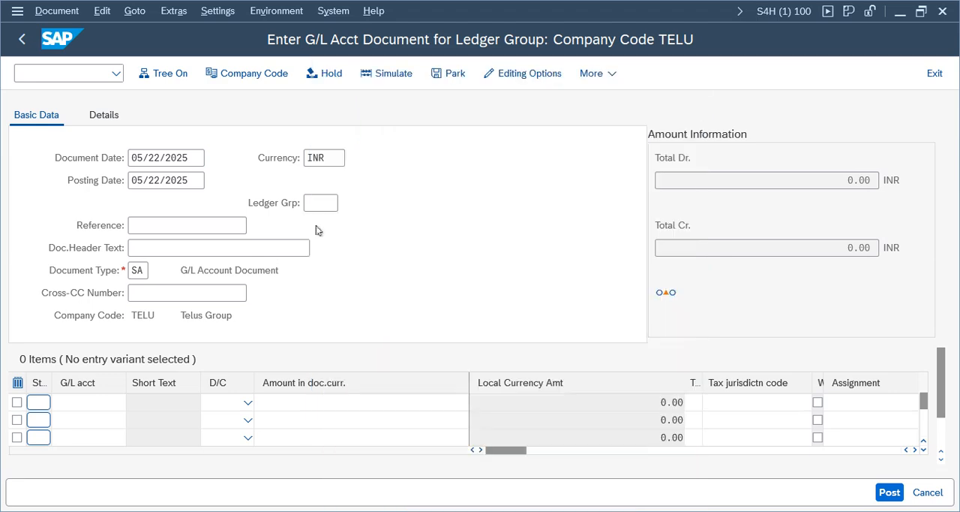
{"action": "left_click", "coordinate": [322, 202]}
{"action": "type", "text": "T1"}
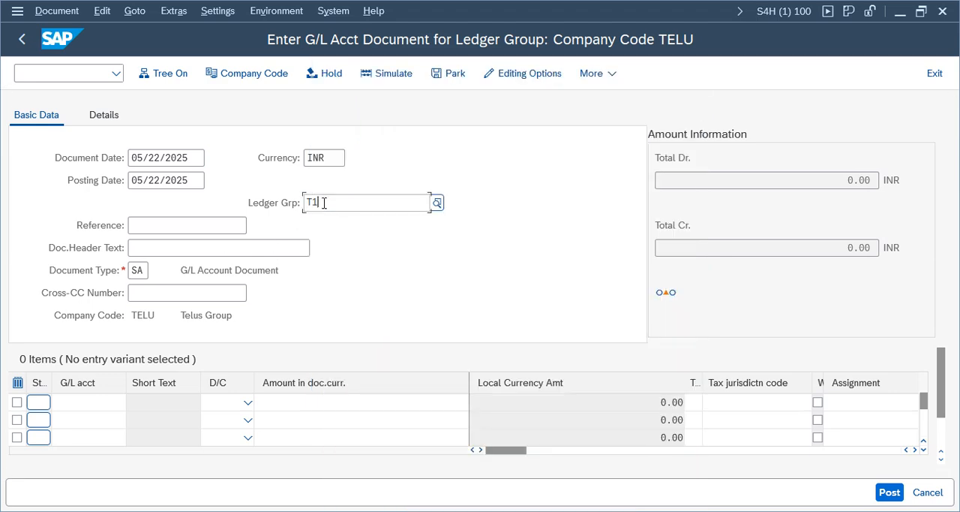
- Enter Test1 as the reference and test1 as the document header text
{"action": "left_click", "coordinate": [150, 225]}
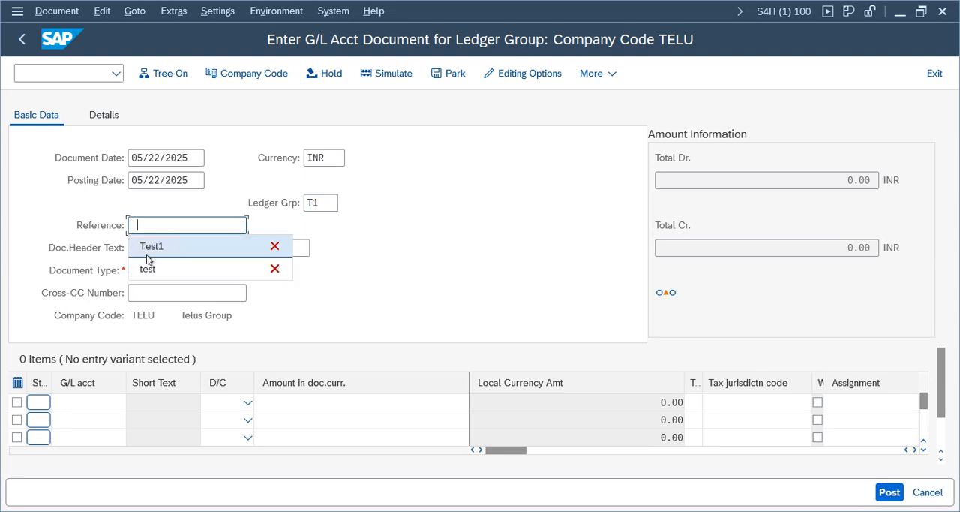
{"action": "left_click", "coordinate": [150, 246]}
{"action": "left_click", "coordinate": [151, 247]}
{"action": "left_click", "coordinate": [150, 266]}
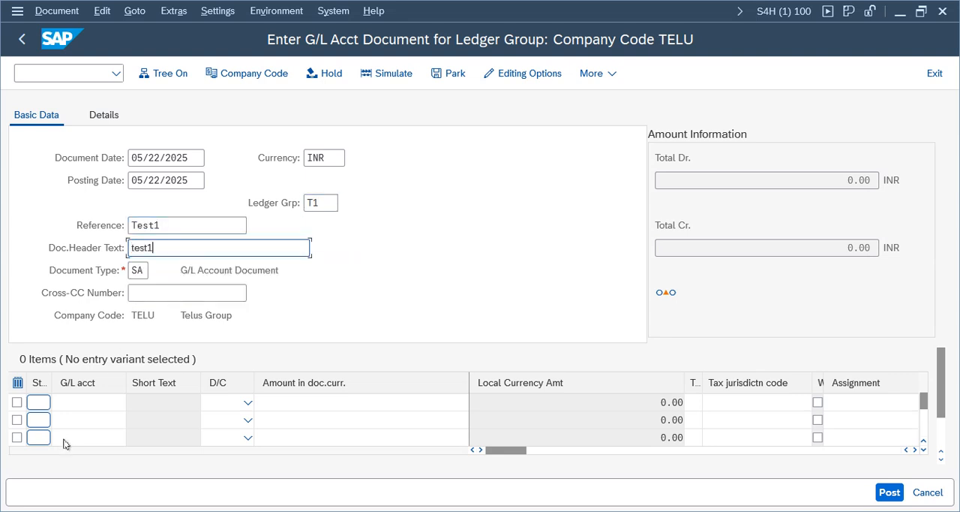
- Enter line items for G/L accounts 1001 and 1000 with 100 INR each and try to post the document
{"action": "left_click", "coordinate": [85, 400]}
{"action": "left_click", "coordinate": [81, 292]}
{"action": "left_click", "coordinate": [99, 420]}
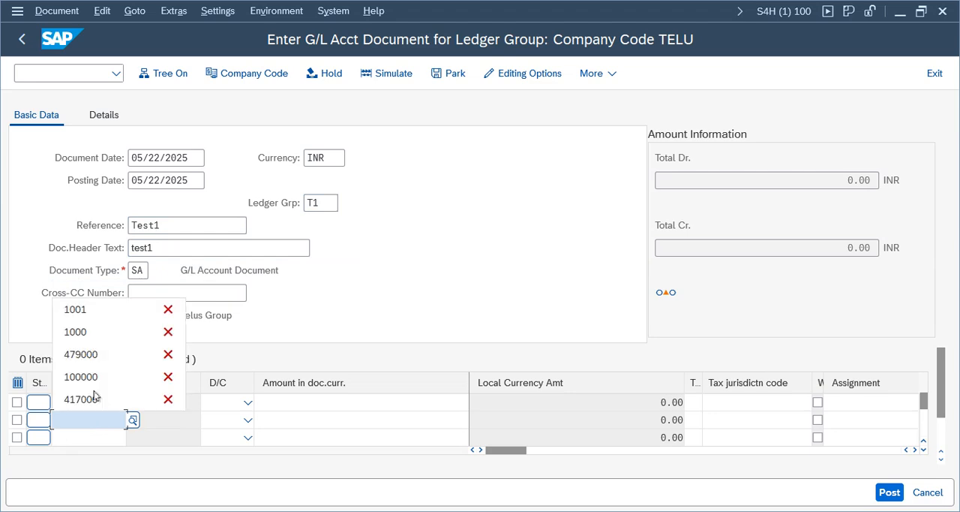
{"action": "left_click", "coordinate": [96, 332]}
{"action": "left_click", "coordinate": [373, 397]}
{"action": "type", "text": "1000"}
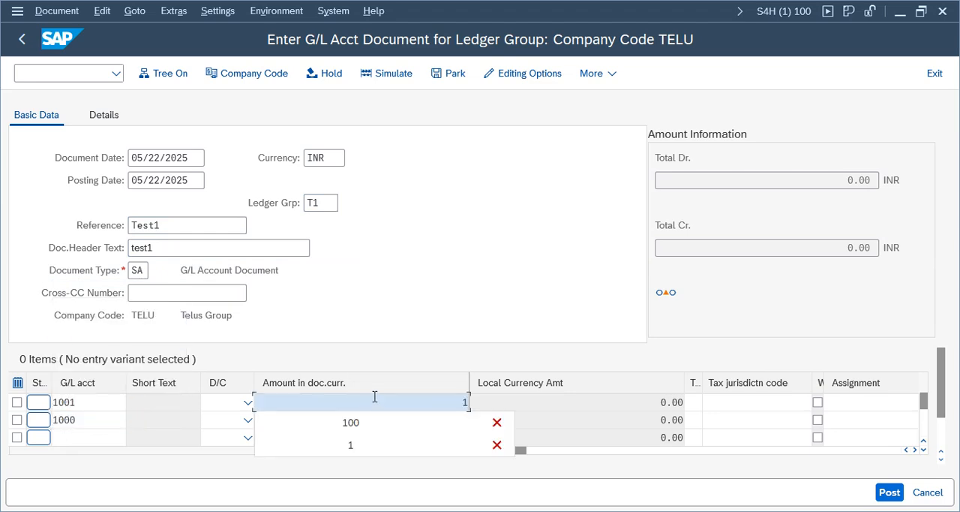
{"action": "key", "text": "Tab"}
{"action": "left_click", "coordinate": [442, 420]}
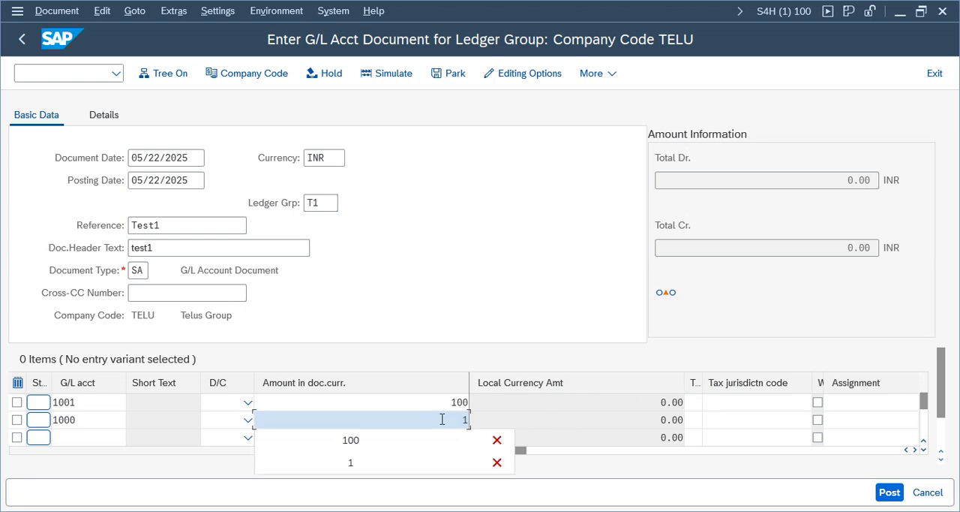
{"action": "type", "text": "100"}
{"action": "left_click", "coordinate": [389, 219]}
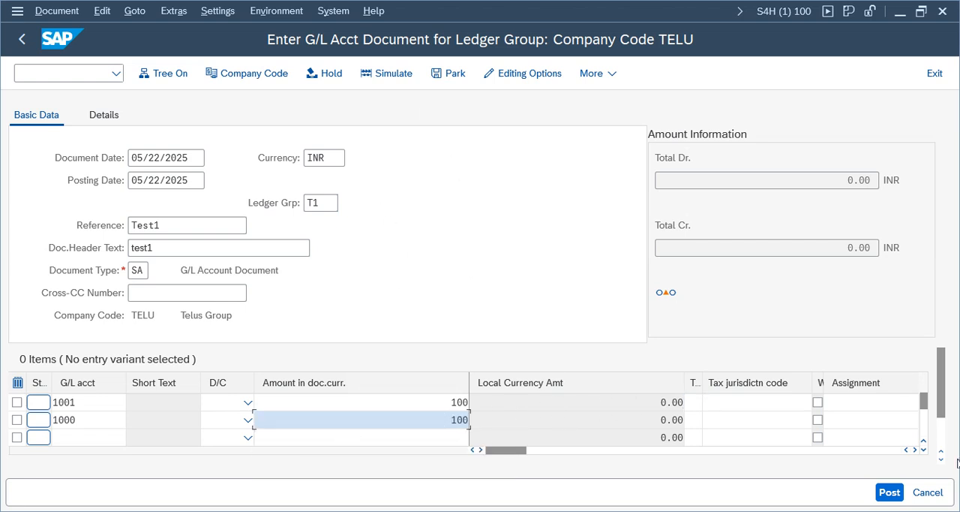
{"action": "left_click", "coordinate": [889, 492]}
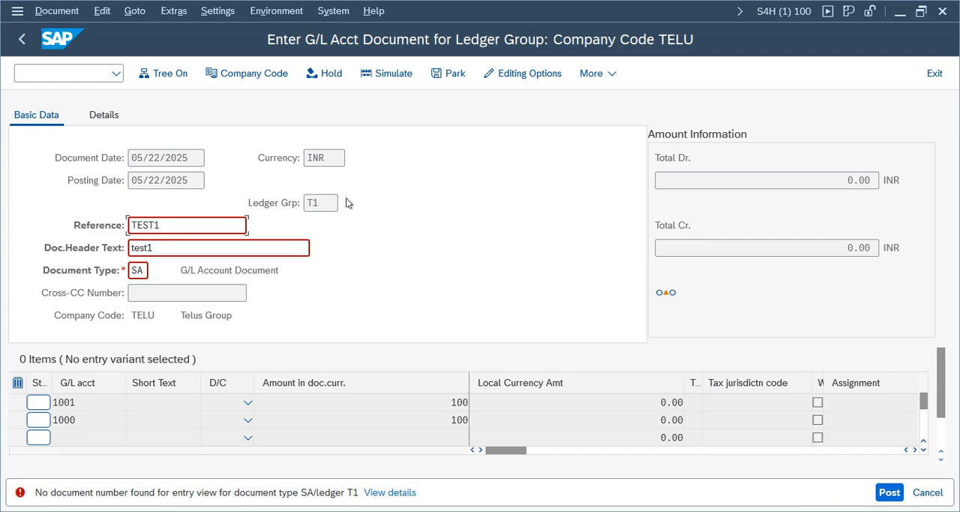
- Open the posting error's details and follow its link to the Define Document Types in a Ledger activity for ledger T1
{"action": "left_click", "coordinate": [330, 159]}
{"action": "left_click", "coordinate": [321, 202]}
{"action": "left_click", "coordinate": [384, 495]}
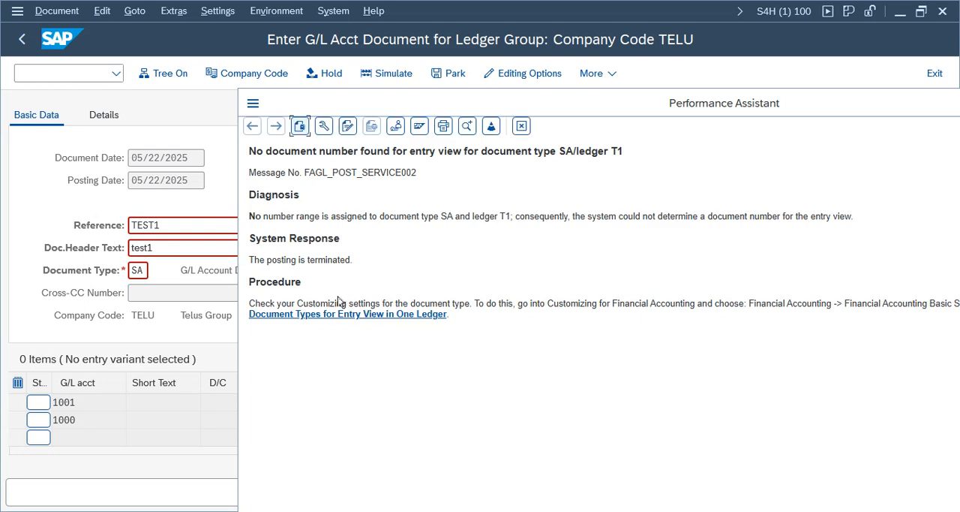
{"action": "left_click", "coordinate": [350, 315]}
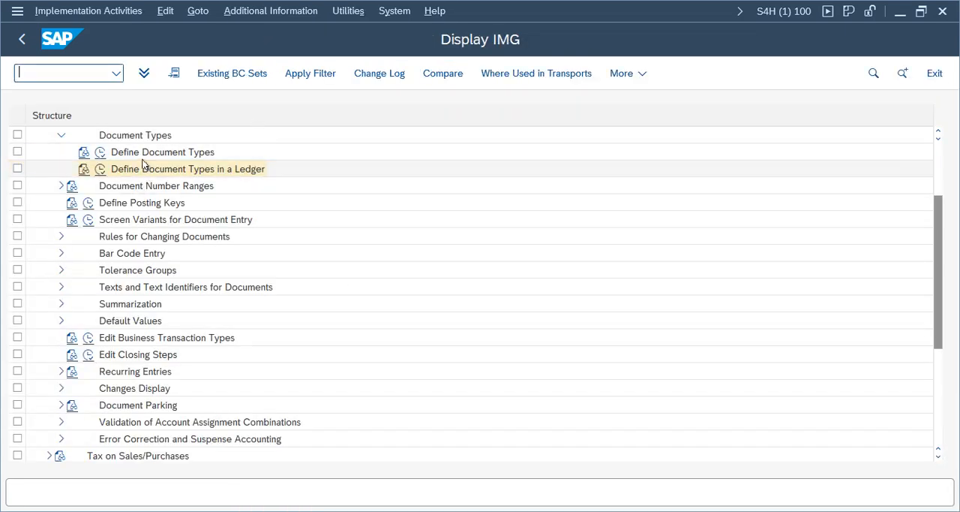
{"action": "left_click", "coordinate": [150, 153]}
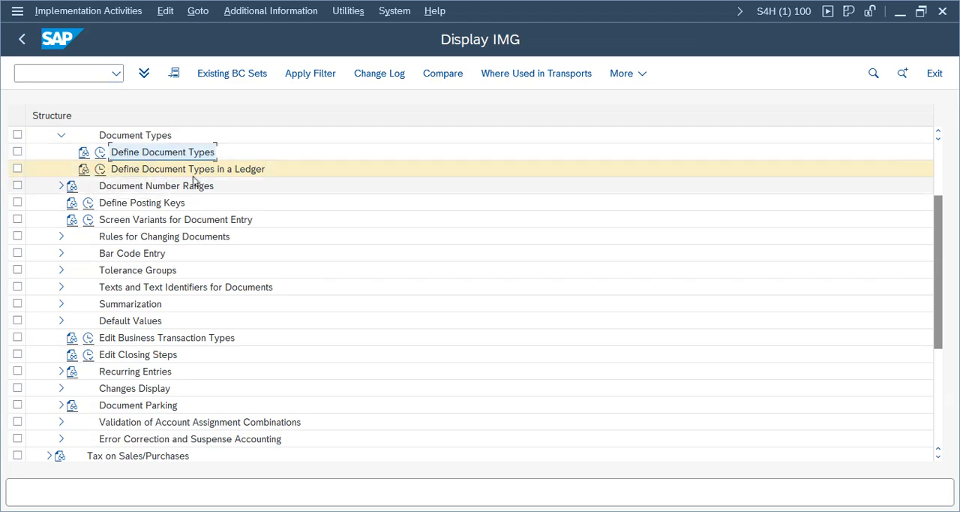
{"action": "left_click", "coordinate": [161, 170]}
{"action": "left_click", "coordinate": [100, 171]}
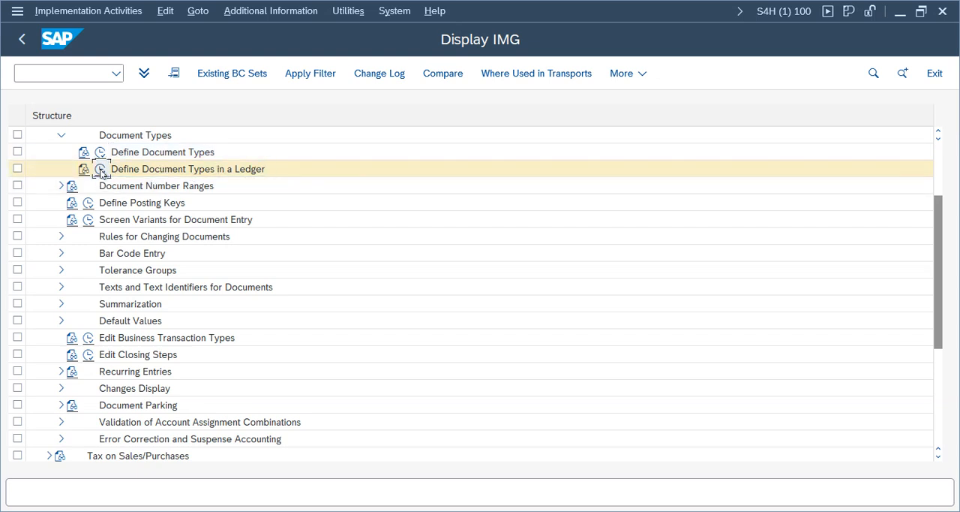
{"action": "left_click", "coordinate": [223, 326]}
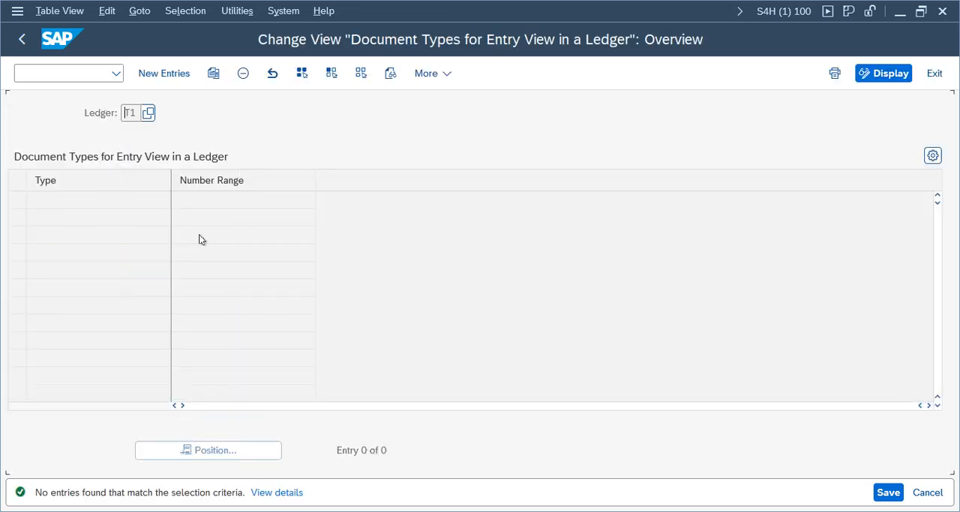
- Try to assign number range 01 to document type SA in ledger T1 and save the entry
{"action": "left_click", "coordinate": [150, 75]}
{"action": "type", "text": "SA"}
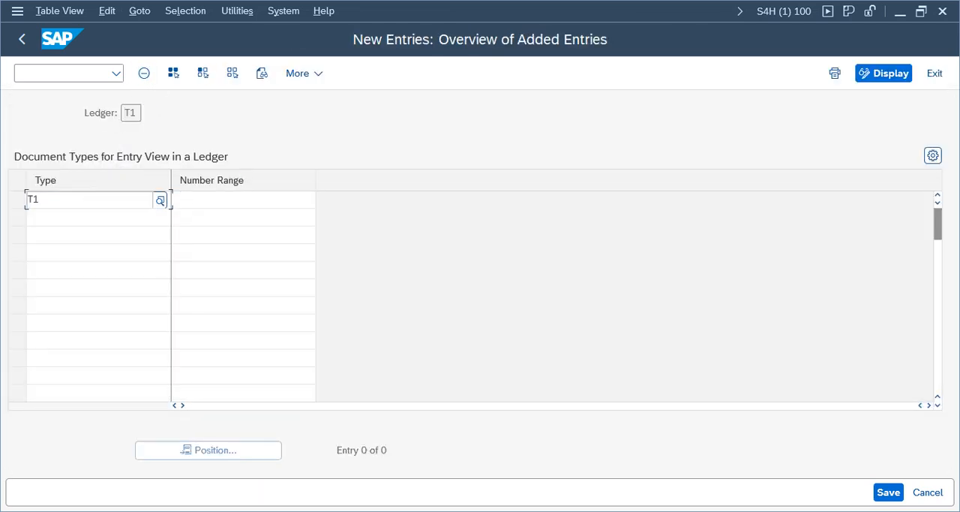
{"action": "key", "text": "Tab"}
{"action": "key", "text": "Return"}
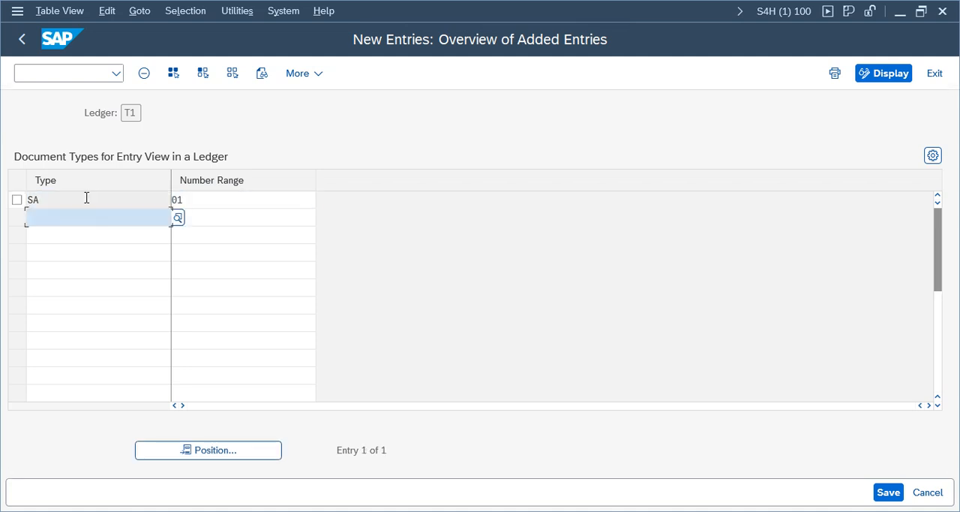
{"action": "key", "text": "ctrl+s"}
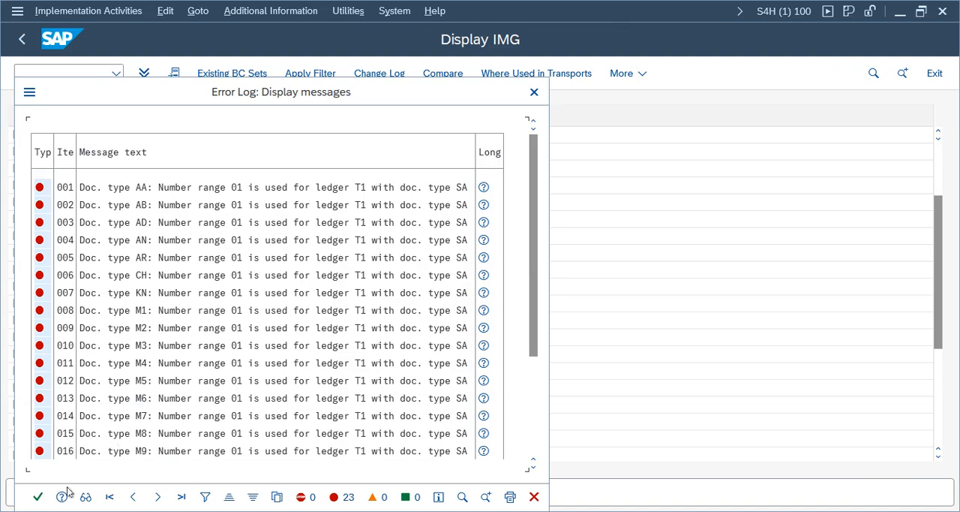
{"action": "left_click", "coordinate": [38, 497]}
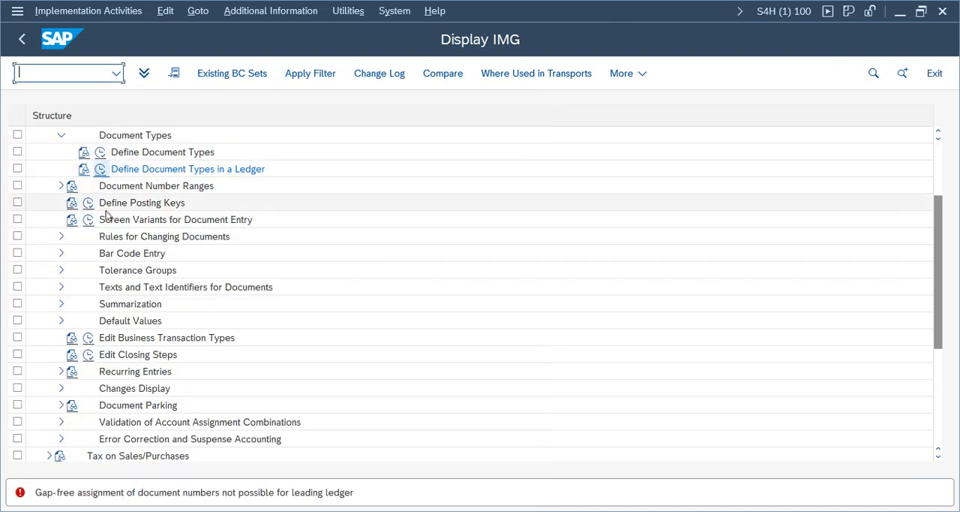
- Assign number range 75 to document type SA in ledger T1 and save it in the Telus Group customizing request
{"action": "left_click", "coordinate": [101, 169]}
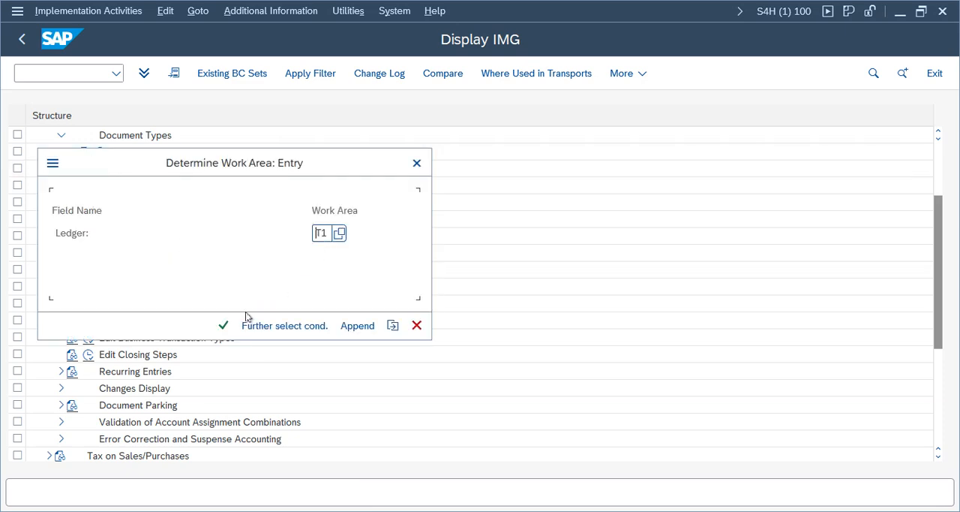
{"action": "left_click", "coordinate": [224, 325]}
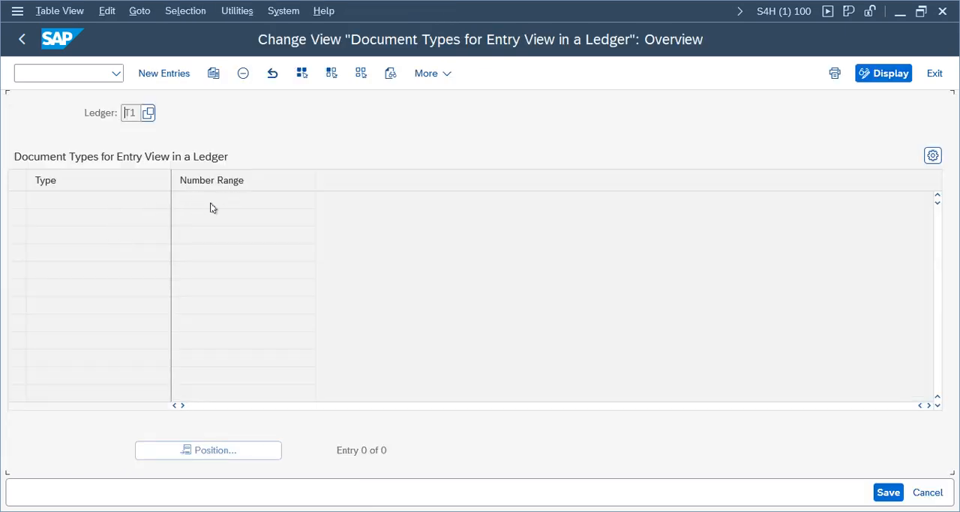
{"action": "left_click", "coordinate": [169, 73]}
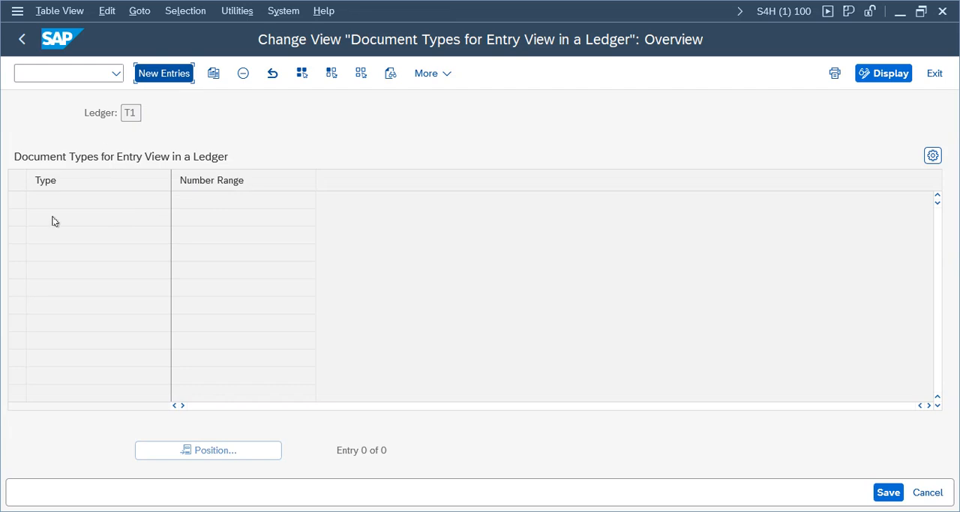
{"action": "type", "text": "SA"}
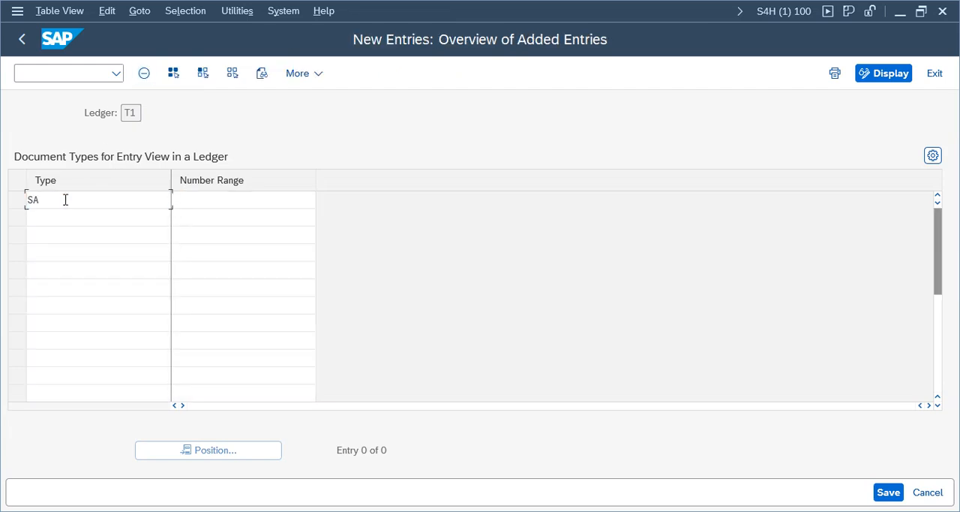
{"action": "key", "text": "Tab"}
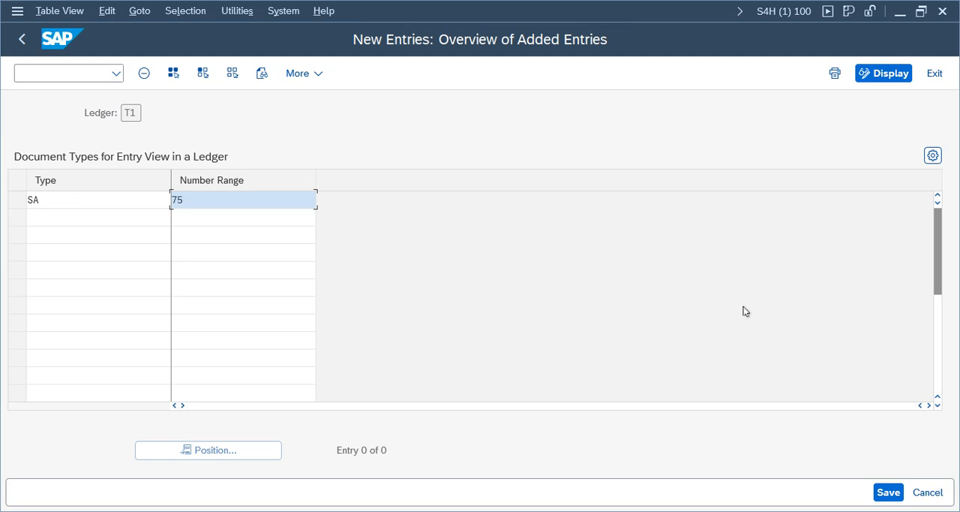
{"action": "type", "text": "75"}
{"action": "left_click", "coordinate": [903, 494]}
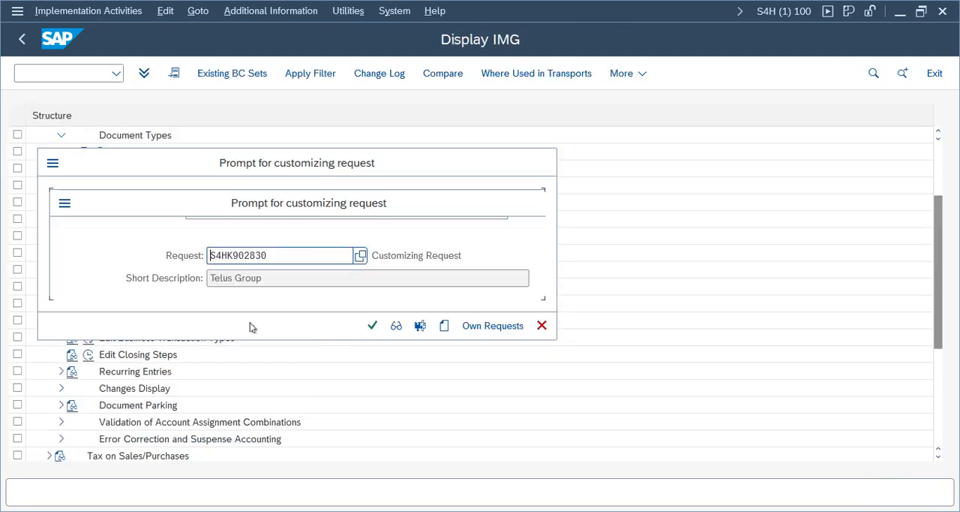
{"action": "left_click", "coordinate": [372, 325]}
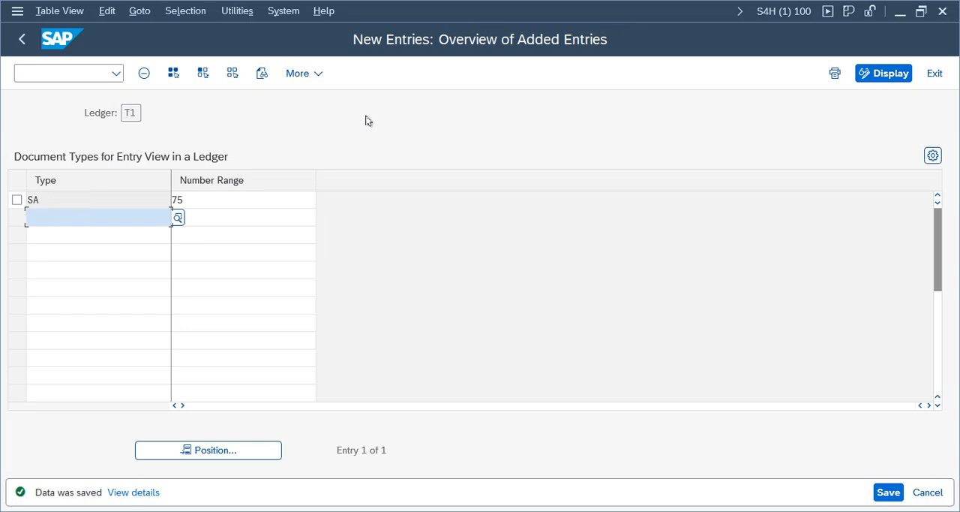
- Review the ledger, document type and number range of the saved entry
{"action": "double_click", "coordinate": [130, 113]}
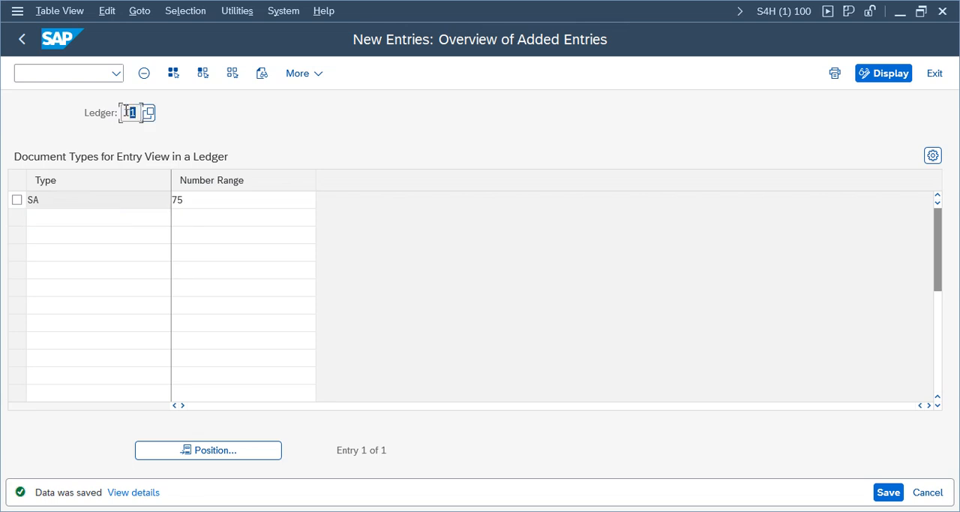
{"action": "left_click", "coordinate": [72, 200]}
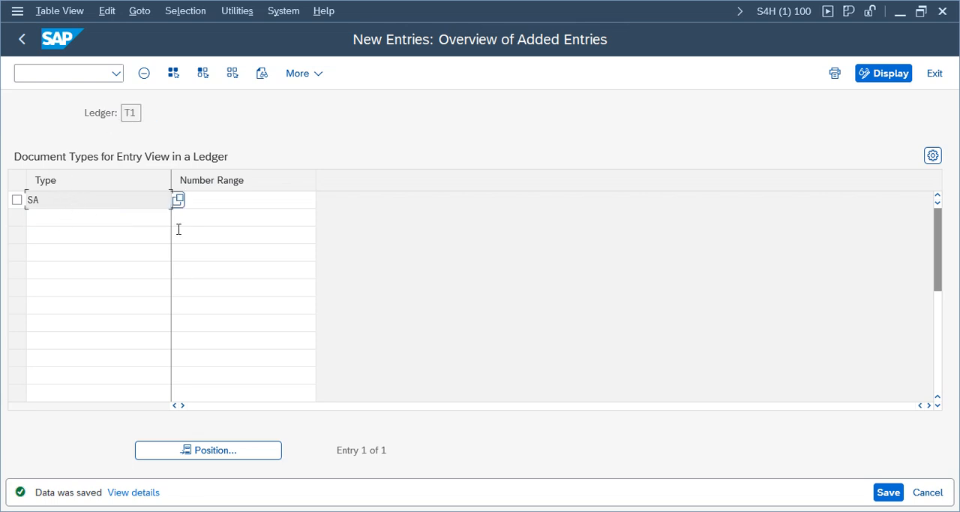
{"action": "double_click", "coordinate": [24, 200]}
{"action": "left_click", "coordinate": [230, 188]}
{"action": "double_click", "coordinate": [194, 199]}
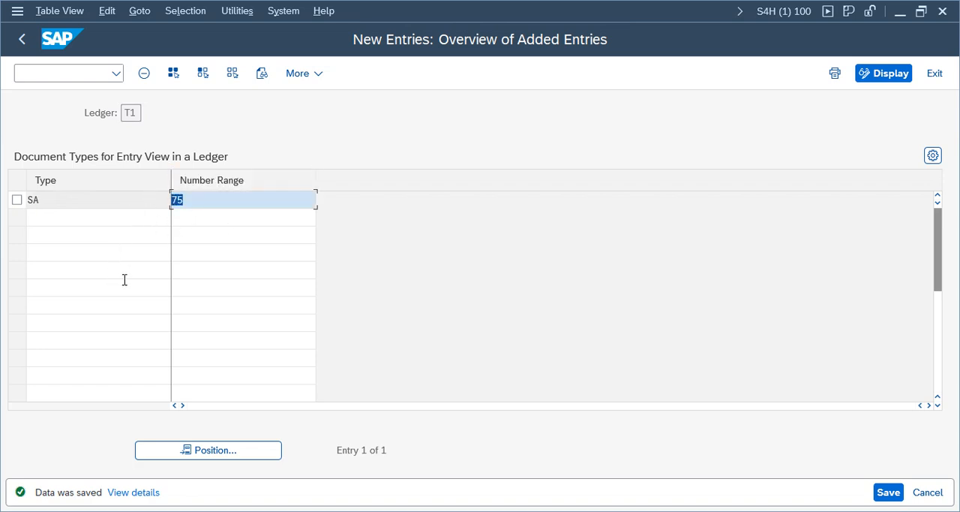
{"action": "left_click", "coordinate": [224, 200]}
- Return to the implementation guide and open the details of document type SA in the Define Document Types activity
{"action": "left_click", "coordinate": [21, 39]}
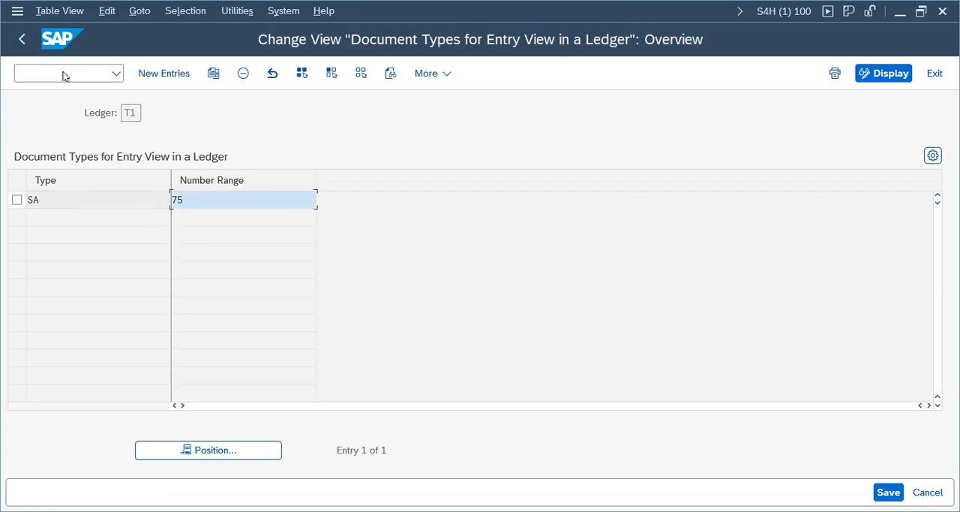
{"action": "left_click", "coordinate": [22, 39]}
{"action": "left_click", "coordinate": [100, 152]}
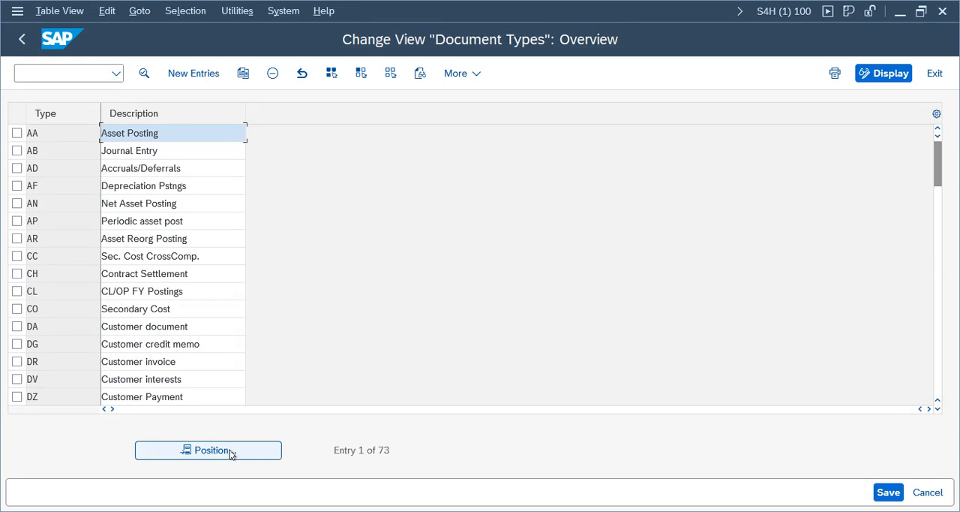
{"action": "left_click", "coordinate": [231, 453]}
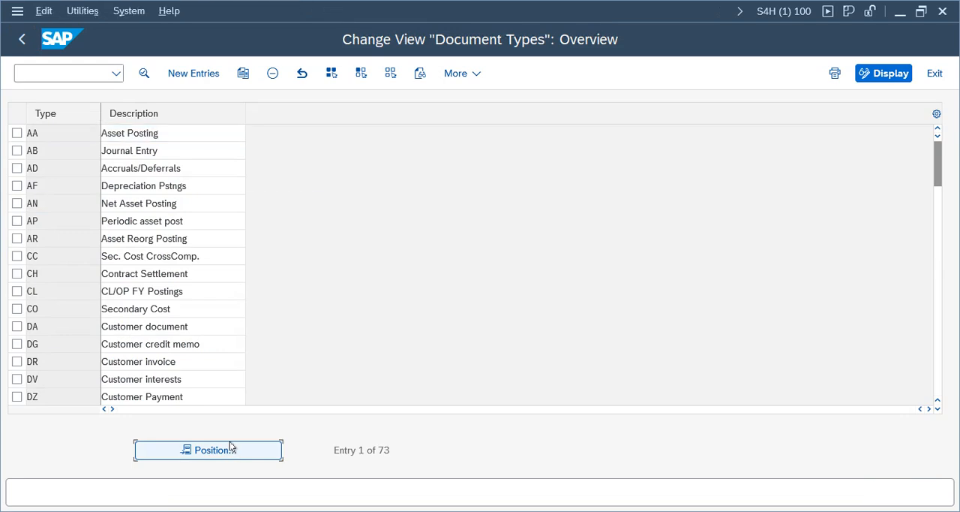
{"action": "type", "text": "sa"}
{"action": "key", "text": "Return"}
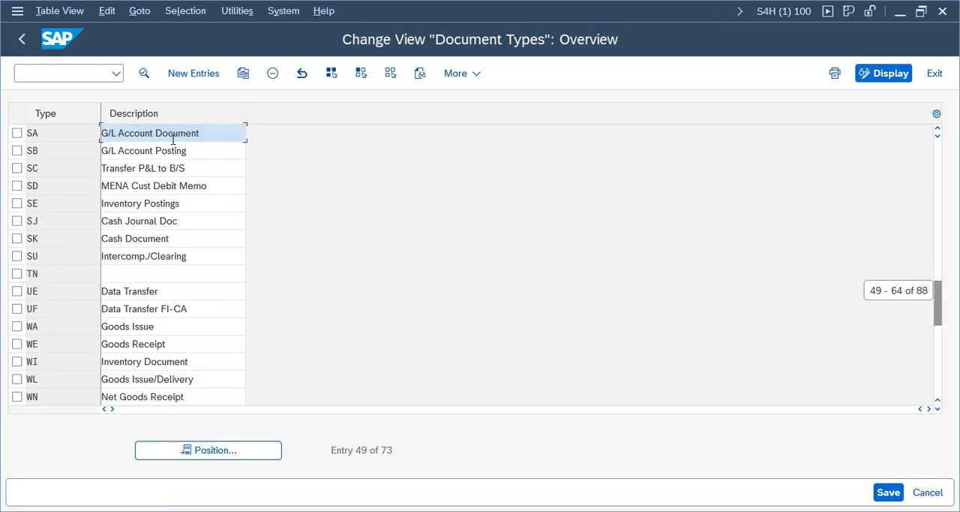
{"action": "double_click", "coordinate": [173, 135]}
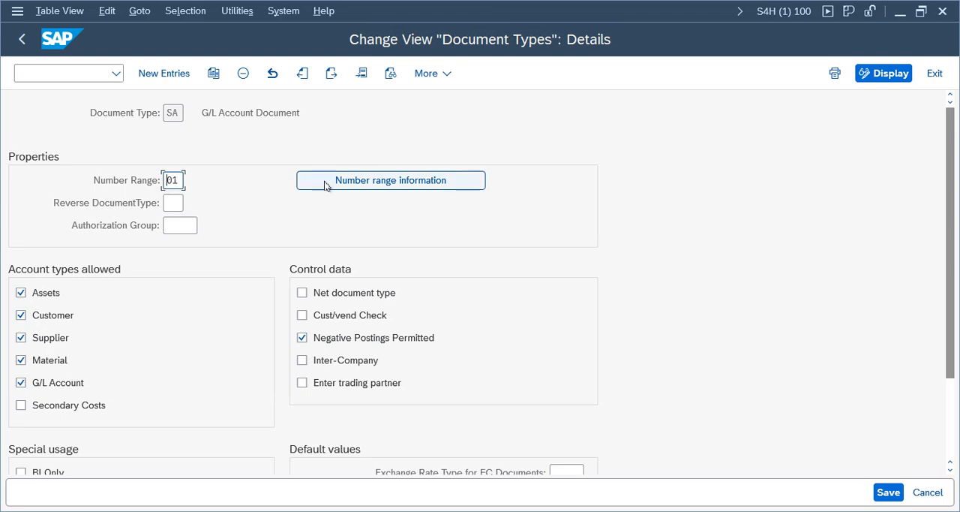
- Add number range interval 75 for year 2025, from 101 to 200, in company code TELU and save it
{"action": "left_click", "coordinate": [324, 183]}
{"action": "type", "text": "telu"}
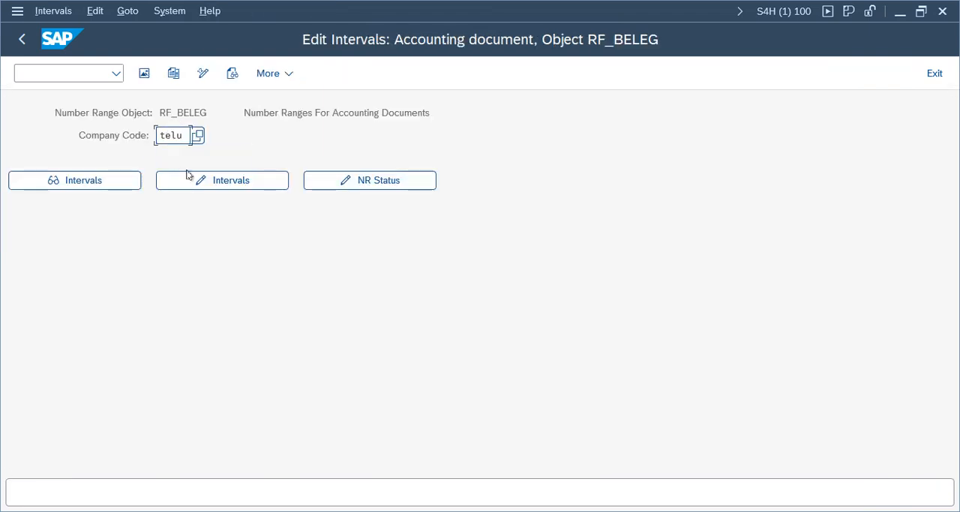
{"action": "left_click", "coordinate": [188, 177]}
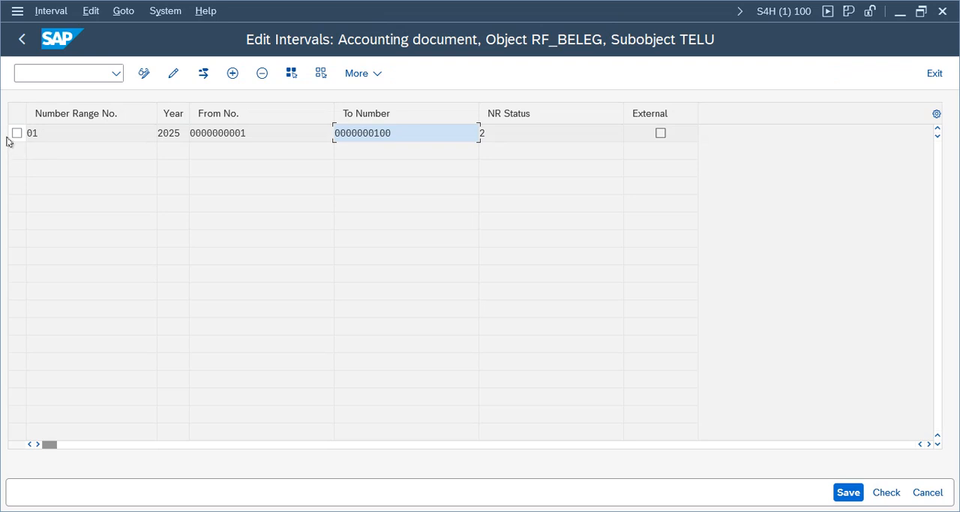
{"action": "left_click", "coordinate": [233, 72]}
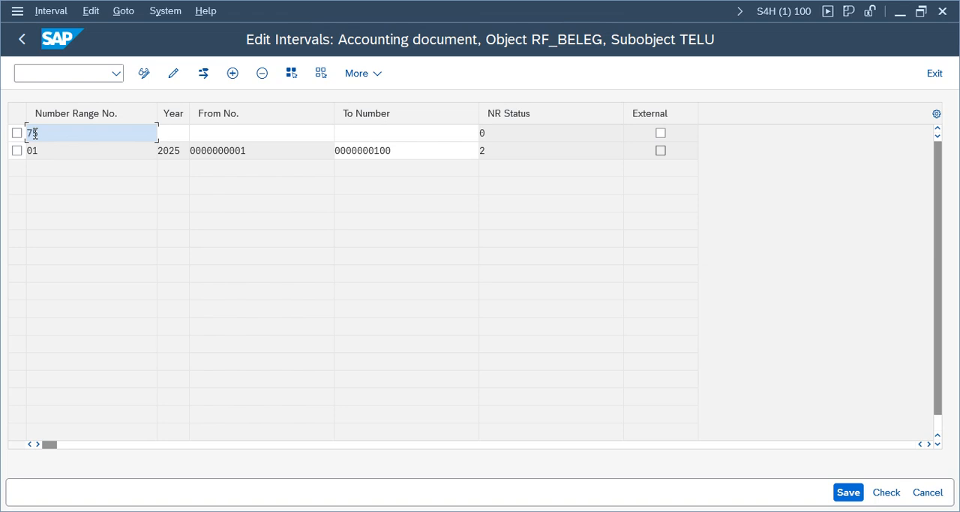
{"action": "key", "text": "Tab"}
{"action": "type", "text": "2025"}
{"action": "key", "text": "Tab"}
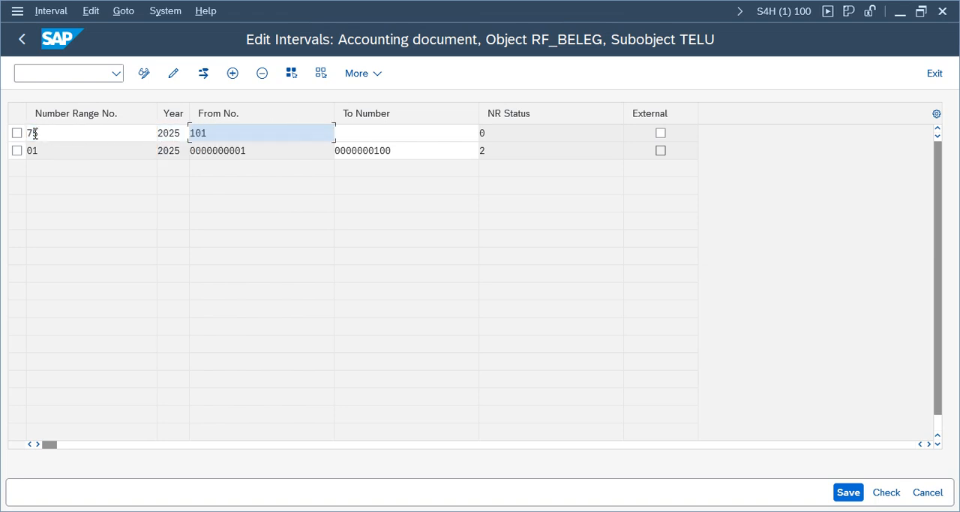
{"action": "key", "text": "Tab"}
{"action": "key", "text": "Return"}
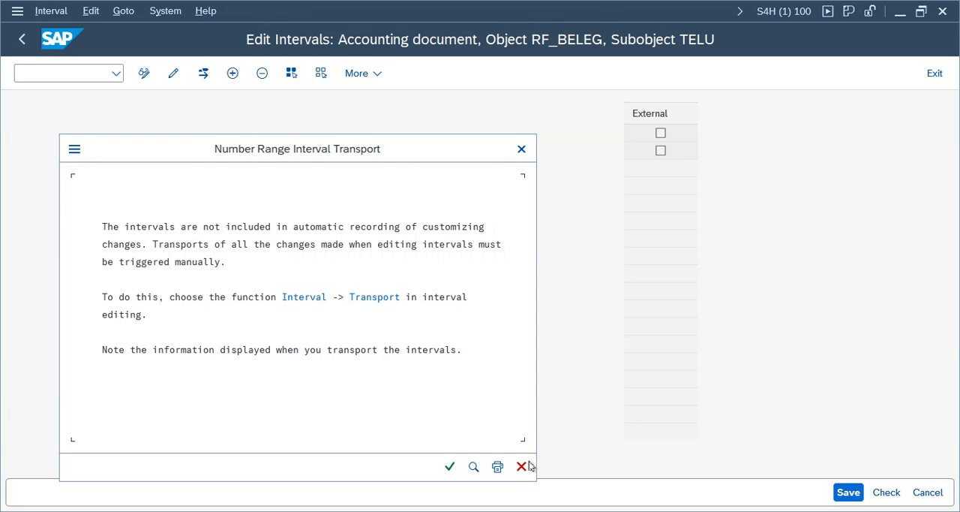
{"action": "left_click", "coordinate": [450, 466]}
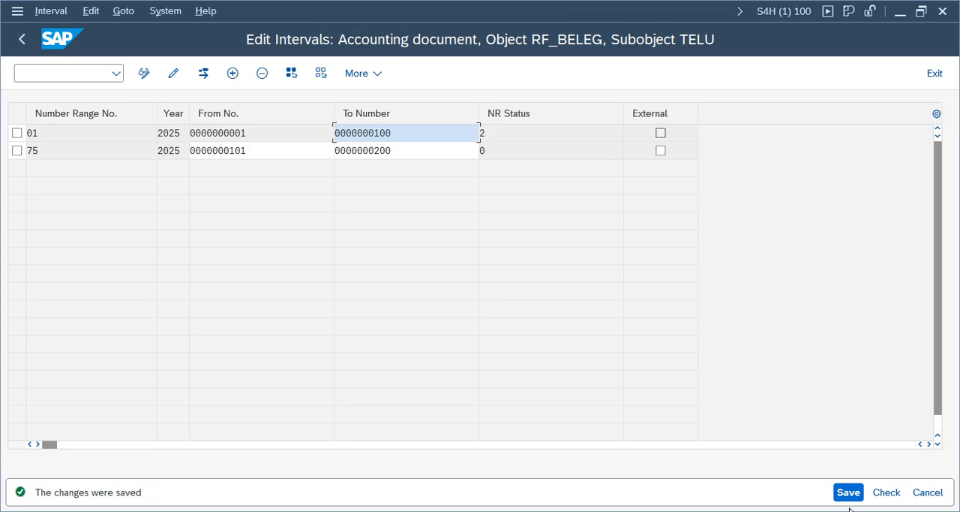
{"action": "mouse_move", "coordinate": [412, 490]}
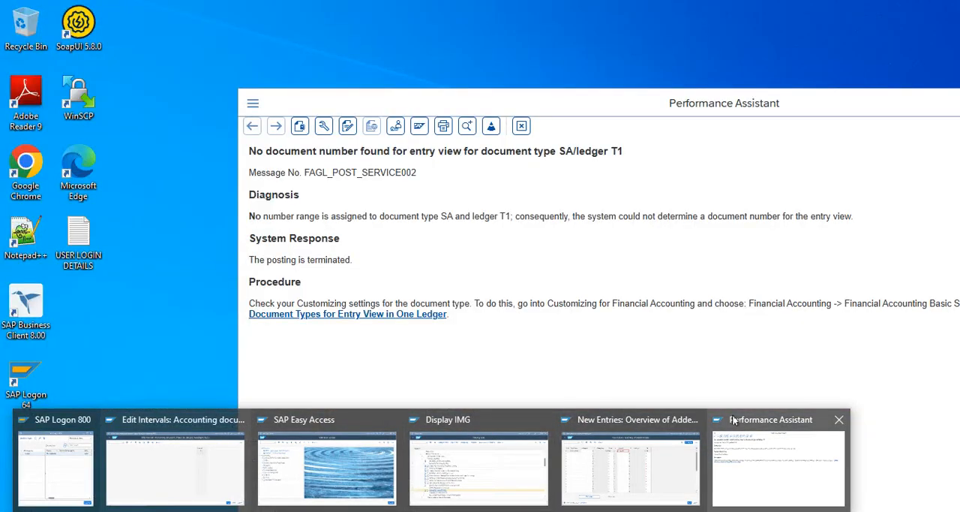
{"action": "left_click", "coordinate": [734, 421]}
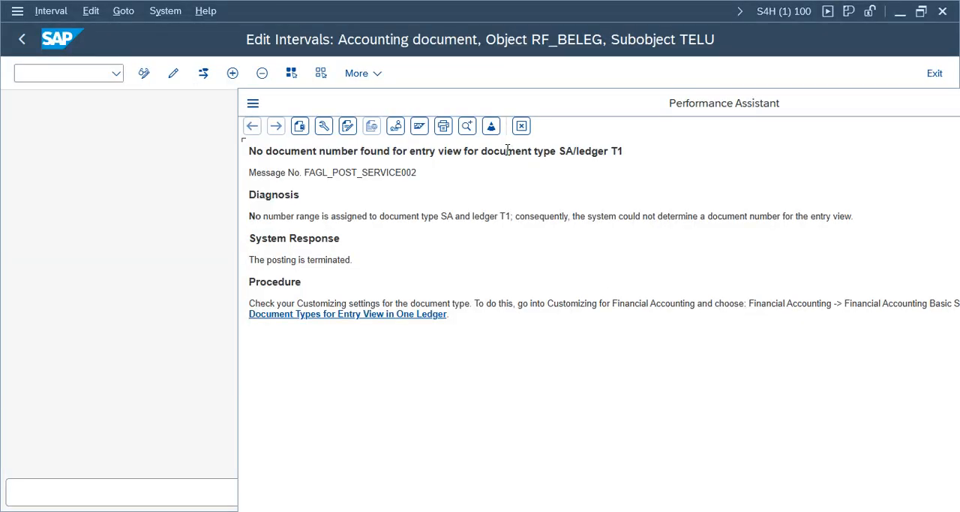
{"action": "mouse_move", "coordinate": [330, 508]}
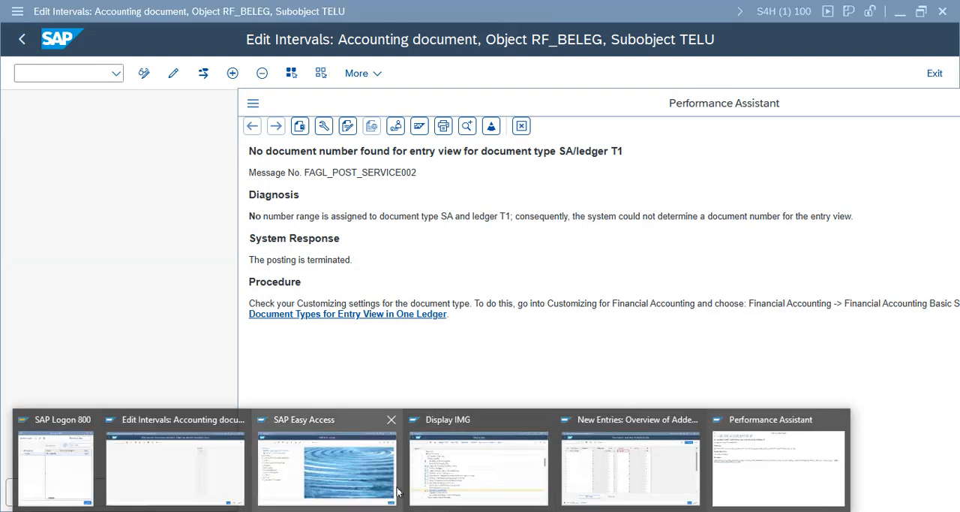
{"action": "left_click", "coordinate": [442, 437]}
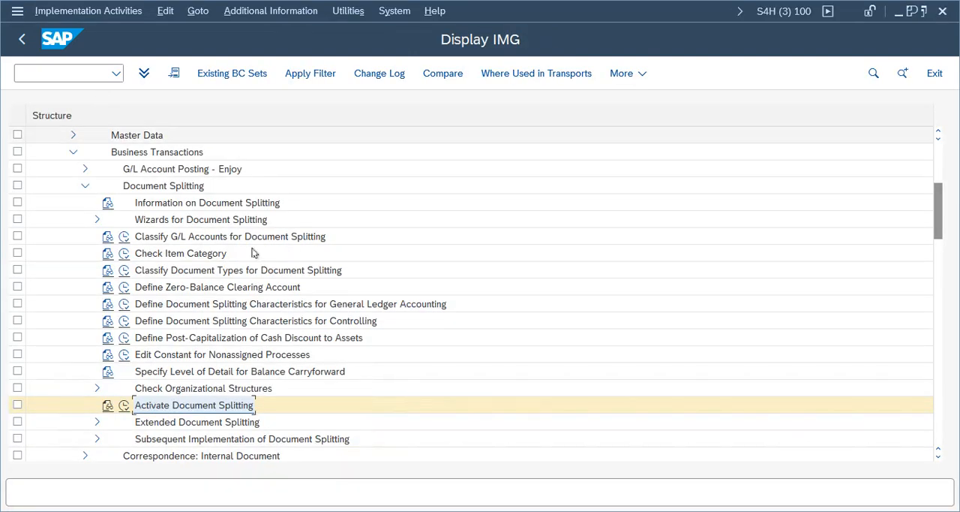
{"action": "mouse_move", "coordinate": [314, 469]}
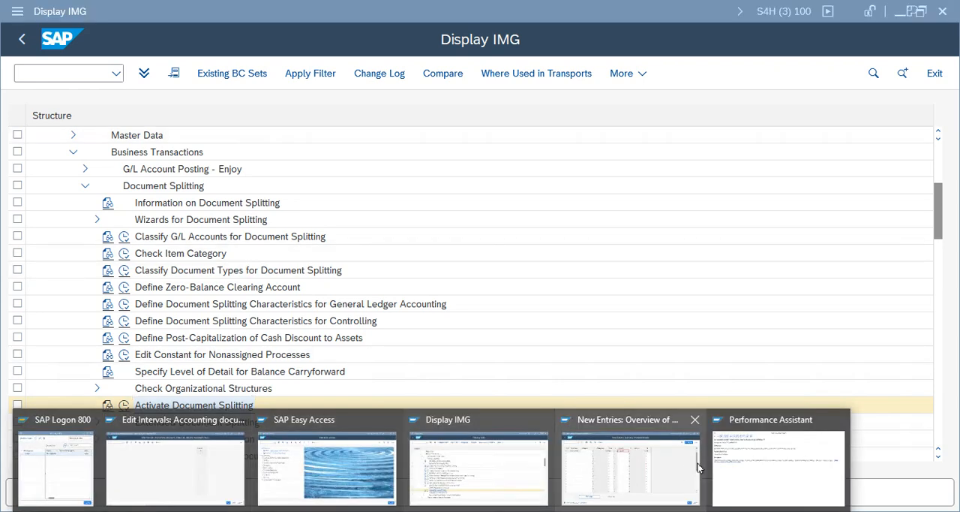
{"action": "left_click", "coordinate": [650, 473]}
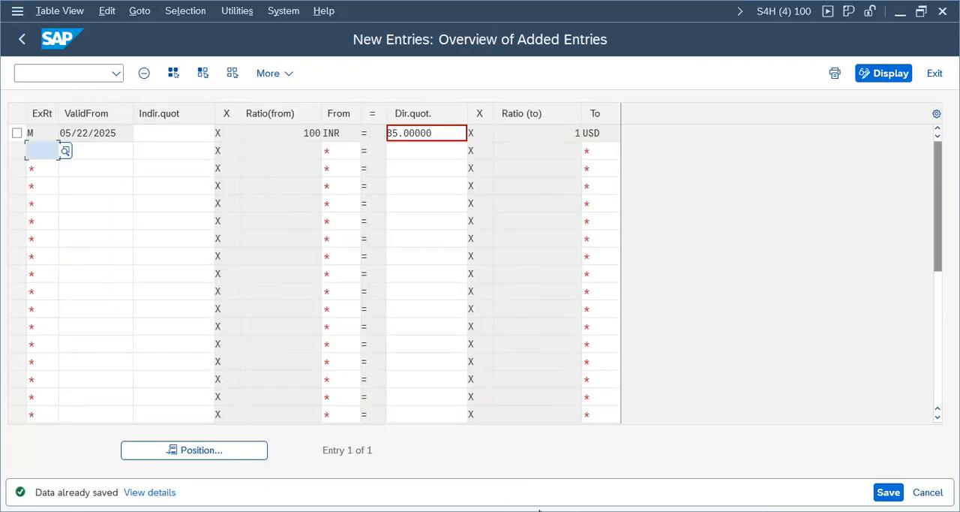
{"action": "mouse_move", "coordinate": [809, 500]}
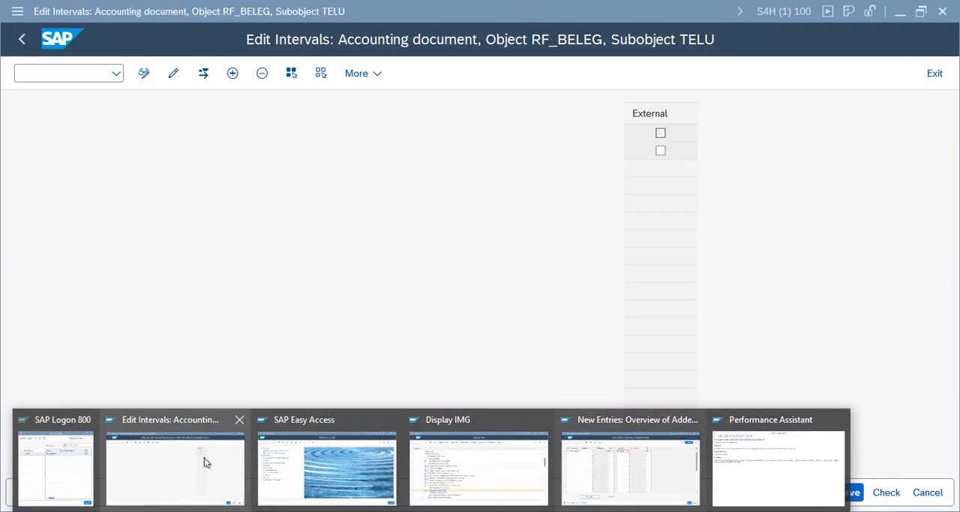
{"action": "left_click", "coordinate": [204, 459]}
- Leave the number range and document type customizing, return to the G/L document entry for ledger group T1 and close the error help
{"action": "left_click", "coordinate": [935, 73]}
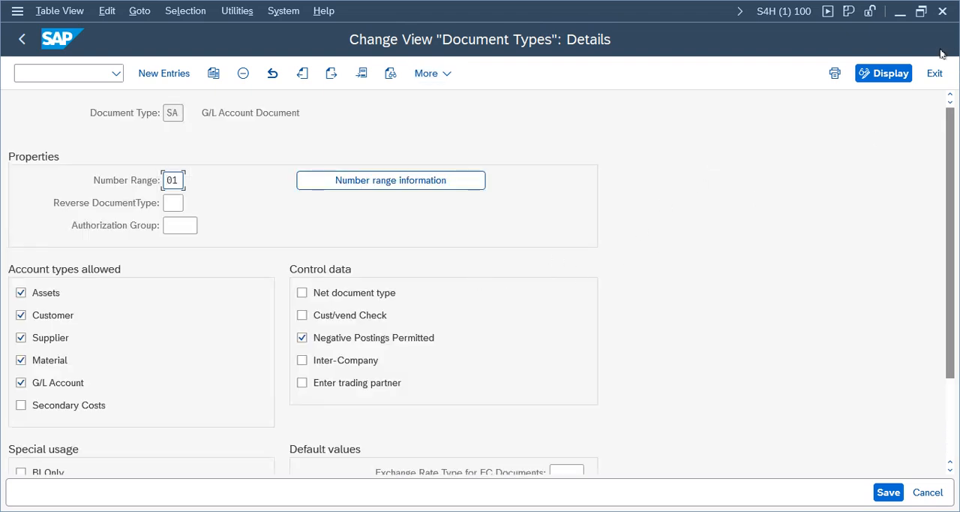
{"action": "left_click", "coordinate": [935, 73]}
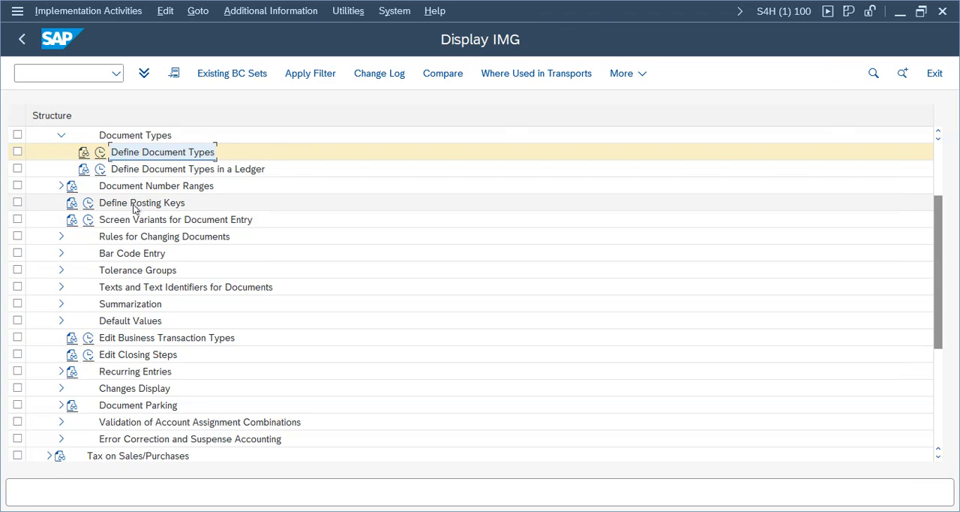
{"action": "left_click", "coordinate": [23, 42]}
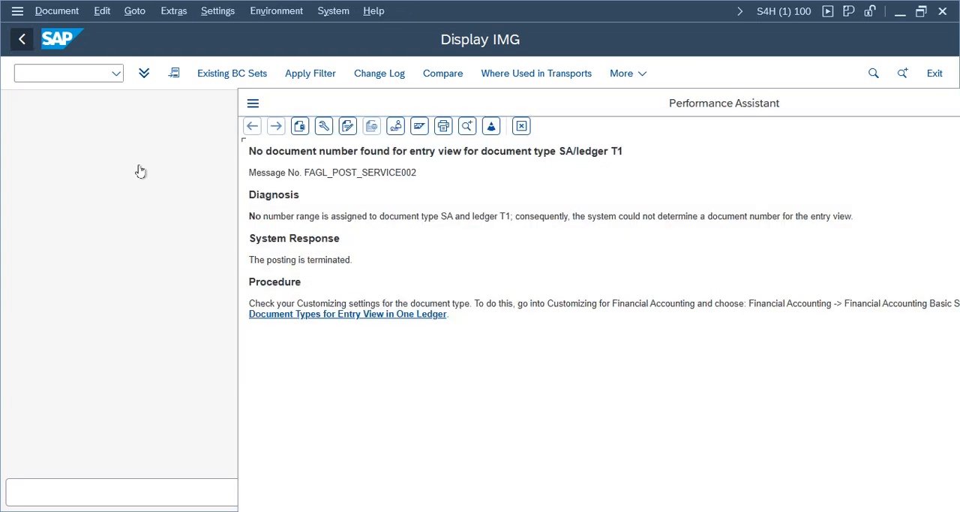
{"action": "left_click", "coordinate": [522, 126]}
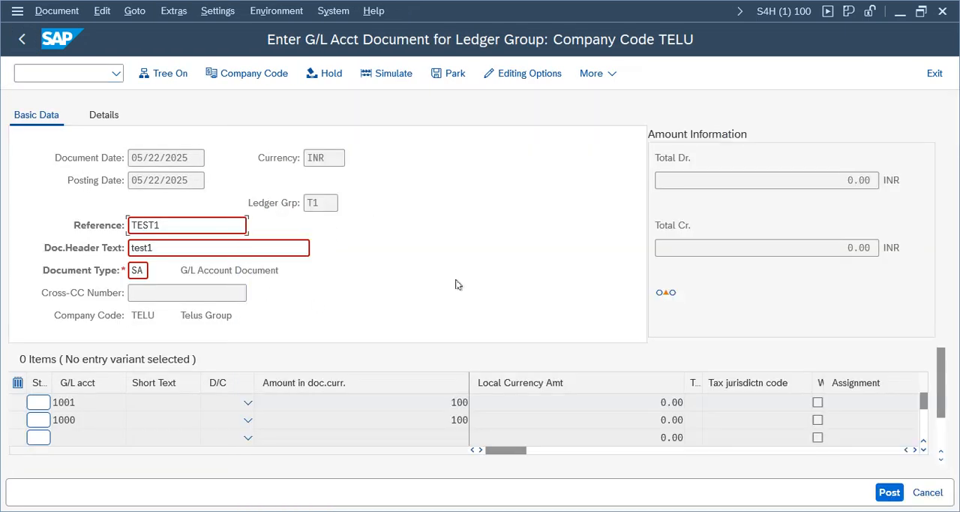
- Change the Cash line on account 1000 to Debit, simulate the T1 ledger group document and post it
{"action": "key", "text": "Return"}
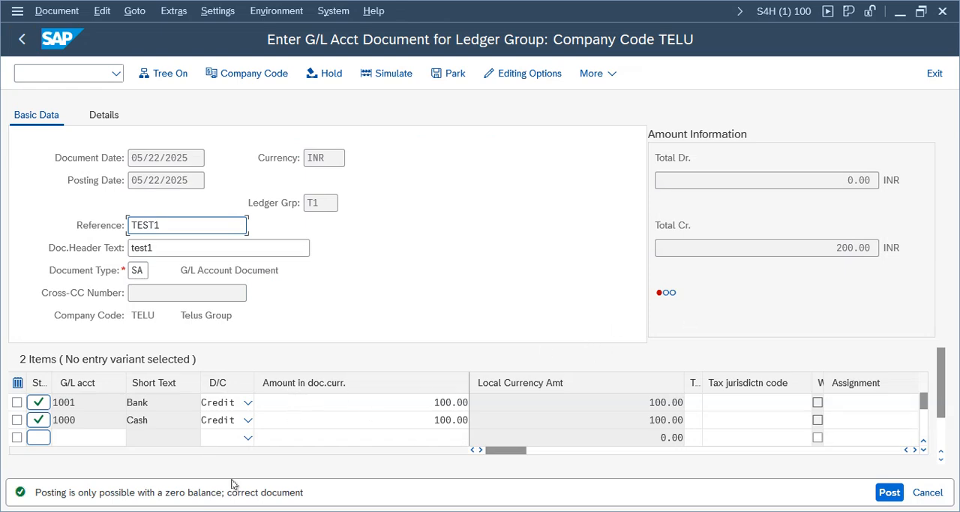
{"action": "left_click", "coordinate": [229, 421]}
{"action": "left_click", "coordinate": [229, 378]}
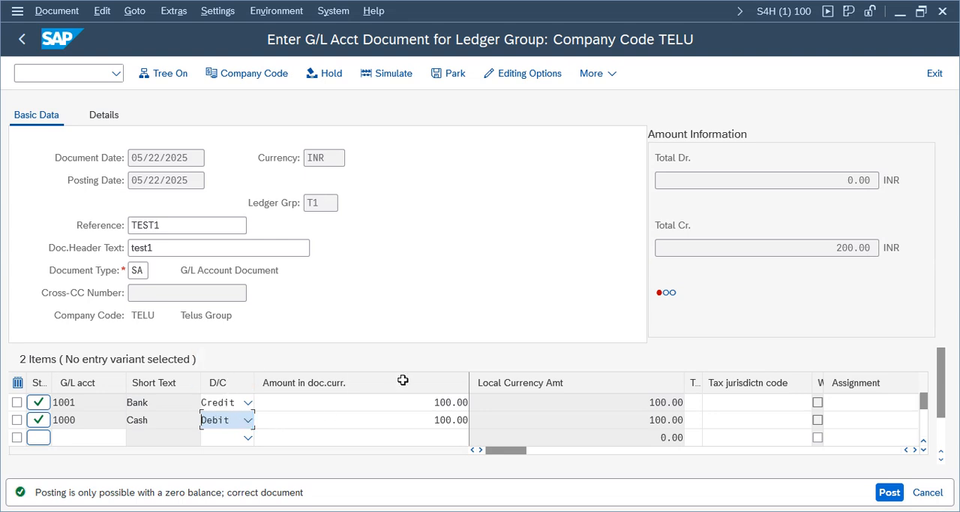
{"action": "key", "text": "Return"}
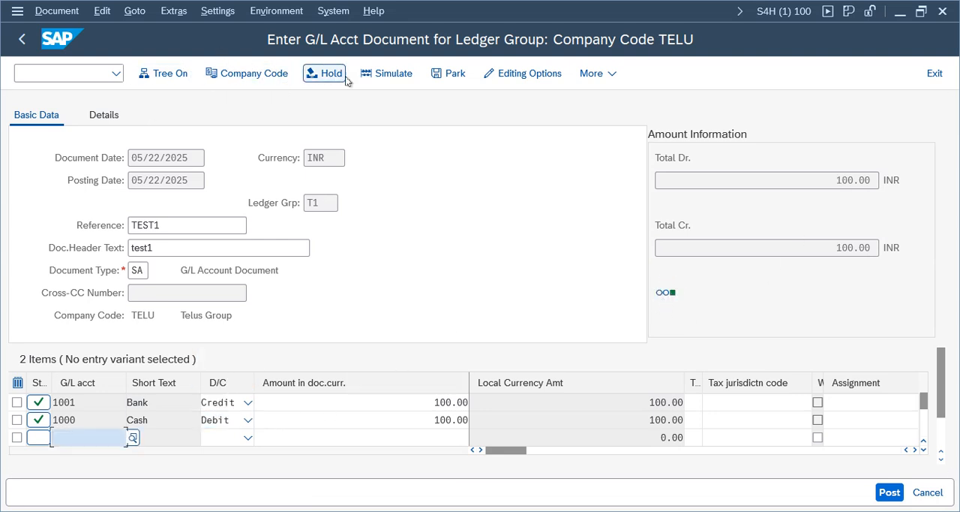
{"action": "left_click", "coordinate": [387, 74]}
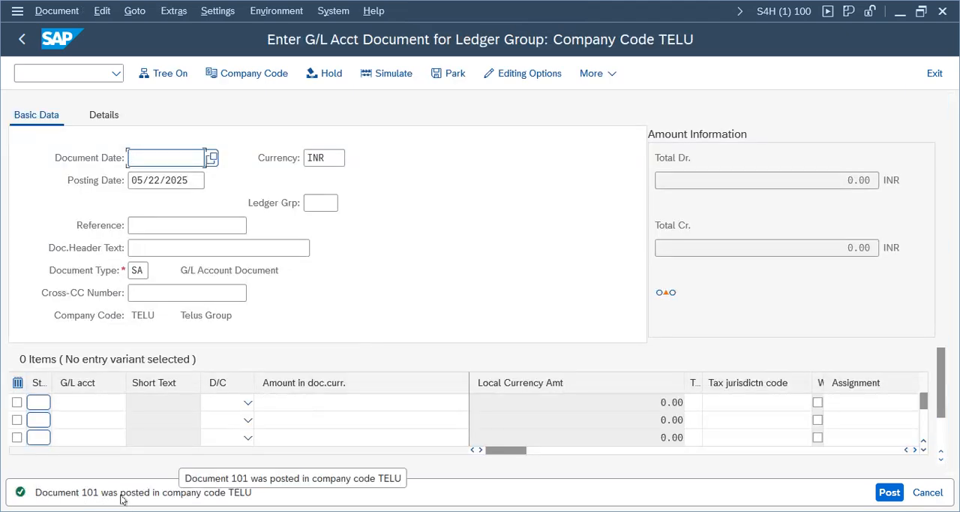
- Display the posted document and check its ledger group in the Data Entry View and the General Ledger View
{"action": "left_click", "coordinate": [60, 11]}
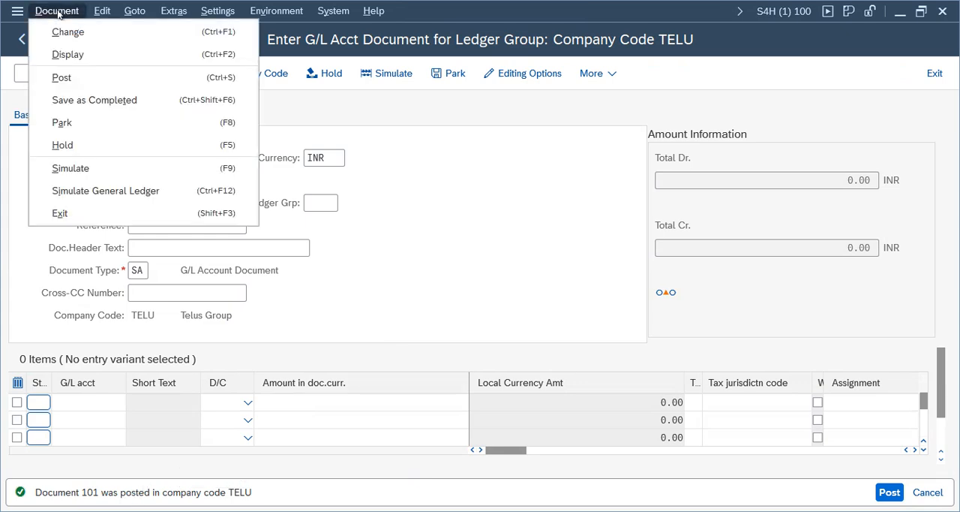
{"action": "left_click", "coordinate": [86, 54]}
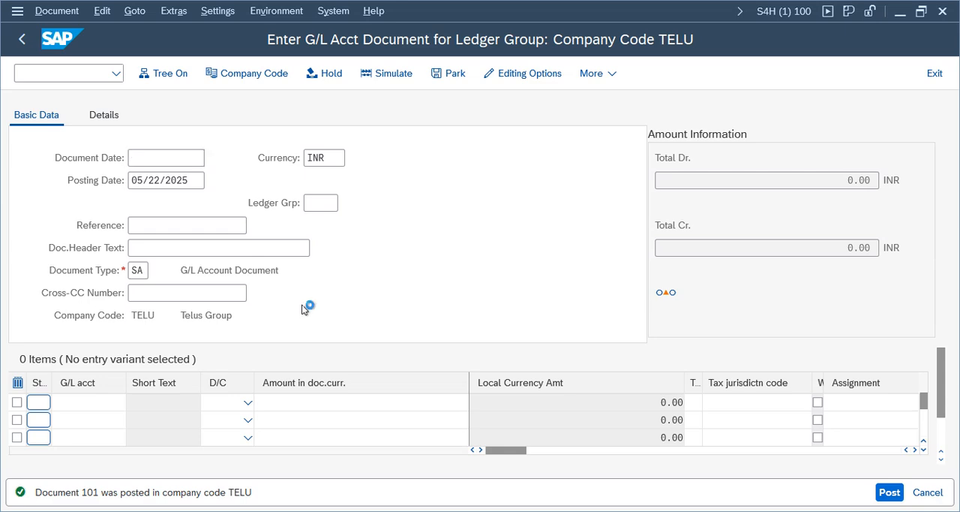
{"action": "double_click", "coordinate": [573, 203]}
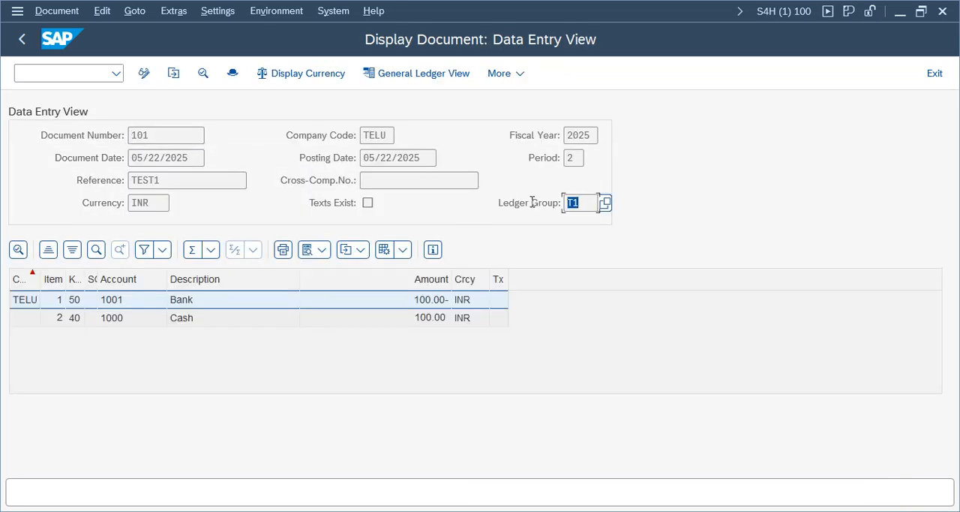
{"action": "left_click", "coordinate": [437, 73]}
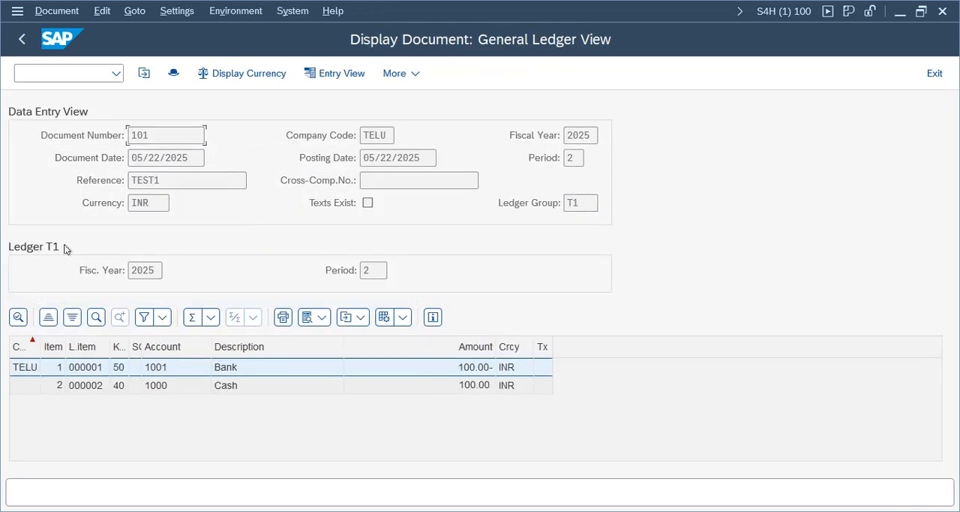
{"action": "double_click", "coordinate": [583, 203]}
- Open the document header and examine its transaction code, ledger group and document status
{"action": "left_click", "coordinate": [175, 72]}
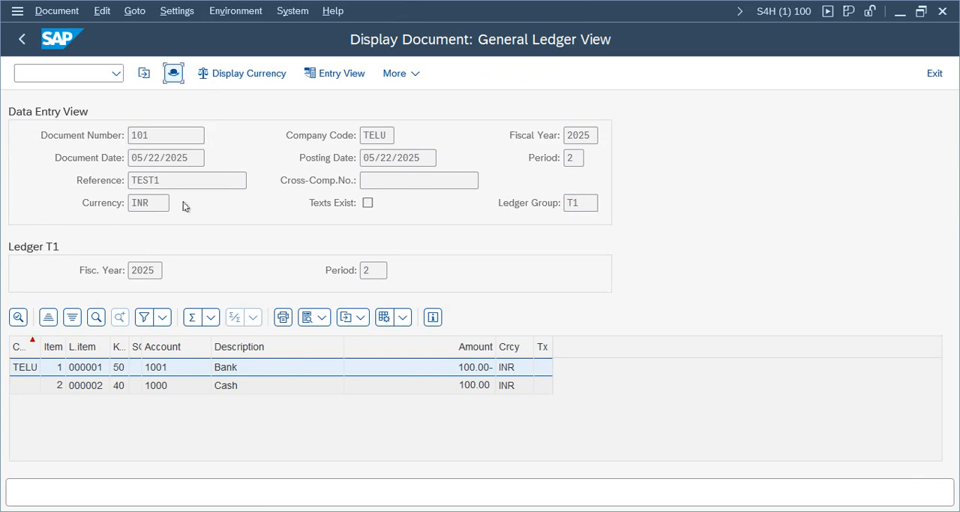
{"action": "left_click_drag", "start_coordinate": [305, 30], "coordinate": [788, 42]}
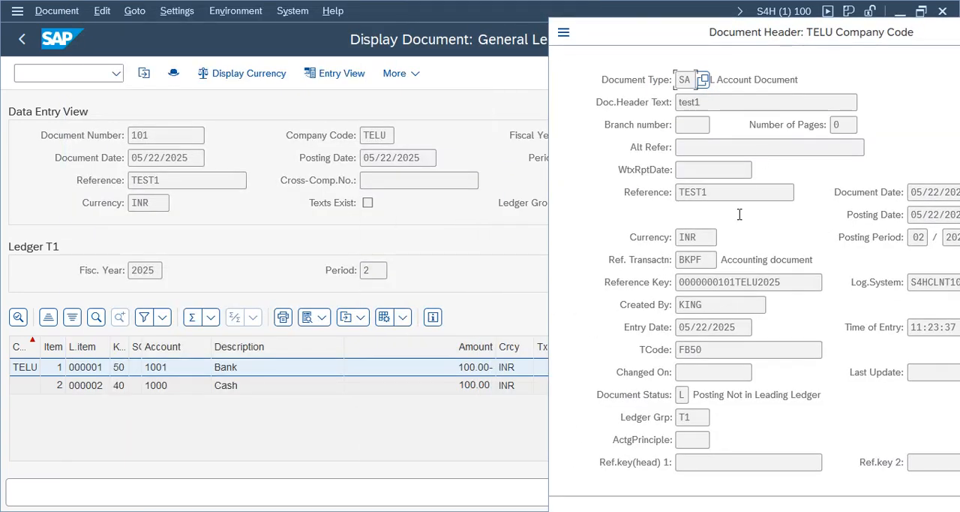
{"action": "double_click", "coordinate": [698, 349]}
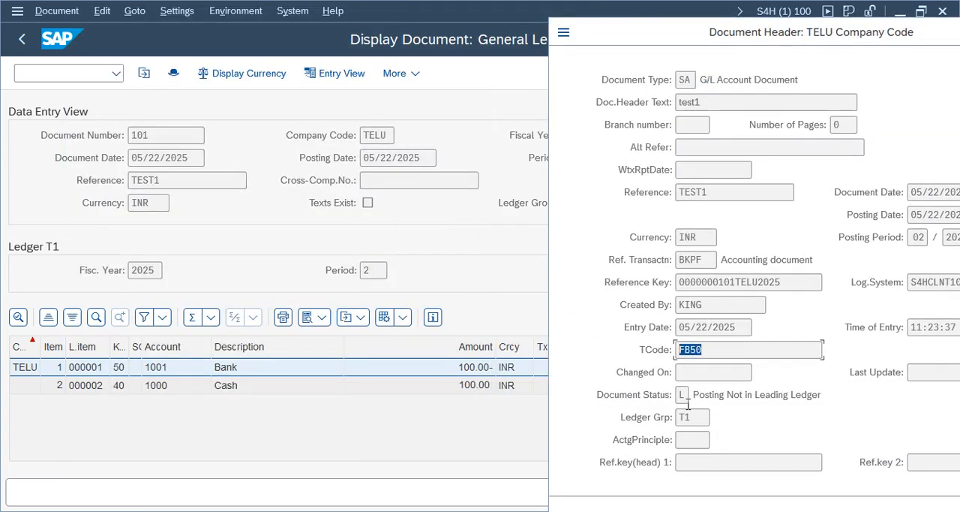
{"action": "left_click_drag", "start_coordinate": [697, 417], "coordinate": [664, 414]}
{"action": "left_click", "coordinate": [684, 394]}
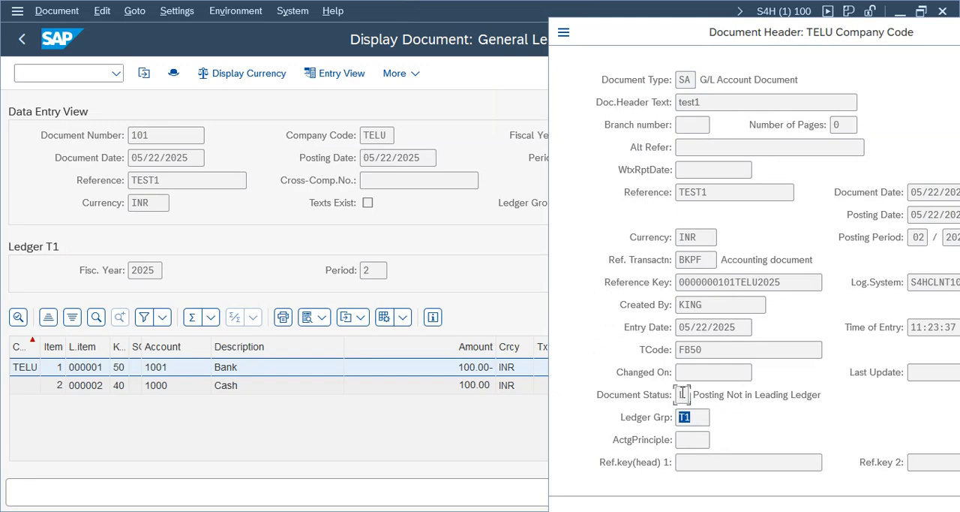
{"action": "left_click", "coordinate": [721, 397]}
{"action": "left_click_drag", "start_coordinate": [846, 399], "coordinate": [644, 412]}
{"action": "left_click_drag", "start_coordinate": [834, 397], "coordinate": [684, 396]}
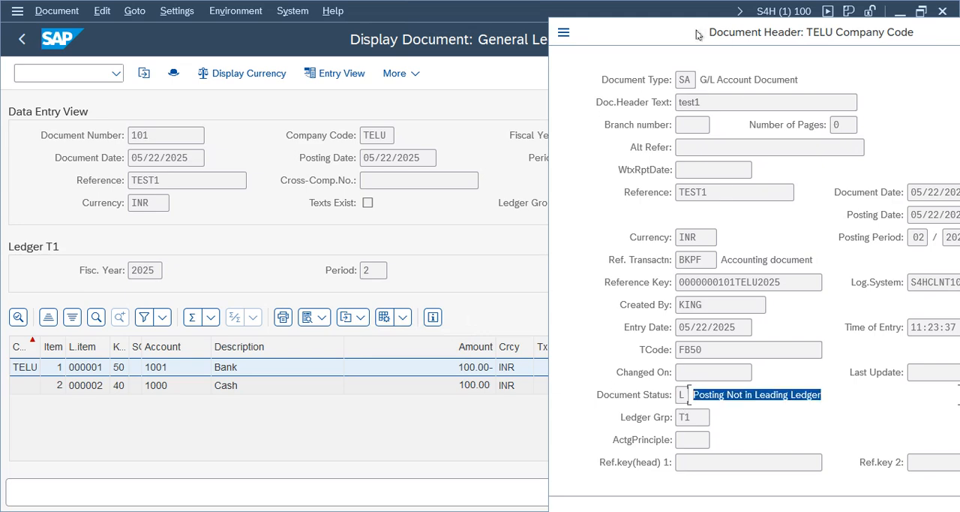
- Close the document header and leave the document display and ledger group document entry, returning to SAP Easy Access
{"action": "left_click_drag", "start_coordinate": [696, 30], "coordinate": [613, 21]}
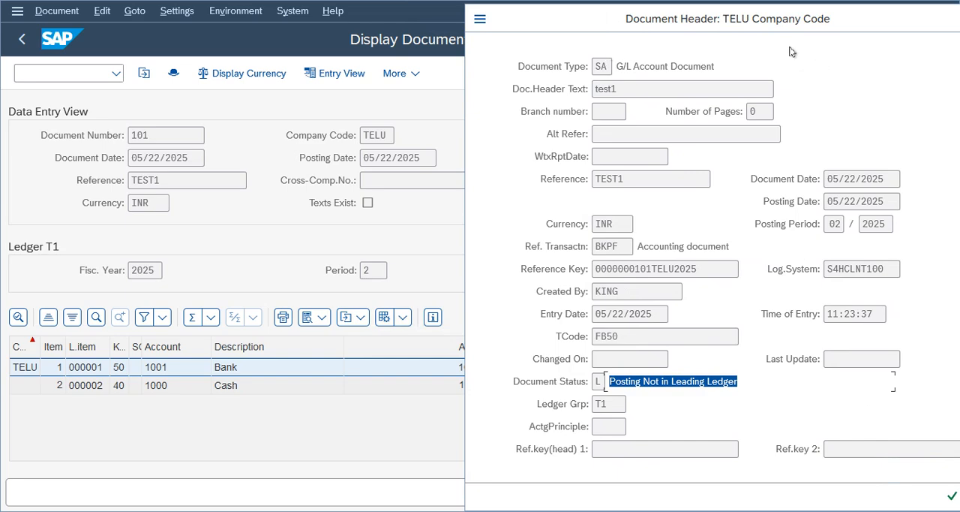
{"action": "left_click", "coordinate": [873, 27]}
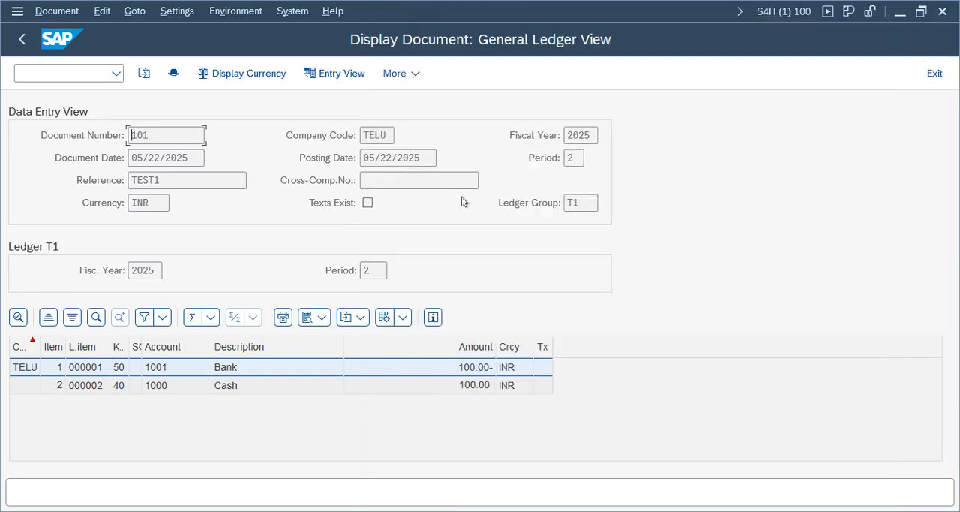
{"action": "left_click", "coordinate": [217, 367]}
{"action": "double_click", "coordinate": [367, 270]}
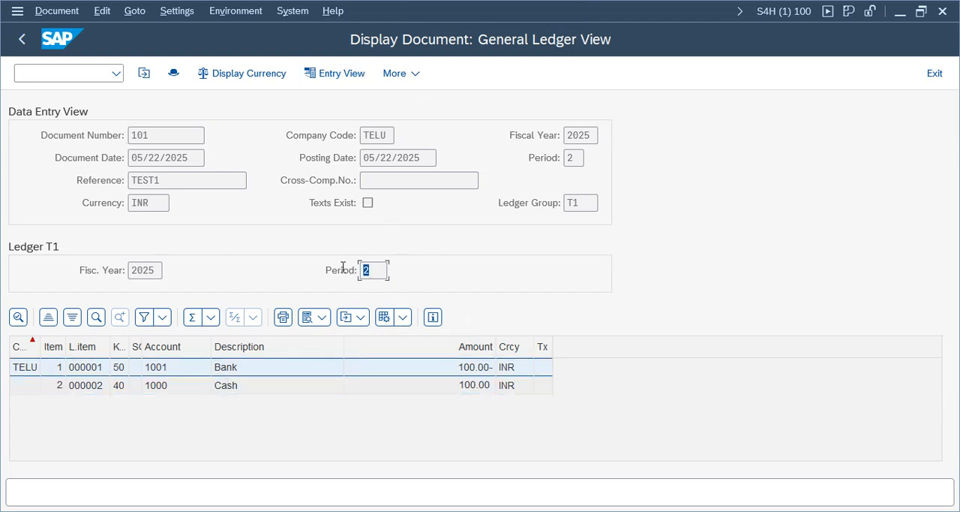
{"action": "left_click", "coordinate": [23, 39]}
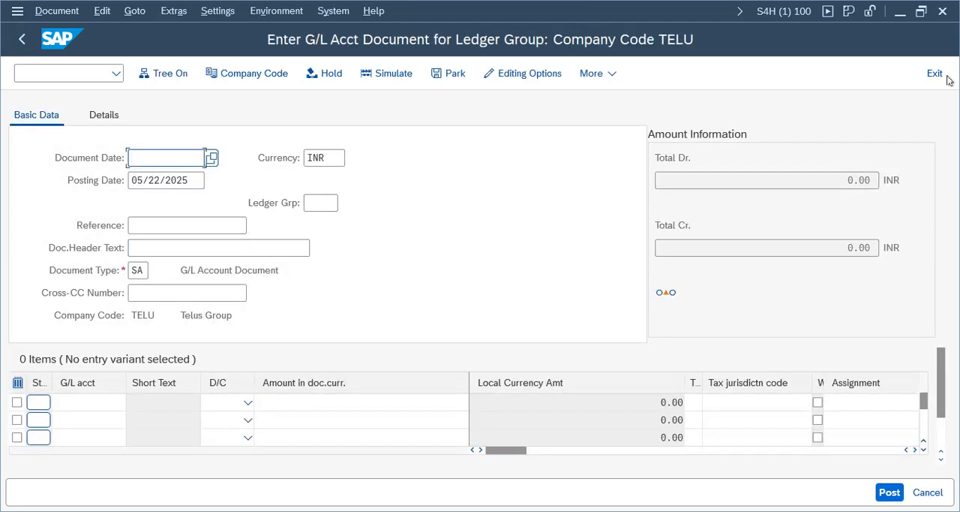
{"action": "left_click", "coordinate": [935, 73]}
{"action": "left_click", "coordinate": [310, 393]}
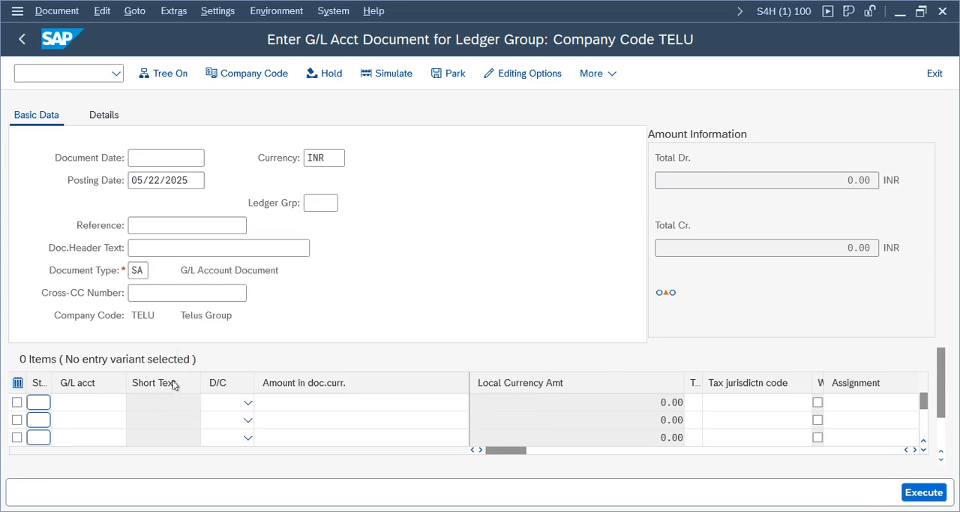
{"action": "left_click", "coordinate": [181, 231]}
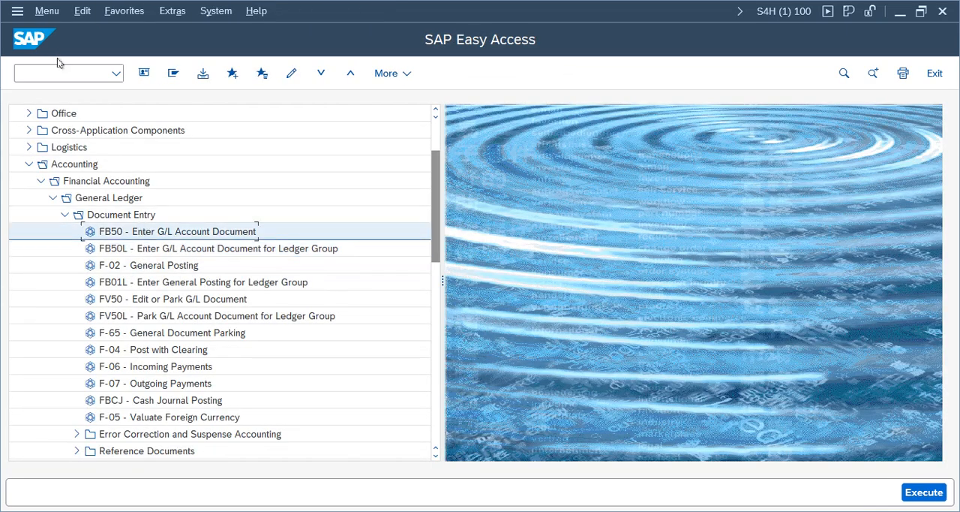
- Start transaction SE16N and load the G/L account master table SKA1
{"action": "left_click", "coordinate": [83, 73]}
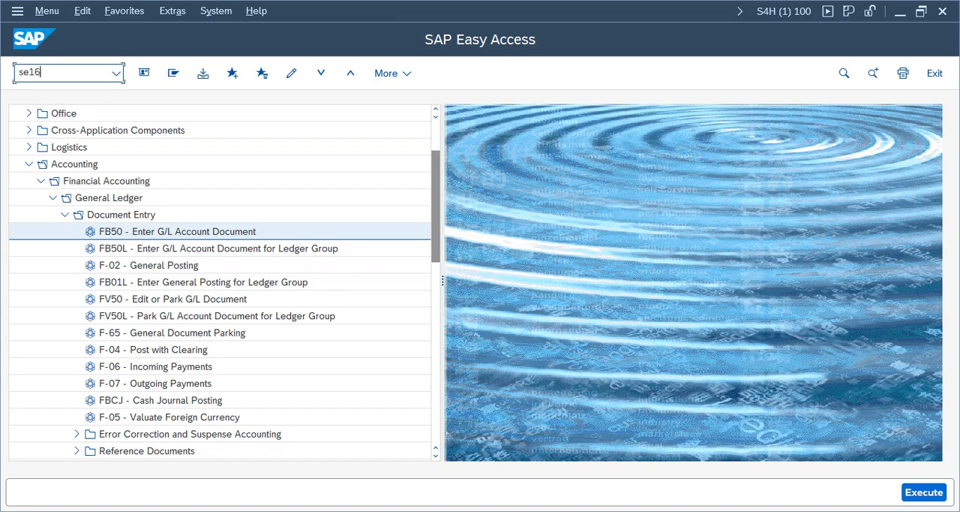
{"action": "type", "text": "se16n"}
{"action": "key", "text": "Return"}
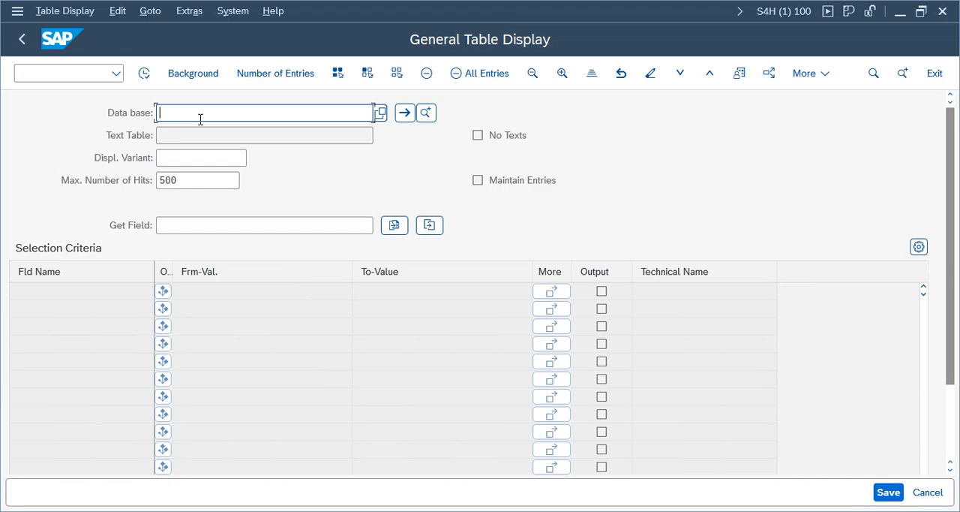
{"action": "type", "text": "ska1"}
{"action": "key", "text": "Return"}
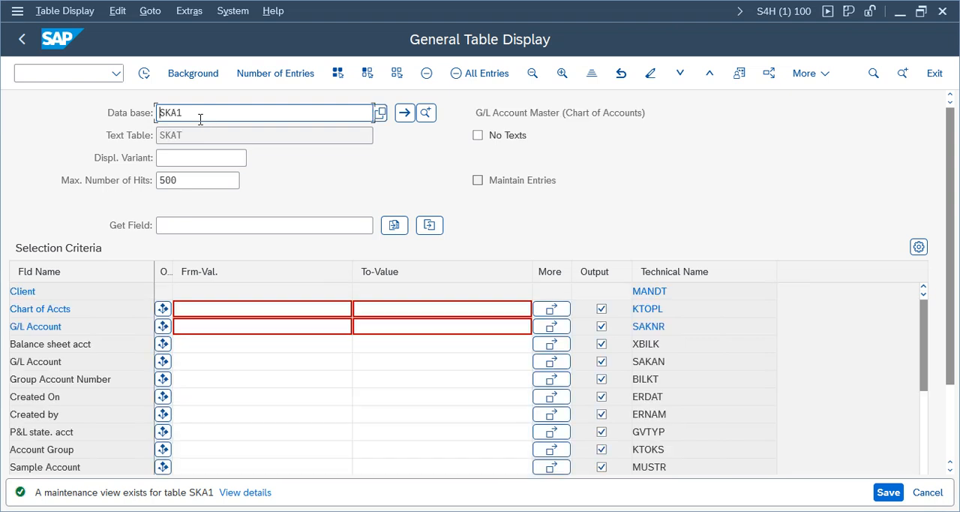
- Restrict table SKA1 to chart of accounts TCOA and display the matching entries
{"action": "left_click_drag", "start_coordinate": [654, 114], "coordinate": [472, 113]}
{"action": "left_click", "coordinate": [267, 310]}
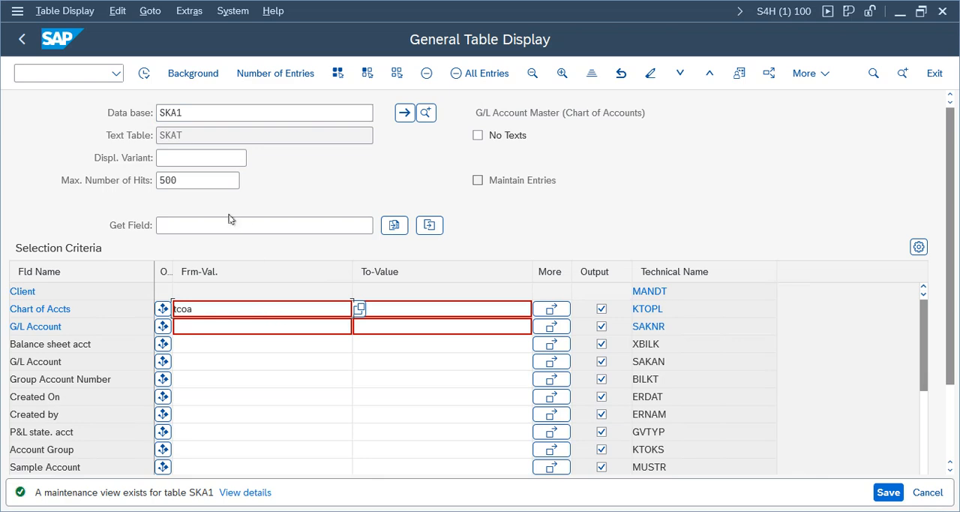
{"action": "left_click", "coordinate": [144, 73]}
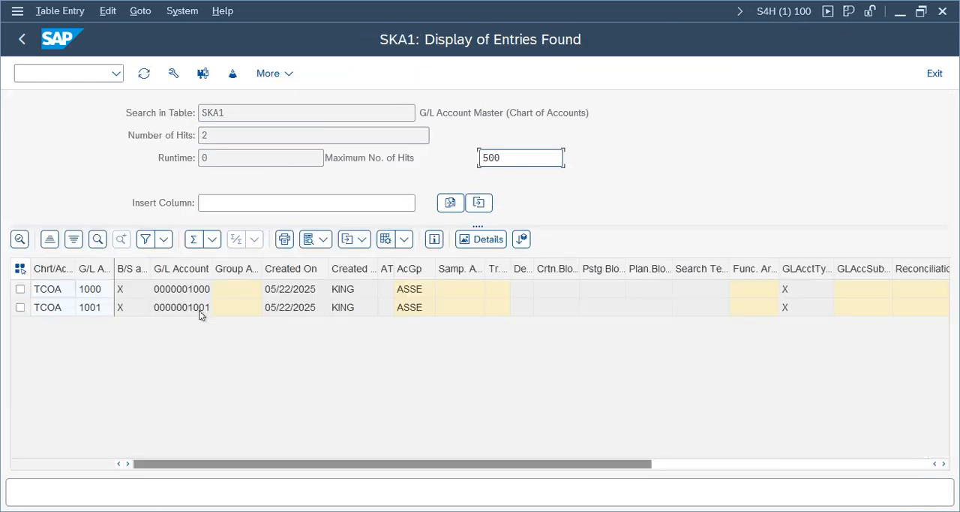
- Examine the account number, account group, creator and creation date of the two G/L accounts listed in SKA1
{"action": "left_click", "coordinate": [87, 306]}
{"action": "left_click", "coordinate": [87, 291]}
{"action": "left_click", "coordinate": [86, 310]}
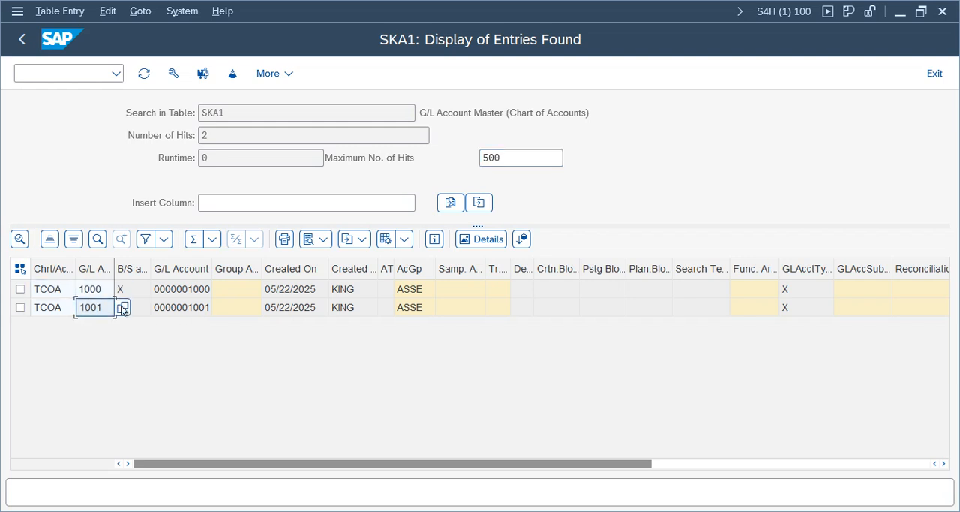
{"action": "left_click", "coordinate": [126, 309]}
{"action": "left_click", "coordinate": [193, 310]}
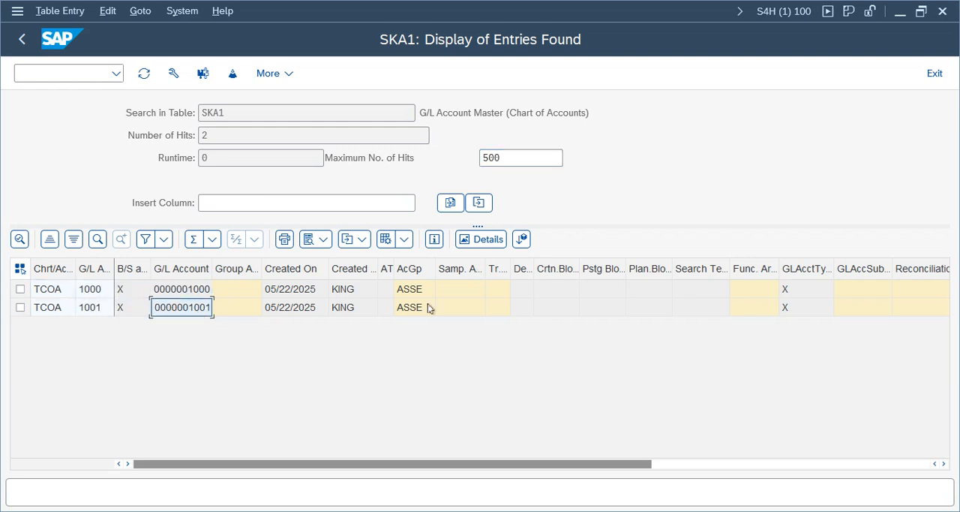
{"action": "left_click", "coordinate": [411, 293]}
{"action": "left_click", "coordinate": [410, 307]}
{"action": "left_click", "coordinate": [343, 291]}
{"action": "left_click", "coordinate": [351, 307]}
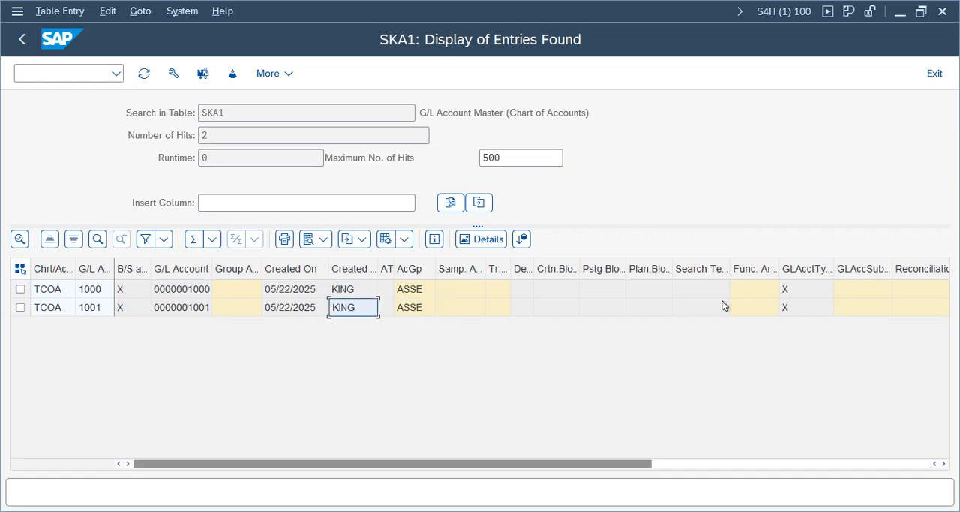
{"action": "left_click", "coordinate": [313, 296]}
{"action": "left_click", "coordinate": [310, 311]}
- Check the G/L account type of both accounts and view its list of possible values
{"action": "left_click", "coordinate": [804, 293]}
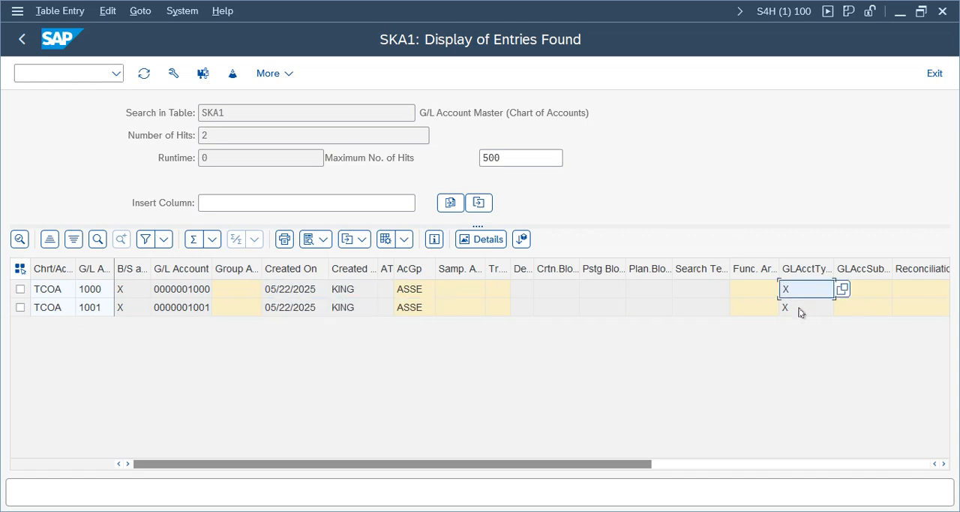
{"action": "left_click", "coordinate": [803, 312]}
{"action": "left_click", "coordinate": [821, 291]}
{"action": "left_click", "coordinate": [842, 288]}
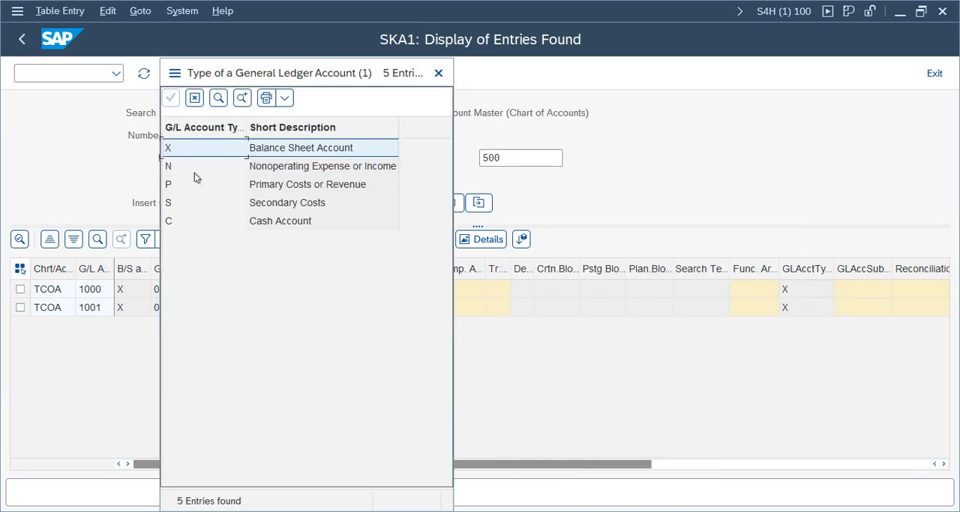
{"action": "left_click", "coordinate": [439, 72]}
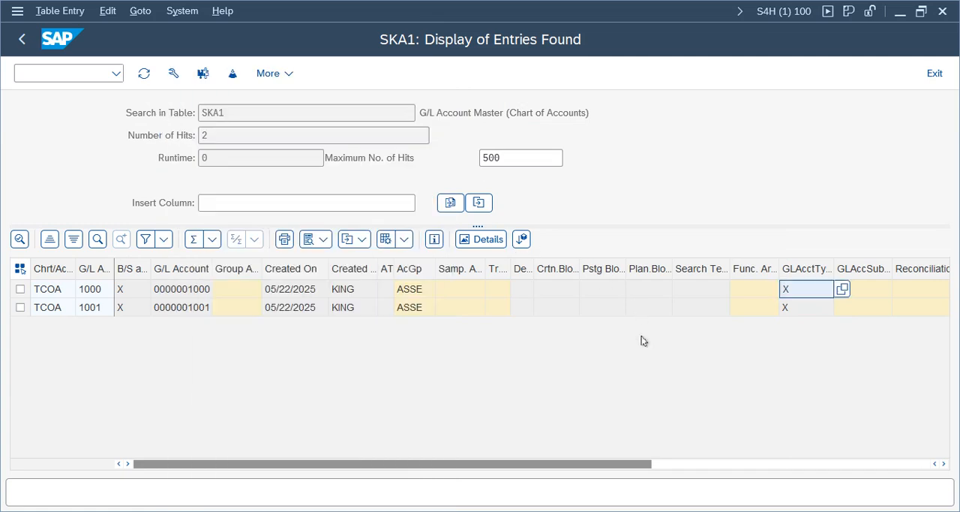
- Examine the short and long text columns of the SKA1 entries and return to the table selection
{"action": "left_click", "coordinate": [751, 306]}
{"action": "key", "text": "Tab"}
{"action": "key", "text": "Tab"}
{"action": "key", "text": "Tab"}
{"action": "key", "text": "Tab"}
{"action": "key", "text": "Tab"}
{"action": "key", "text": "Tab"}
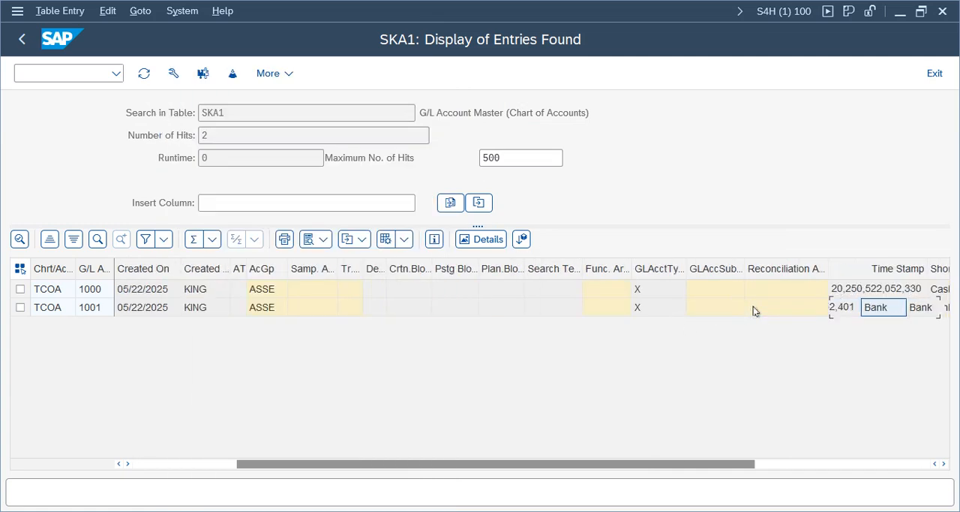
{"action": "key", "text": "shift+Tab"}
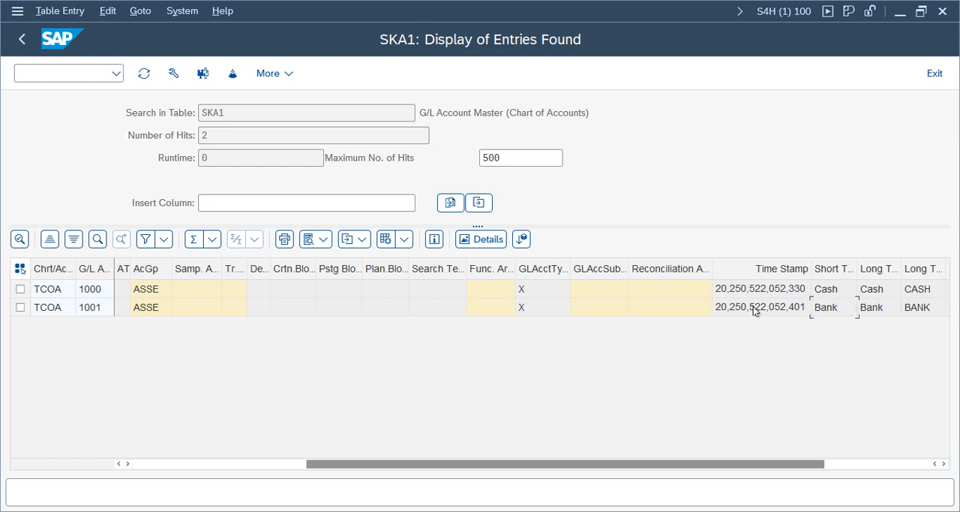
{"action": "key", "text": "Home"}
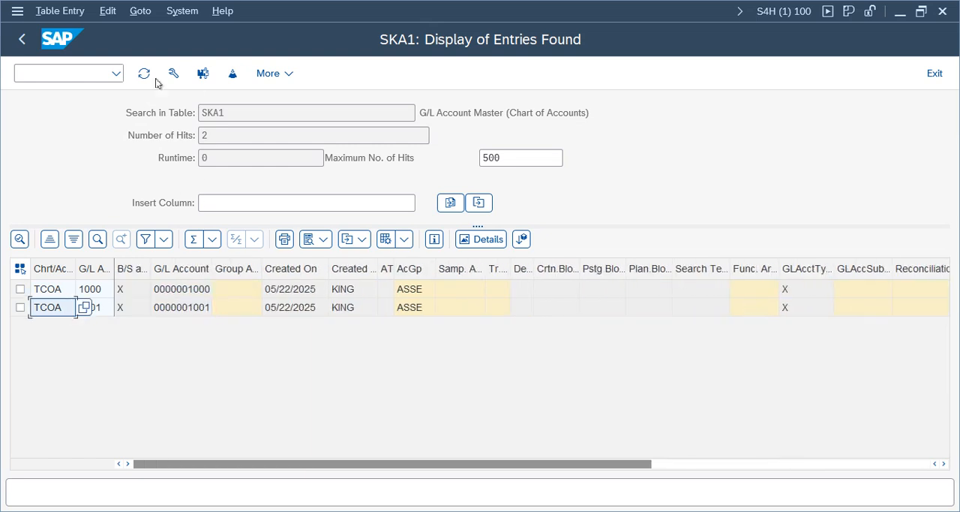
{"action": "left_click_drag", "start_coordinate": [270, 119], "coordinate": [42, 115]}
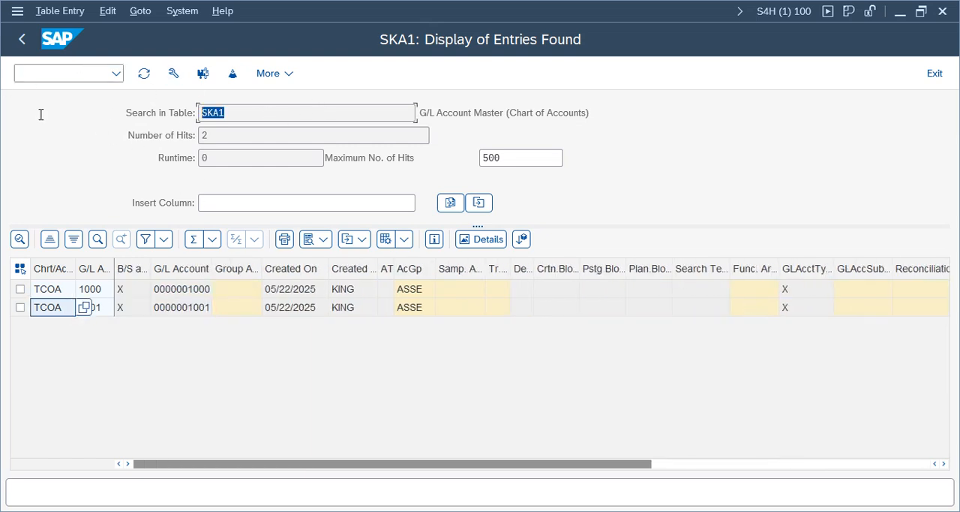
{"action": "left_click", "coordinate": [21, 39]}
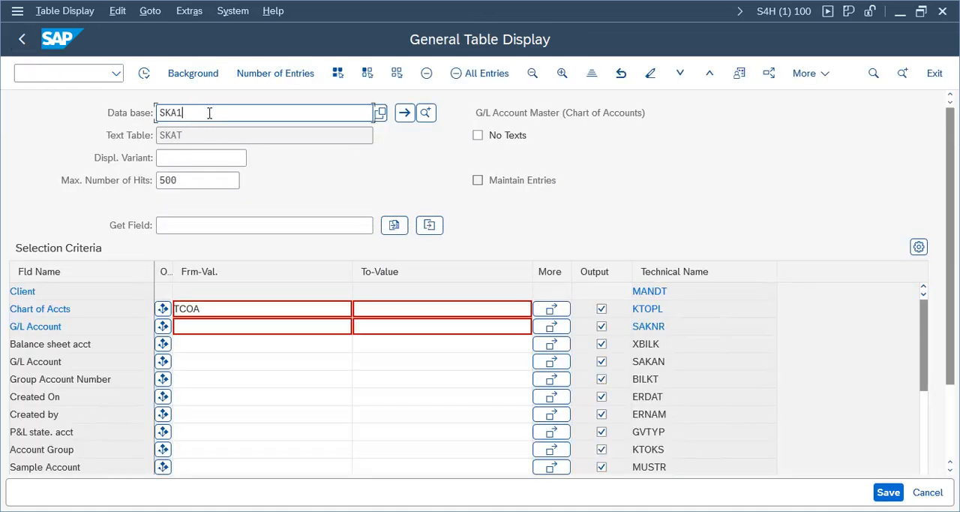
- Change the table to SKB1 and display its entries for company code TELU
{"action": "key", "text": "BackSpace"}
{"action": "key", "text": "BackSpace"}
{"action": "type", "text": "B1"}
{"action": "key", "text": "Return"}
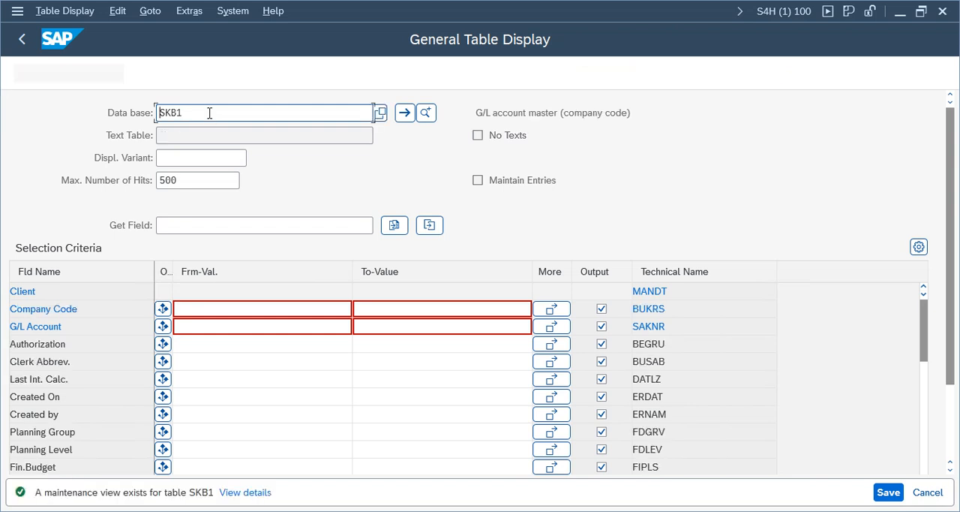
{"action": "triple_click", "coordinate": [632, 111]}
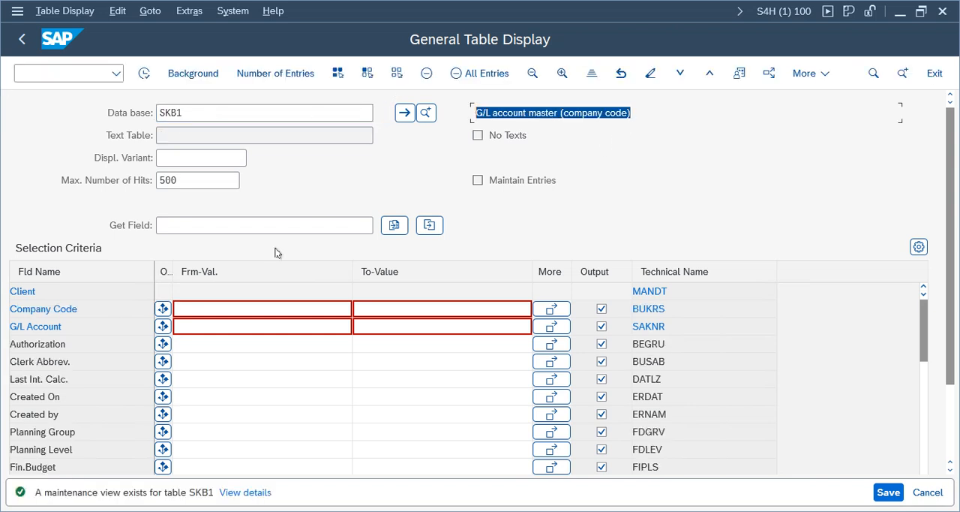
{"action": "left_click", "coordinate": [218, 309]}
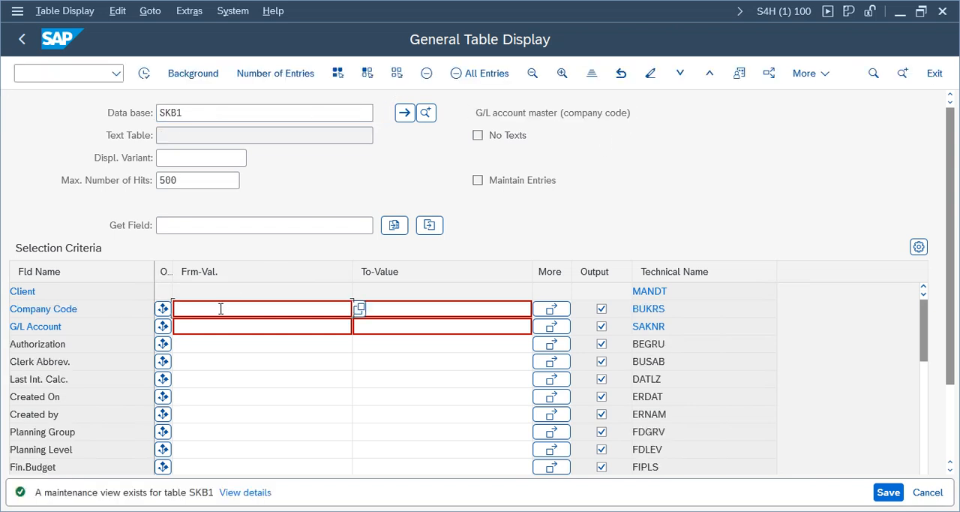
{"action": "type", "text": "telu"}
{"action": "key", "text": "Return"}
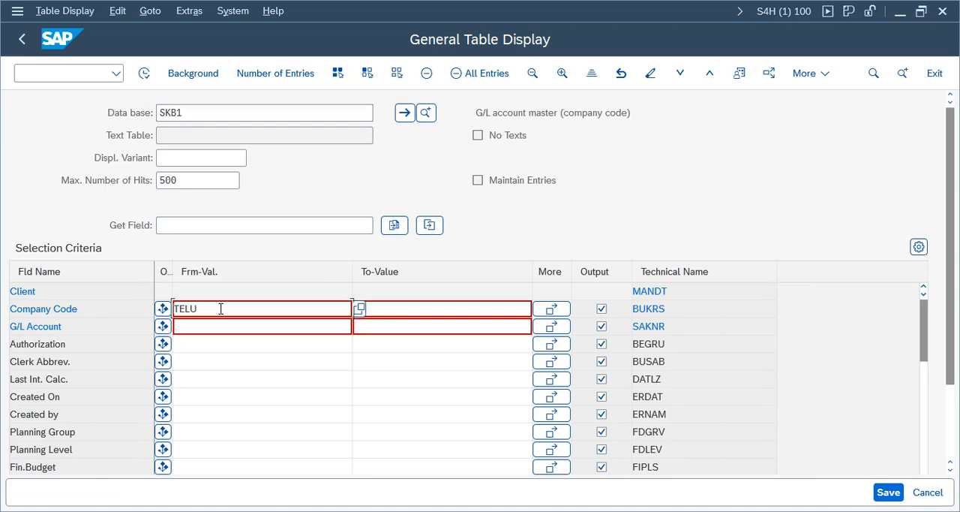
{"action": "key", "text": "F8"}
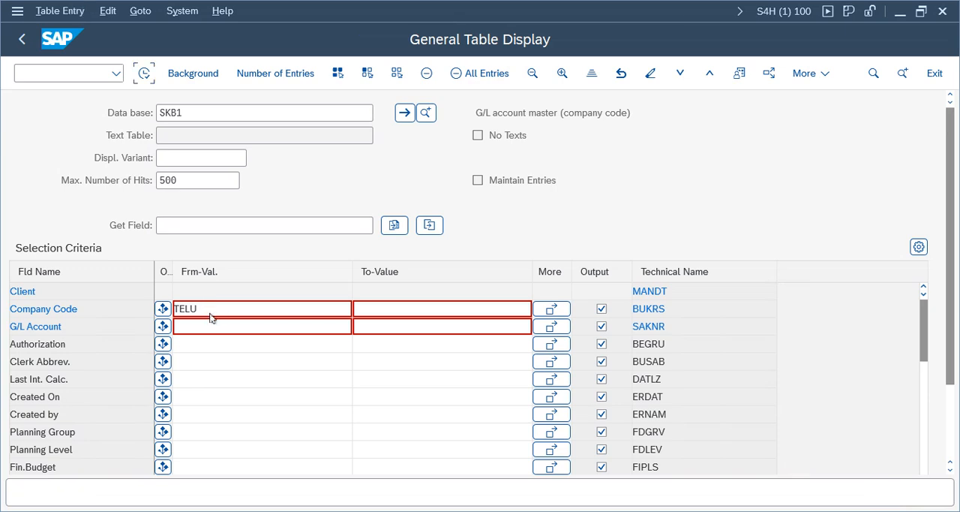
- Examine the field status group, currency, line item display and sort key of the SKB1 entries, then return to the table selection
{"action": "left_click", "coordinate": [426, 309]}
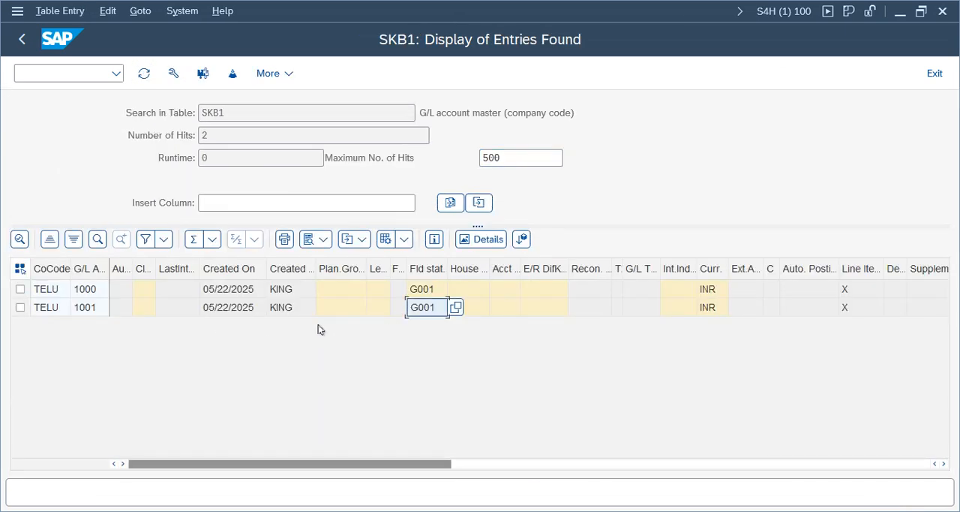
{"action": "left_click", "coordinate": [707, 309]}
{"action": "left_click", "coordinate": [849, 307]}
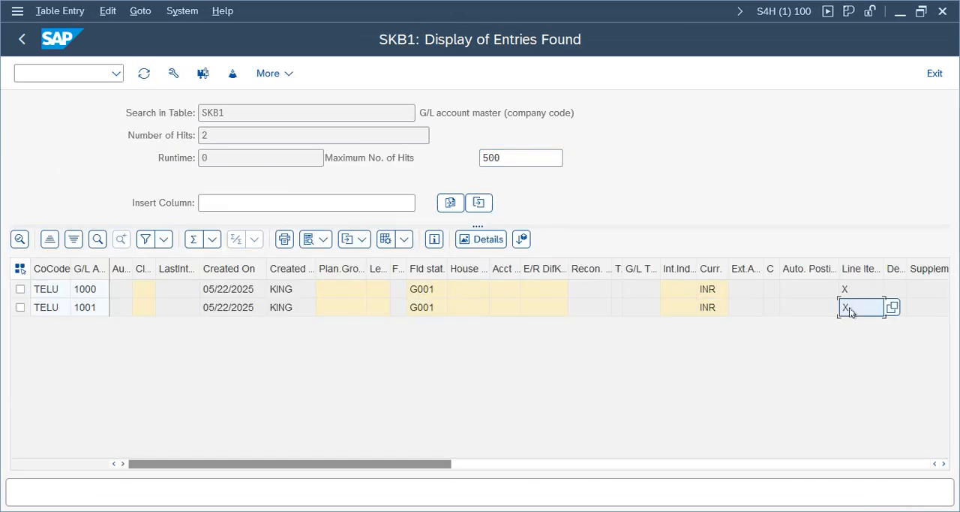
{"action": "key", "text": "Right"}
{"action": "key", "text": "Right"}
{"action": "key", "text": "Right"}
{"action": "key", "text": "Right"}
{"action": "key", "text": "Right"}
{"action": "key", "text": "Right"}
{"action": "key", "text": "Right"}
{"action": "key", "text": "Right"}
{"action": "key", "text": "Right"}
{"action": "key", "text": "Right"}
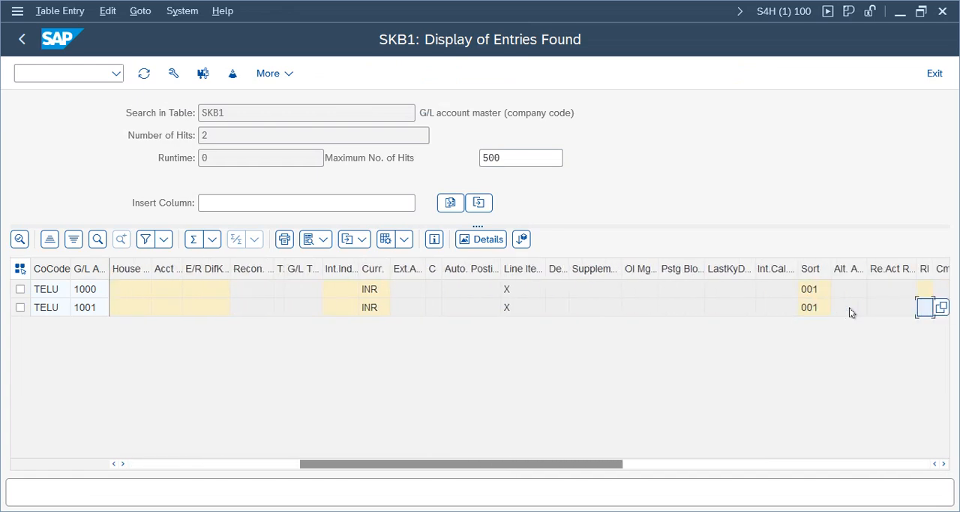
{"action": "left_click", "coordinate": [814, 309]}
{"action": "left_click", "coordinate": [815, 293]}
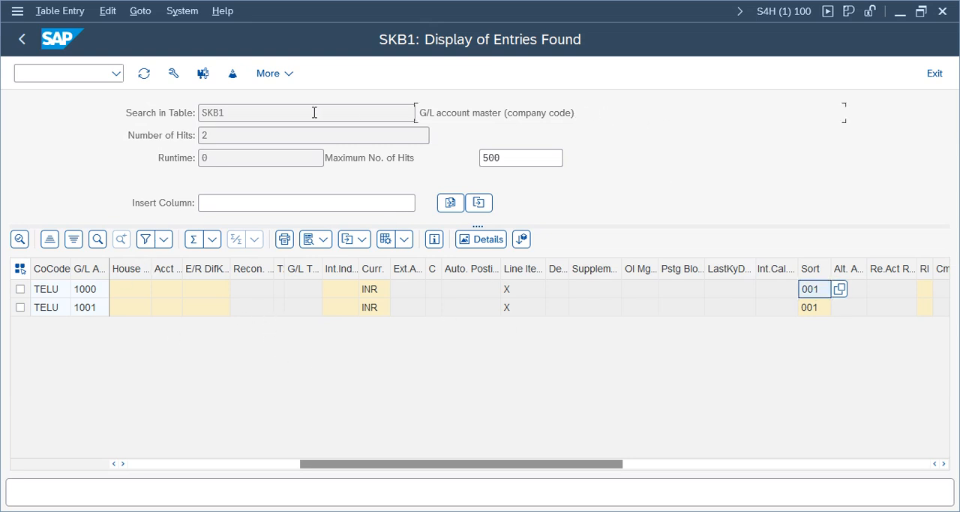
{"action": "left_click", "coordinate": [248, 114]}
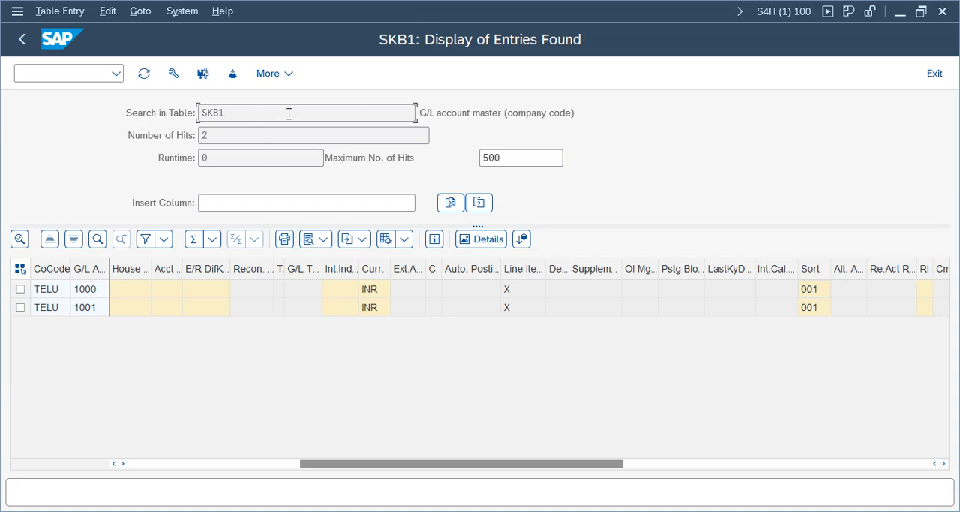
{"action": "left_click", "coordinate": [22, 39]}
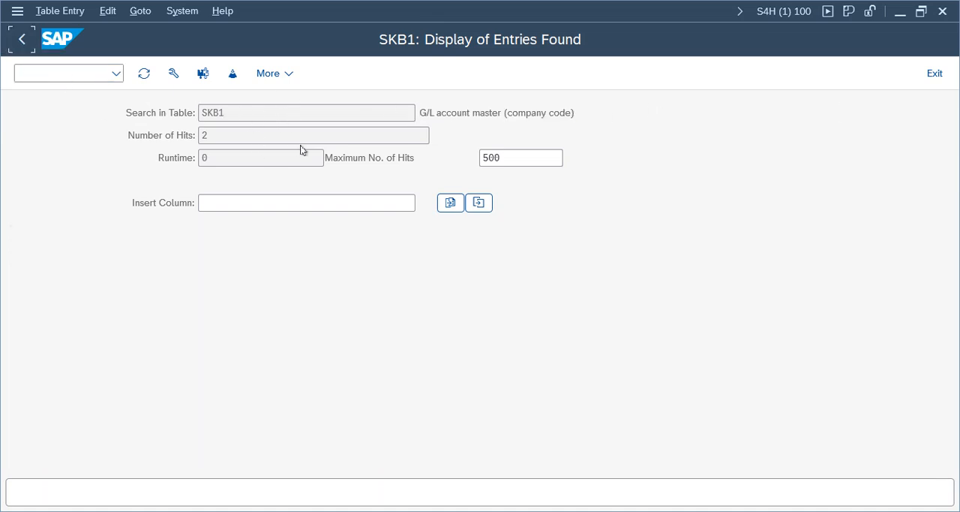
- Change the table to SKAT to load the selection fields for G/L account descriptions
{"action": "key", "text": "BackSpace"}
{"action": "key", "text": "BackSpace"}
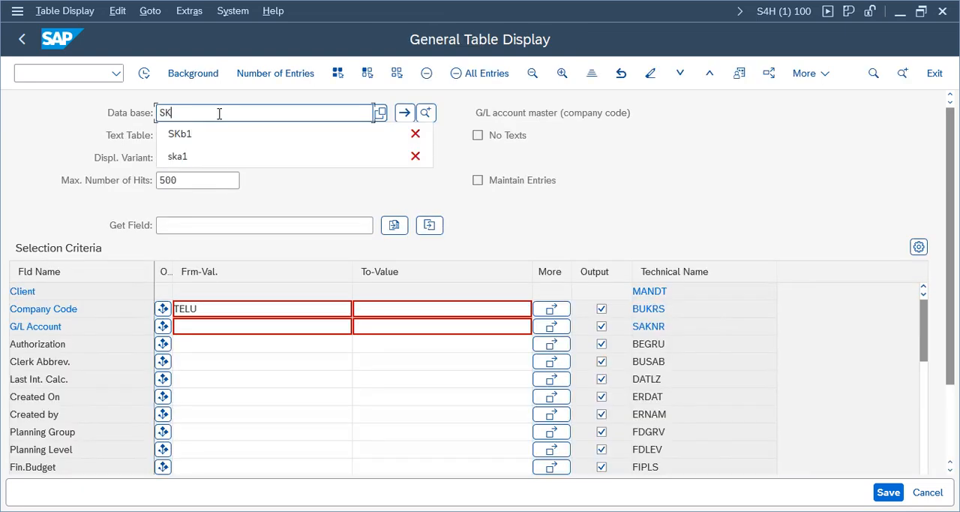
{"action": "type", "text": "at"}
{"action": "key", "text": "Return"}
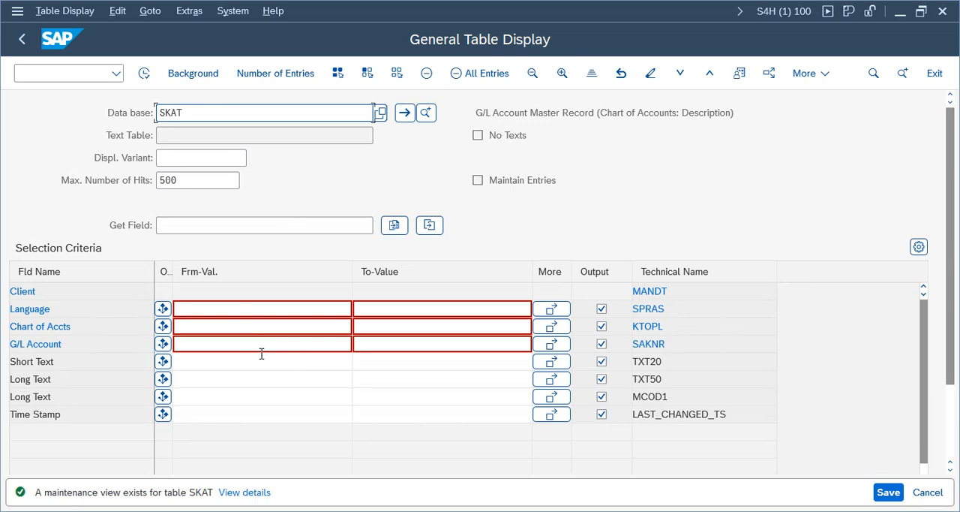
- Try to display the SKAT entries with TELU as the chart of accounts
{"action": "left_click", "coordinate": [220, 328]}
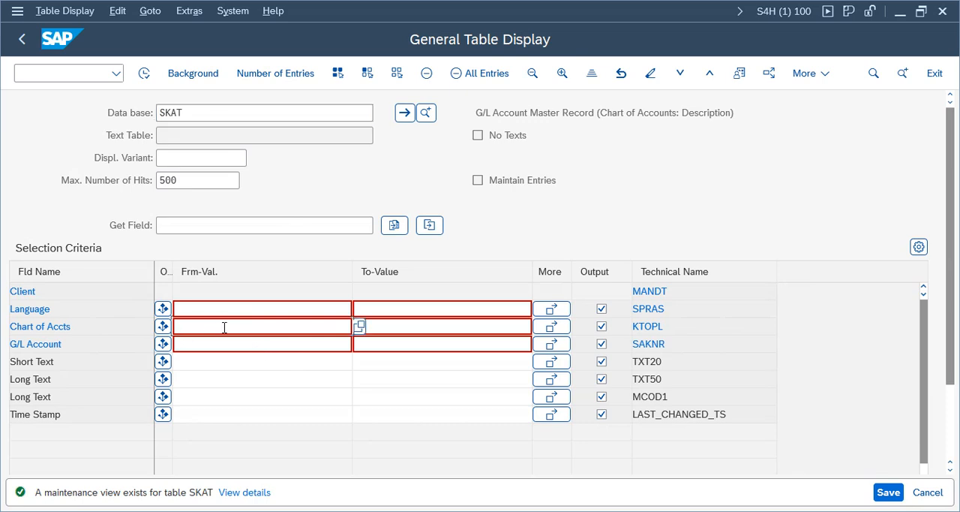
{"action": "type", "text": "telu"}
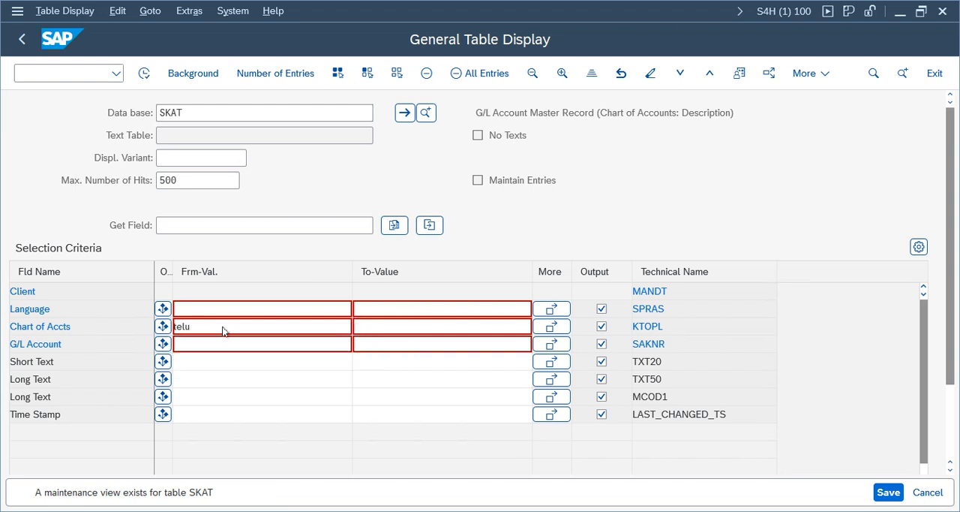
{"action": "key", "text": "Return"}
{"action": "left_click", "coordinate": [144, 72]}
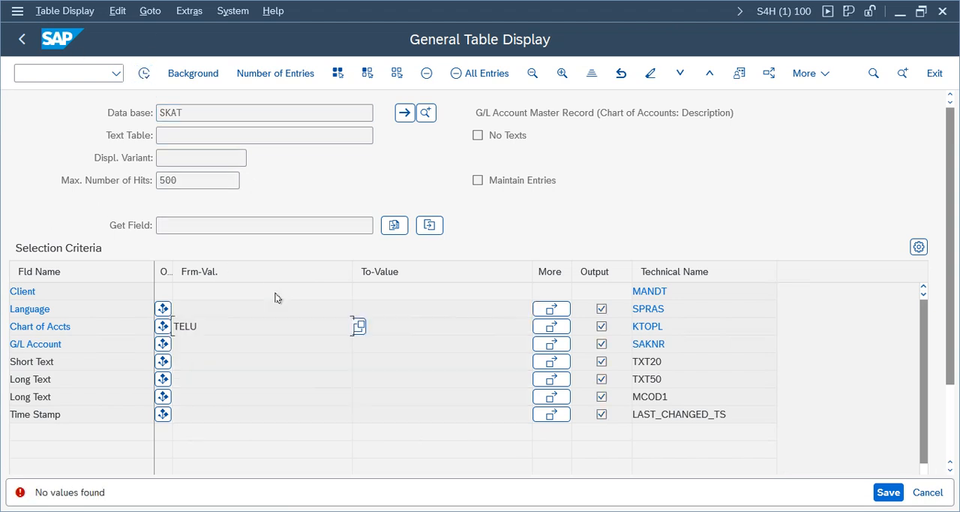
- Set the chart of accounts selection to TCOA and display the matching SKAT entries
{"action": "left_click", "coordinate": [244, 323]}
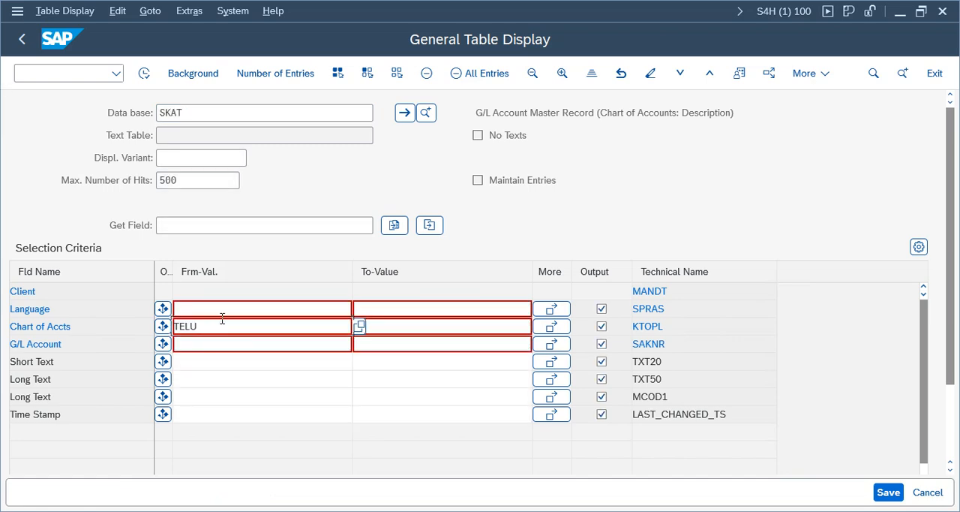
{"action": "key", "text": "BackSpace"}
{"action": "key", "text": "BackSpace"}
{"action": "key", "text": "BackSpace"}
{"action": "key", "text": "BackSpace"}
{"action": "type", "text": "Tcoa"}
{"action": "key", "text": "Return"}
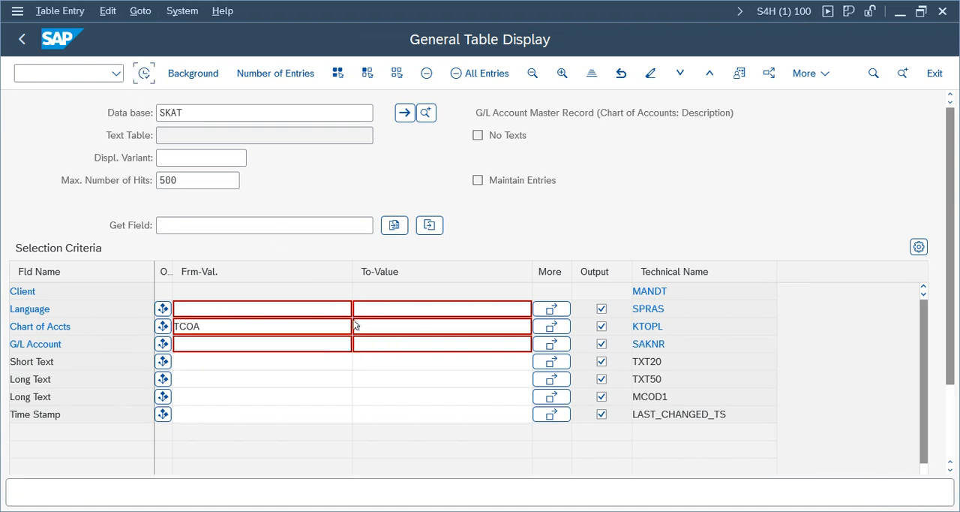
{"action": "key", "text": "F8"}
- Examine the text and time stamp columns of the SKAT entries, then leave the table display
{"action": "left_click", "coordinate": [350, 306]}
{"action": "left_click", "coordinate": [344, 288]}
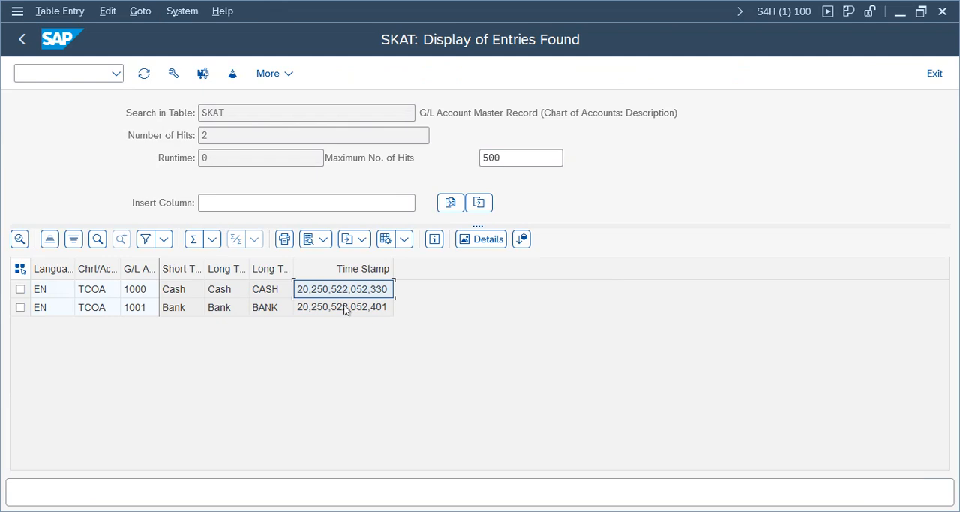
{"action": "left_click", "coordinate": [219, 308]}
{"action": "left_click", "coordinate": [271, 308]}
{"action": "left_click", "coordinate": [368, 308]}
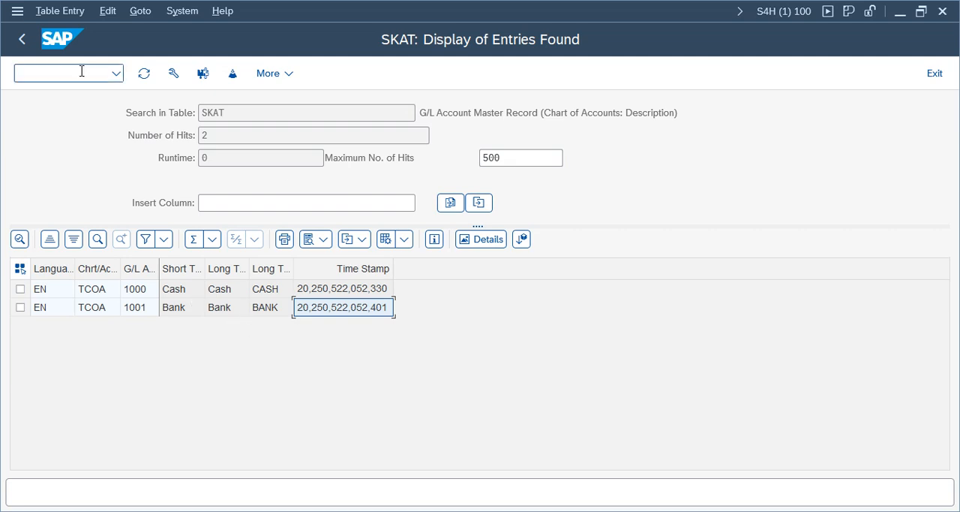
{"action": "left_click", "coordinate": [22, 42]}
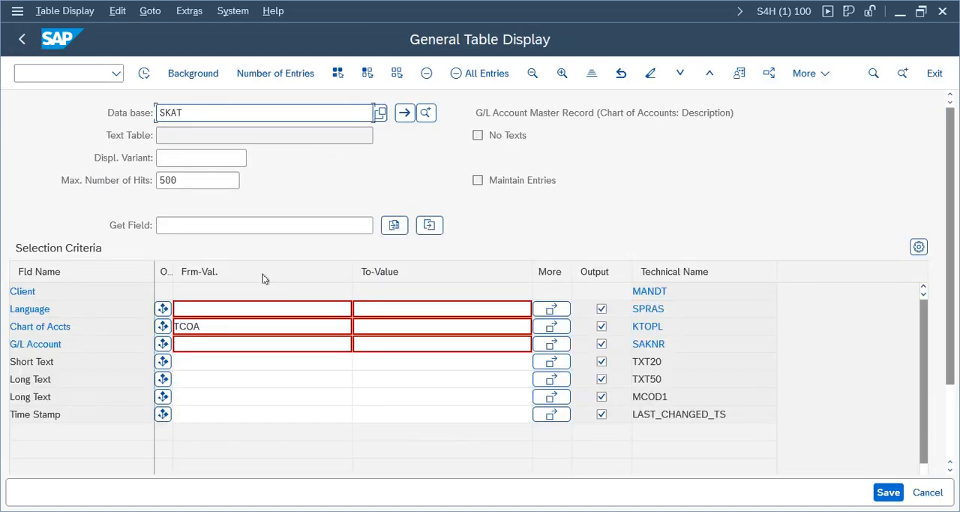
{"action": "left_click", "coordinate": [22, 40]}
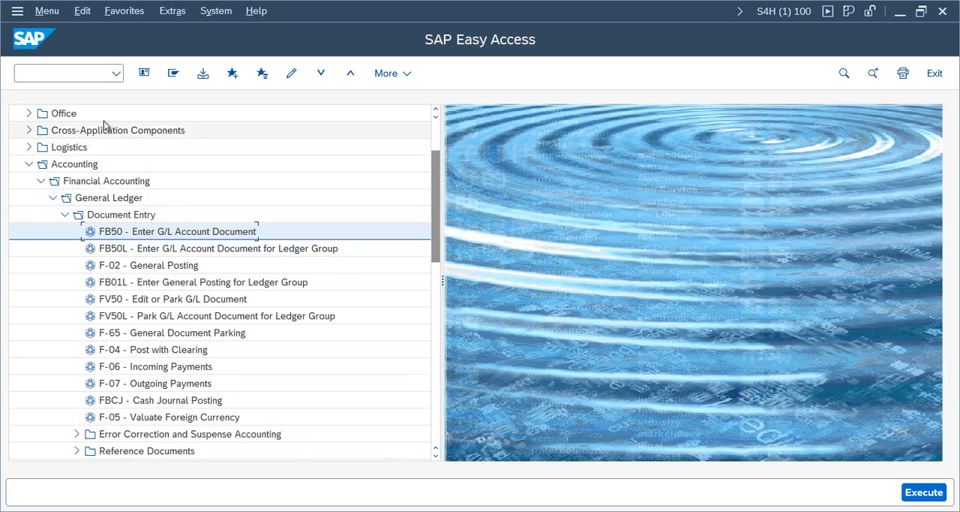
- Start transaction SE16N and change the table to BKPF to load the accounting document header fields
{"action": "left_click", "coordinate": [86, 77]}
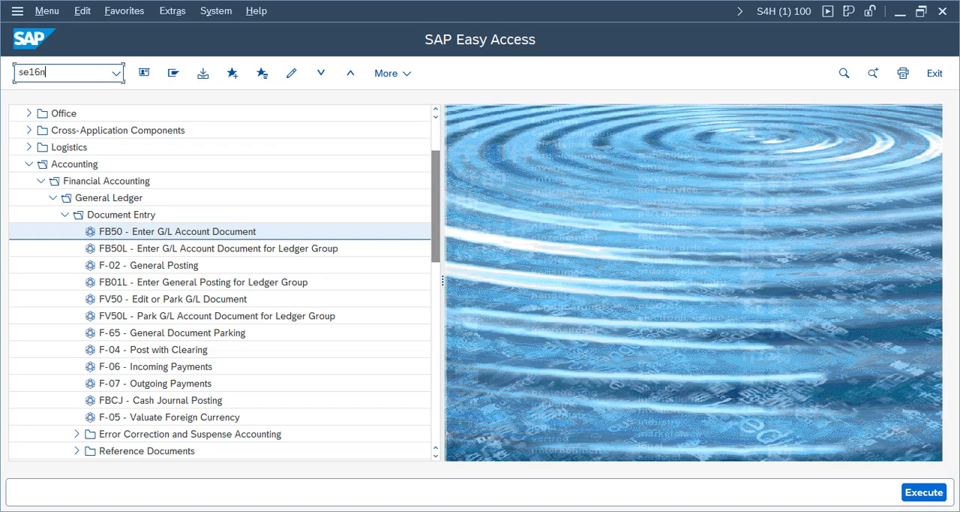
{"action": "key", "text": "Return"}
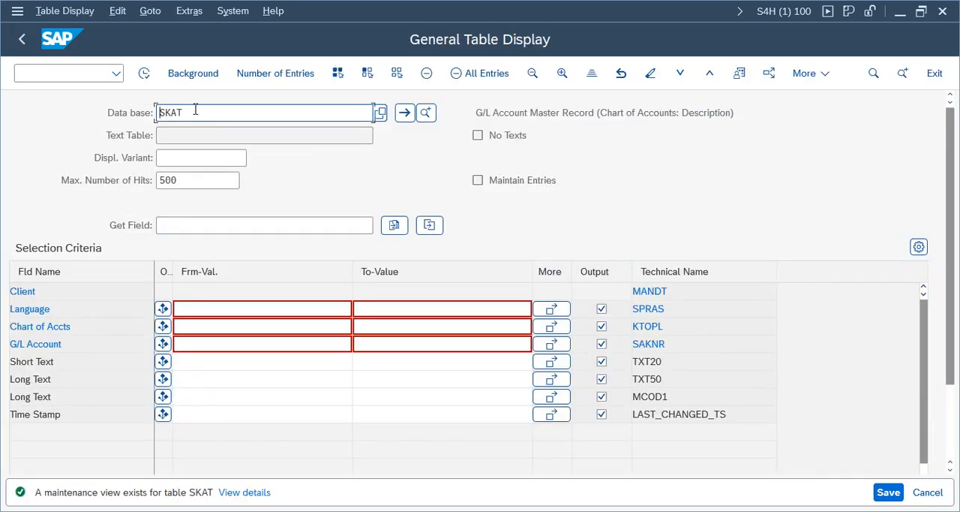
{"action": "key", "text": "BackSpace"}
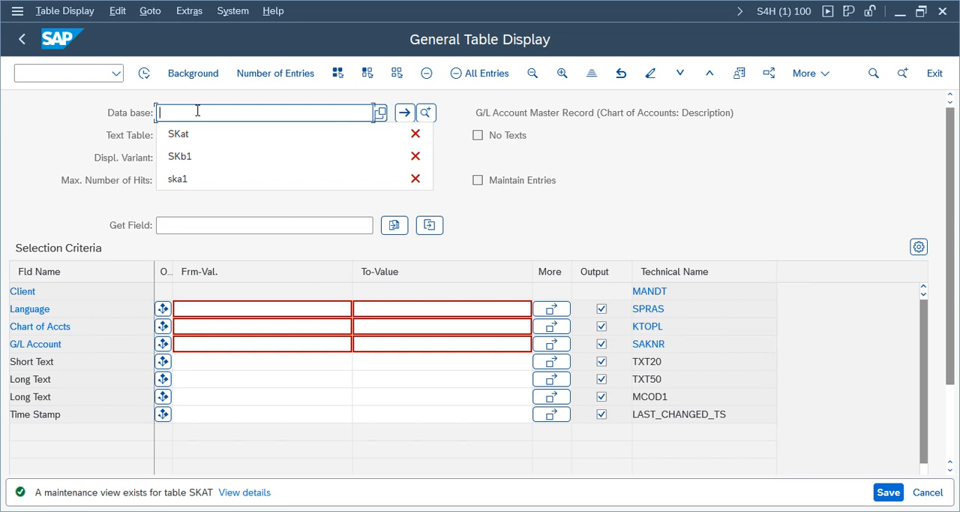
{"action": "type", "text": "bkpf"}
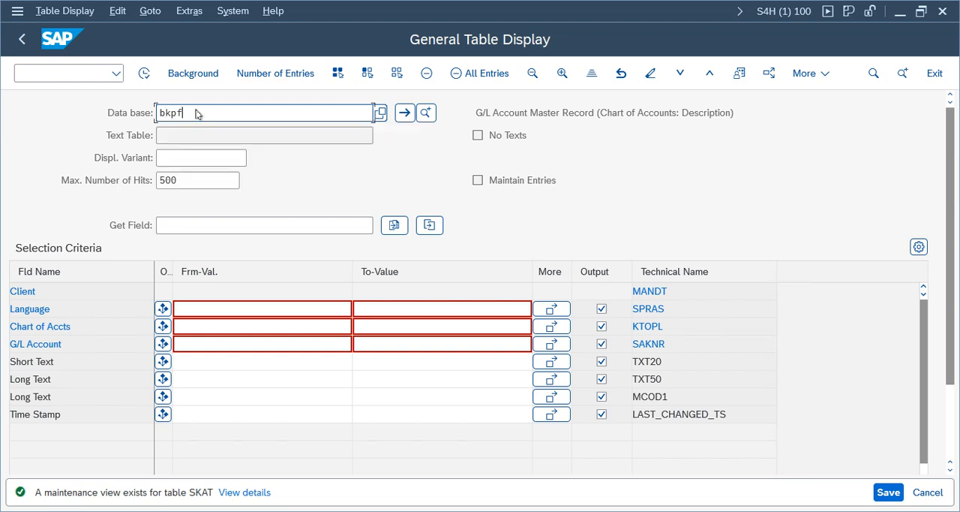
{"action": "key", "text": "Return"}
{"action": "left_click_drag", "start_coordinate": [654, 114], "coordinate": [288, 106]}
- Restrict the BKPF selection to company code TELU and display the document headers
{"action": "left_click", "coordinate": [208, 308]}
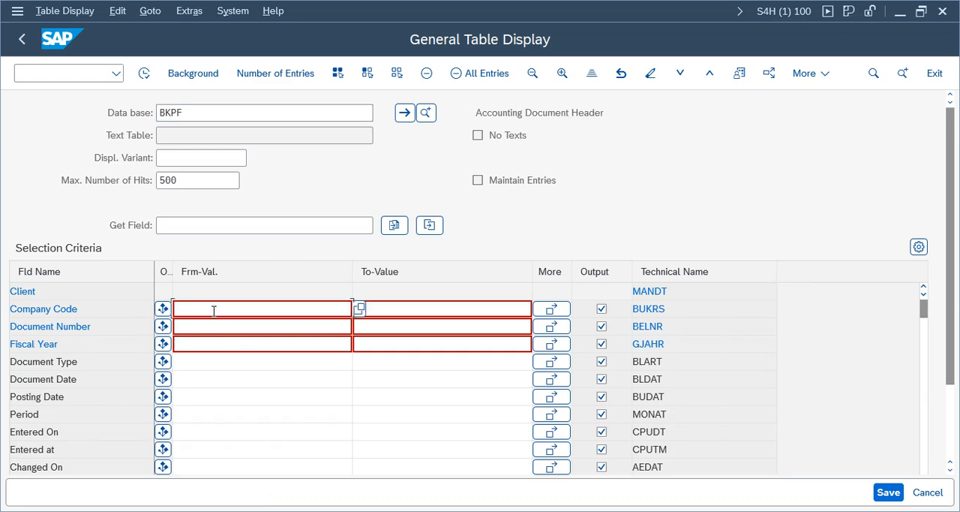
{"action": "type", "text": "telu"}
{"action": "key", "text": "Return"}
{"action": "left_click", "coordinate": [145, 73]}
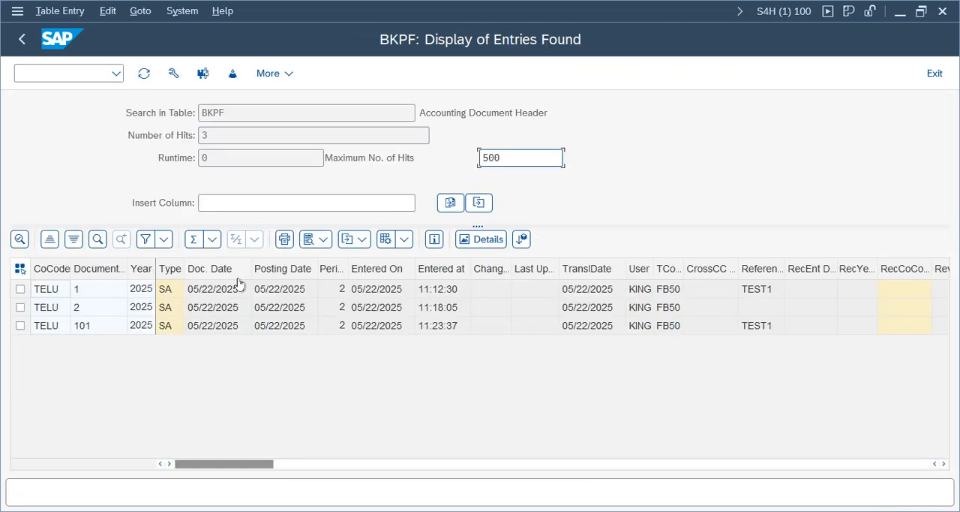
- Examine the document numbers, posting dates and entry times of the BKPF entries, then return to the table selection
{"action": "left_click", "coordinate": [82, 308]}
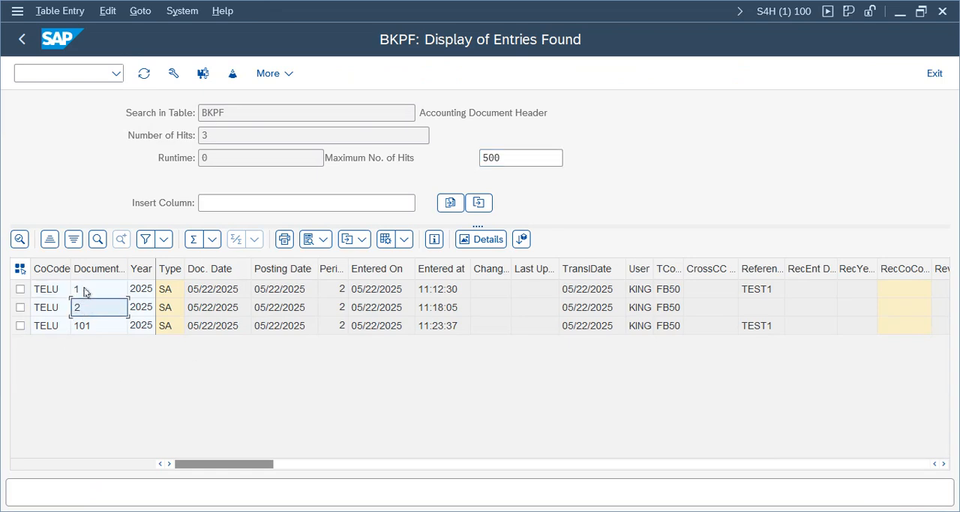
{"action": "left_click", "coordinate": [86, 327]}
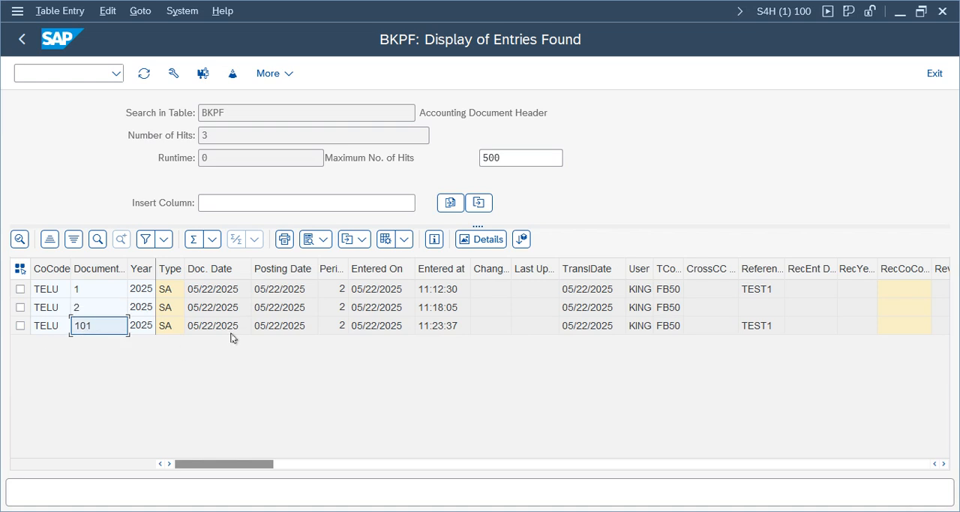
{"action": "double_click", "coordinate": [212, 113]}
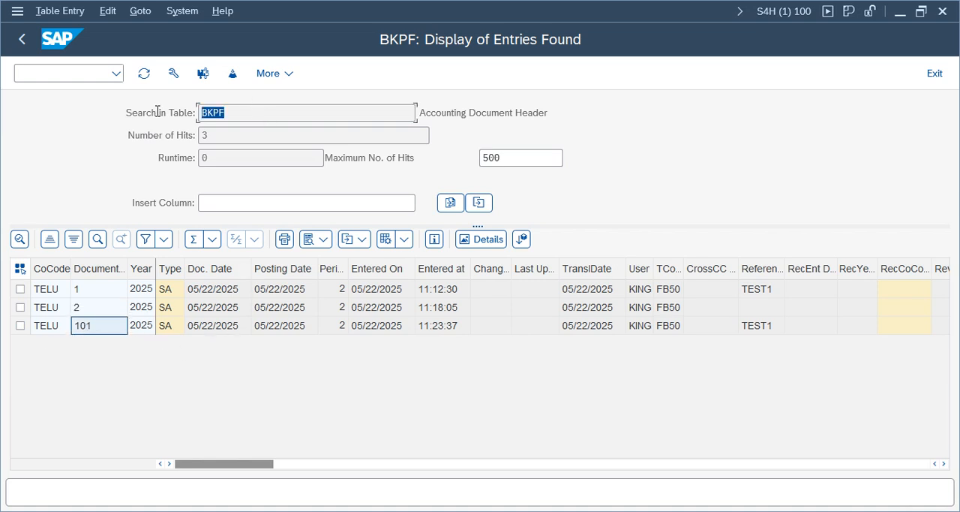
{"action": "left_click", "coordinate": [281, 324]}
{"action": "left_click", "coordinate": [464, 325]}
{"action": "left_click", "coordinate": [690, 323]}
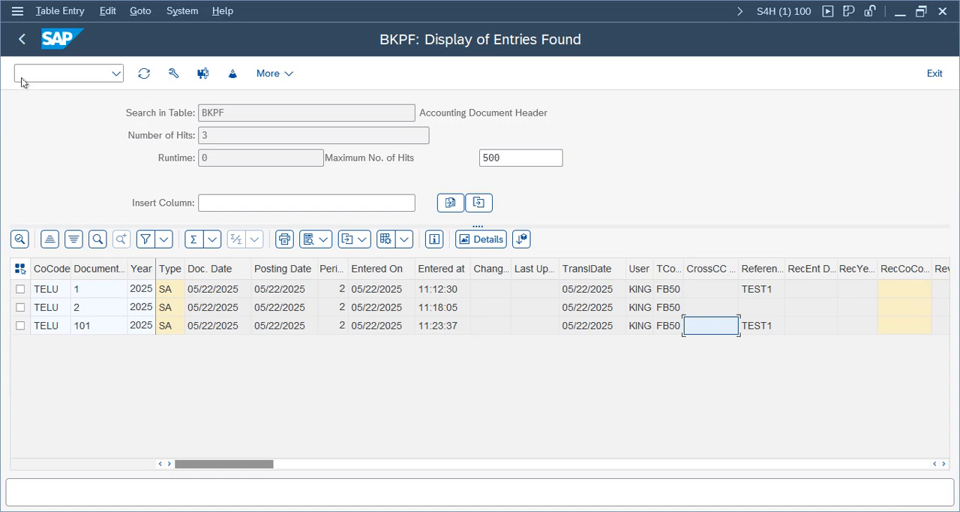
{"action": "left_click", "coordinate": [22, 41]}
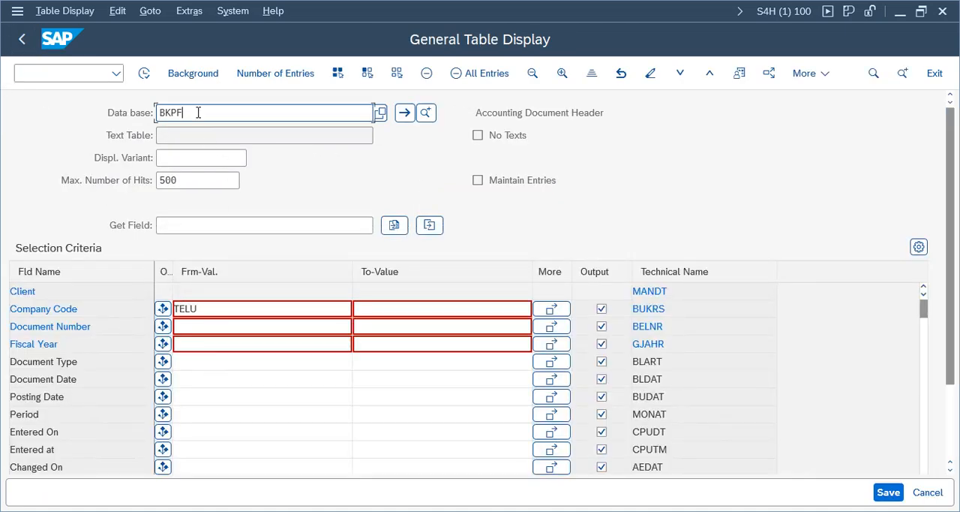
- Change the table to ACDOCA to load the selection fields for universal journal entry line items
{"action": "key", "text": "BackSpace"}
{"action": "key", "text": "BackSpace"}
{"action": "key", "text": "BackSpace"}
{"action": "key", "text": "BackSpace"}
{"action": "type", "text": "acdoca"}
{"action": "key", "text": "Return"}
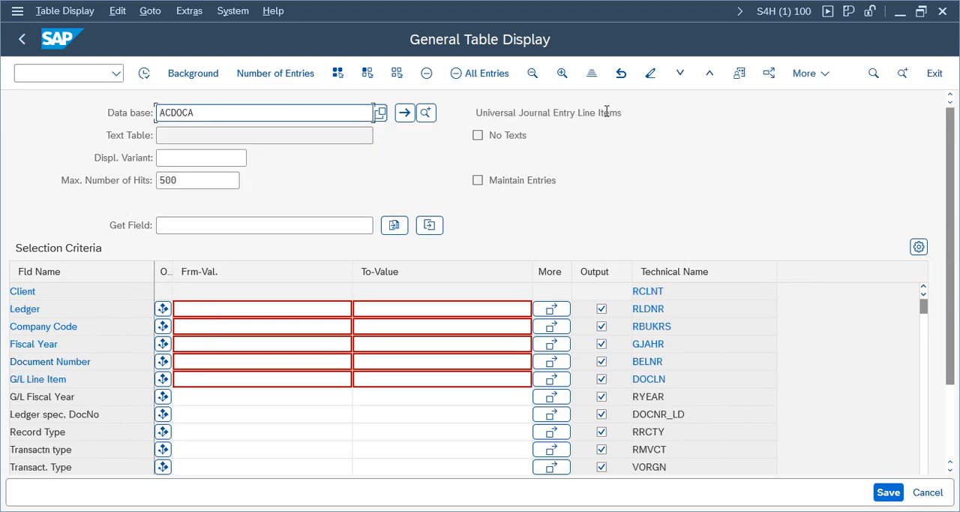
{"action": "left_click_drag", "start_coordinate": [607, 111], "coordinate": [425, 109]}
{"action": "left_click_drag", "start_coordinate": [234, 117], "coordinate": [73, 110]}
- Restrict the ACDOCA selection to company code TELU and display the journal line items
{"action": "left_click", "coordinate": [198, 327]}
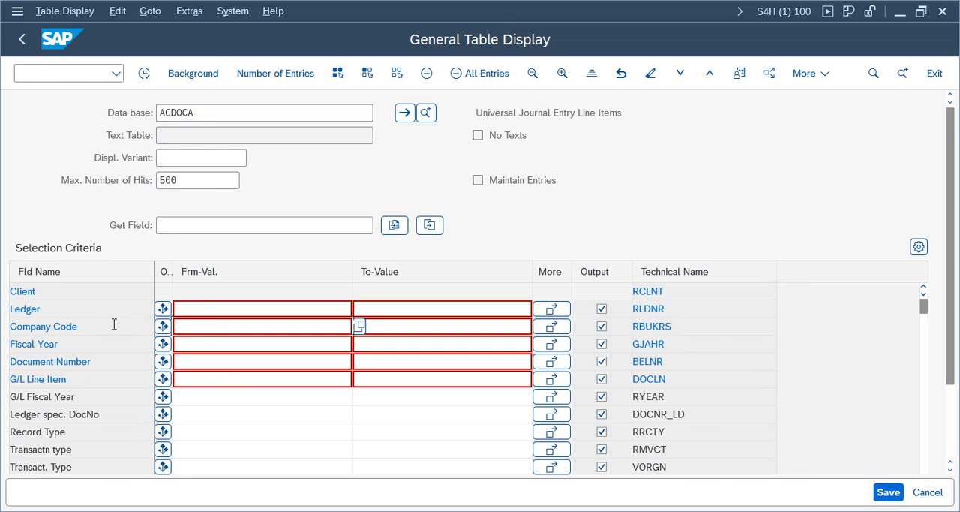
{"action": "left_click_drag", "start_coordinate": [42, 307], "coordinate": [9, 308]}
{"action": "left_click", "coordinate": [250, 328]}
{"action": "type", "text": "telu"}
{"action": "key", "text": "Return"}
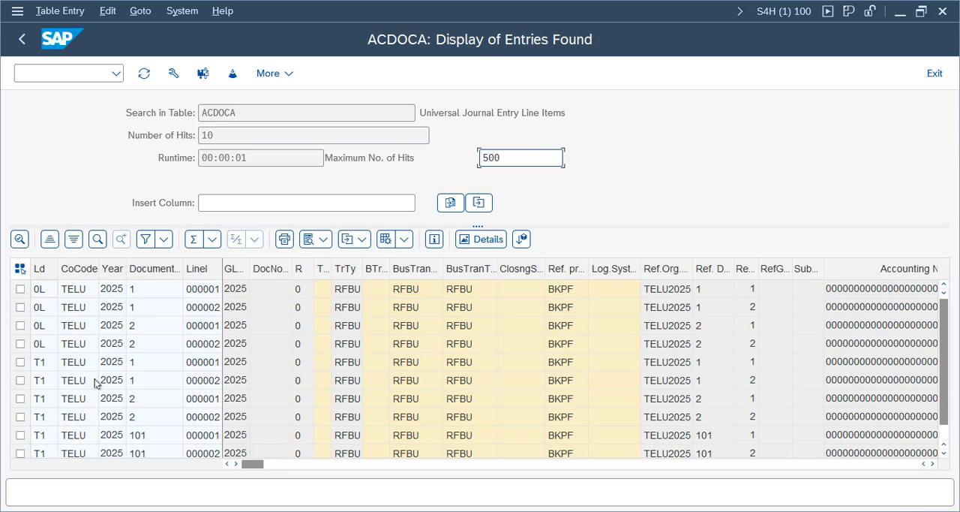
- Examine the line items of ledger 0L in the ACDOCA entries row by row
{"action": "left_click", "coordinate": [39, 290]}
{"action": "left_click", "coordinate": [39, 309]}
{"action": "left_click", "coordinate": [39, 325]}
{"action": "left_click", "coordinate": [40, 343]}
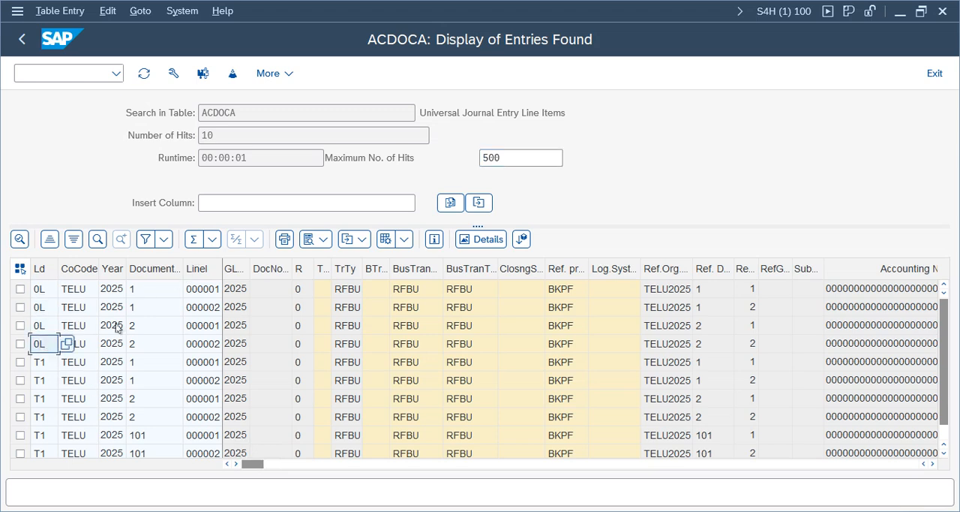
{"action": "left_click", "coordinate": [20, 289]}
{"action": "left_click", "coordinate": [20, 307]}
{"action": "left_click", "coordinate": [20, 289]}
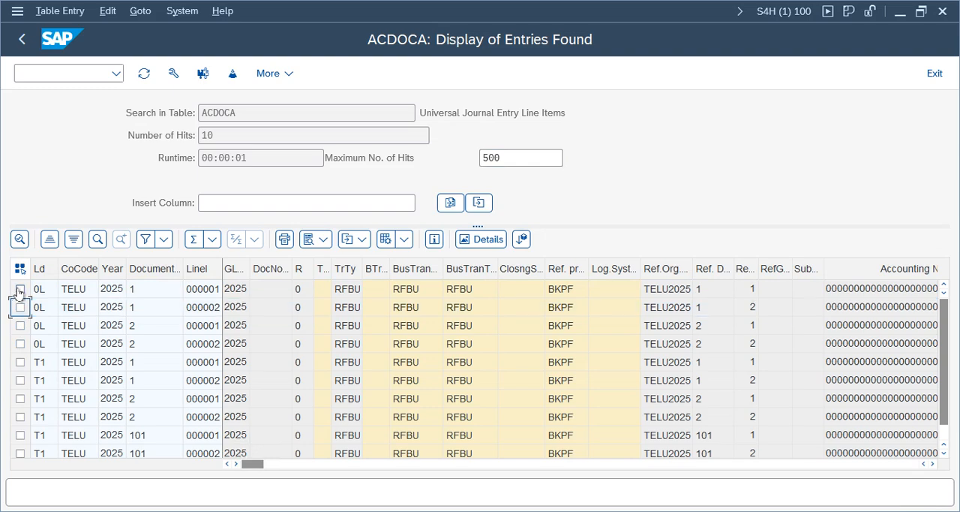
{"action": "left_click", "coordinate": [20, 325]}
{"action": "left_click", "coordinate": [20, 344]}
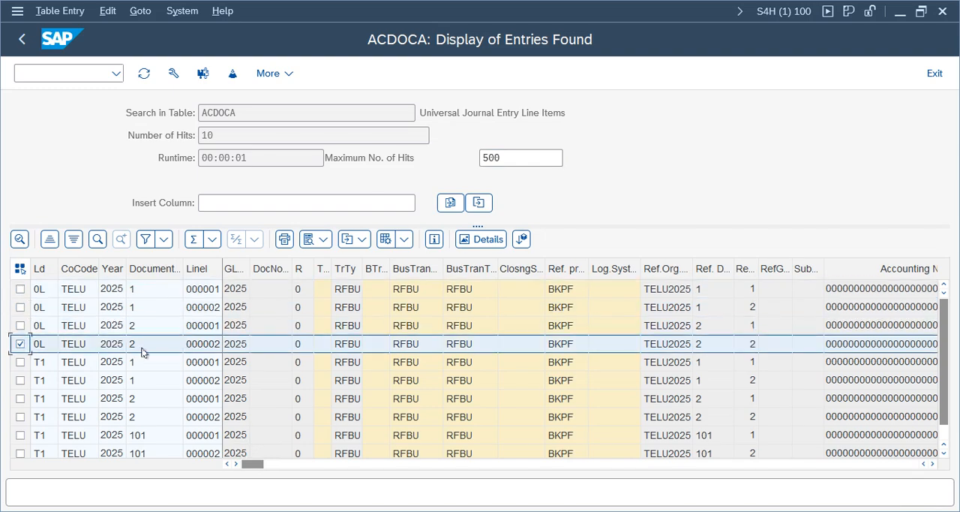
- Check the document number of the first ledger 0L rows and widen the G/L line item column
{"action": "left_click", "coordinate": [144, 291]}
{"action": "left_click", "coordinate": [140, 307]}
{"action": "left_click", "coordinate": [139, 312]}
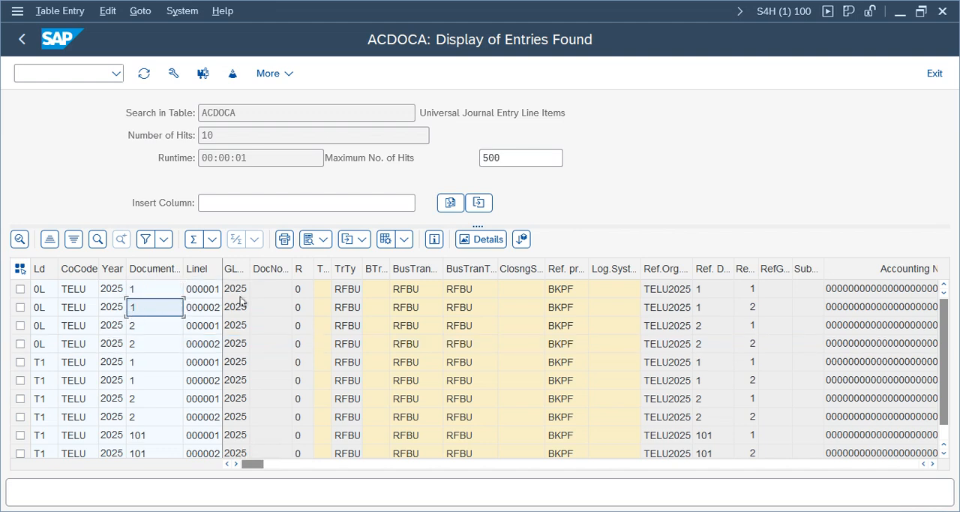
{"action": "left_click_drag", "start_coordinate": [274, 260], "coordinate": [274, 261]}
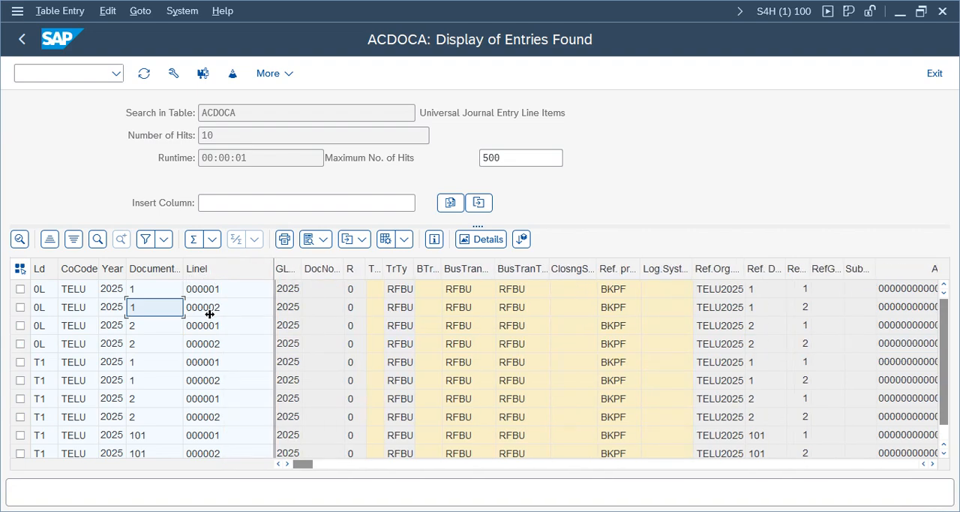
- Mark both line items of document 1 in ledgers 0L and T1 to compare them
{"action": "left_click", "coordinate": [20, 291]}
{"action": "left_click", "coordinate": [20, 308]}
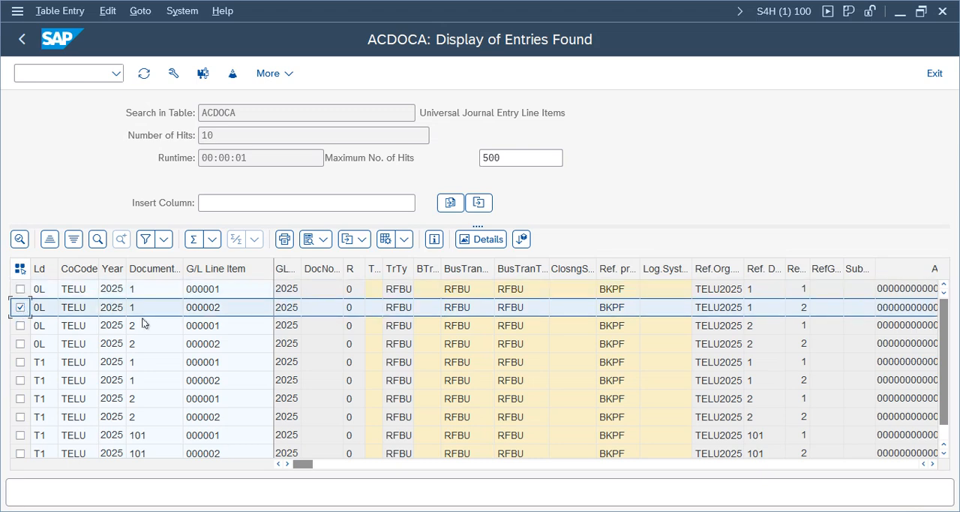
{"action": "left_click", "coordinate": [136, 364]}
{"action": "left_click", "coordinate": [20, 363]}
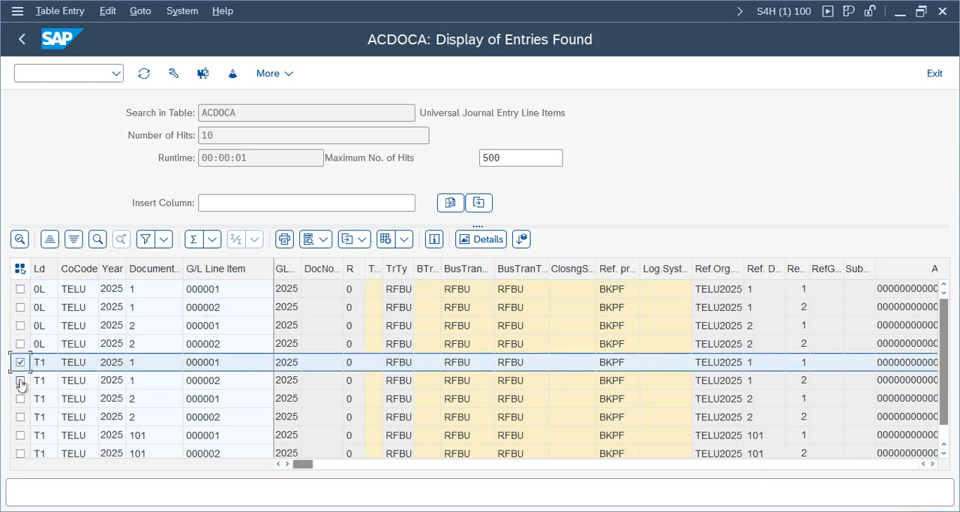
{"action": "left_click", "coordinate": [20, 381]}
{"action": "left_click", "coordinate": [20, 289], "text": "ctrl"}
{"action": "left_click", "coordinate": [21, 307], "text": "ctrl"}
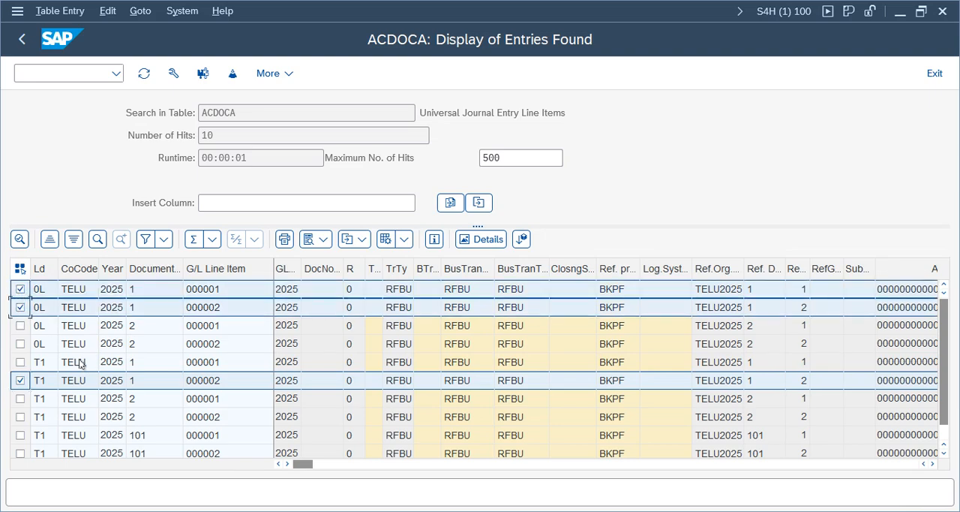
{"action": "left_click", "coordinate": [18, 363], "text": "ctrl"}
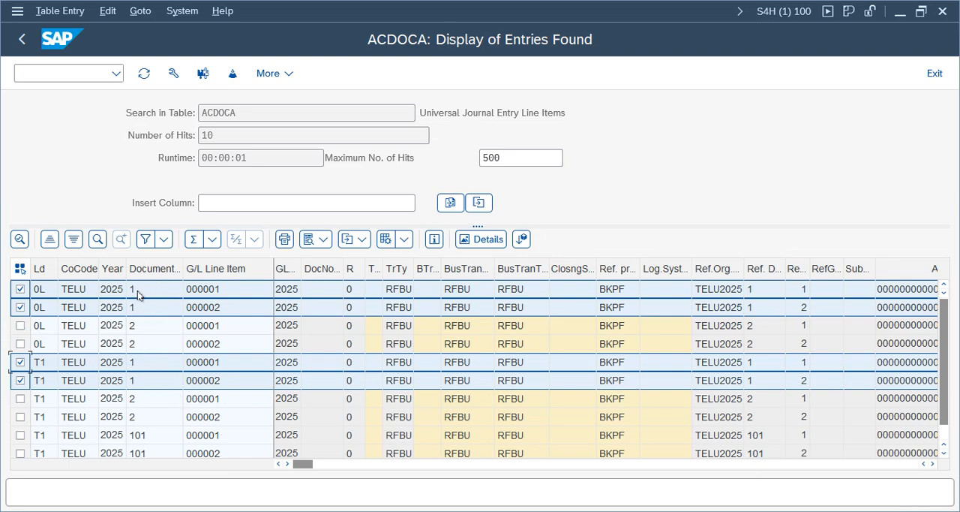
- Examine the ledger and document number of the two document 101 line items at the end of the list
{"action": "left_click", "coordinate": [146, 448]}
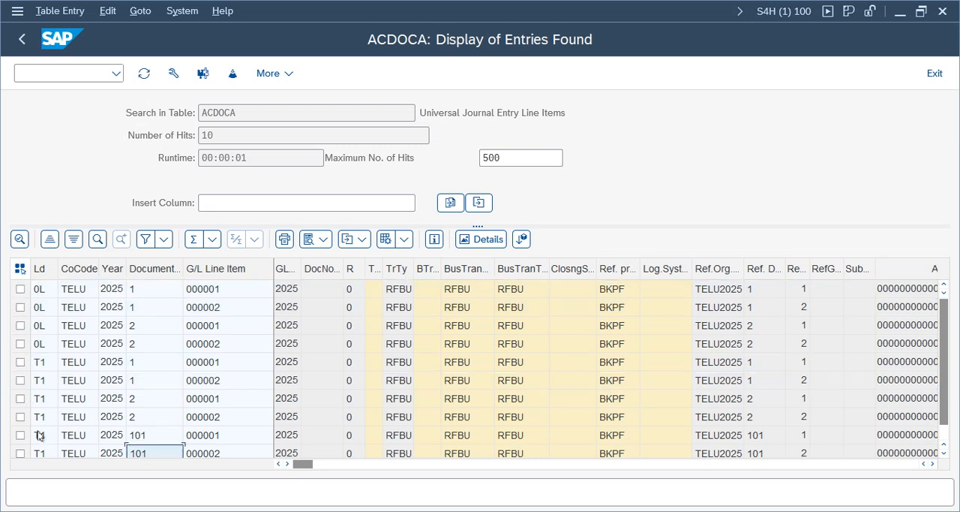
{"action": "left_click", "coordinate": [39, 435]}
{"action": "left_click", "coordinate": [38, 452]}
{"action": "left_click", "coordinate": [39, 436]}
{"action": "left_click", "coordinate": [39, 454]}
{"action": "left_click", "coordinate": [154, 438]}
{"action": "left_click", "coordinate": [154, 454]}
{"action": "left_click", "coordinate": [507, 398]}
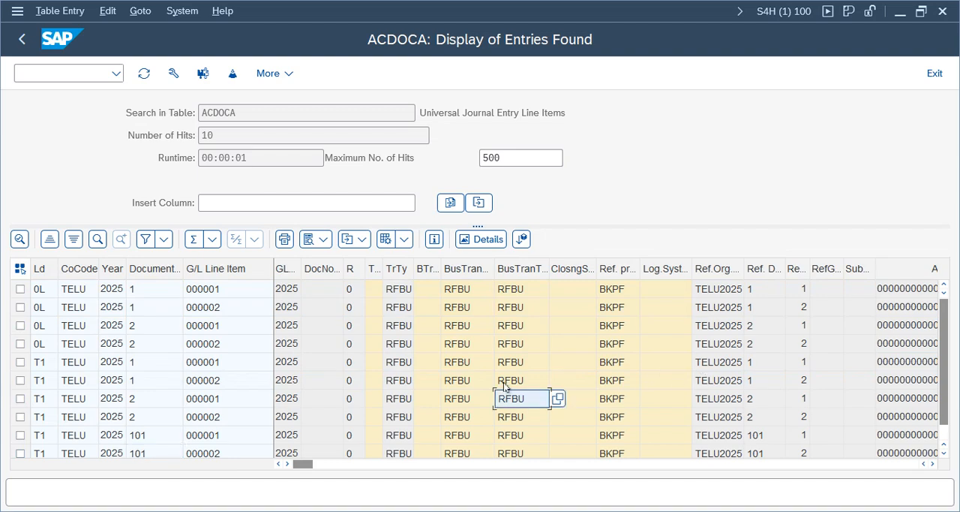
{"action": "key", "text": "Down"}
{"action": "key", "text": "Down"}
{"action": "key", "text": "Down"}
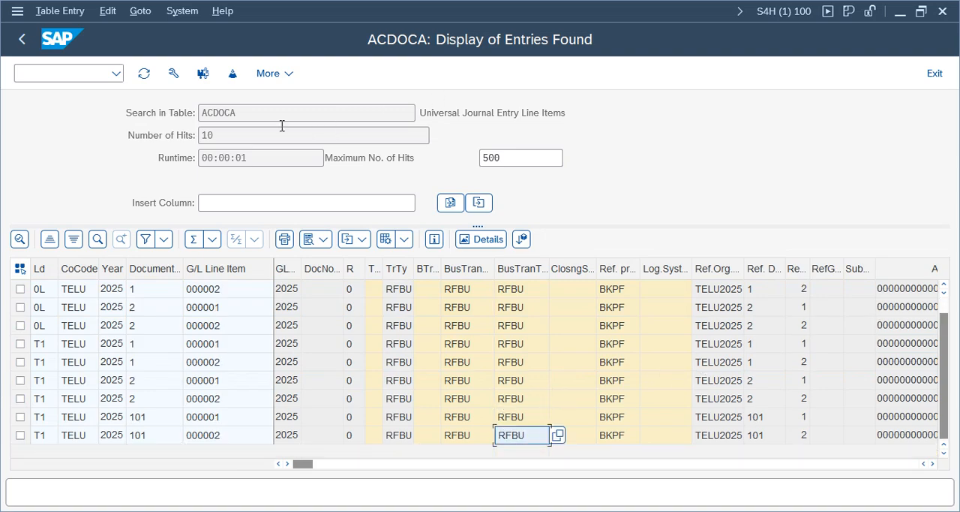
- Mark the table name ACDOCA and its description in the header of the entries found
{"action": "left_click_drag", "start_coordinate": [267, 111], "coordinate": [177, 105]}
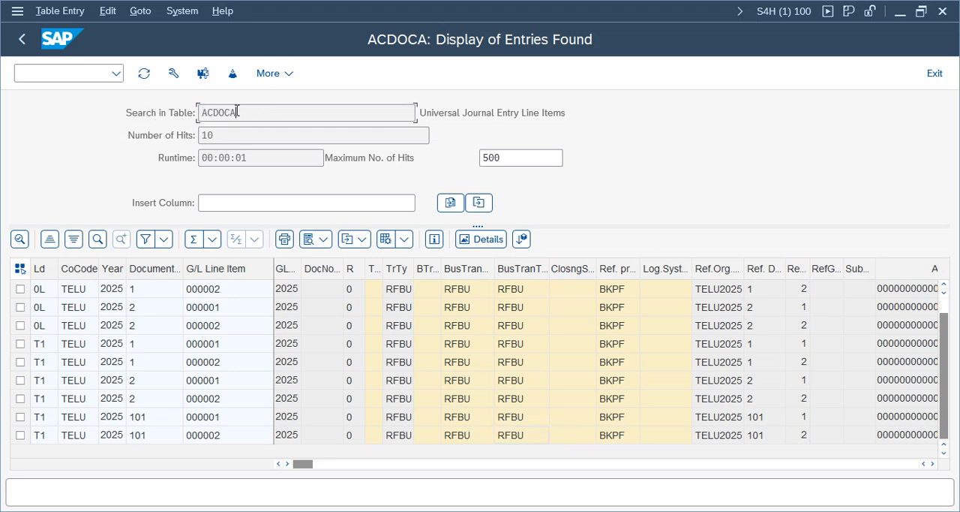
{"action": "left_click_drag", "start_coordinate": [577, 111], "coordinate": [398, 114]}
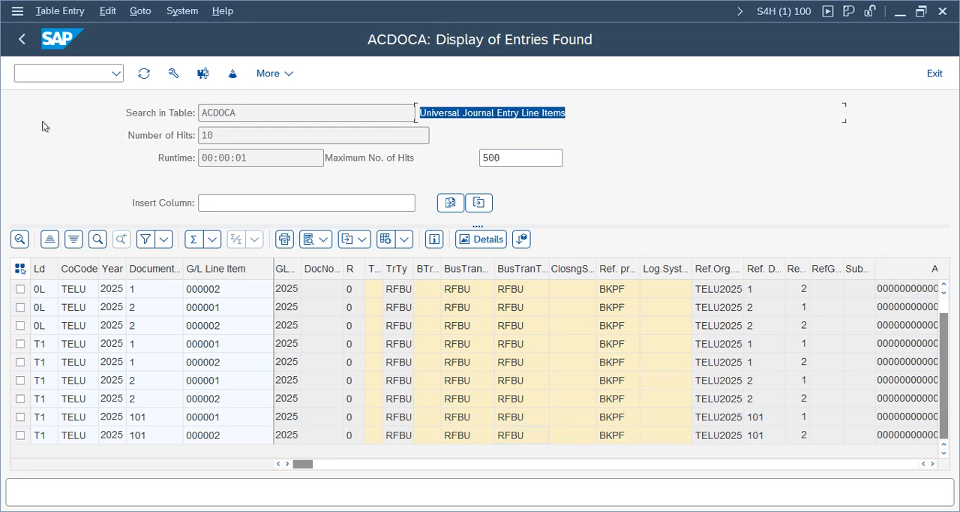
- Leave the ACDOCA table display back to SAP Easy Access and minimize the remote desktop session to return to the local desktop
{"action": "left_click", "coordinate": [22, 46]}
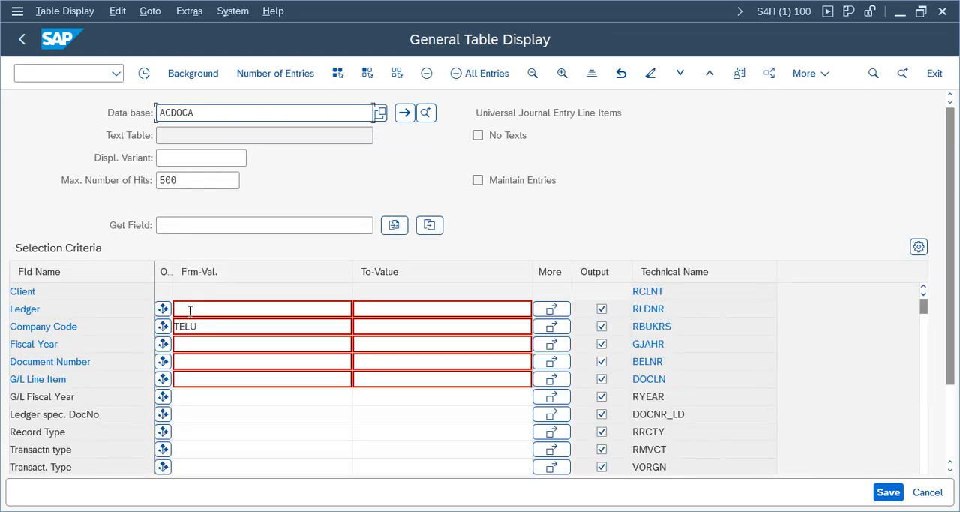
{"action": "left_click", "coordinate": [22, 40]}
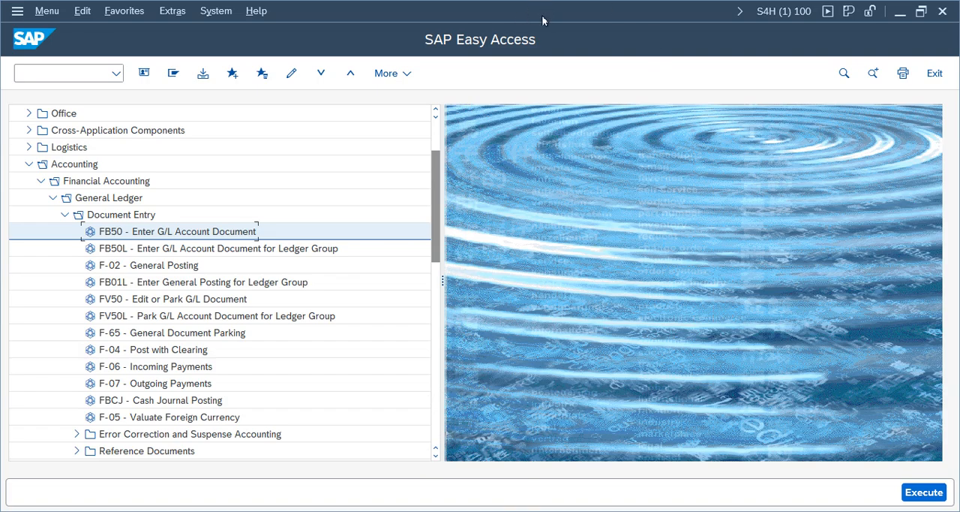
{"action": "mouse_move", "coordinate": [538, 6]}
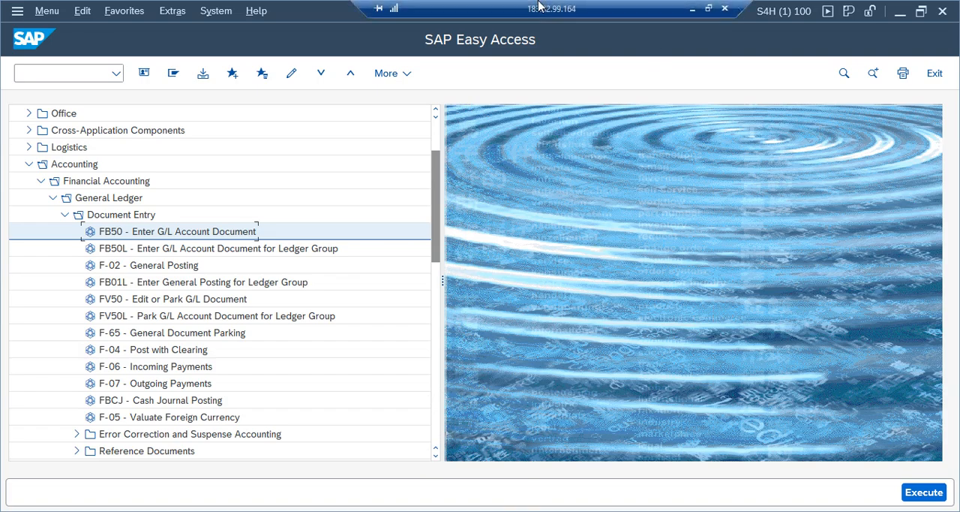
{"action": "left_click", "coordinate": [692, 10]}
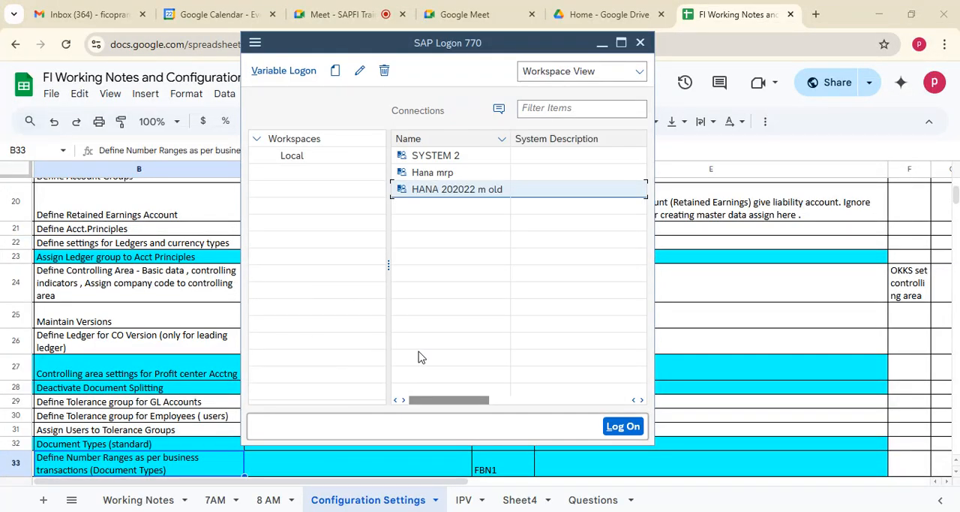